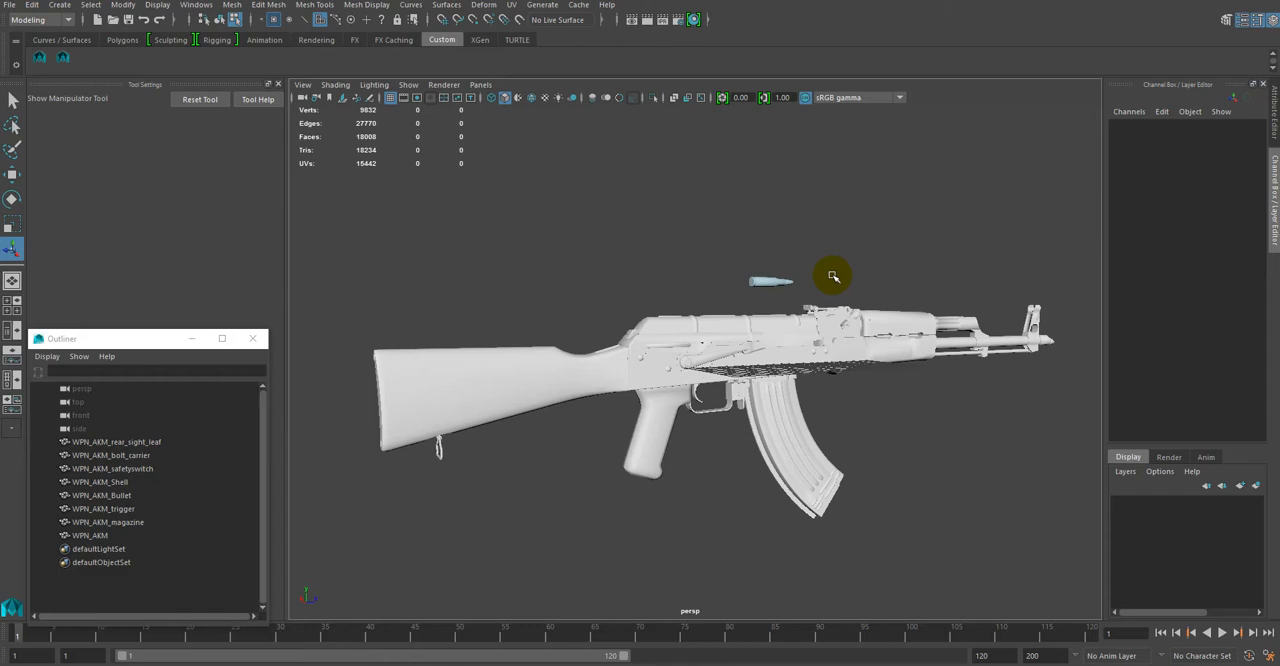
left_click_drag(811, 234, 850, 240, "alt")
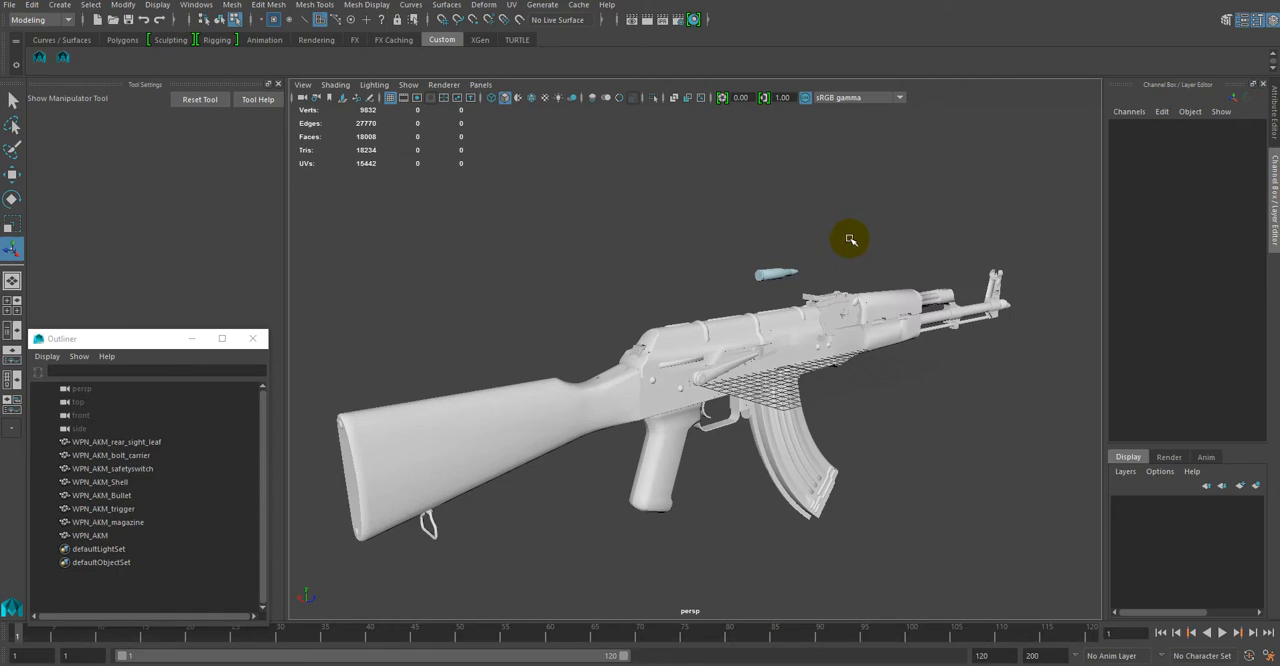
left_click_drag(850, 240, 720, 237, "alt")
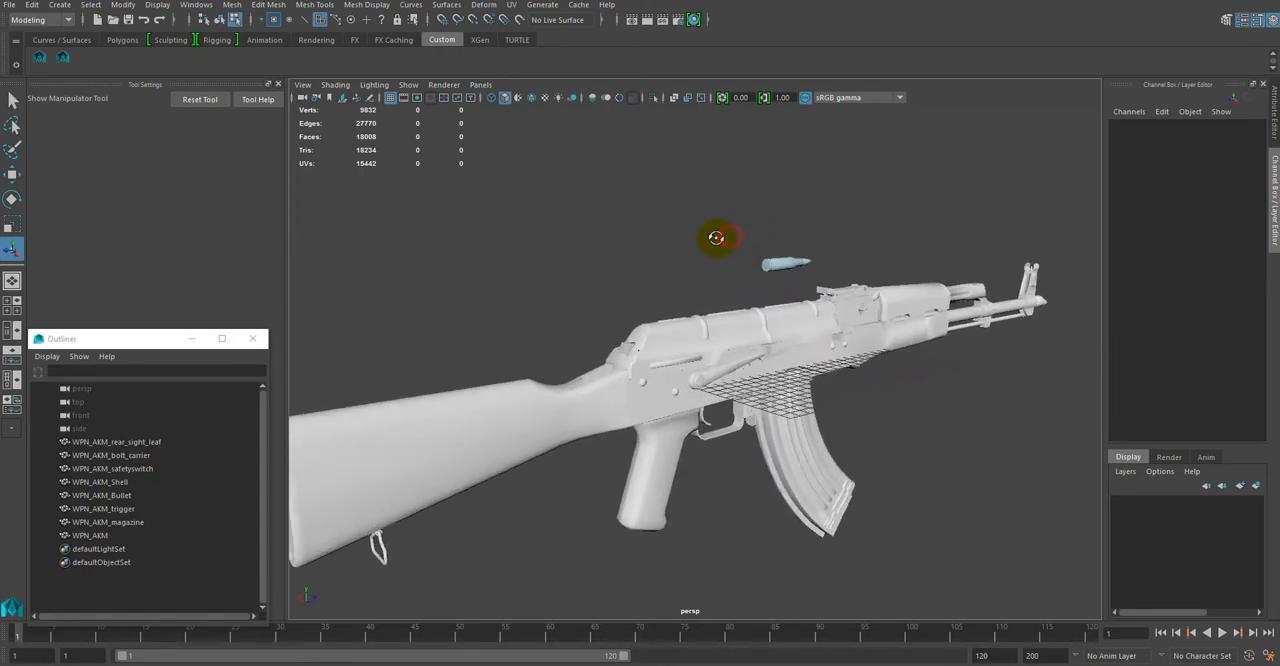
middle_click_drag(720, 237, 754, 233, "alt")
left_click_drag(749, 229, 720, 249, "alt")
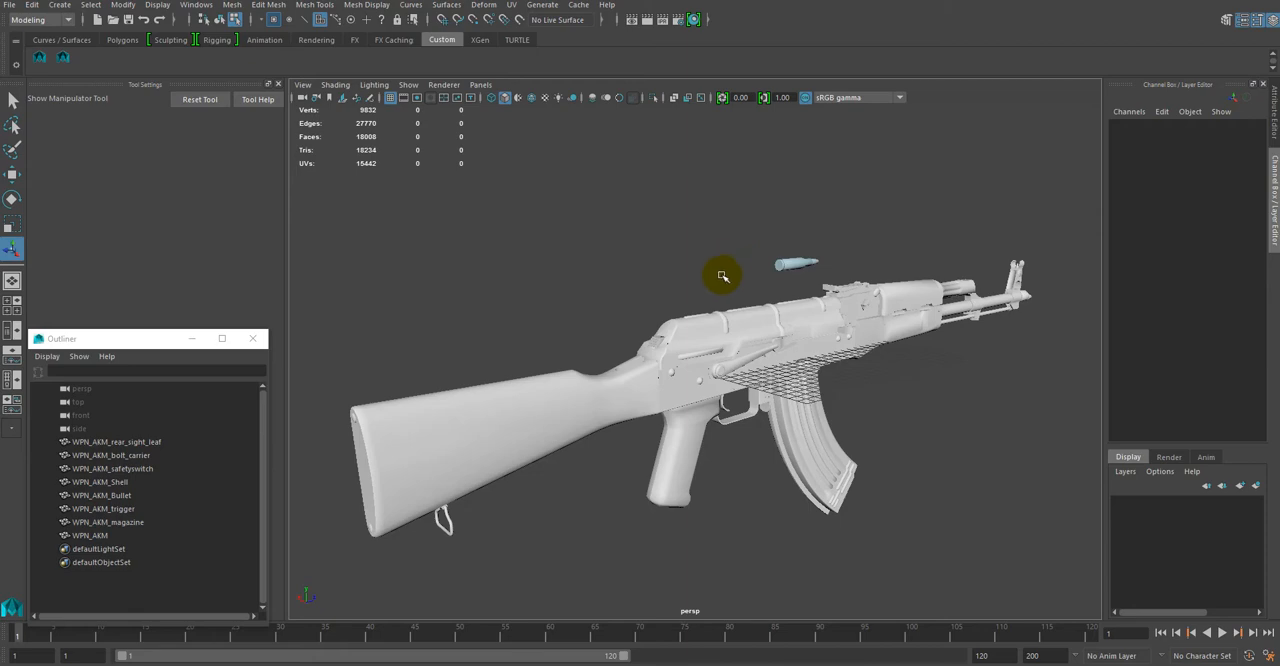
mouse_move(709, 278)
left_mouse_down("alt")
mouse_move(654, 269)
mouse_move(711, 278)
left_mouse_up("alt")
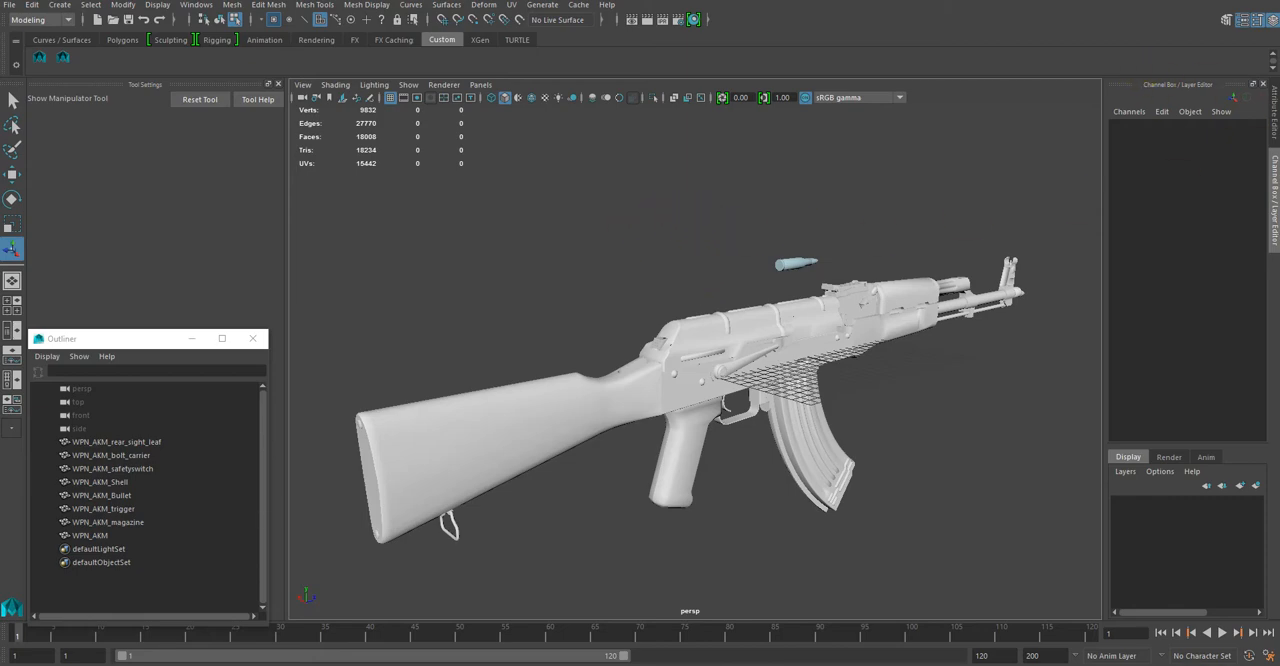
Step: Switch to the browser and look through ChamferZone's 3D Shop listings and the Ultimate FPS Weapons Pack marketplace page
left_click_drag(1279, 75, 866, 37)
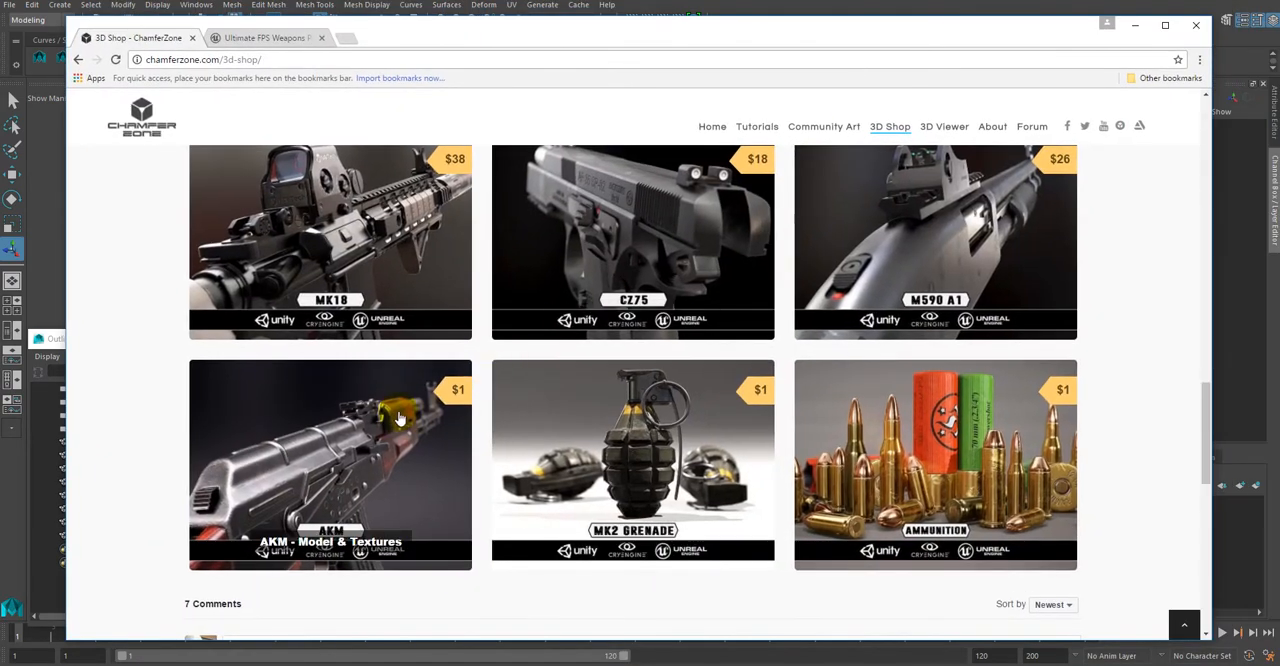
scroll(1143, 430, "up", 2)
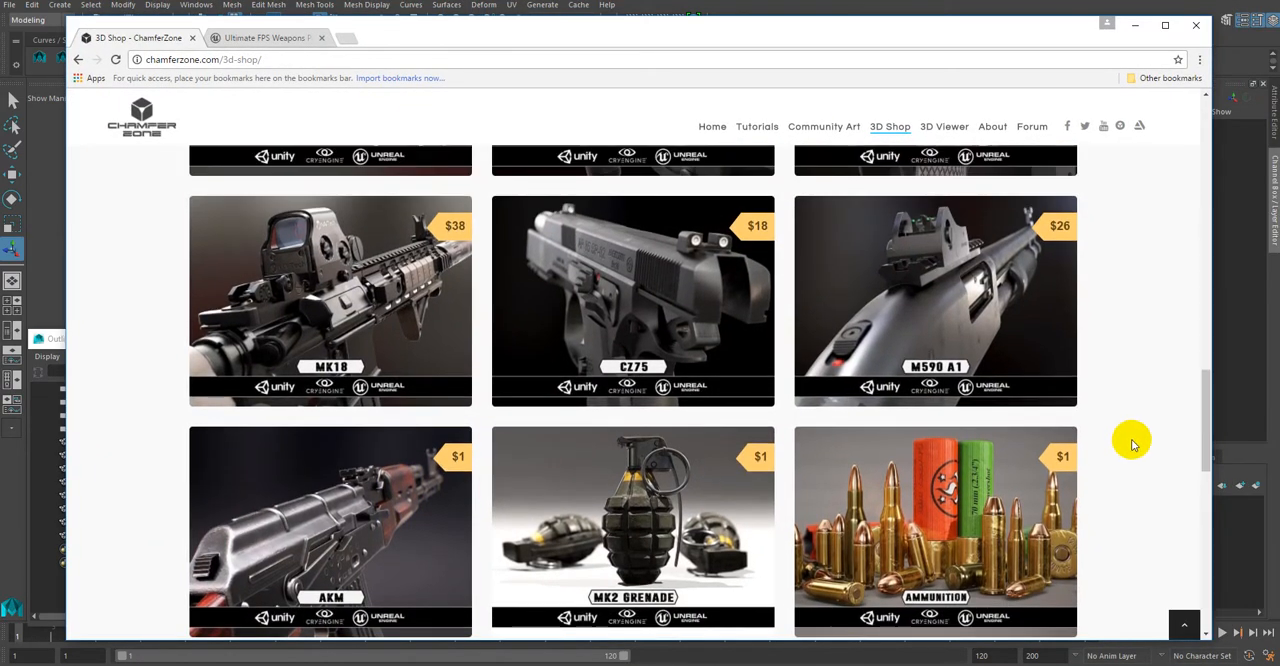
scroll(1132, 444, "up", 10)
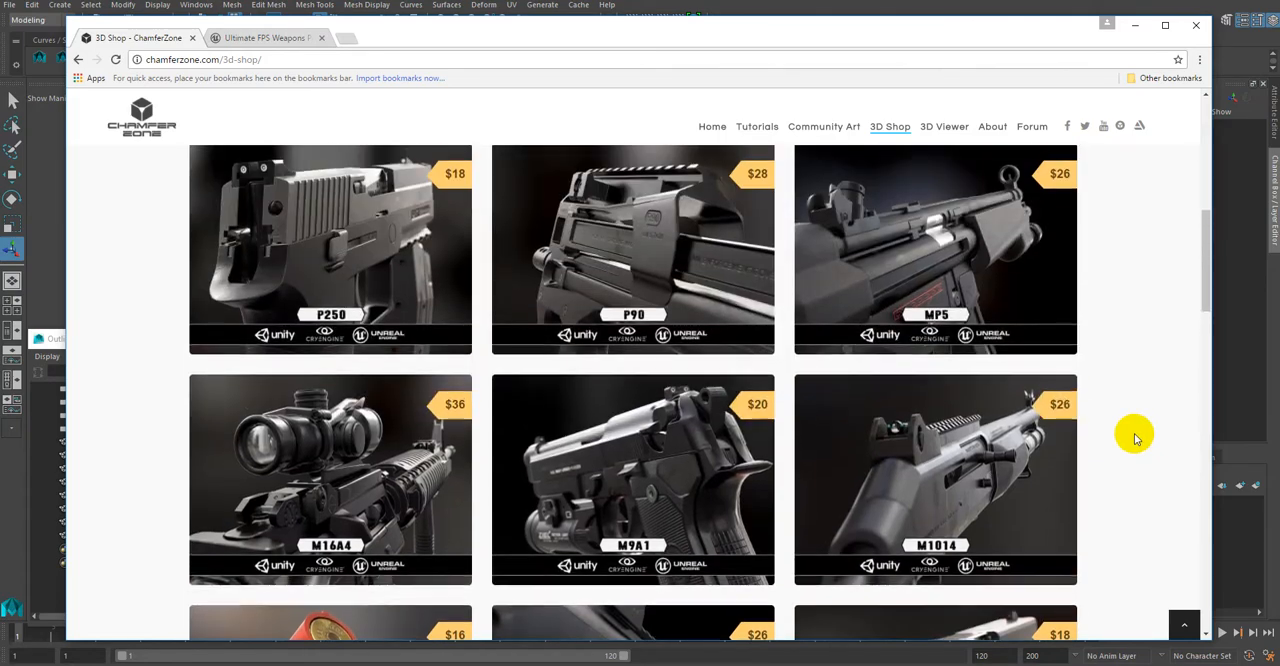
scroll(1120, 430, "up", 5)
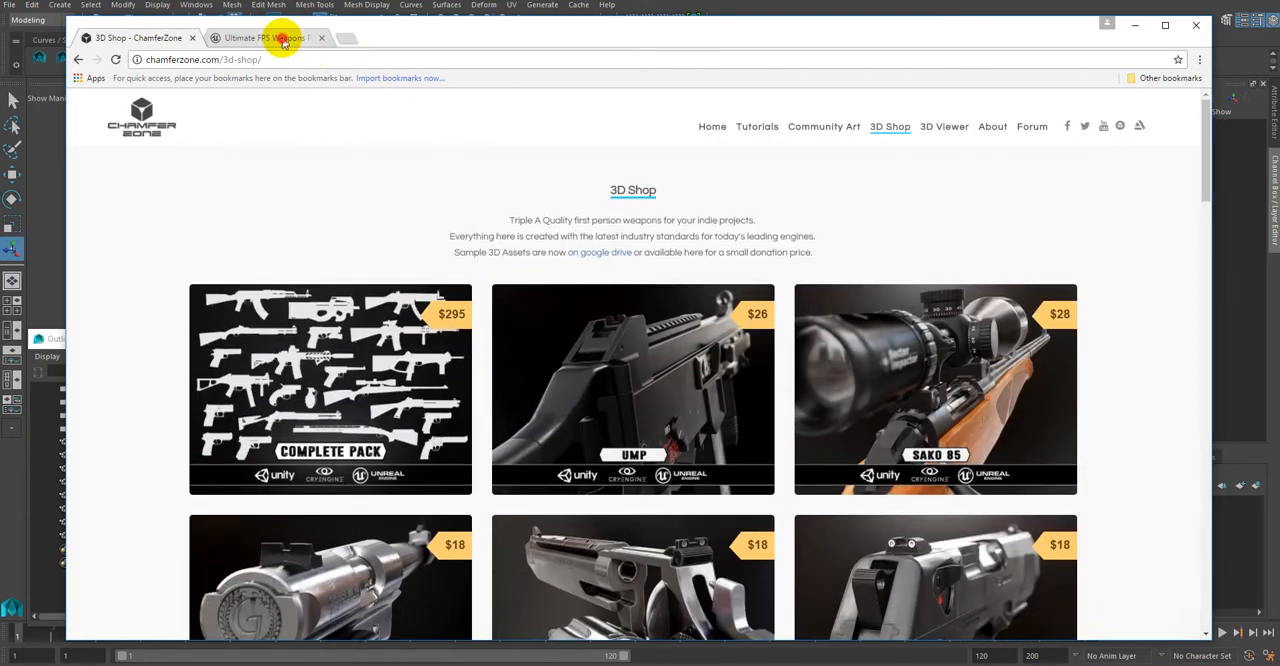
left_click(284, 39)
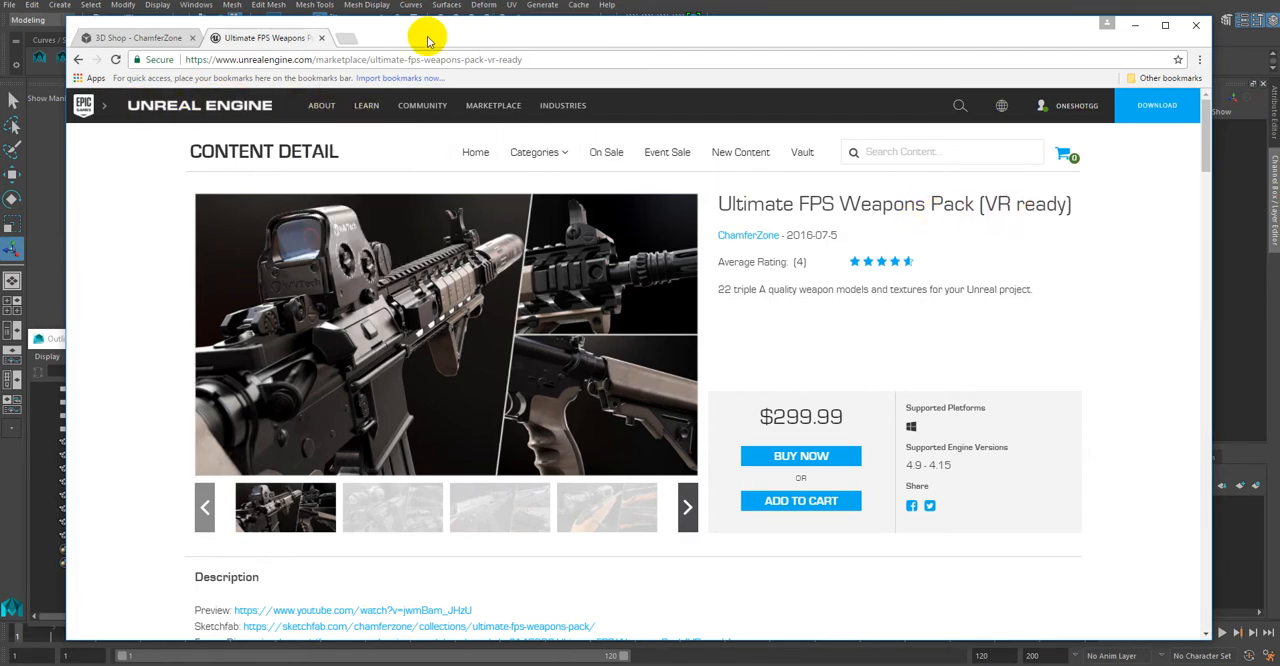
left_click(143, 38)
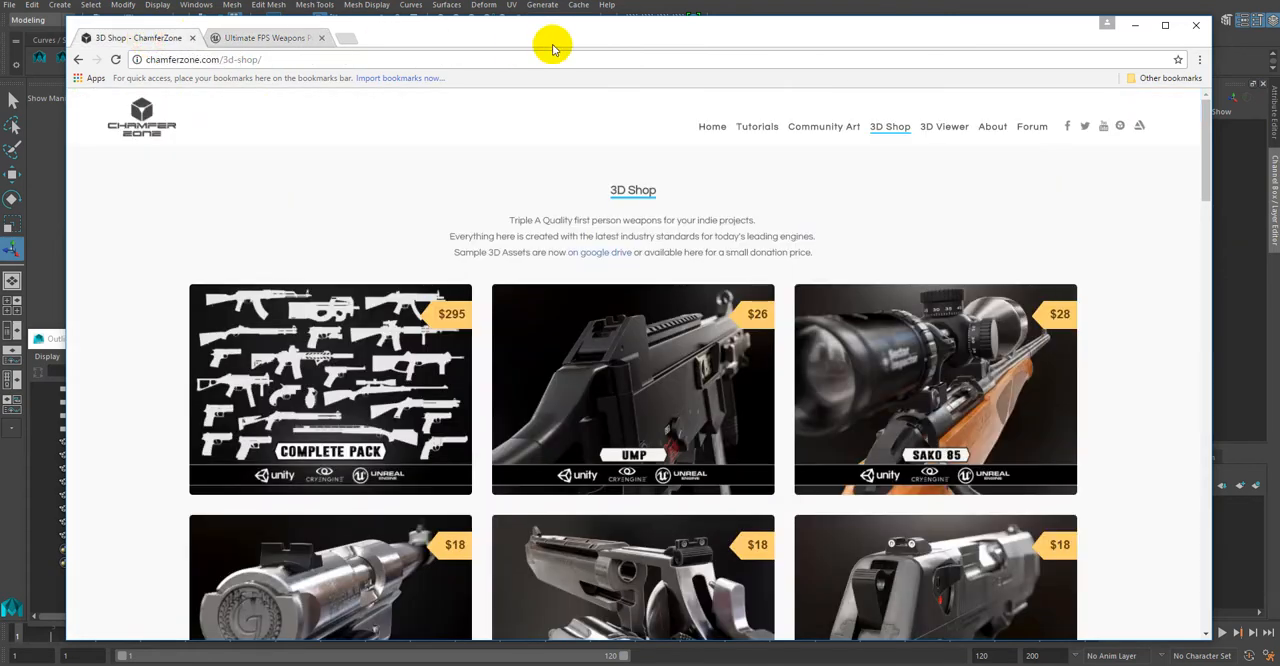
Step: Open ChamferZone's Tutorials page, look over the weapon tutorials, and return to Maya
left_click(757, 127)
scroll(914, 378, "down", 1)
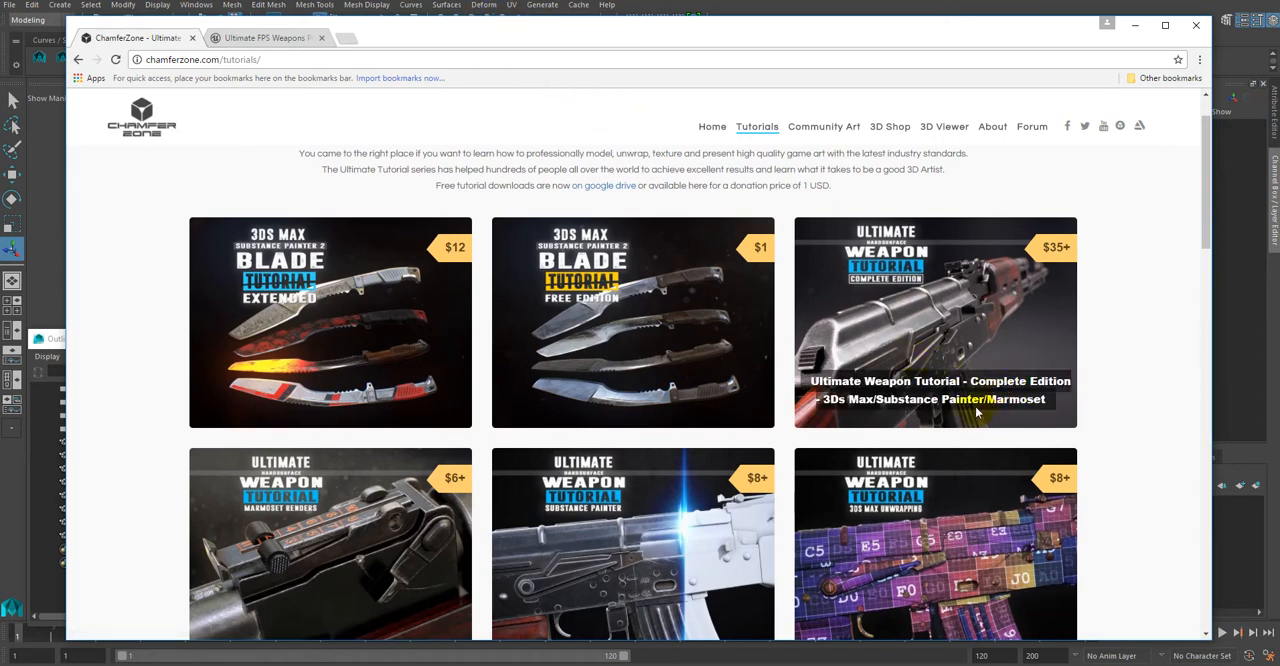
left_click_drag(434, 29, 1279, 36)
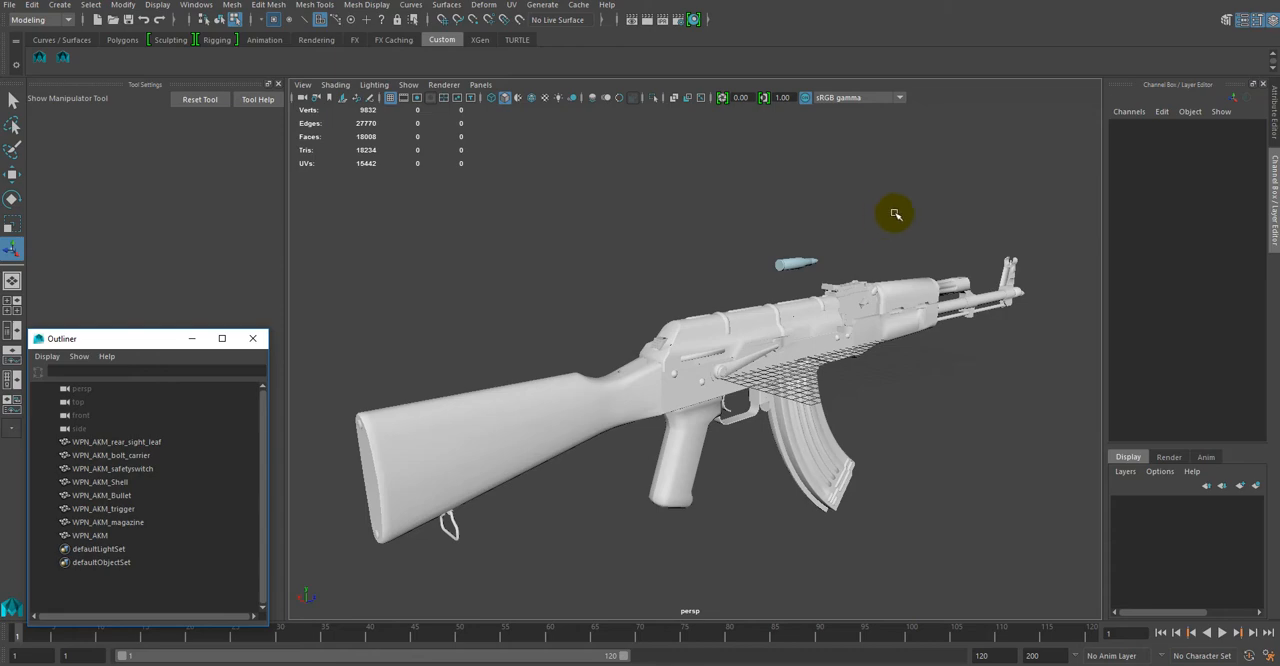
Step: Switch to object selection mode and clear the selection of the rifle's bolt carrier
left_click_drag(894, 214, 831, 394, "alt")
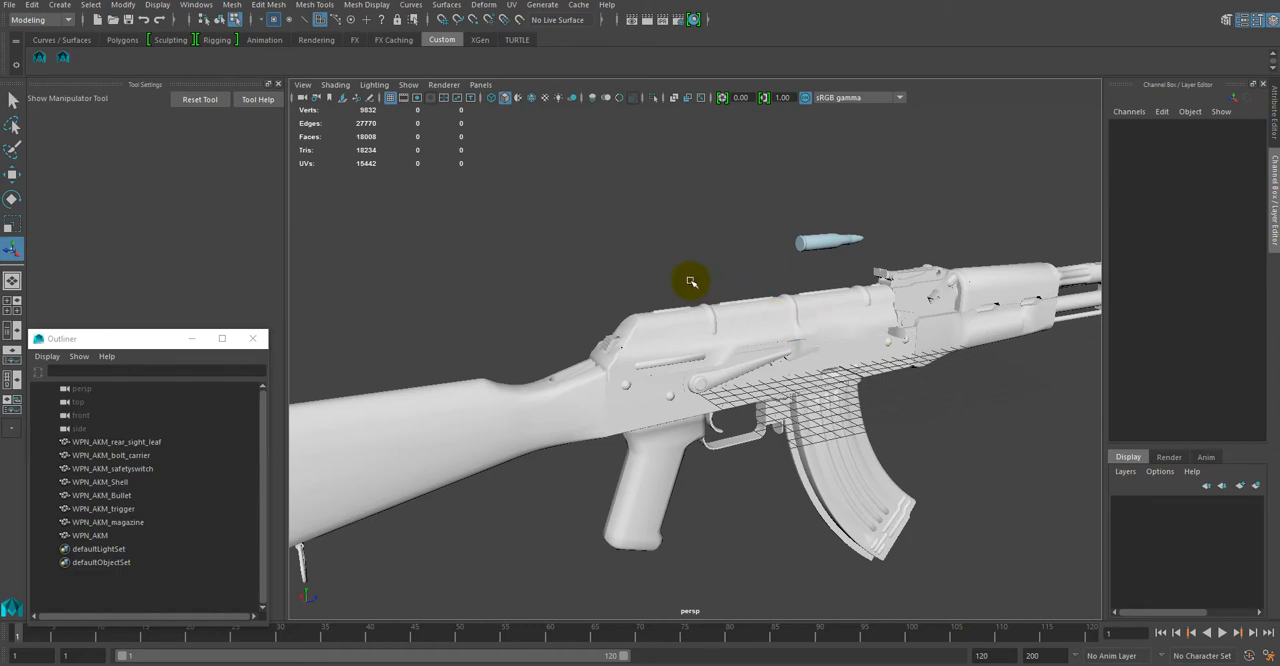
left_click_drag(695, 278, 614, 271, "alt")
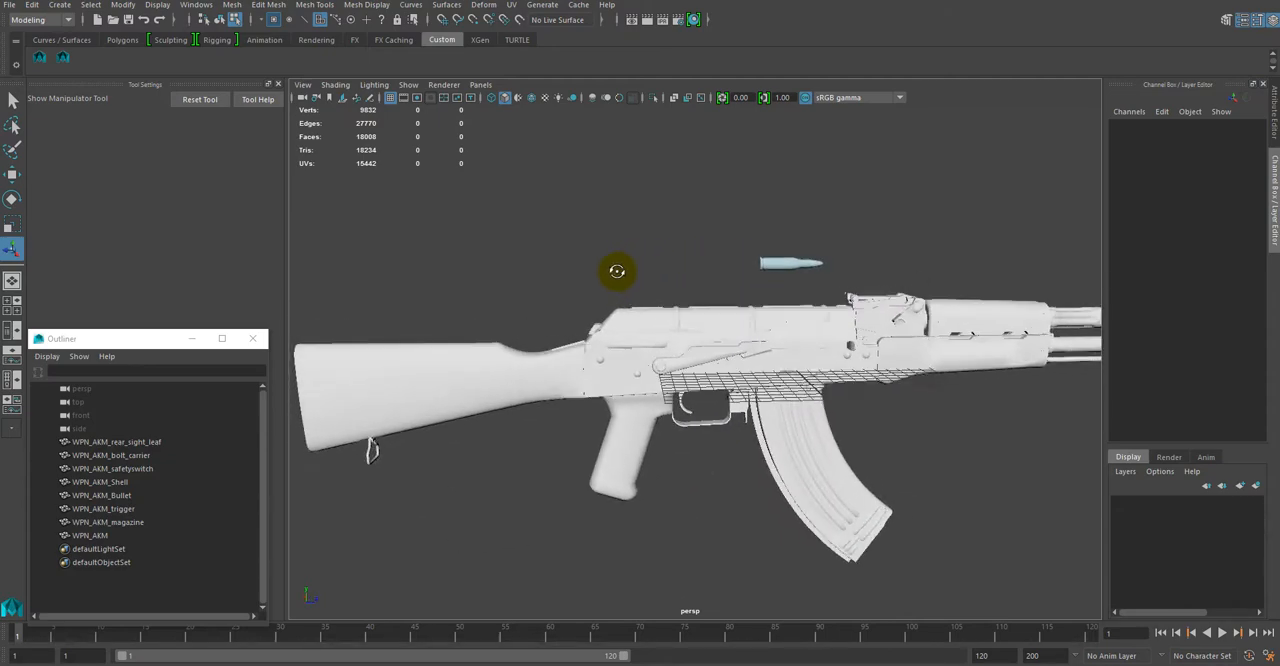
right_click_drag(614, 271, 657, 300, "alt")
left_click_drag(657, 300, 706, 296, "alt")
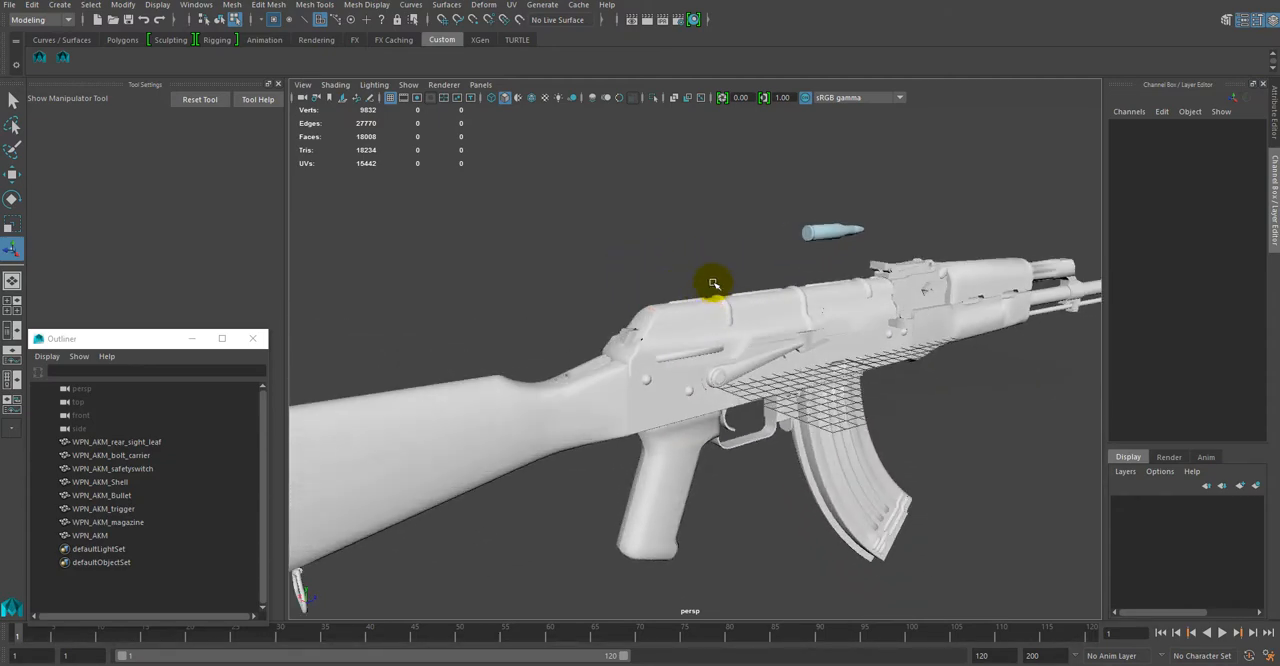
left_click_drag(746, 251, 943, 362, "alt")
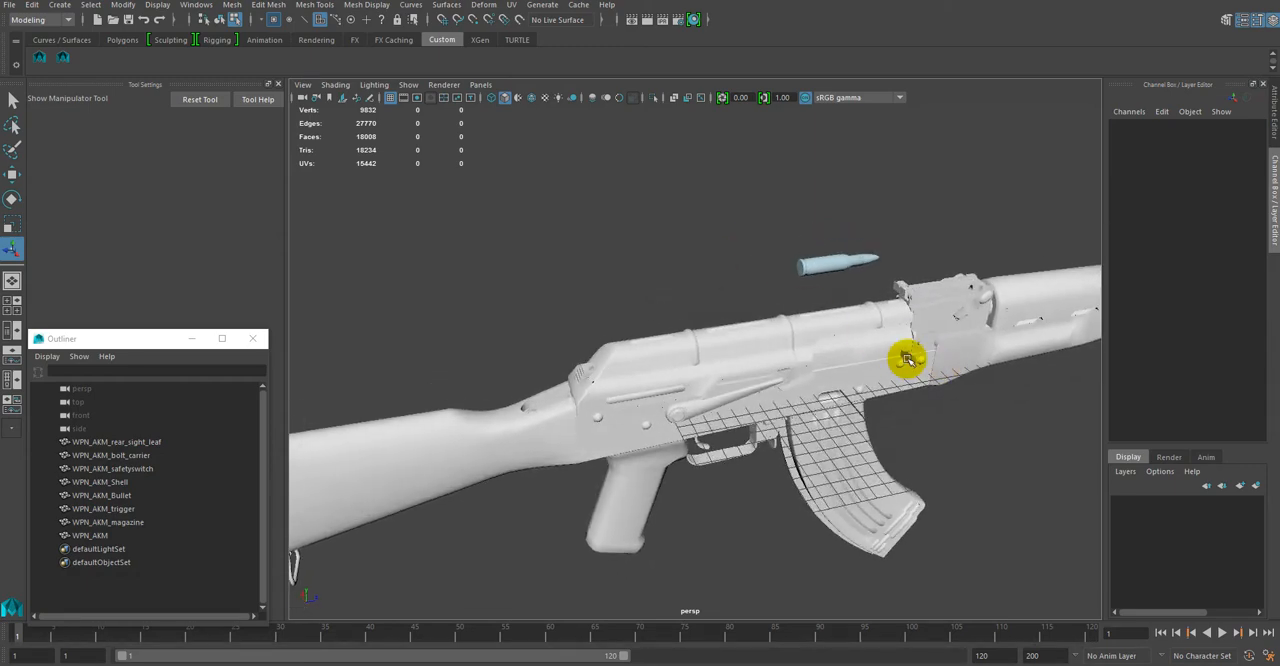
left_click(910, 360)
left_click_drag(820, 289, 737, 371, "alt")
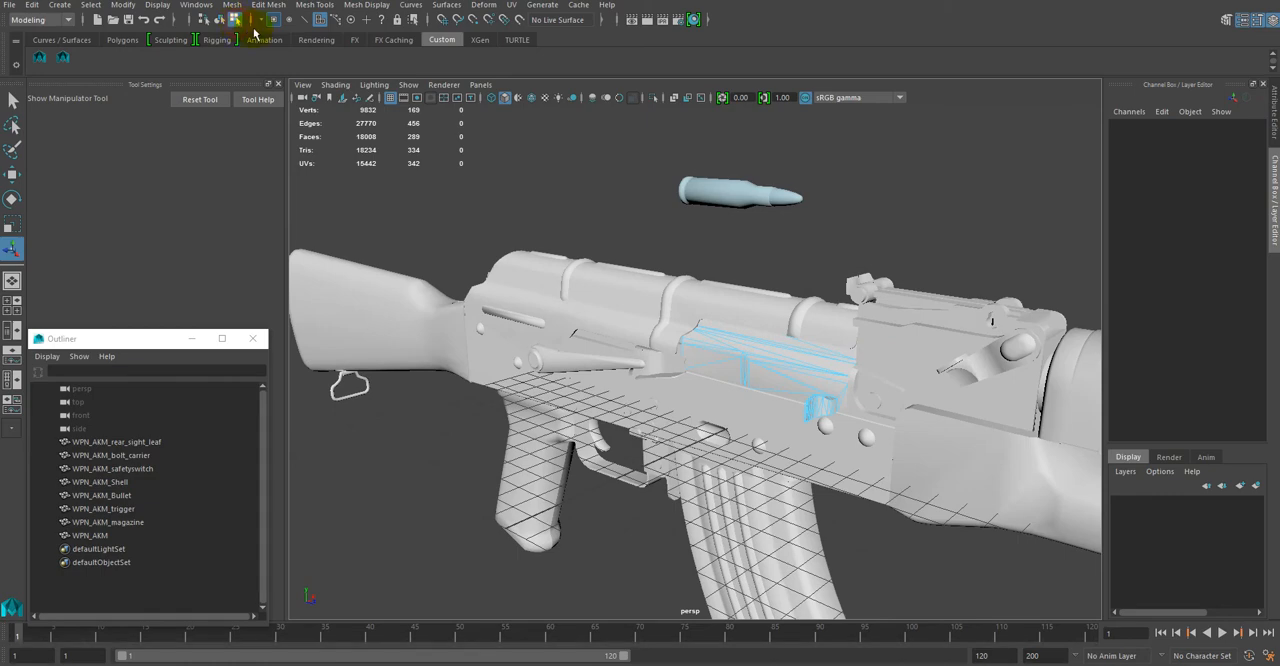
left_click(218, 22)
left_click(551, 221)
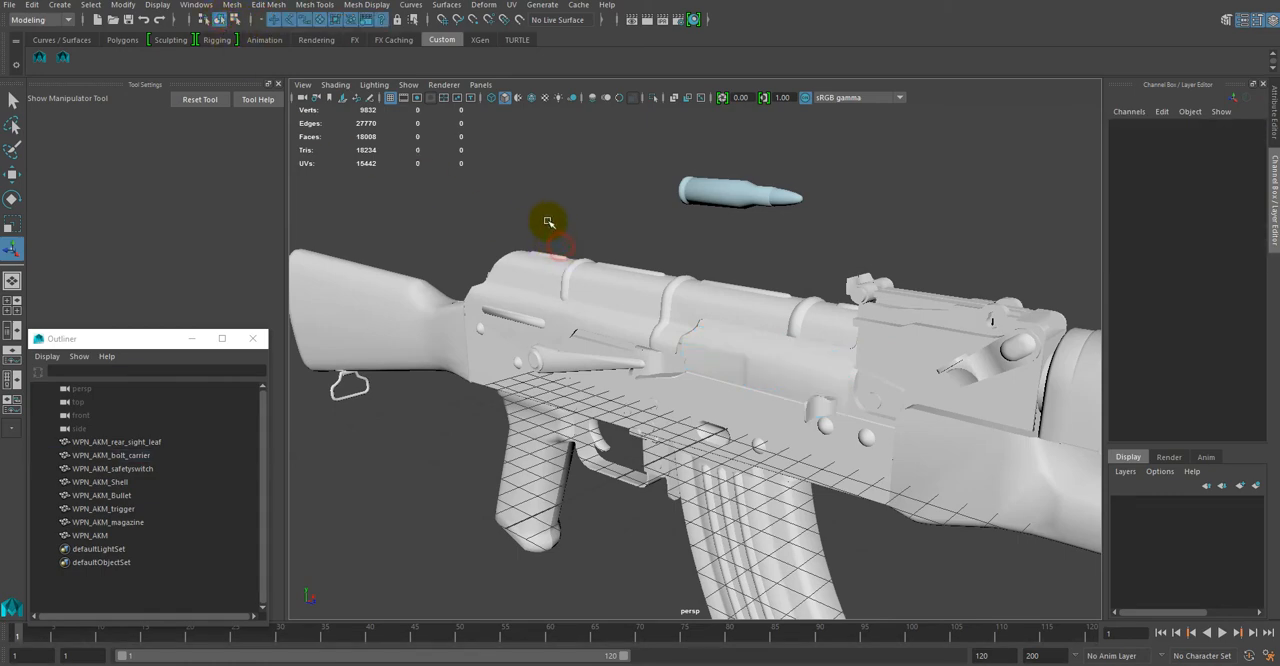
Step: Try moving the bolt carrier rearward along the receiver, undo the move and deselect the part
left_click_drag(596, 222, 686, 229, "alt")
left_click(1004, 343)
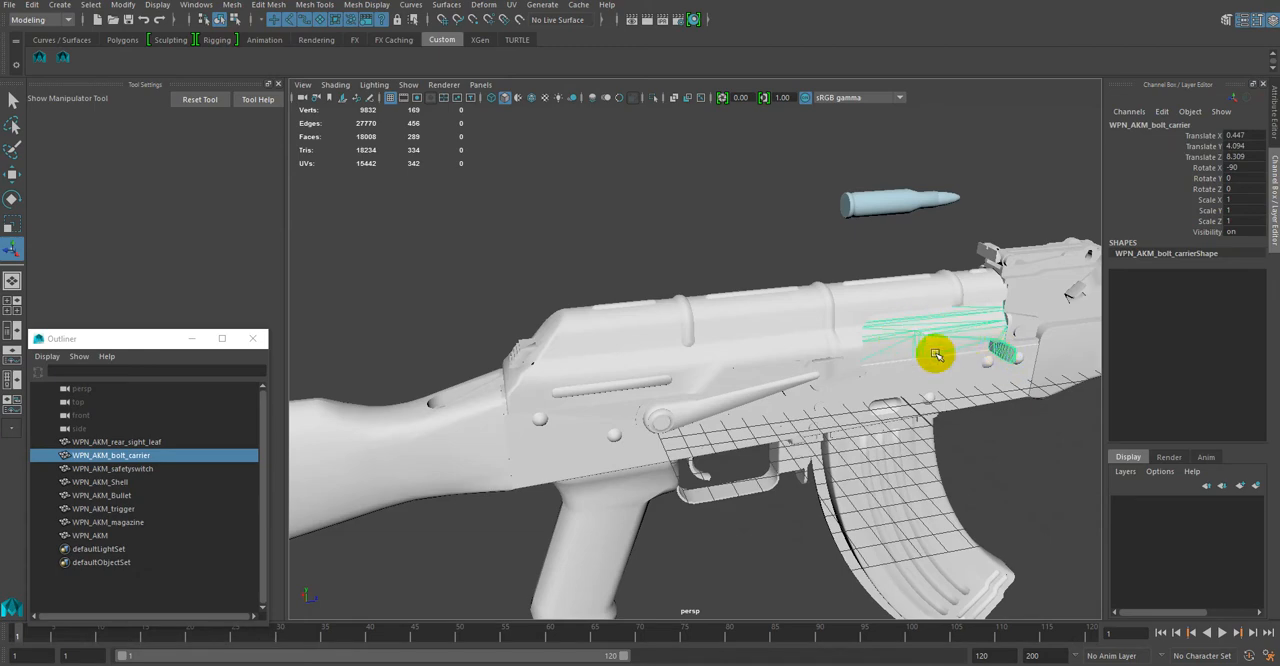
key("w")
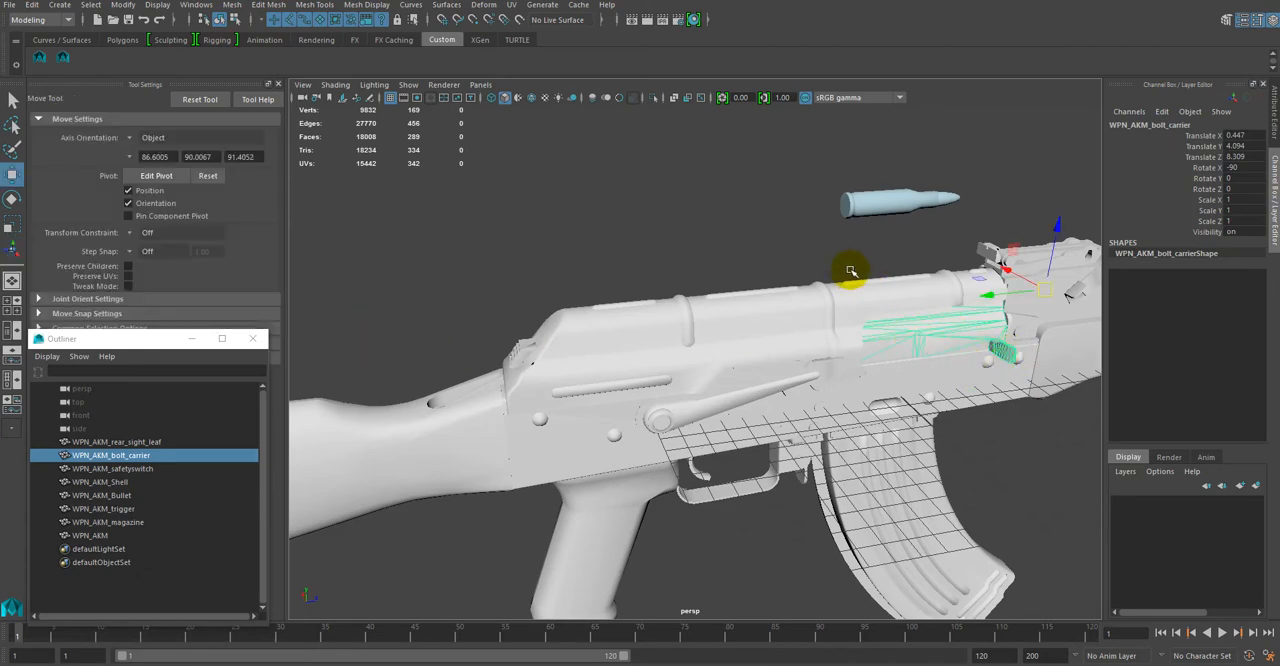
left_click_drag(999, 298, 943, 300)
key("ctrl+z")
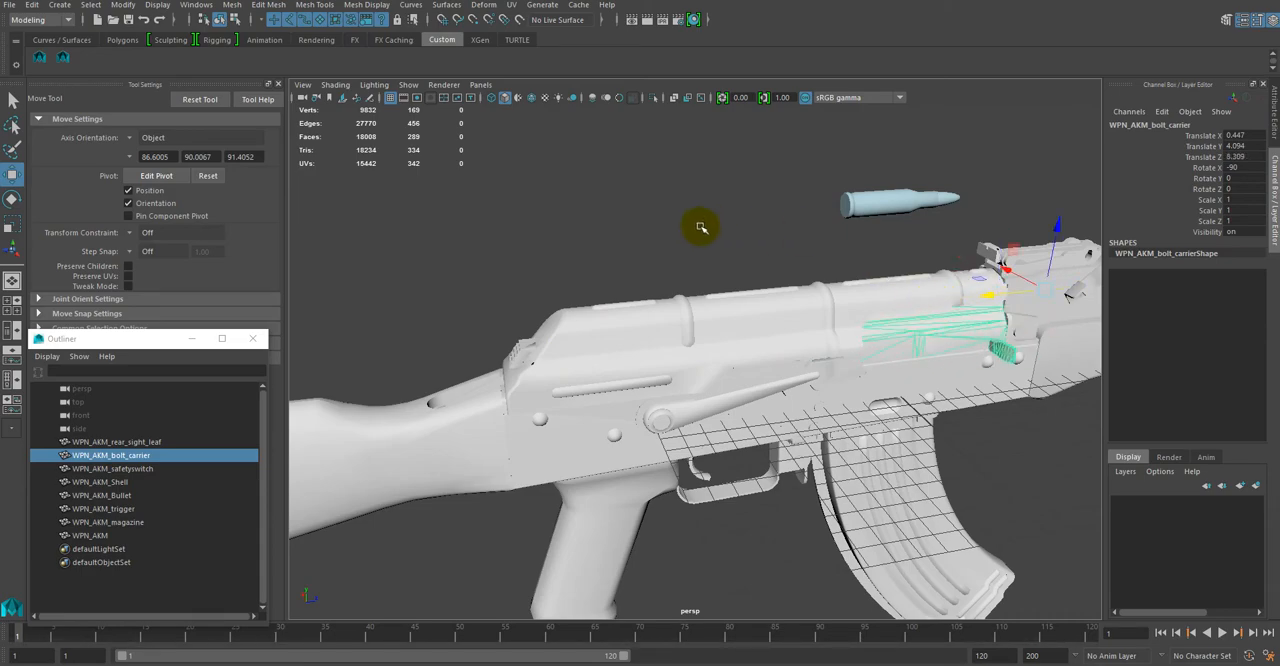
left_click(628, 218)
Step: Slide the bolt carrier rearward to a Translate Z of 0.826, and return it to its forward position at 8.309
left_click_drag(654, 257, 700, 260, "alt")
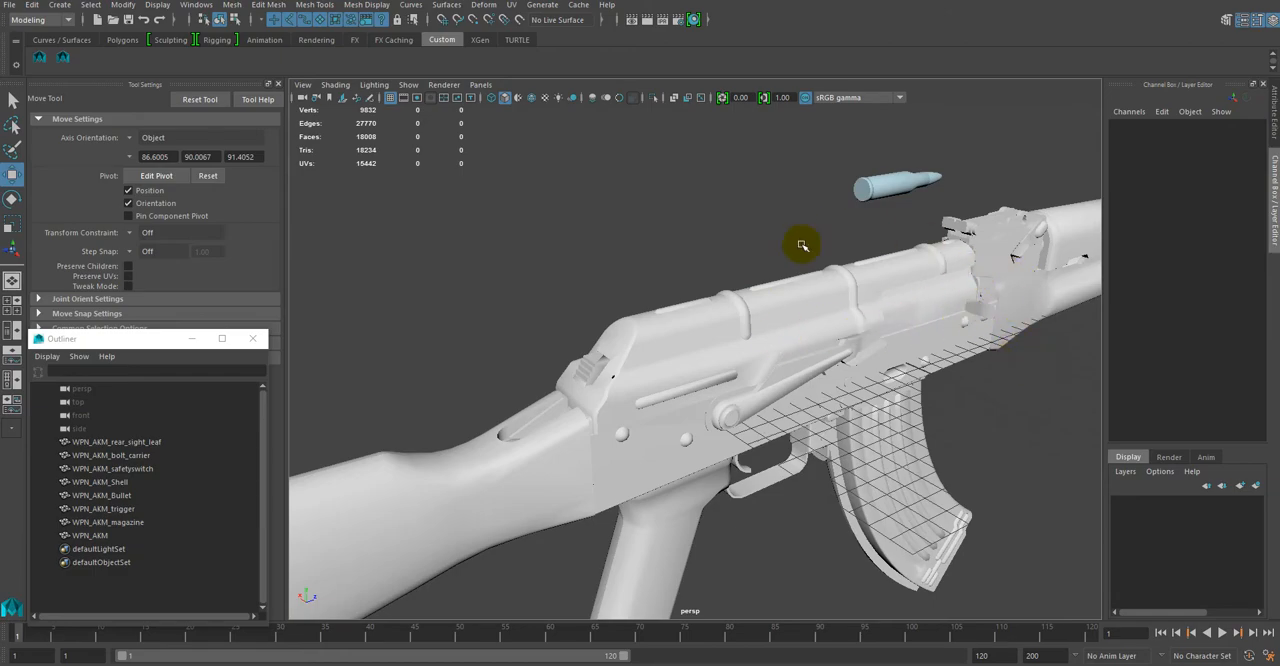
left_click_drag(766, 251, 742, 239, "alt")
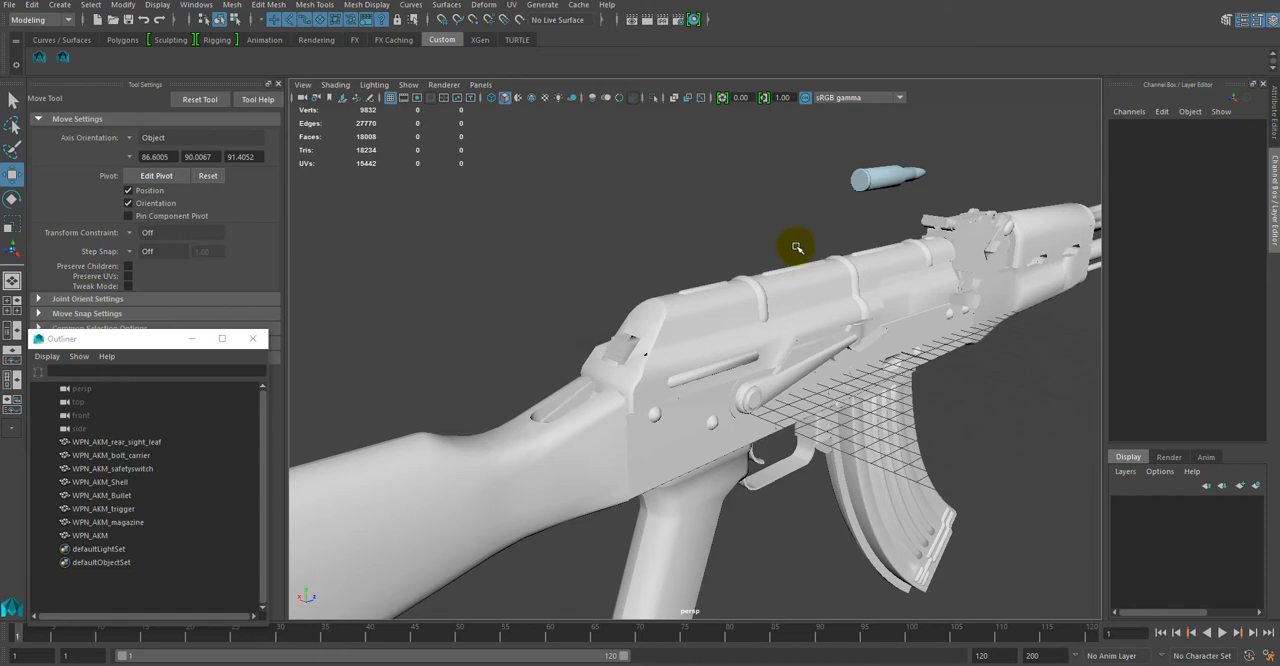
left_click_drag(809, 234, 751, 234, "alt")
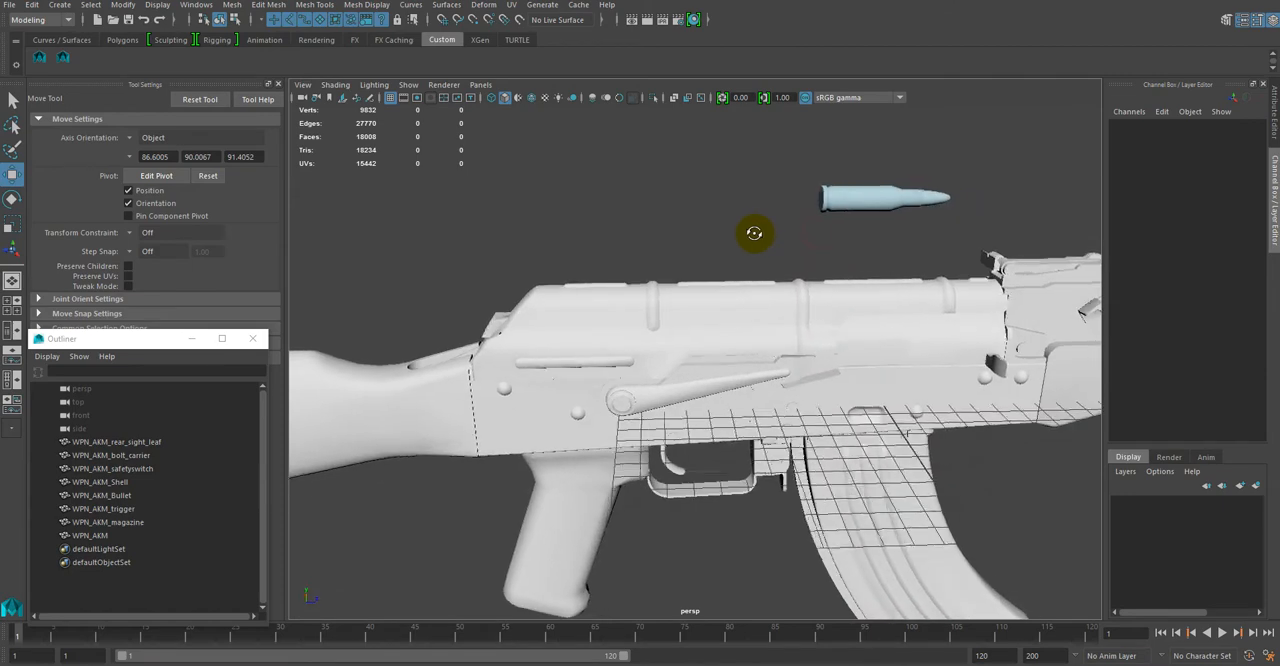
left_click(993, 367)
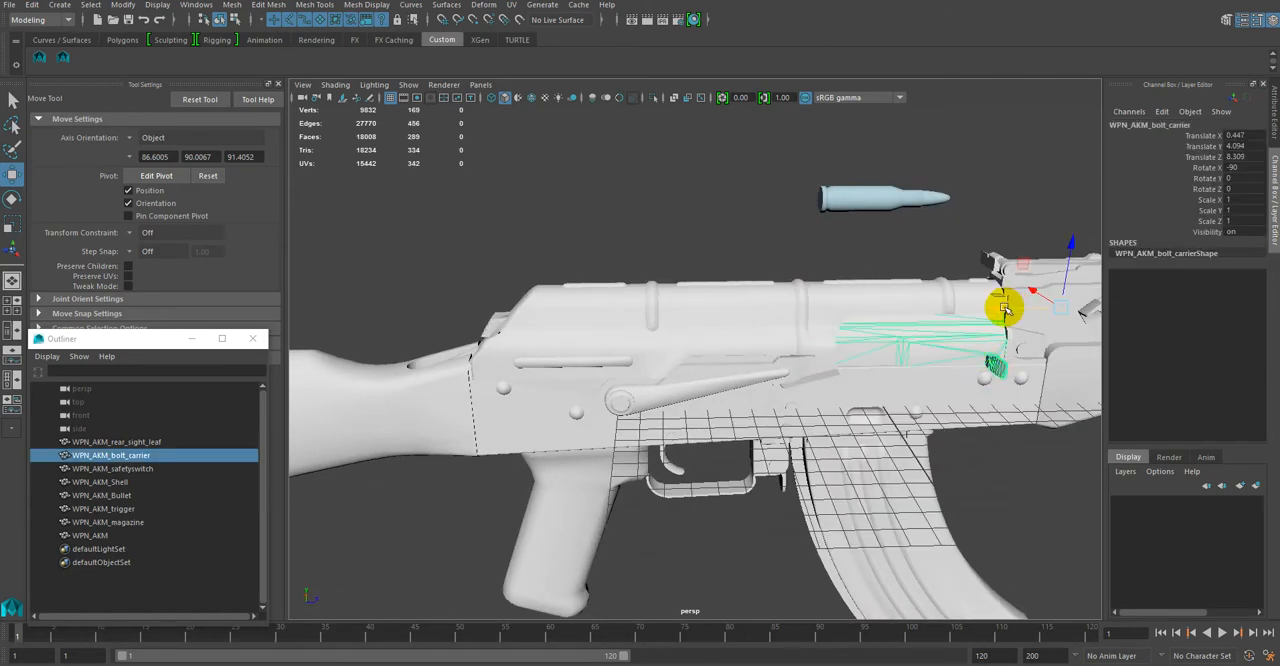
left_click_drag(1004, 308, 845, 328)
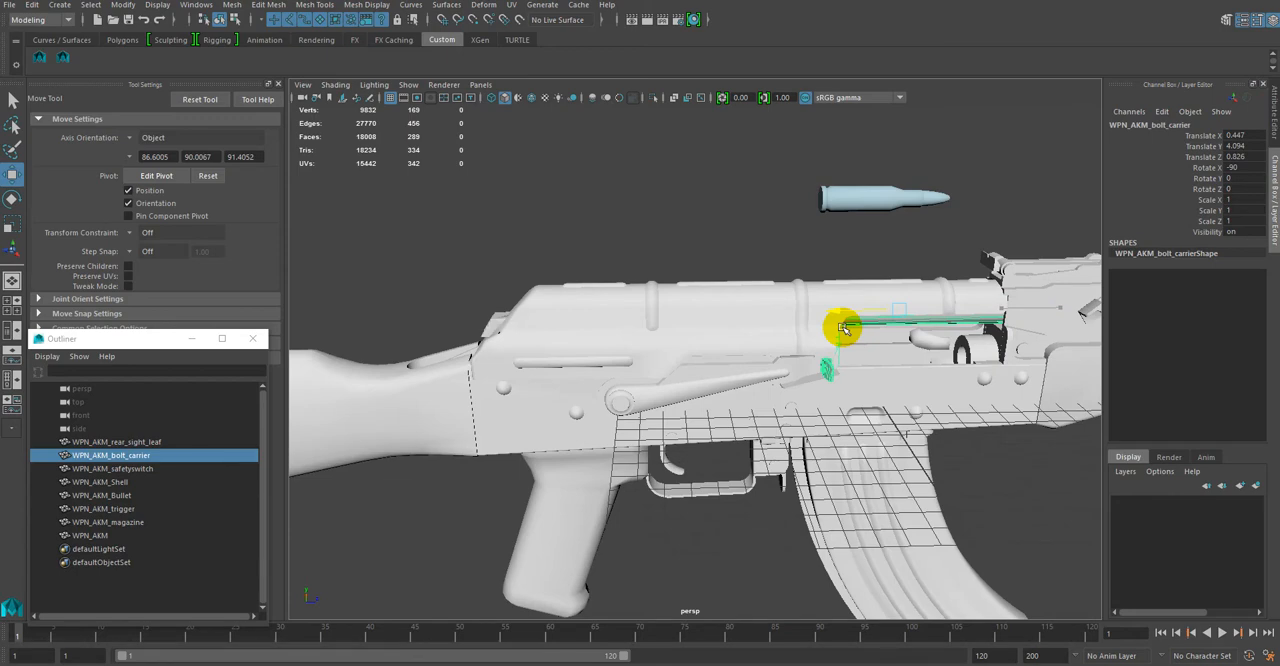
left_click_drag(845, 328, 1007, 322)
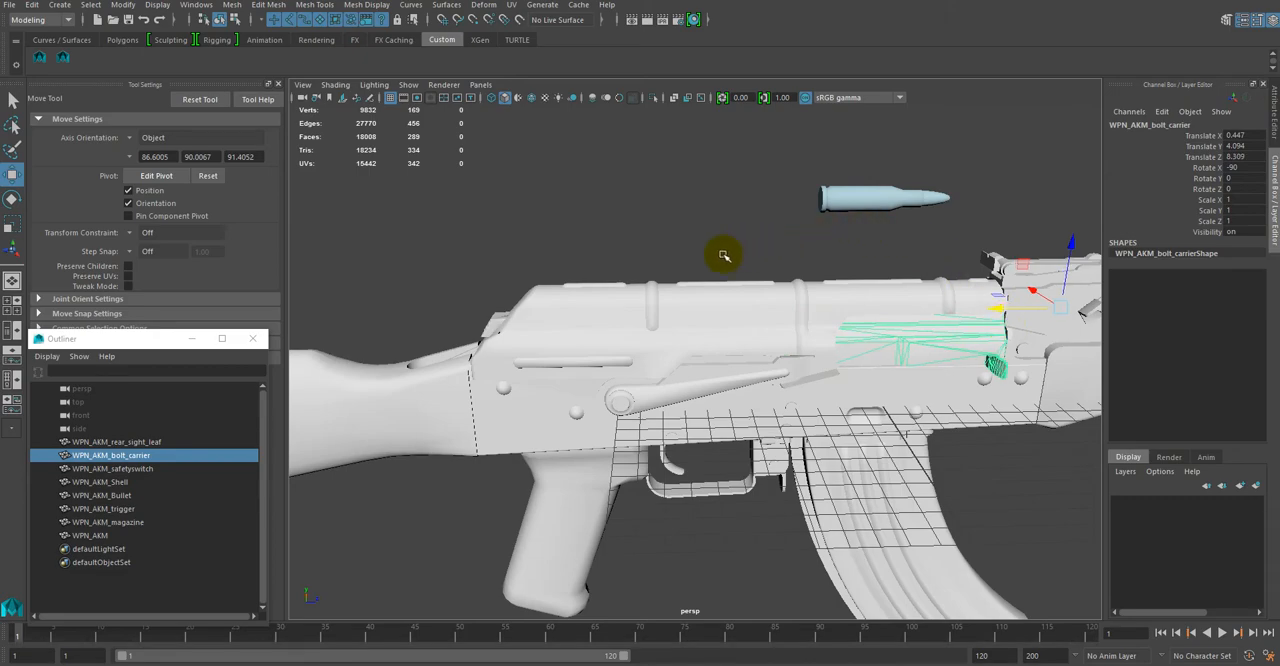
Step: Select the rifle's magazine as a separate object
left_click_drag(686, 240, 866, 226, "alt")
left_click_drag(667, 218, 773, 217, "alt")
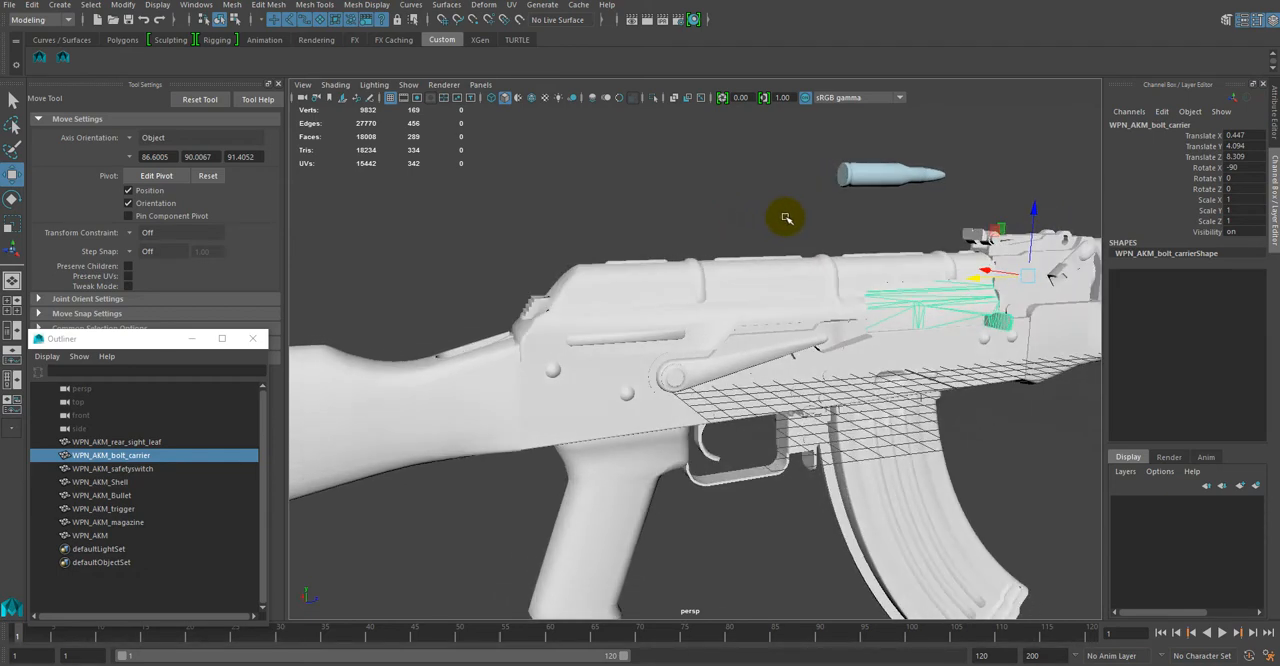
left_click_drag(787, 217, 800, 227, "alt")
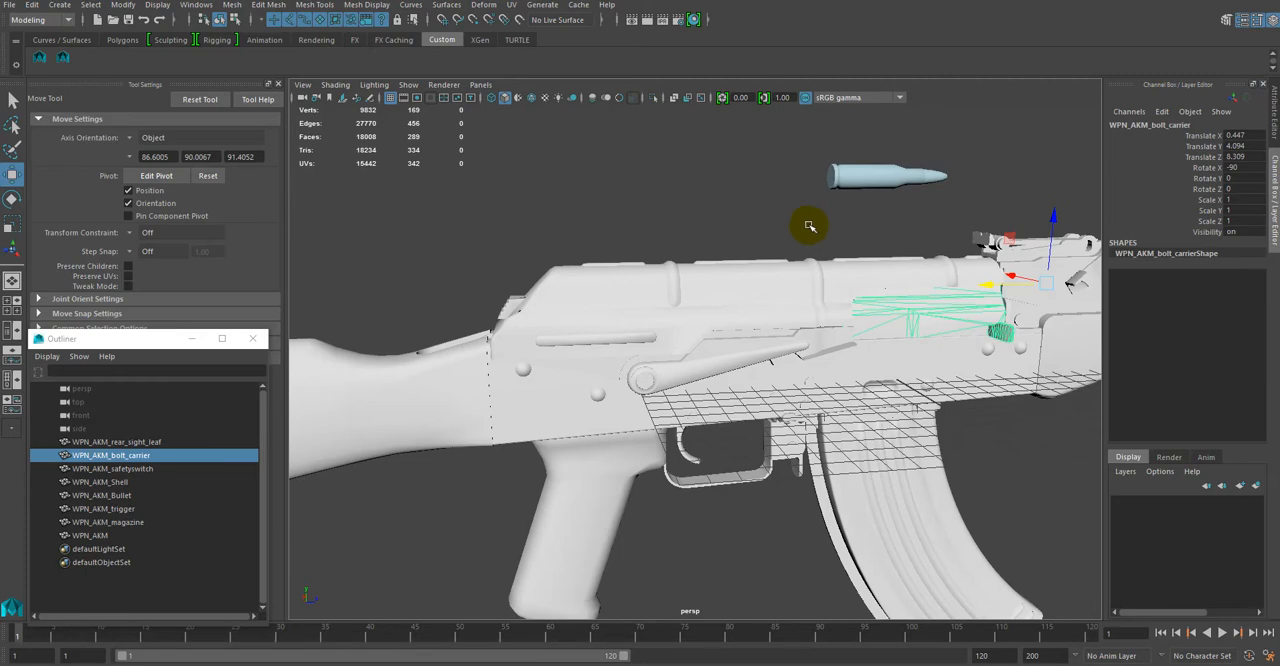
left_click_drag(878, 229, 834, 229, "alt")
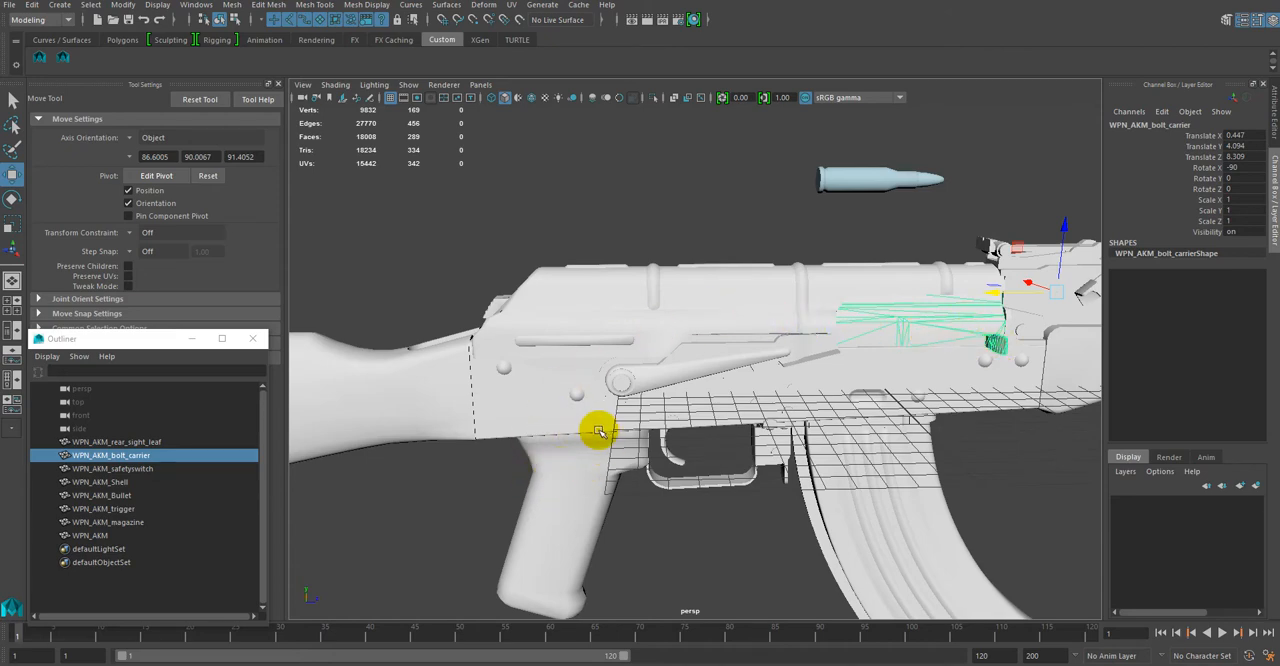
left_click_drag(694, 246, 771, 337, "alt")
left_click_drag(751, 460, 700, 405, "alt")
left_click(780, 440)
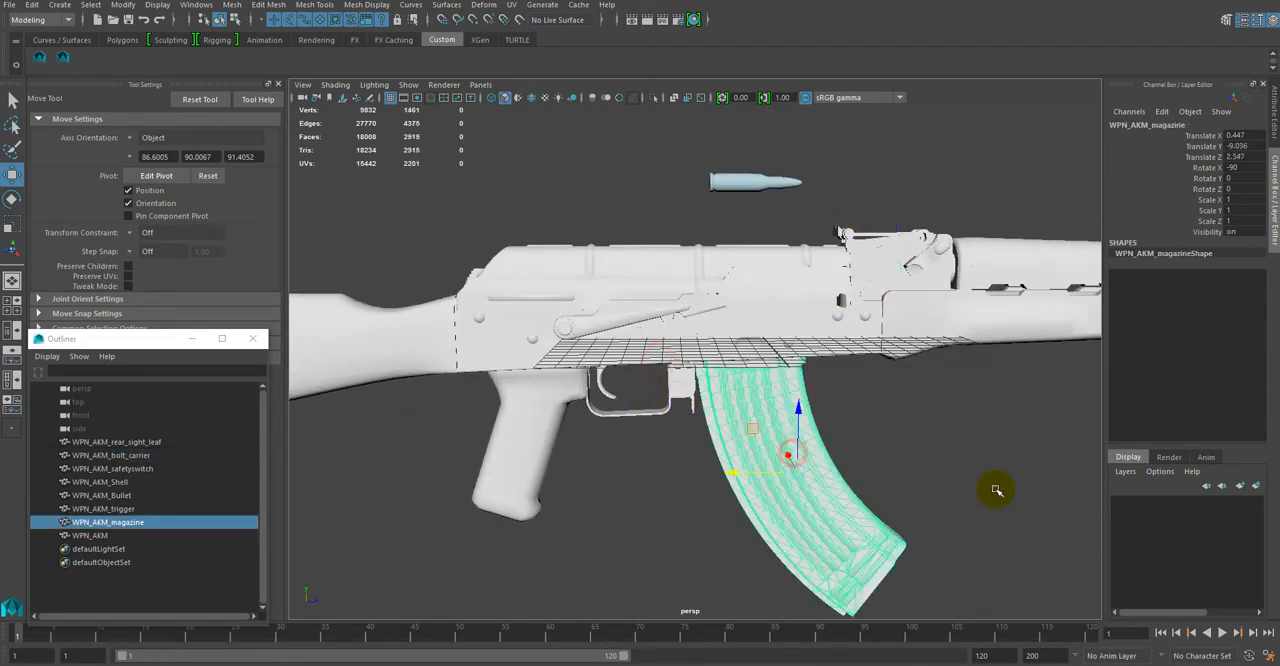
Step: Examine the magazine and how it sits in the rifle from several angles, and clear the selection
left_click_drag(893, 418, 766, 266, "alt")
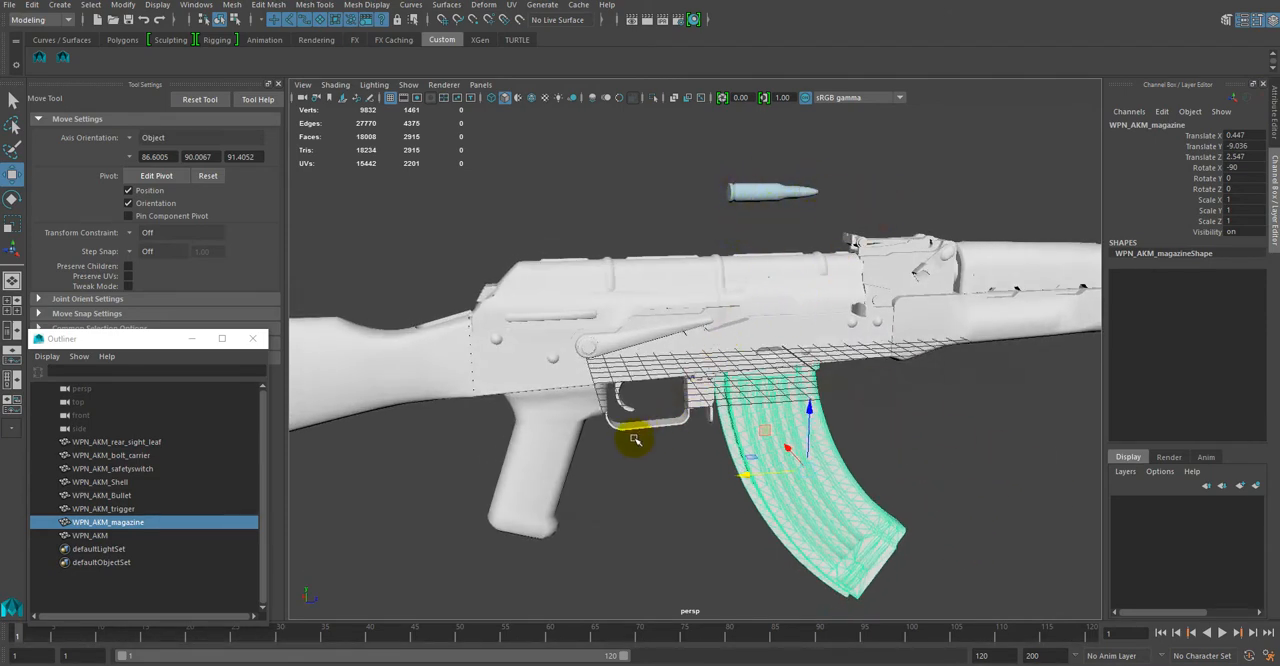
left_click_drag(978, 463, 956, 466, "alt")
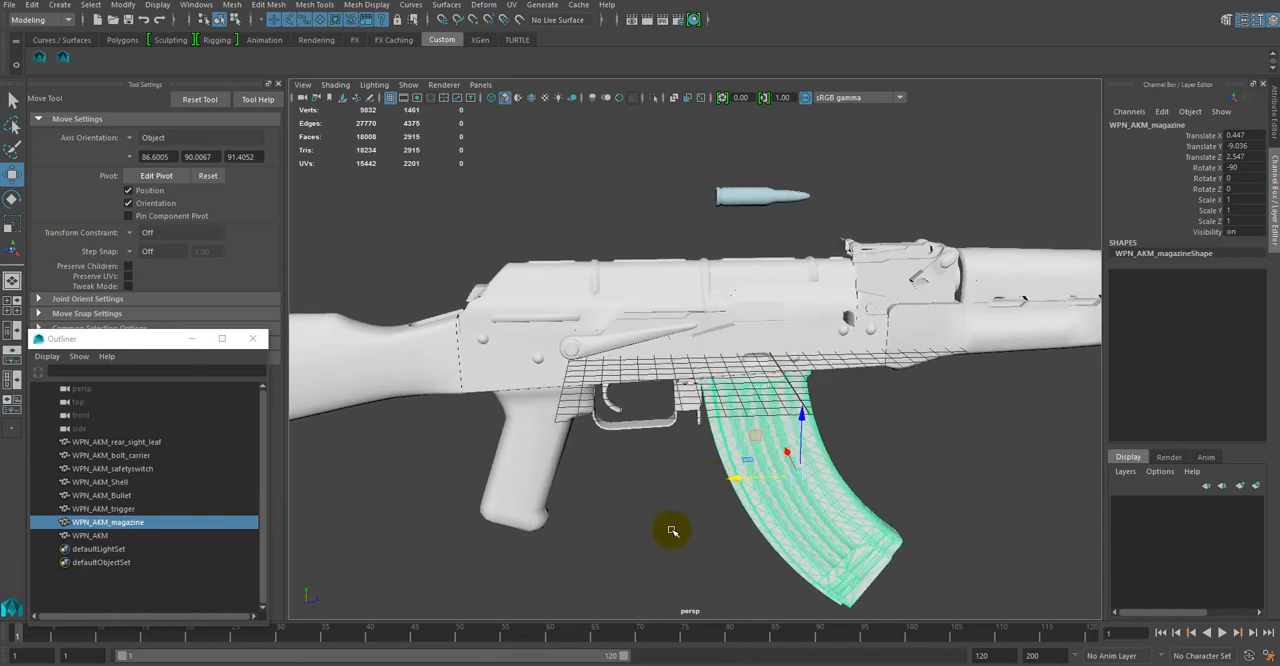
left_click_drag(672, 531, 750, 500, "alt")
right_click_drag(737, 497, 771, 537, "alt")
left_click_drag(771, 537, 767, 536, "alt")
middle_click_drag(767, 536, 746, 518, "alt")
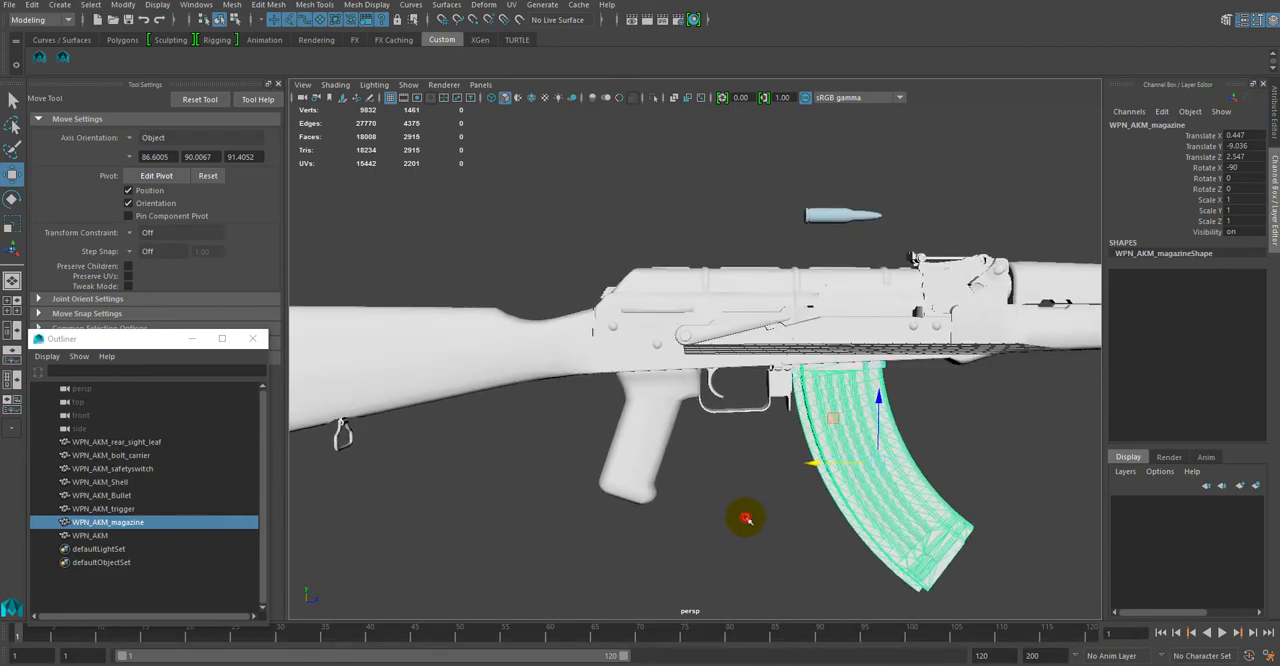
left_click(745, 518)
mouse_move(716, 503)
left_mouse_down("alt")
mouse_move(771, 509)
mouse_move(791, 489)
mouse_move(714, 486)
left_mouse_up("alt")
right_click_drag(714, 486, 747, 522, "alt")
middle_click_drag(700, 506, 696, 530, "alt")
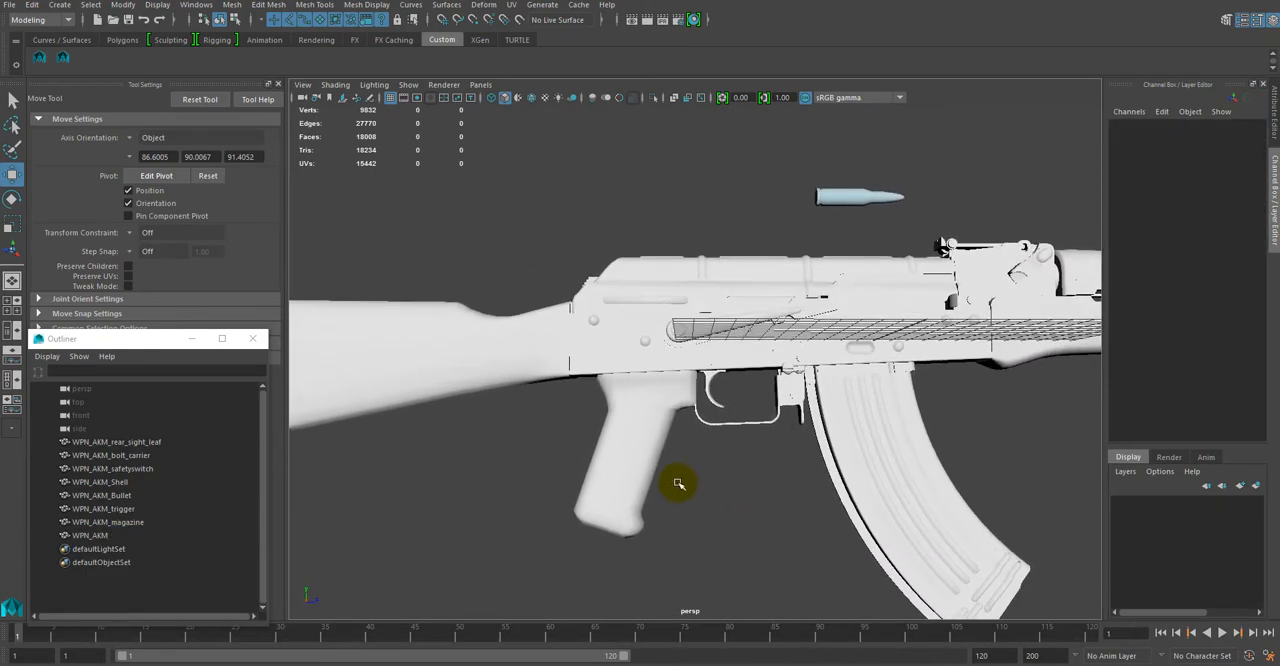
Step: Select the main rifle body WPN_AKM and switch the menu set from Modeling to Rigging
right_click_drag(677, 483, 697, 489, "alt")
left_click_drag(699, 482, 712, 494, "alt")
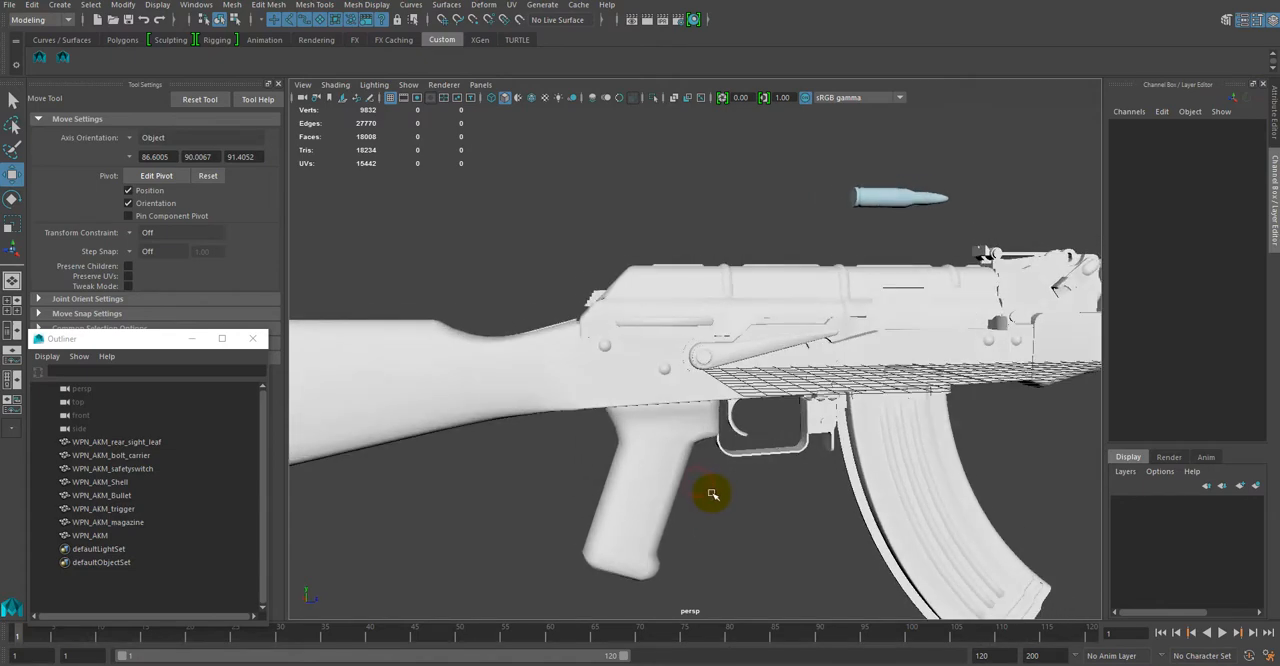
left_click(651, 456)
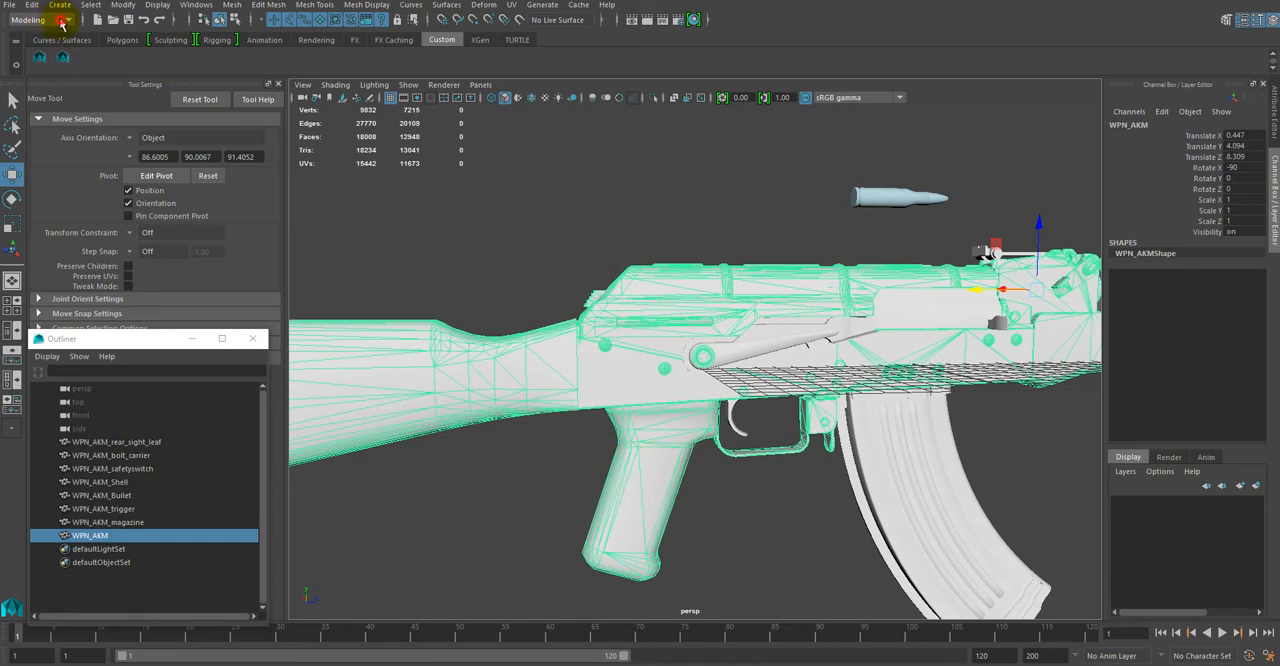
left_click(61, 21)
left_click(56, 49)
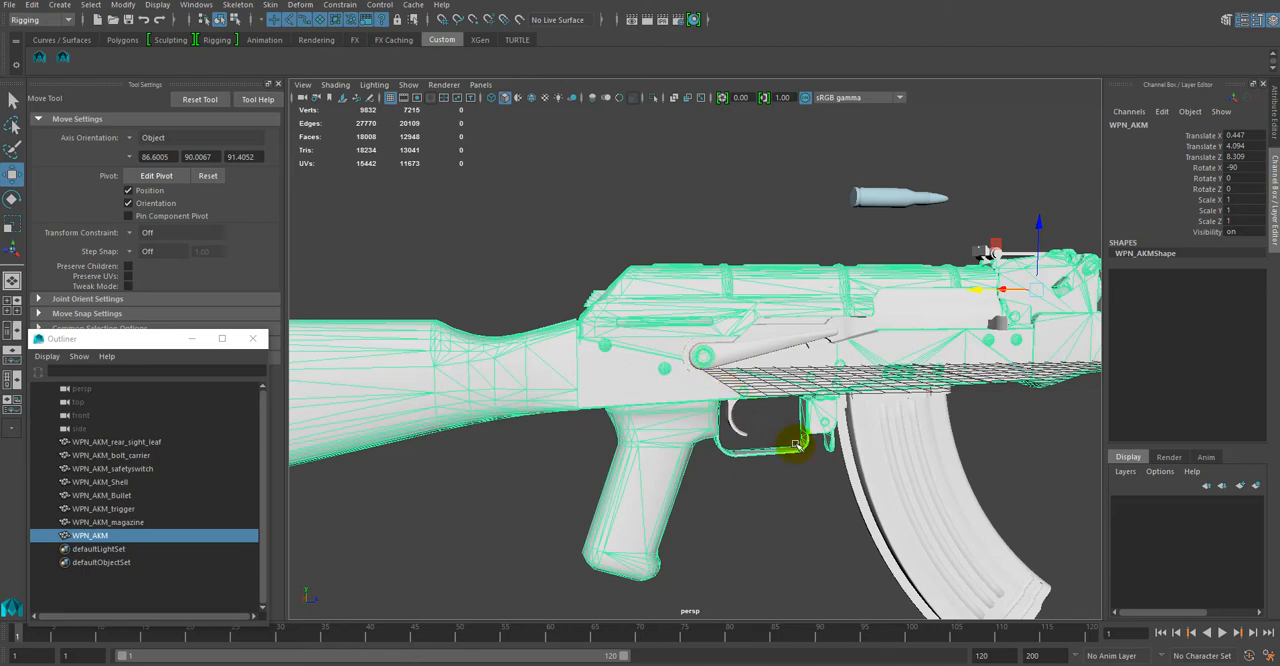
Step: Create a single joint beside the rifle's pistol grip with the Create Joints tool
left_click_drag(777, 434, 1020, 409, "alt")
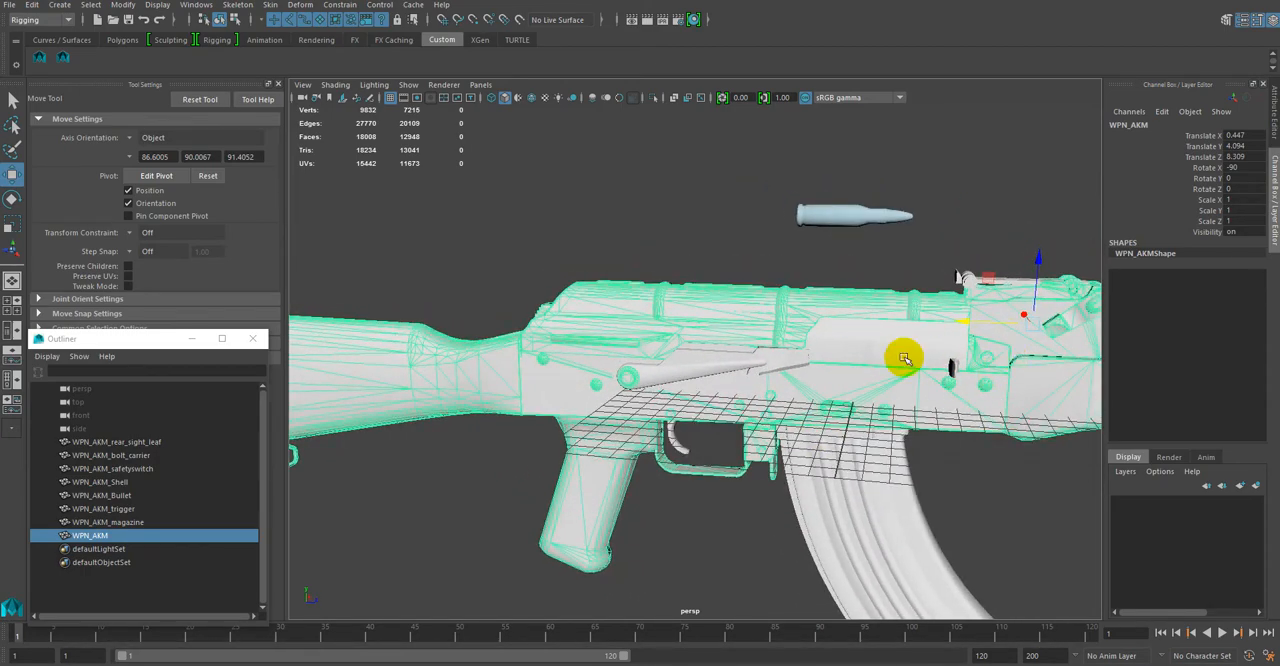
left_click_drag(711, 529, 704, 508, "alt")
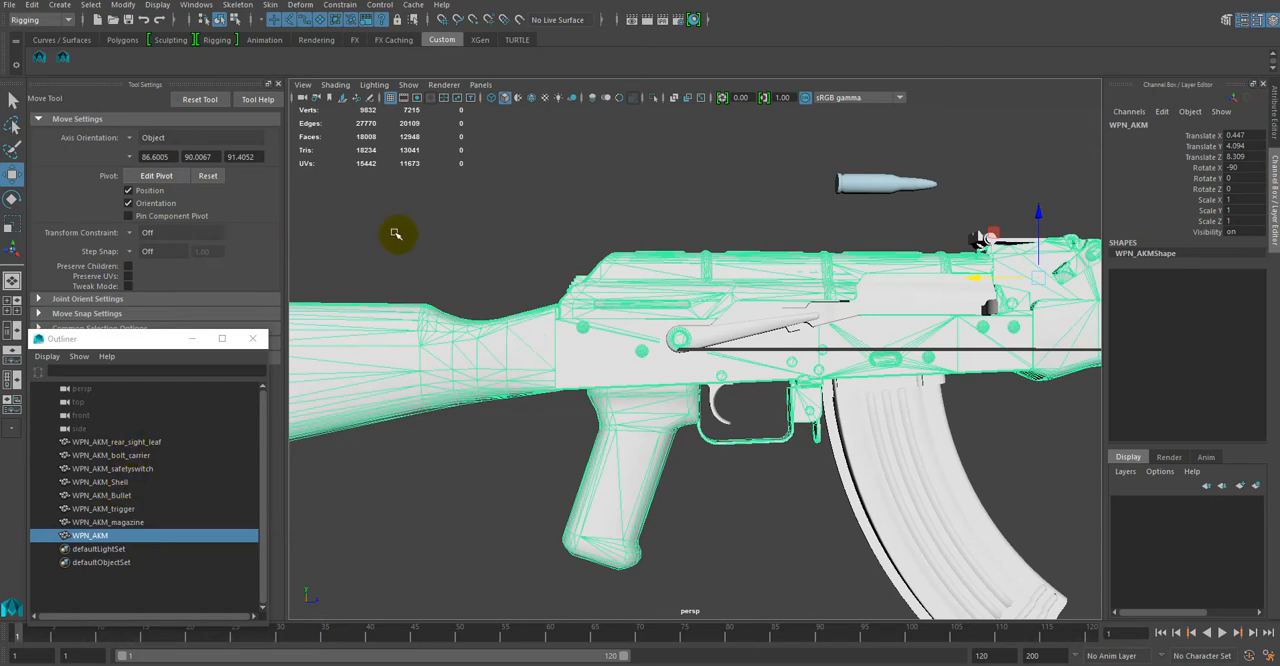
left_click(237, 6)
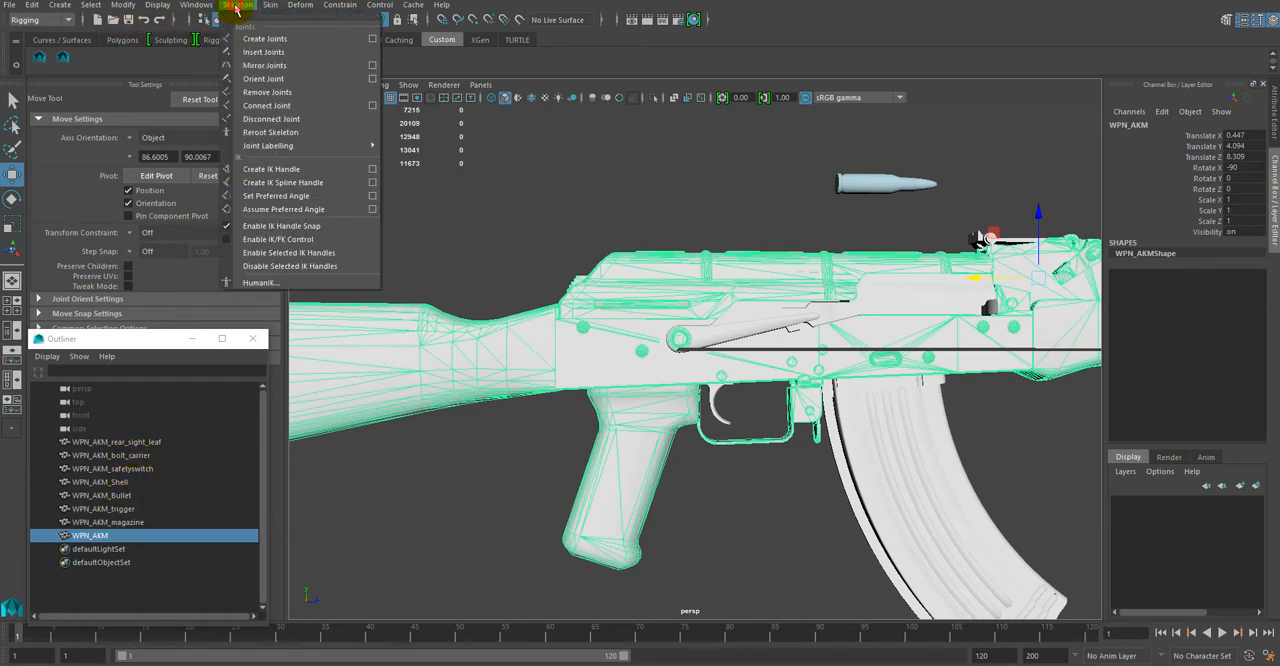
left_click(266, 43)
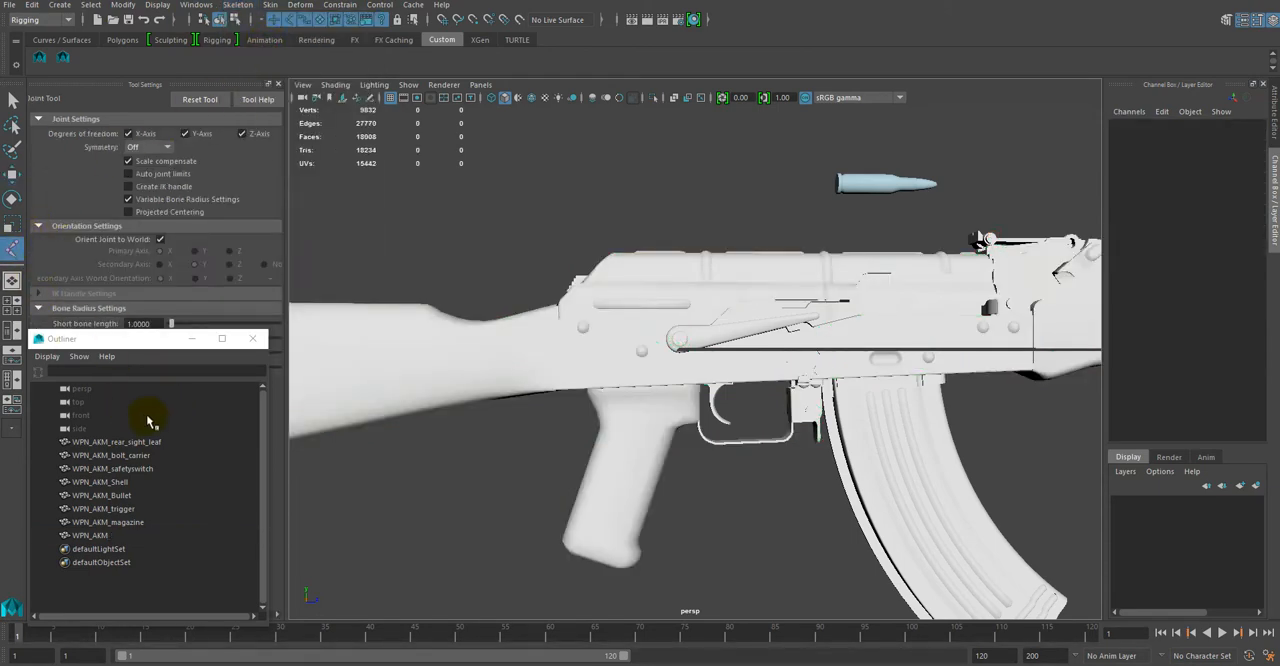
left_click(100, 538)
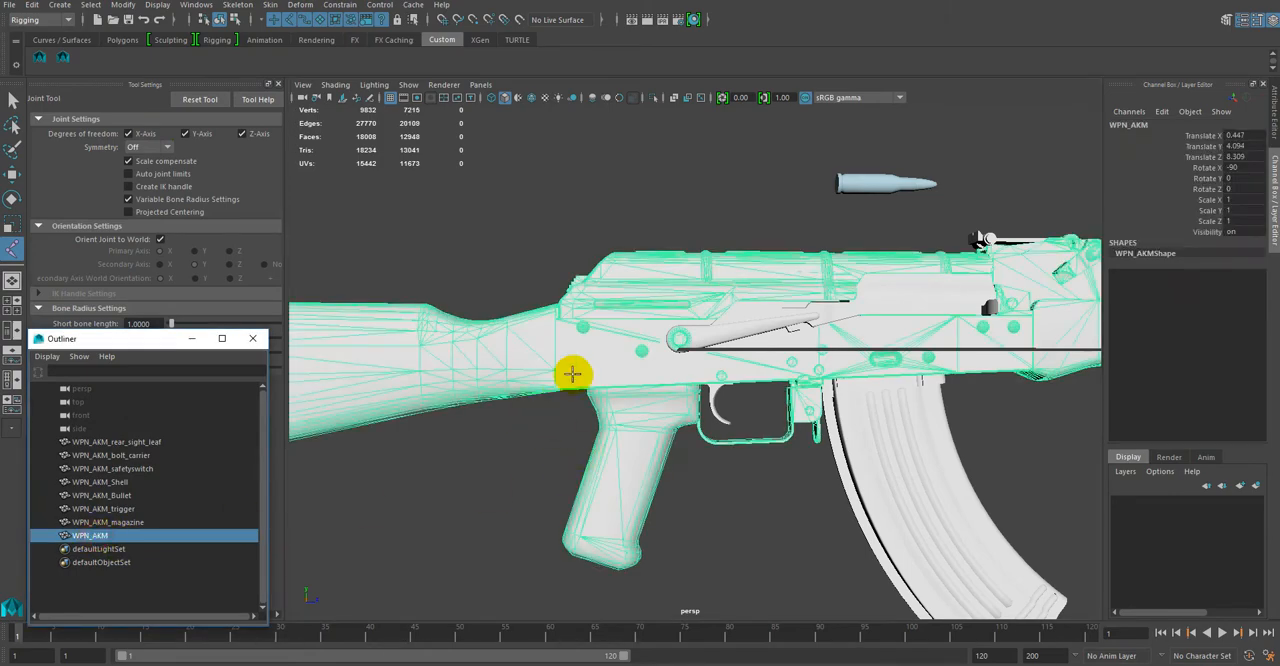
mouse_move(643, 443)
left_mouse_down("alt")
mouse_move(640, 424)
mouse_move(652, 438)
left_mouse_up("alt")
left_click(680, 466)
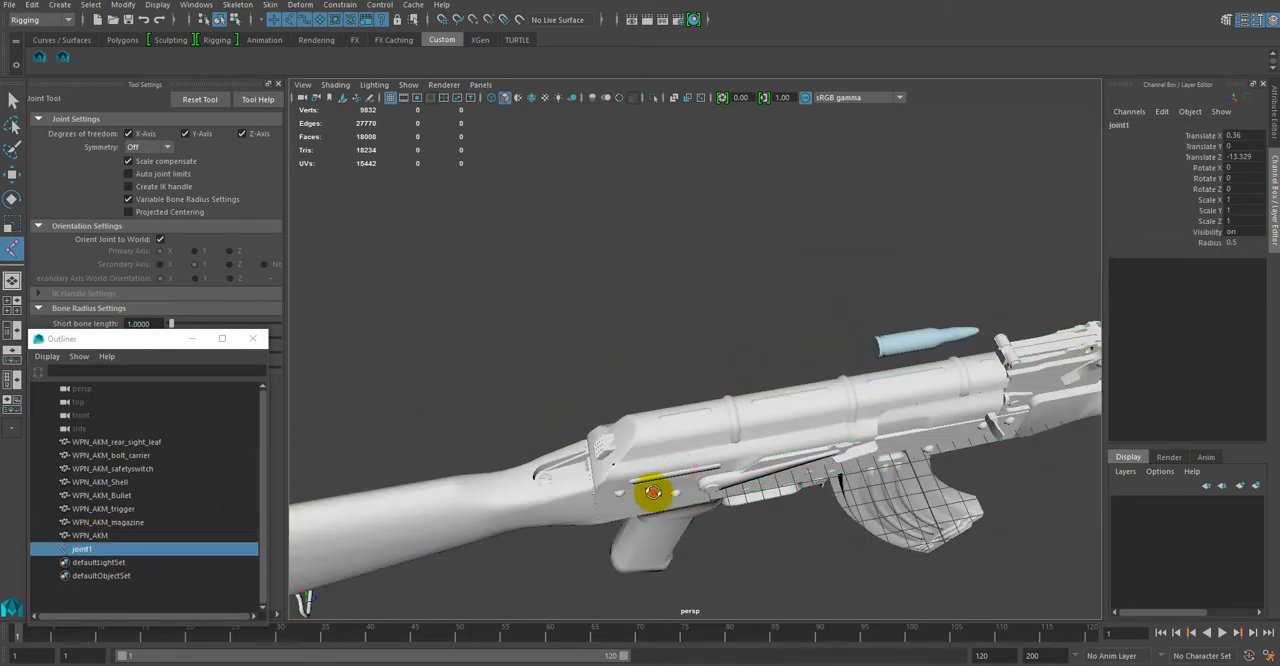
Step: Set the joint's Translate X, Y and Z to 0 and turn on X-ray display of joints in the viewport
left_click_drag(654, 491, 685, 452, "alt")
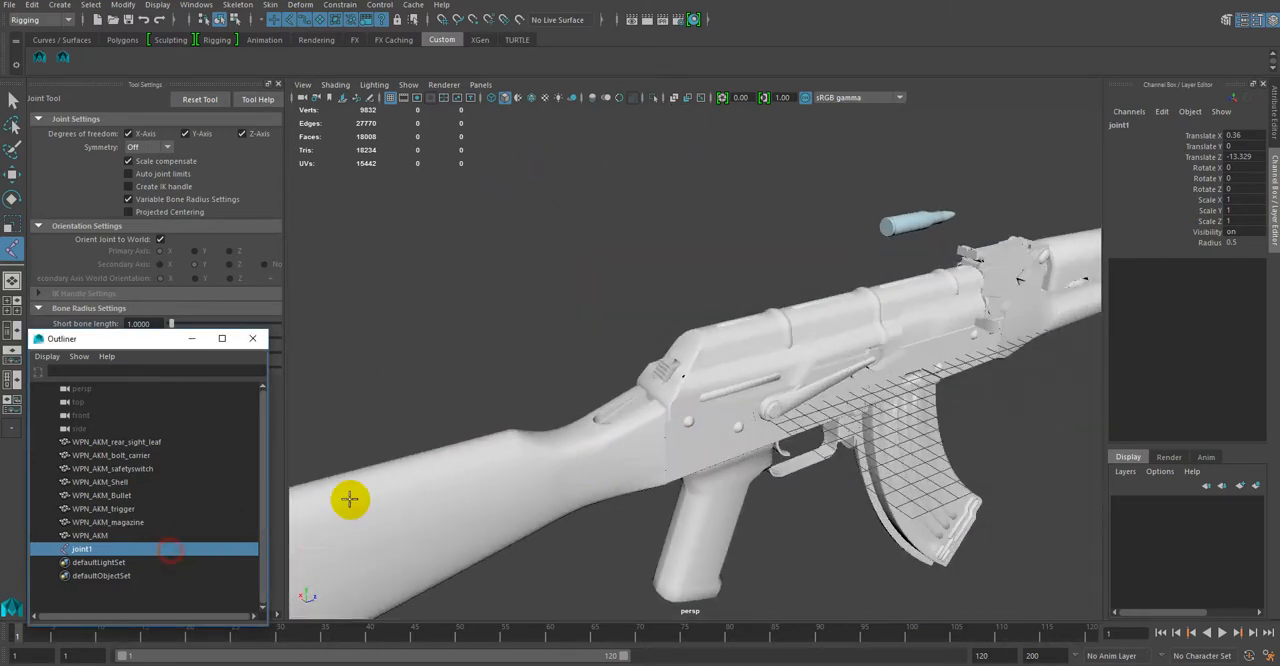
left_click(1240, 157)
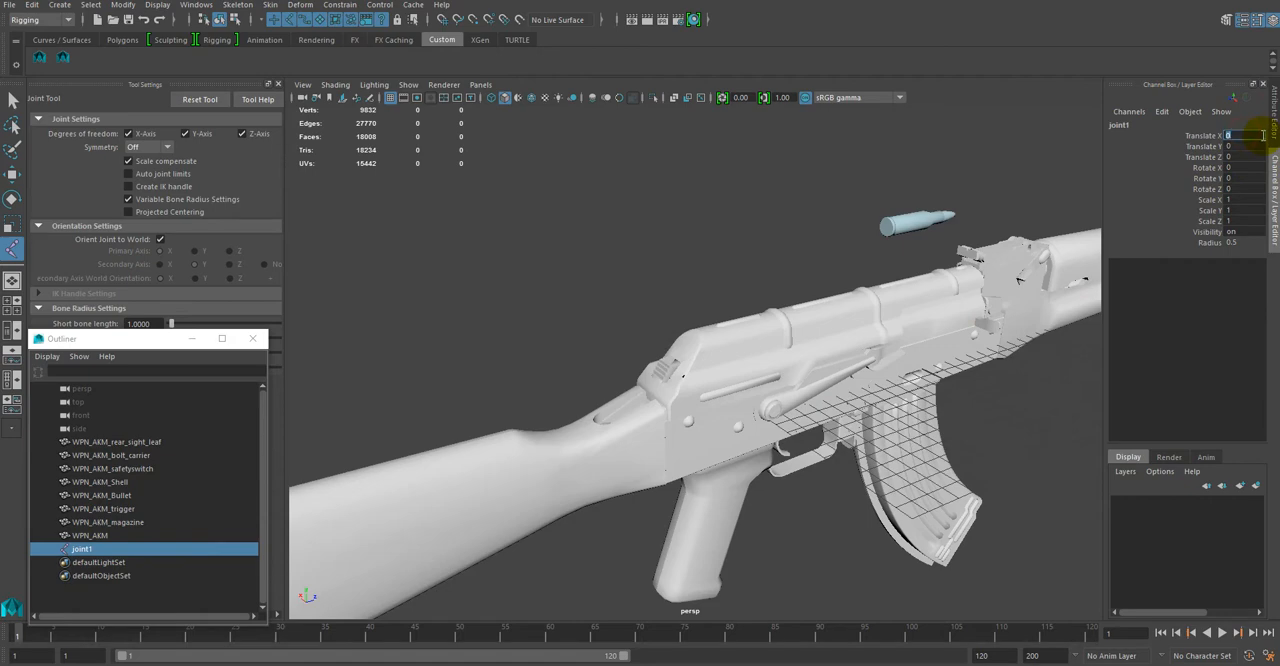
left_click(335, 85)
left_click(329, 248)
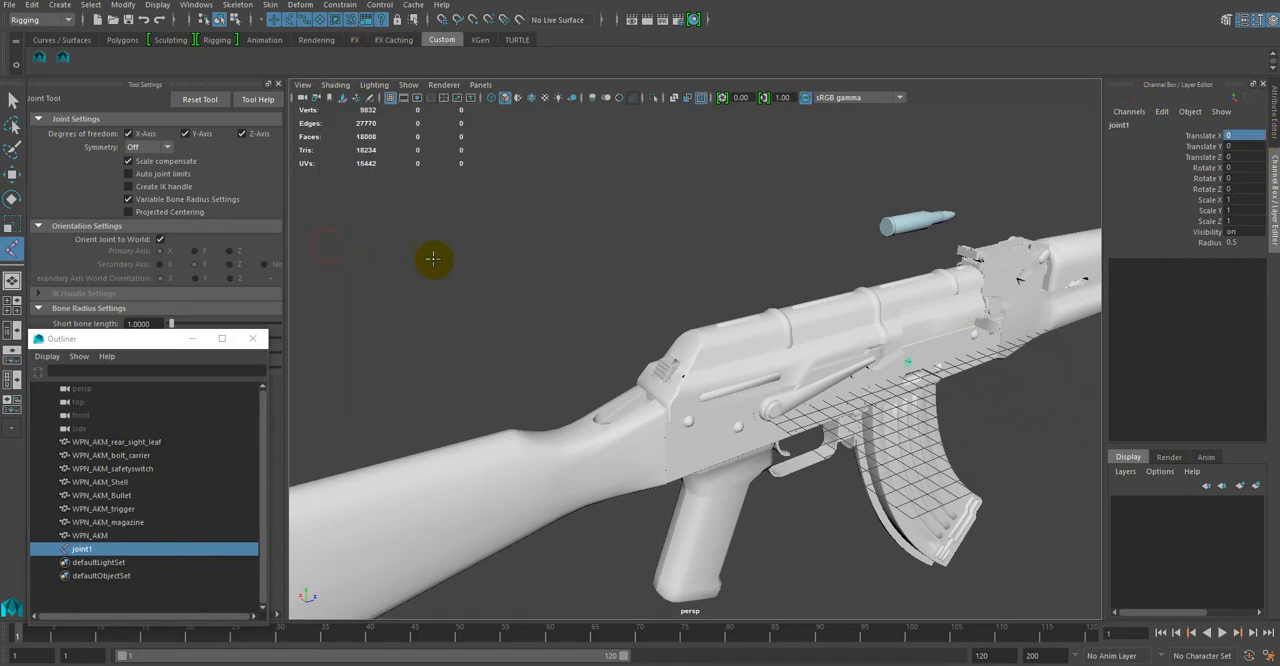
Step: Move the joint into the middle of the pistol grip, to about Translate Y -5.746 and Translate Z -14.734
left_click_drag(640, 279, 586, 257, "alt")
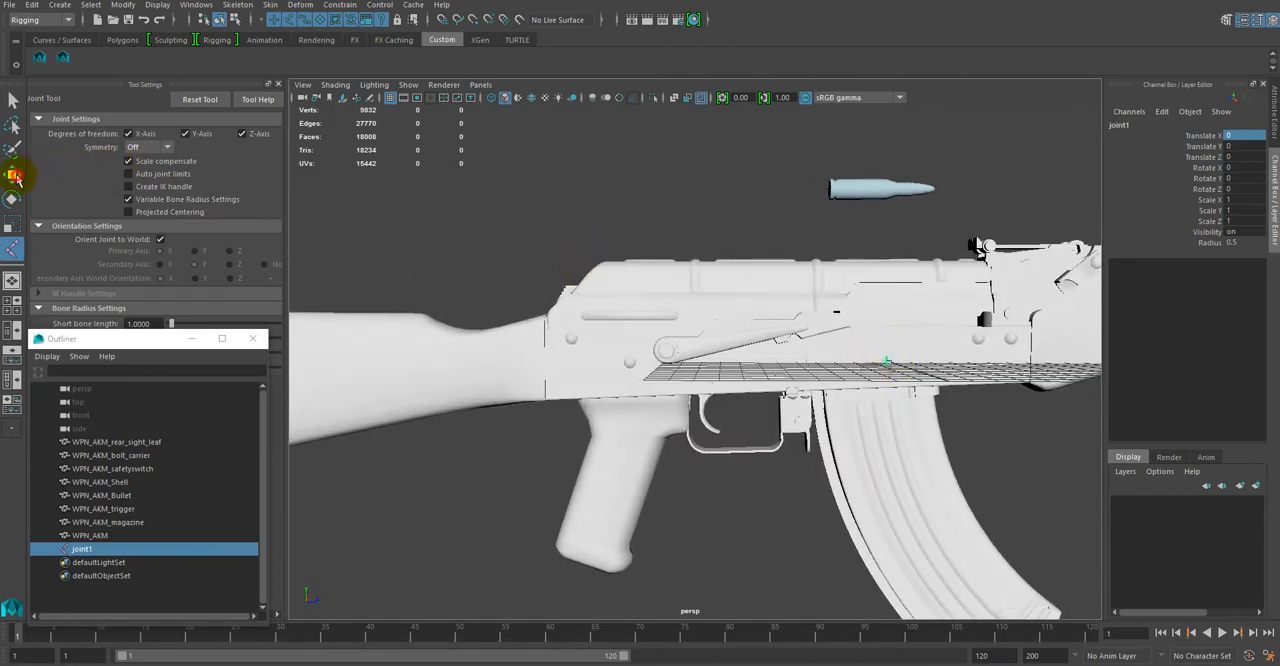
left_click(15, 178)
left_click_drag(951, 365, 692, 345)
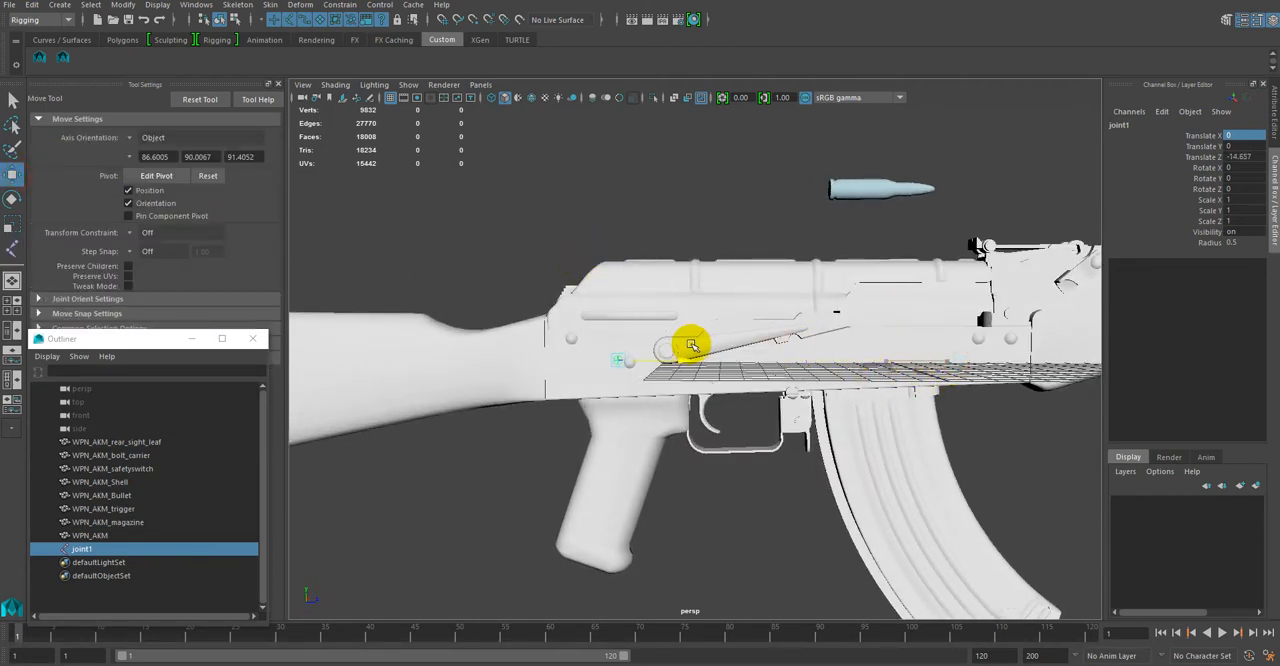
left_click_drag(623, 296, 652, 430)
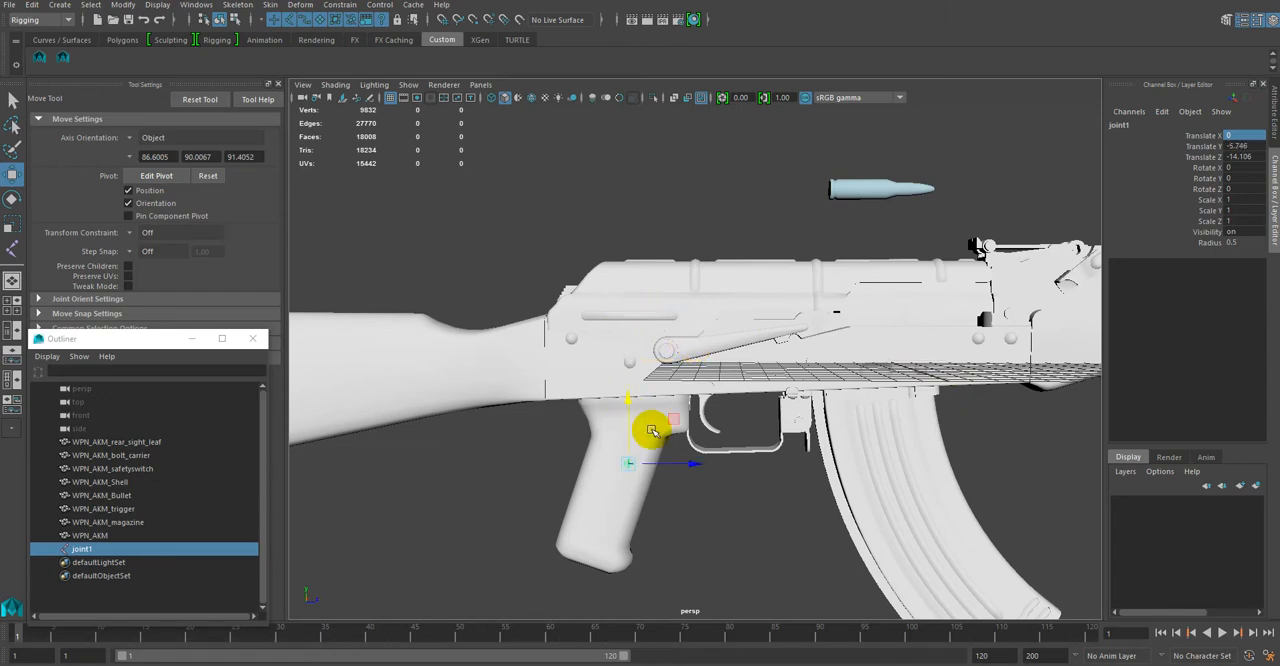
left_click(695, 462)
mouse_move(680, 514)
left_mouse_down("alt")
mouse_move(831, 514)
mouse_move(820, 491)
mouse_move(603, 517)
mouse_move(466, 511)
mouse_move(780, 529)
mouse_move(735, 488)
mouse_move(666, 357)
mouse_move(771, 466)
mouse_move(824, 500)
mouse_move(763, 489)
mouse_move(666, 509)
mouse_move(688, 514)
left_mouse_up("alt")
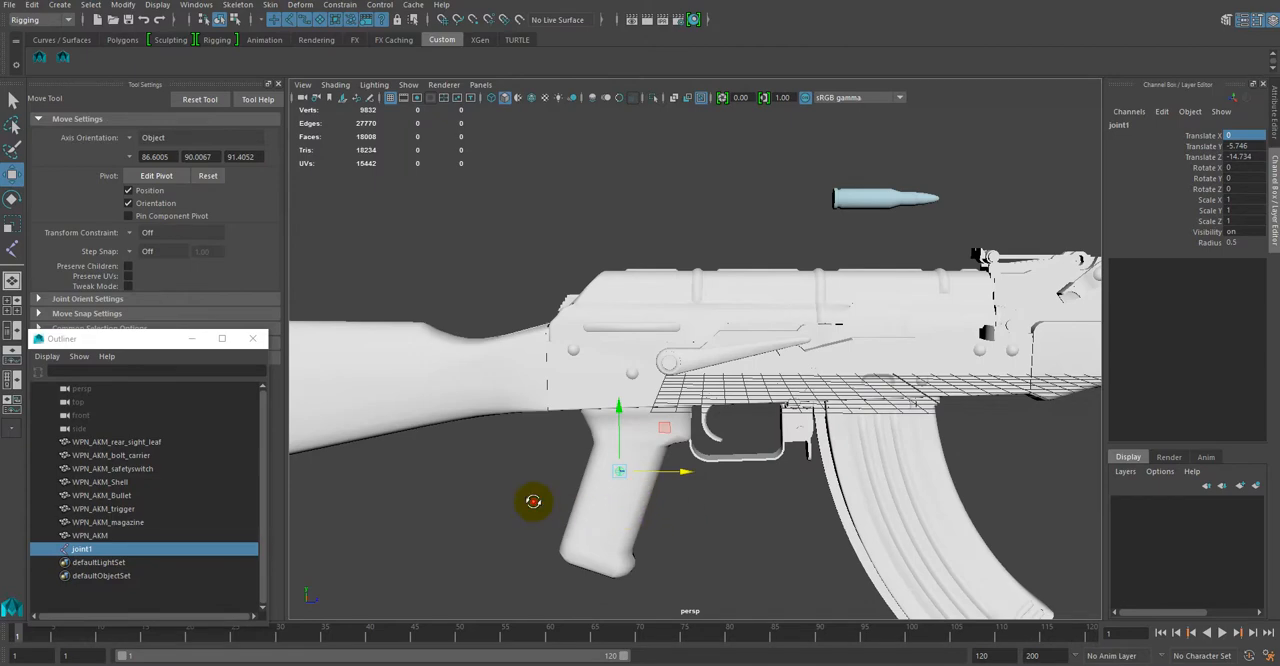
left_click_drag(531, 503, 566, 511, "alt")
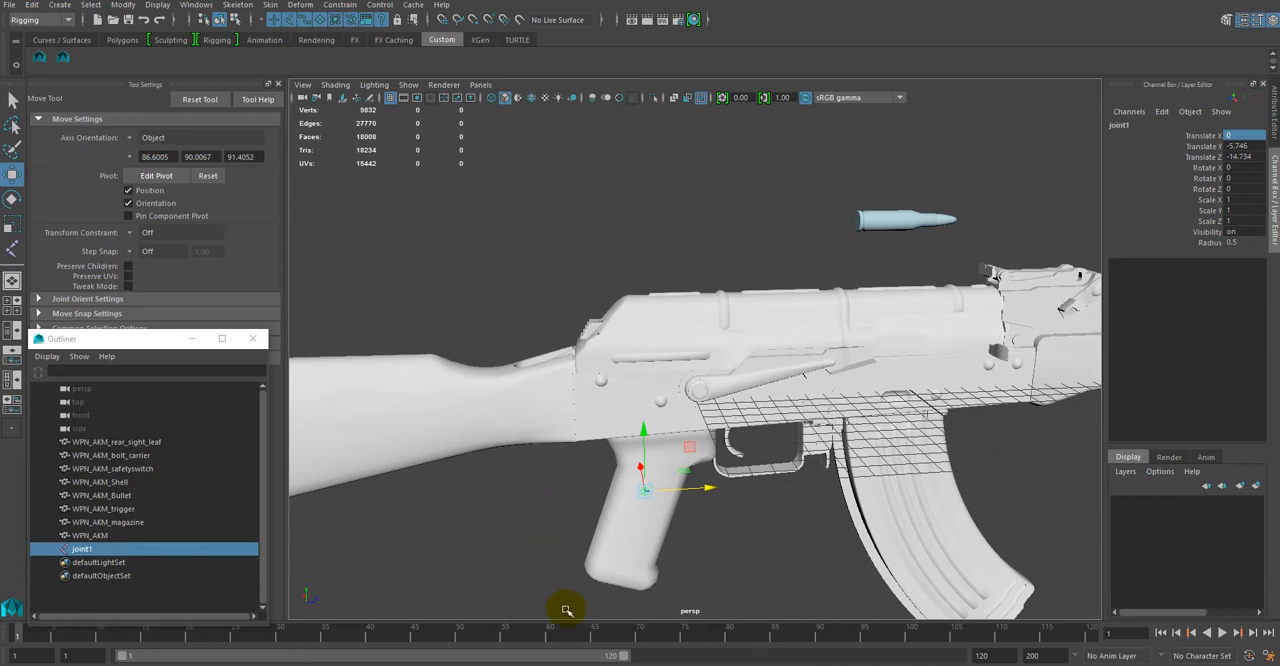
left_click_drag(558, 580, 599, 573, "alt")
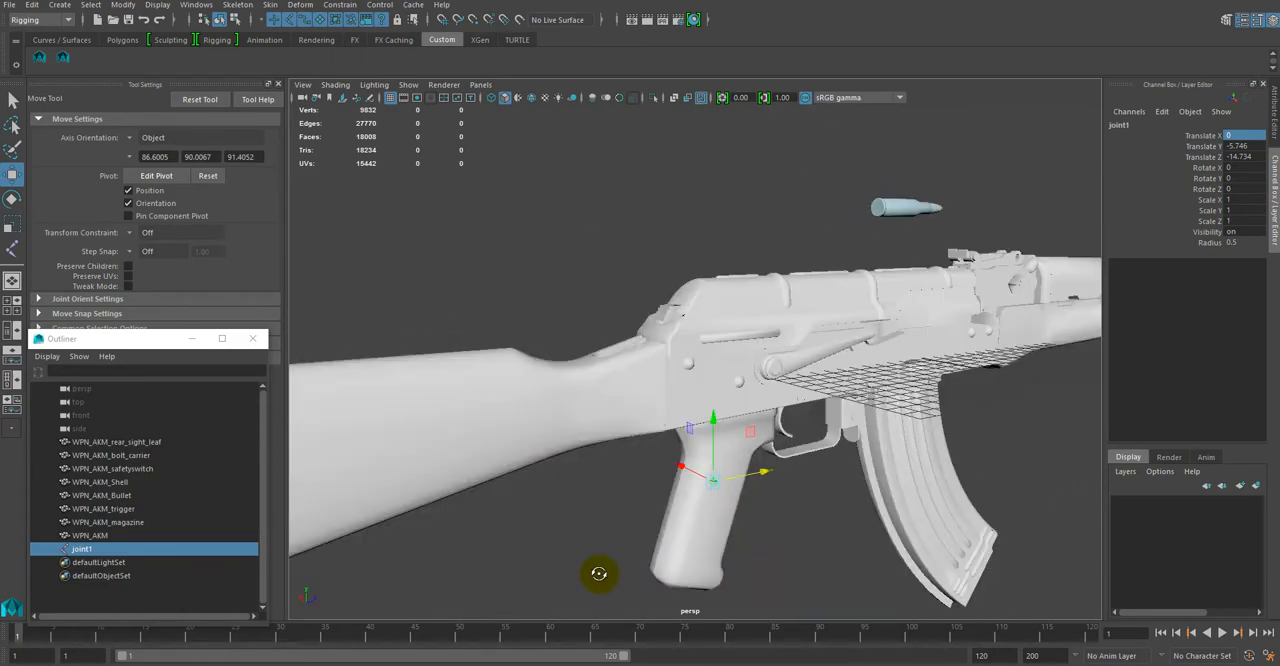
Step: Check the rear sight leaf, bullet and shell individually to compare their positions
left_click(157, 444)
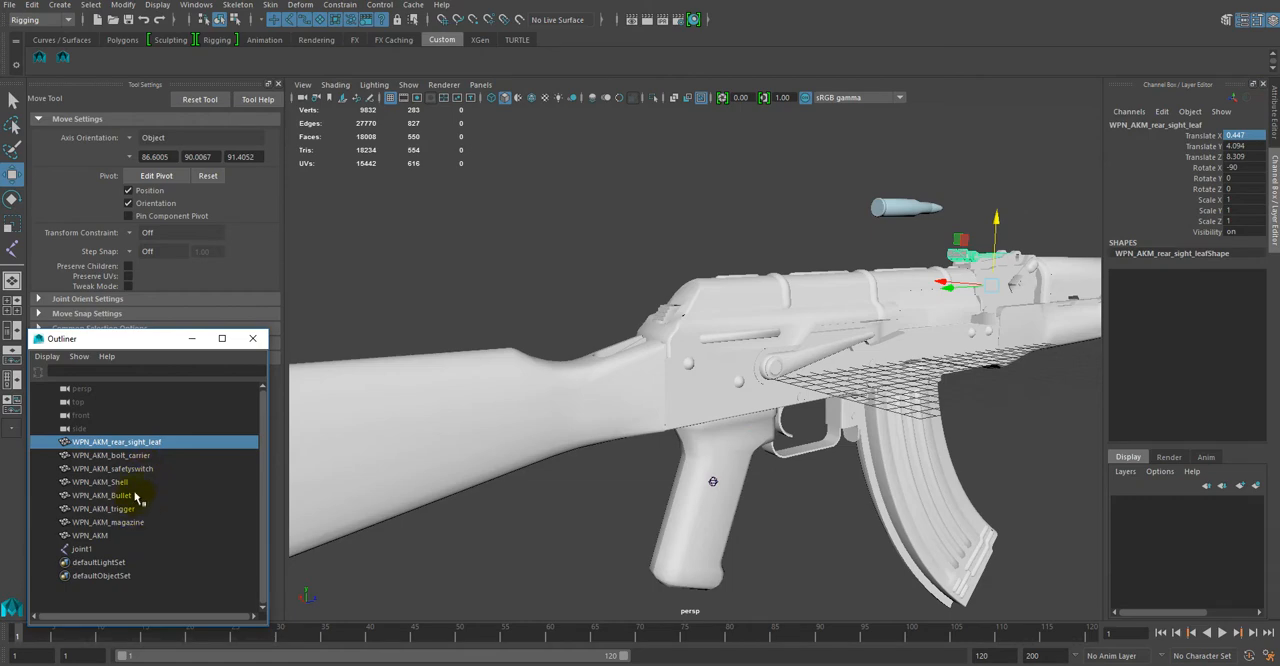
left_click(135, 495)
left_click(133, 482)
left_click_drag(837, 588, 1059, 413, "alt")
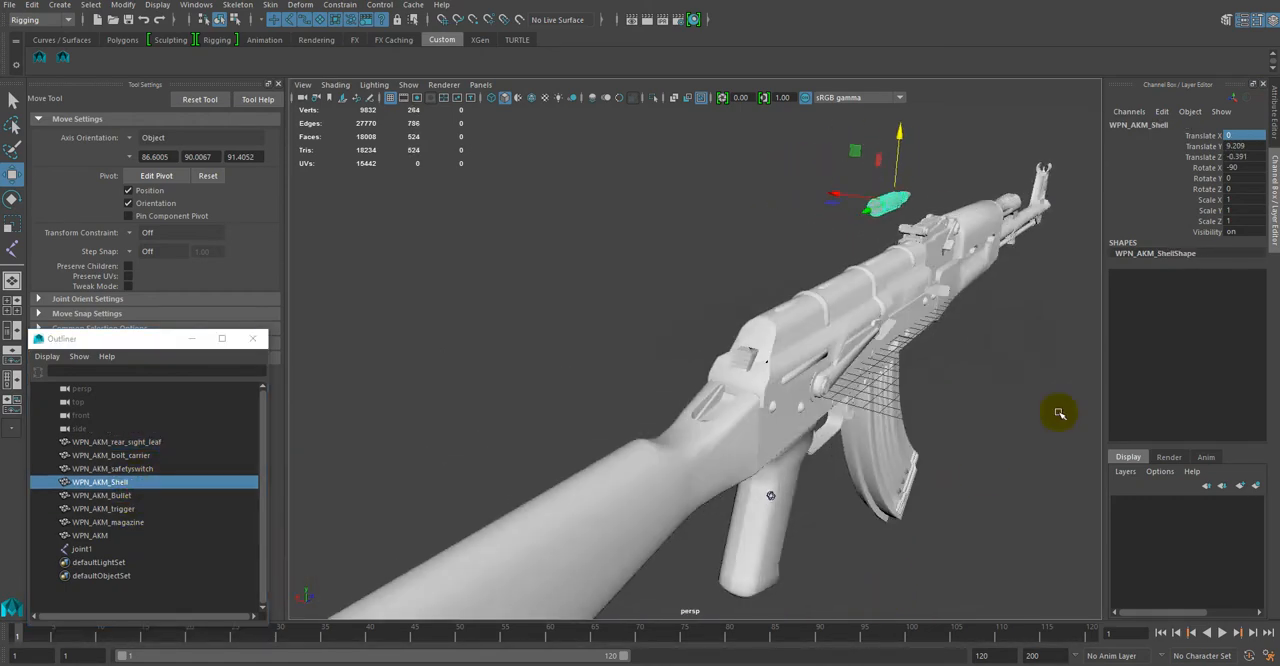
Step: Select the rear sight leaf, bolt carrier, safety switch, bullet, trigger, magazine and rifle body together, and set their Translate X to 0
left_click(146, 443)
left_click(145, 455, "ctrl")
left_click(143, 468, "ctrl")
left_click(138, 495, "ctrl")
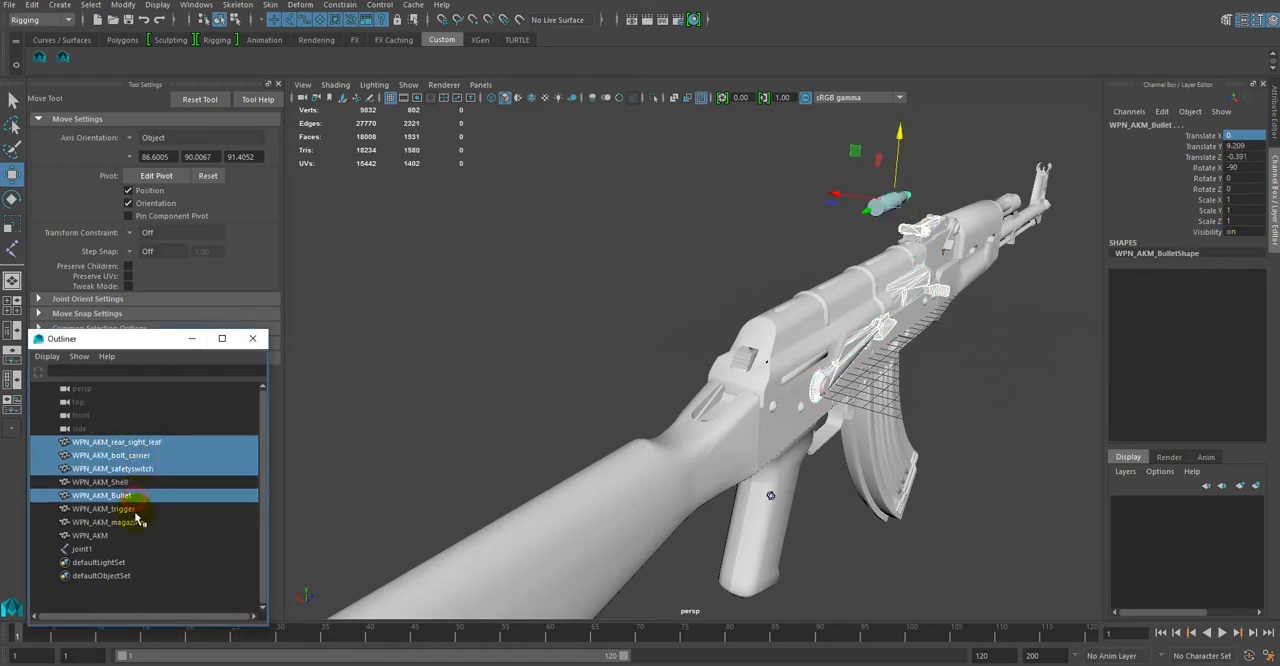
left_click(135, 509, "ctrl")
left_click(130, 522, "ctrl")
left_click(140, 535, "ctrl")
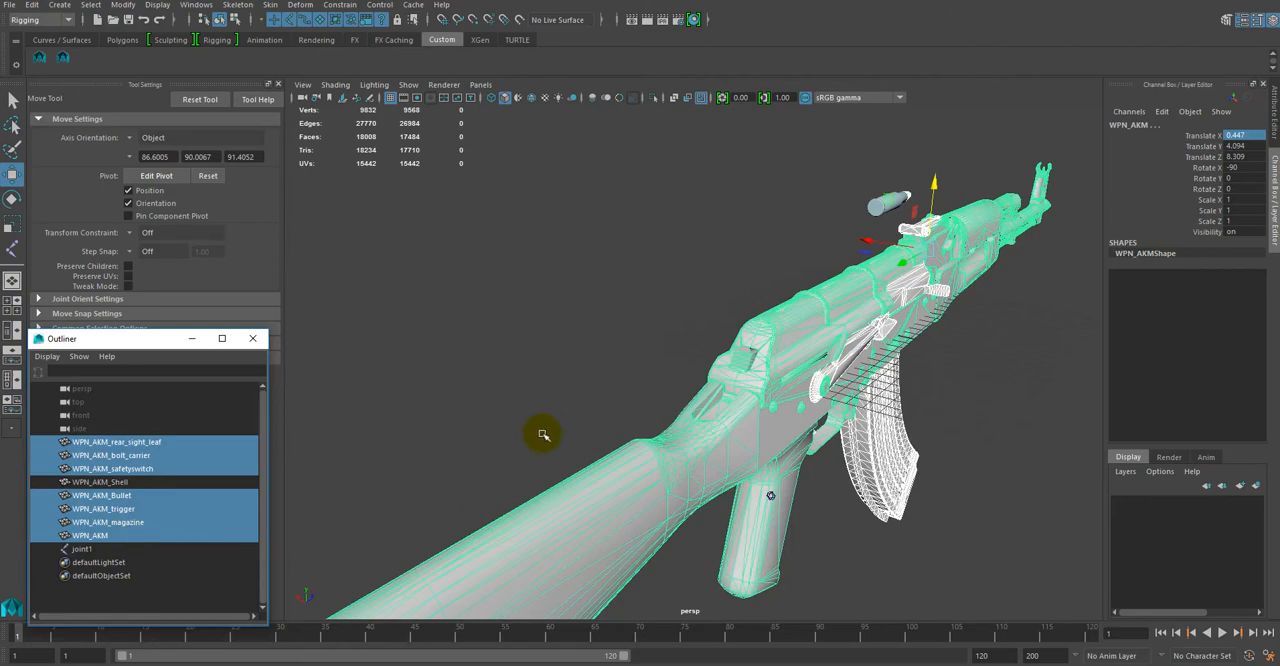
left_click_drag(543, 434, 907, 304, "alt")
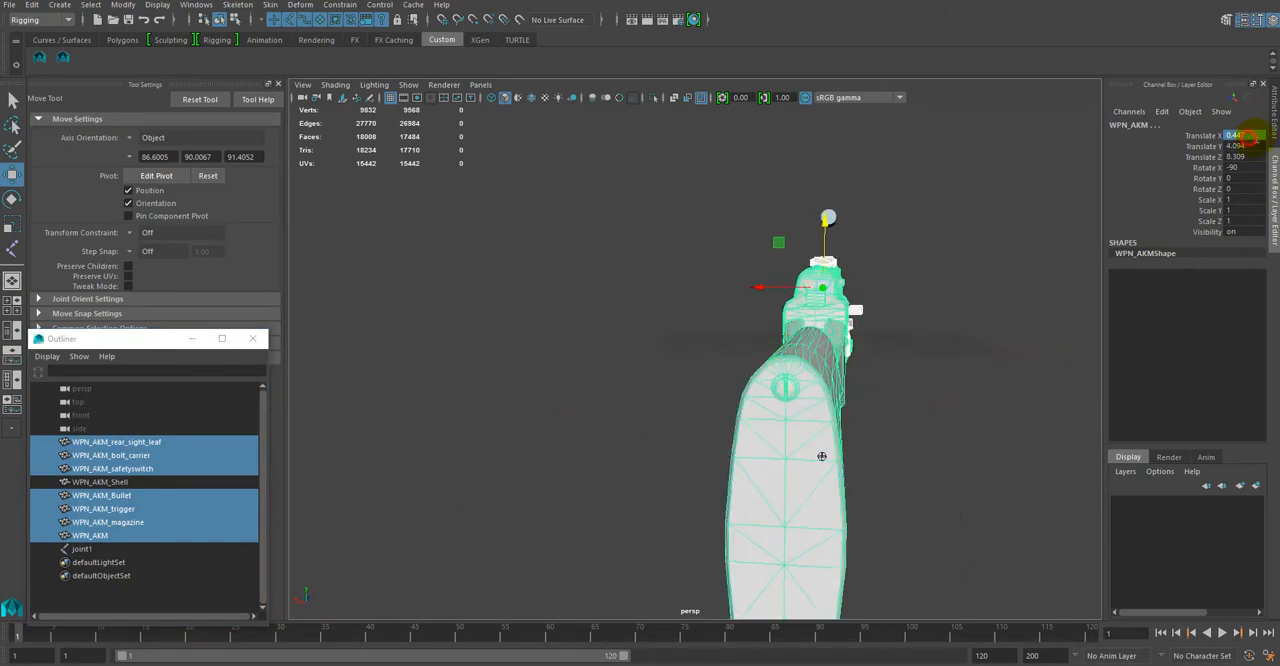
type("0")
key("Return")
Step: Examine the rifle's centring and the bullet's alignment from above, and clear the selection
left_click_drag(990, 350, 718, 384, "alt")
left_click(703, 353)
left_click(551, 340)
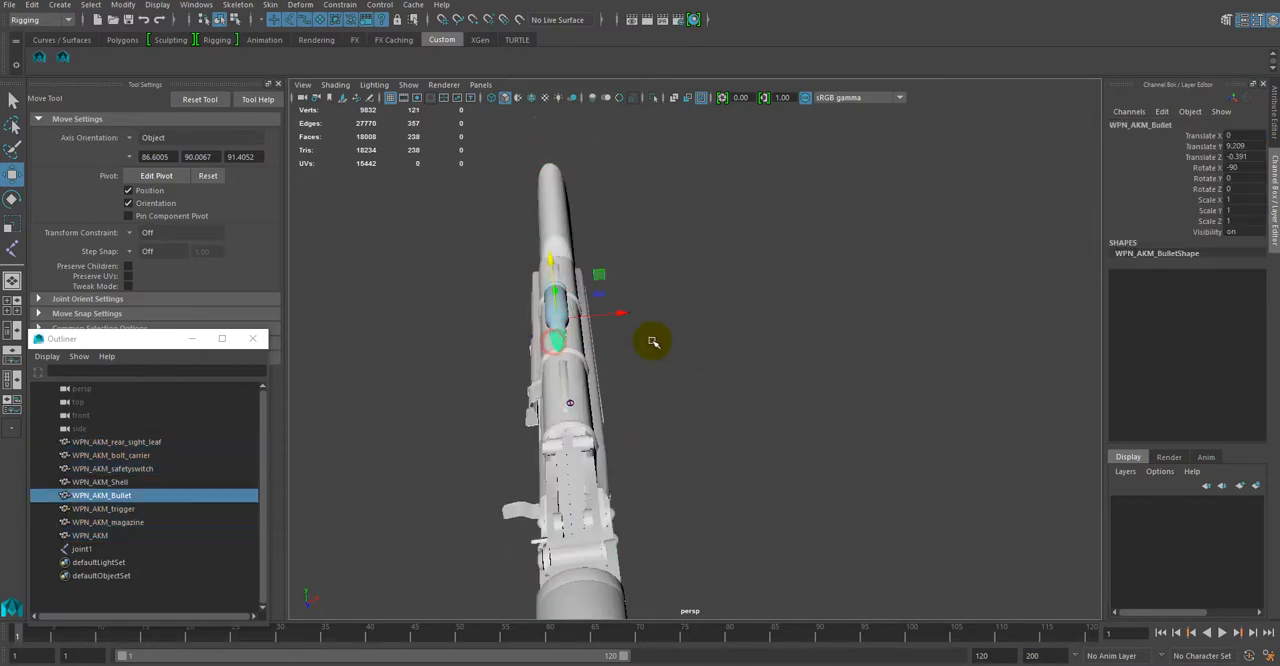
left_click(700, 380)
left_click_drag(733, 405, 838, 381, "alt")
left_click_drag(834, 360, 625, 460, "alt")
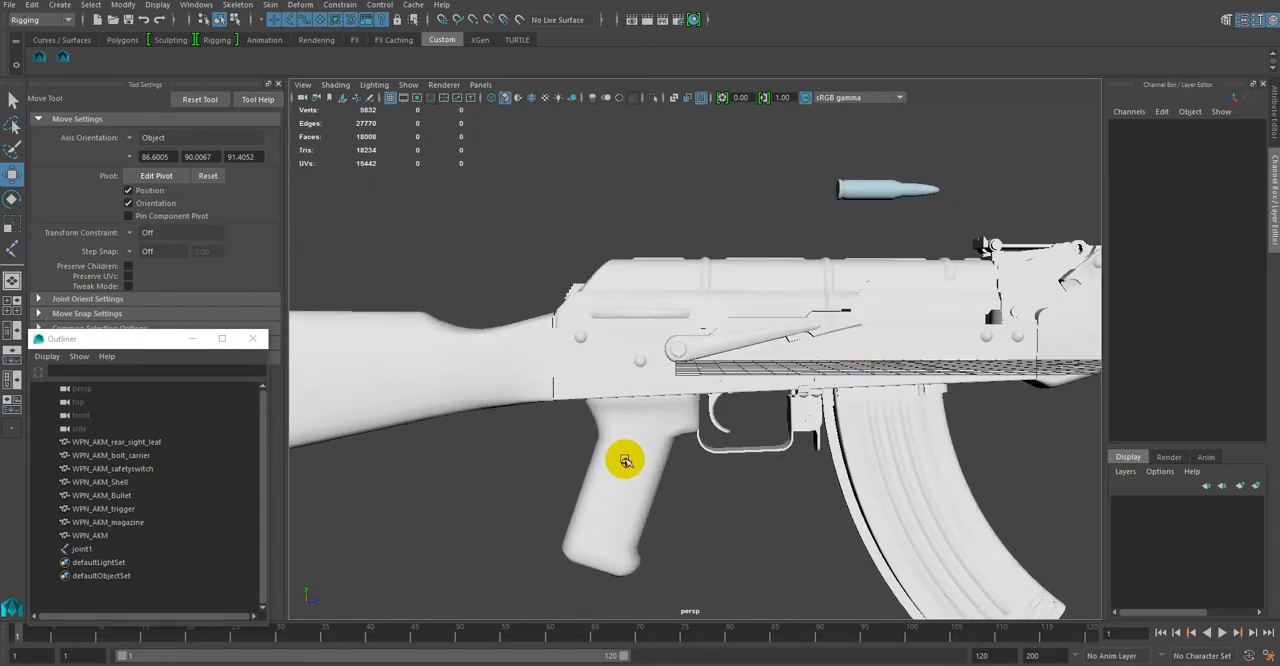
Step: Rename the joint inside the pistol grip as AKM_Handle
left_click(627, 462)
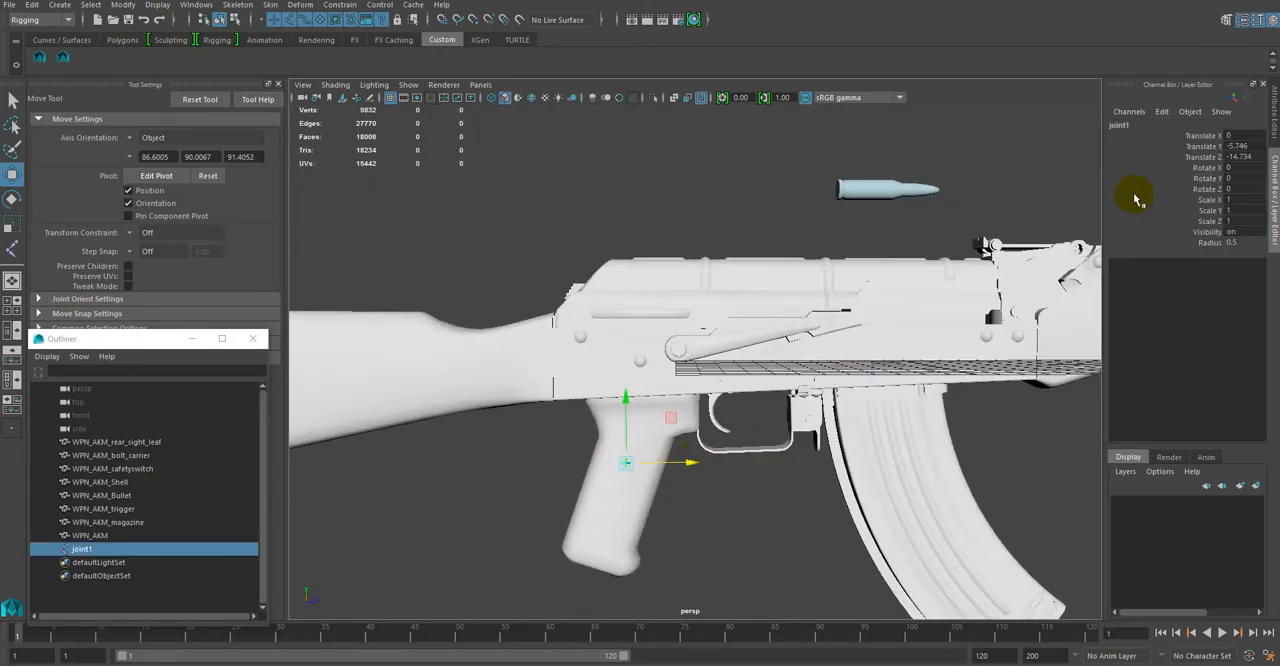
mouse_move(546, 197)
left_mouse_down("alt")
mouse_move(674, 231)
mouse_move(661, 216)
mouse_move(537, 194)
mouse_move(539, 183)
left_mouse_up("alt")
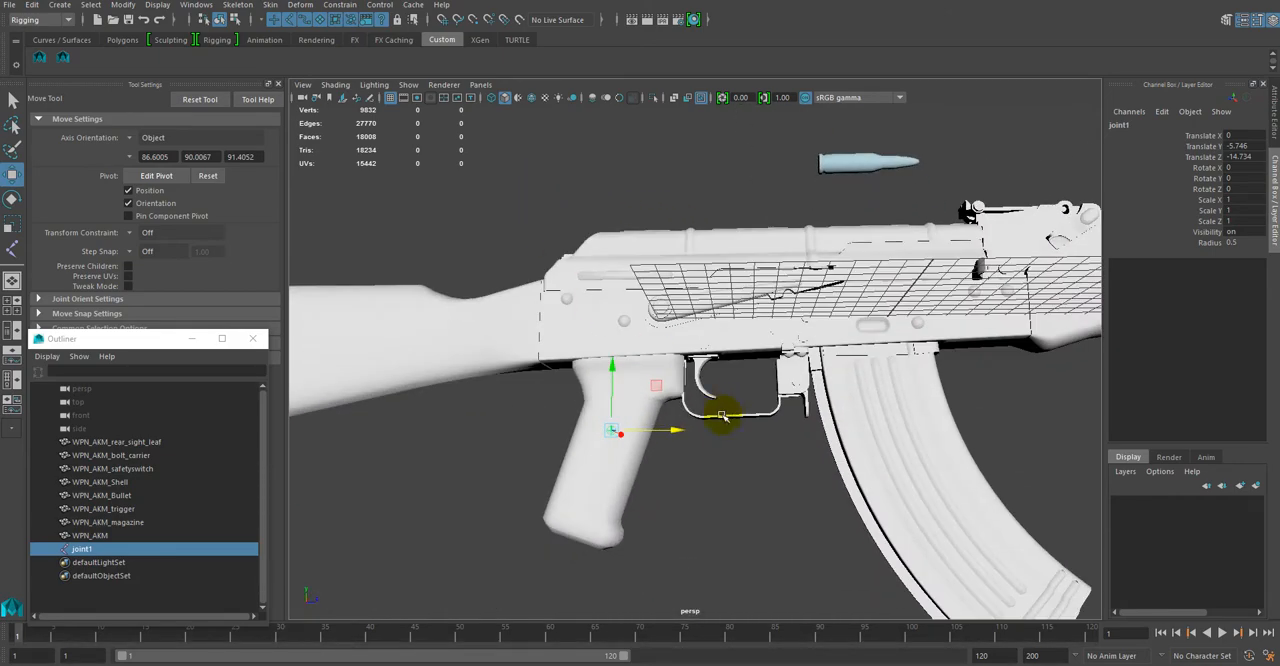
double_click(88, 550)
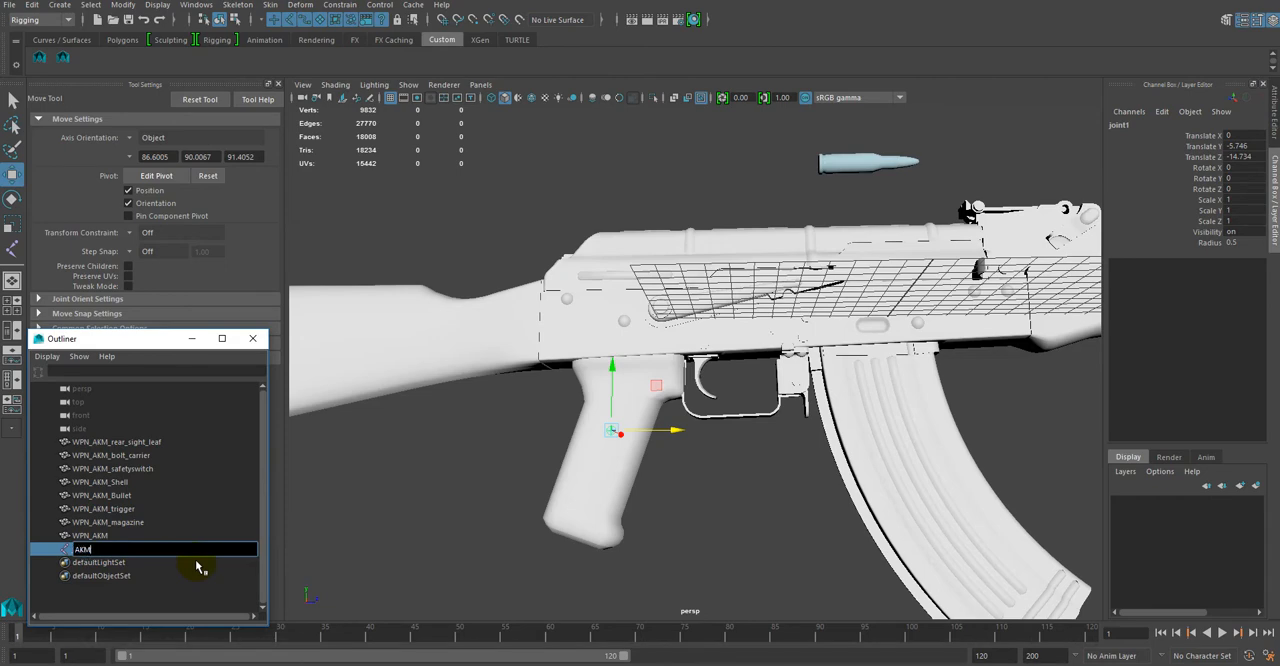
type("AKM_Handle")
key("Return")
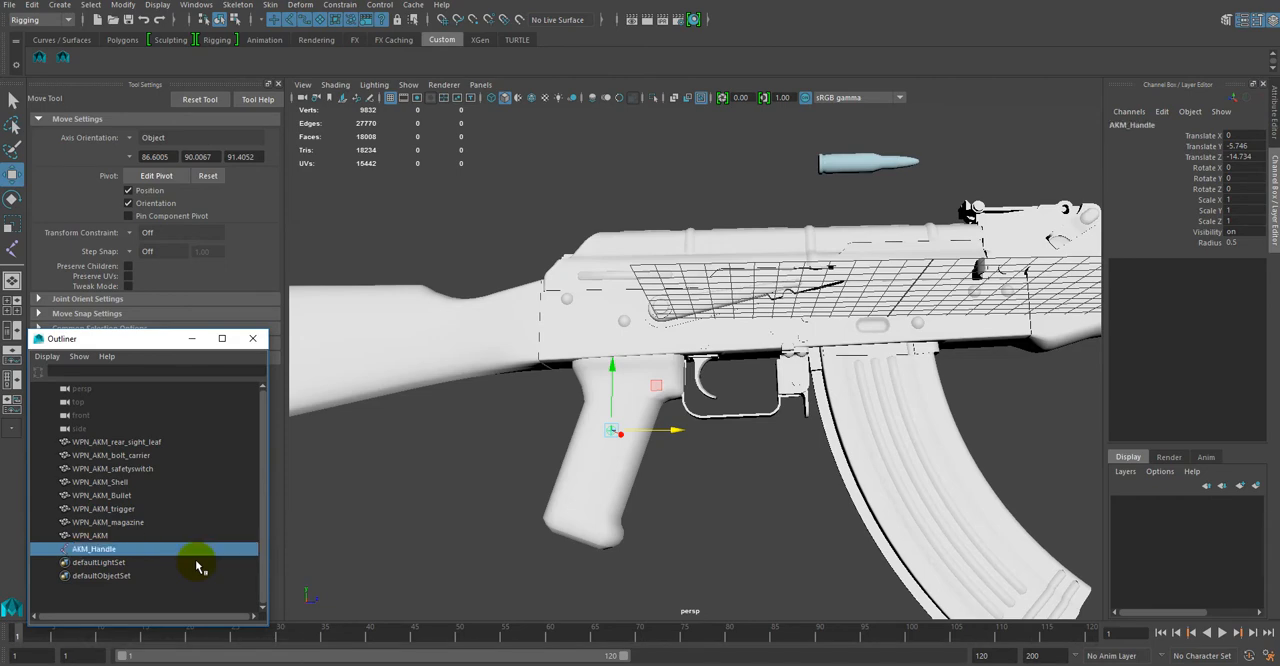
Step: Draw a child joint from AKM_Handle at the grip's front edge, and undo the extra joint placed below the trigger guard
left_click_drag(666, 486, 702, 510, "alt")
right_click_drag(702, 510, 725, 478, "alt")
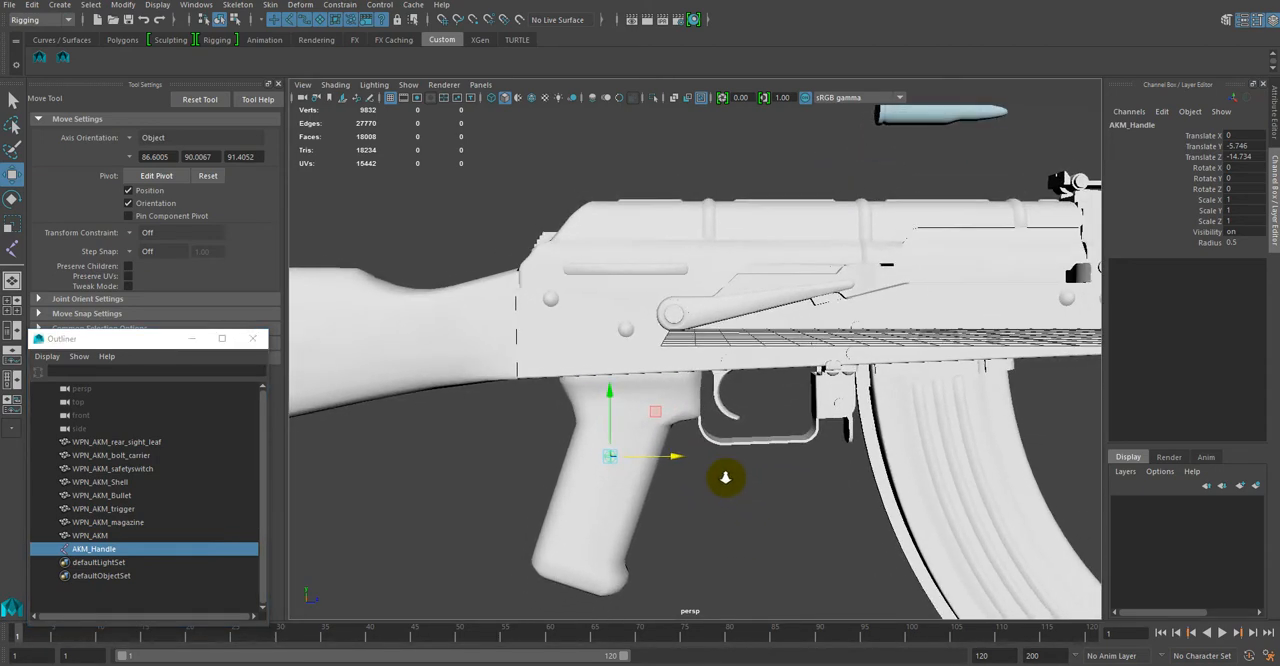
left_click(612, 469)
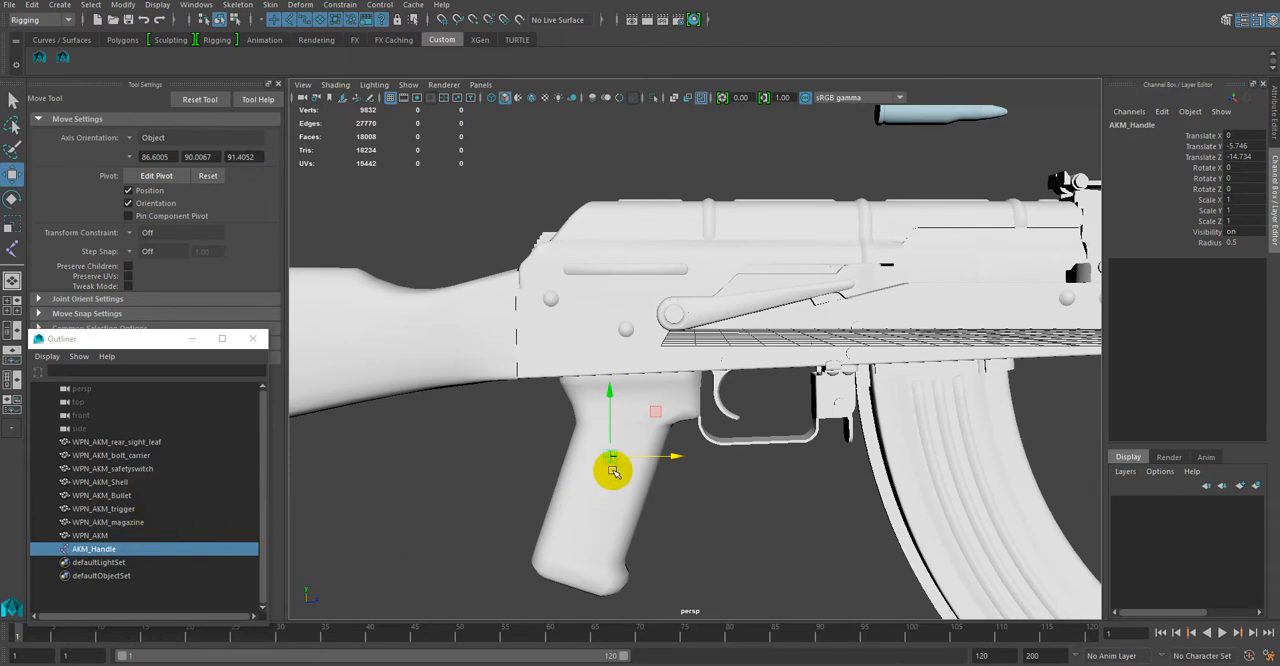
left_click(13, 252)
left_click(93, 549)
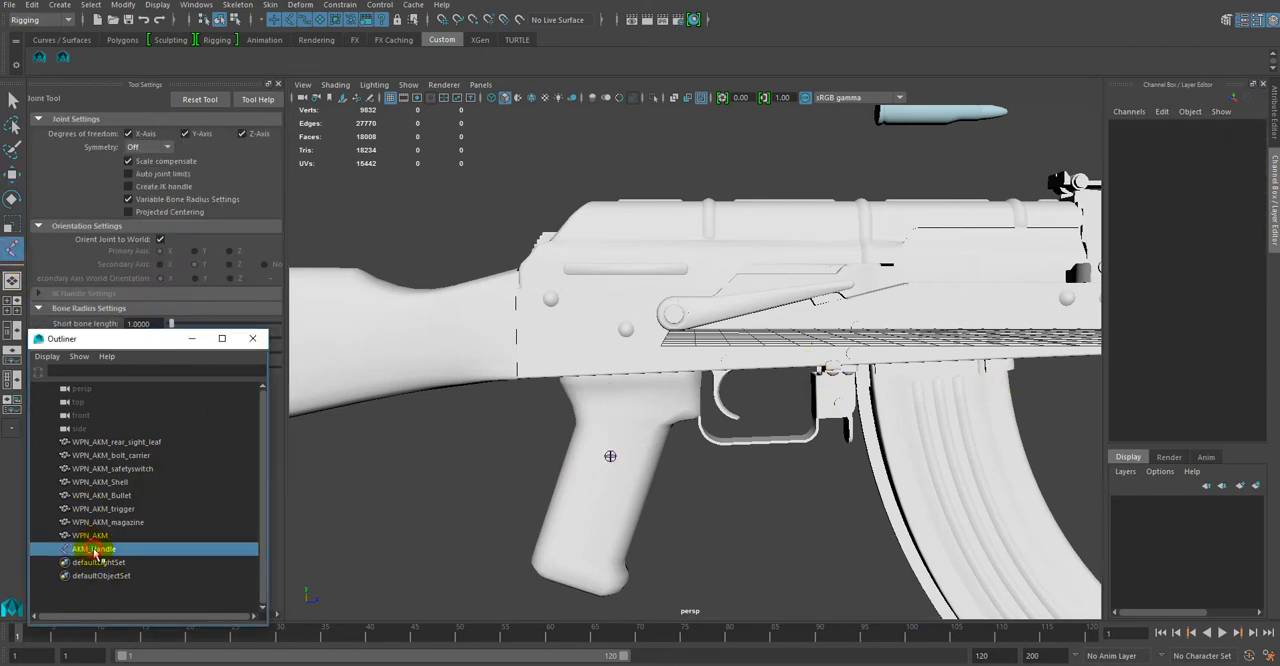
left_click(621, 458)
left_click_drag(837, 441, 838, 463)
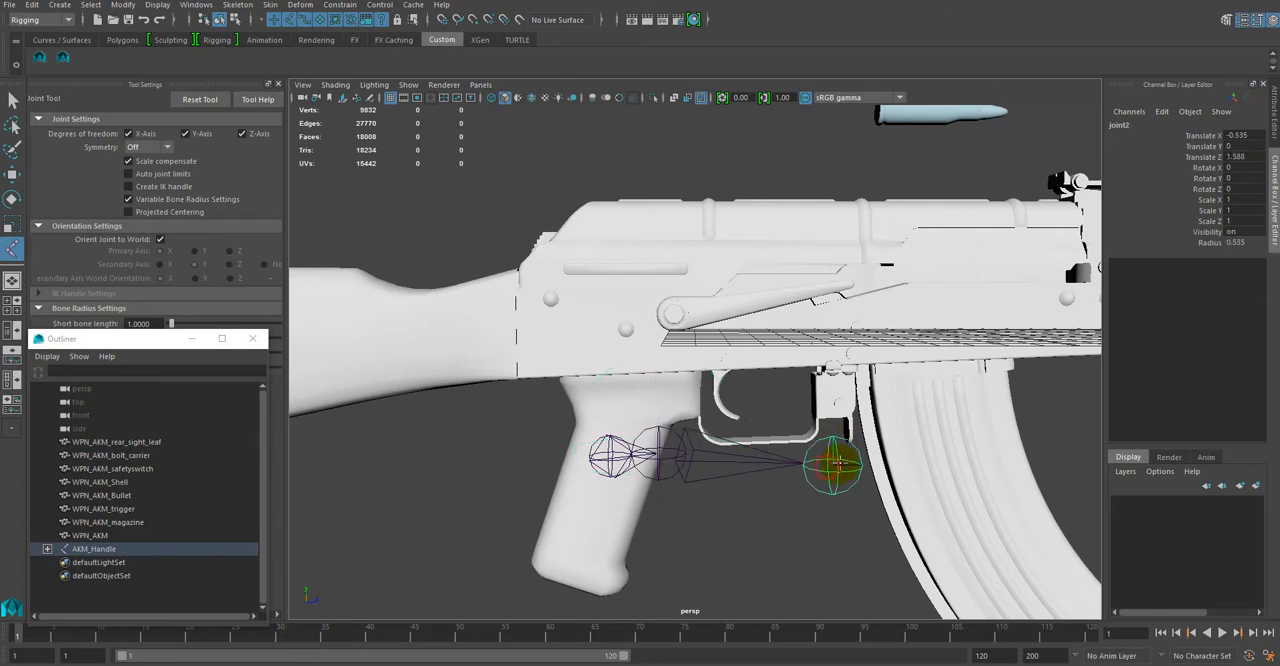
key("ctrl+z")
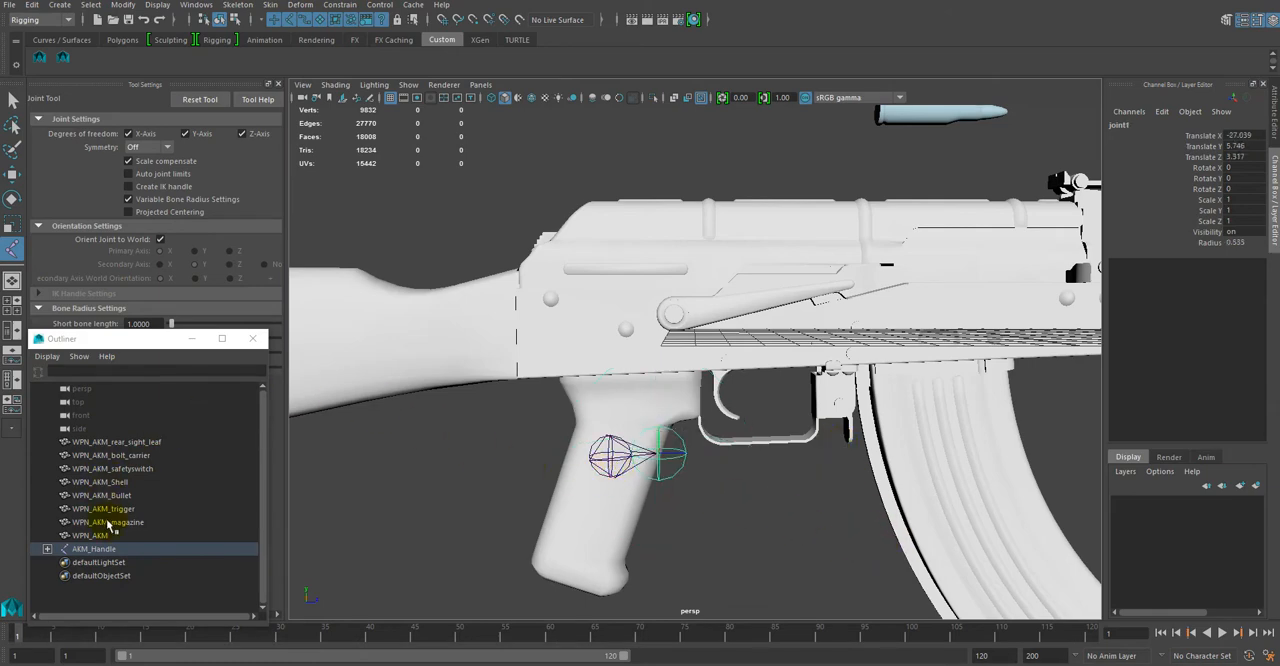
Step: Draw two more child joints directly under AKM_Handle, one at the top of the grip and one below the trigger guard
left_click(47, 549)
left_click(108, 551)
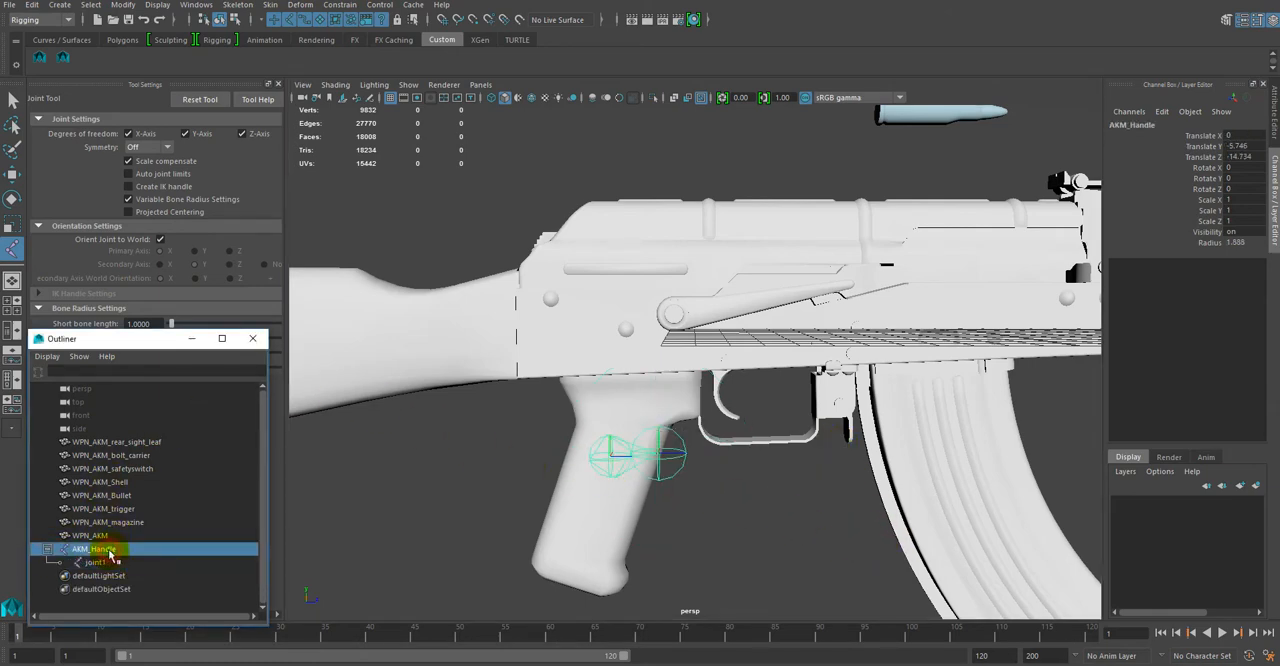
left_click(640, 392)
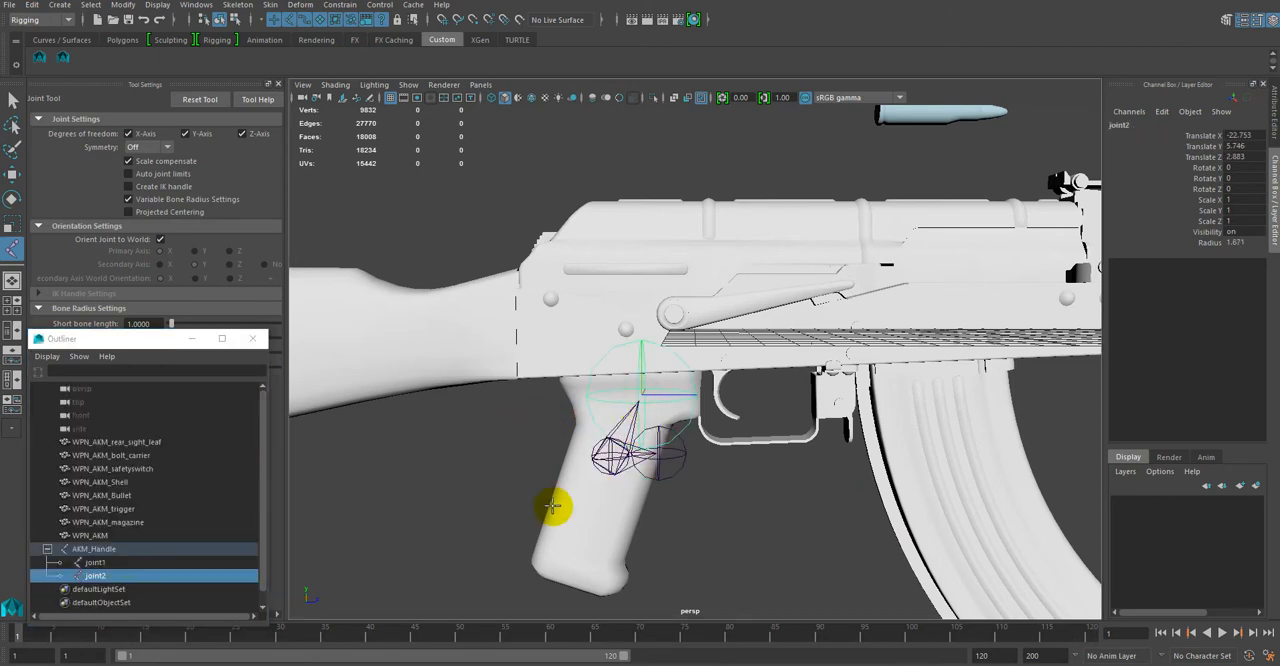
left_click(65, 549)
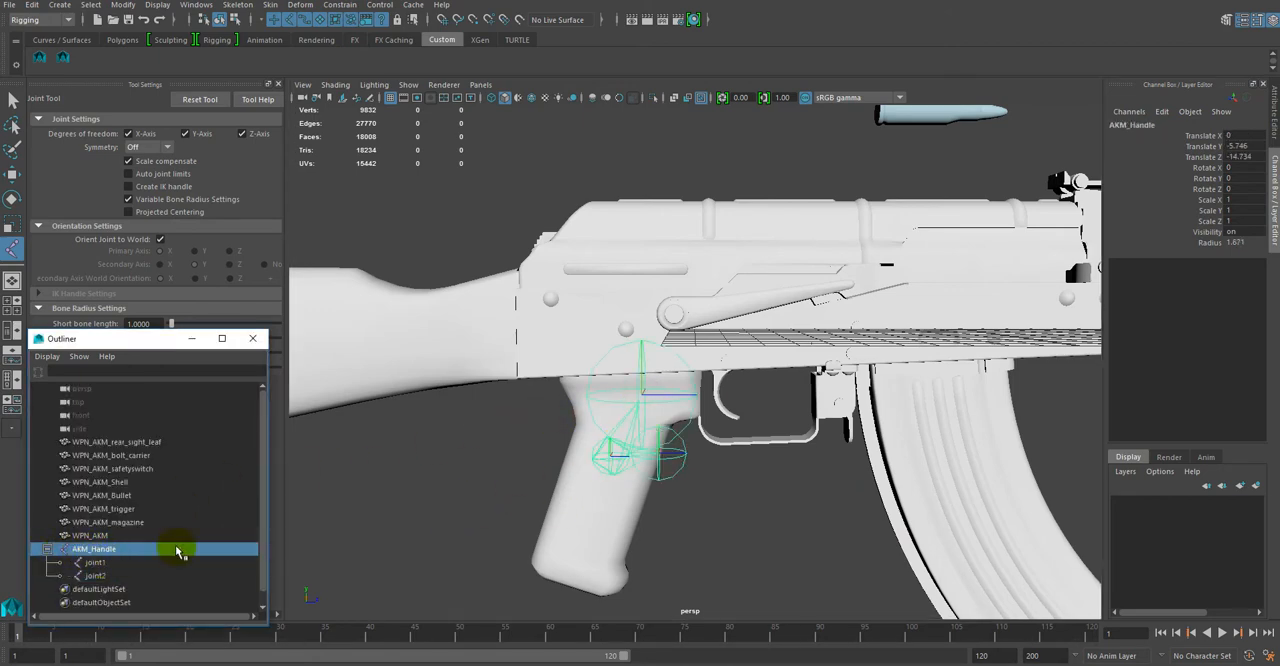
left_click(723, 531)
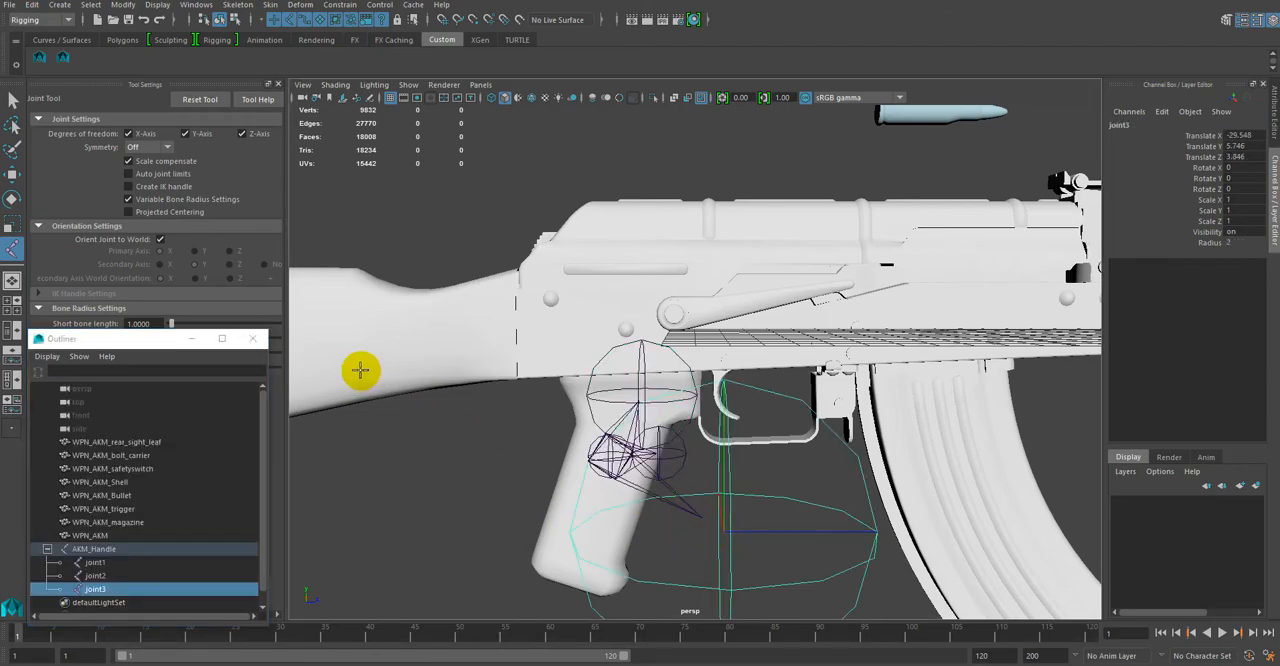
Step: Set Translate X to 0 for the child joints joint1 and joint2
mouse_move(526, 366)
left_mouse_down("alt")
mouse_move(593, 372)
mouse_move(531, 371)
mouse_move(540, 306)
mouse_move(623, 306)
mouse_move(495, 350)
mouse_move(505, 355)
left_mouse_up("alt")
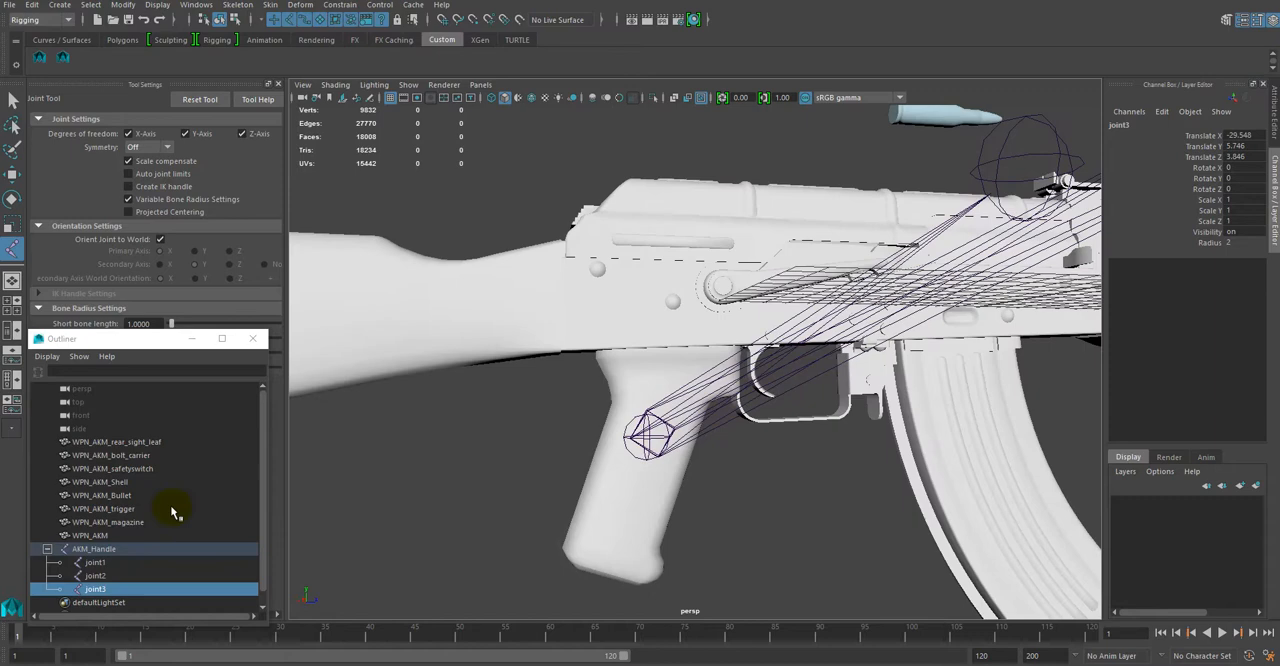
left_click(119, 565)
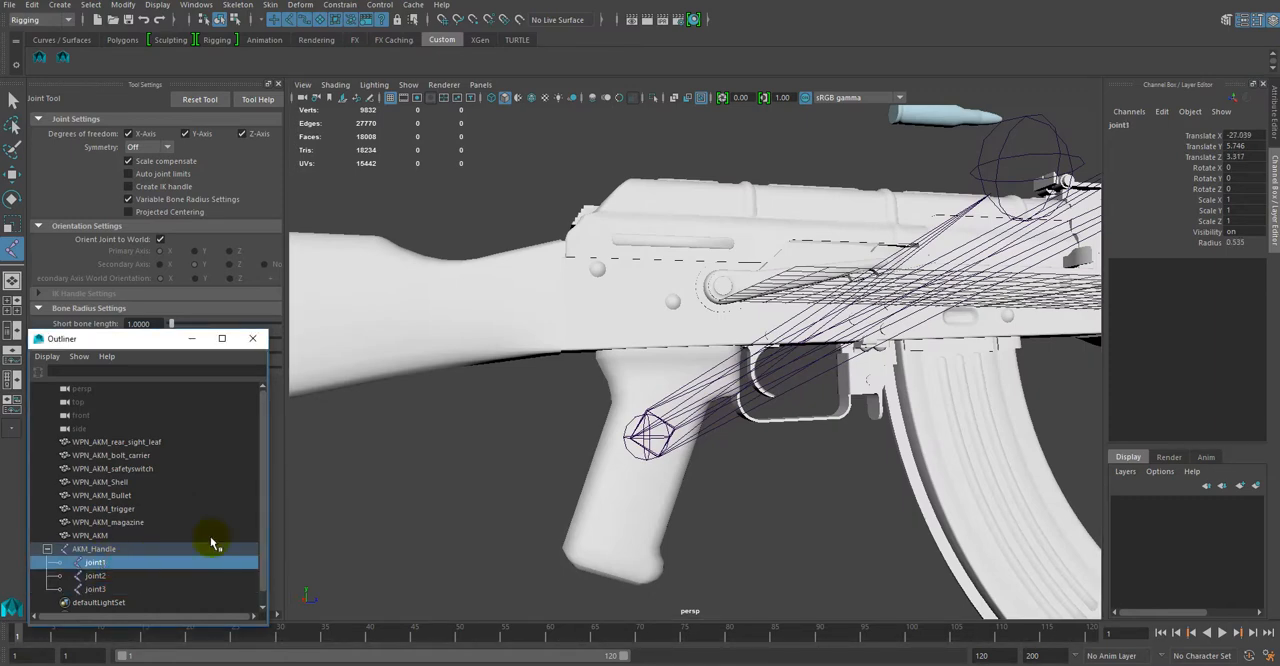
double_click(1256, 135)
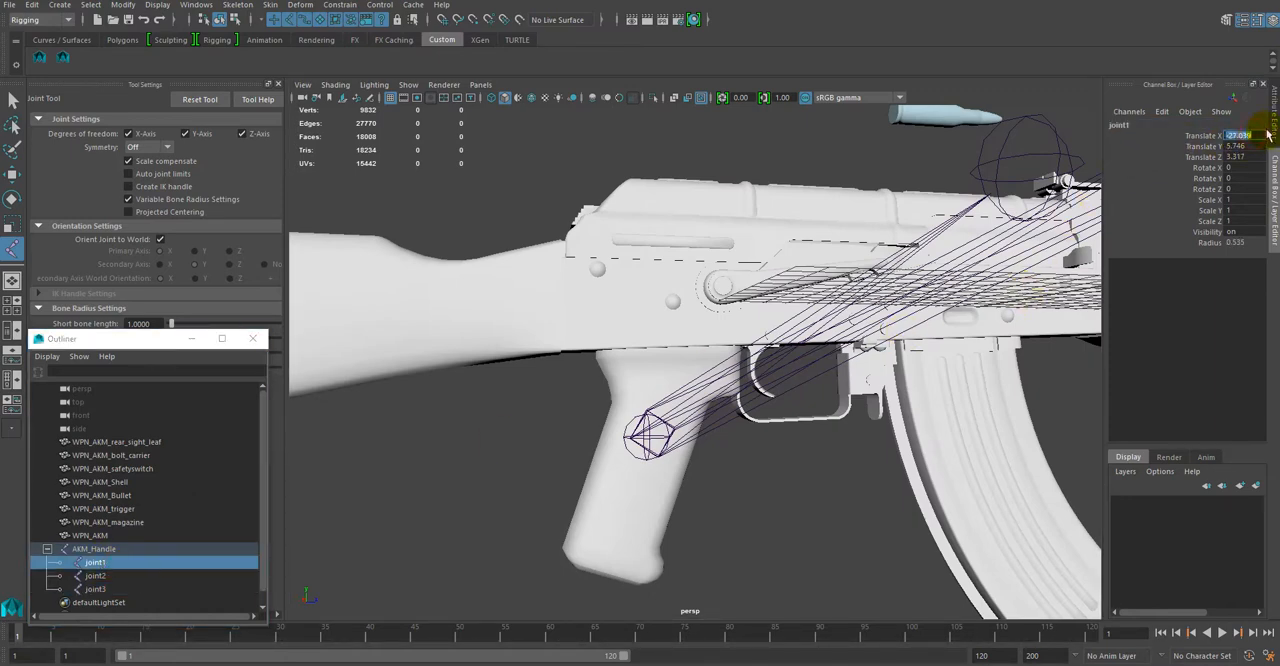
type("0")
key("Return")
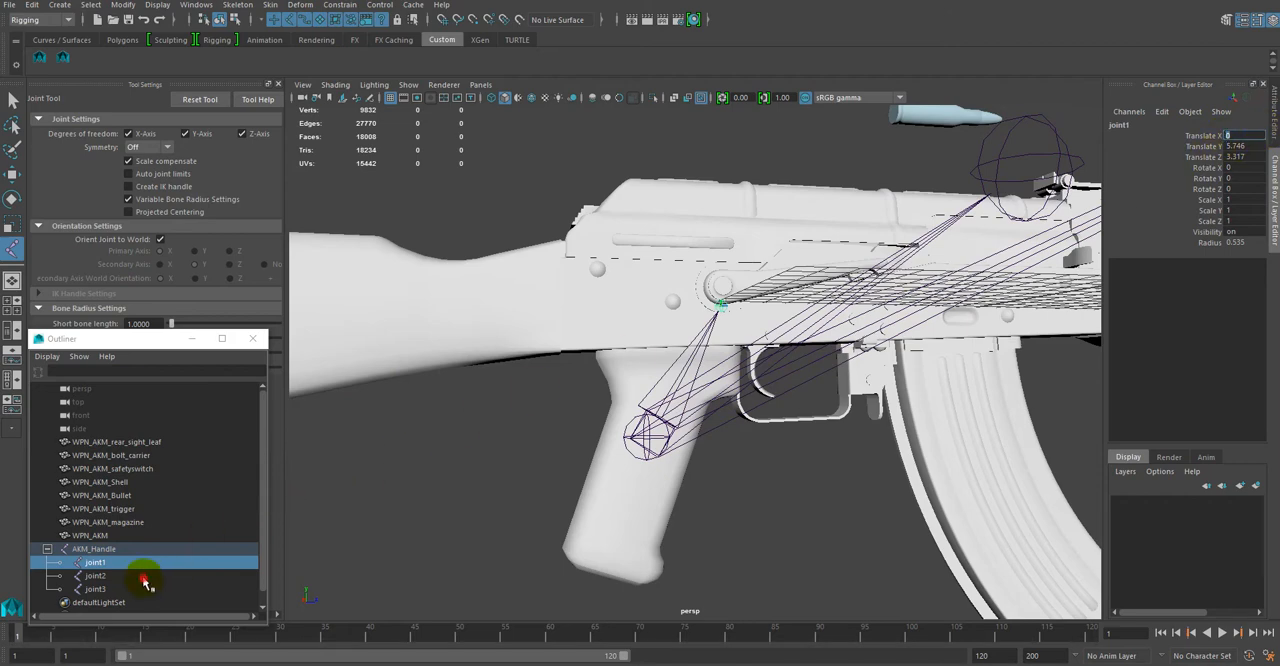
left_click(146, 577)
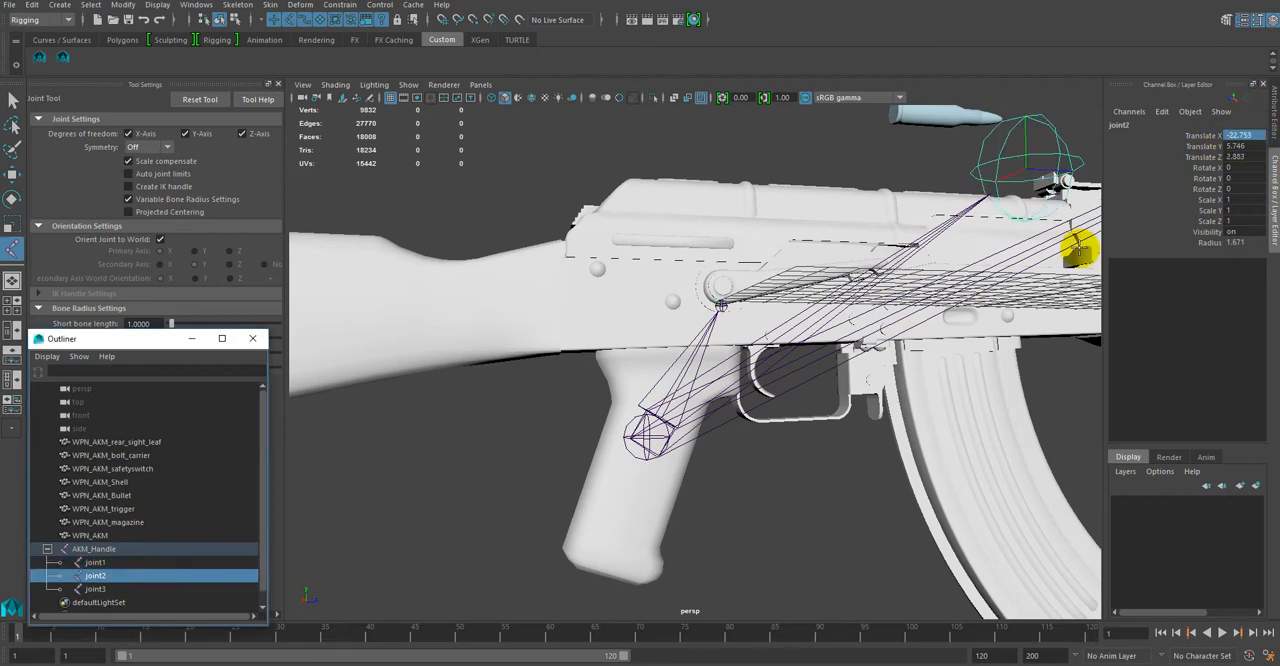
left_click(1240, 135)
type("0")
key("Return")
Step: Set the Translate X of joint3, the child joint lying far off the rifle's centre plane, to 0
left_click(128, 589)
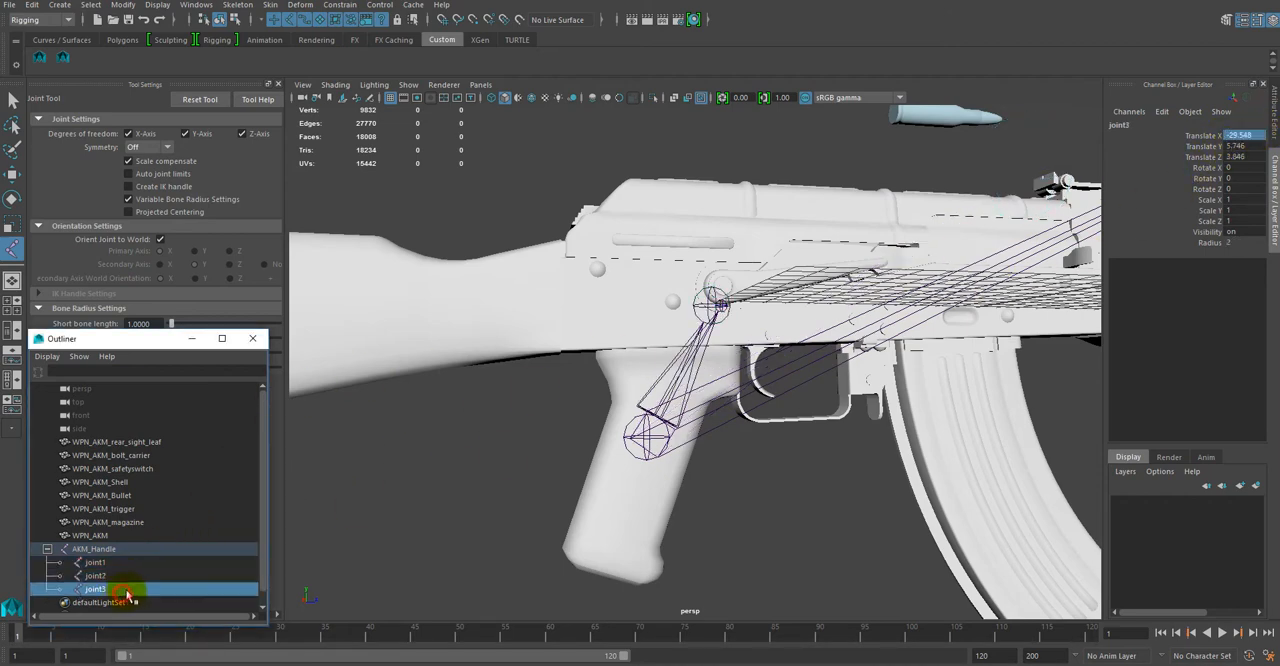
key("w")
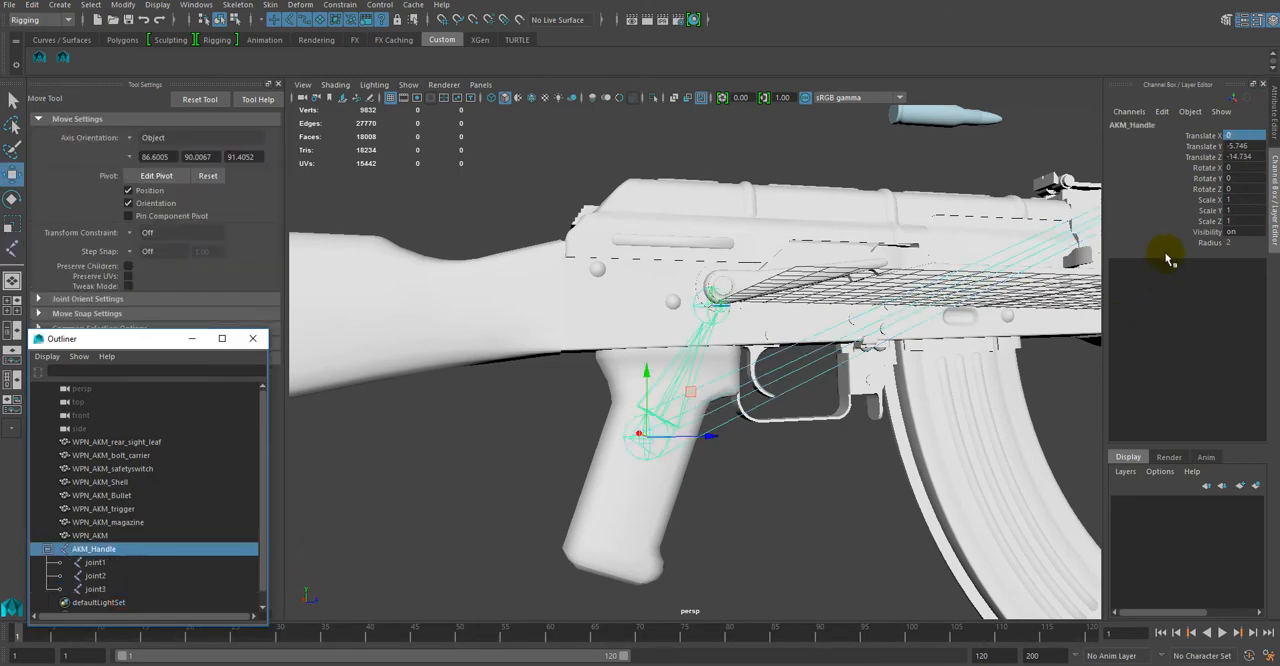
right_click_drag(986, 466, 809, 397, "alt")
left_click_drag(809, 397, 838, 413, "alt")
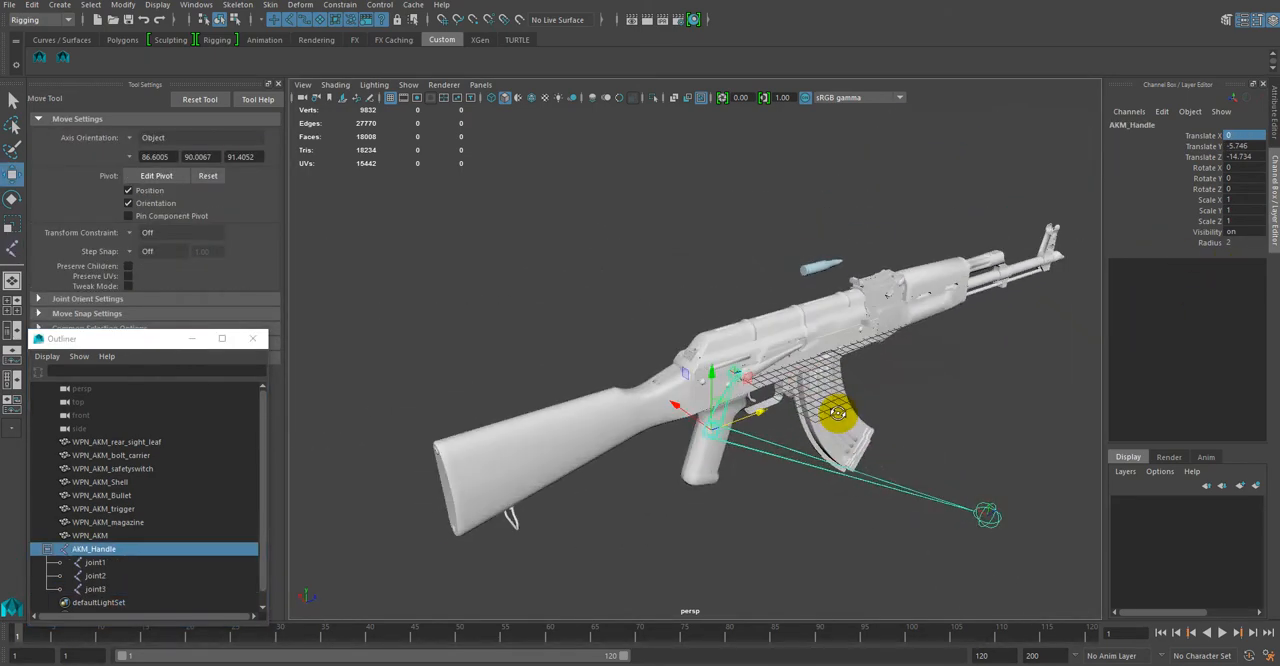
left_click(95, 563)
left_click(106, 577)
left_click(105, 590)
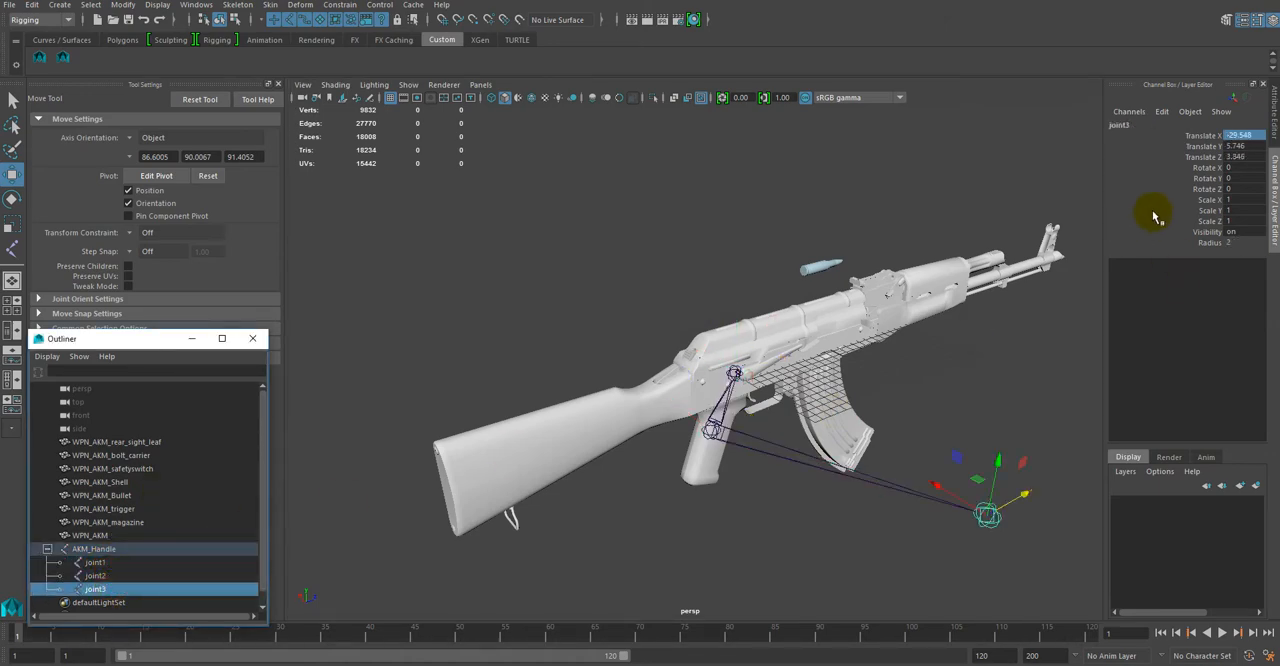
left_click(1242, 137)
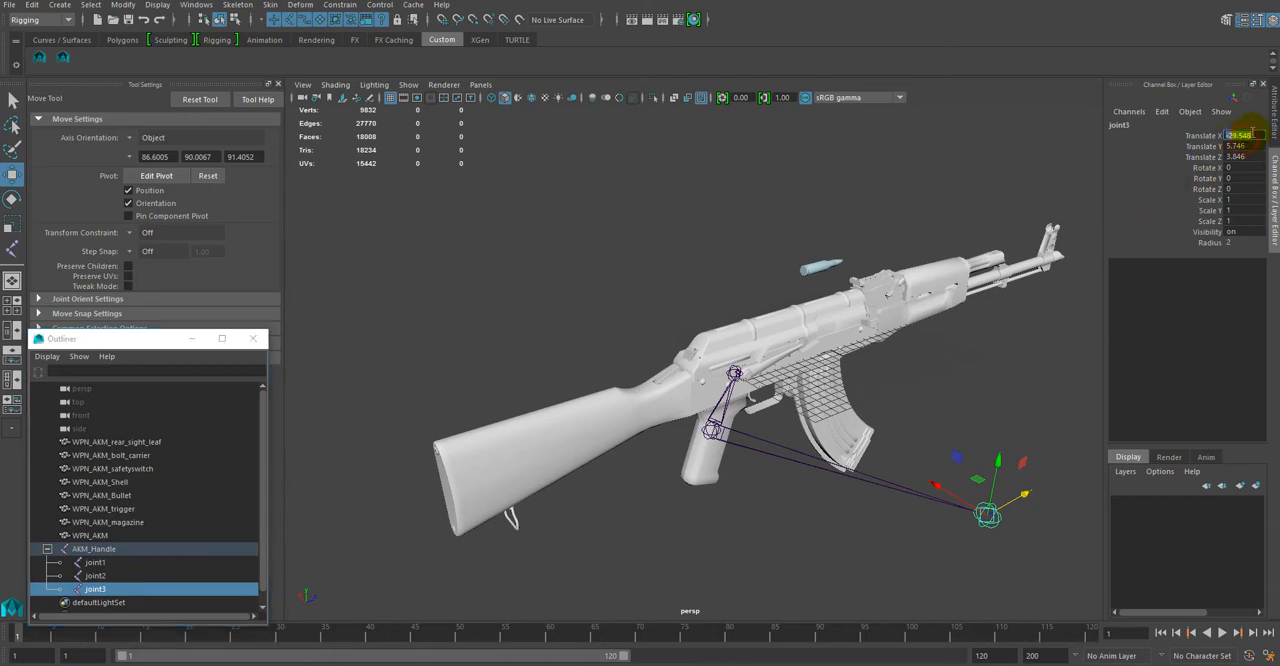
key("Return")
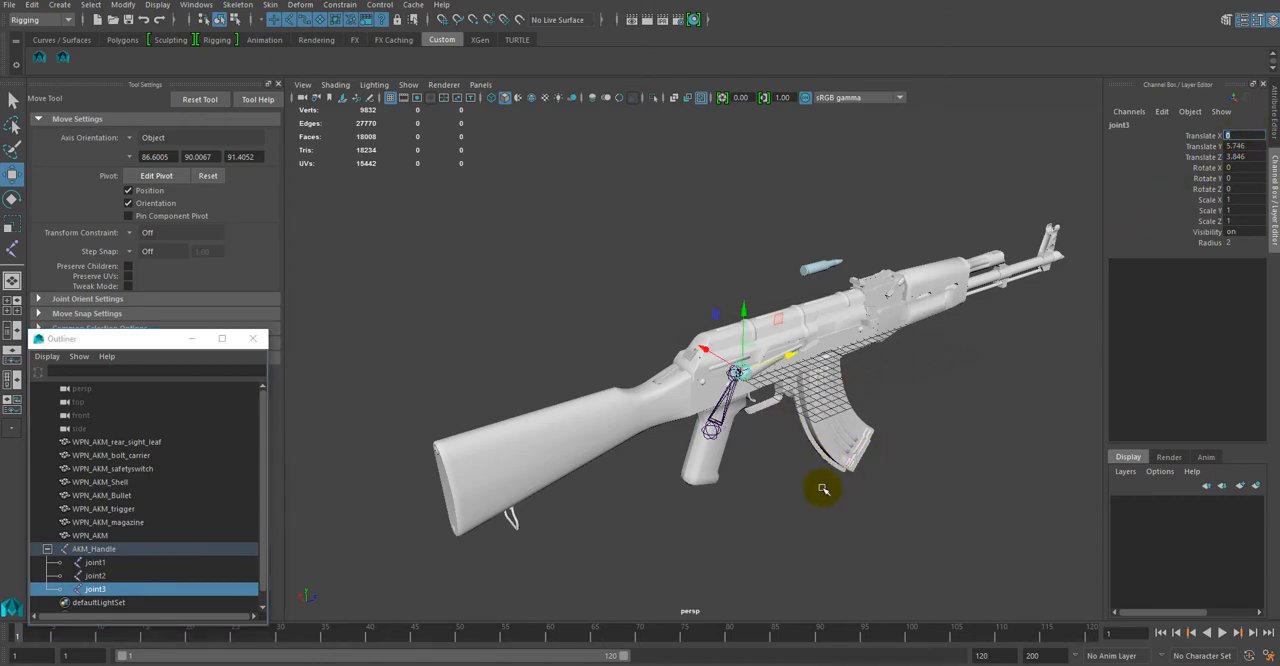
Step: Move joint3 to the top of the magazine, at about Translate Y 5.19 and Translate Z 14.4, and check it against the magazine
left_click_drag(803, 506, 745, 464, "alt")
right_click_drag(749, 463, 832, 540, "alt")
left_click_drag(783, 517, 784, 506, "alt")
right_click_drag(784, 504, 751, 511, "alt")
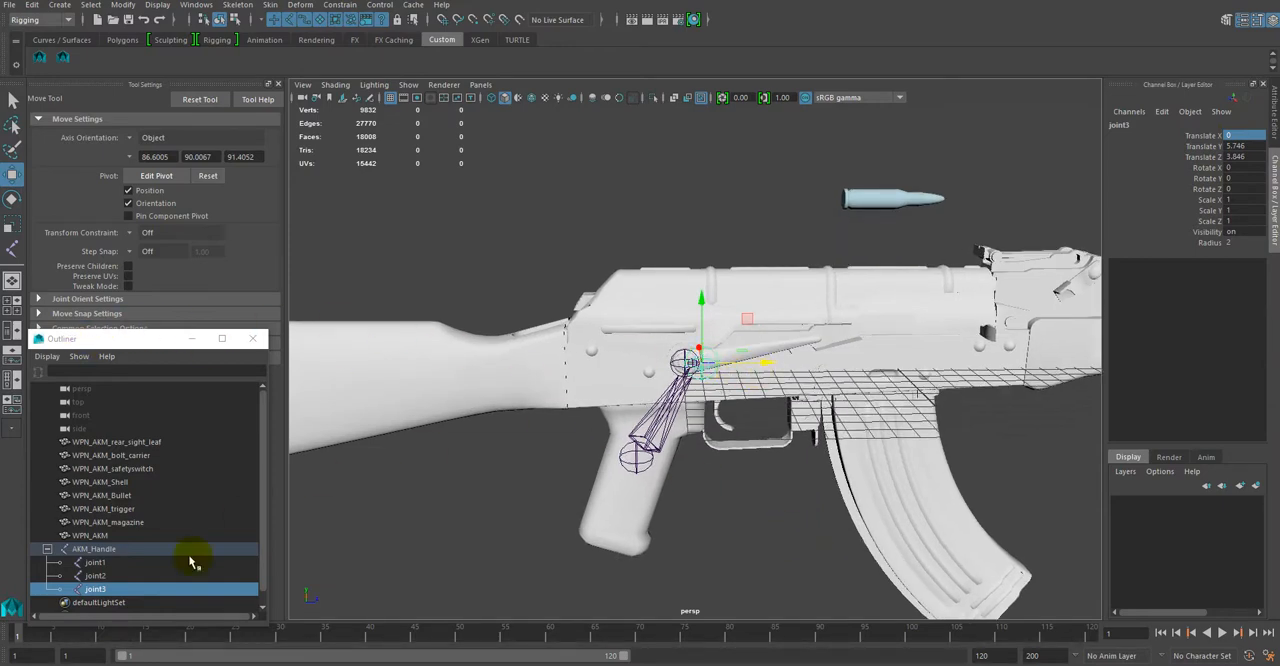
left_click_drag(766, 370, 950, 366)
left_click_drag(932, 463, 920, 454, "alt")
left_click_drag(868, 279, 868, 284)
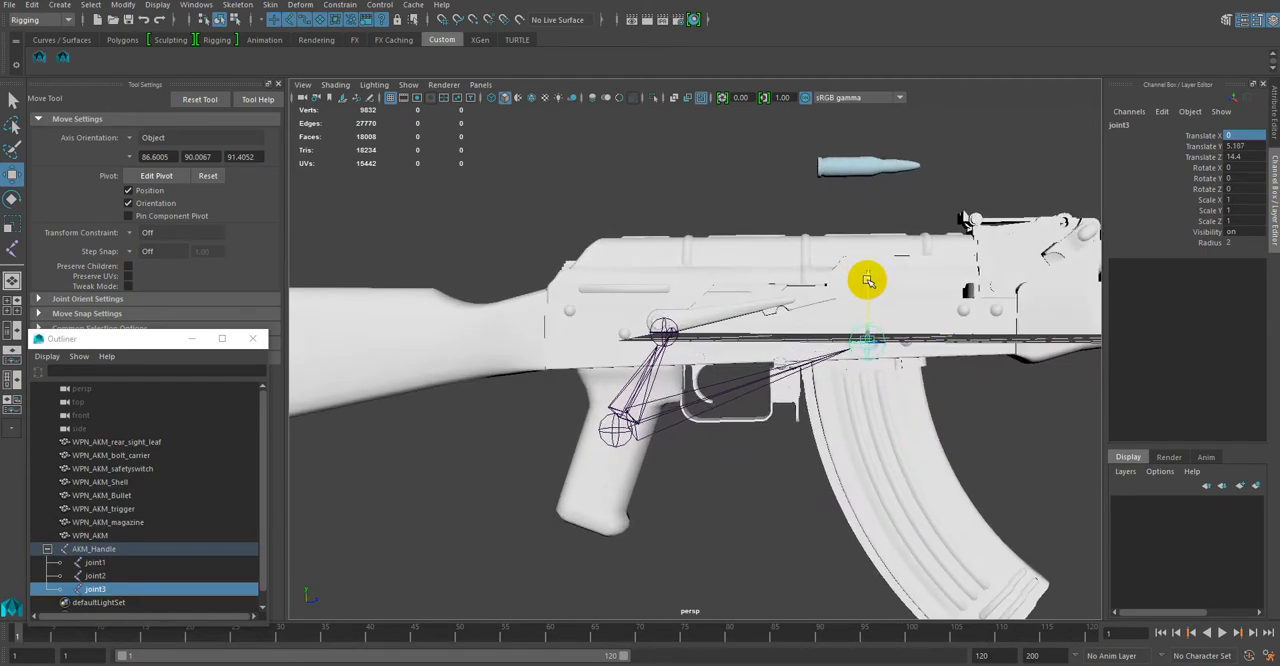
left_click_drag(914, 352, 931, 400, "alt")
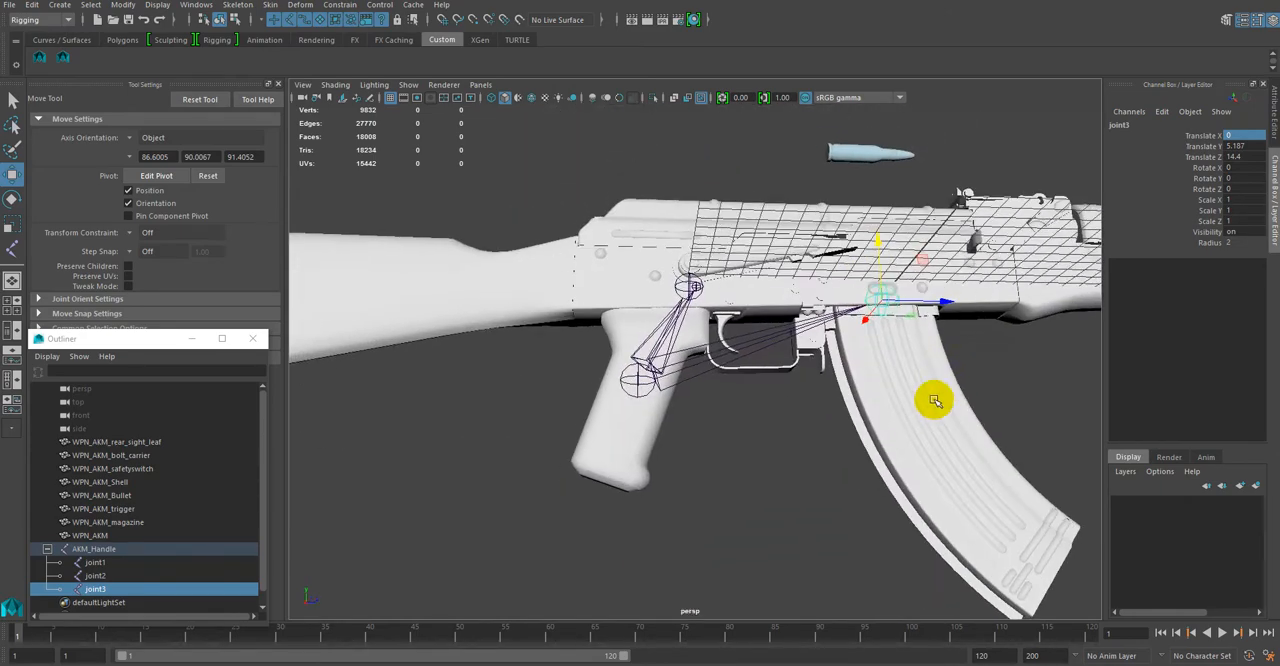
left_click(924, 399)
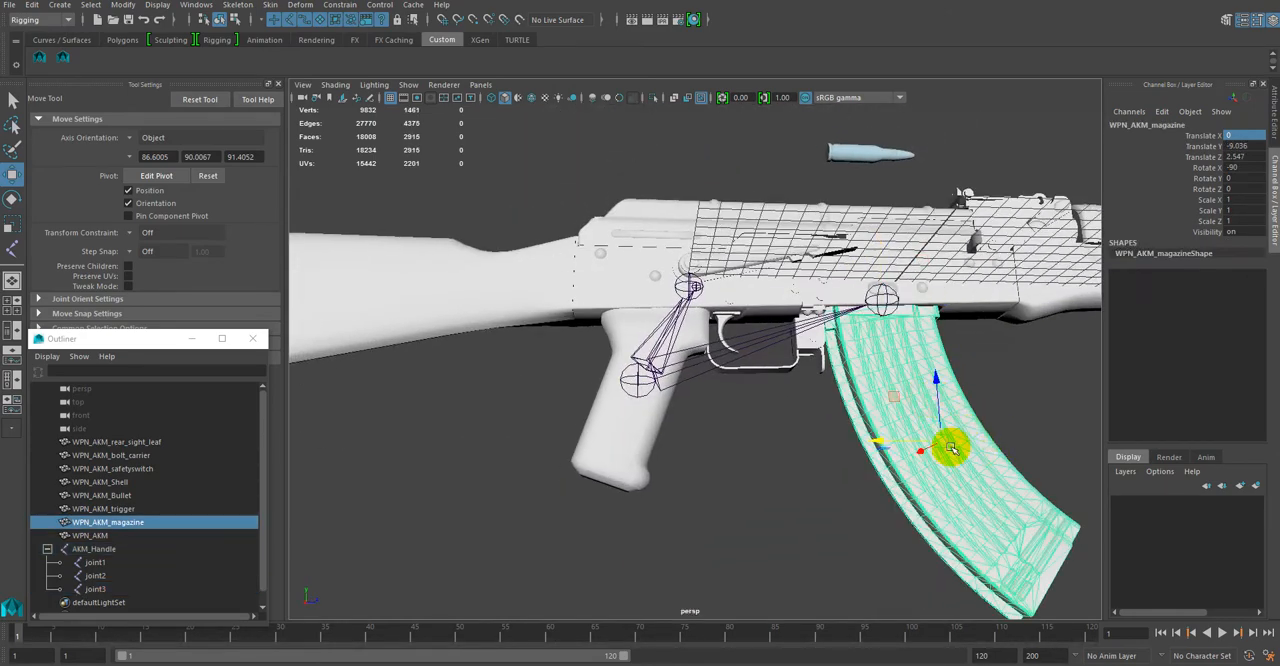
left_click(1000, 375)
left_click_drag(1003, 374, 1003, 417, "alt")
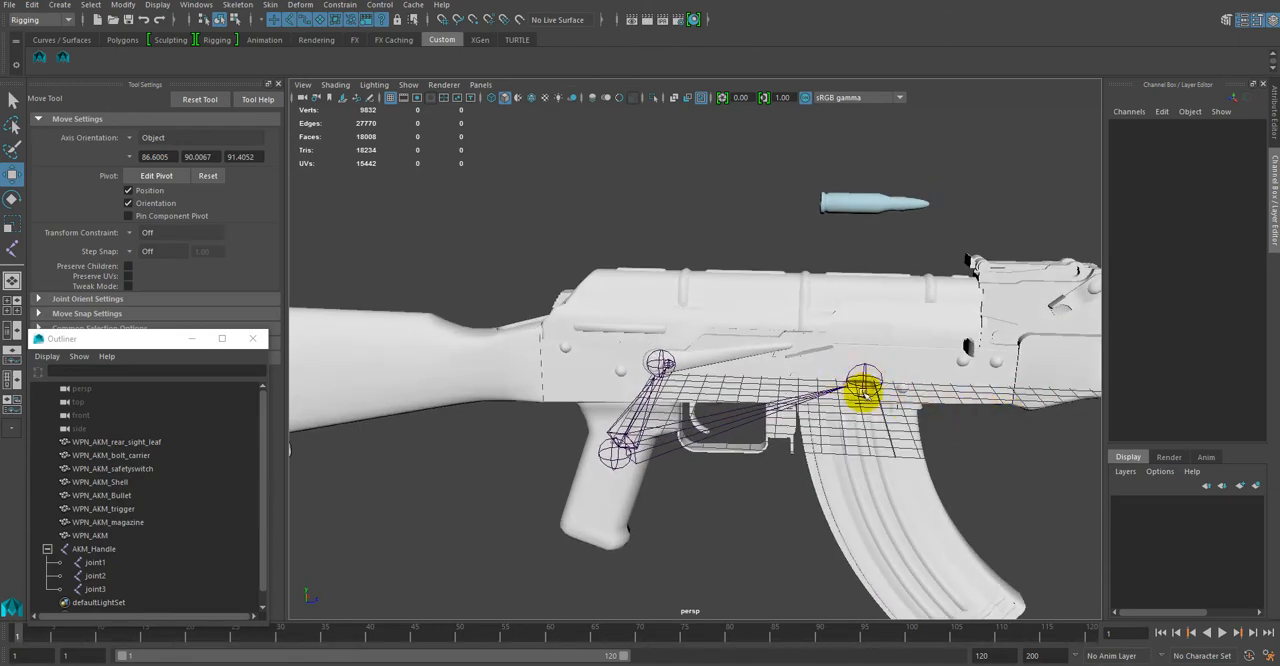
Step: Move joint2 to the trigger's pivot at the top of the trigger, at about Translate Y 4.21 and Translate Z 5.06
left_click_drag(696, 516, 738, 373, "alt")
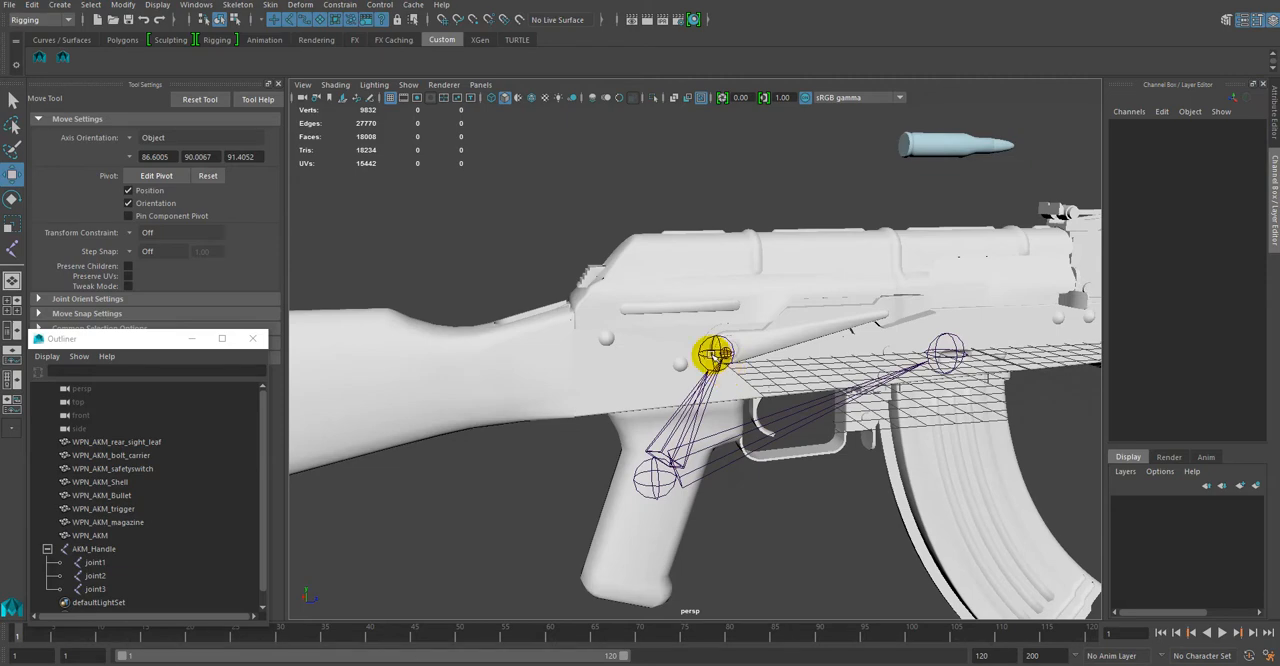
left_click(712, 351)
mouse_move(797, 347)
left_mouse_down()
mouse_move(720, 366)
mouse_move(690, 349)
mouse_move(817, 351)
left_mouse_up()
left_click_drag(819, 463, 789, 434, "alt")
left_click_drag(714, 257, 726, 300)
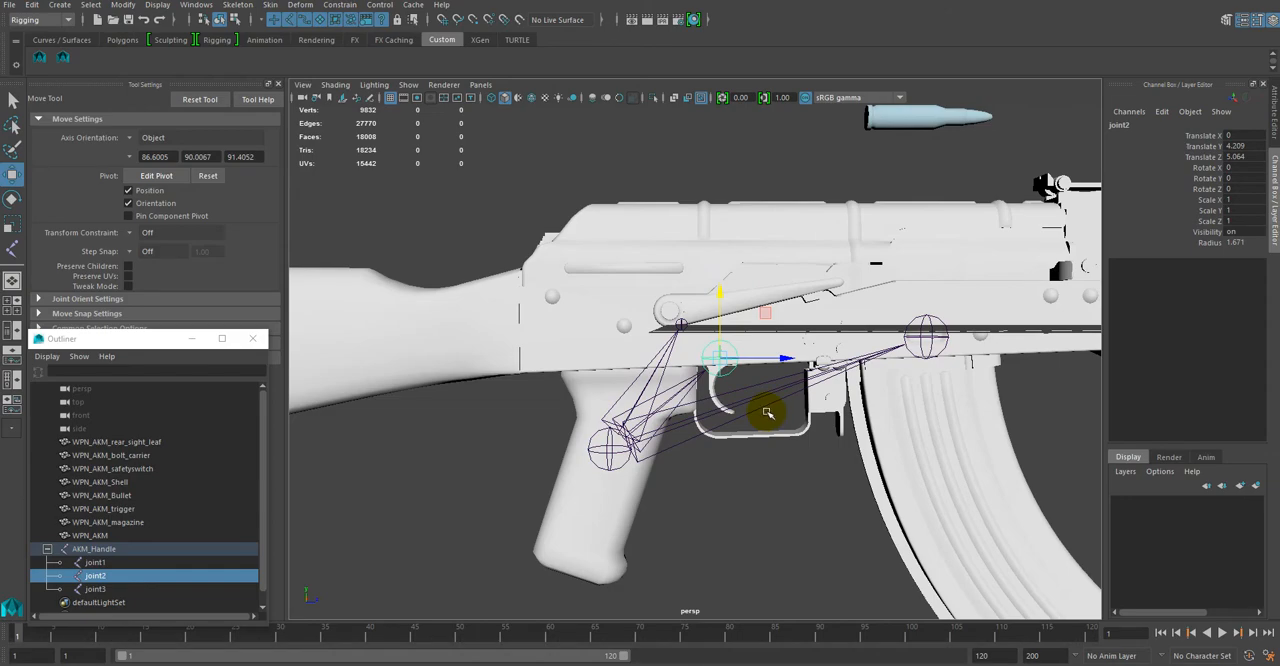
left_click_drag(726, 438, 714, 371, "alt")
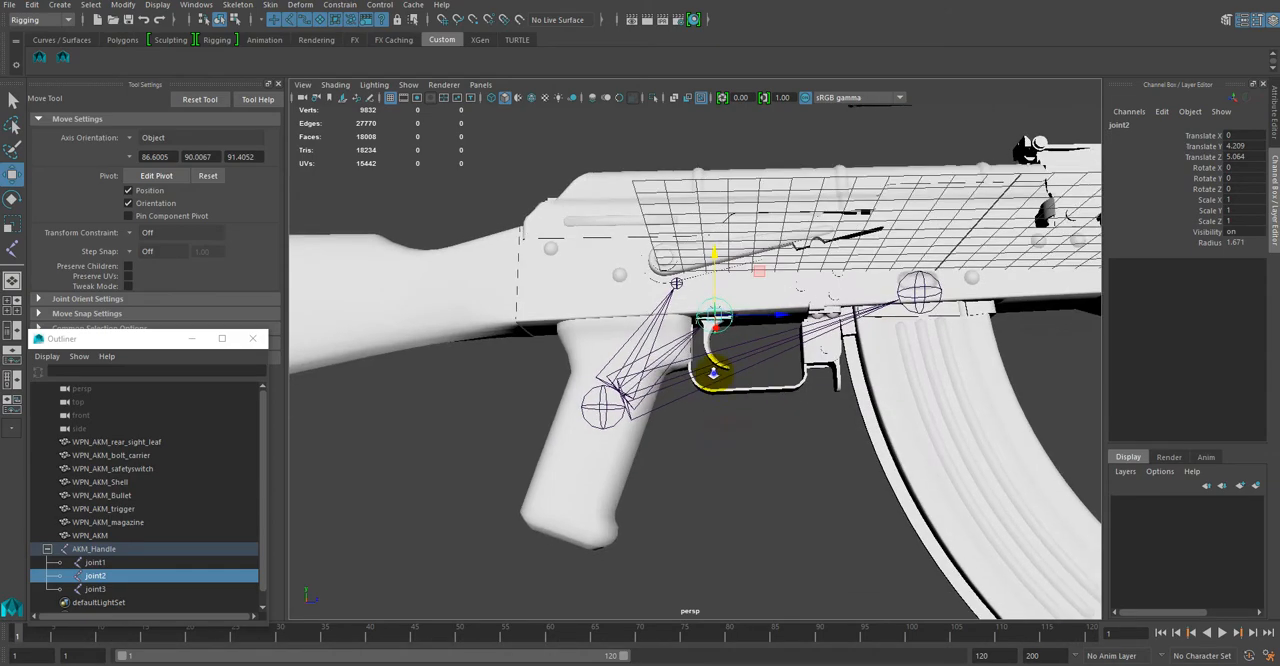
right_click_drag(714, 371, 794, 477, "alt")
left_click_drag(794, 477, 760, 450, "alt")
Step: Move joint1 onto the safety selector's round pivot, at about Translate Y 6.38 and Translate Z 2.73
left_click_drag(760, 507, 665, 325, "alt")
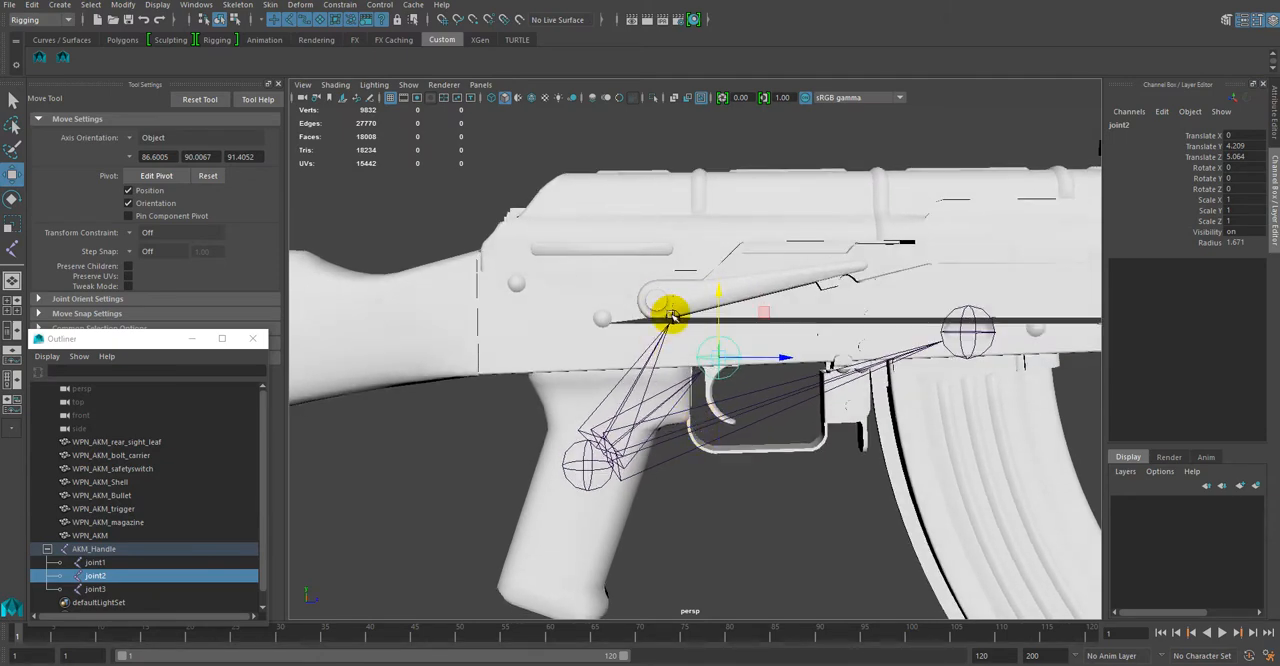
left_click(670, 315)
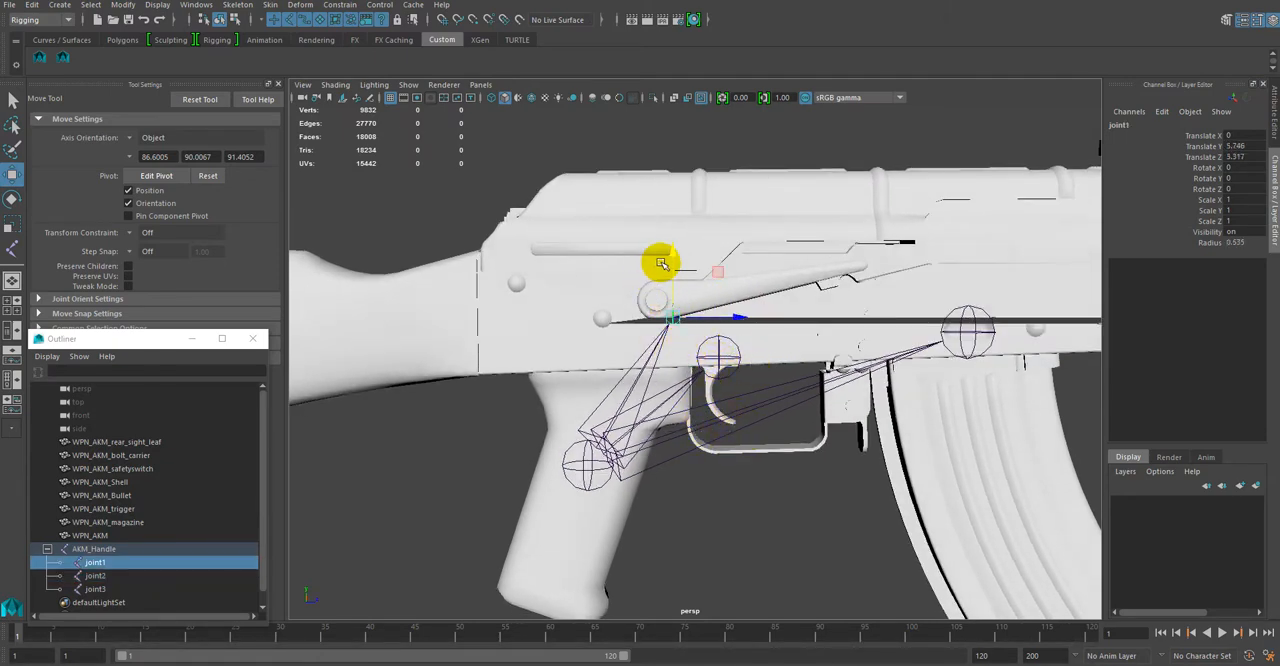
left_click_drag(670, 254, 668, 238)
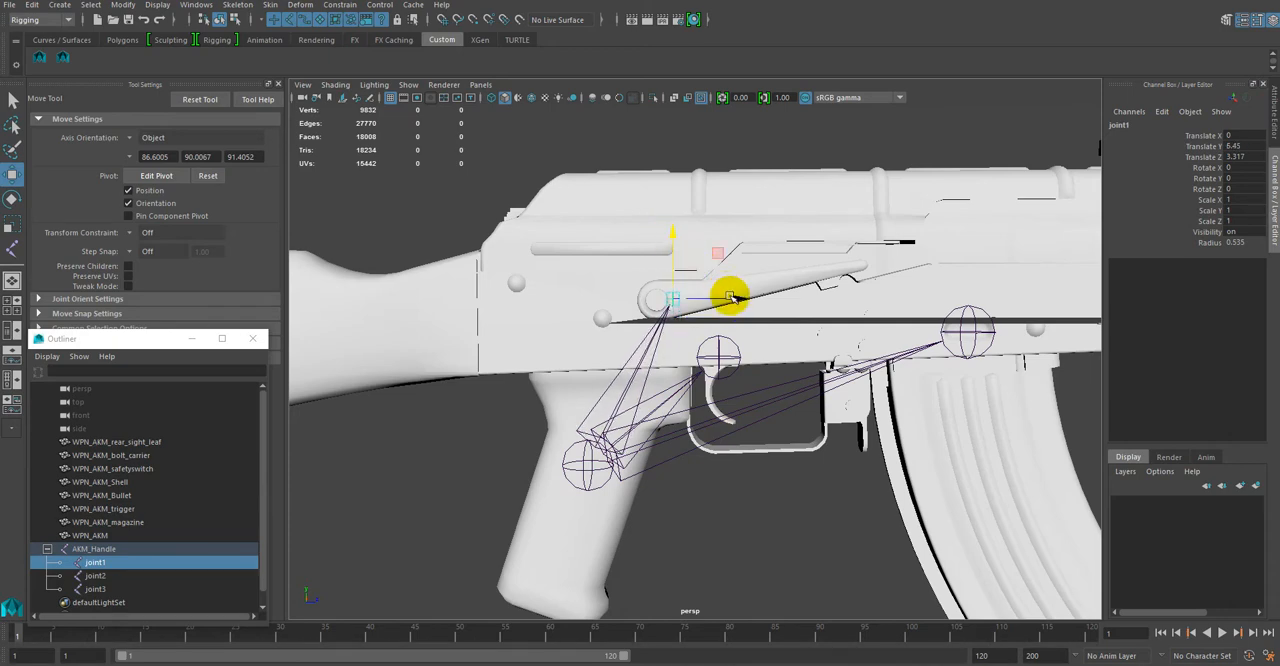
left_click_drag(731, 291, 718, 300)
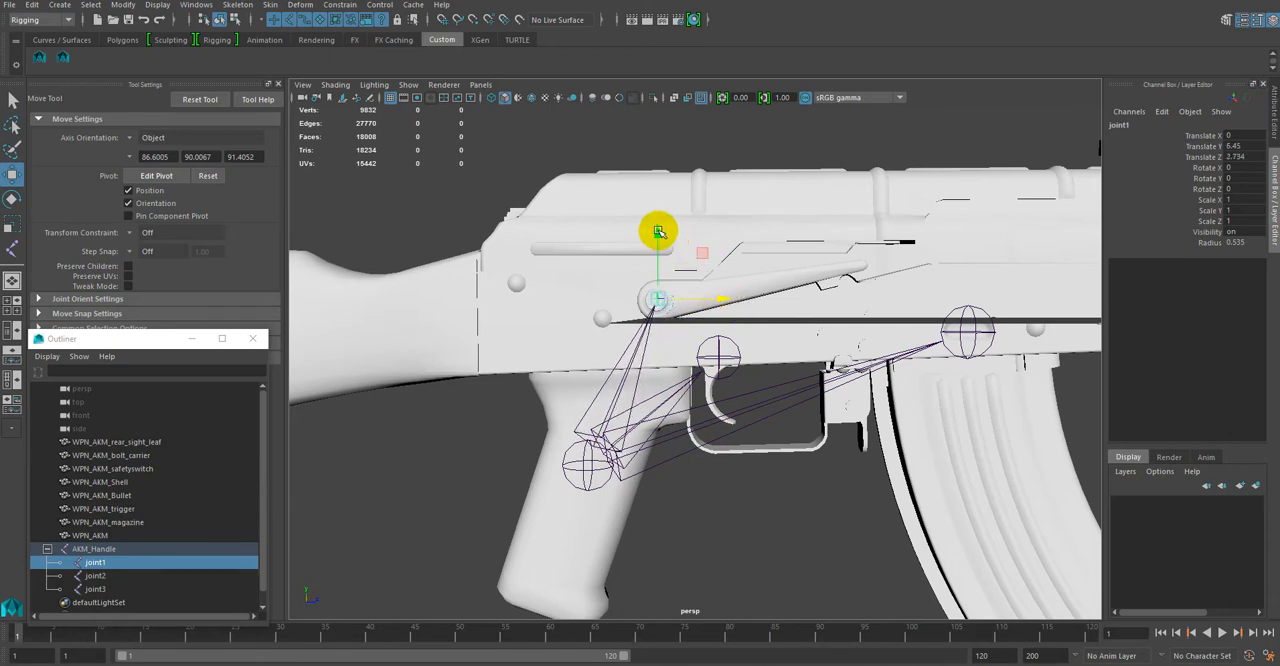
left_click_drag(656, 233, 656, 235)
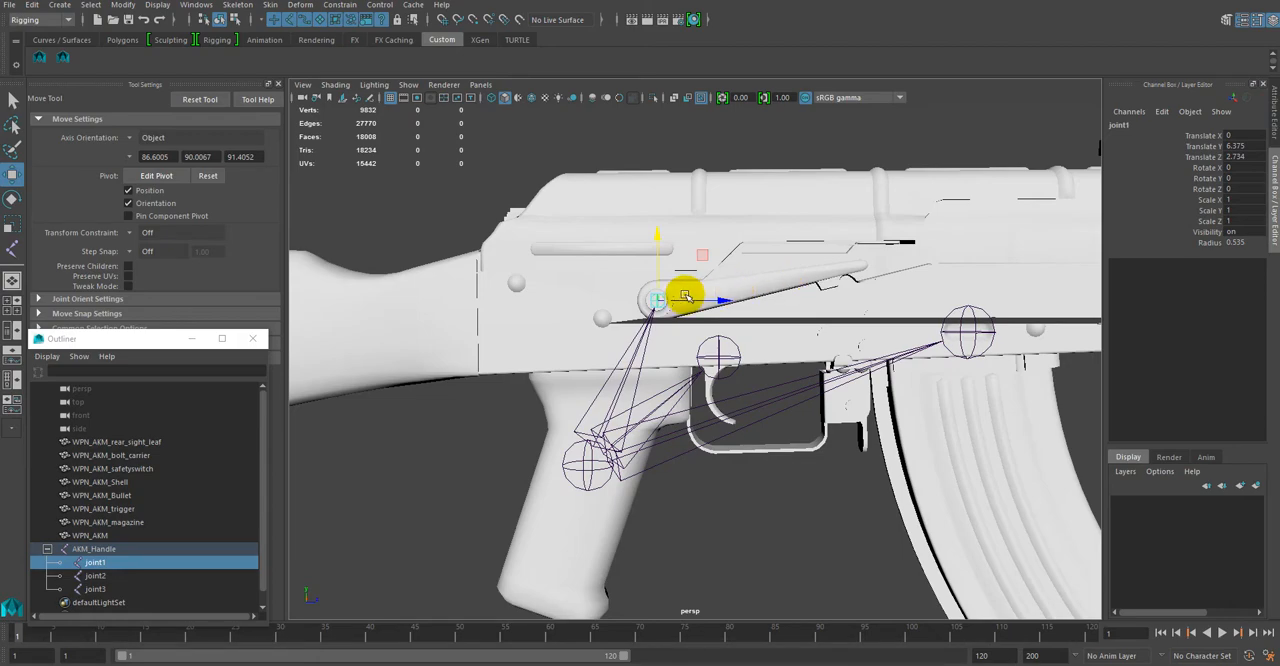
left_click_drag(820, 287, 823, 320, "alt")
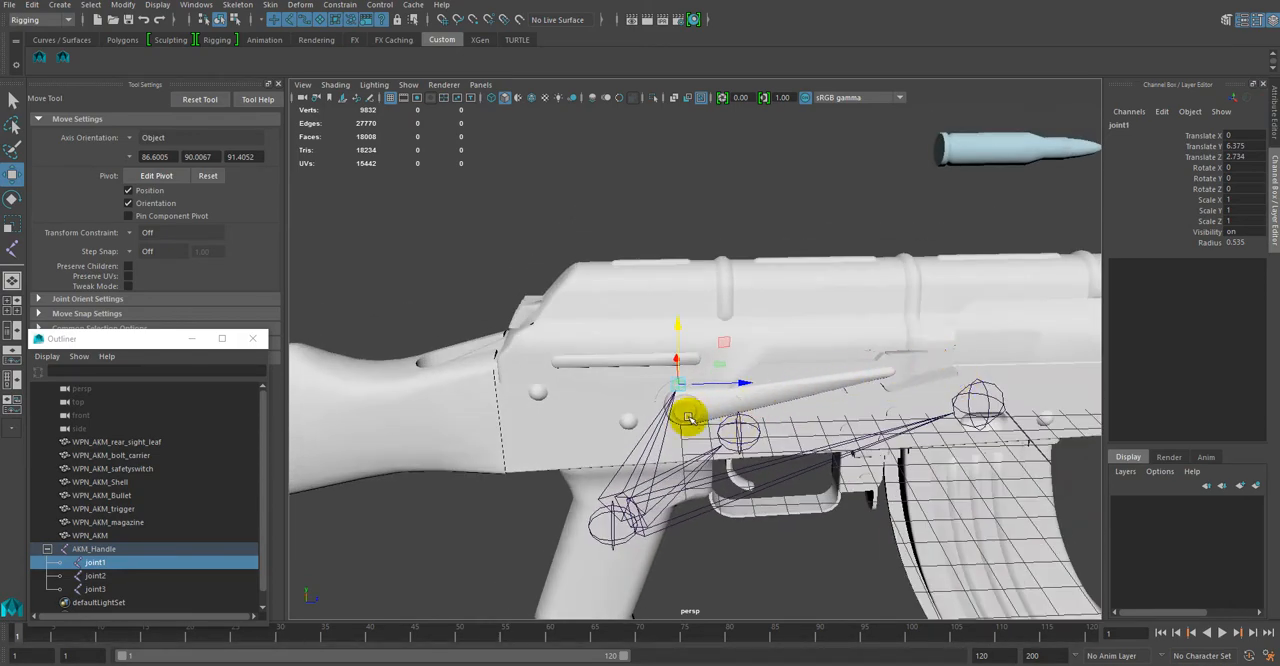
Step: Rename joint1, the joint at the safety selector, as Selector_Joint
double_click(96, 563)
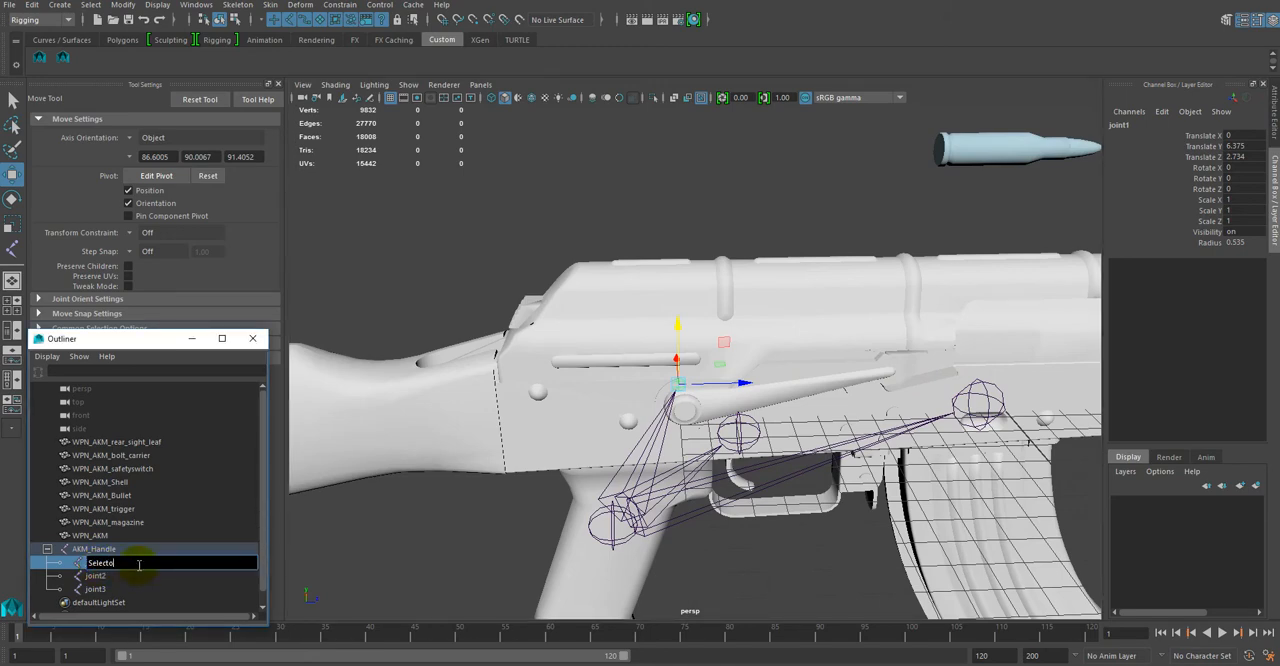
type("Selector_Joint")
key("Return")
Step: Rename joint2, the joint at the trigger, as Trigger_Joint
double_click(98, 576)
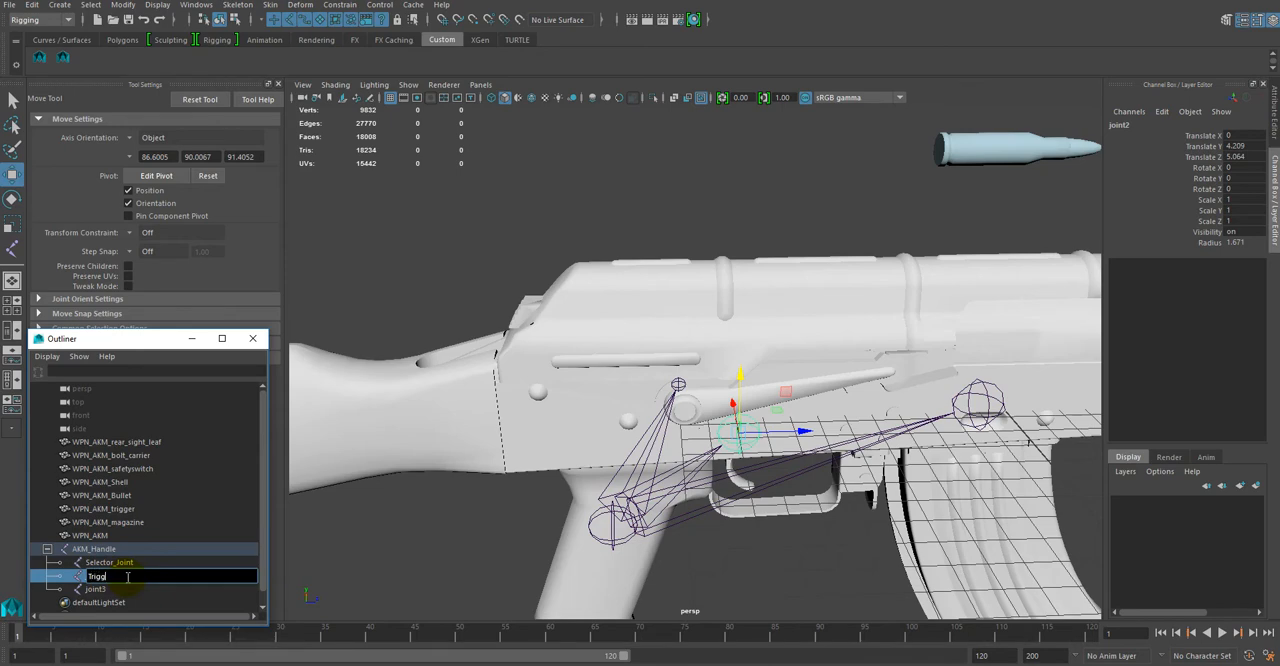
type("TriggerJoint")
key("Return")
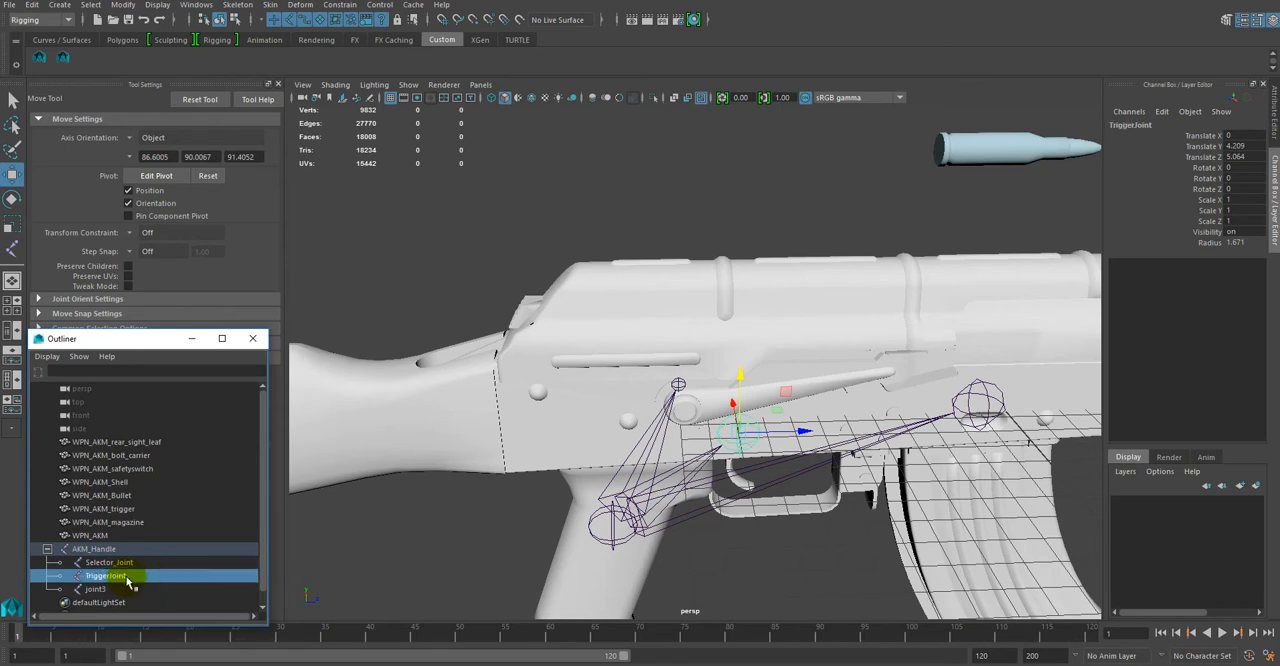
double_click(131, 578)
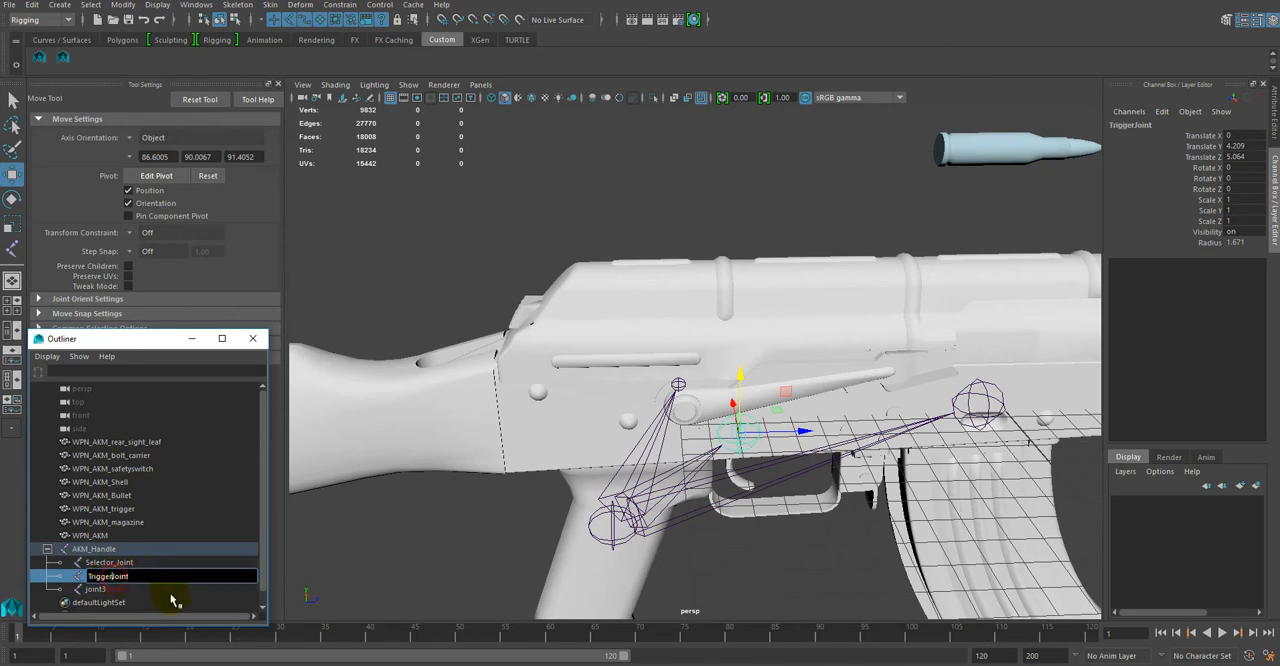
type("_")
key("Return")
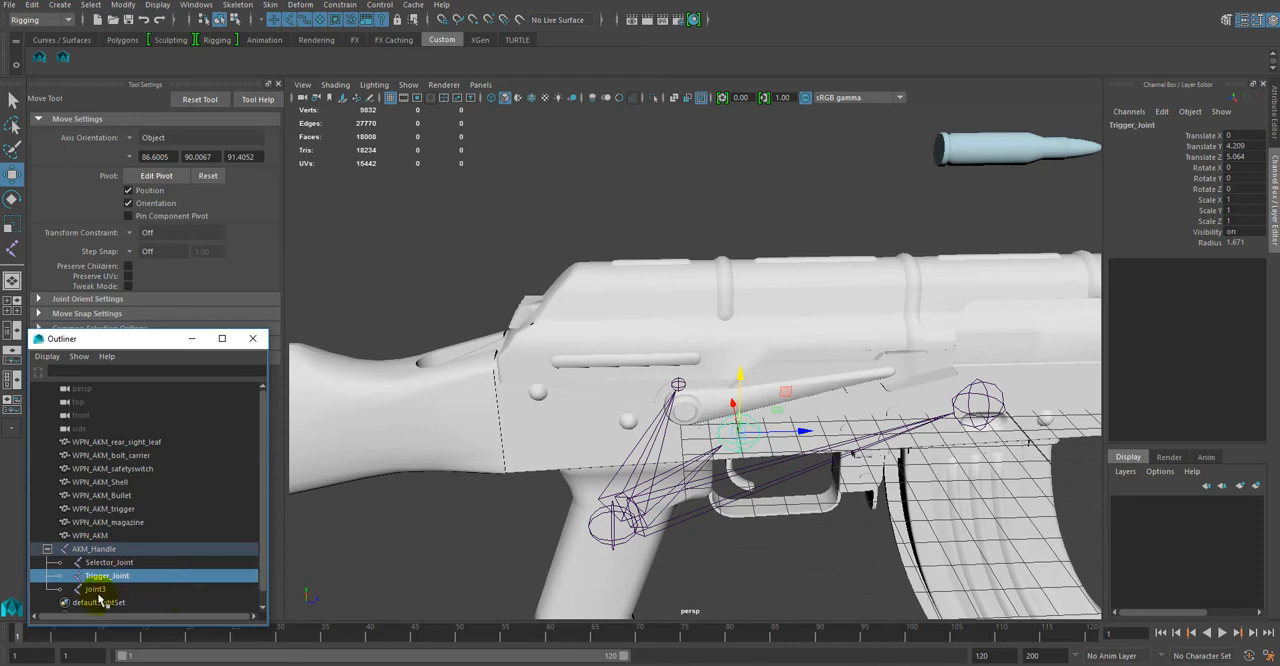
Step: Rename joint3, the joint at the magazine, as Magazine_Joint
double_click(97, 589)
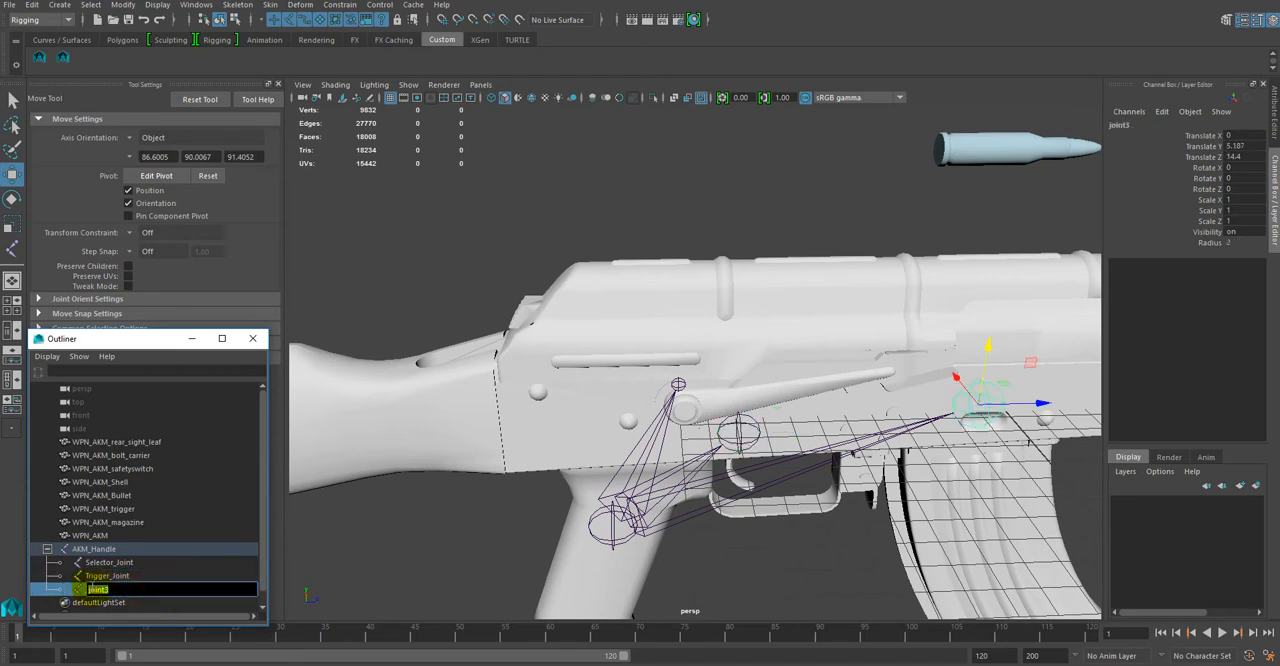
type("Magazine_Joint")
key("Return")
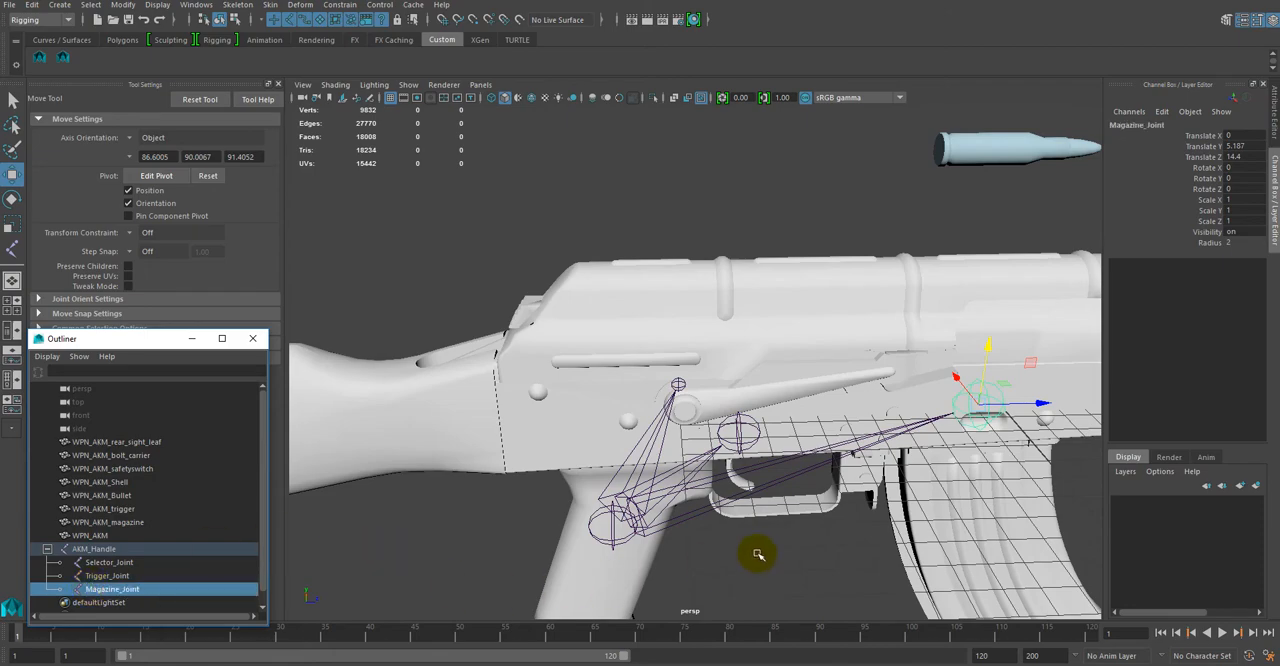
Step: Add a new child joint under AKM_Handle, placed on the receiver between the trigger and magazine joints
left_click_drag(758, 554, 746, 505, "alt")
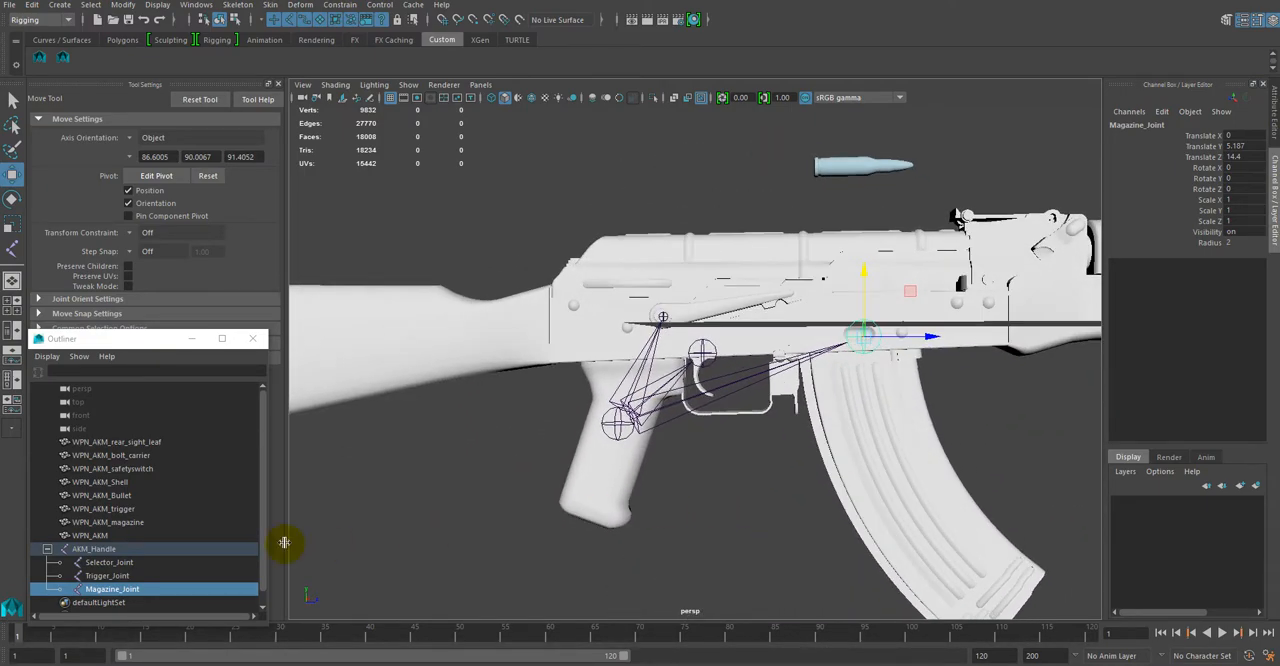
left_click(95, 549)
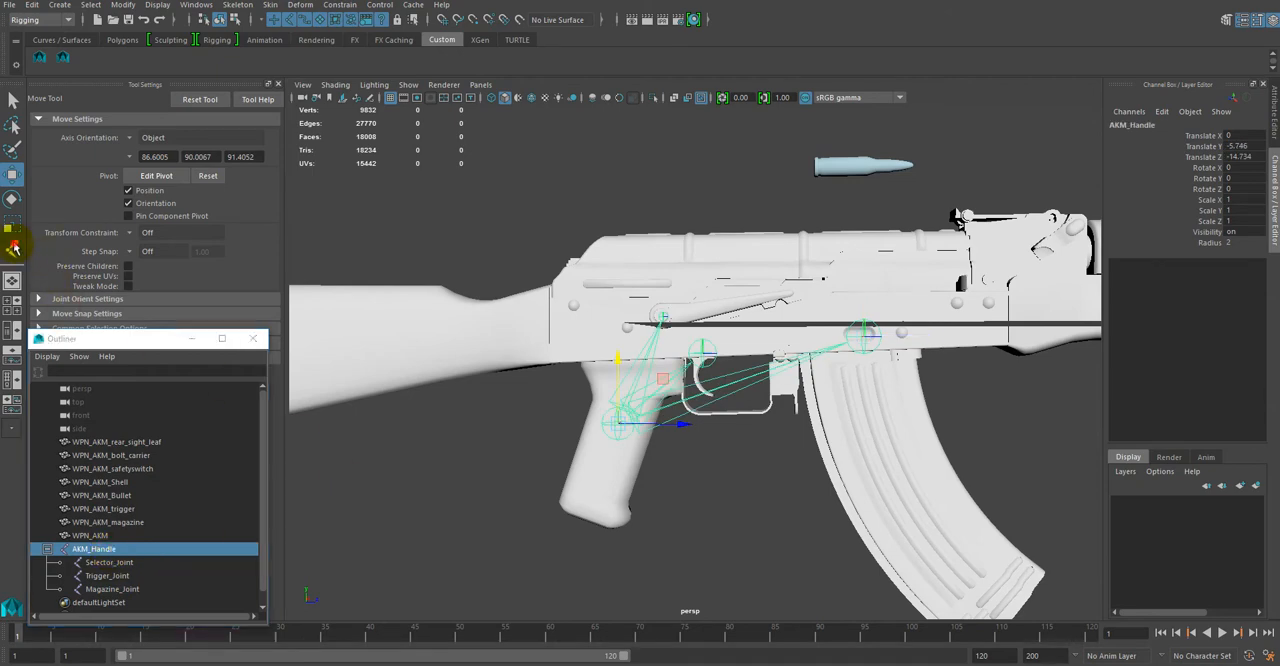
left_click(13, 248)
left_click(88, 549)
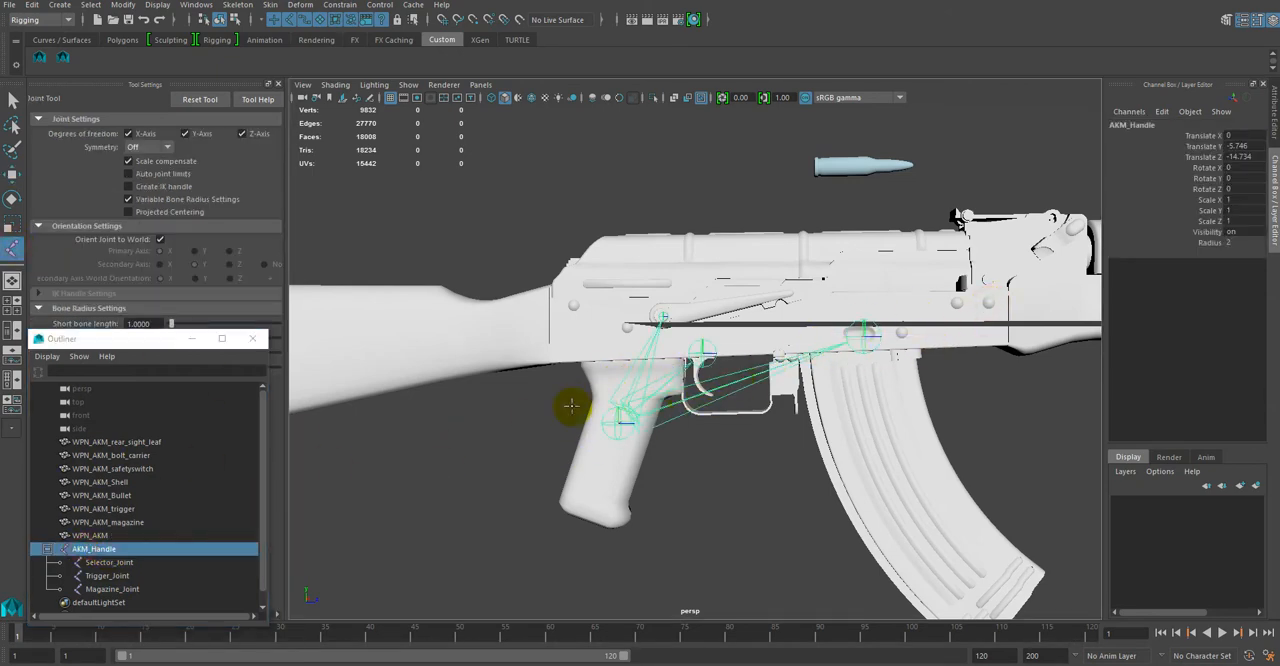
left_click(101, 548)
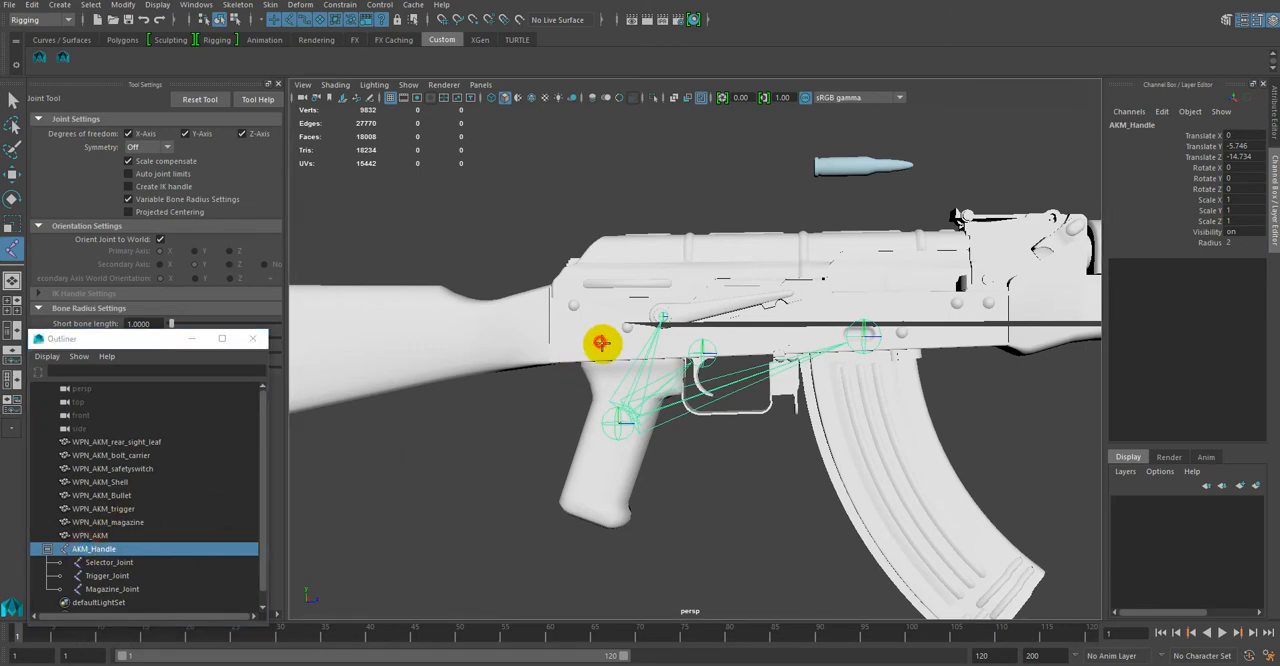
left_click_drag(597, 320, 608, 363, "alt")
left_click(779, 408)
left_click_drag(686, 423, 668, 345, "alt")
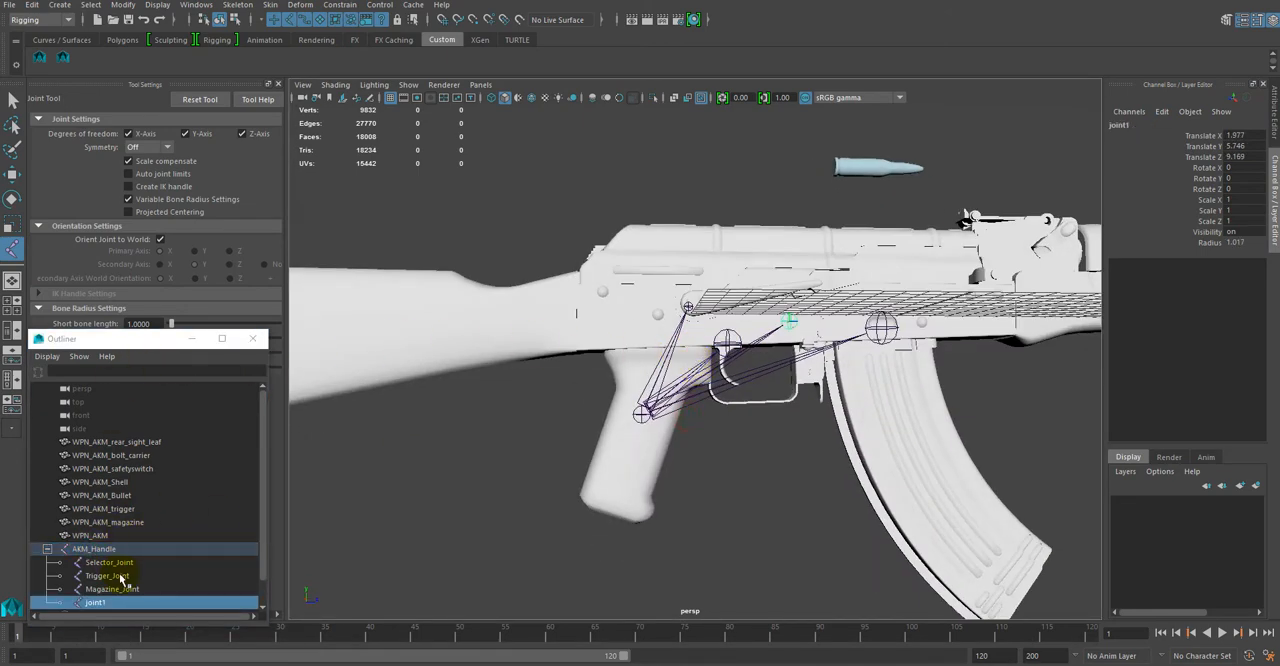
Step: Move the new joint1 forward along the rifle to the handguard, at about Translate Z 32.09
left_click(12, 174)
key("Up")
left_click_drag(734, 320, 766, 457, "alt")
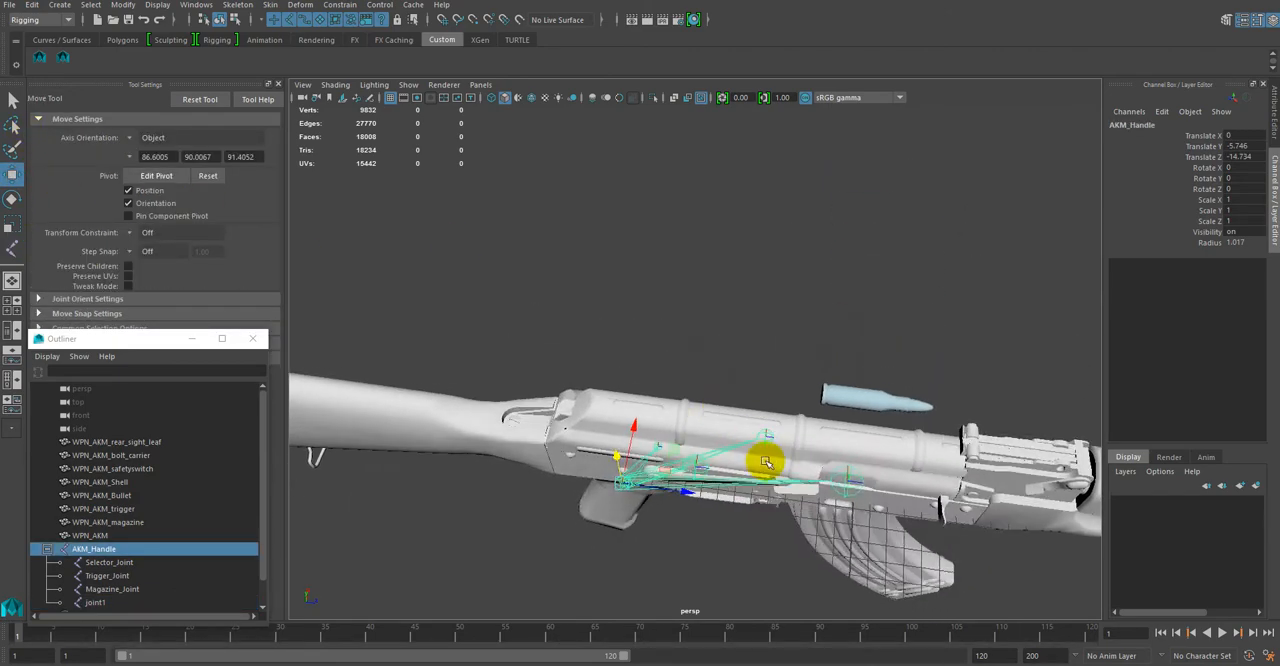
left_click(772, 440)
left_click_drag(820, 496, 663, 331, "alt")
left_click_drag(623, 292, 319, 457)
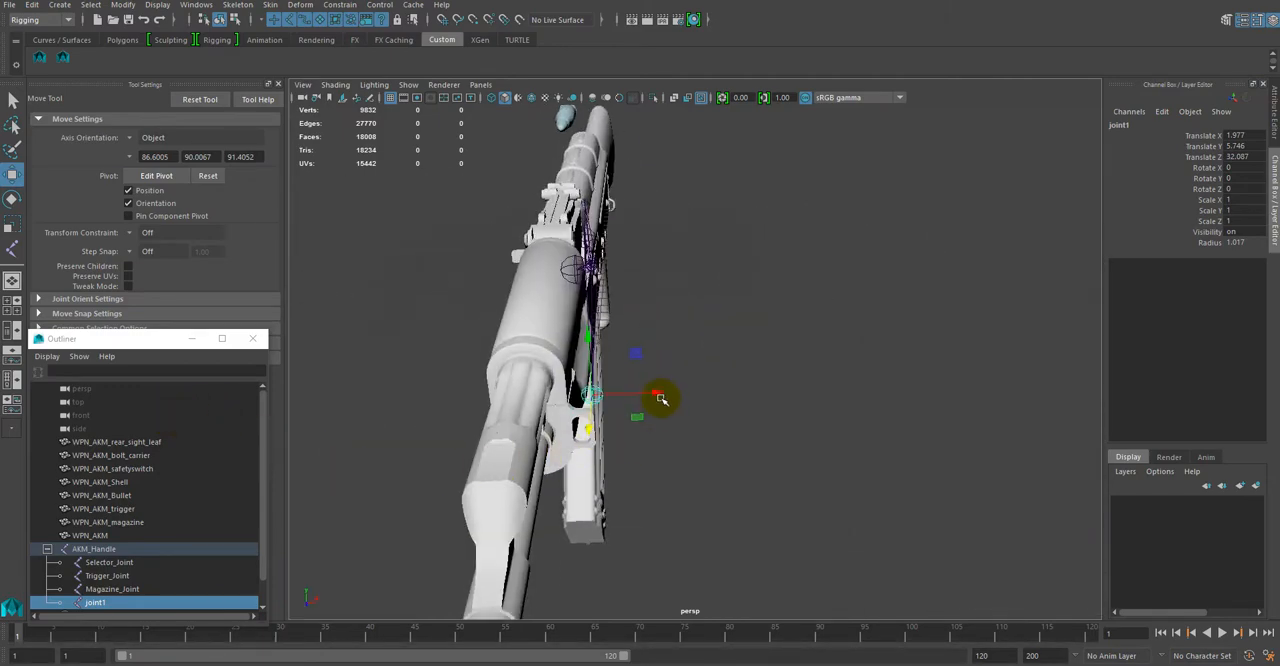
Step: Position joint1 at the handguard's side vents, at about Translate X -1.20, Translate Y 8.44 and Translate Z 32.05
left_click_drag(660, 398, 600, 400)
left_click_drag(732, 412, 893, 293, "alt")
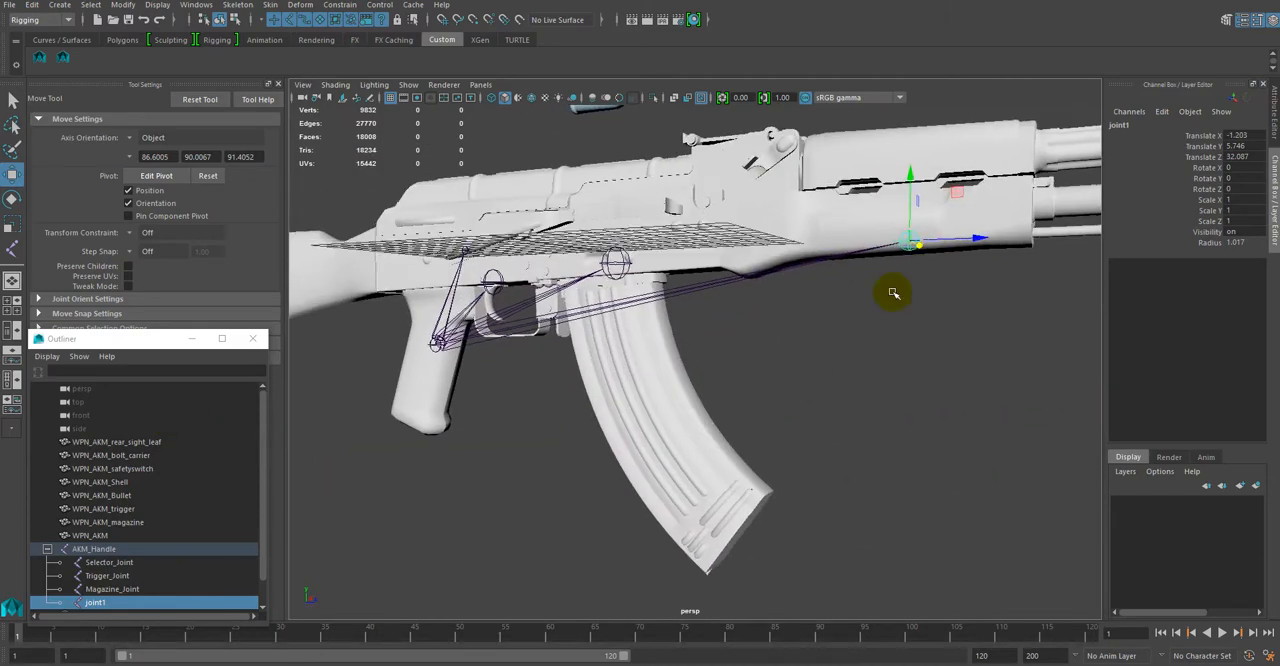
left_click_drag(914, 178, 903, 117)
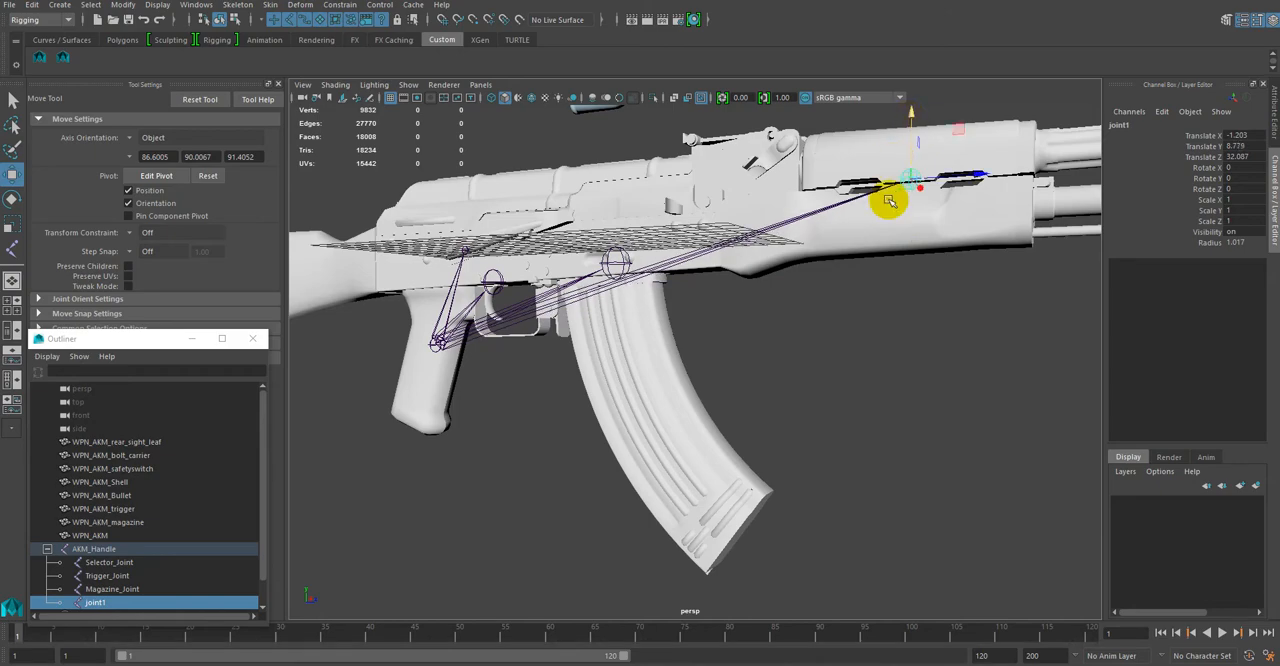
left_click_drag(889, 201, 1038, 226, "alt")
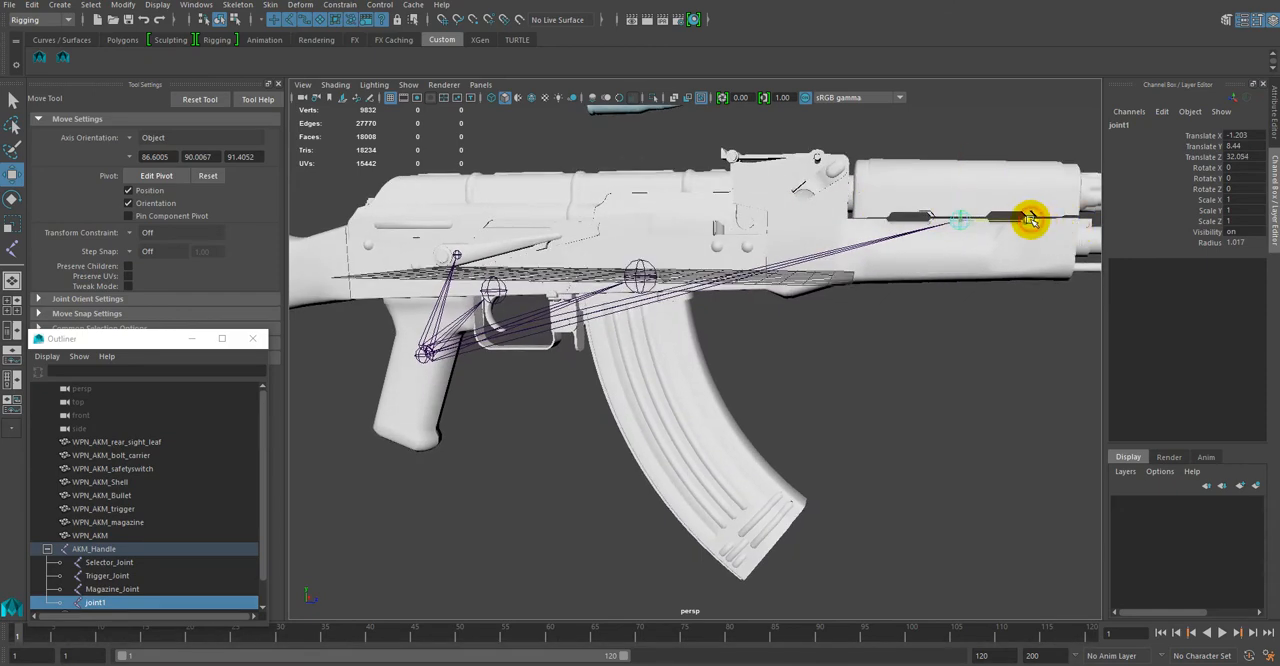
left_click(1030, 218)
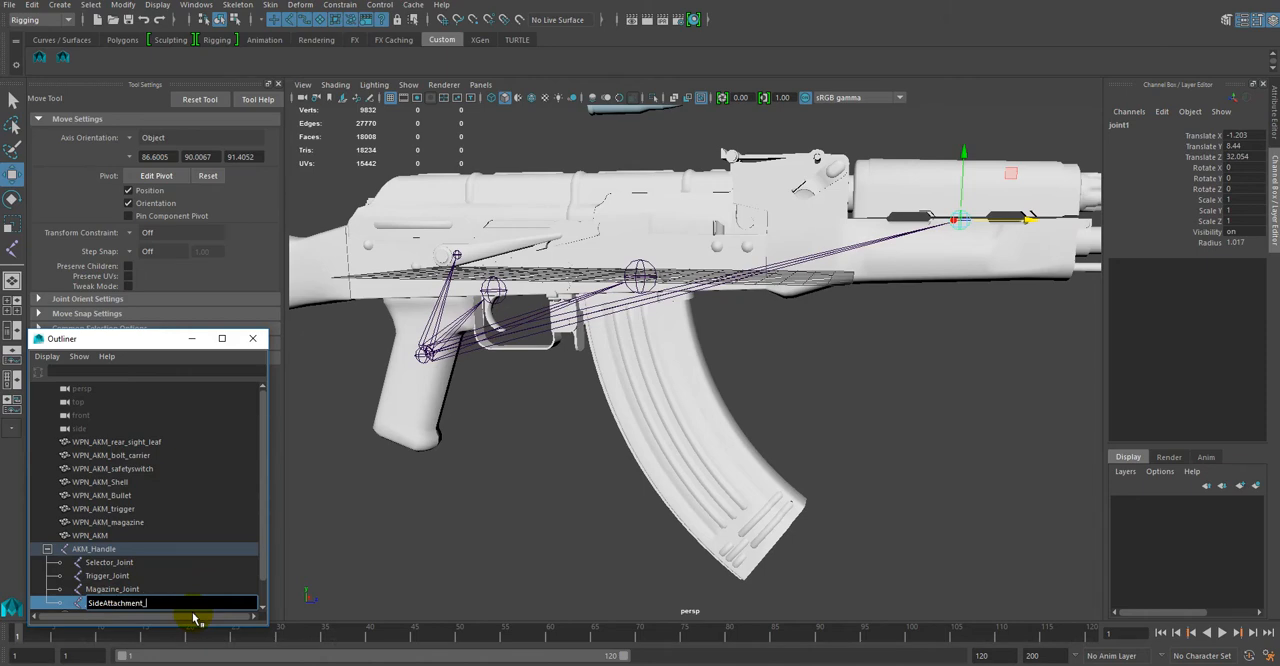
Step: Rename joint1, the joint at the handguard, as SideAttachment_Joint
type("int")
key("Return")
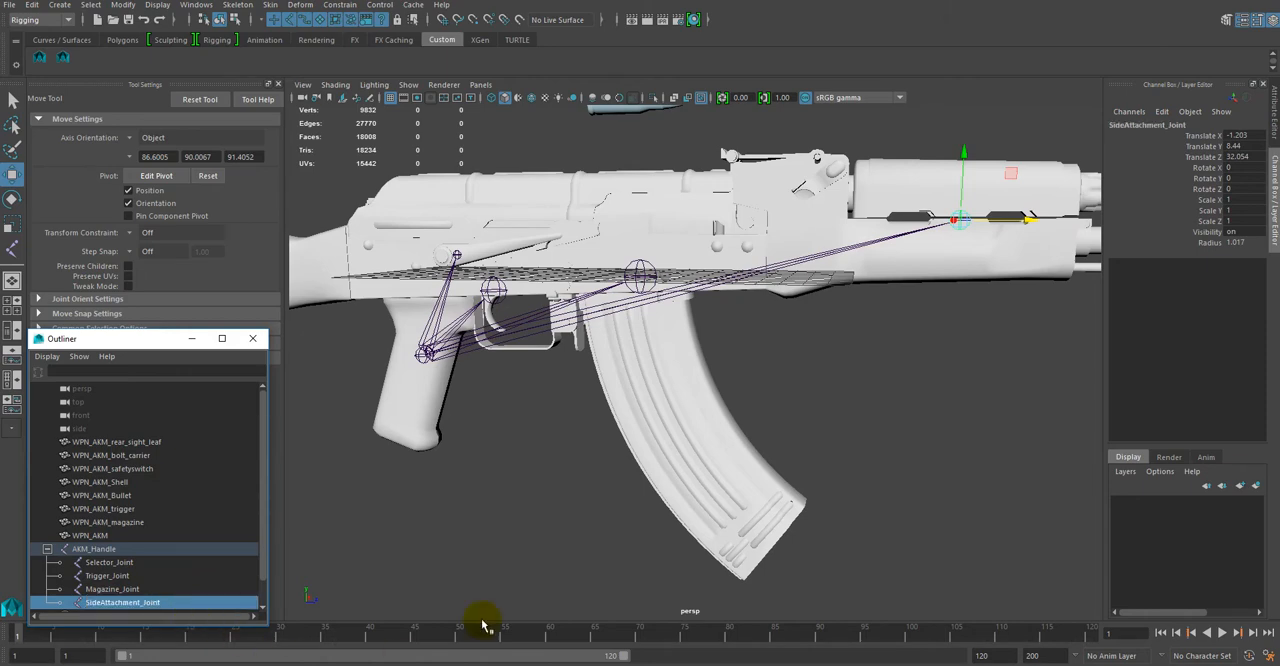
Step: Add another child joint under AKM_Handle, placed on the receiver above the trigger at about Translate Z 5.18
left_click_drag(800, 392, 717, 409, "alt")
left_click(100, 550)
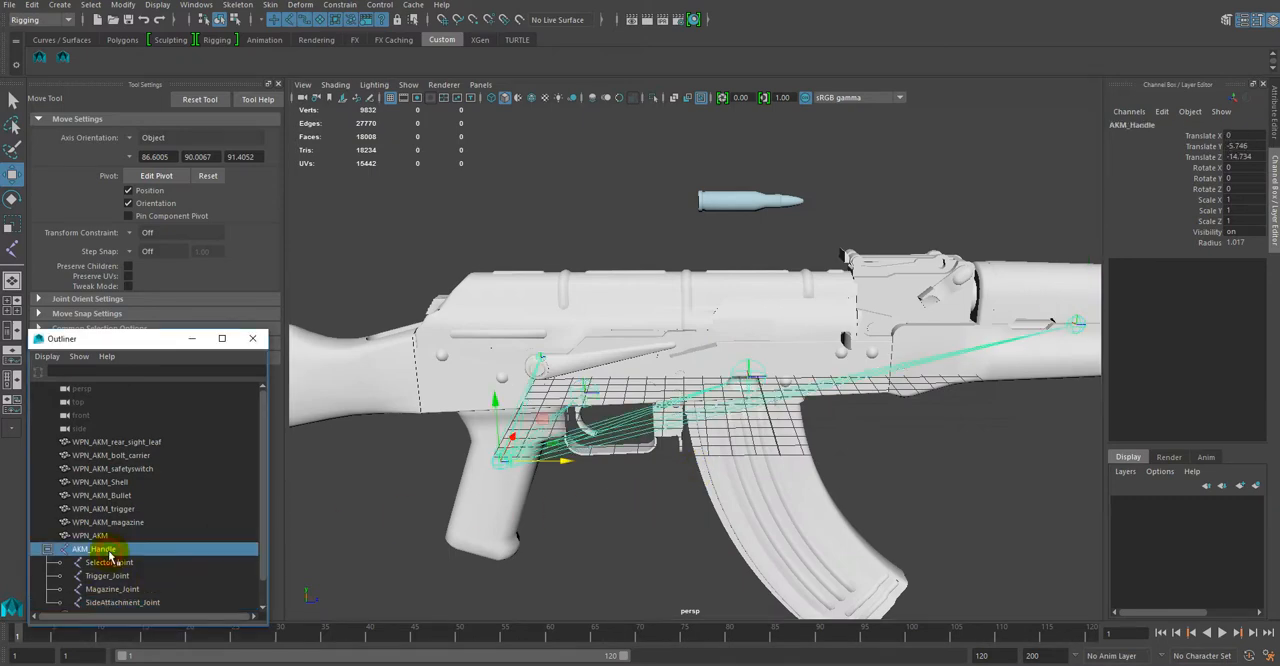
left_click(12, 248)
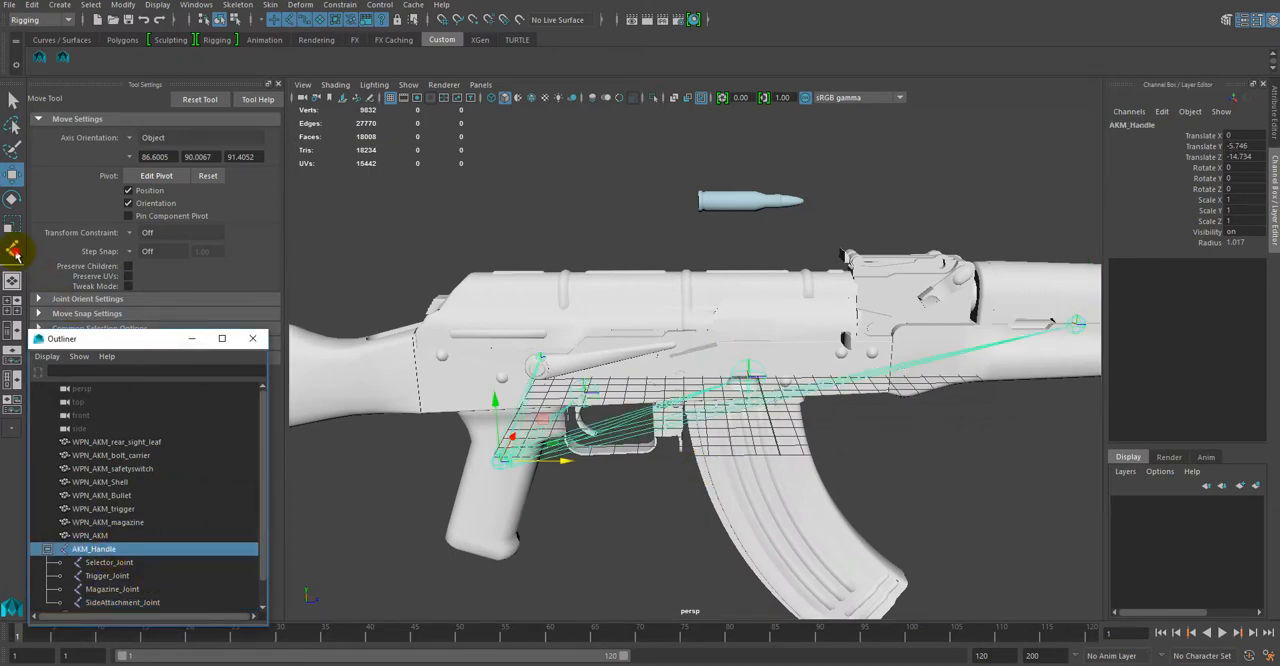
left_click(104, 550)
left_click(602, 320)
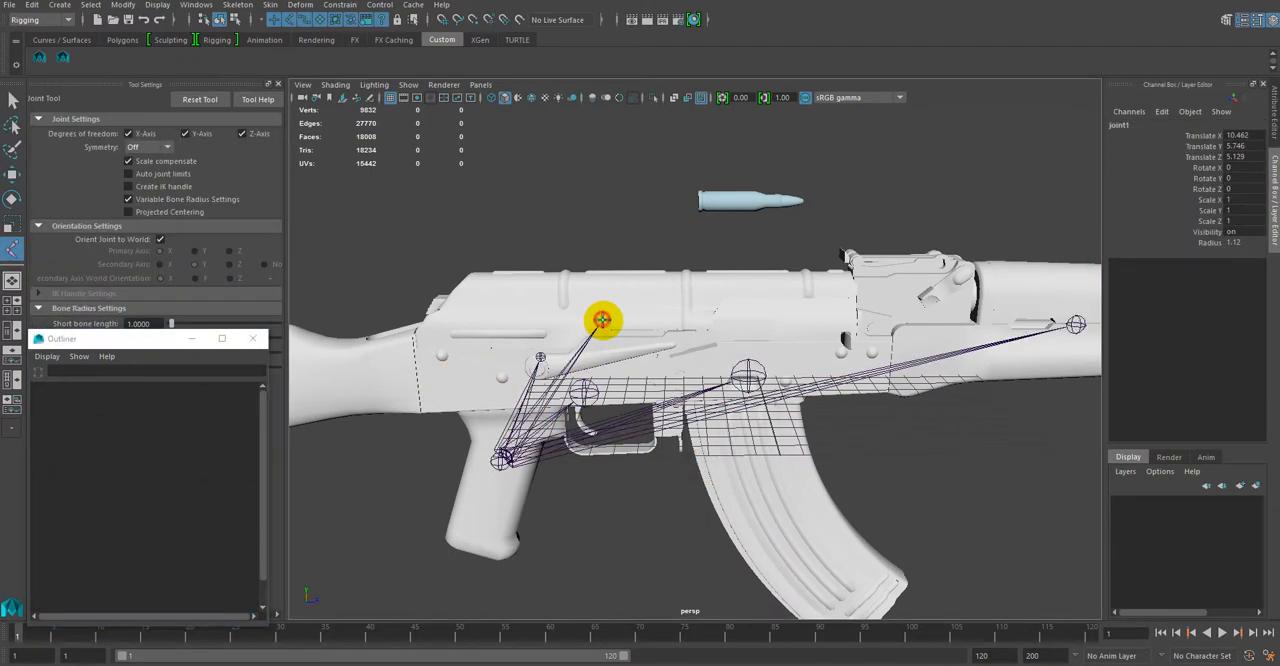
Step: Rename joint1, the new joint above the trigger, as BoltAttachment_Joint
scroll(129, 573, "down", 1)
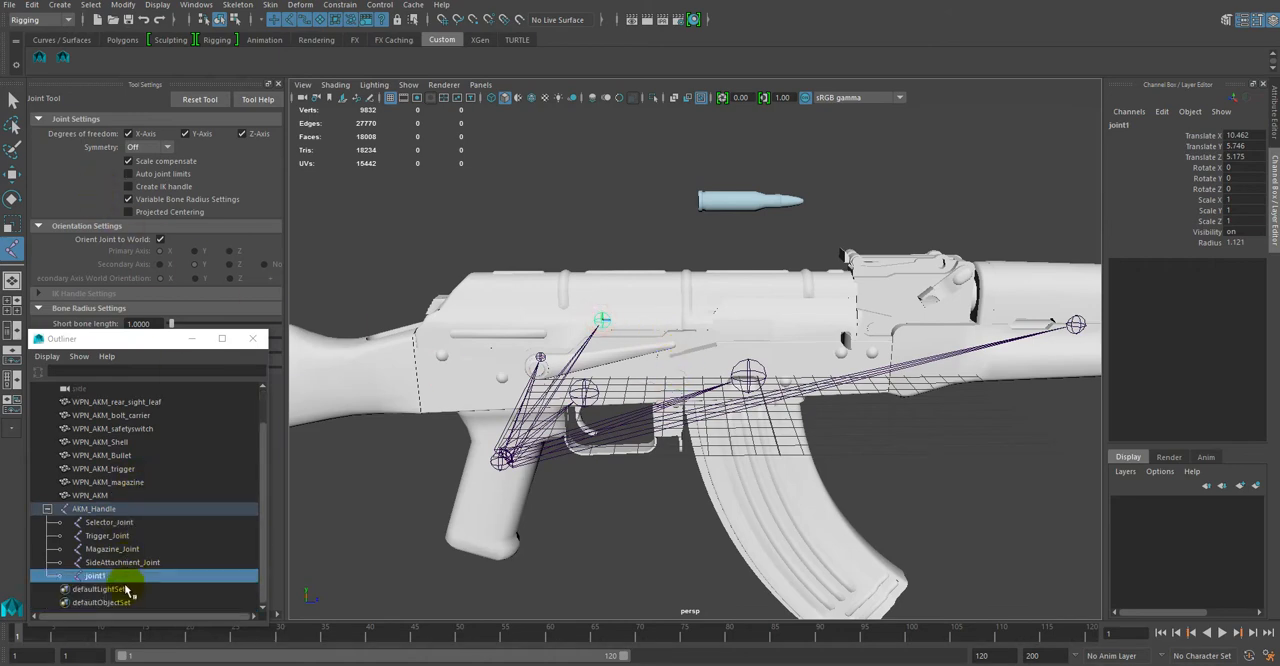
double_click(122, 577)
left_click_drag(124, 576, 80, 578)
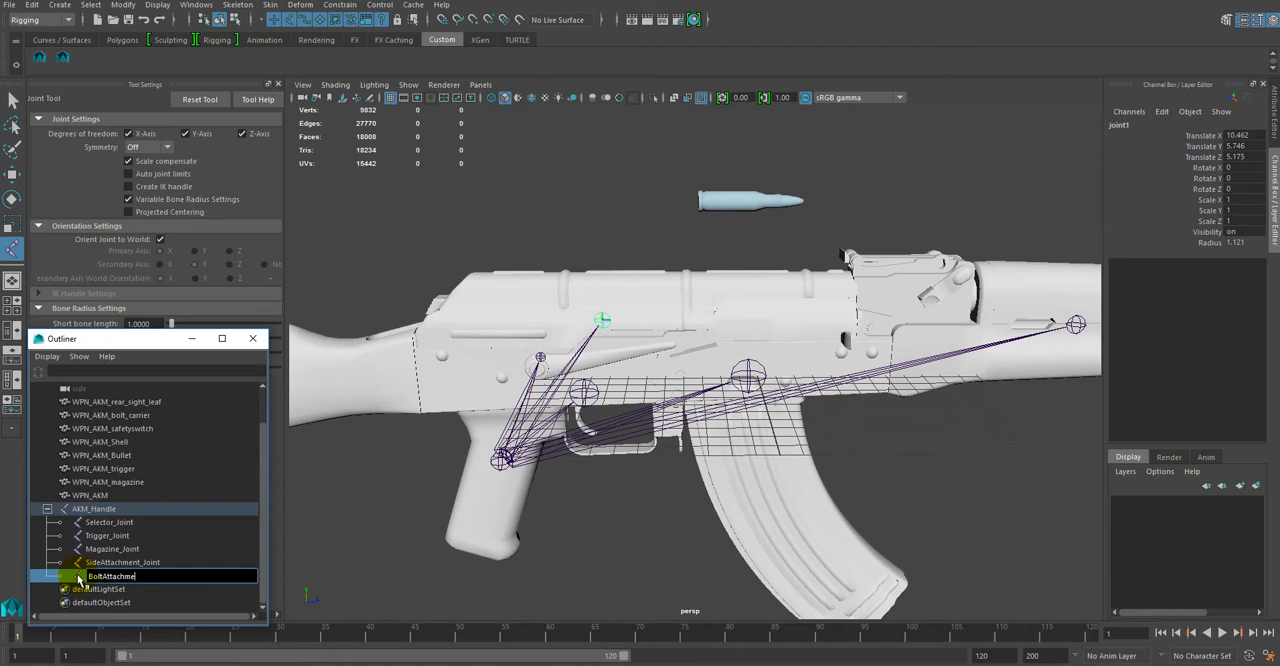
type("BoltAttachment_Joint")
key("Return")
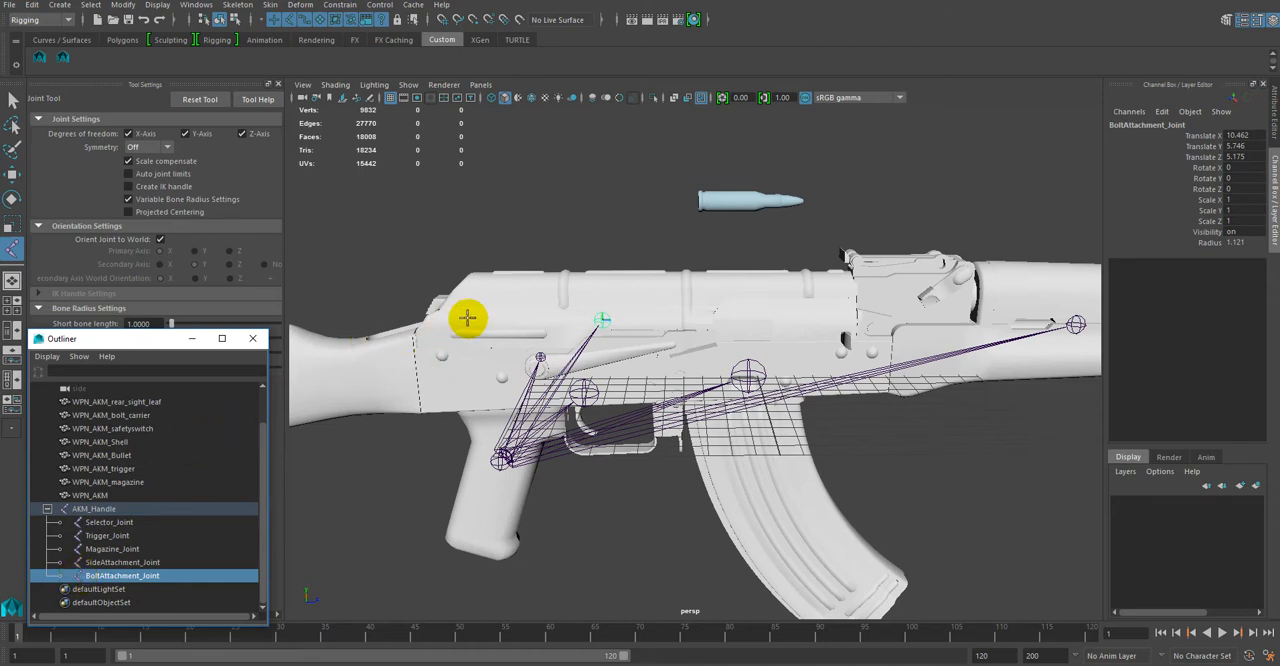
Step: Centre BoltAttachment_Joint on the rifle by setting its Translate X to 0
left_click(1236, 137)
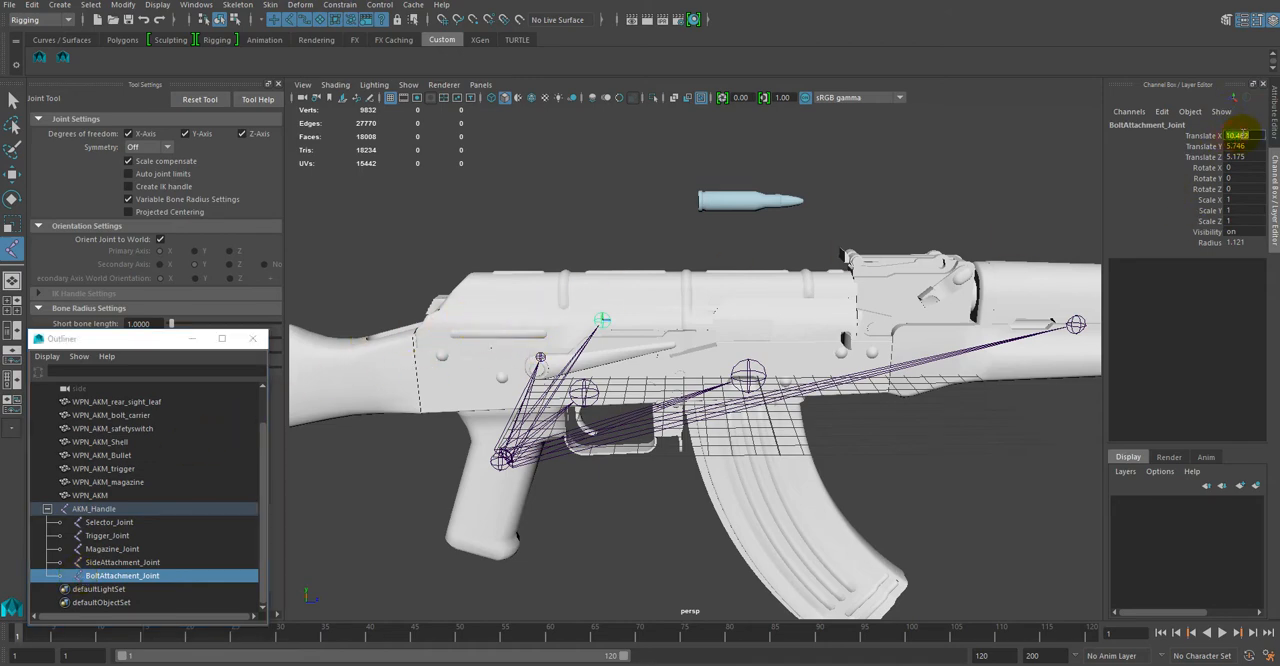
type("0")
key("Return")
left_click_drag(683, 269, 749, 334, "alt")
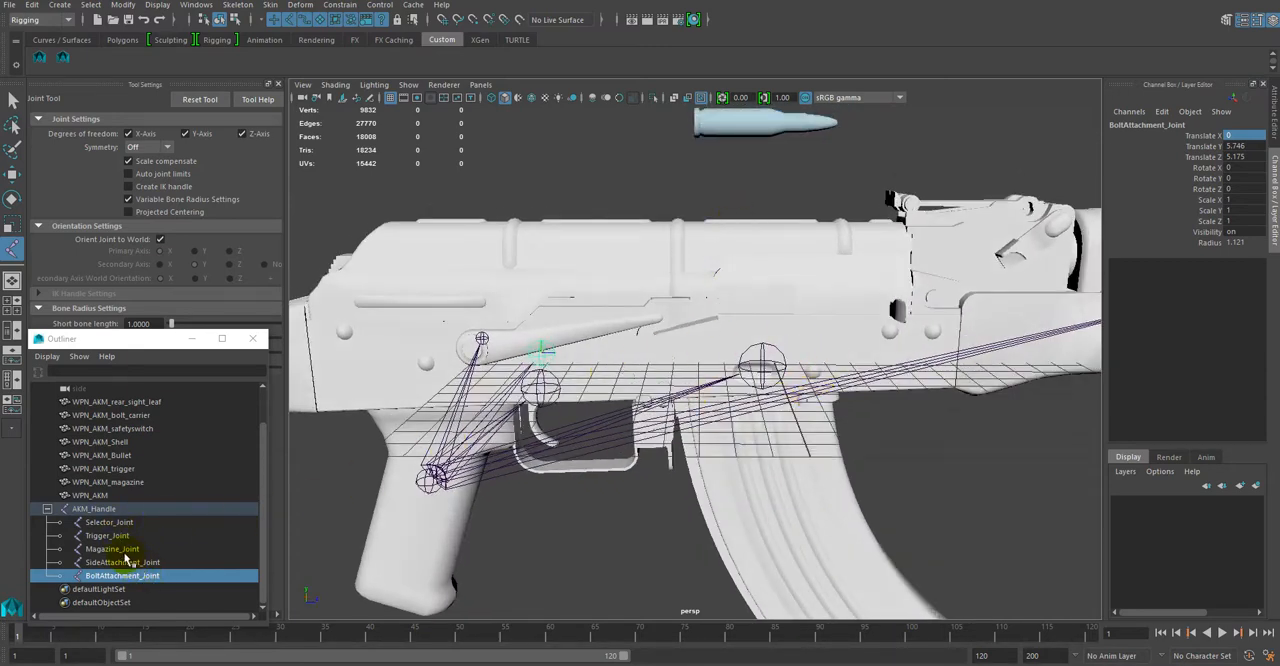
left_click(90, 510)
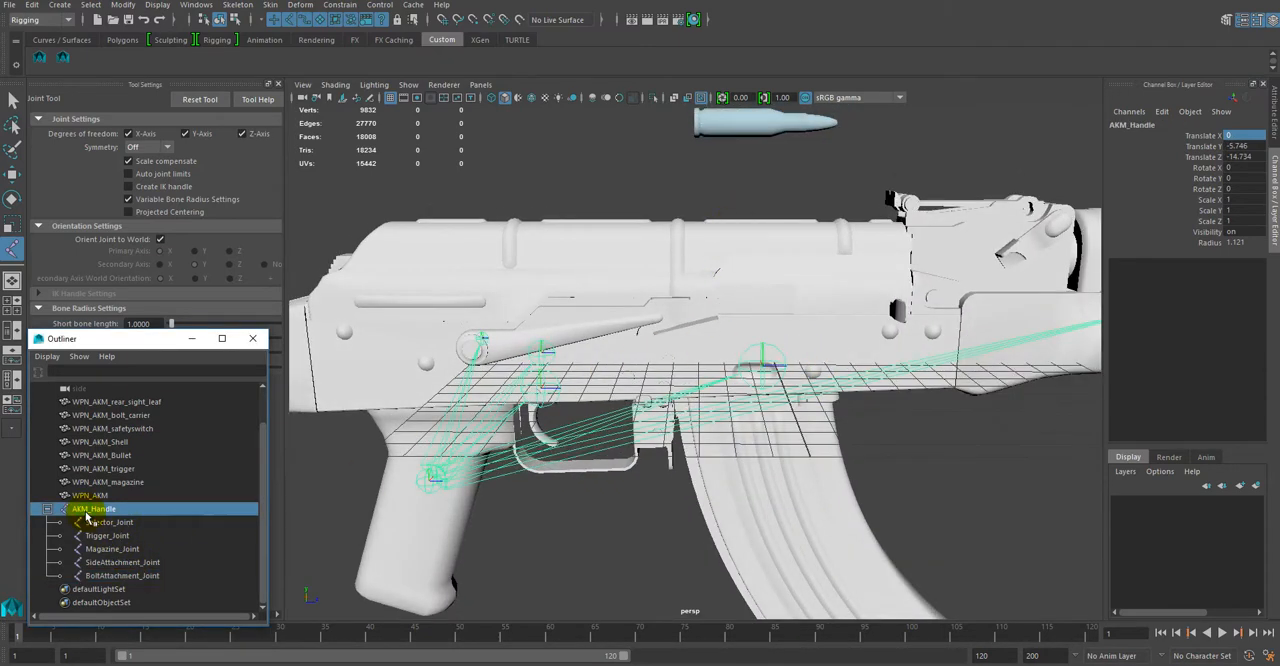
left_click(122, 576)
left_click(122, 563)
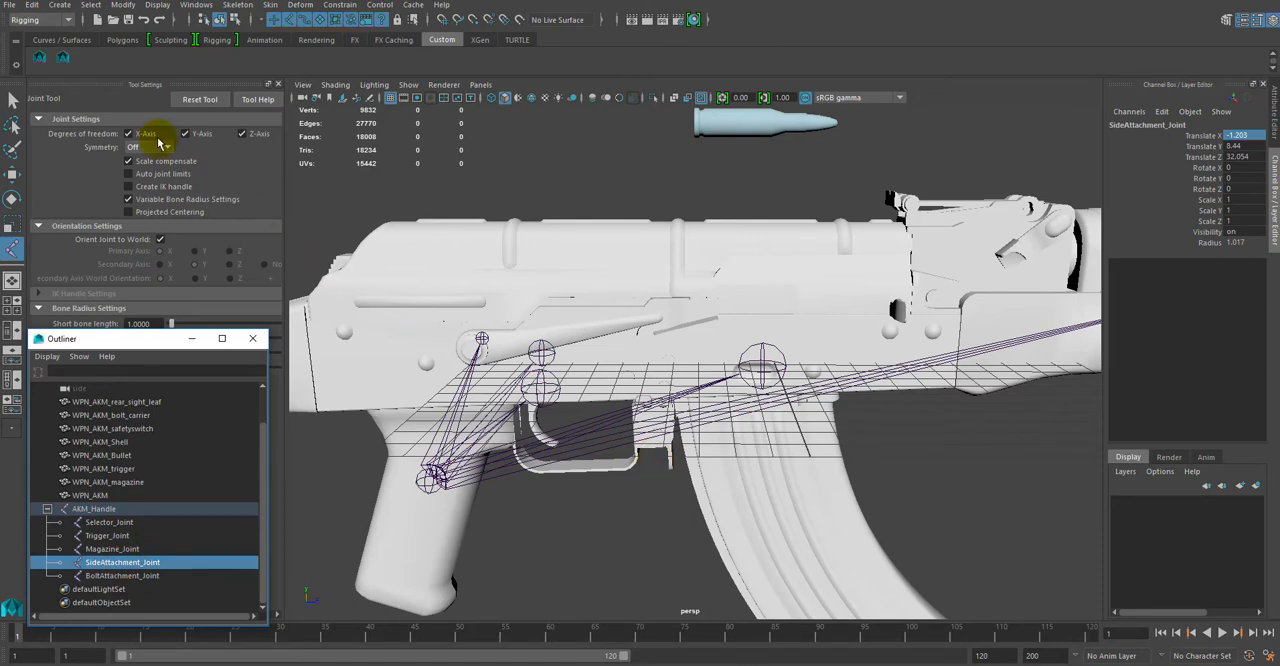
Step: Switch to the full side view and display it in wireframe with X-Ray Joints enabled
key("space")
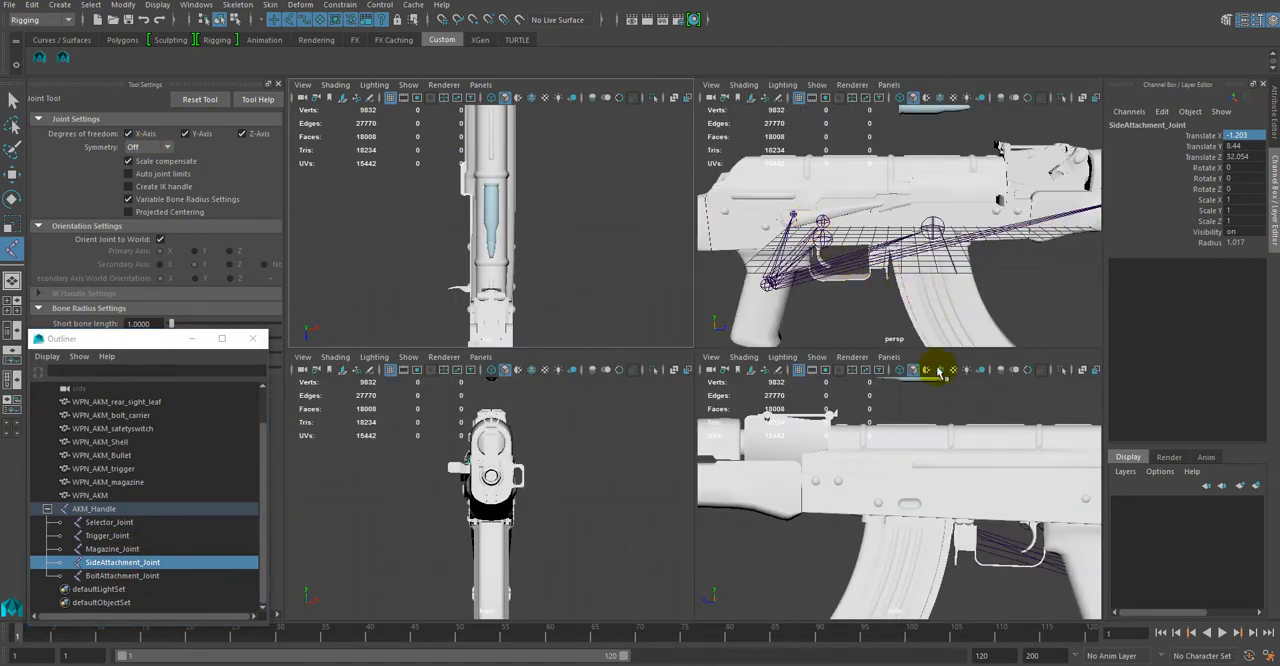
key("space")
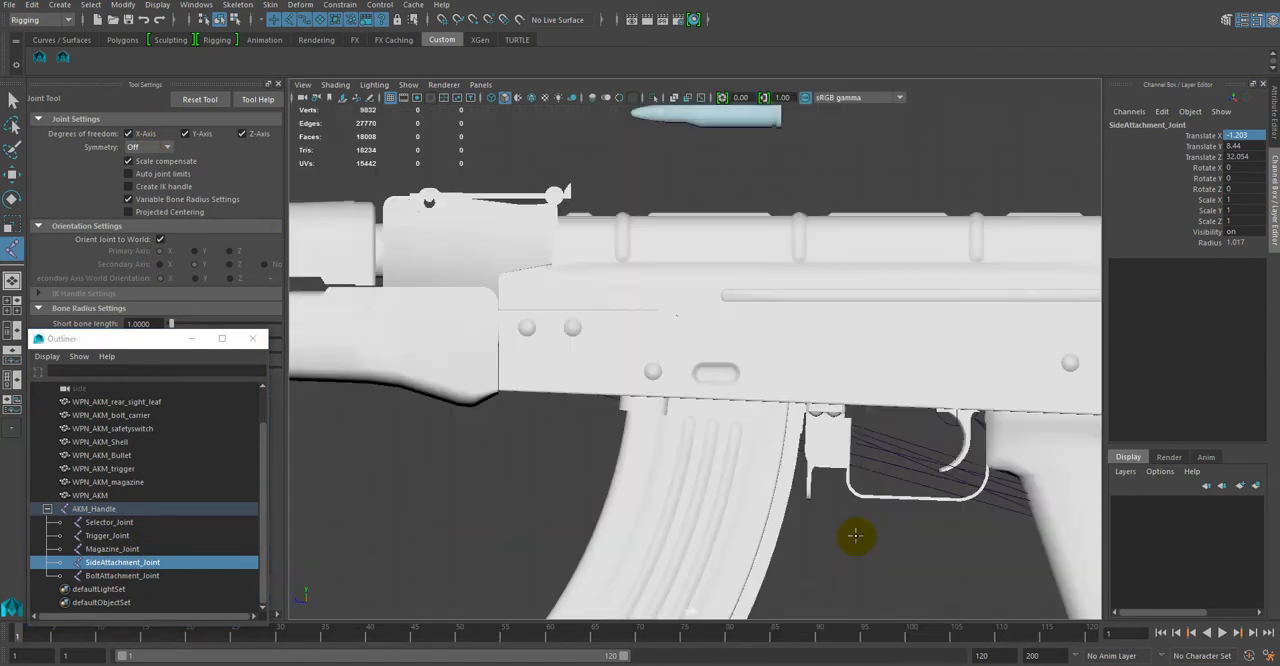
left_click(335, 85)
left_click(335, 85)
left_click(335, 85)
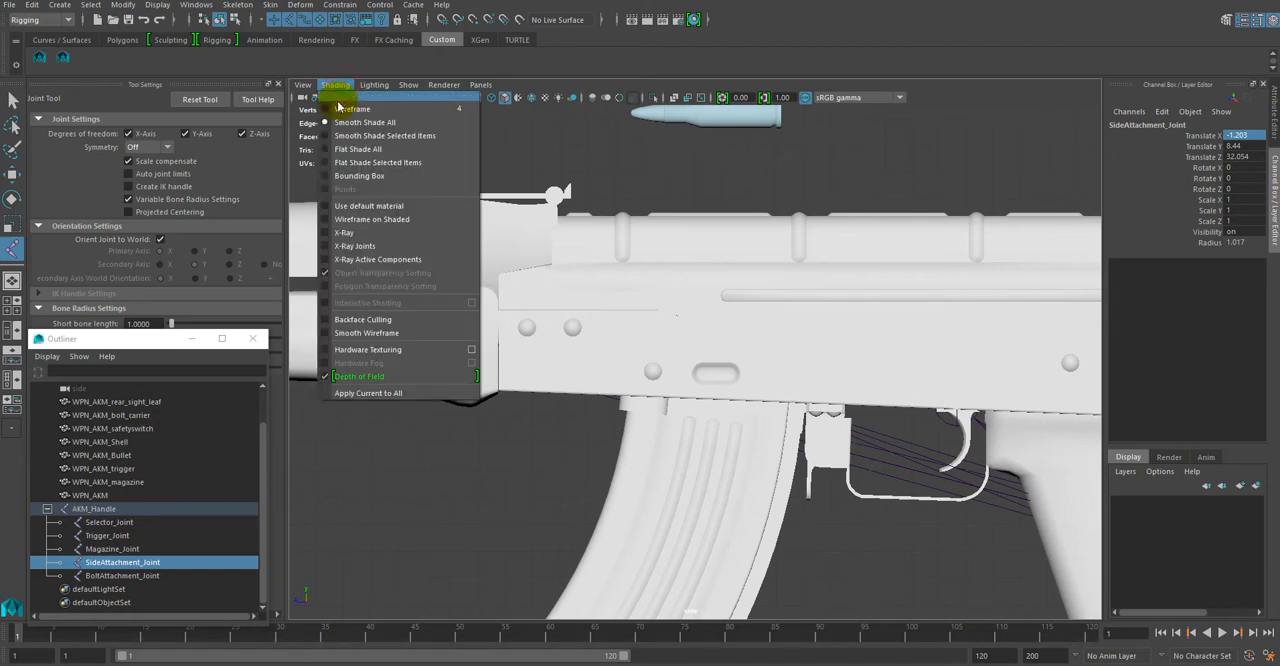
left_click(337, 99)
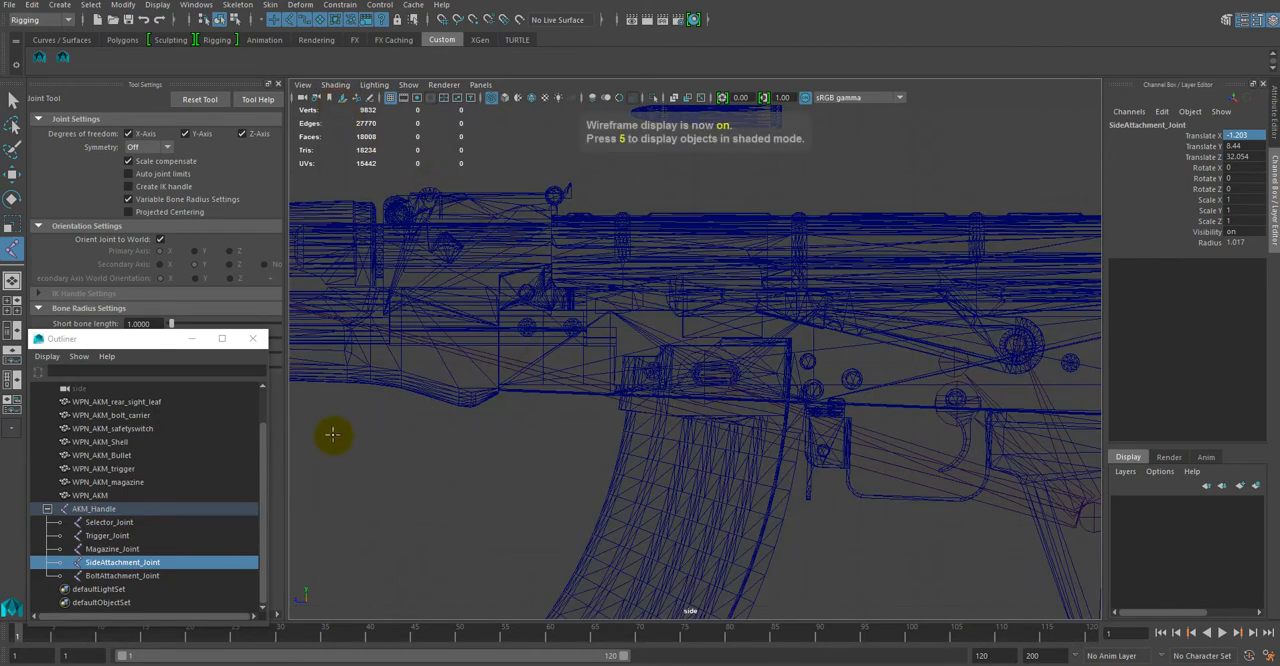
left_click(335, 85)
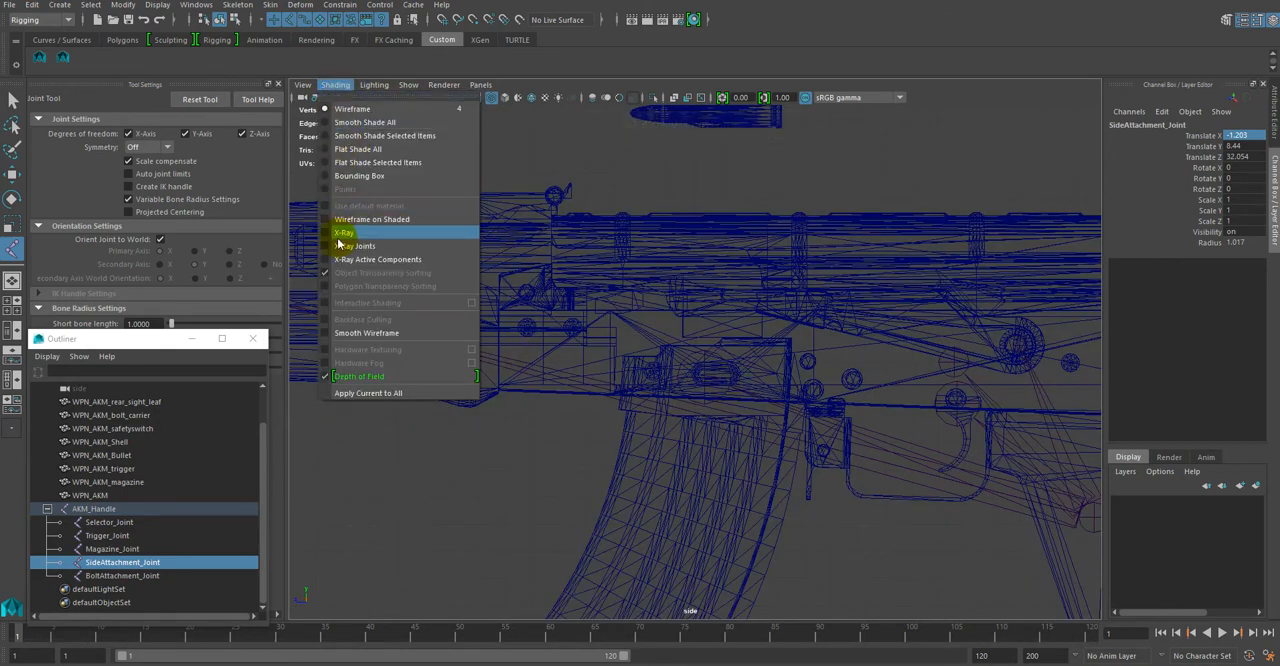
left_click(330, 248)
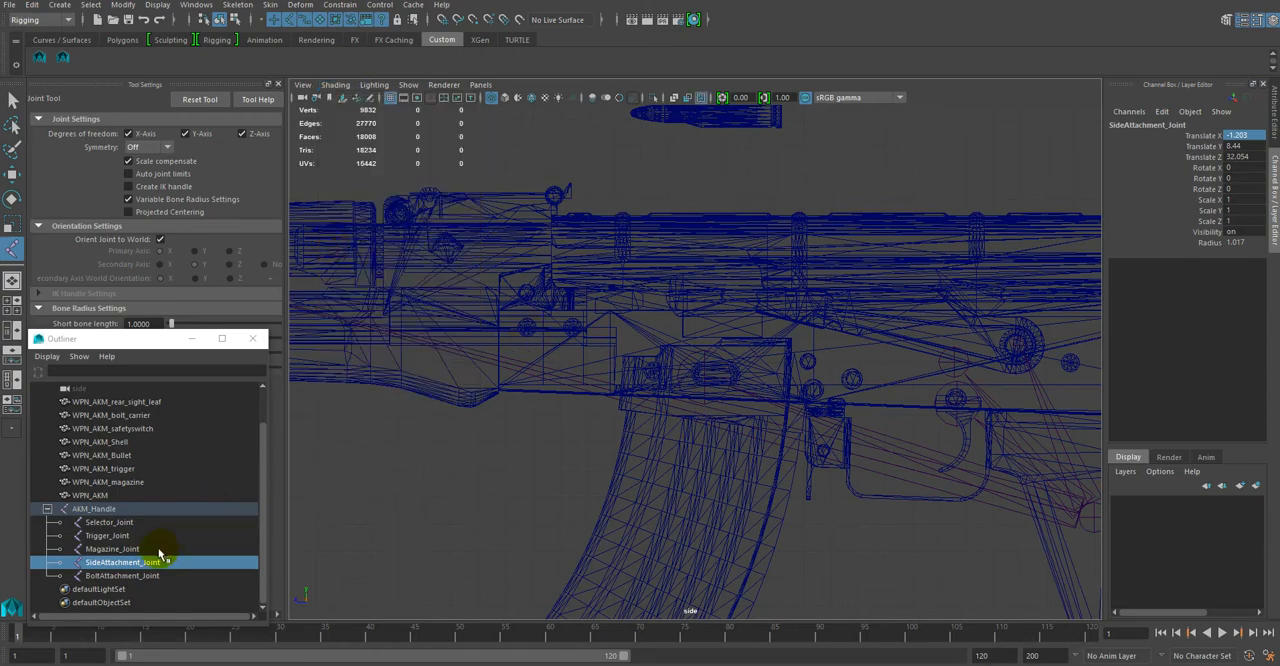
Step: Frame Selector_Joint in the side view and examine its alignment with the safety selector's round pivot
left_click(110, 522)
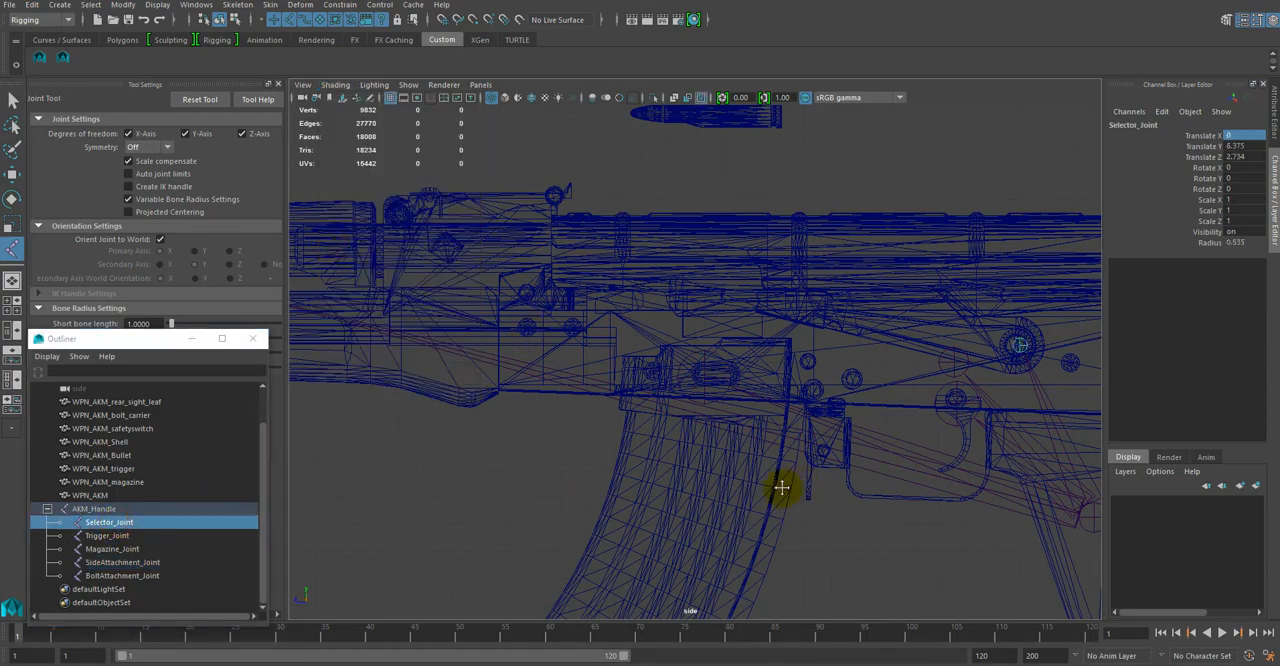
key("f")
scroll(819, 538, "up", 10)
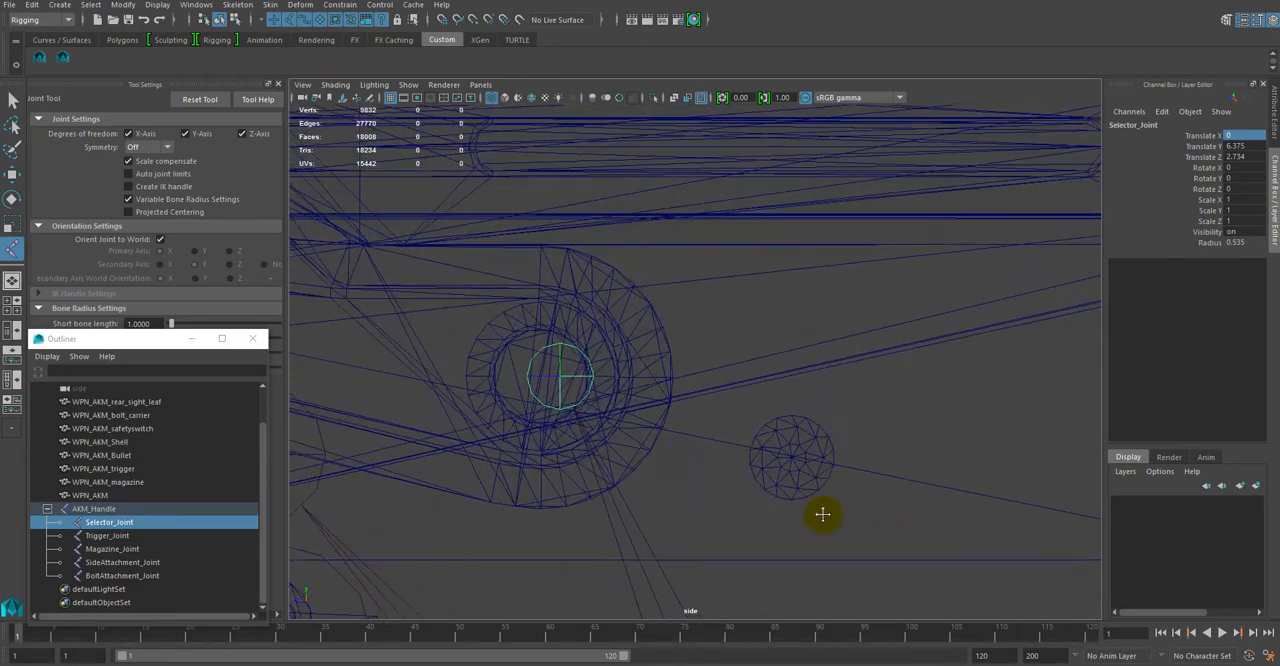
middle_click_drag(852, 515, 891, 517, "alt")
right_click_drag(891, 517, 931, 557, "alt")
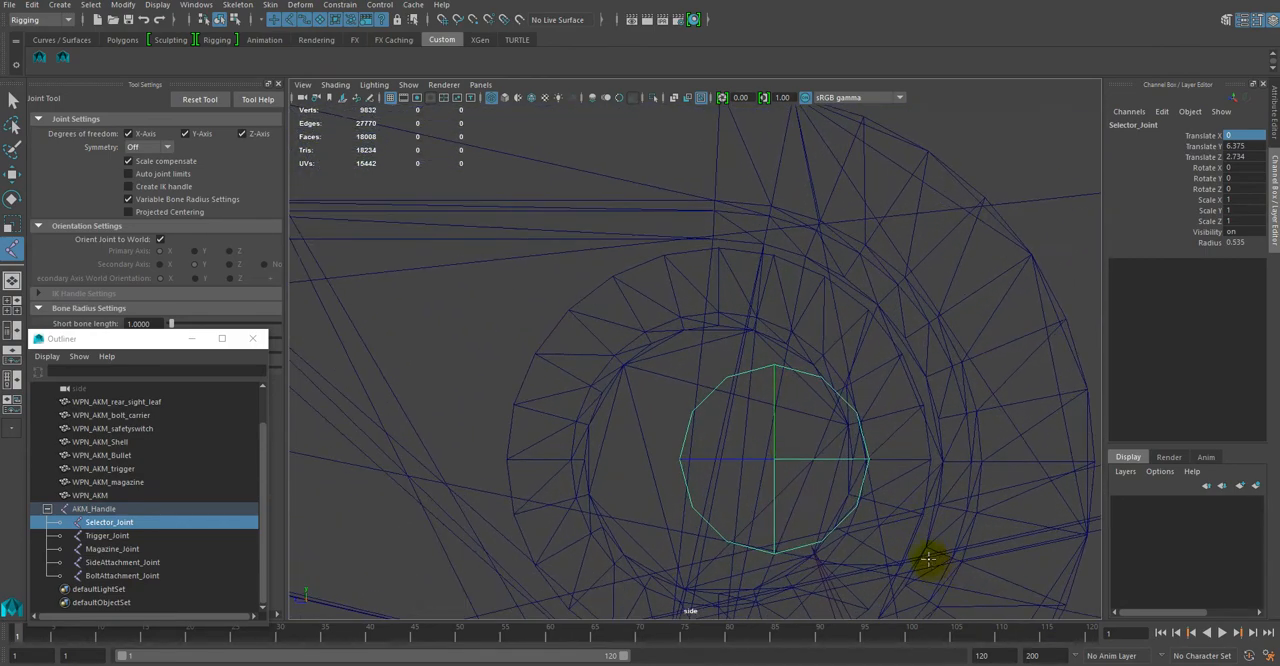
middle_click_drag(931, 557, 925, 524, "alt")
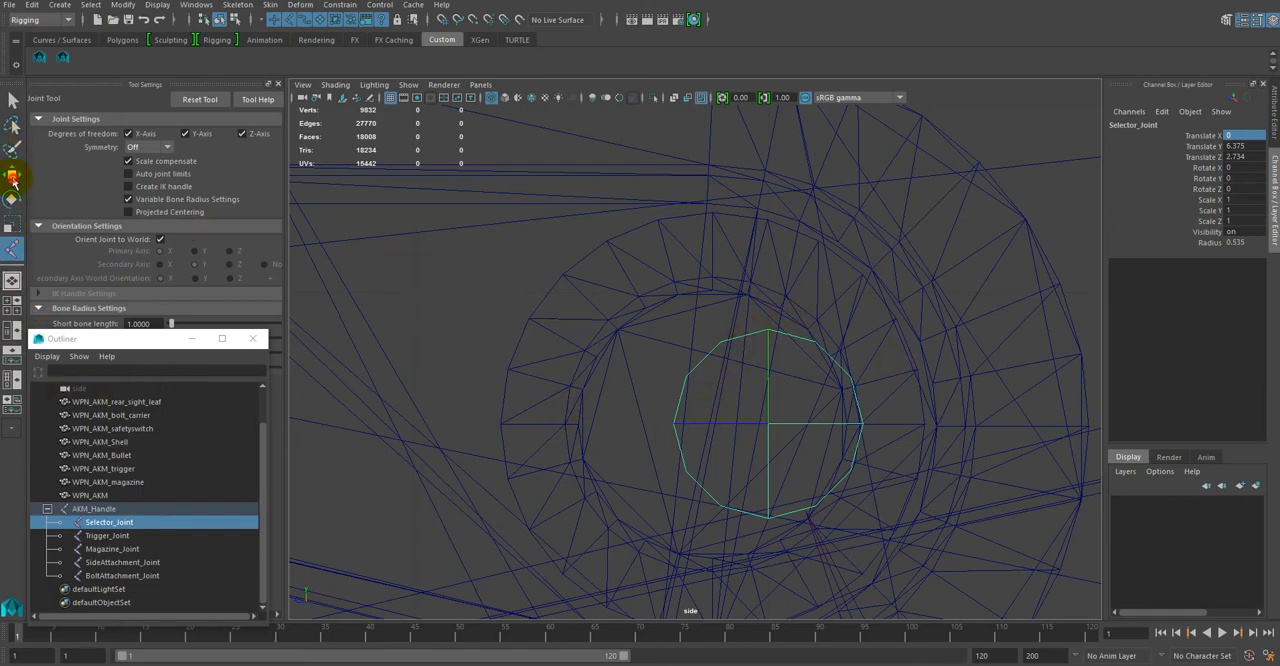
left_click(13, 179)
scroll(763, 480, "down", 12)
scroll(715, 402, "up", 1)
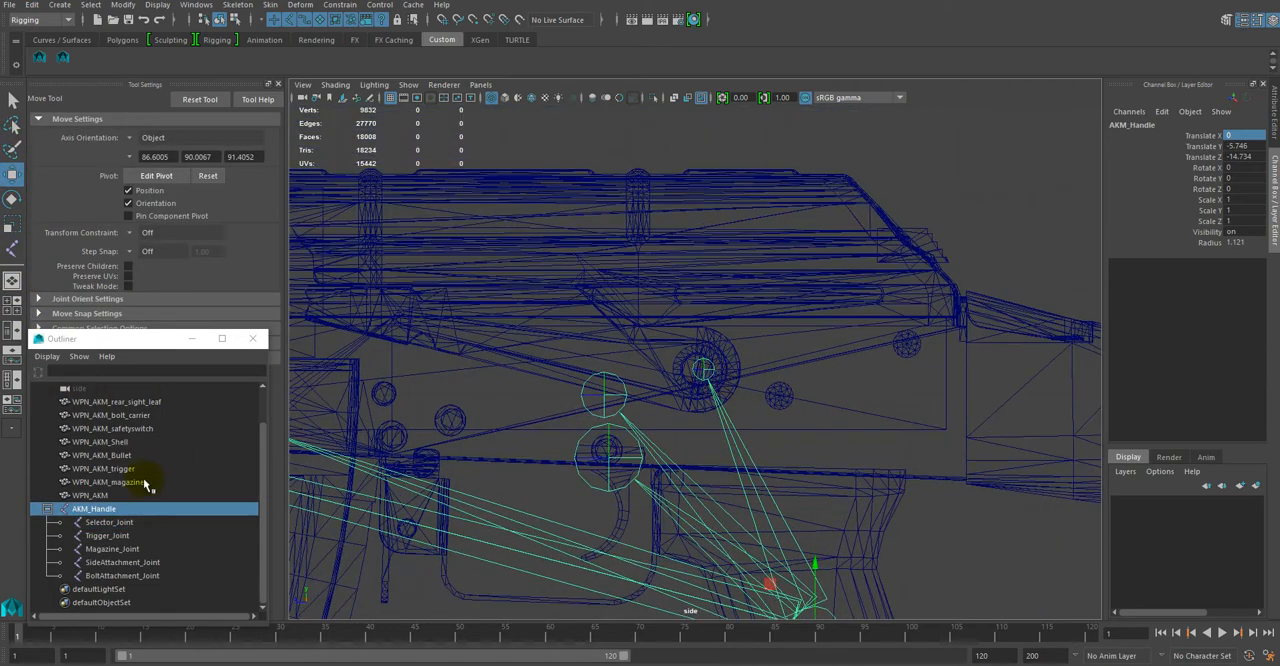
Step: Move Selector_Joint along Z to about 2.893 to centre it on the safety selector's round pivot
left_click(110, 522)
scroll(708, 405, "up", 5)
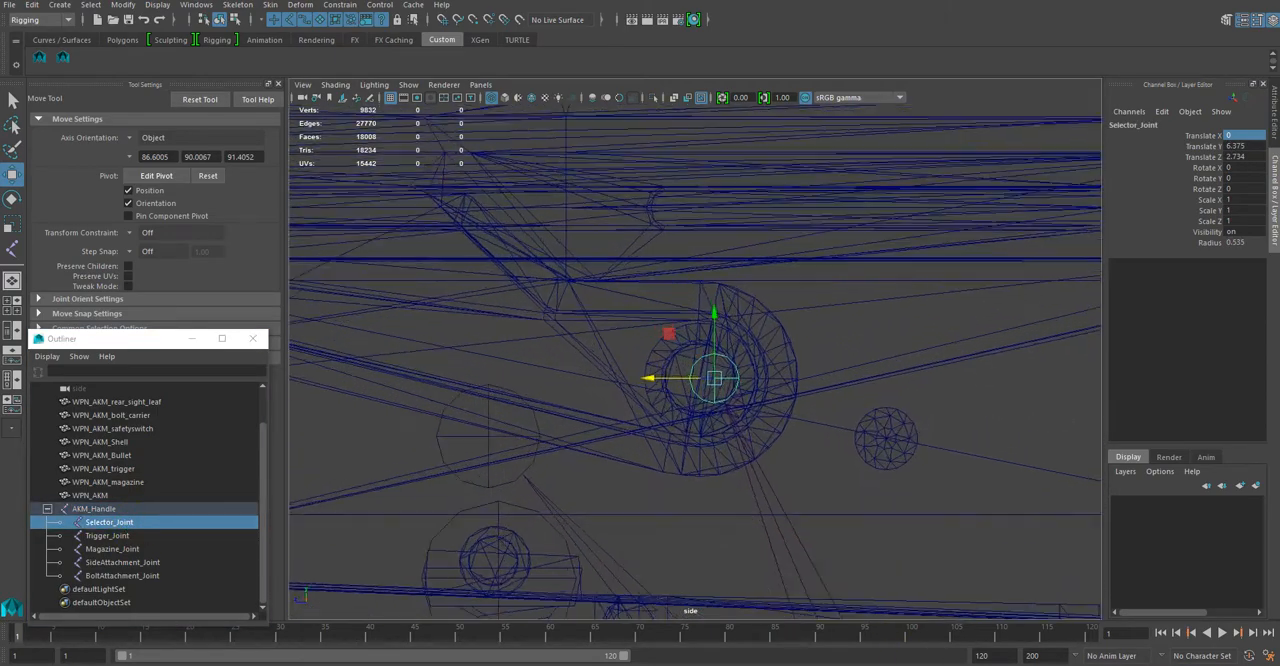
scroll(697, 366, "up", 3)
left_click_drag(716, 431, 654, 421)
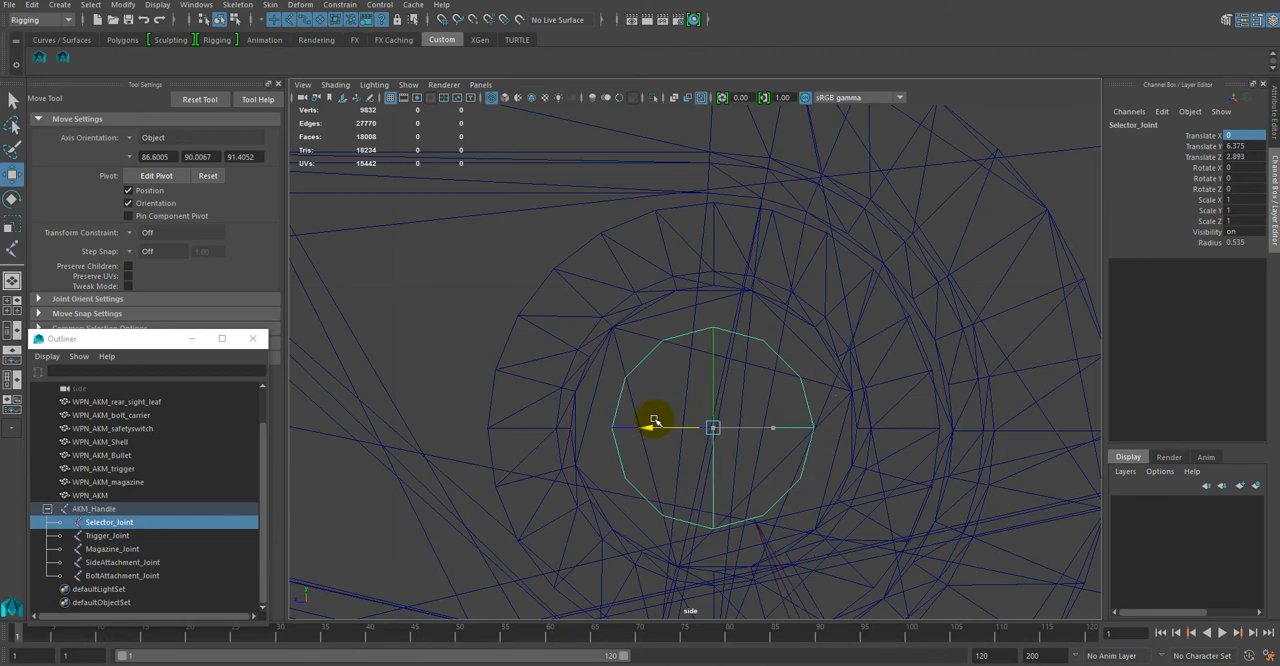
scroll(833, 531, "up", 3)
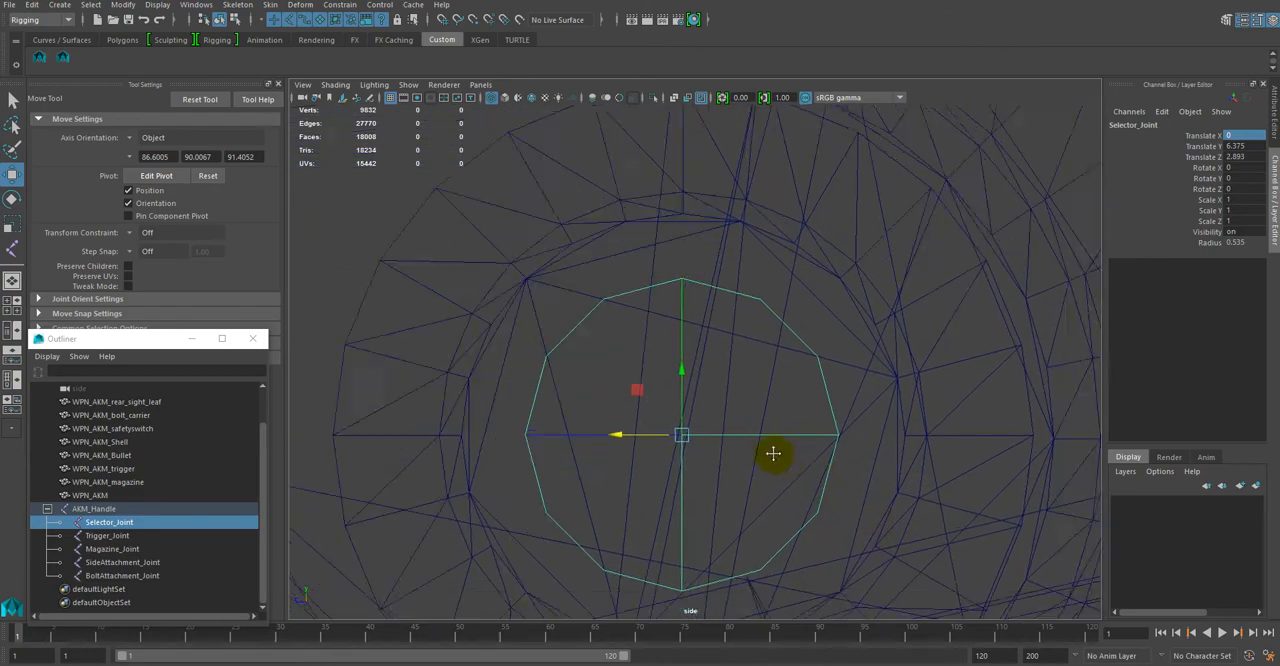
scroll(674, 400, "up", 1)
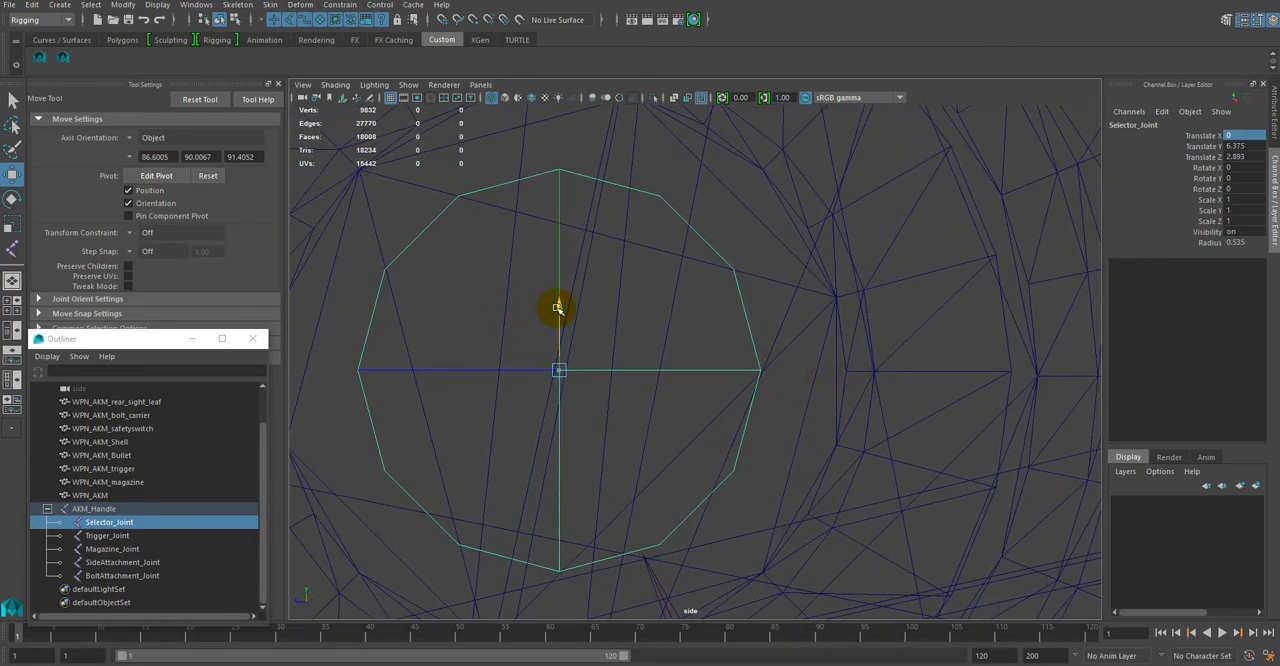
scroll(557, 308, "down", 5)
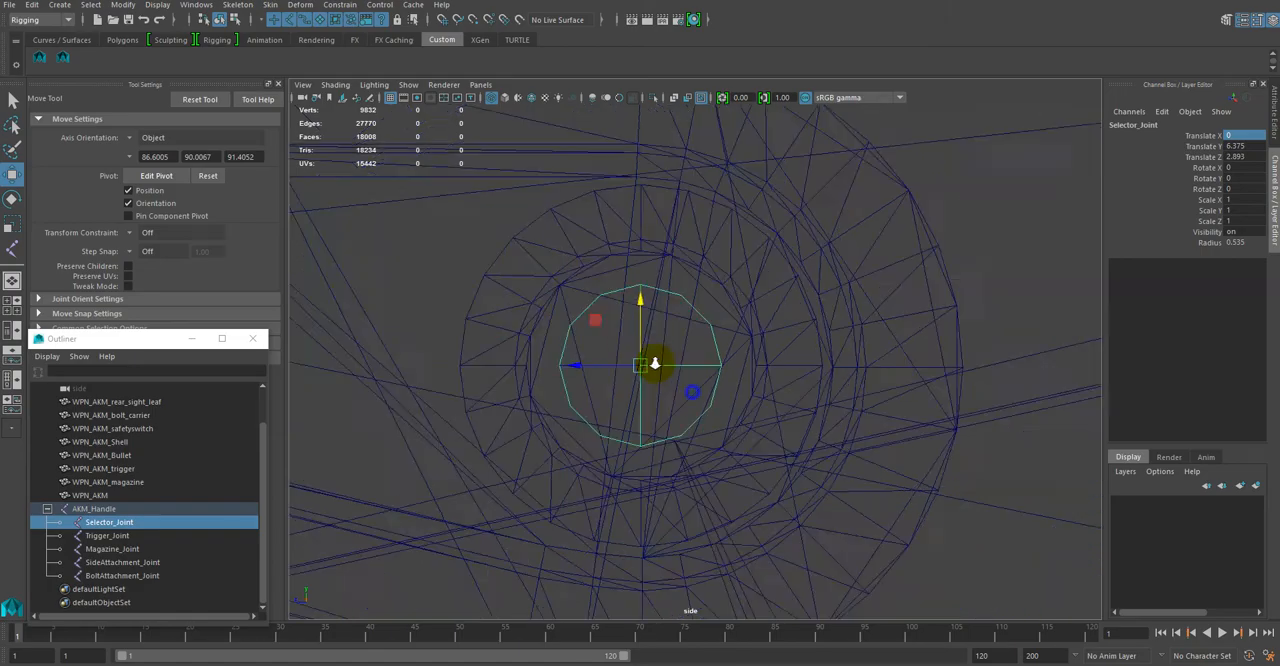
scroll(600, 309, "down", 2)
scroll(729, 386, "up", 7)
scroll(674, 349, "down", 3)
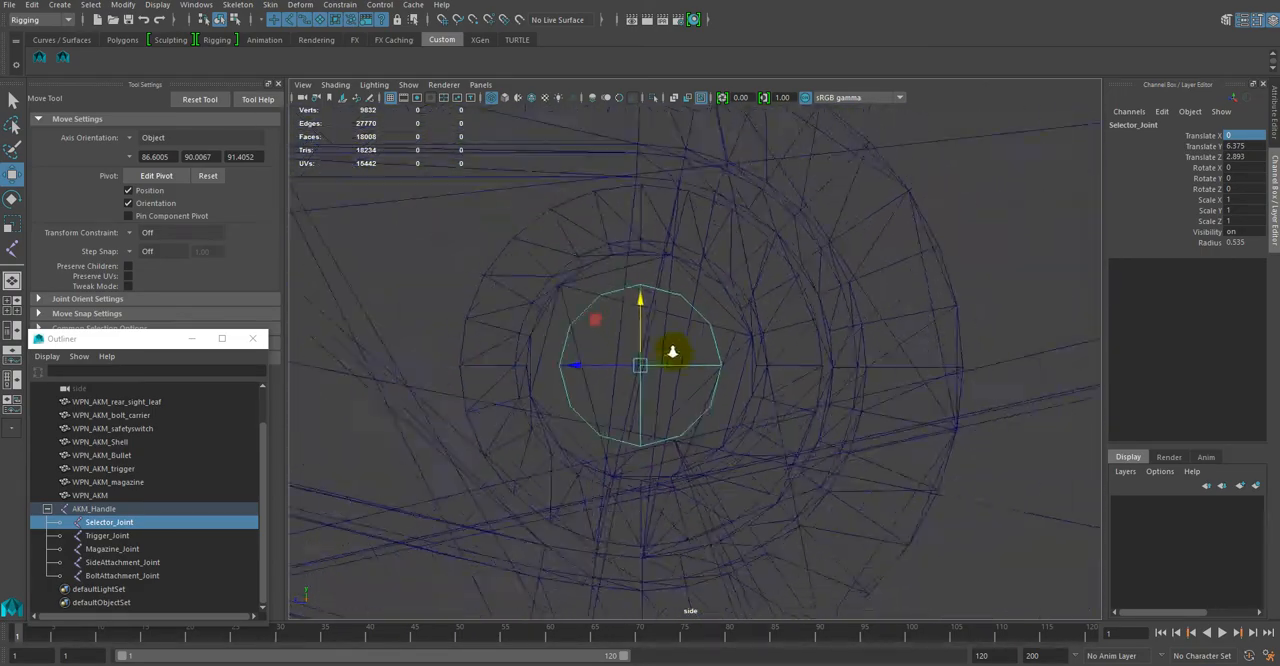
scroll(686, 362, "up", 1)
scroll(831, 434, "up", 3)
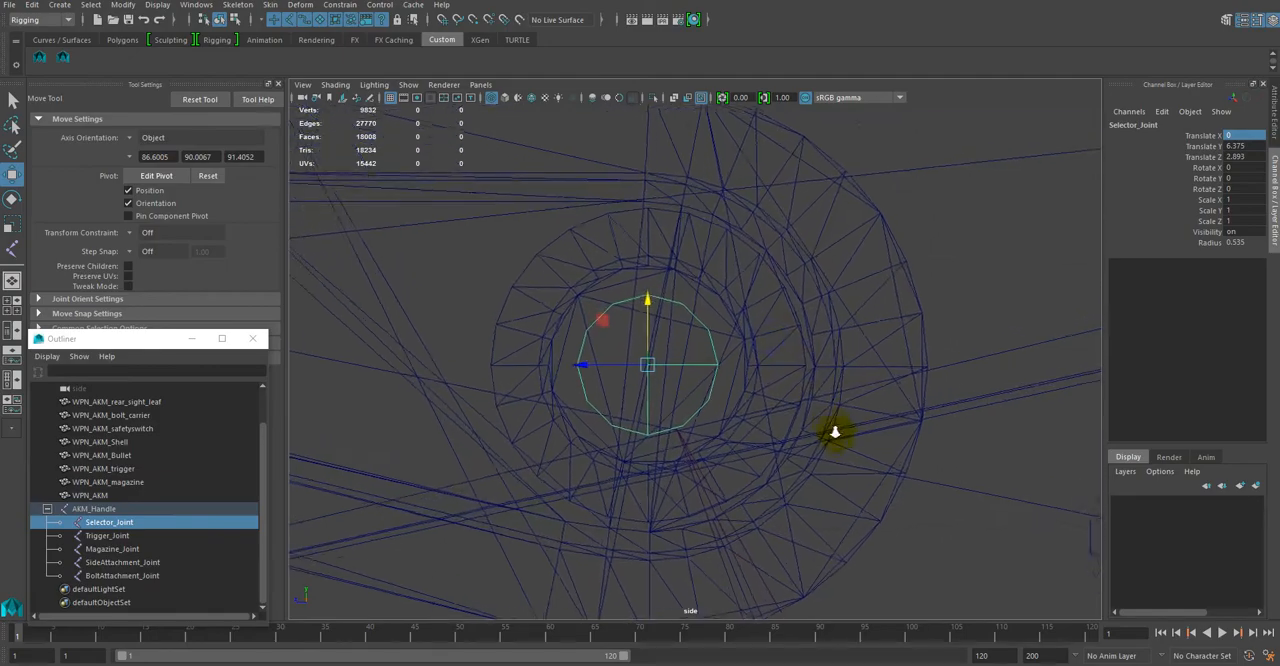
Step: Move Trigger_Joint onto the centre of the trigger's round pivot pin
scroll(809, 429, "down", 5)
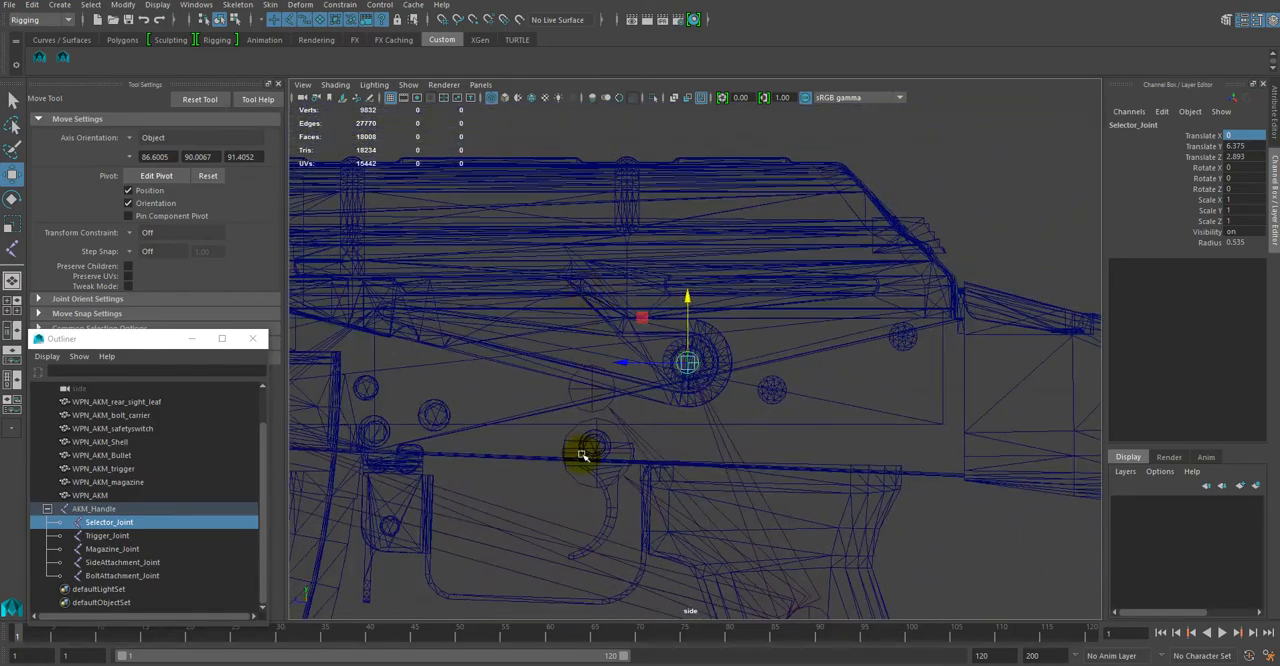
scroll(628, 411, "up", 3)
scroll(860, 514, "up", 5)
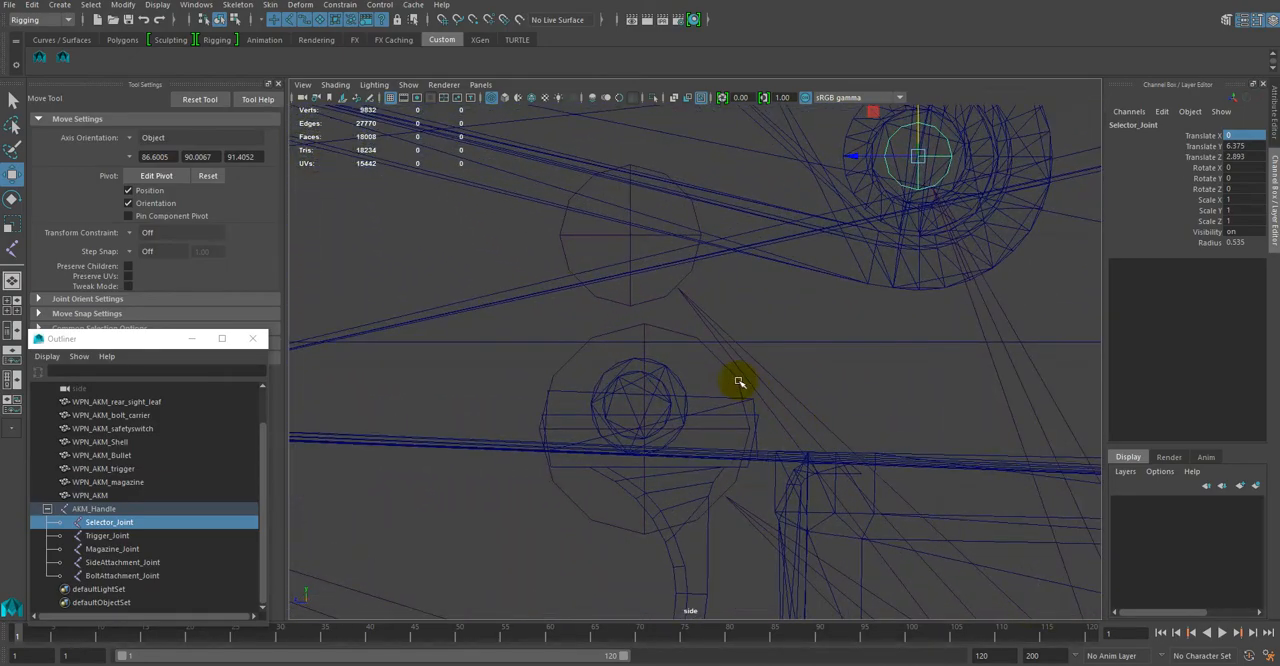
left_click(737, 380)
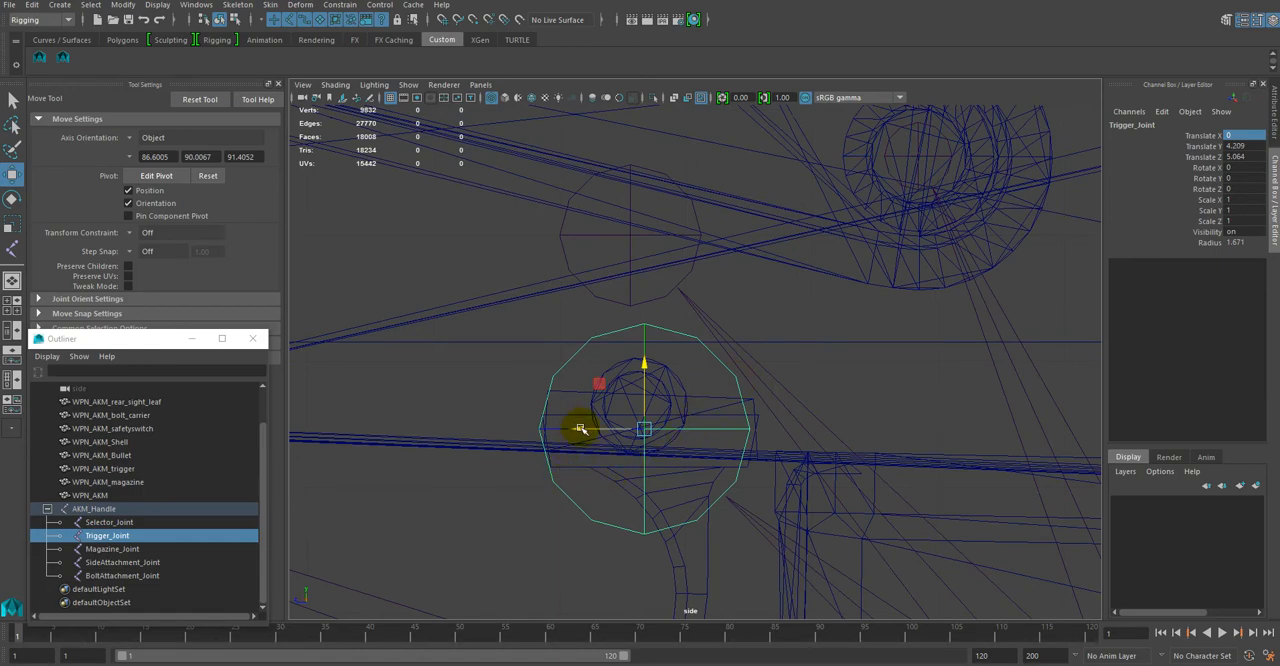
left_click_drag(580, 429, 658, 352)
right_click_drag(856, 436, 671, 325, "alt")
Step: Move BoltAttachment_Joint forward and up to the bolt carrier's height, at about Translate Y 9.314 and Translate Z 10.008
left_click(668, 328)
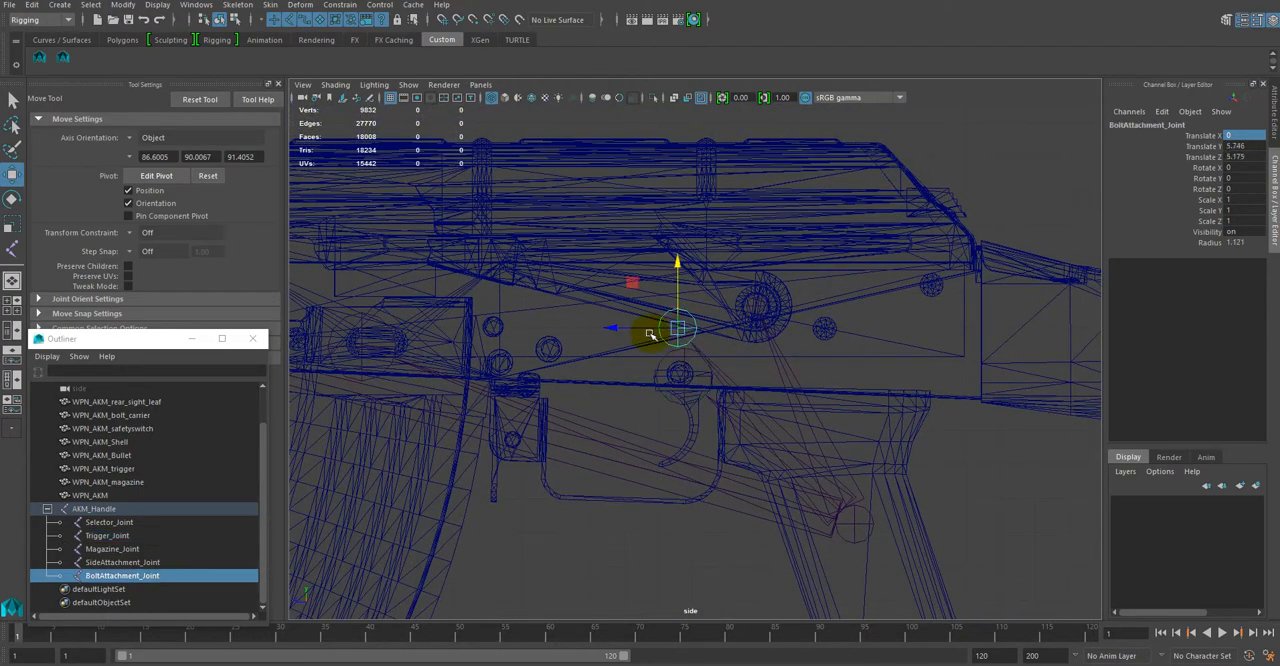
left_click_drag(641, 328, 478, 327)
right_click_drag(612, 290, 671, 328, "alt")
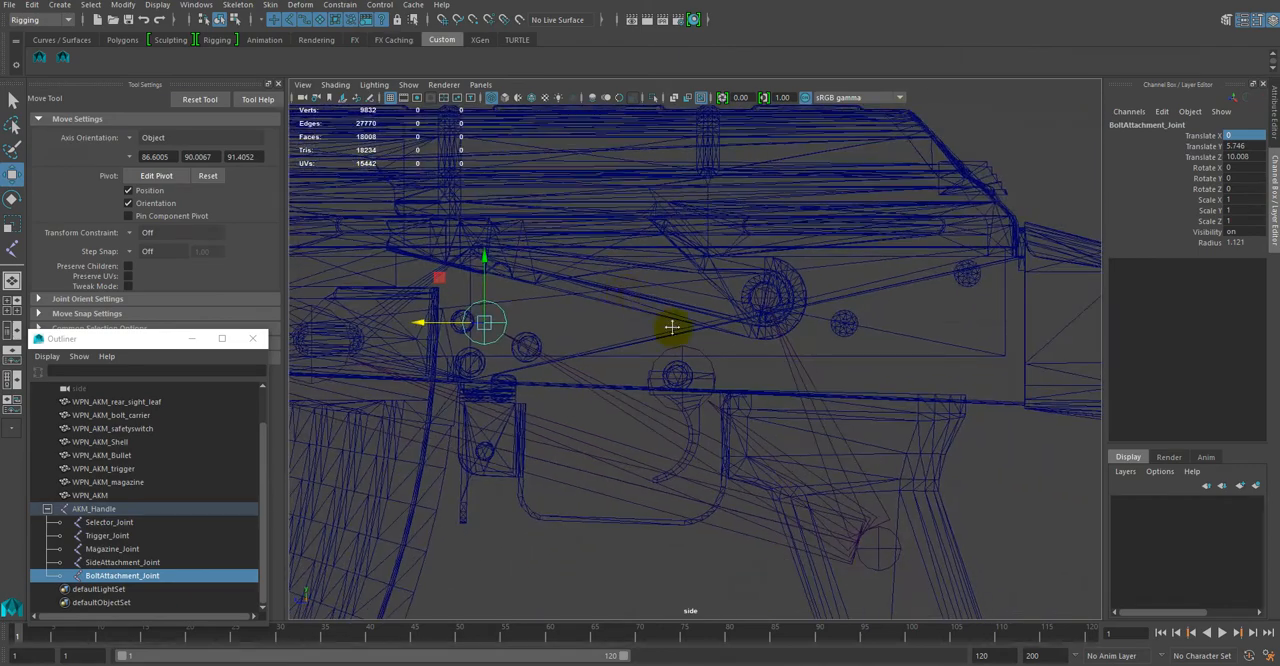
middle_click_drag(638, 305, 1016, 401, "alt")
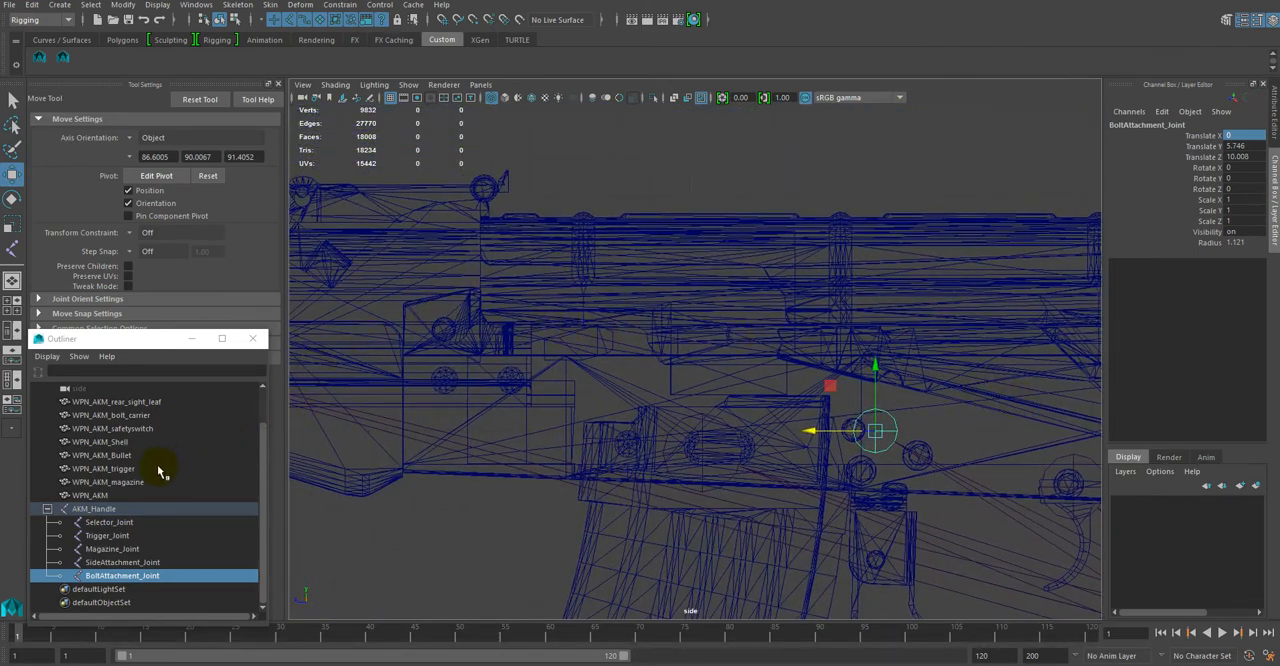
left_click(110, 415)
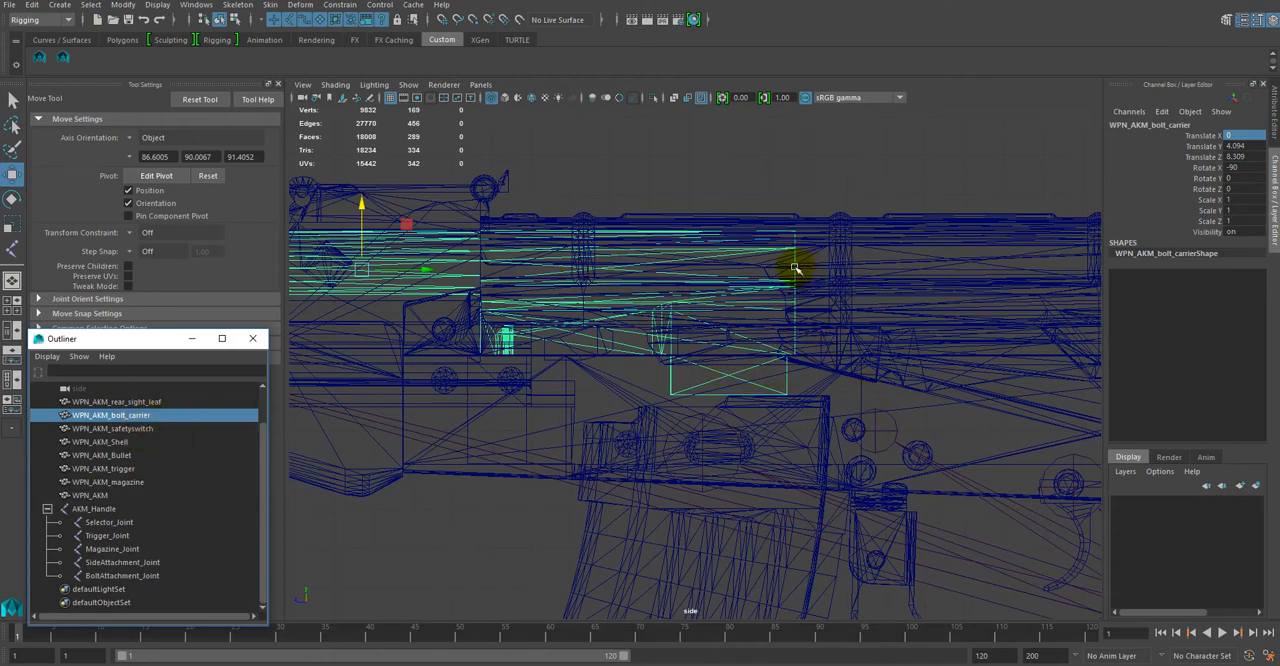
left_click(889, 420)
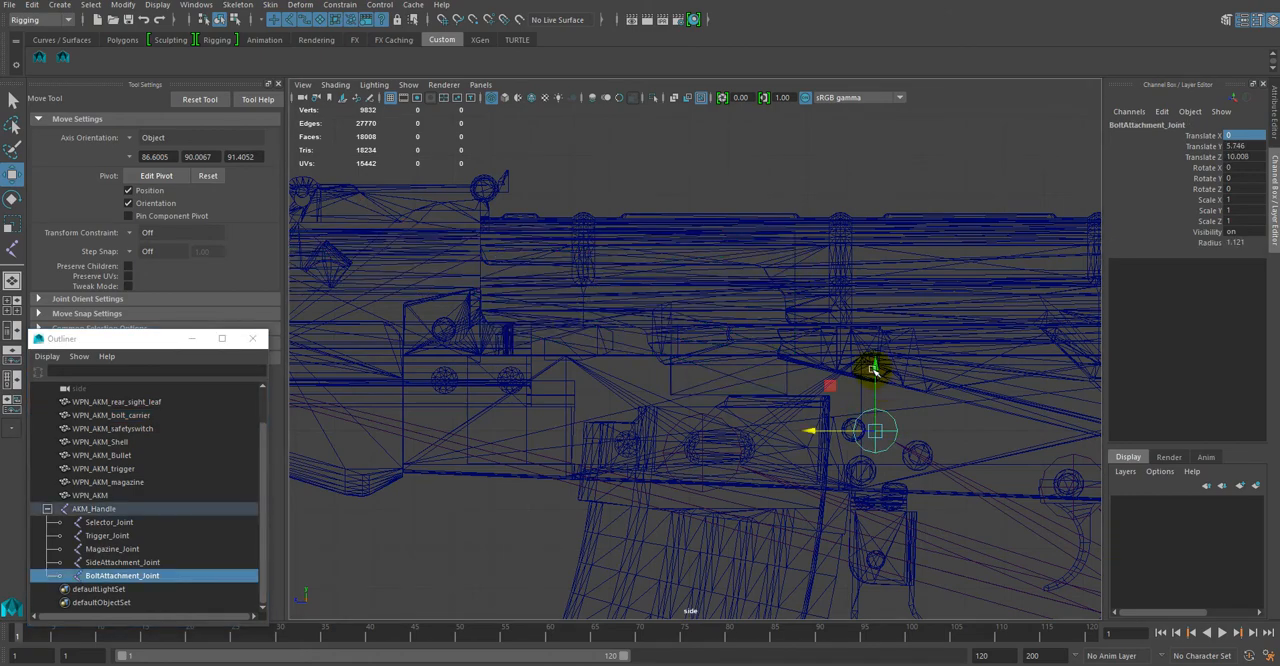
left_click_drag(873, 368, 870, 224)
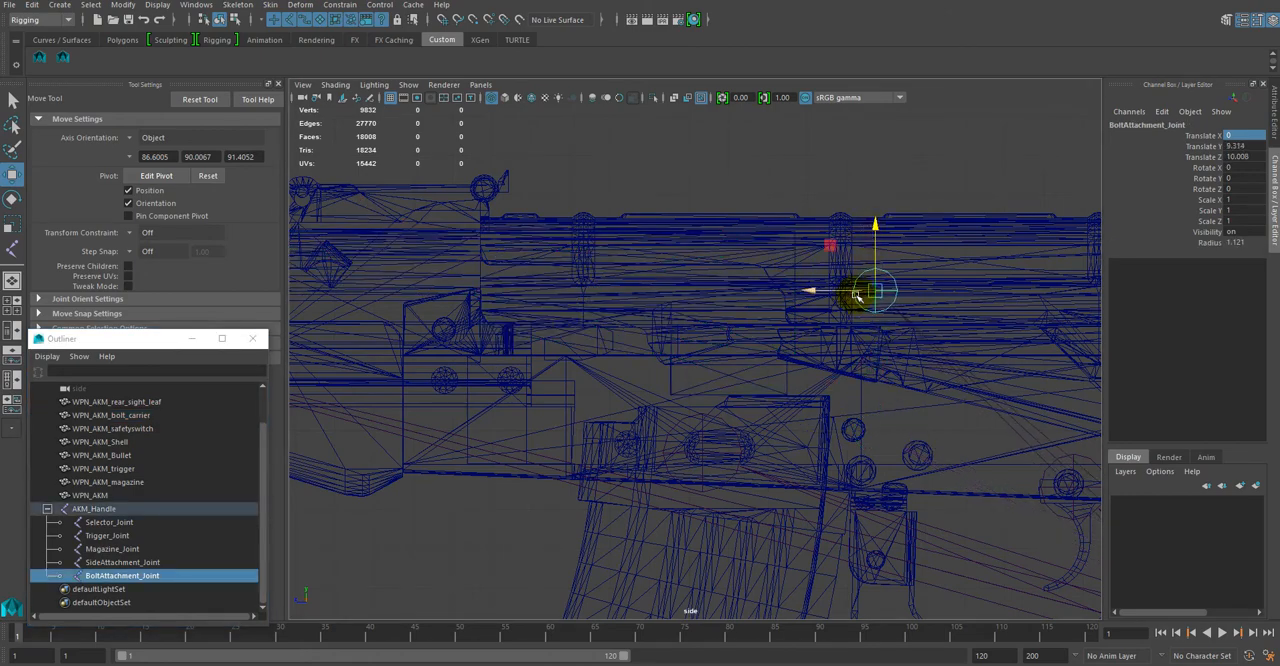
Step: Move BoltAttachment_Joint forward to the rear edge of WPN_AKM_bolt_carrier, at about Translate Z 12.054
right_click_drag(850, 280, 914, 409, "alt")
middle_click_drag(914, 409, 700, 514, "alt")
right_click_drag(700, 514, 760, 399, "alt")
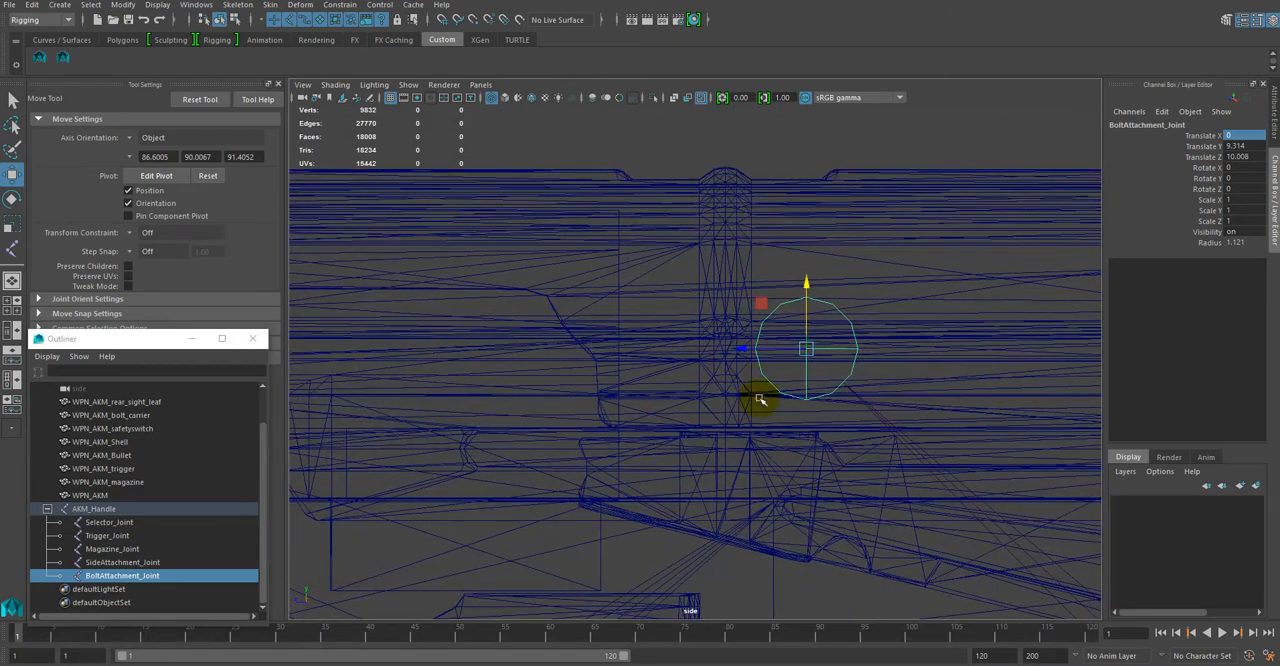
left_click_drag(742, 349, 633, 343)
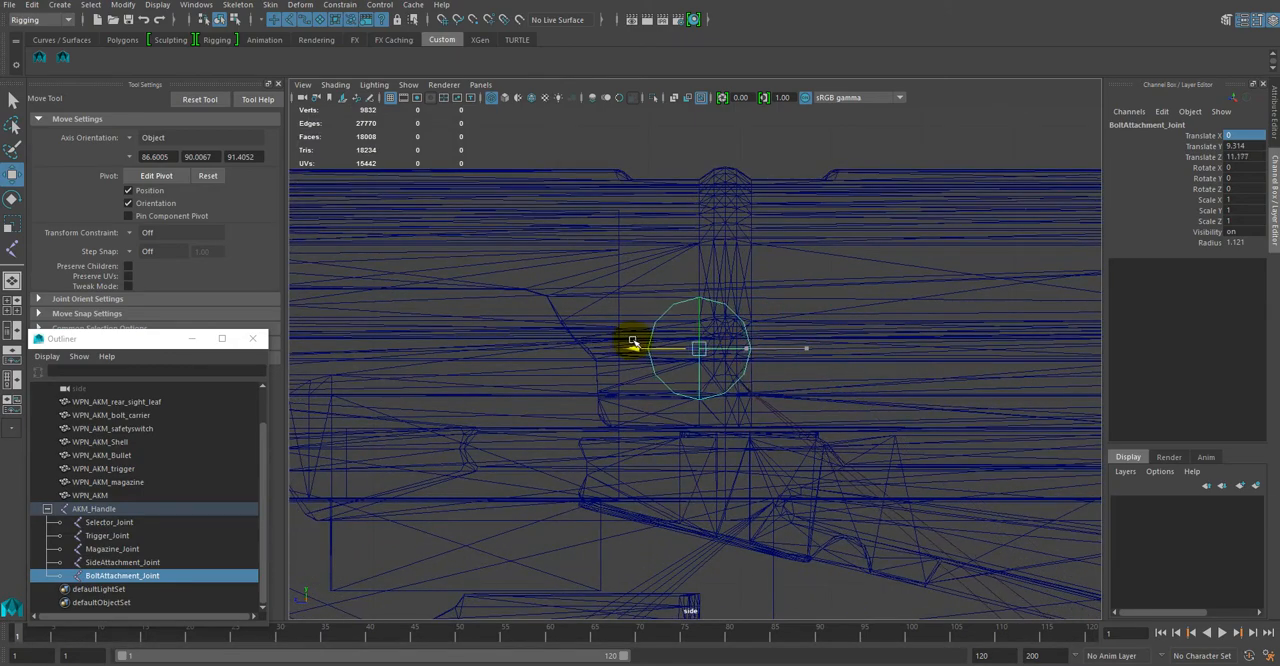
left_click(133, 416)
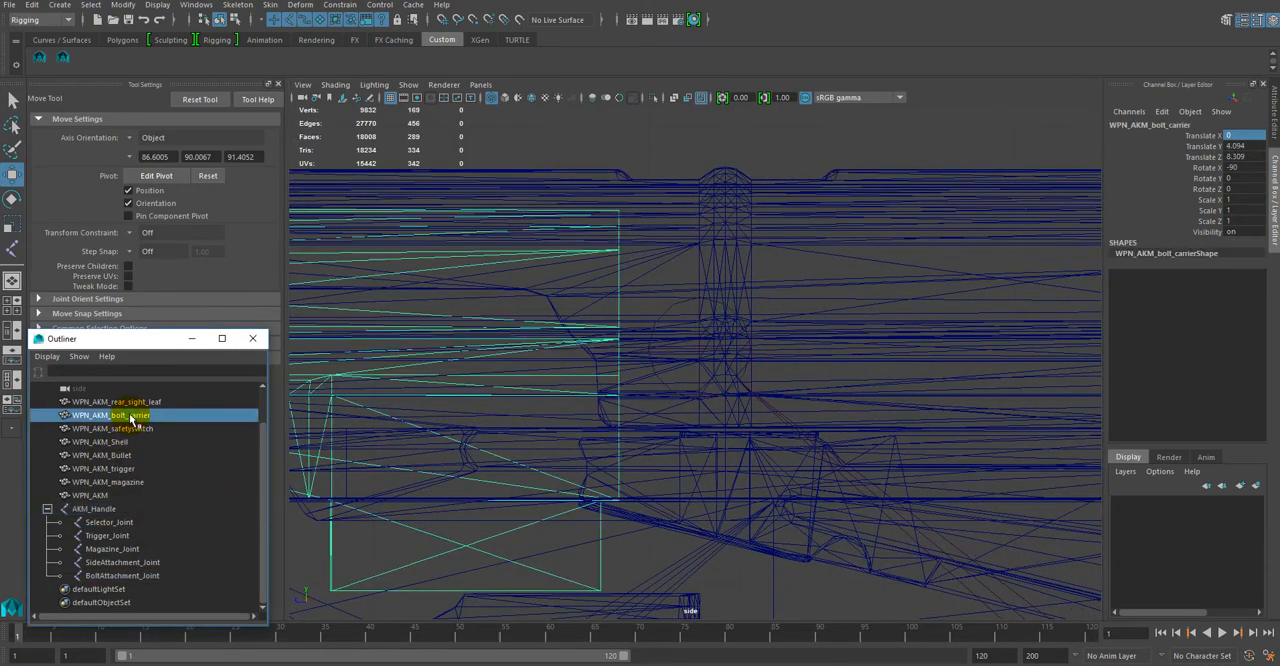
left_click(665, 313)
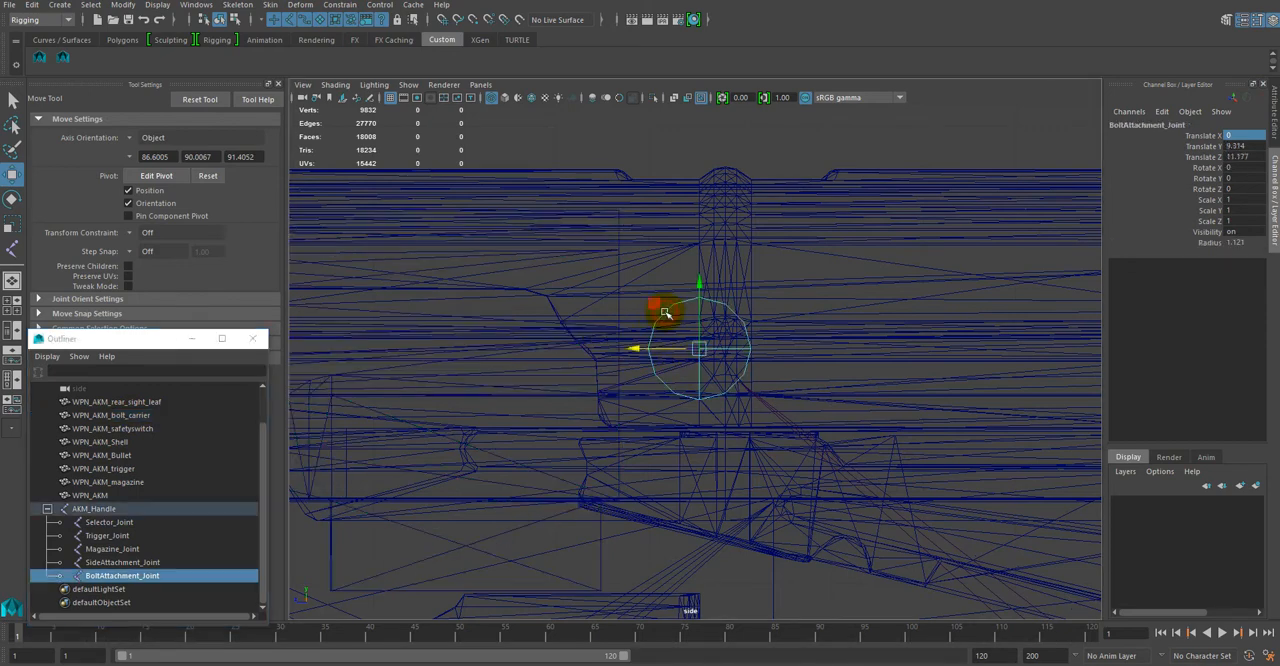
left_click_drag(643, 355, 555, 351)
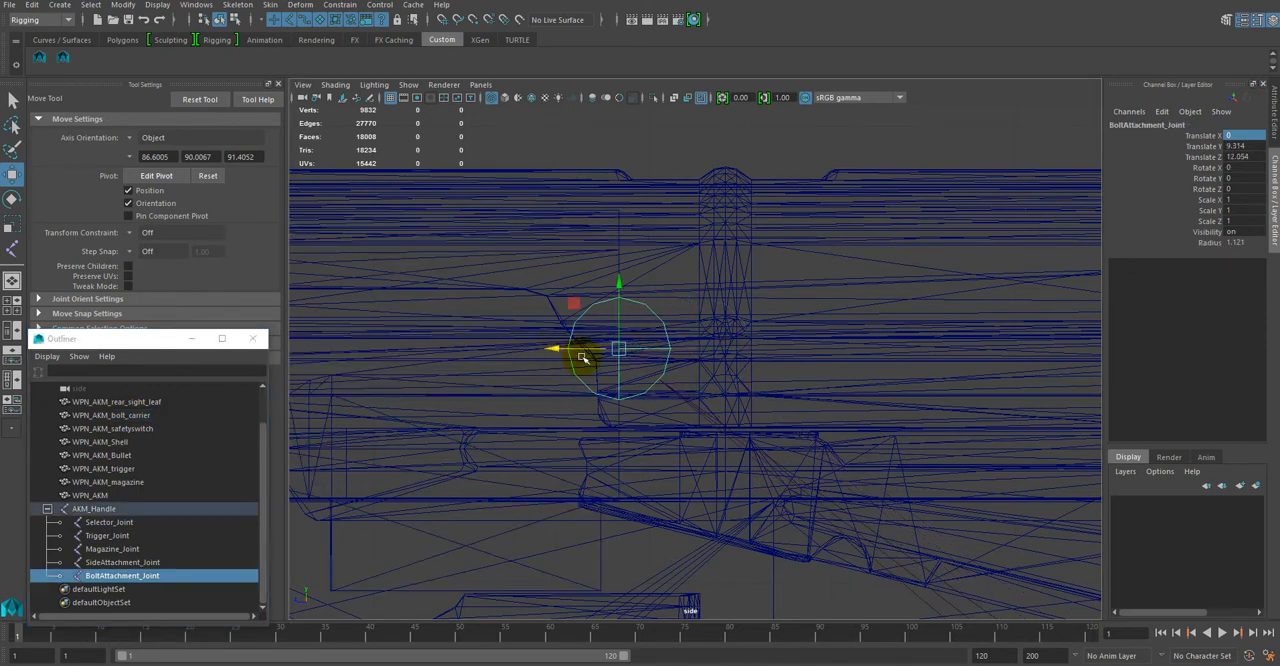
Step: Fine-tune BoltAttachment_Joint on the bolt carrier's rear edge to about Translate Z 12.056
right_click_drag(590, 370, 1000, 560, "alt")
middle_click_drag(851, 444, 1060, 483, "alt")
right_click_drag(880, 425, 943, 431, "alt")
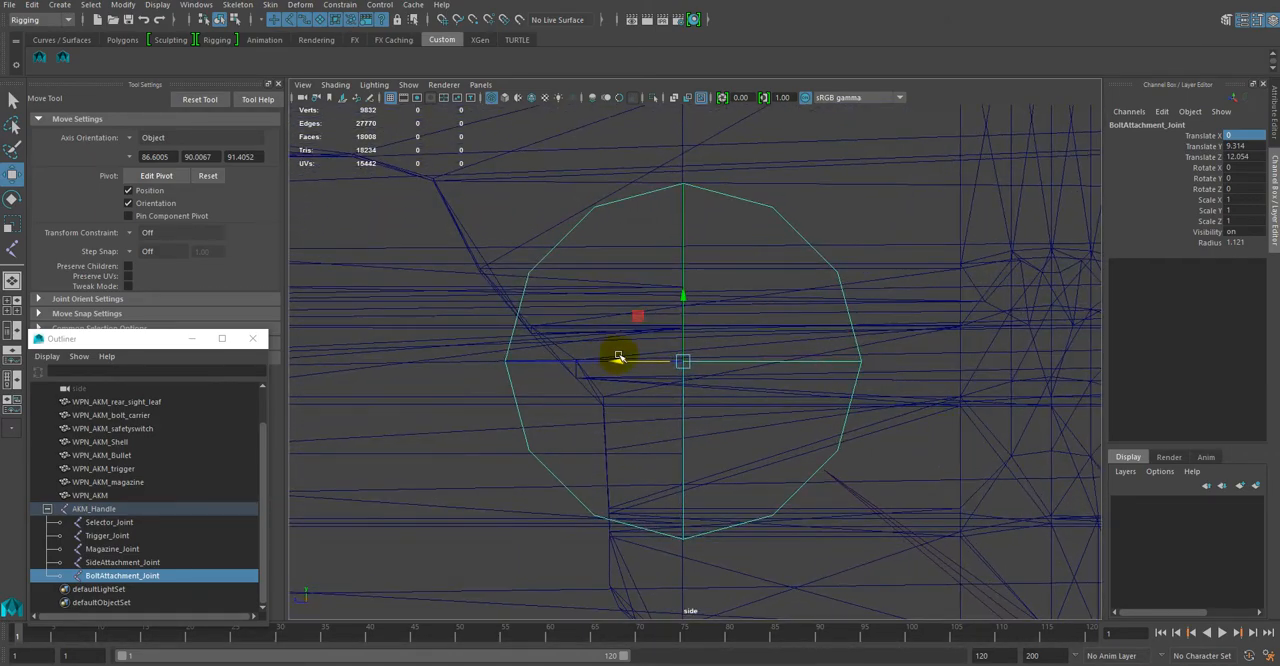
left_click_drag(619, 363, 619, 362)
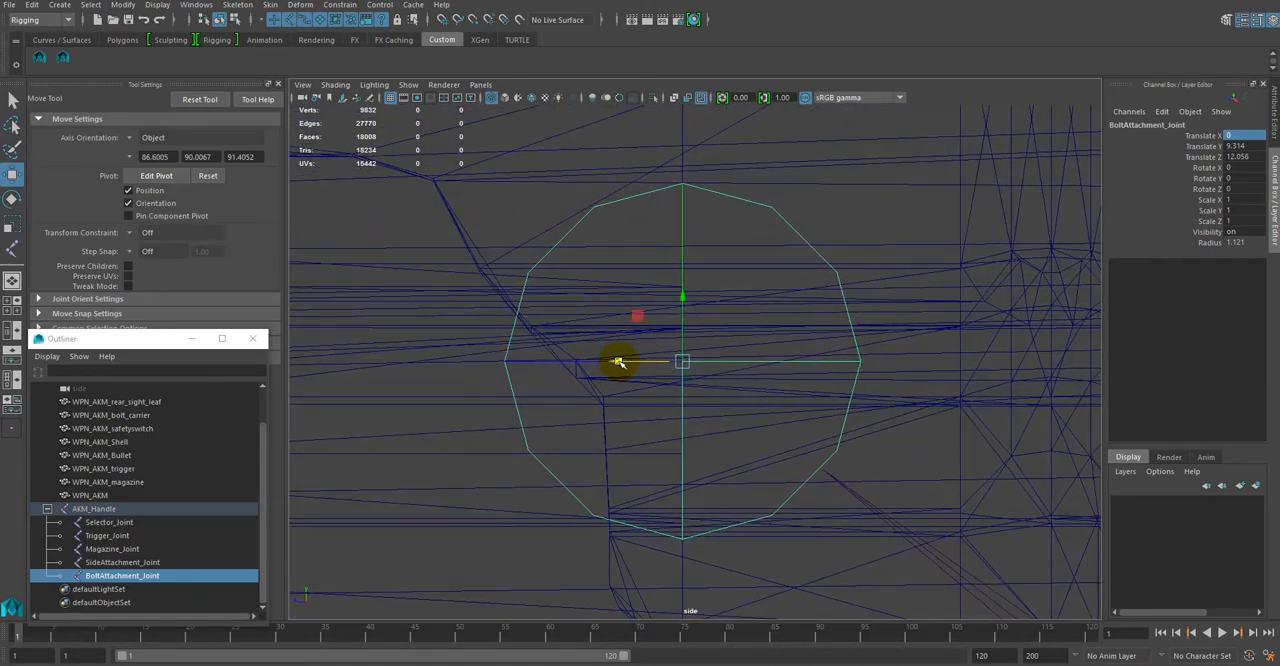
right_click_drag(655, 415, 636, 398, "alt")
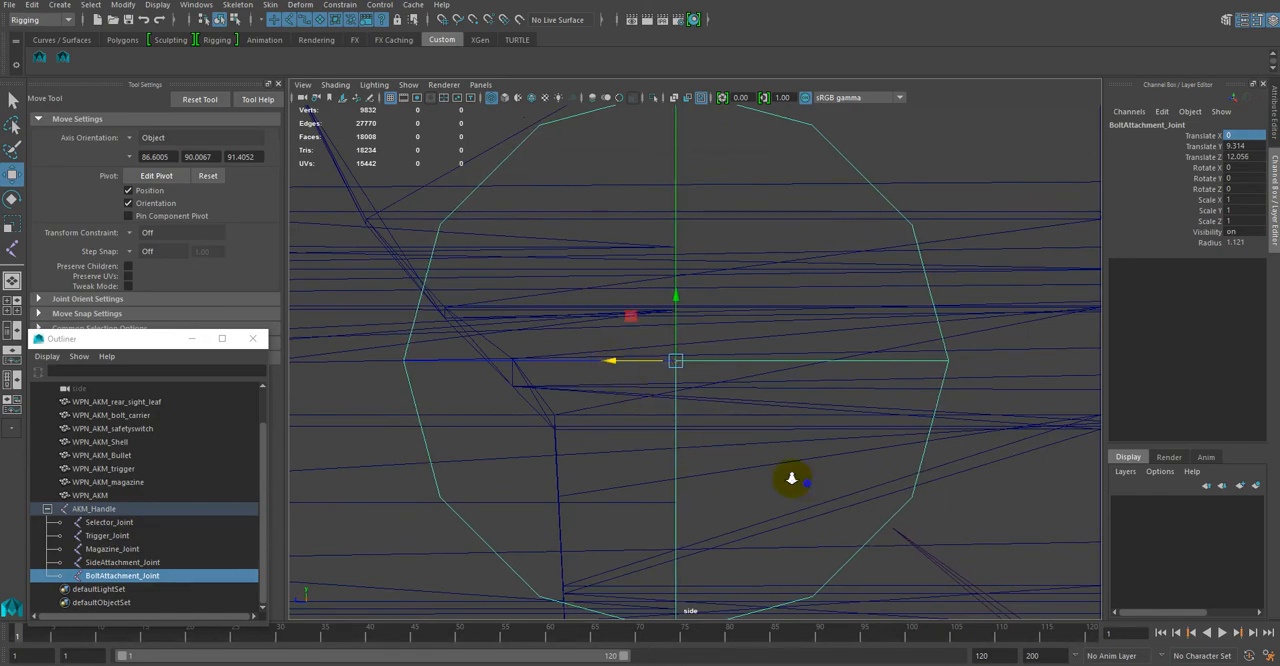
right_click_drag(791, 479, 606, 460, "alt")
middle_click_drag(606, 460, 591, 368, "alt")
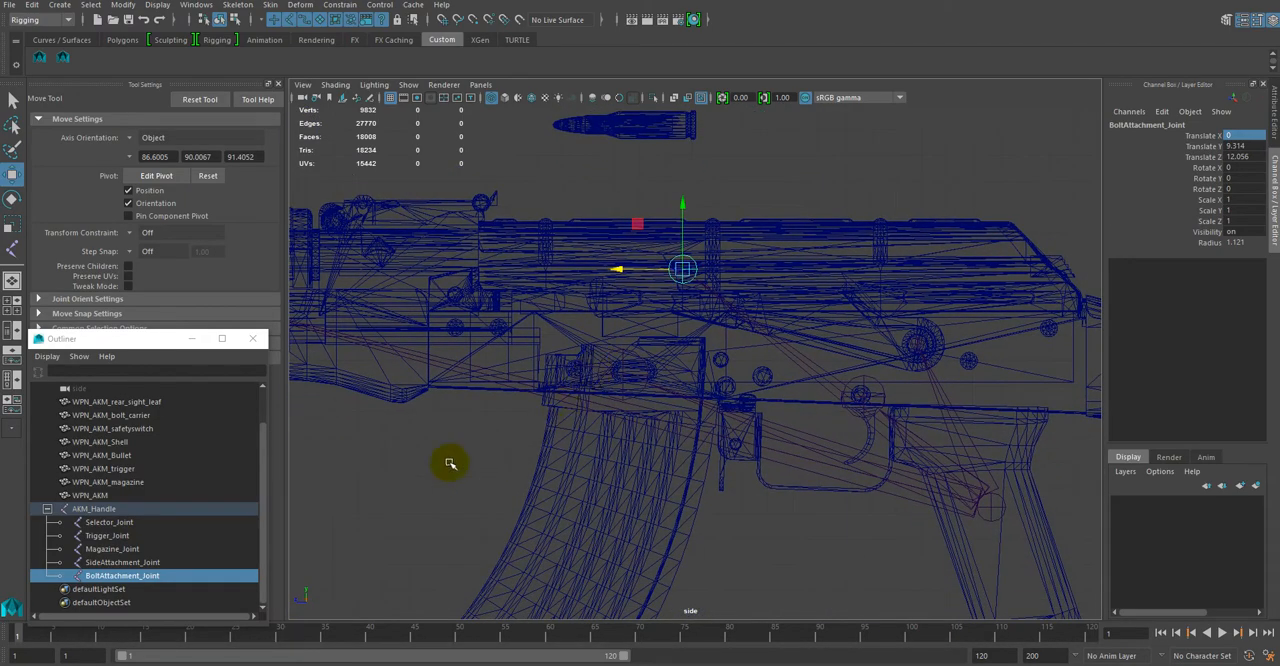
Step: Check the placement of the magazine, side attachment, bolt and trigger joints and of the whole AKM_Handle hierarchy
left_click(115, 550)
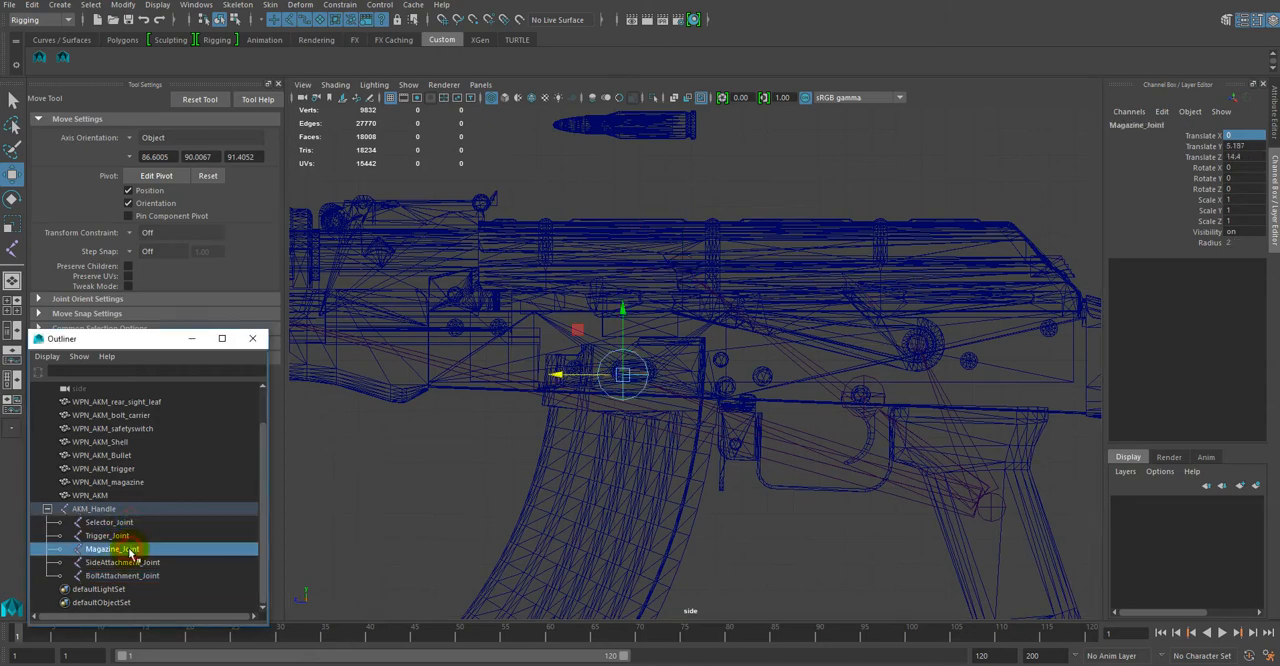
left_click(129, 564)
left_click(131, 577)
left_click(123, 563)
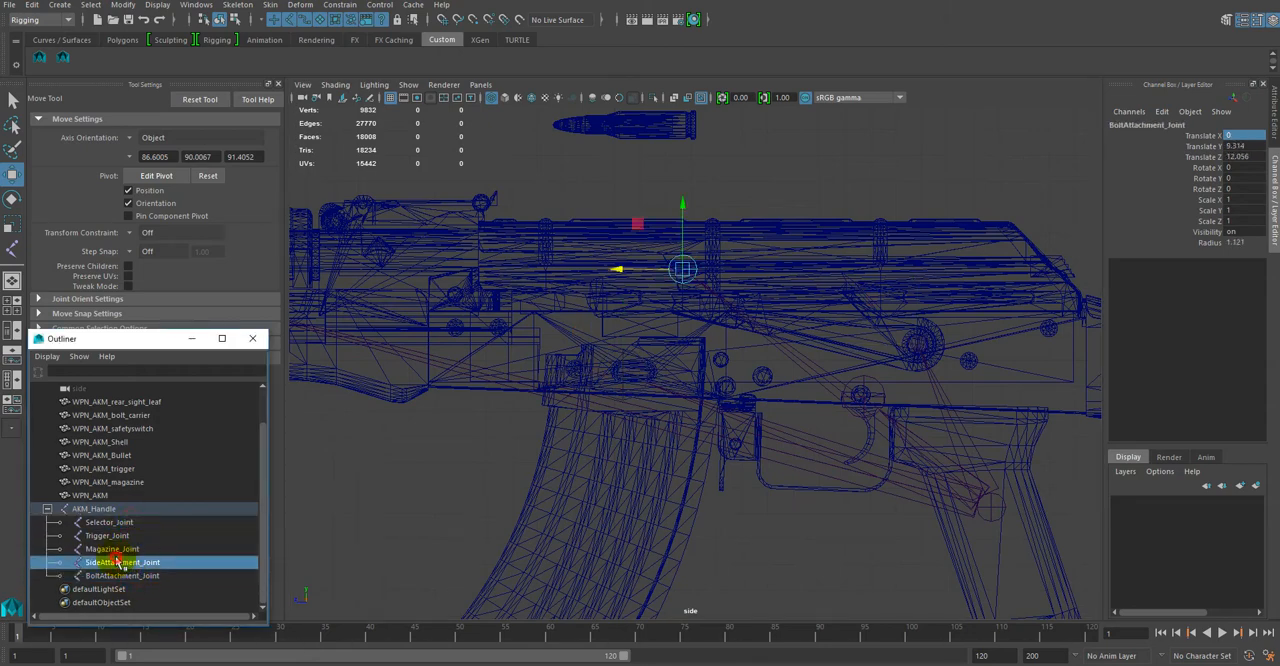
left_click(113, 537)
left_click(111, 509)
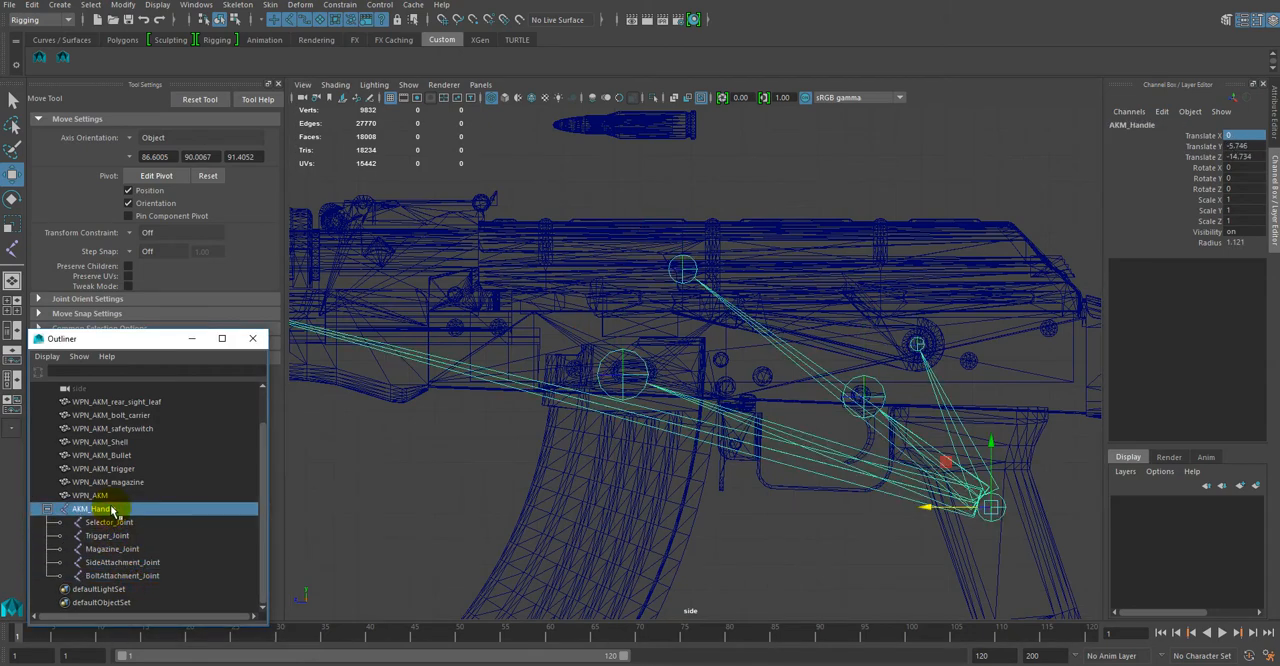
left_click(781, 557)
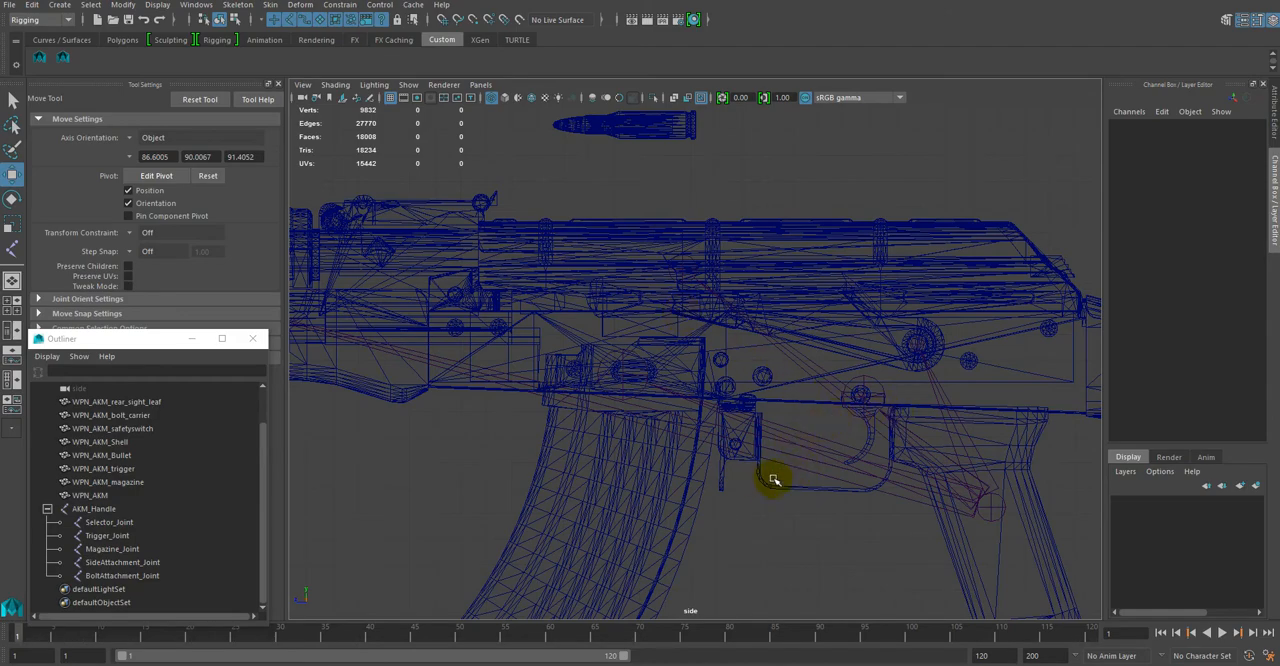
Step: Switch to the full perspective view and examine the joints around the rifle's receiver and grip
key("space")
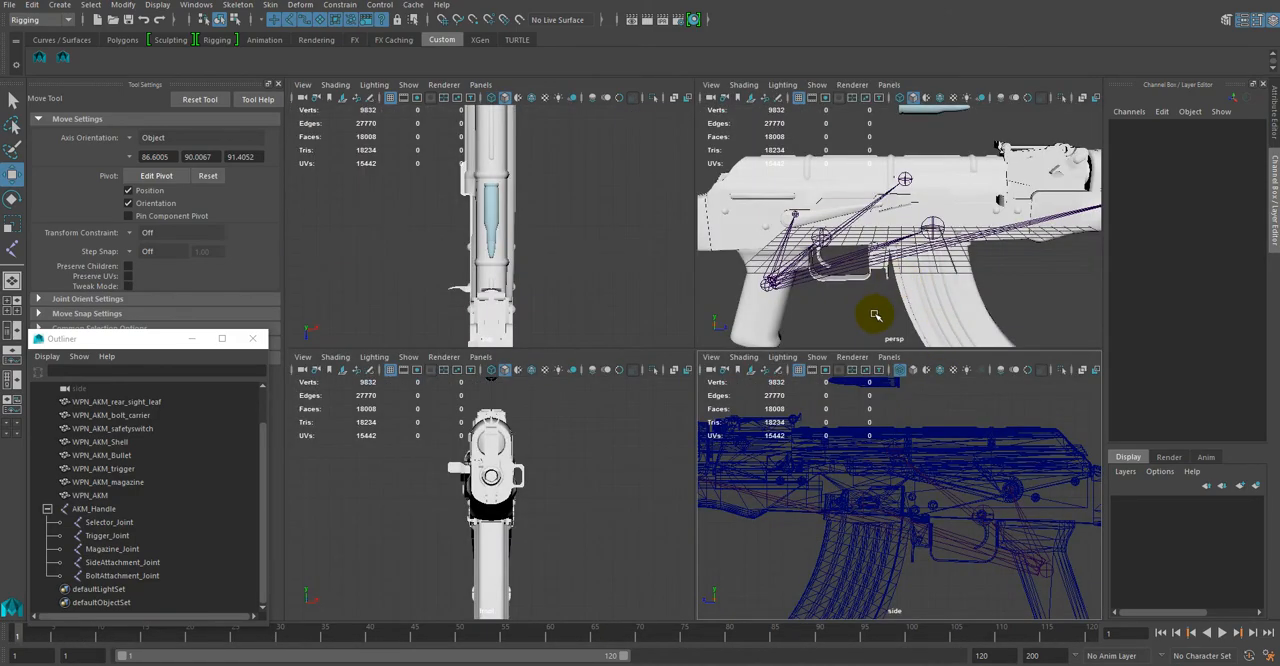
key("space")
left_click_drag(574, 254, 668, 193, "alt")
middle_click_drag(628, 334, 677, 240, "alt")
right_click_drag(677, 240, 754, 334, "alt")
left_click_drag(680, 354, 657, 323, "alt")
middle_click_drag(697, 445, 691, 337, "alt")
right_click_drag(691, 337, 595, 275, "alt")
left_click_drag(723, 341, 709, 400, "alt")
Step: Parent WPN_AKM_safetyswitch under Selector_Joint and expand the joint's hierarchy
left_click(690, 409)
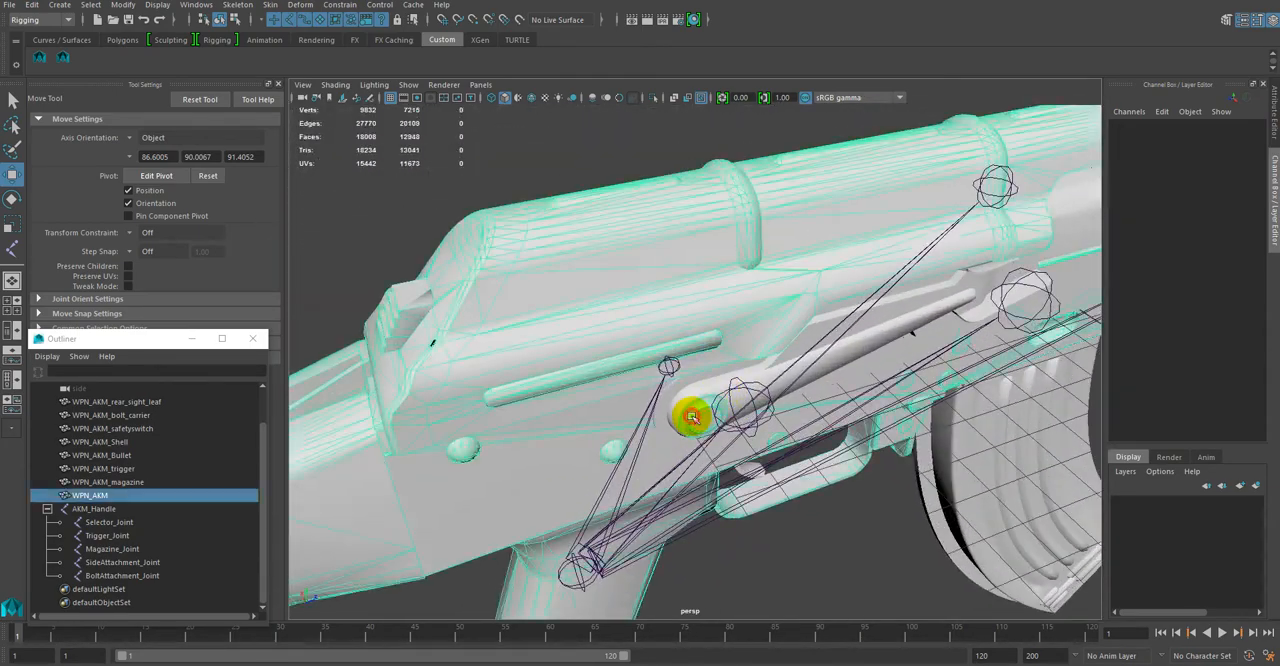
left_click(134, 431)
left_click_drag(772, 477, 740, 437, "alt")
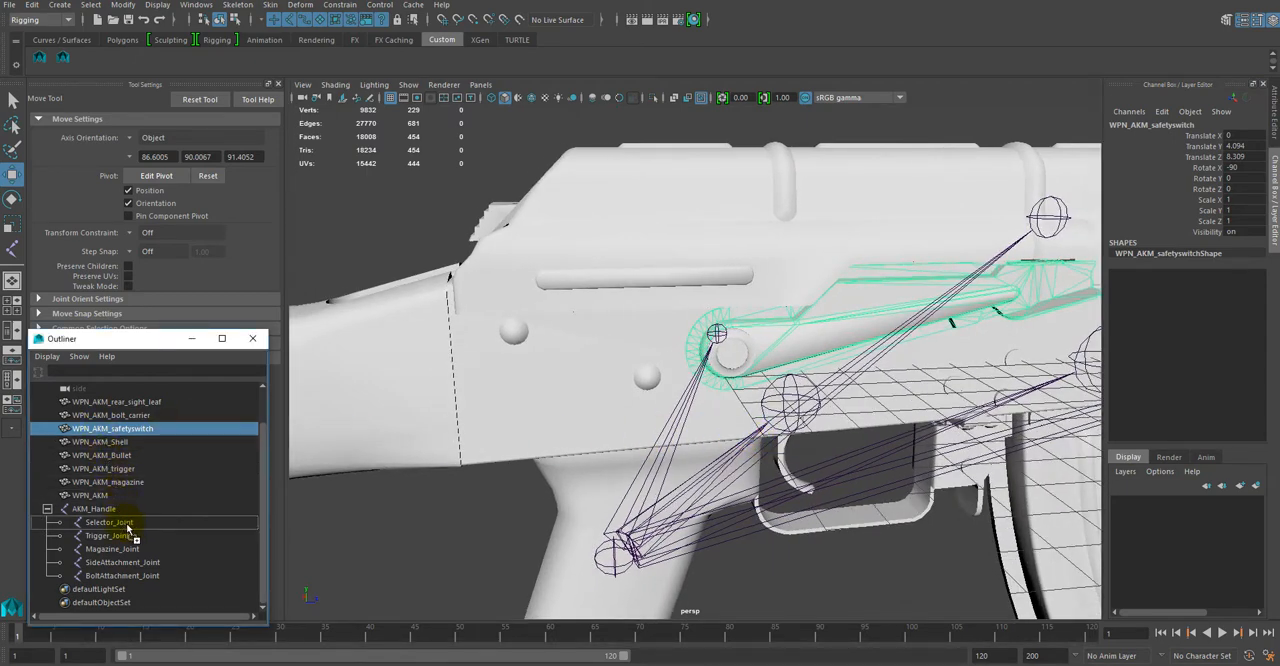
middle_click_drag(128, 527, 130, 525)
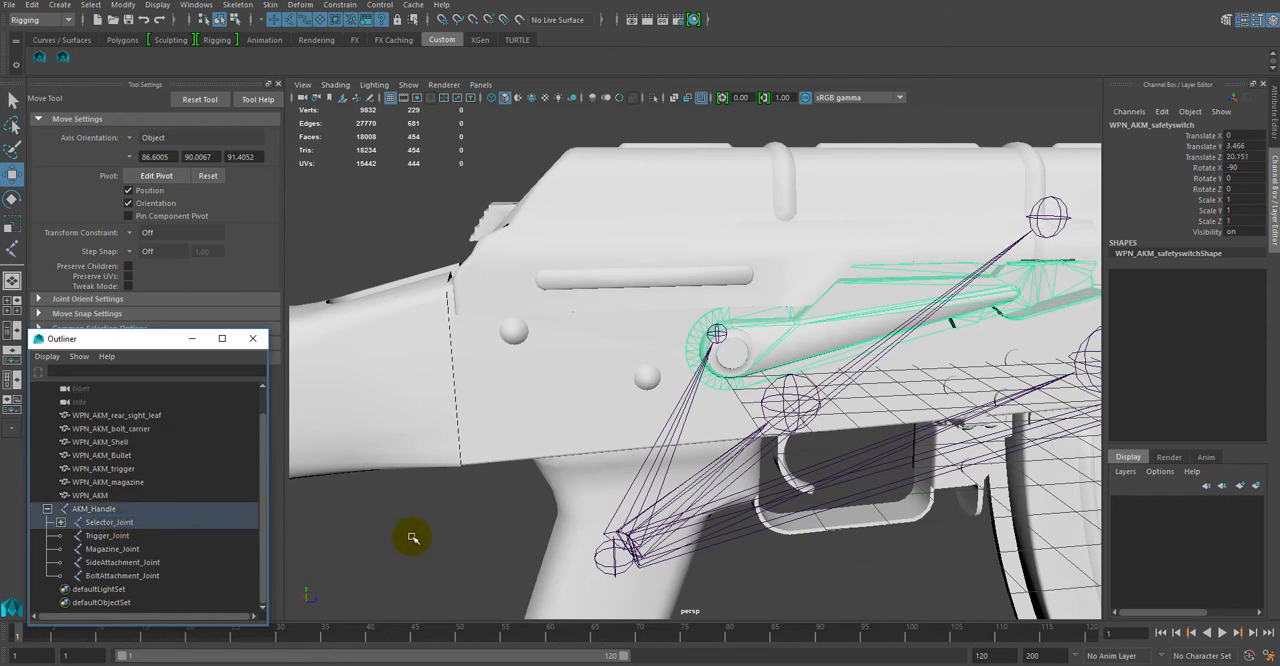
left_click(61, 522)
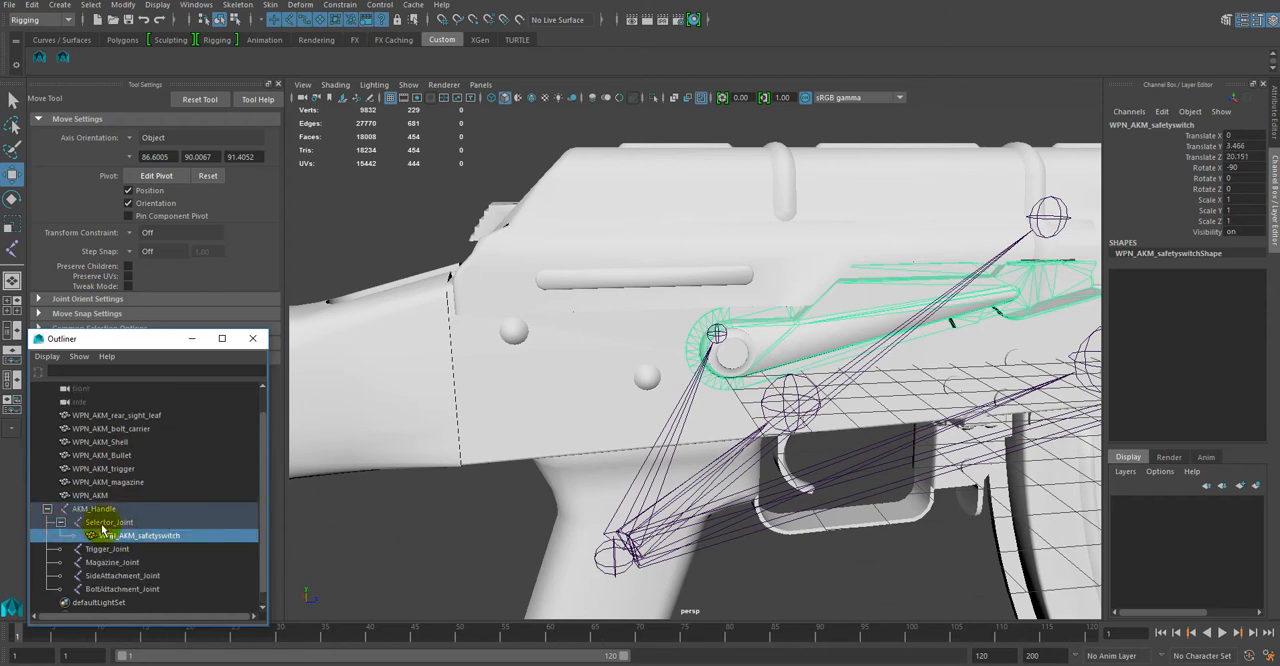
Step: Test-rotate Selector_Joint about X to check the safety switch's pivot, and restore its rotation to 0
left_click(102, 522)
key("e")
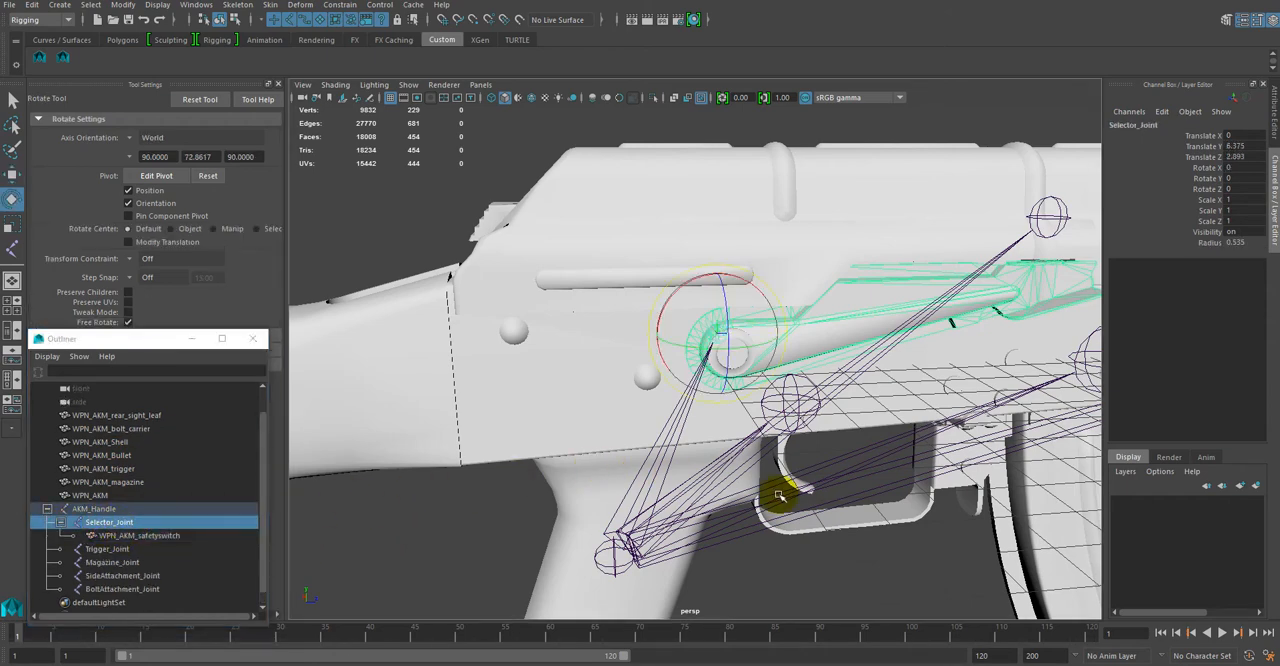
left_click_drag(795, 504, 754, 409, "alt")
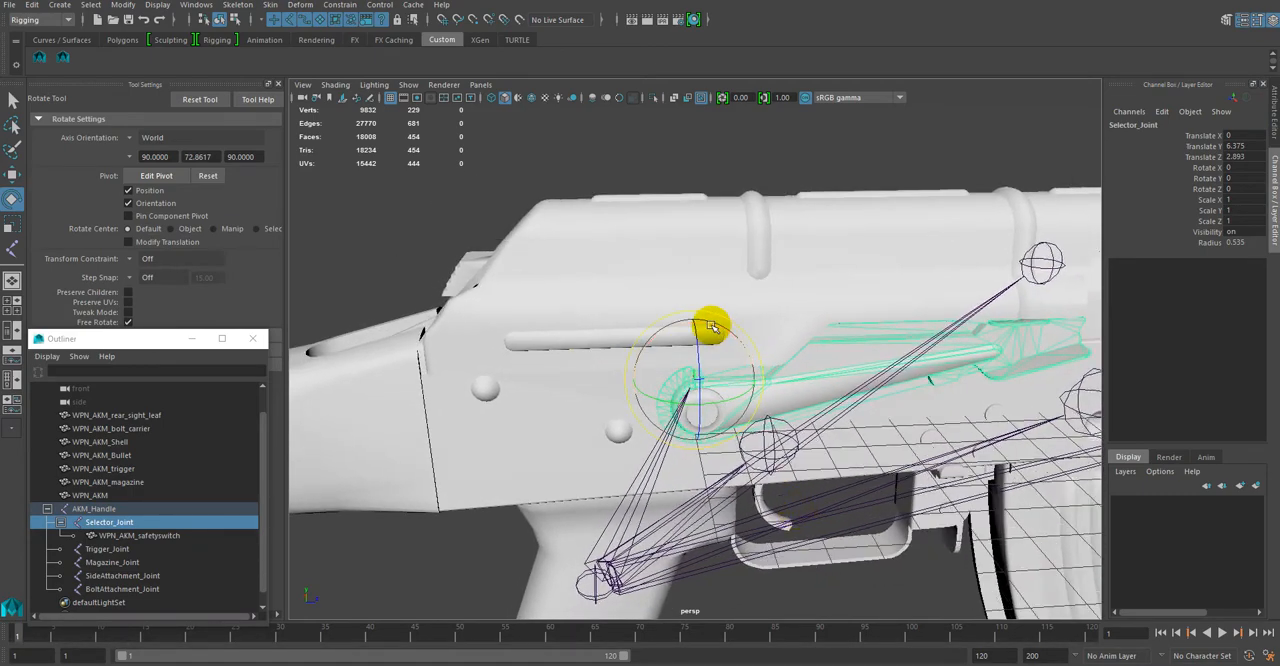
mouse_move(710, 326)
left_mouse_down()
mouse_move(694, 332)
mouse_move(726, 338)
mouse_move(712, 332)
left_mouse_up()
left_click_drag(716, 334, 716, 339)
left_click_drag(734, 458, 746, 445, "alt")
middle_click_drag(783, 371, 791, 420, "alt")
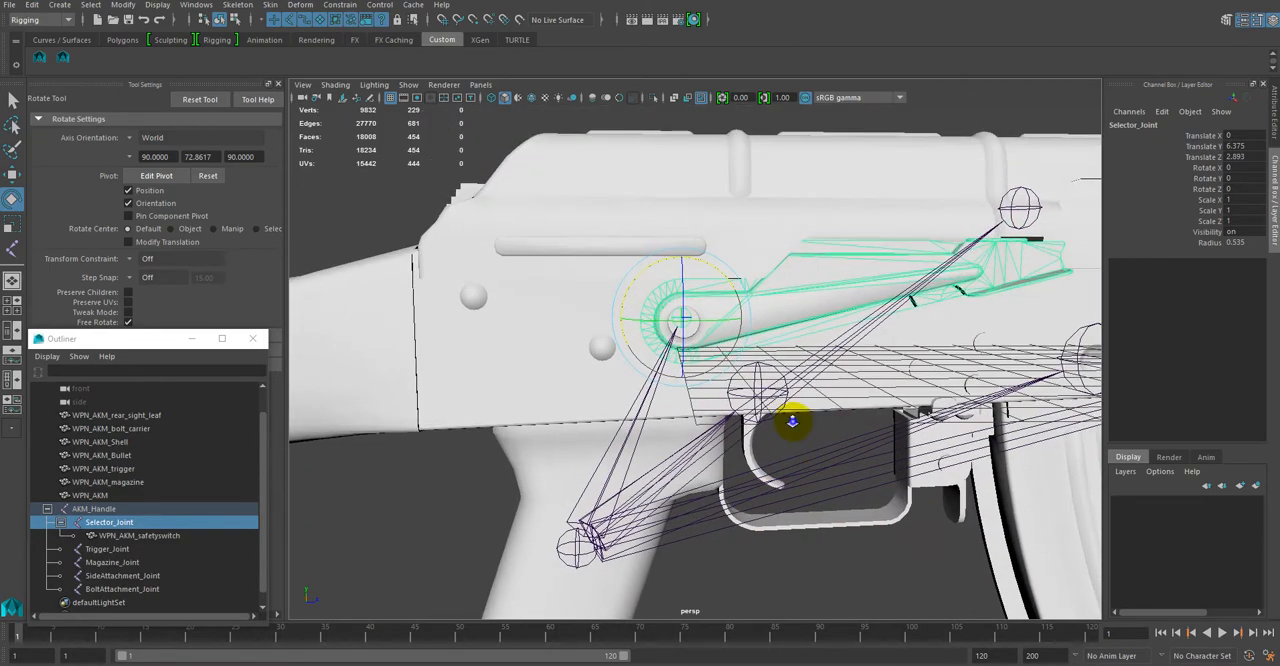
right_click_drag(791, 420, 837, 520, "alt")
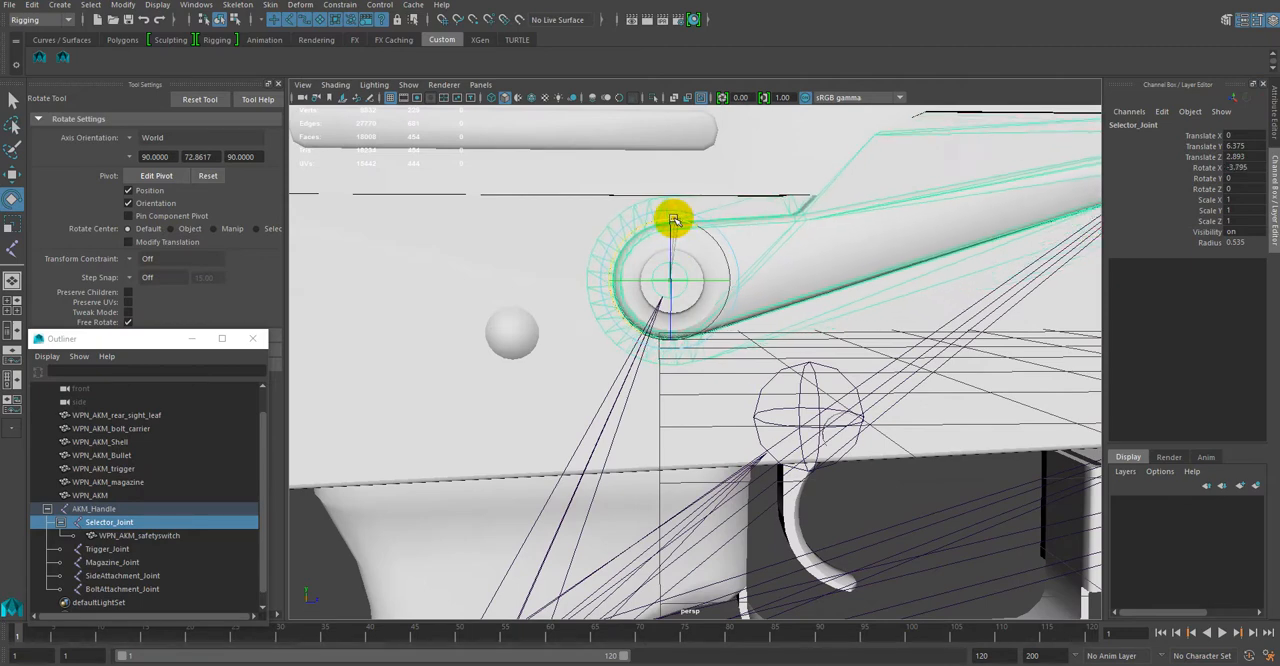
left_click_drag(683, 224, 711, 254)
right_click_drag(851, 446, 786, 369, "alt")
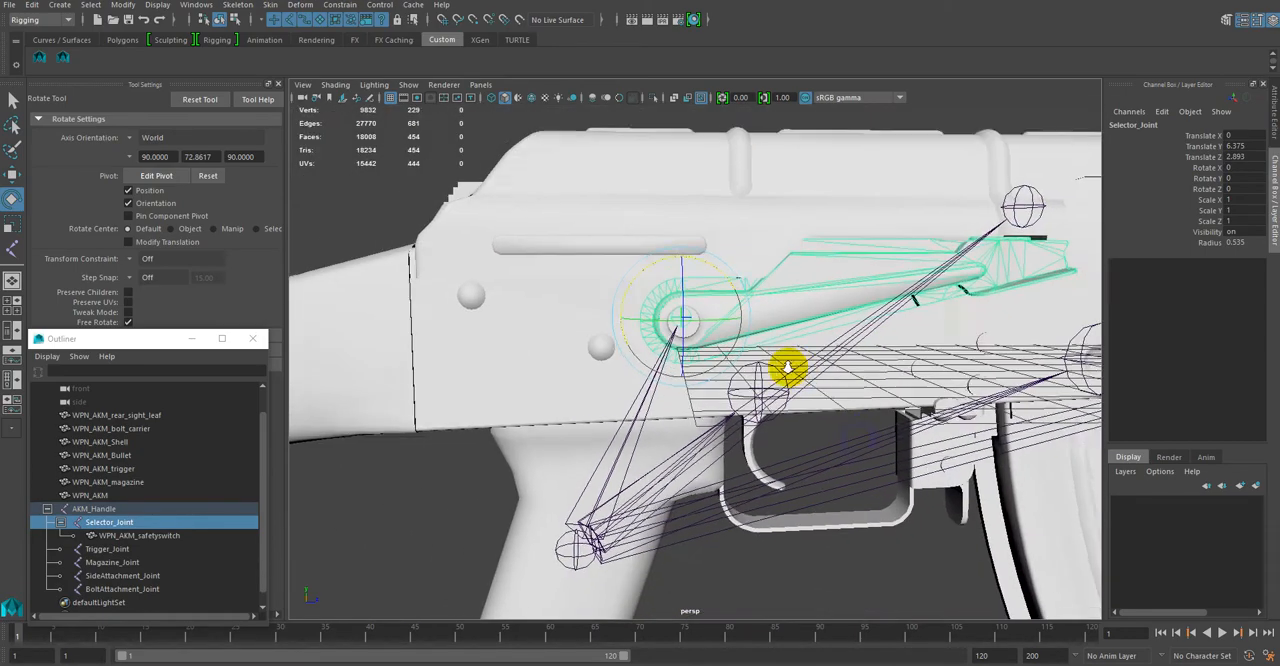
left_click_drag(804, 372, 718, 328, "alt")
Step: Select Trigger_Joint, try rotating it about X above the trigger, and undo the test rotations
left_click(620, 277)
left_click_drag(788, 420, 743, 366, "alt")
right_click_drag(743, 366, 736, 287, "alt")
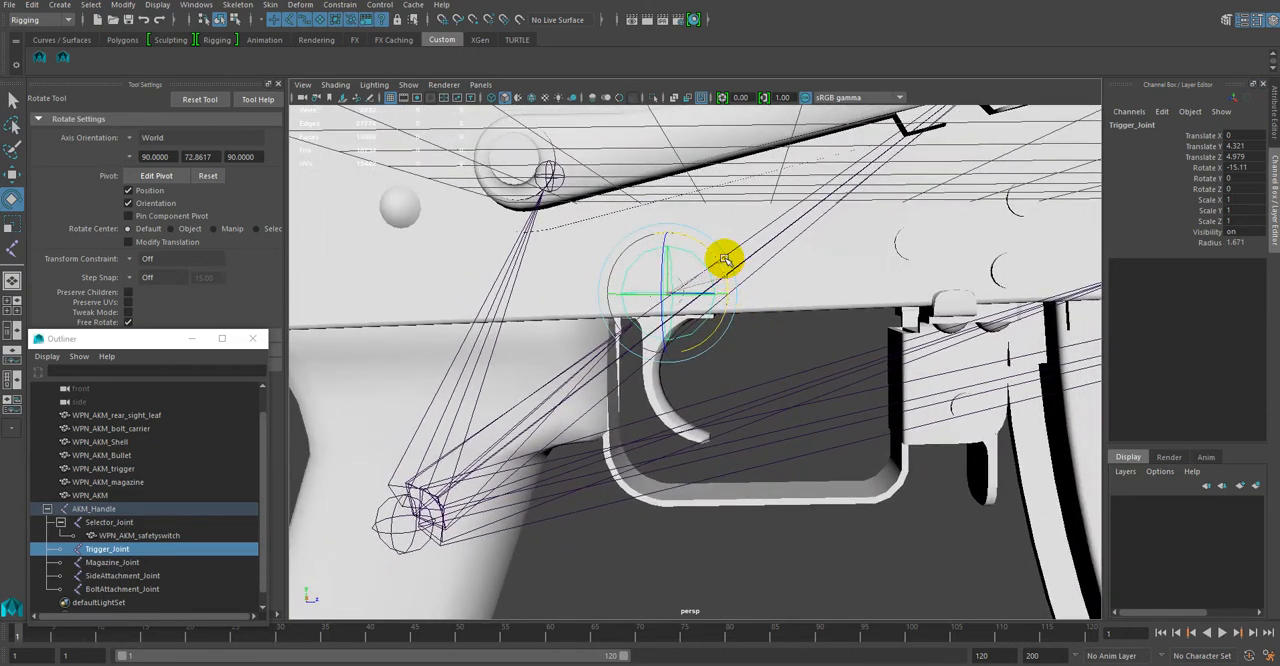
mouse_move(724, 259)
left_mouse_down()
mouse_move(757, 266)
mouse_move(702, 269)
left_mouse_up()
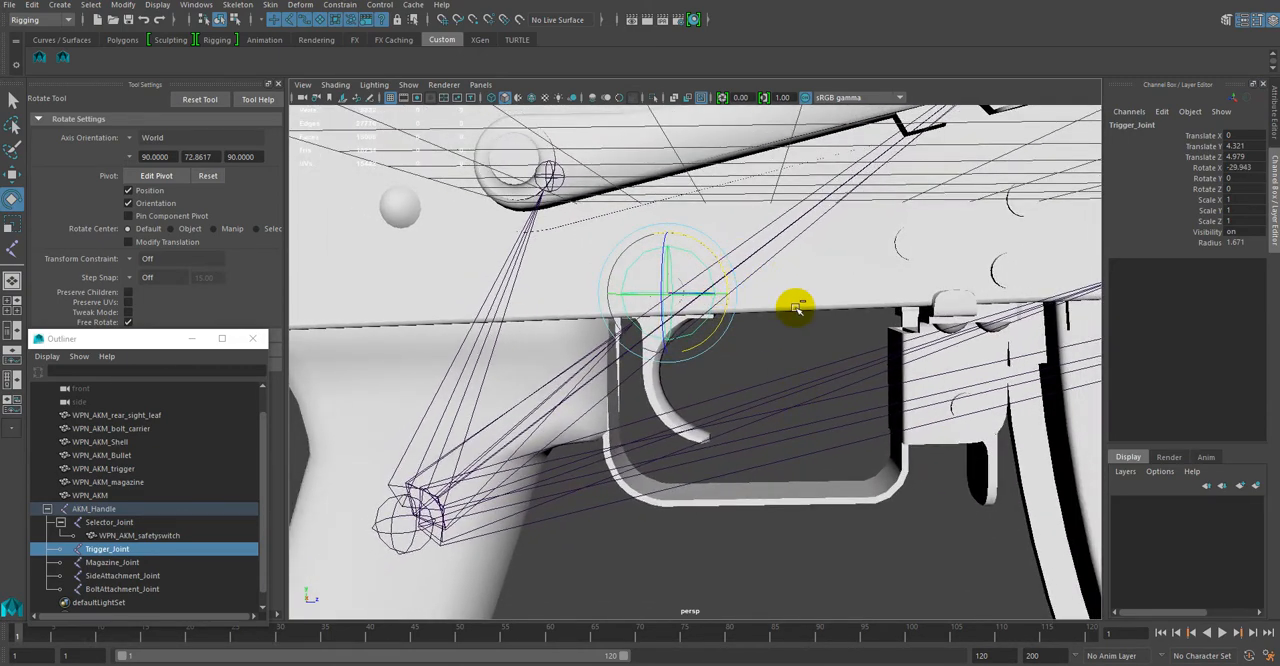
key("ctrl+z")
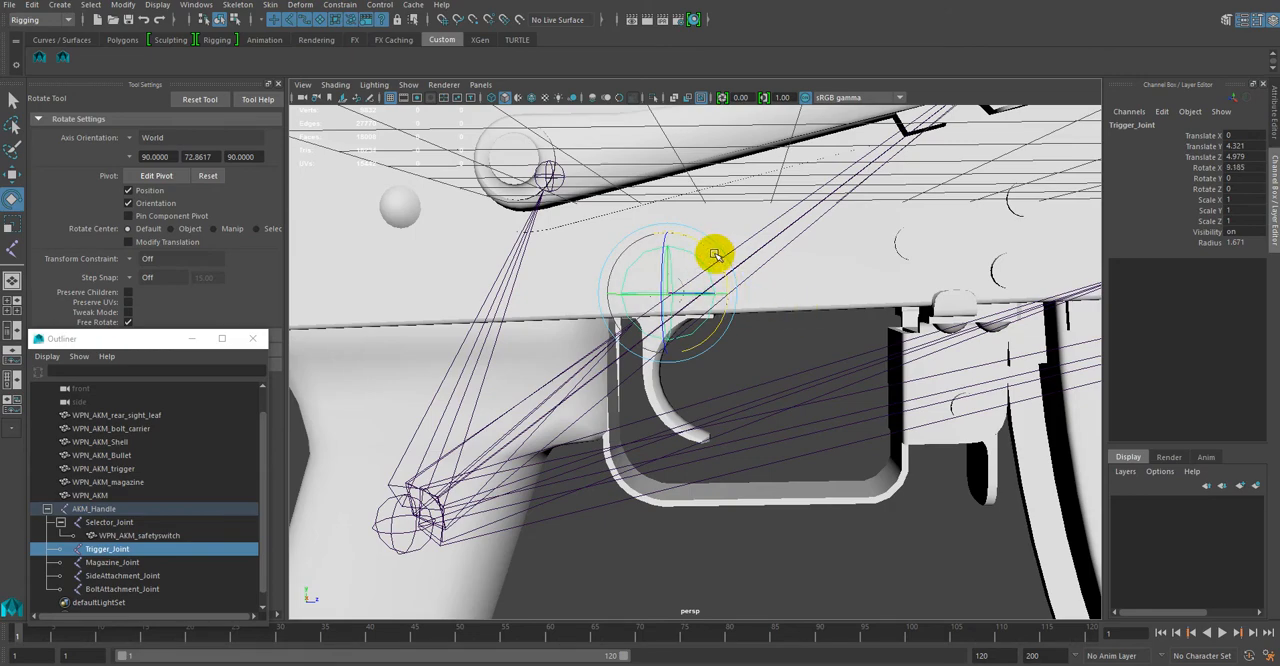
key("ctrl+z")
left_click_drag(798, 338, 794, 337, "alt")
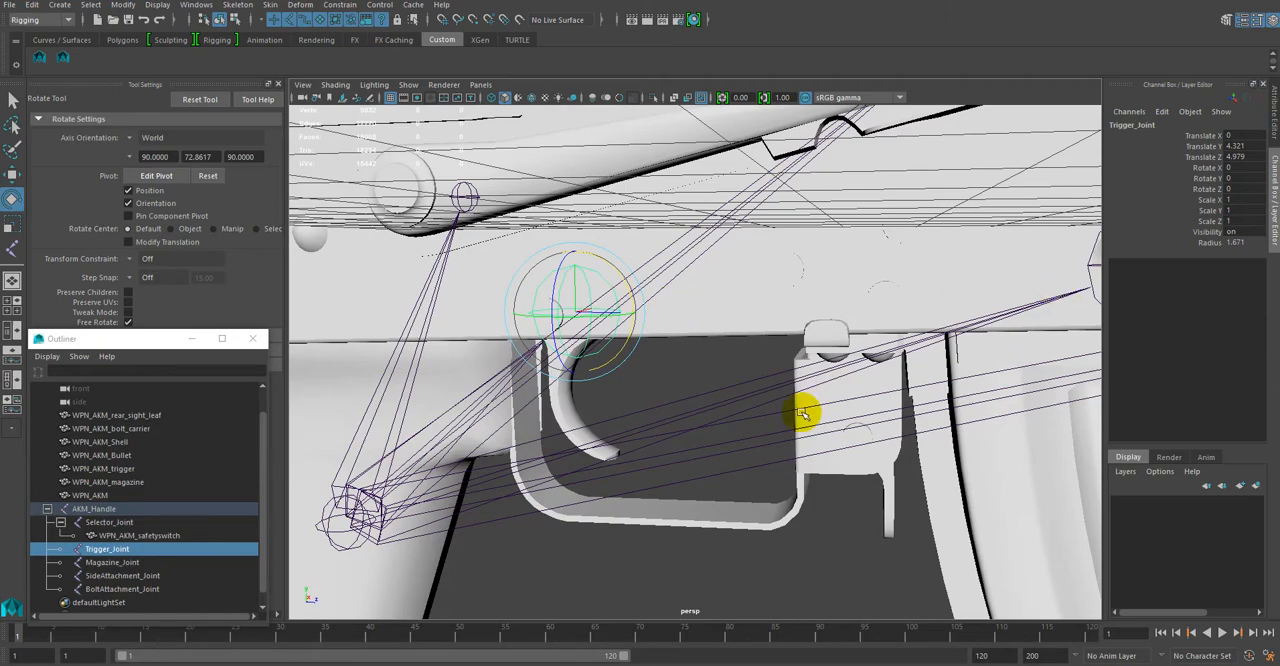
left_click_drag(808, 408, 797, 246, "alt")
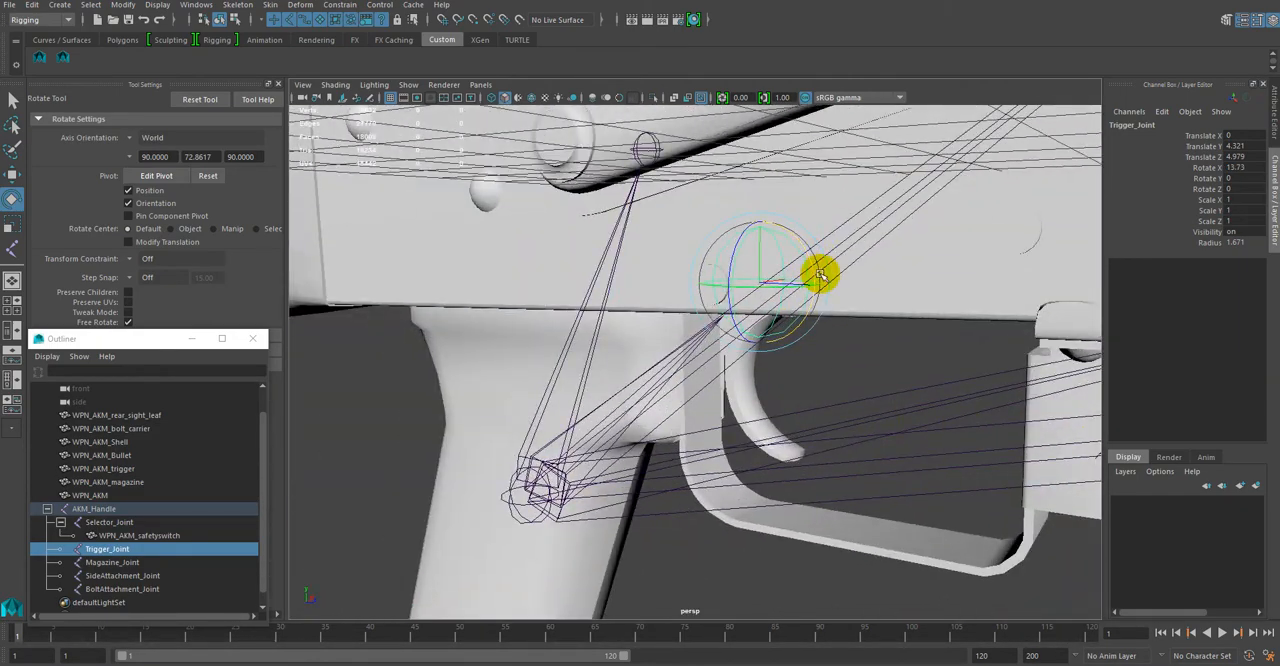
key("ctrl+z")
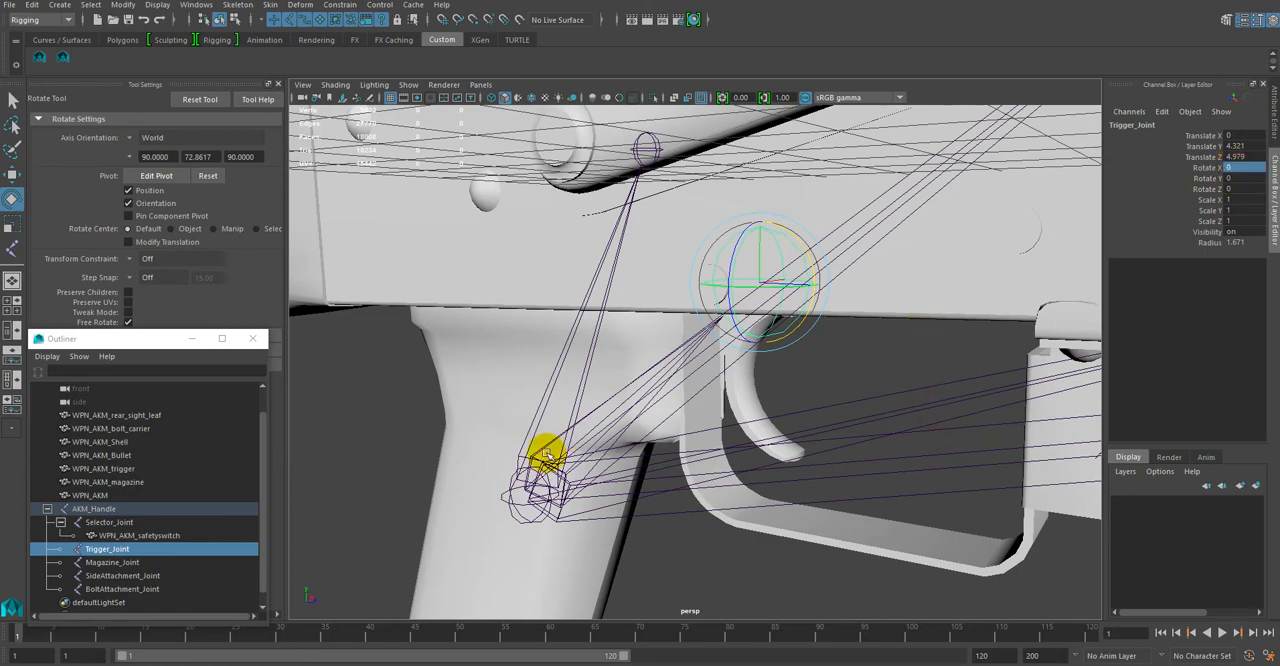
Step: Parent WPN_AKM_trigger under Trigger_Joint and expand the joint's hierarchy
left_click_drag(905, 425, 860, 400, "alt")
left_click(144, 470)
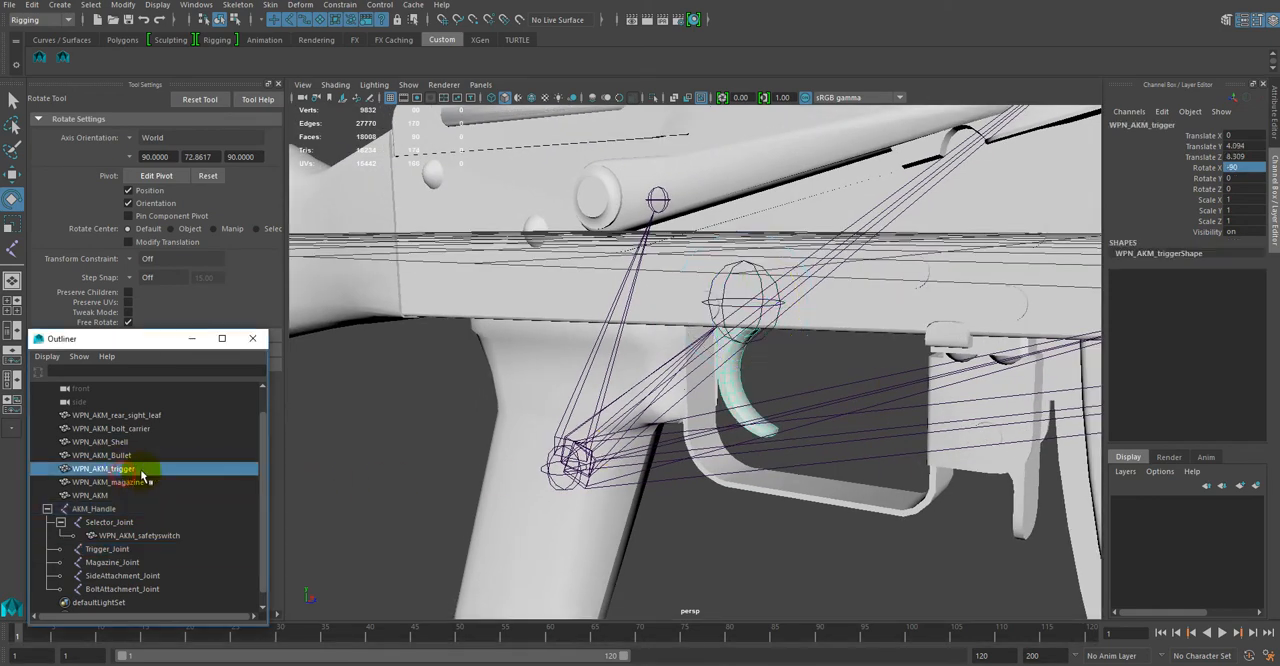
middle_click_drag(135, 513, 130, 550)
left_click(61, 537)
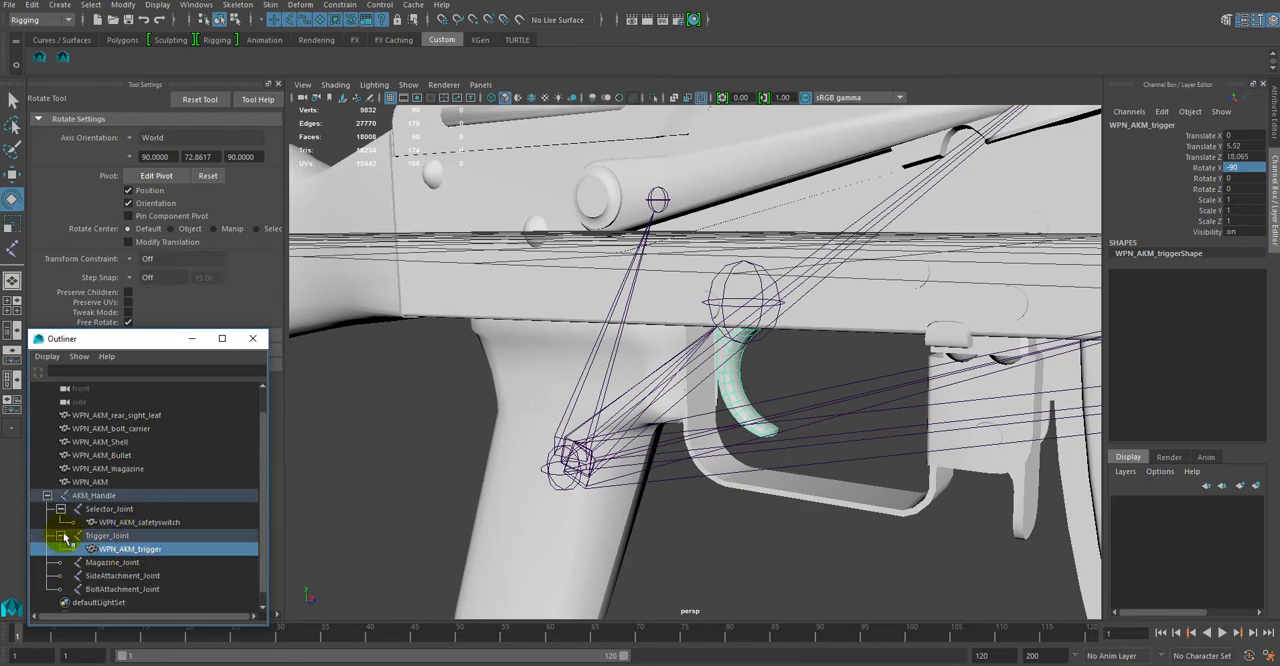
Step: Test-rotate Trigger_Joint about X with its trigger mesh attached, and undo the rotation
left_click(100, 535)
scroll(745, 455, "up", 5)
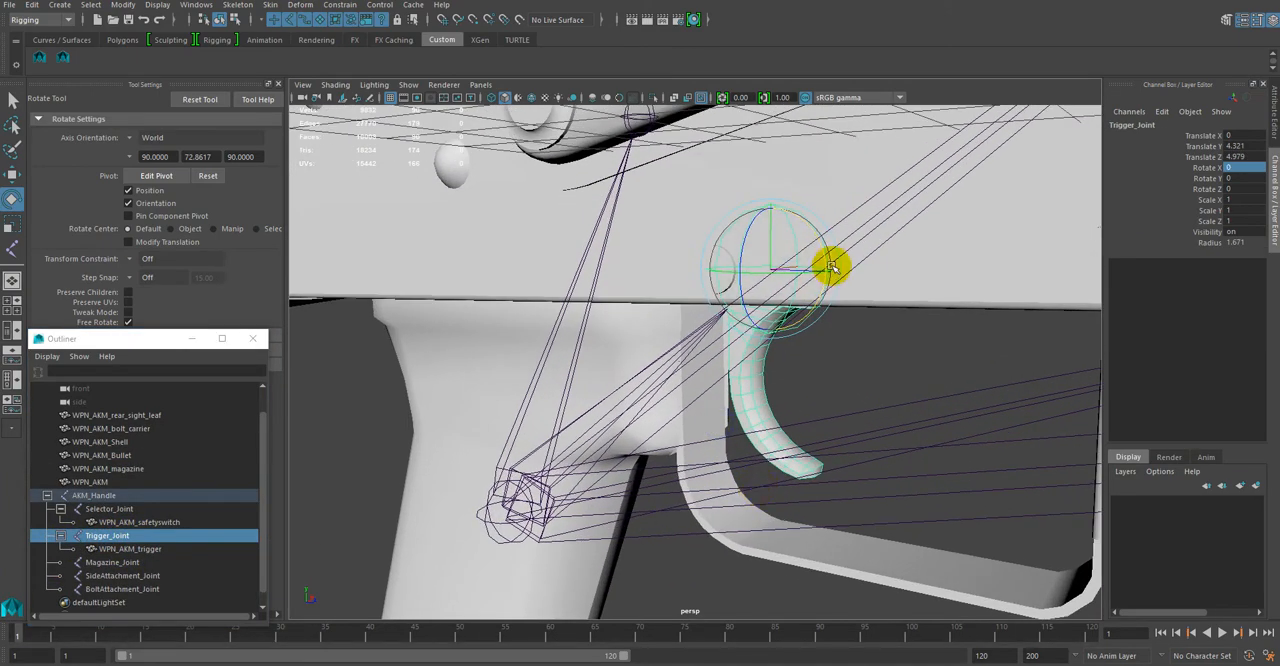
left_click_drag(820, 257, 823, 266)
middle_click_drag(823, 266, 1022, 283, "alt")
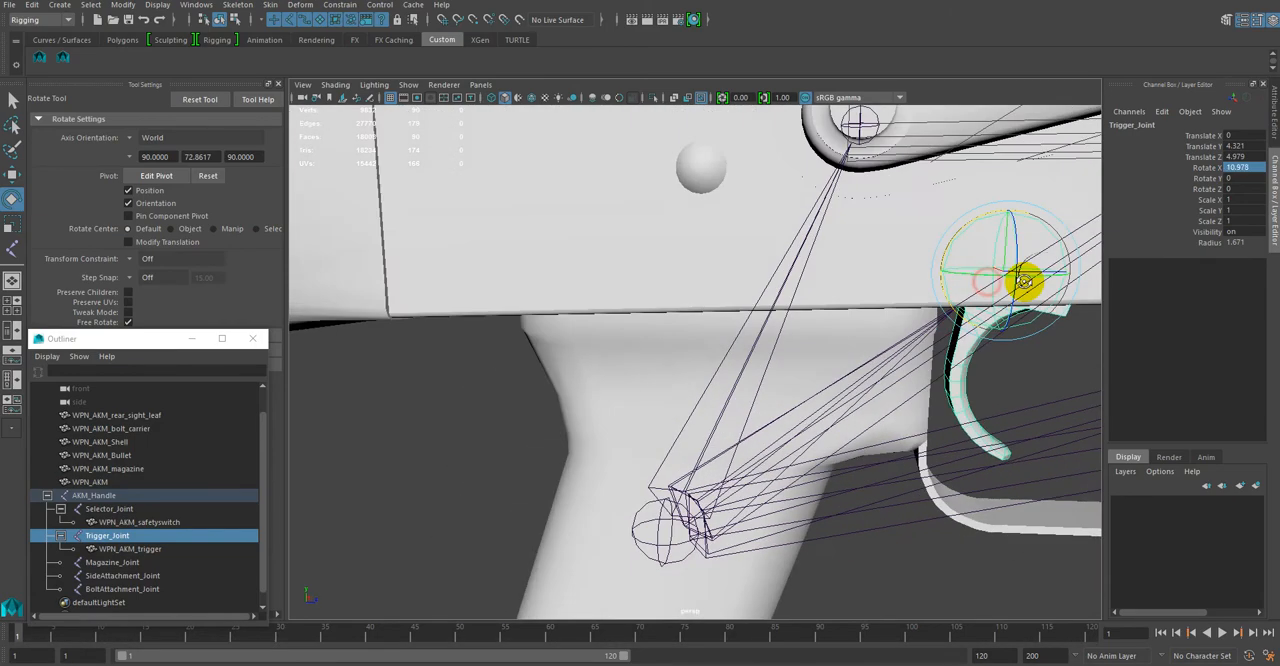
left_click_drag(1024, 282, 957, 251, "alt")
key("ctrl+z")
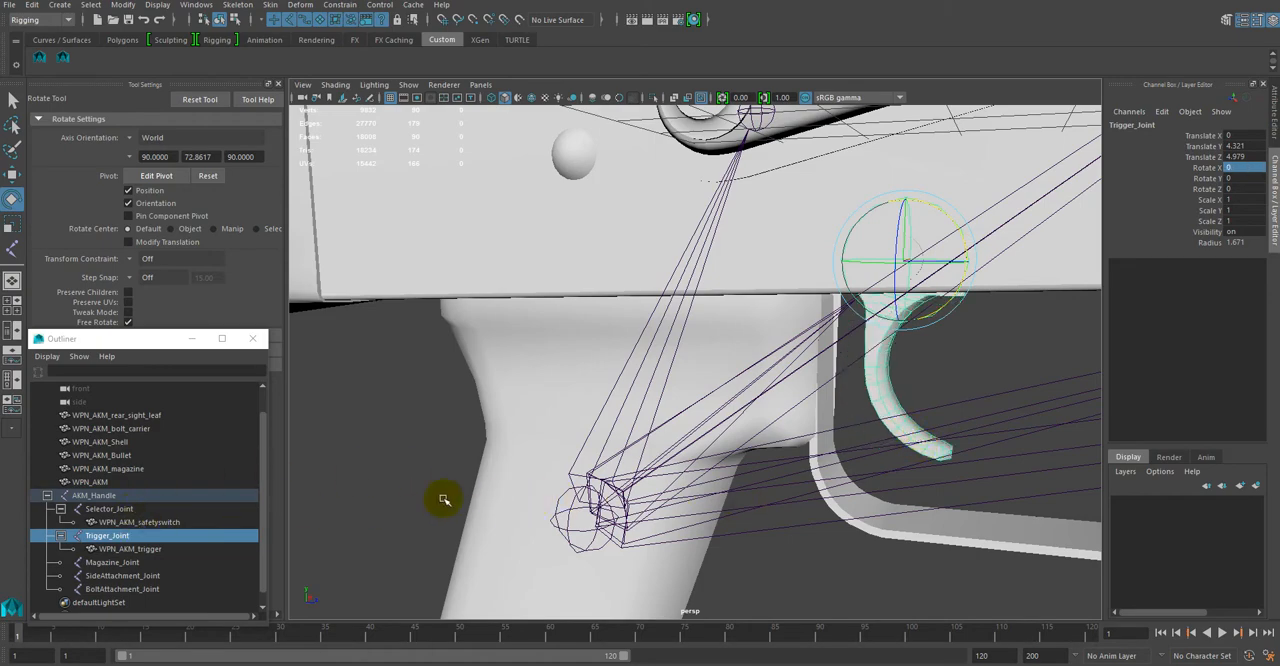
Step: Parent the main rifle body mesh WPN_AKM directly under AKM_Handle
scroll(591, 466, "down", 5)
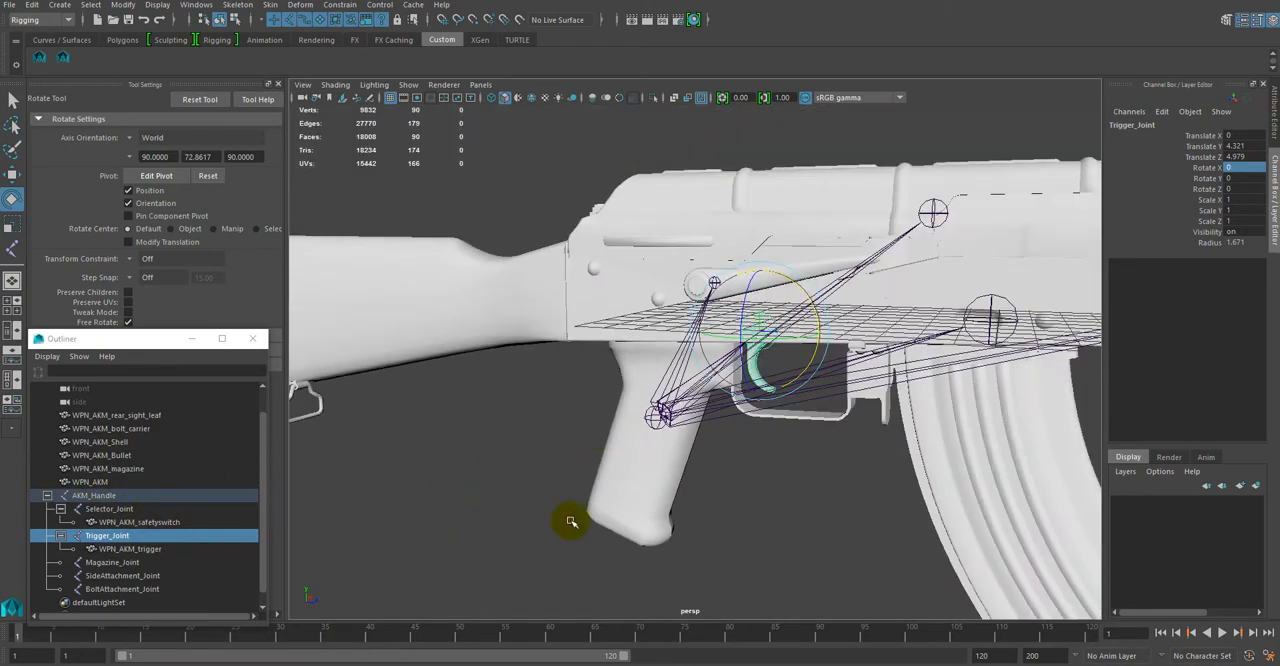
left_click_drag(571, 521, 665, 469, "alt")
left_click(145, 415)
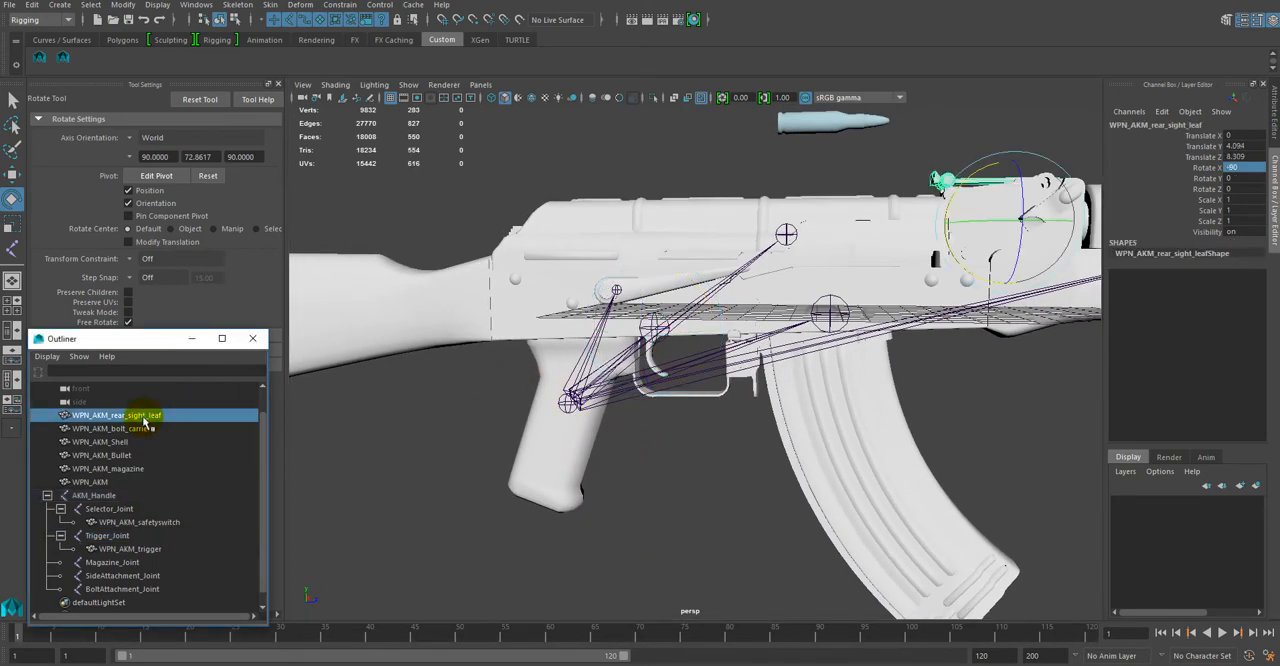
left_click(90, 482, "ctrl")
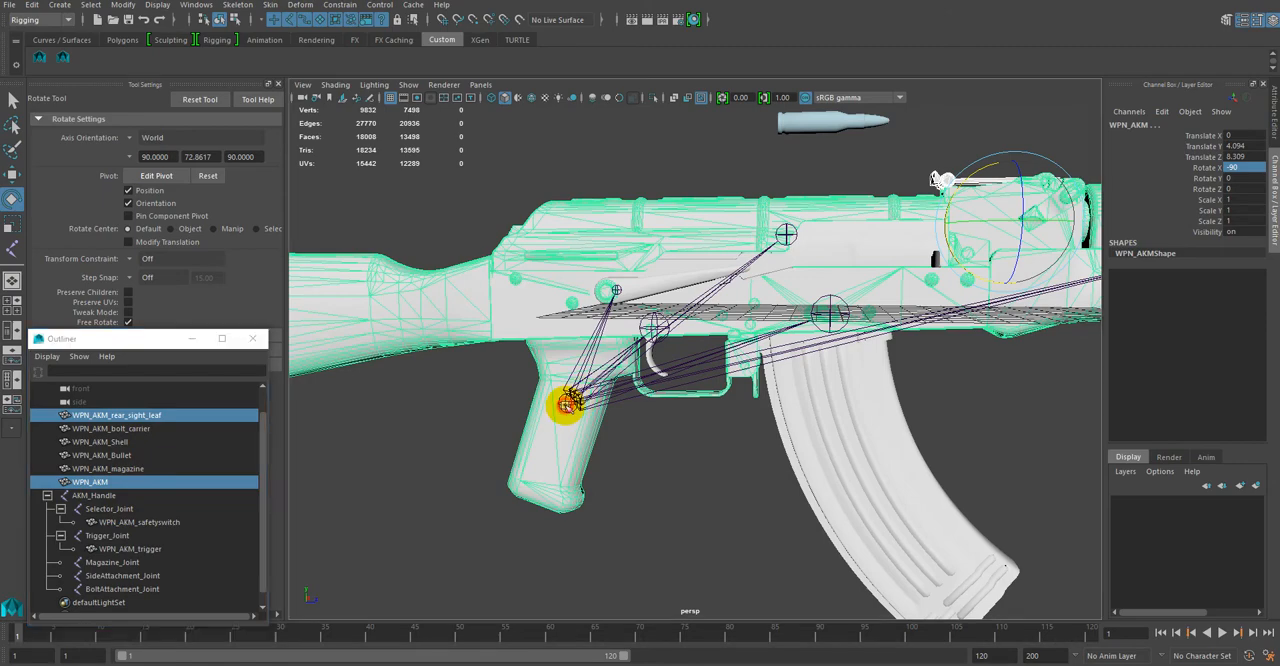
left_click(577, 397)
left_click(124, 415)
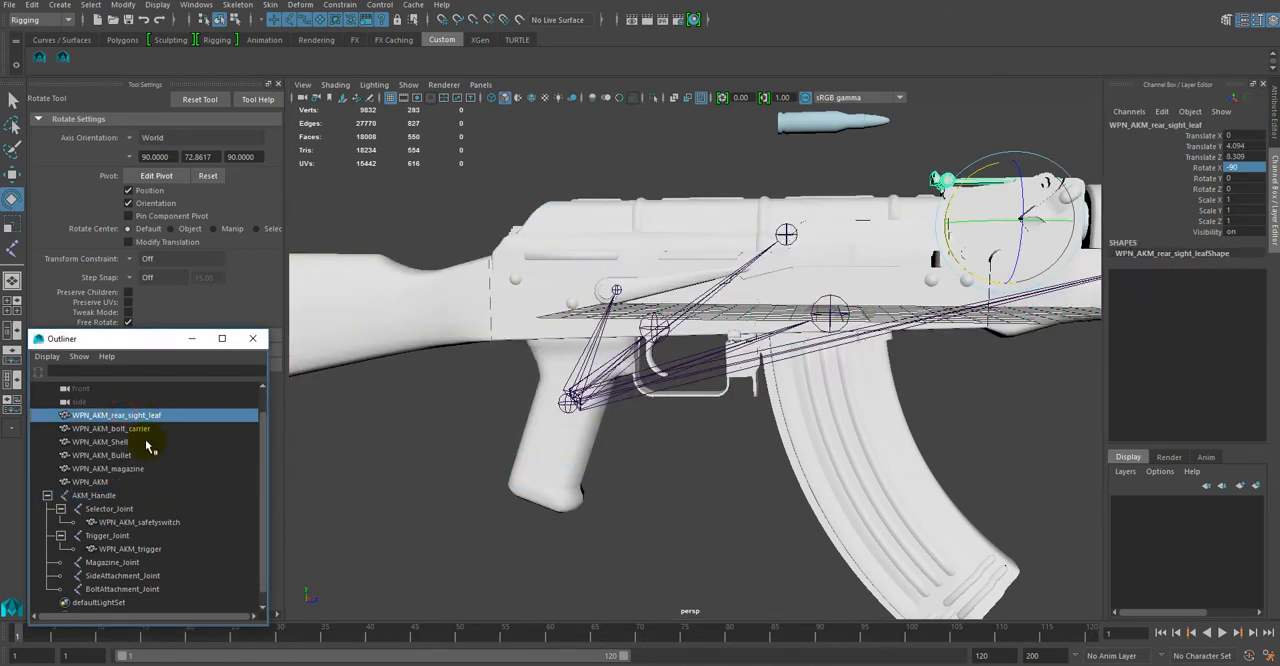
left_click(112, 484)
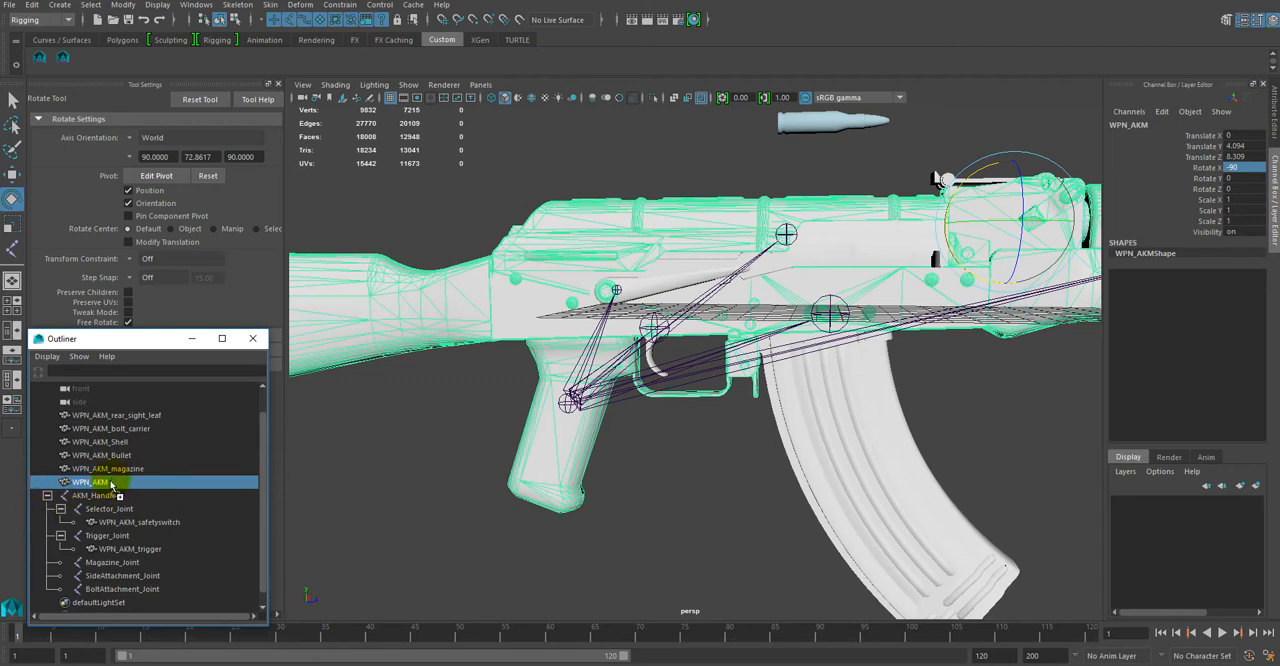
left_click_drag(107, 499, 107, 500)
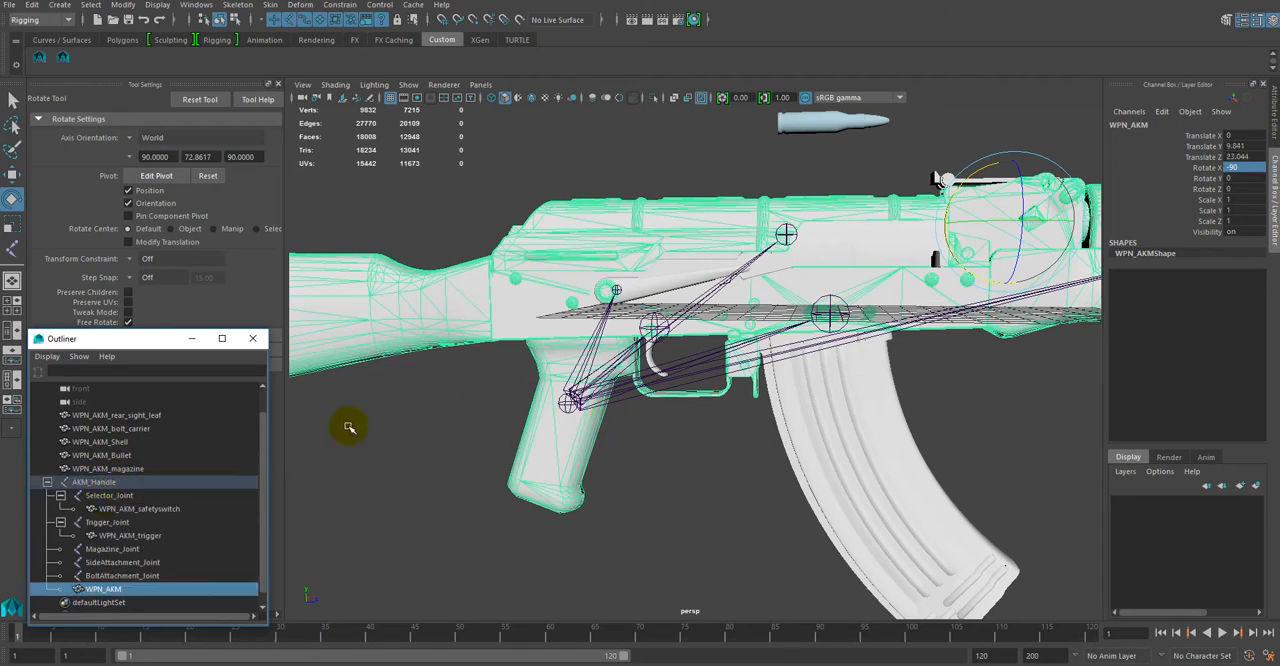
Step: Select WPN_AKM_rear_sight_leaf and examine the rear sight's hinge area from several angles
left_click(127, 416)
left_click_drag(428, 406, 546, 430, "alt")
middle_click_drag(690, 416, 362, 464, "alt")
right_click_drag(715, 315, 760, 458, "alt")
left_click_drag(706, 324, 756, 238, "alt")
key("ctrl+z")
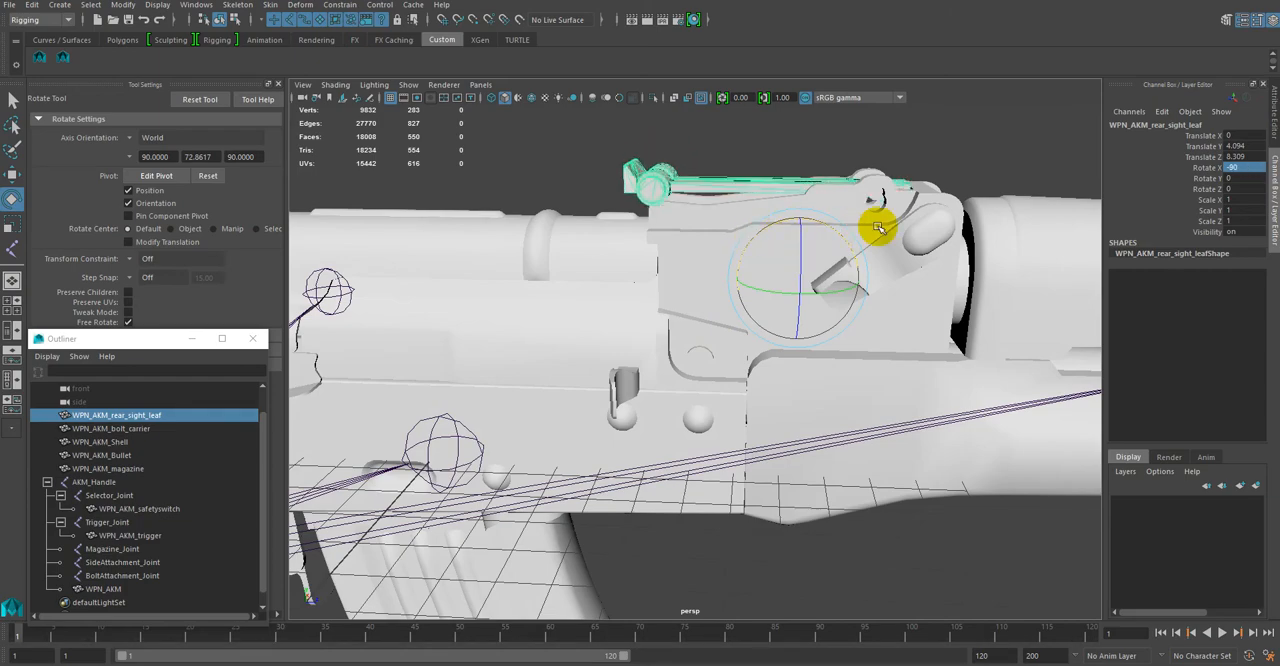
left_click_drag(889, 195, 884, 197, "alt")
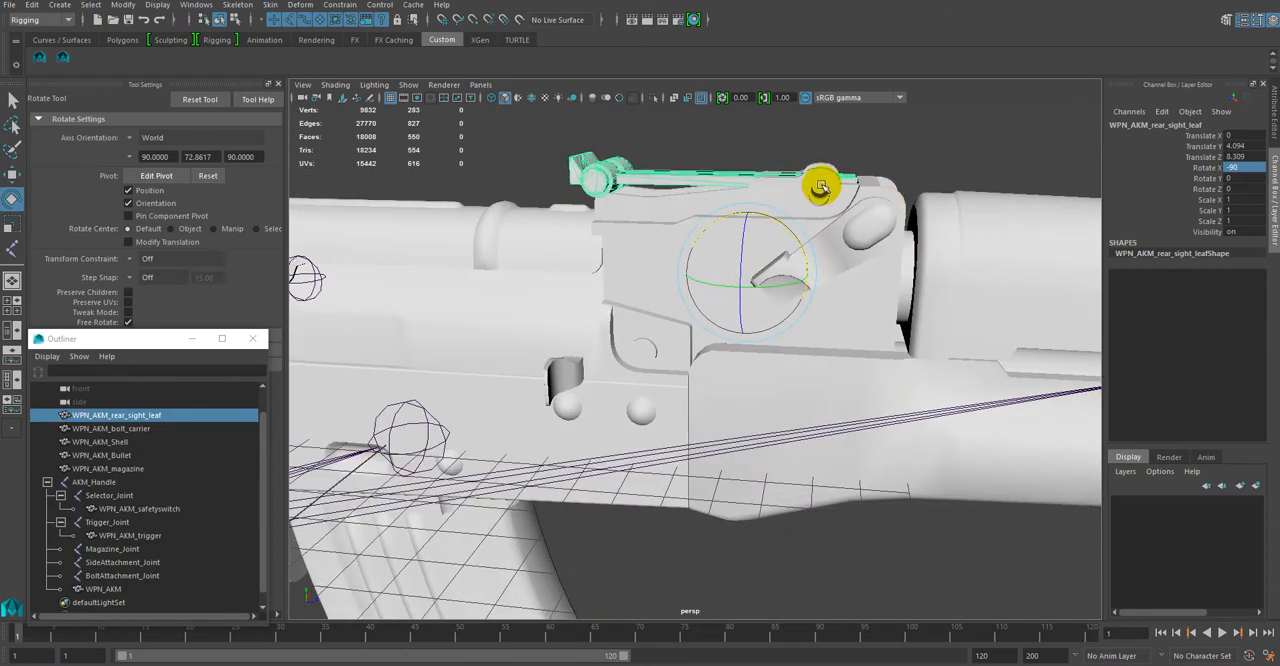
left_click_drag(819, 187, 823, 181, "alt")
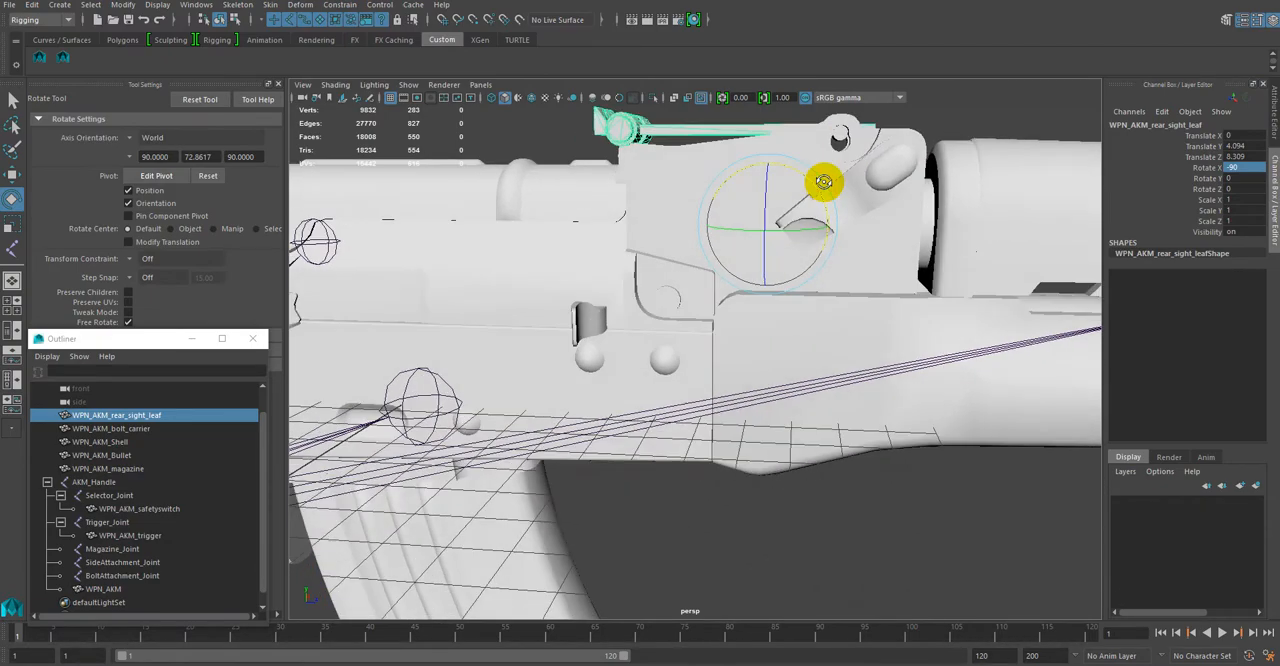
left_click_drag(838, 138, 854, 163, "alt")
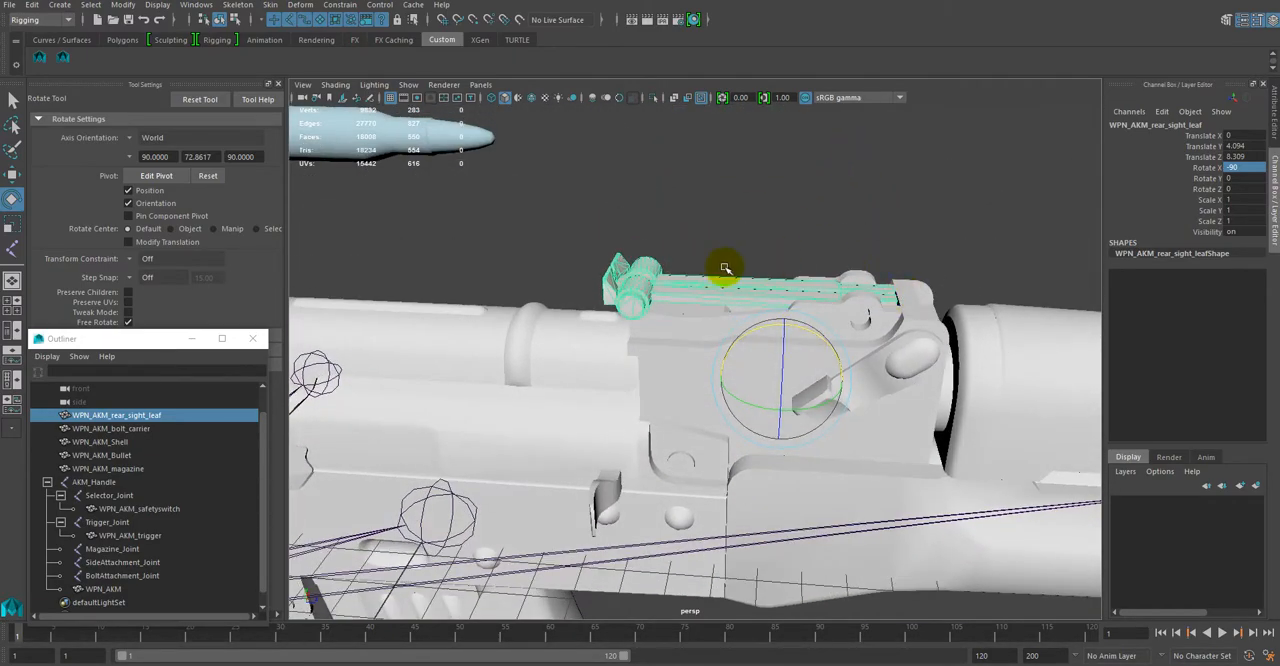
left_click_drag(835, 254, 734, 420, "alt")
right_click_drag(714, 391, 765, 427, "alt")
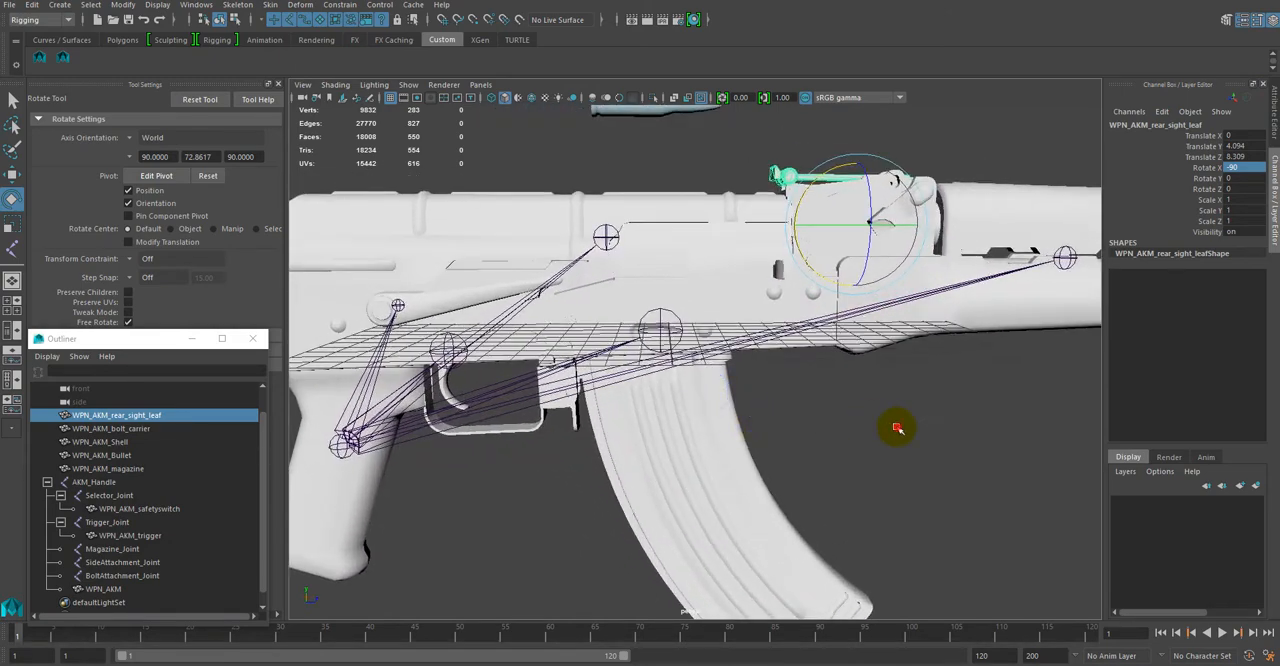
Step: Clear the selection and examine the joint layout around the receiver, grip, trigger and magazine
left_click(895, 428)
left_click_drag(830, 340, 763, 437, "alt")
scroll(838, 432, "down", 2)
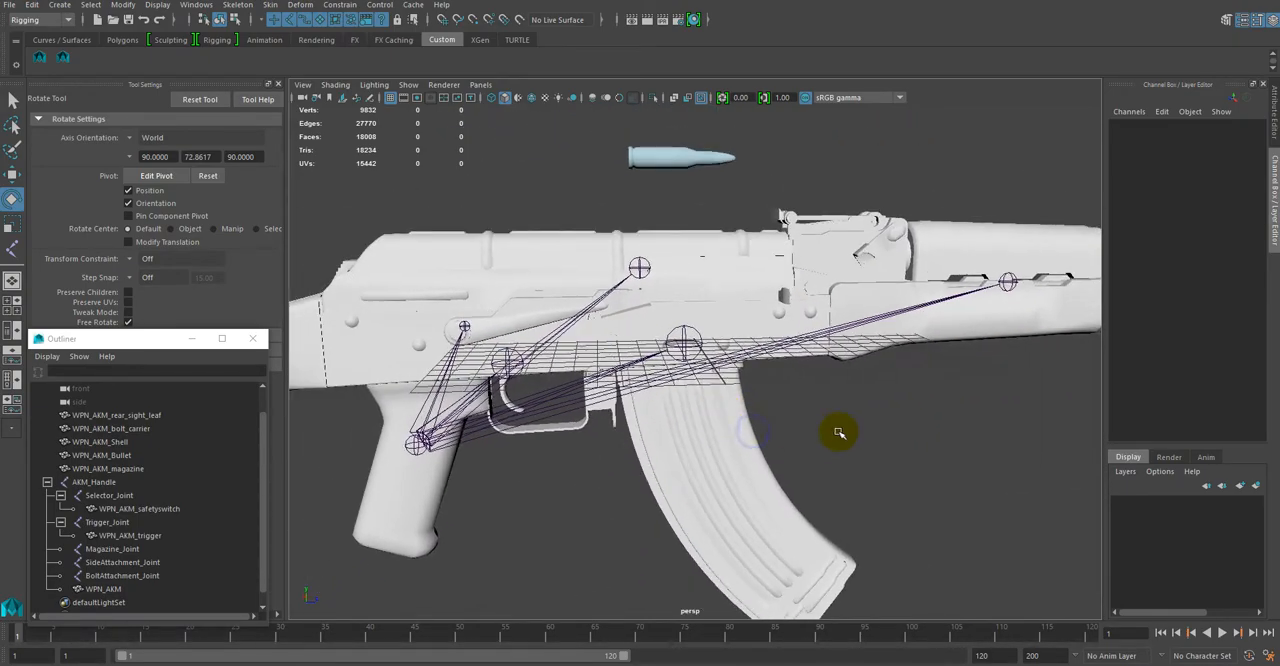
middle_click_drag(842, 431, 706, 427, "alt")
mouse_move(706, 427)
left_mouse_down("alt")
mouse_move(841, 427)
mouse_move(737, 423)
mouse_move(694, 457)
mouse_move(583, 429)
mouse_move(697, 442)
left_mouse_up("alt")
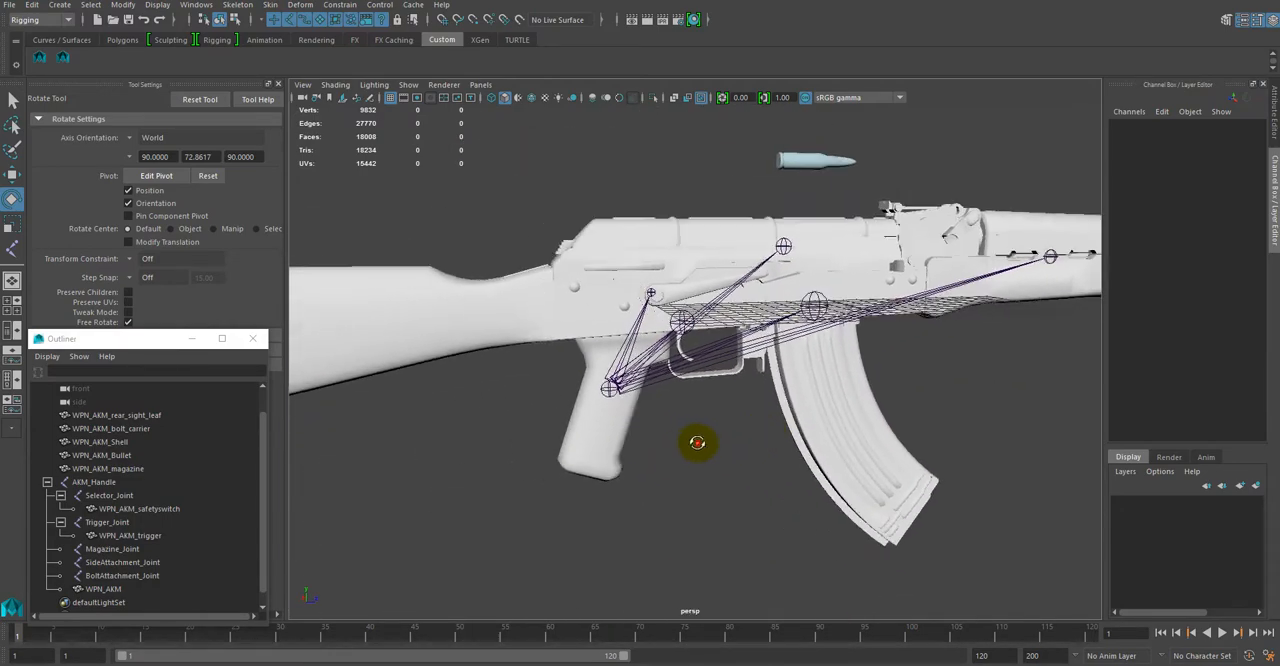
scroll(697, 442, "up", 8)
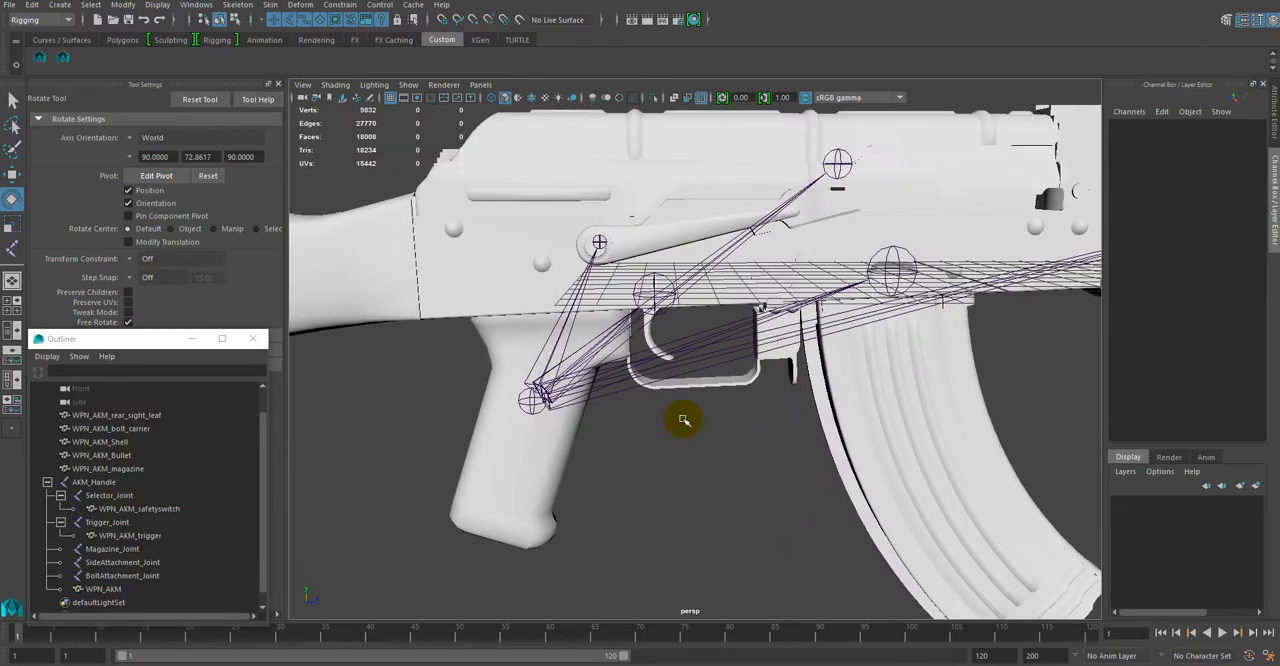
scroll(683, 420, "up", 5)
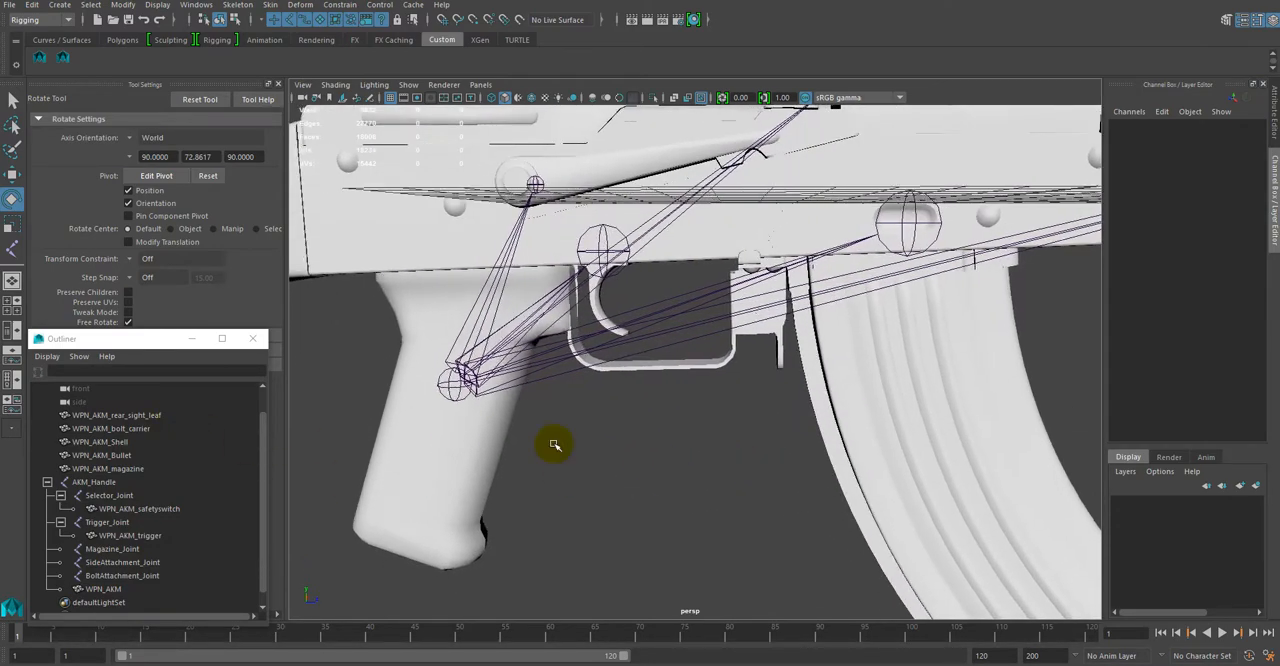
scroll(575, 448, "down", 5)
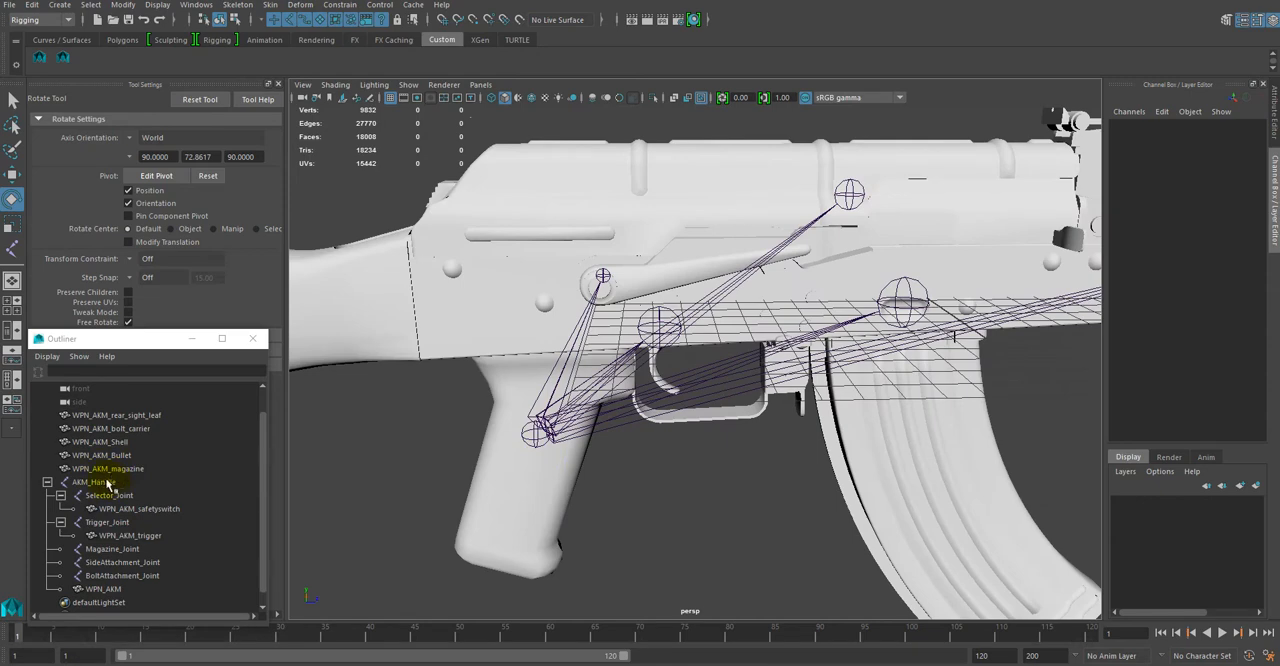
Step: Parent WPN_AKM_rear_sight_leaf under AKM_Handle and collapse the AKM_Handle hierarchy
left_click(112, 416)
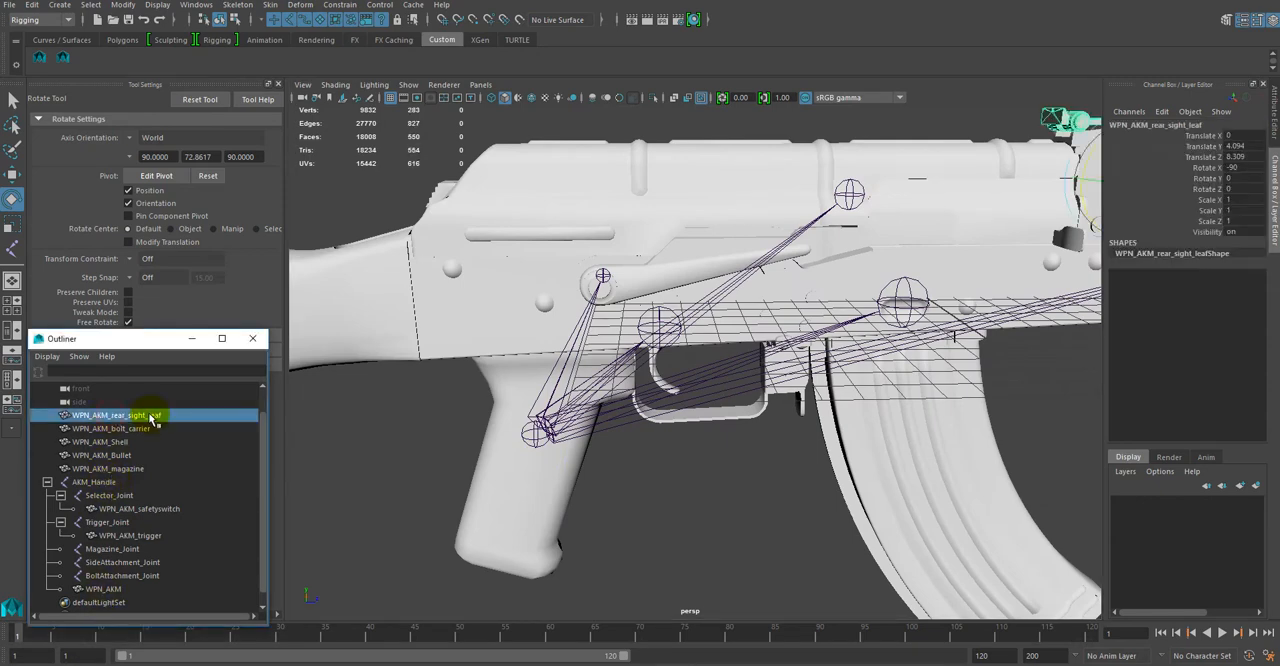
middle_click_drag(140, 465, 110, 488)
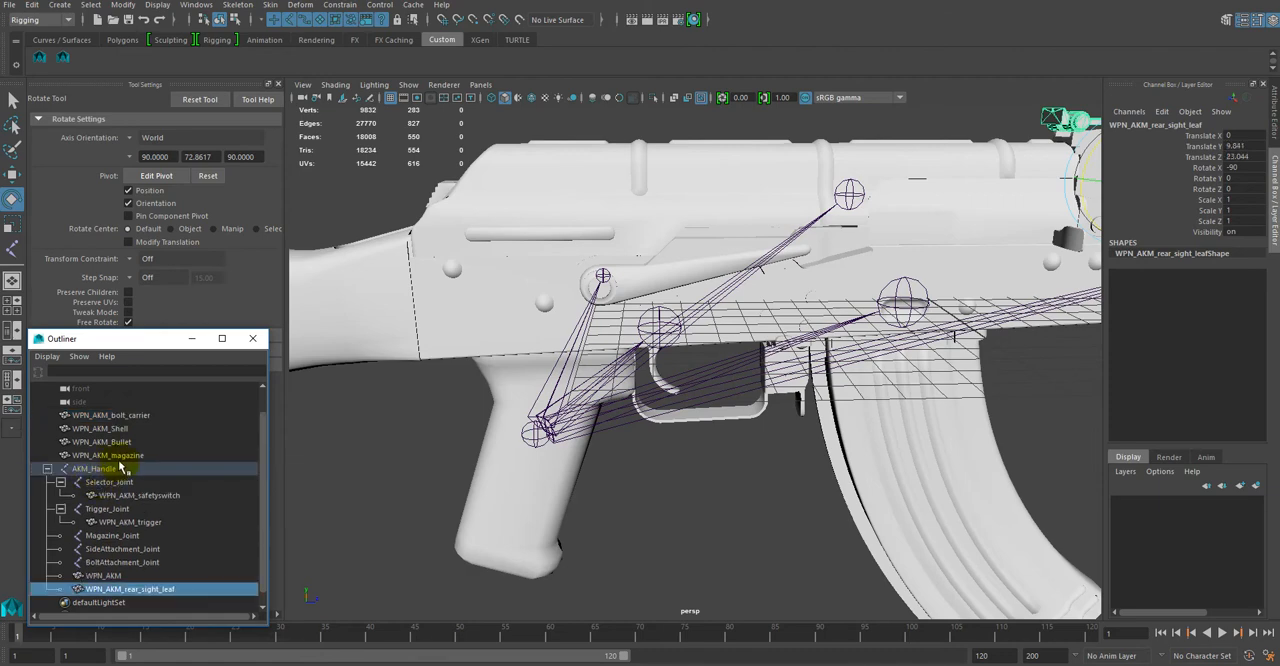
left_click(47, 469)
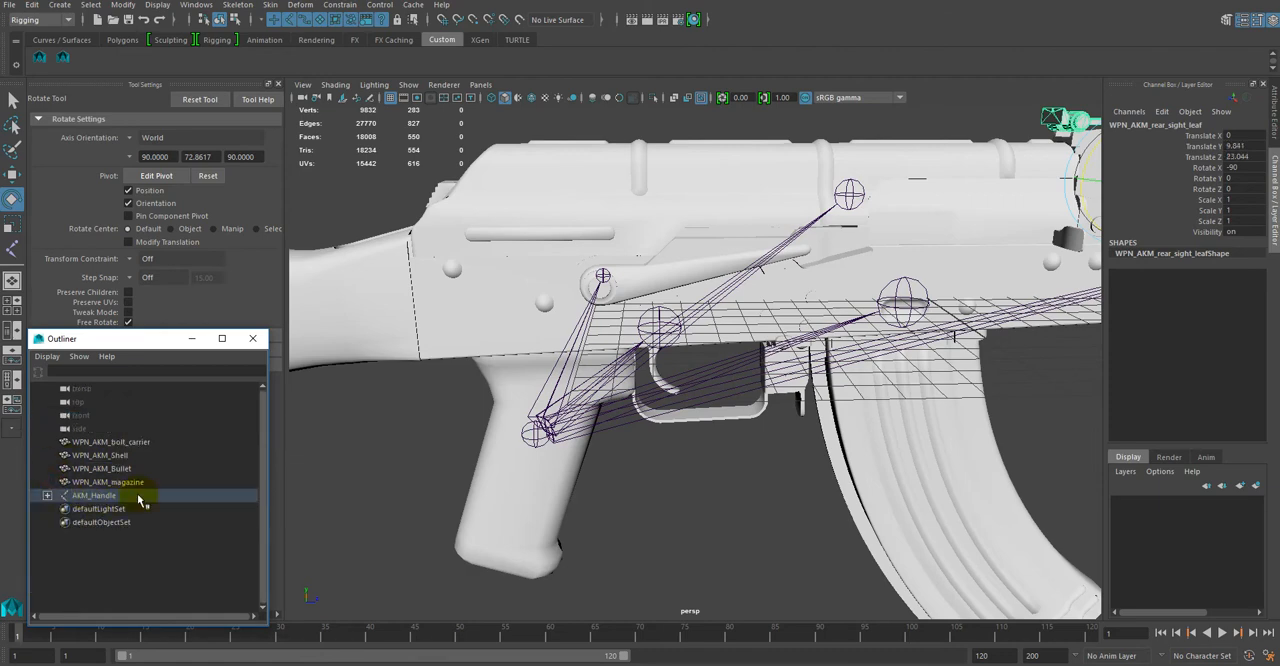
Step: Hide the AKM_Handle joint hierarchy by setting its Visibility to off
left_click(1244, 233)
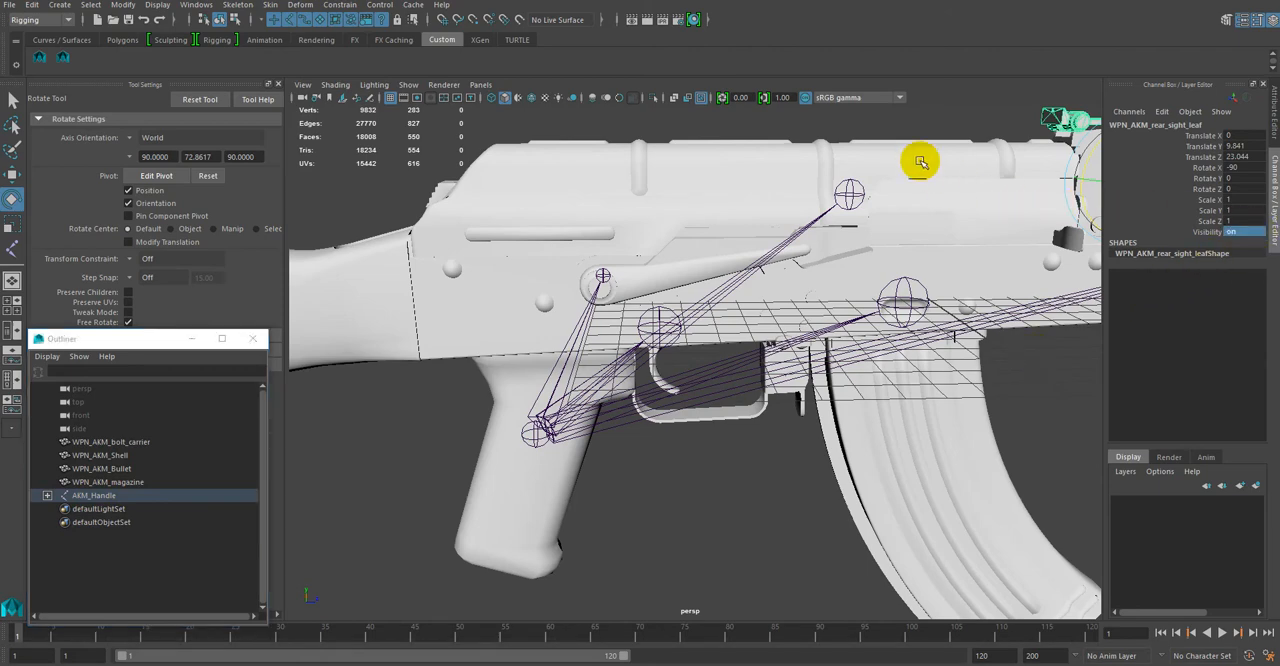
left_click(888, 122)
left_click(118, 496)
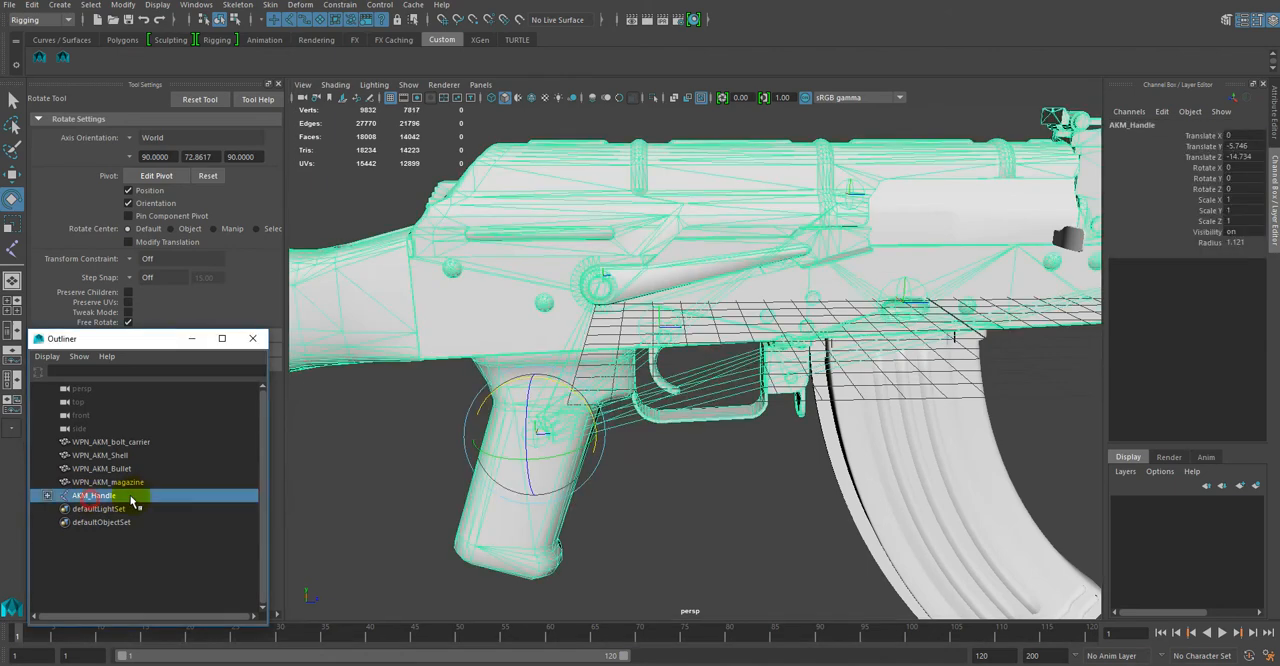
left_click(1246, 232)
type("off")
key("Return")
left_click_drag(818, 345, 907, 339, "alt")
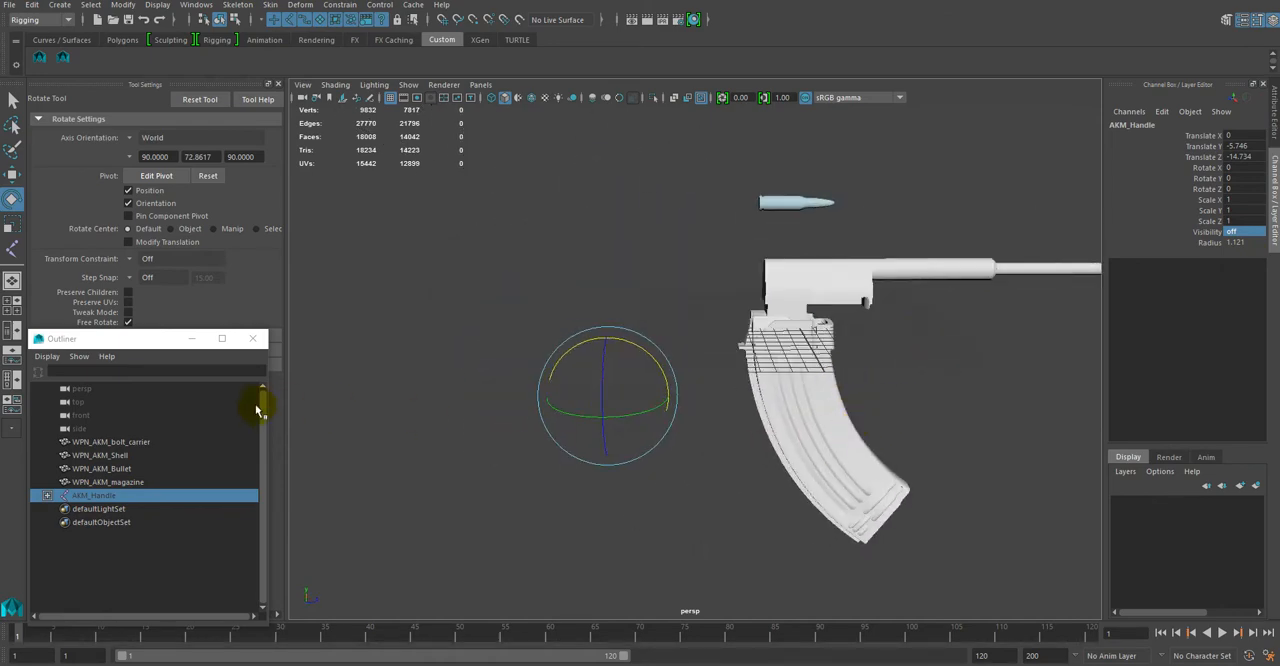
Step: Examine the meshes outside the hierarchy by selecting the magazine, shell and bolt carrier in turn
left_click(145, 482)
left_click(115, 456)
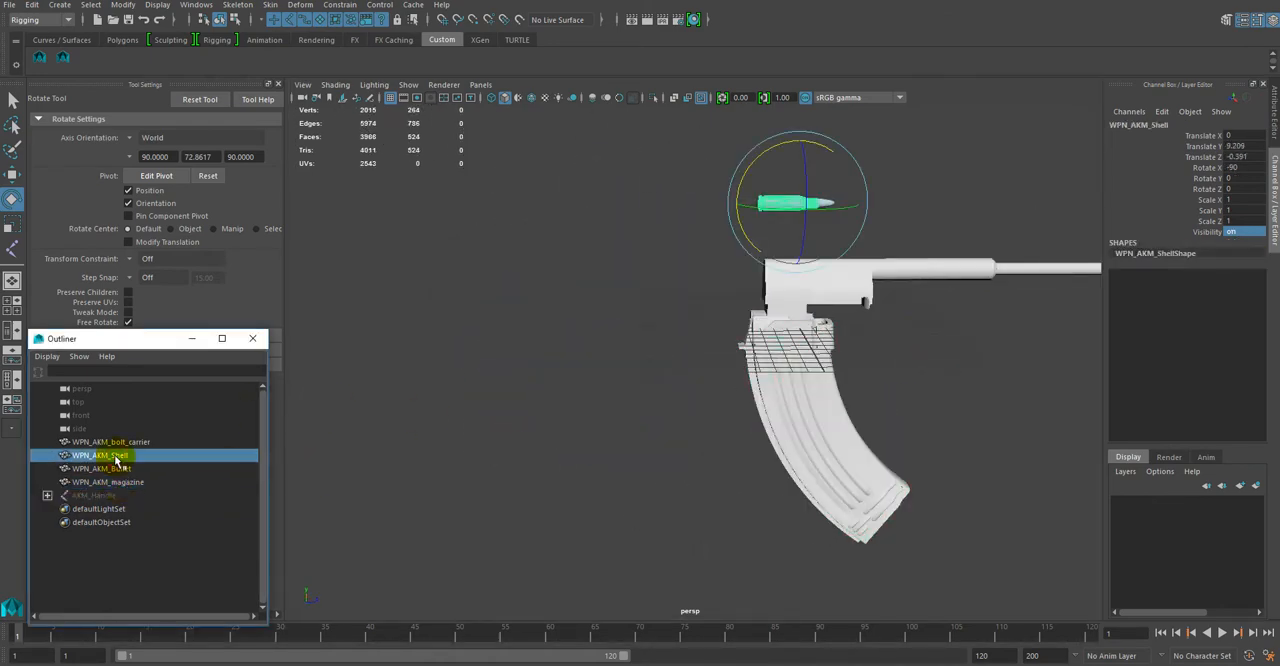
left_click(115, 442)
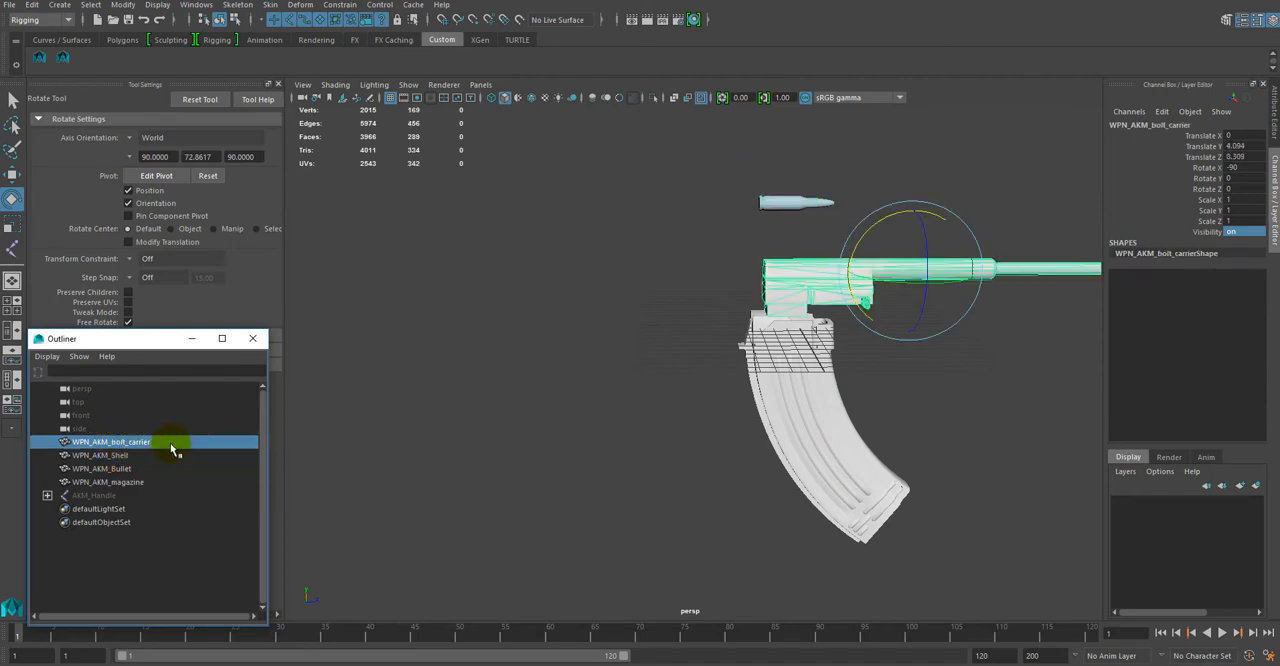
left_click(100, 455)
left_click(105, 482)
Step: Show the AKM_Handle hierarchy again by setting its Visibility to on
left_click(140, 496)
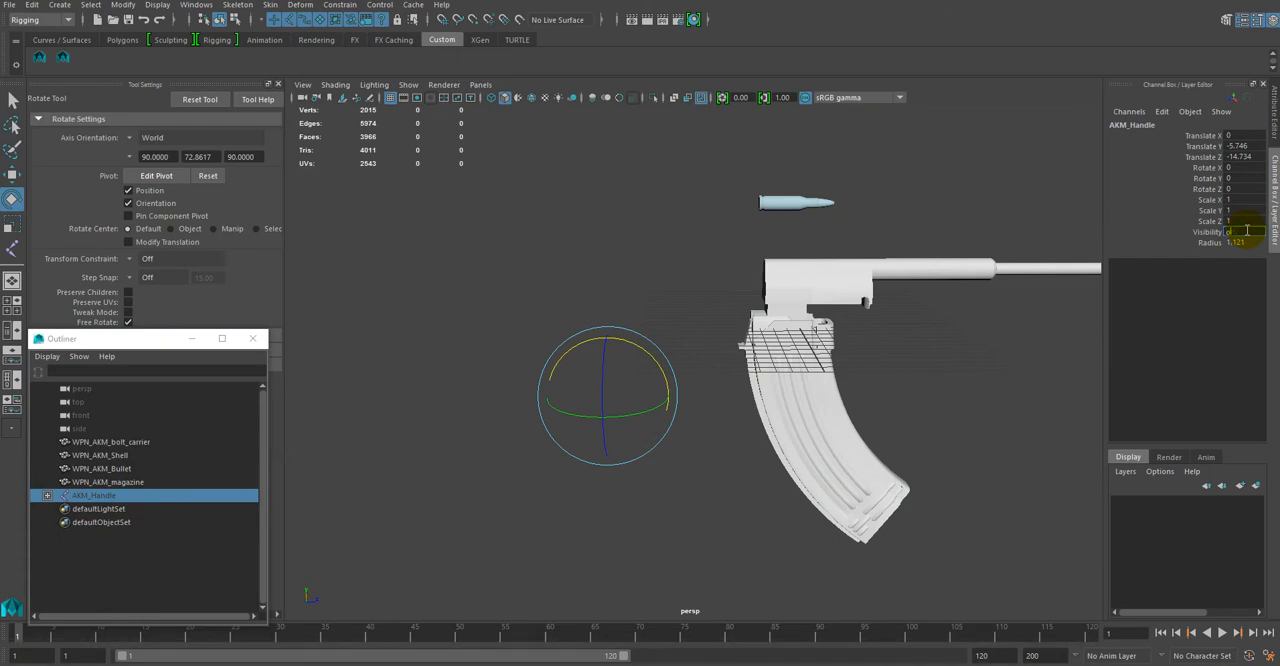
key("Return")
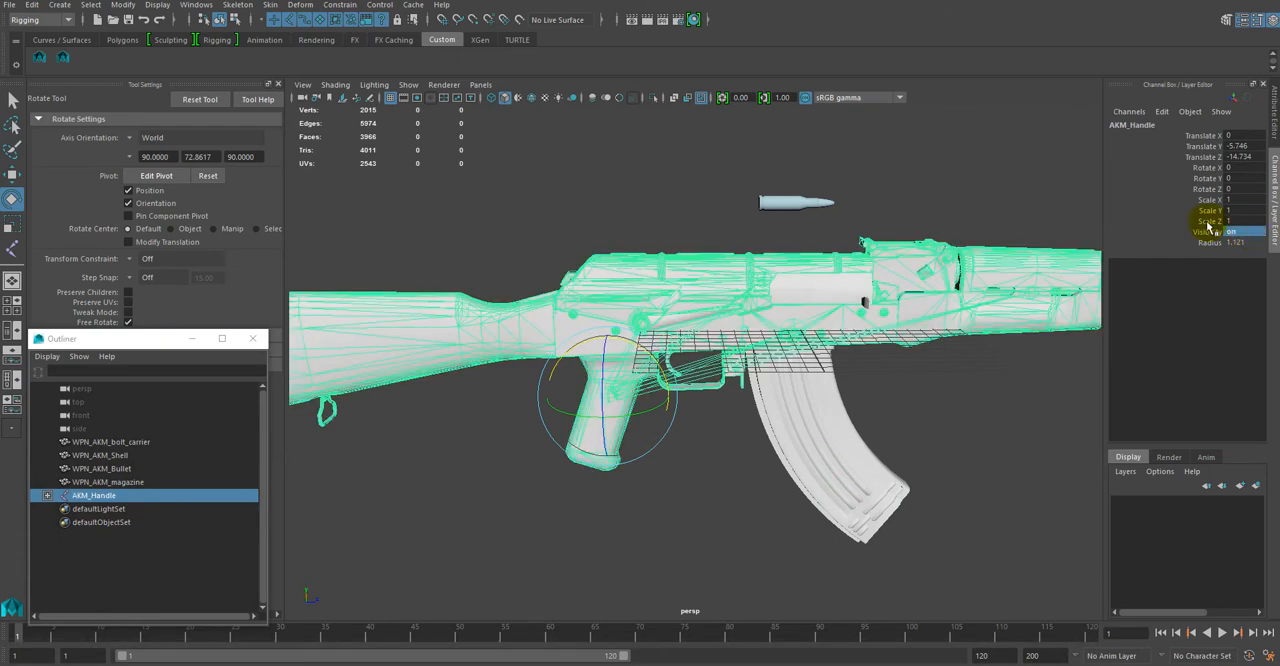
left_click_drag(852, 459, 925, 436, "alt")
middle_click_drag(925, 436, 864, 508, "alt")
right_click_drag(822, 422, 804, 464, "alt")
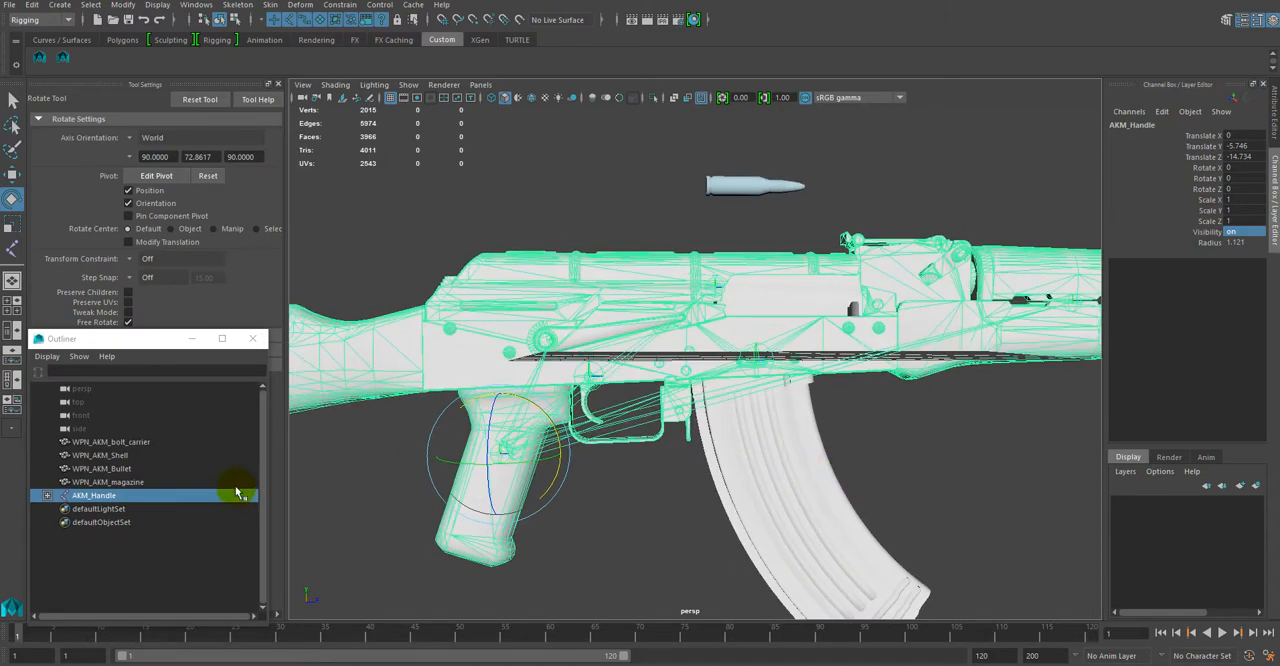
Step: Create a separate joint above the magazine with the Joint Tool and set its Translate X to 0
left_click(118, 482)
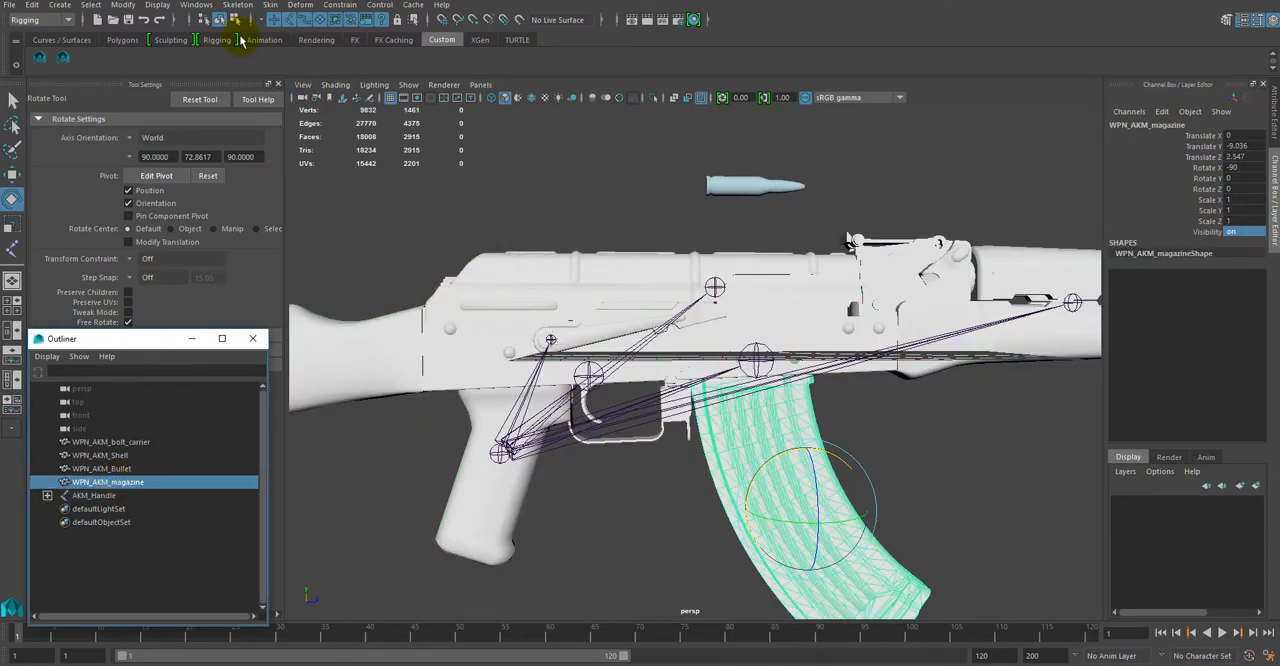
left_click(11, 247)
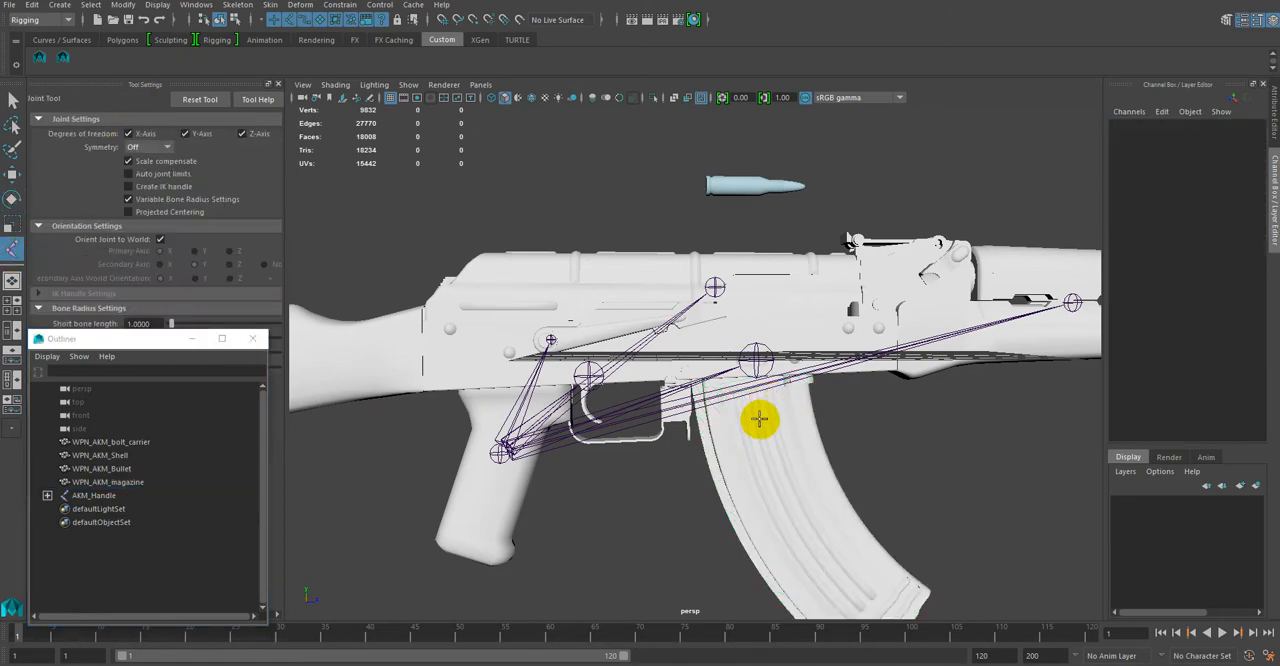
left_click(110, 482)
left_click_drag(831, 471, 820, 514, "alt")
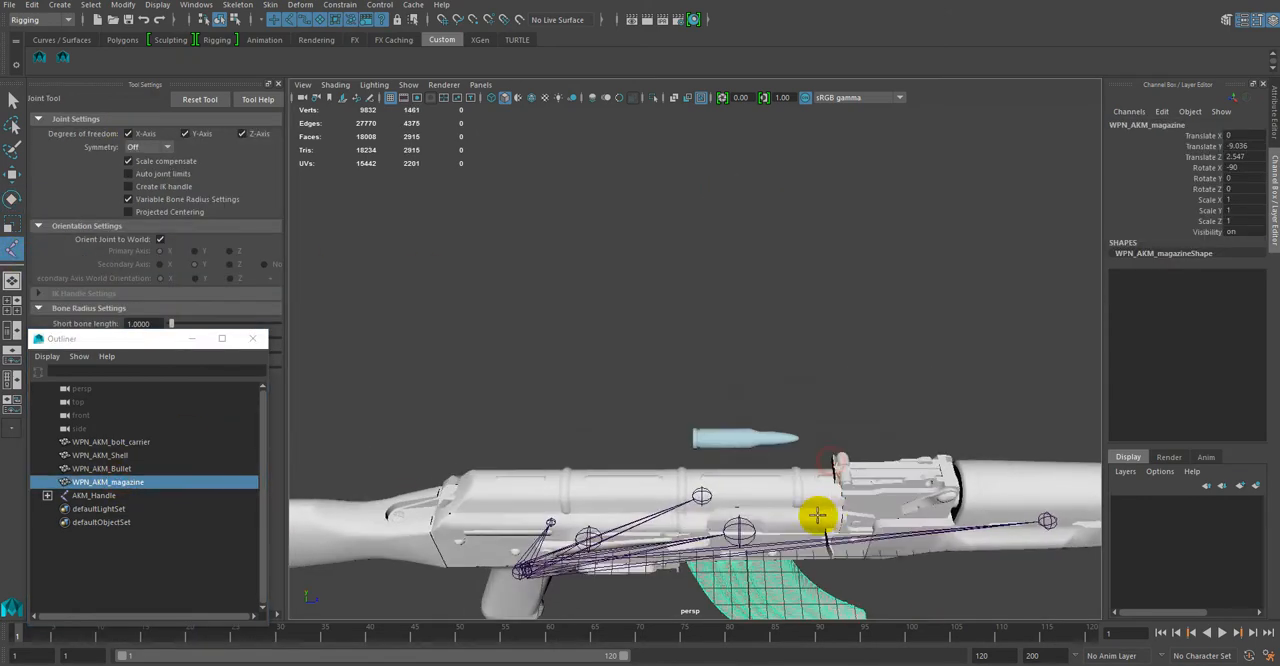
left_click(755, 517)
left_click_drag(795, 556, 785, 507, "alt")
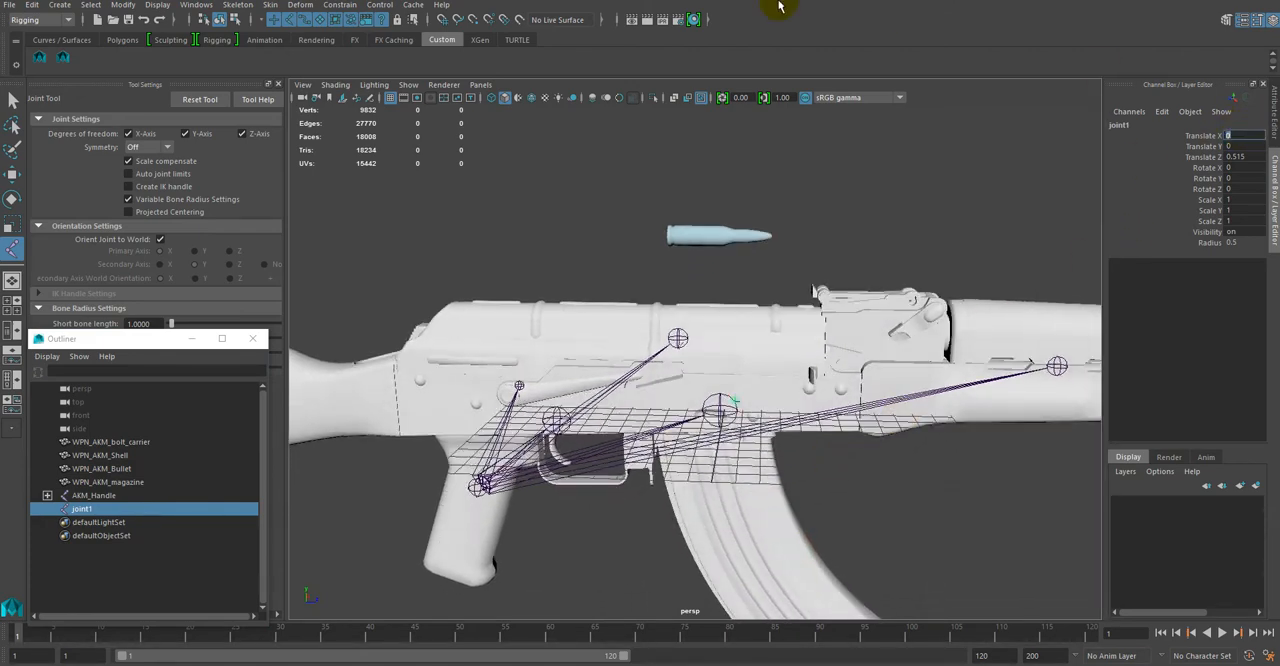
Step: In the side view, move the new joint onto the oval recess above the magazine, to about Y -0.56 and Z -0.336
key("w")
left_click_drag(794, 409, 802, 463, "alt")
key("space")
key("space")
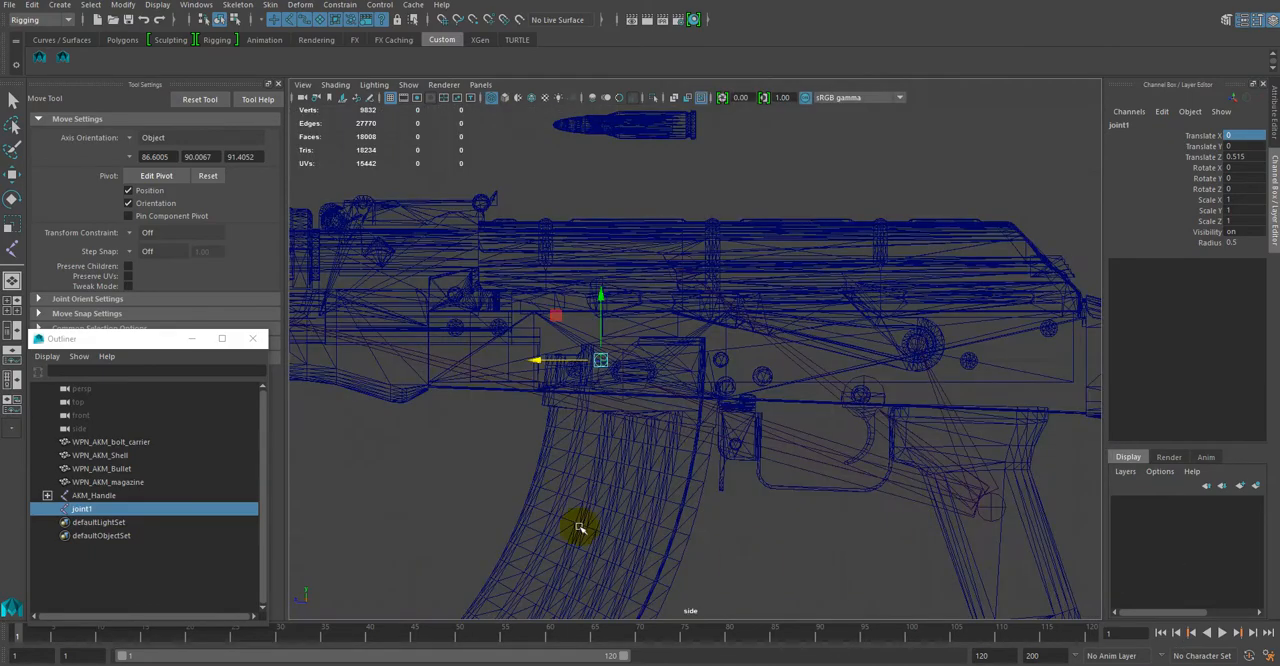
scroll(634, 391, "up", 4)
right_click_drag(617, 430, 715, 505, "alt")
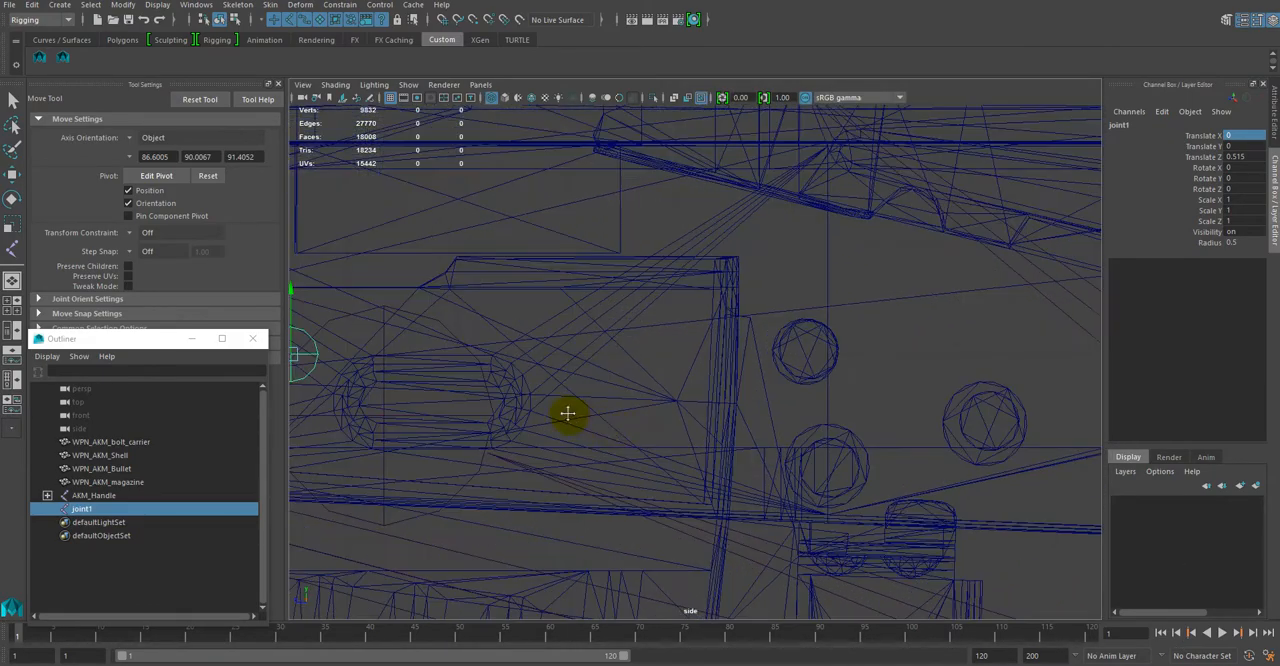
middle_click_drag(568, 414, 822, 394, "alt")
right_click_drag(643, 357, 758, 476, "alt")
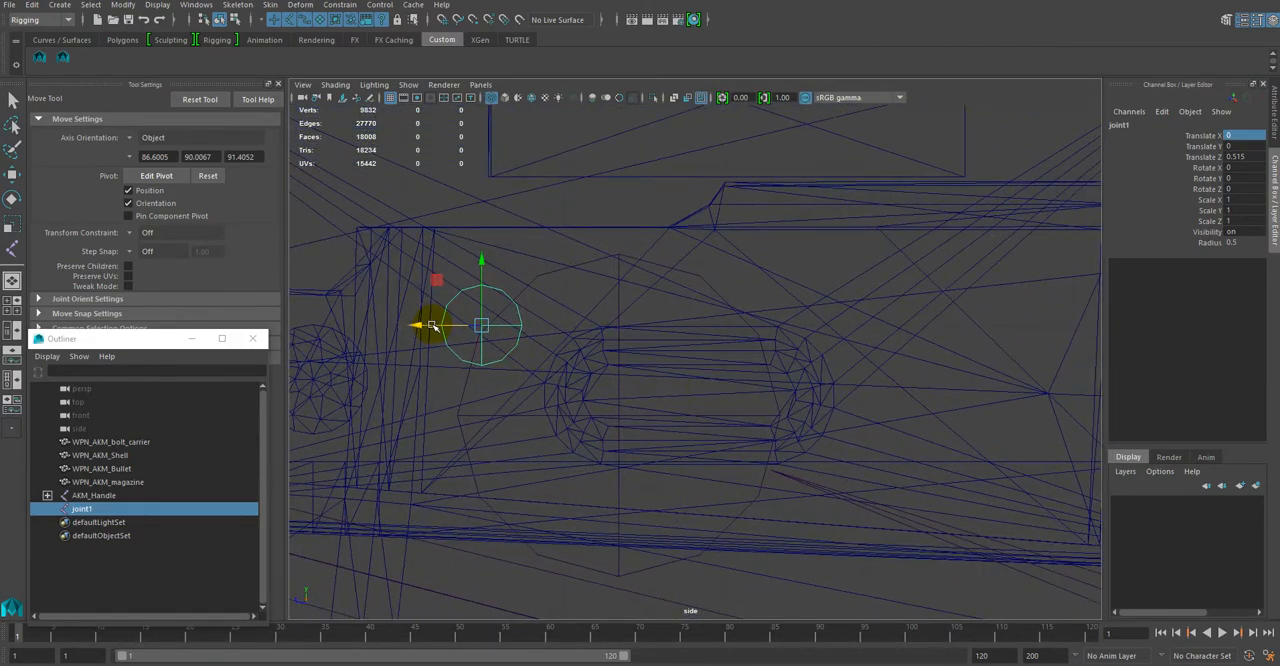
left_click_drag(431, 325, 568, 332)
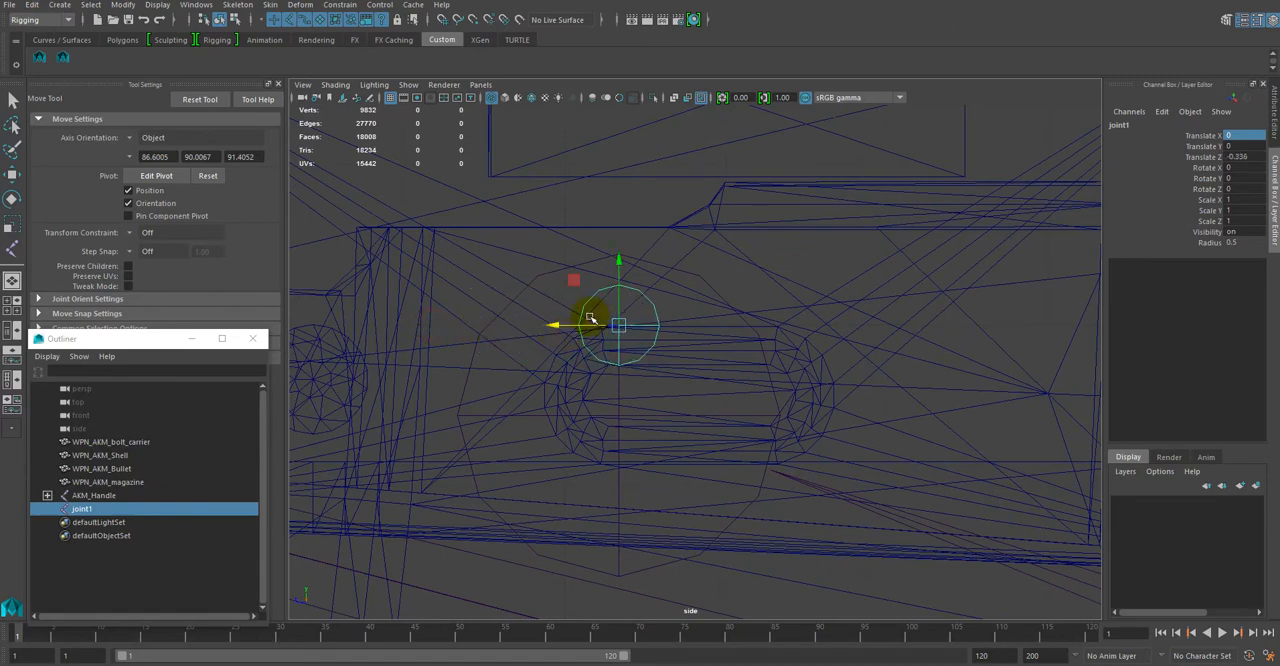
left_click_drag(620, 263, 625, 357)
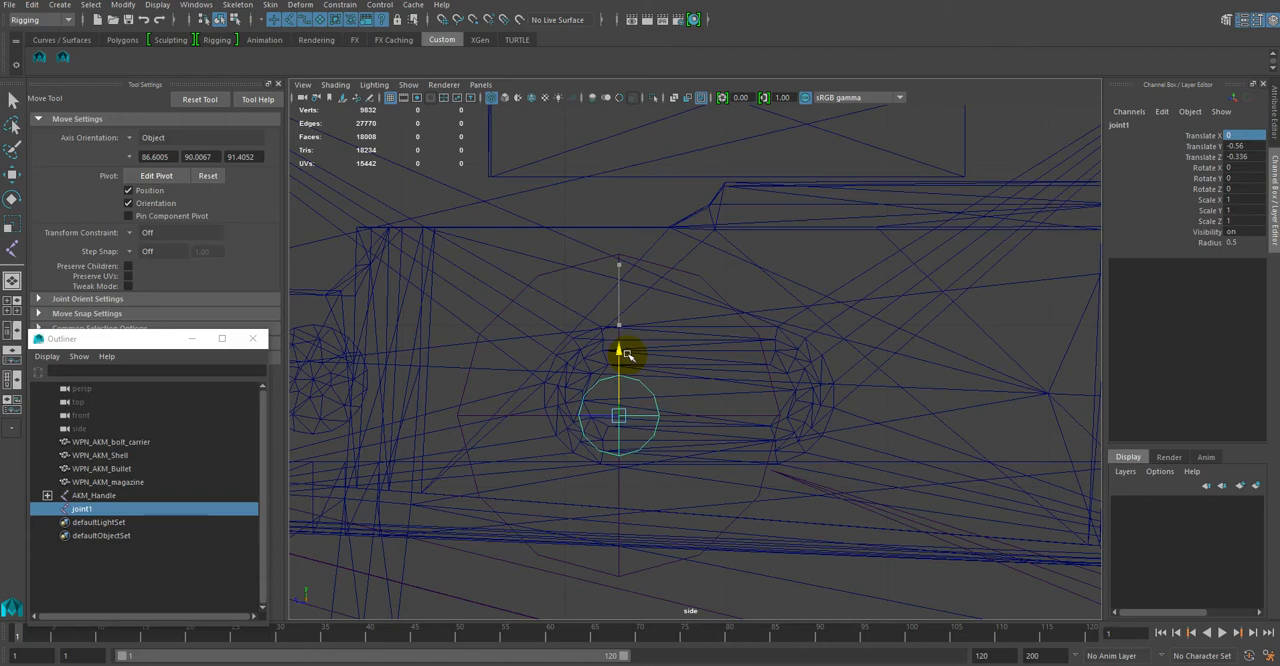
Step: Fine-tune the new joint's position in the oval recess to about Translate Y -0.559 and Translate Z -0.334
right_click_drag(594, 451, 637, 428, "alt")
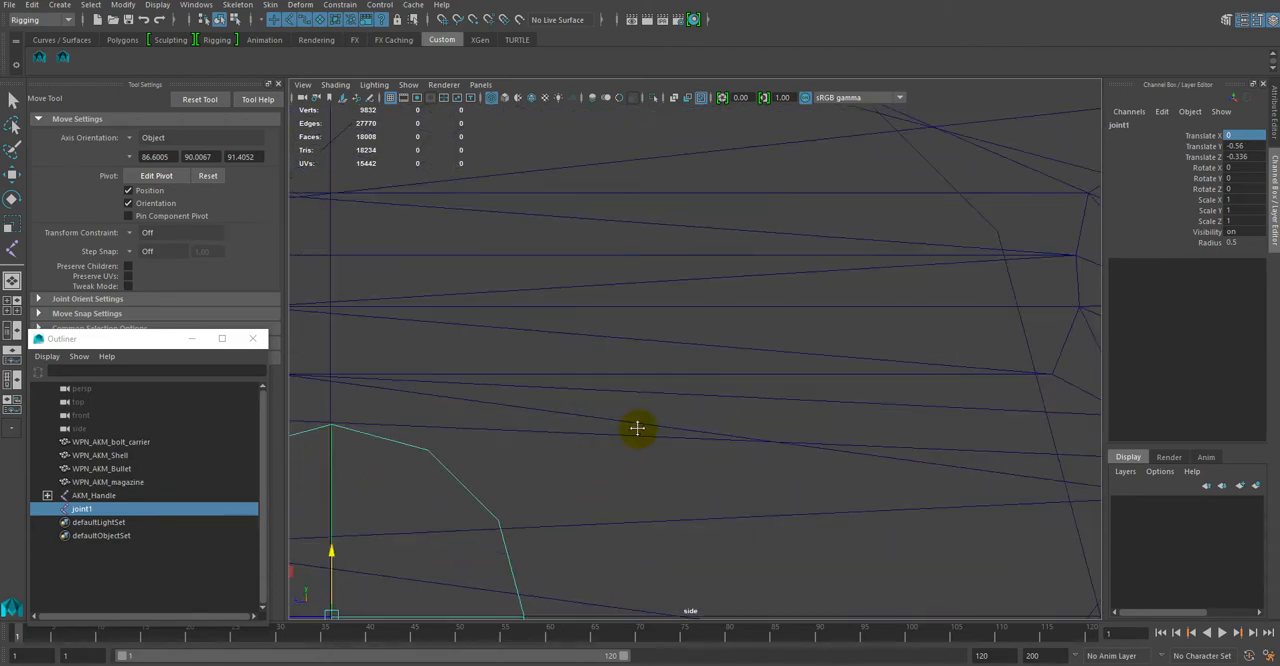
key("f")
scroll(757, 436, "up", 2)
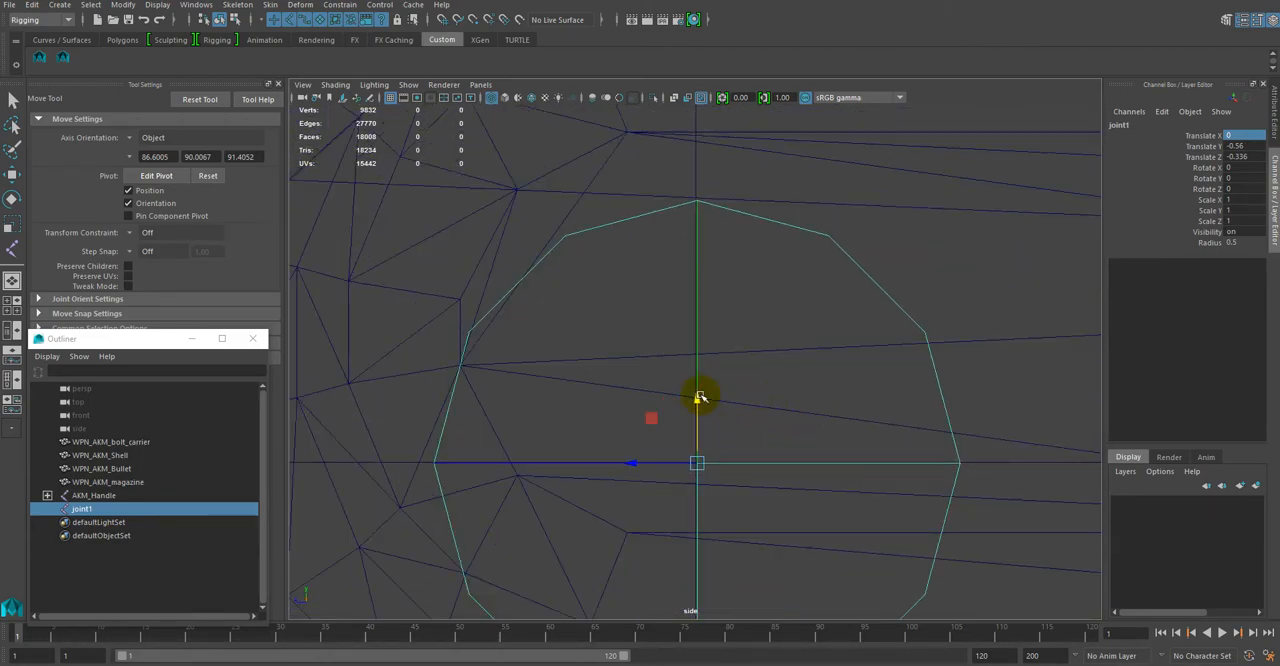
left_click_drag(695, 402, 695, 400)
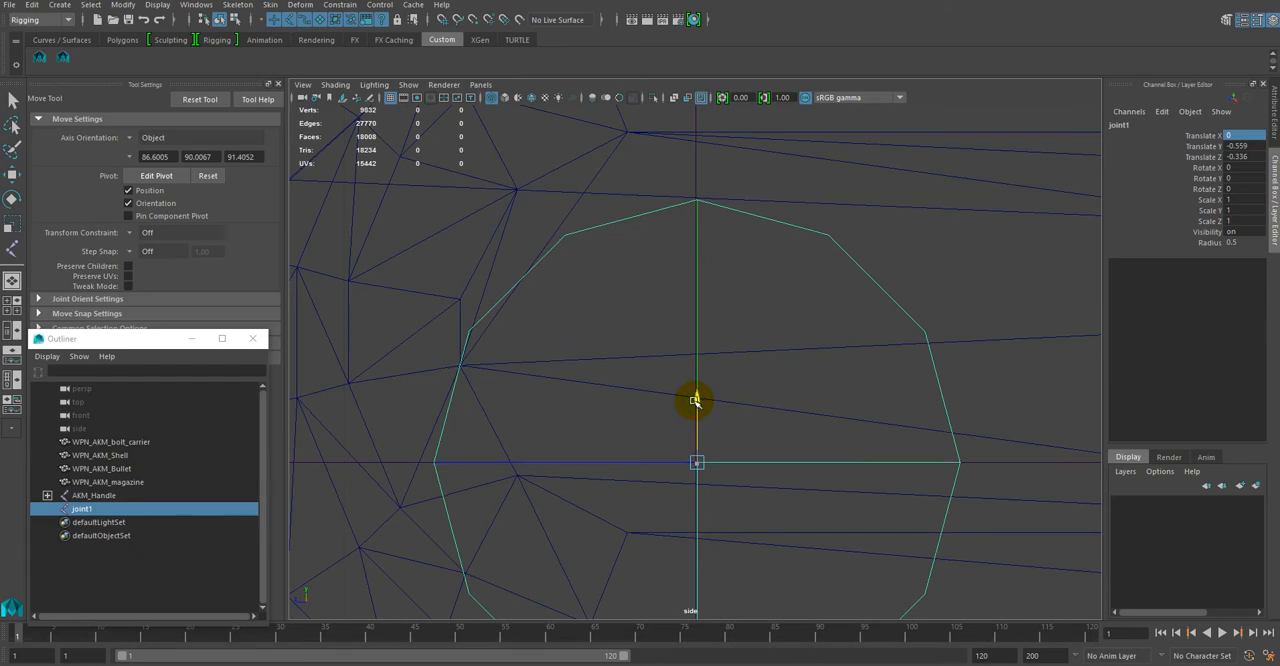
left_click_drag(633, 463, 631, 463)
scroll(793, 519, "up", 2)
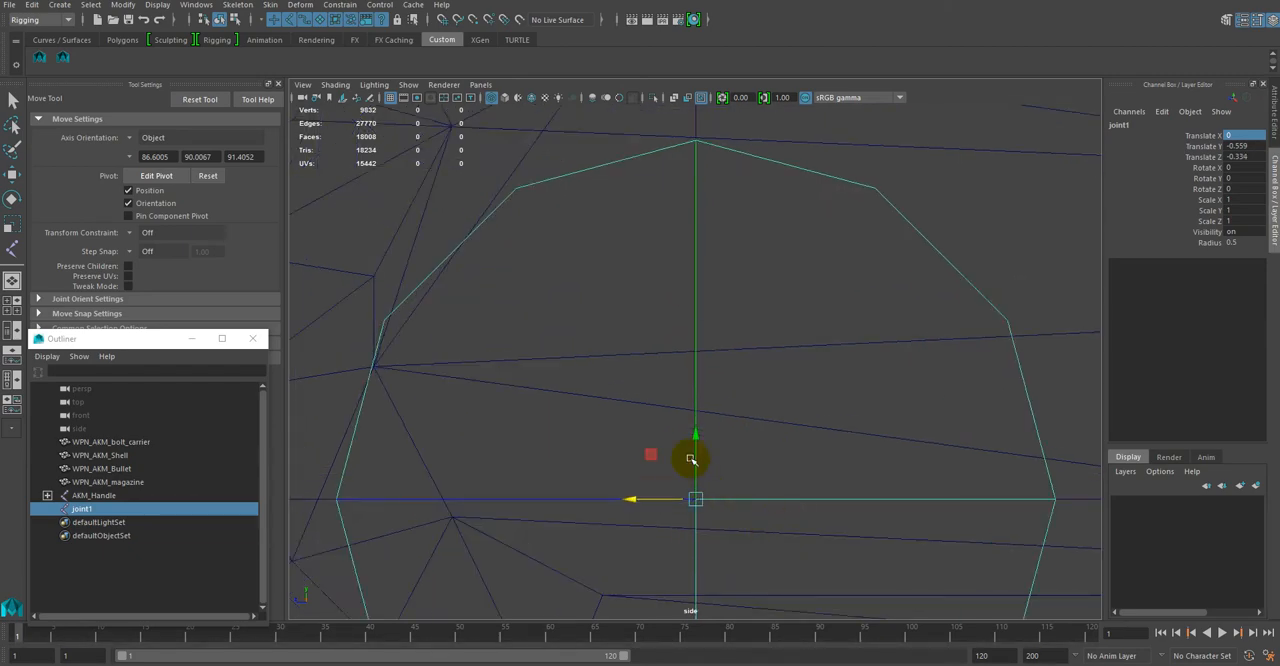
scroll(694, 517, "up", 4)
middle_click_drag(803, 534, 775, 311, "alt")
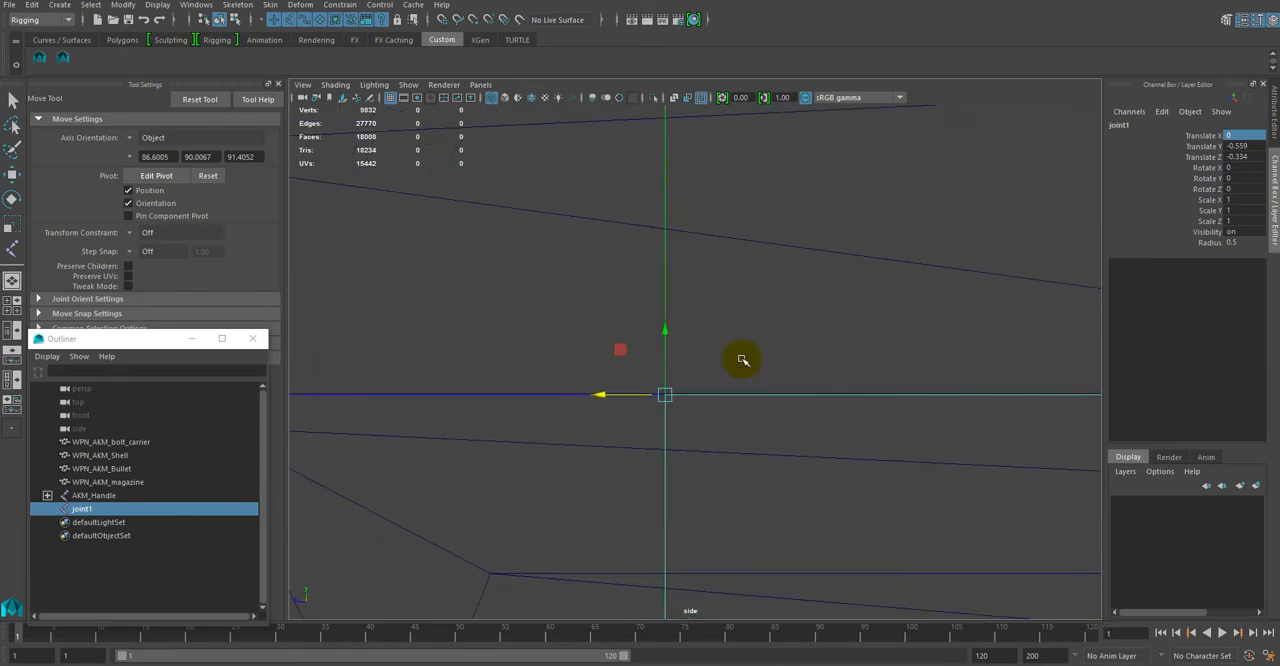
scroll(705, 421, "up", 2)
scroll(705, 421, "up", 1)
left_click_drag(646, 352, 646, 352)
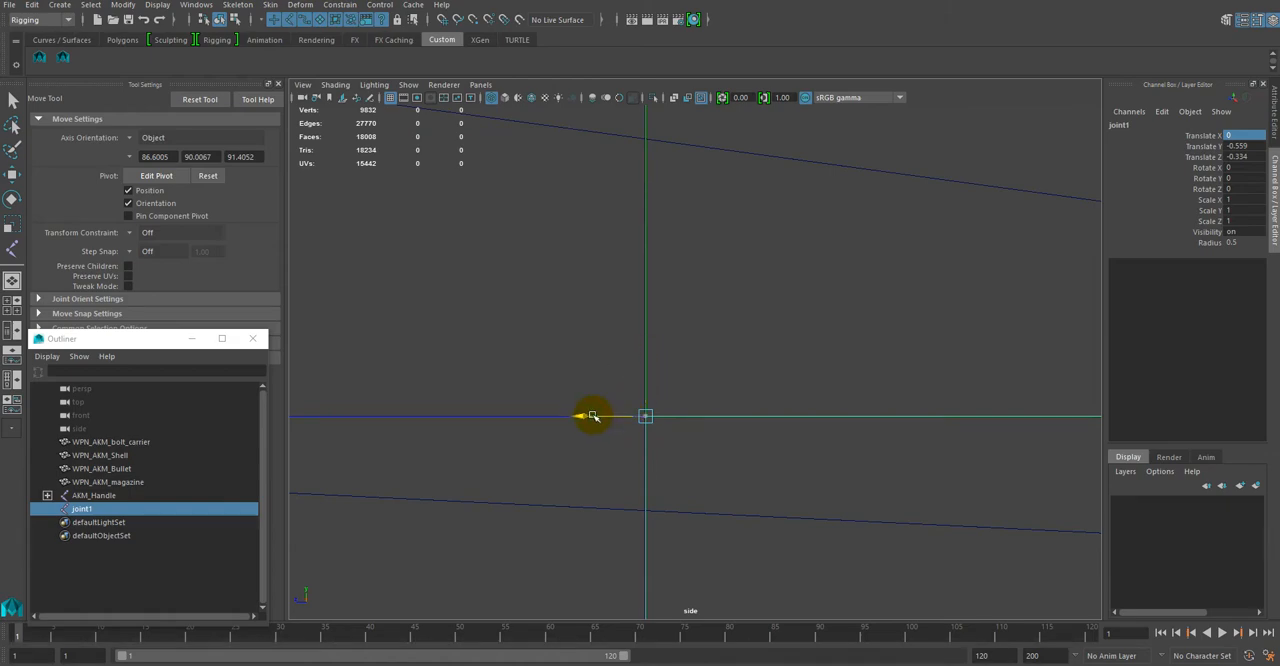
key("f")
scroll(709, 426, "down", 4)
scroll(708, 423, "up", 1)
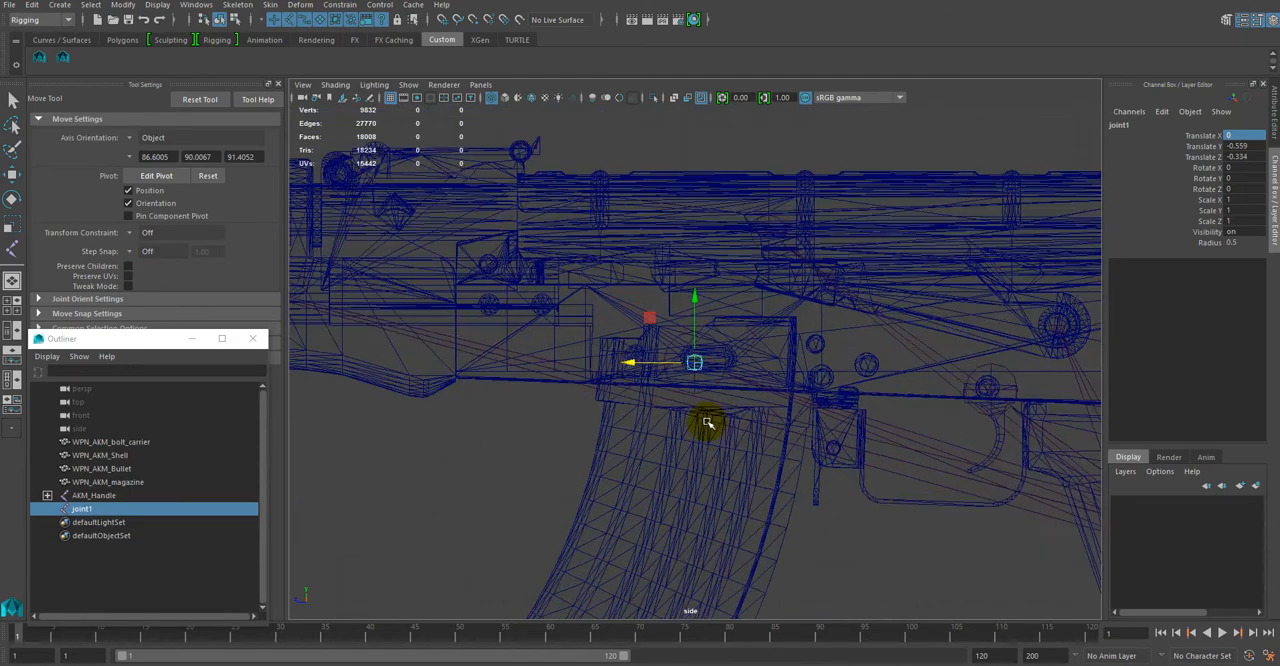
scroll(708, 423, "up", 1)
Step: Open the new magazine joint's name for editing in the Outliner
double_click(82, 509)
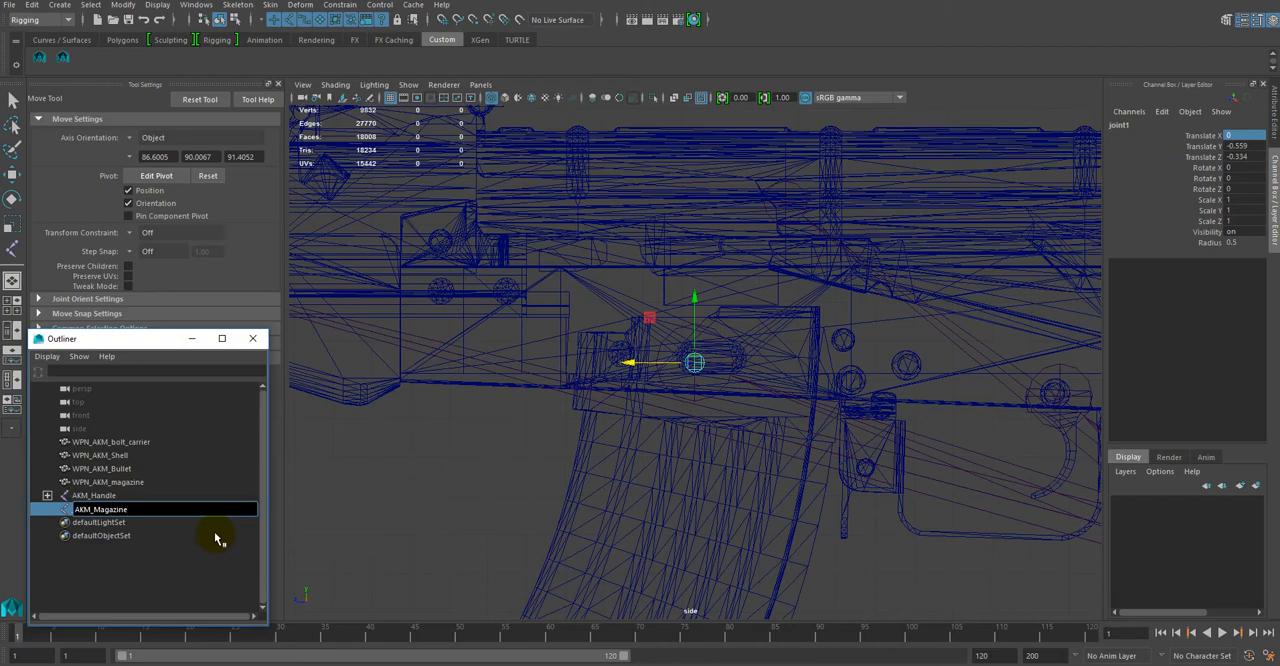
Step: Name the new joint AKM_Magazine and parent the WPN_AKM_magazine mesh to it
key("Return")
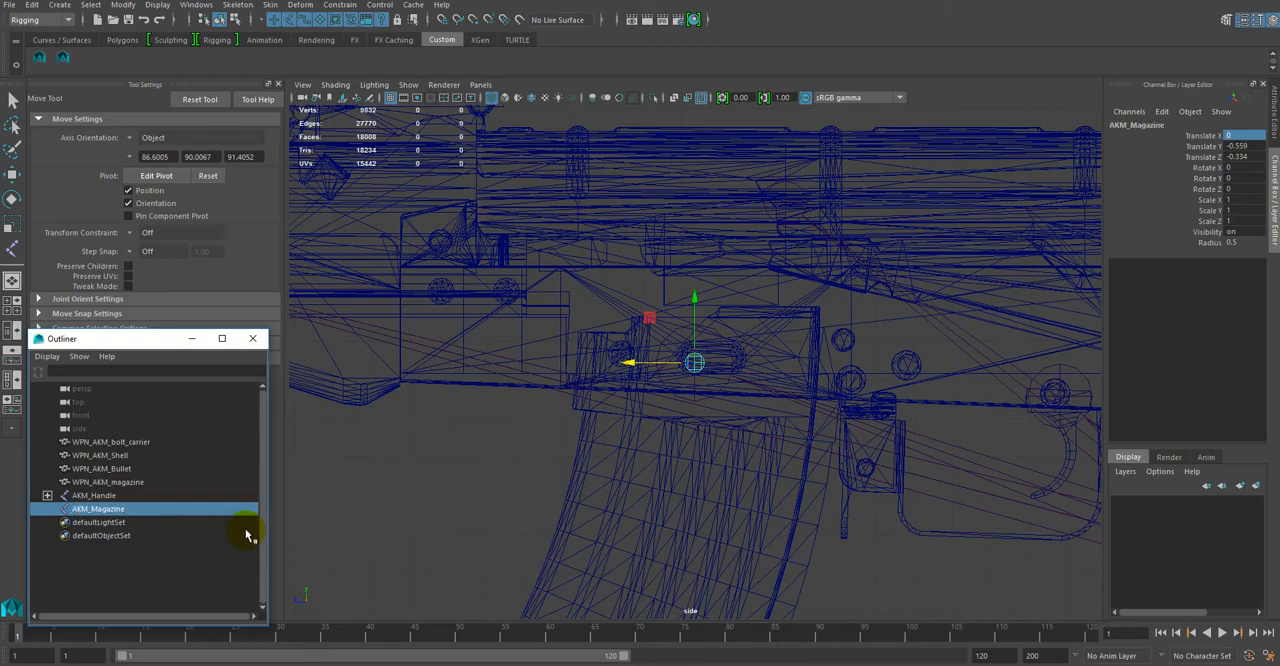
scroll(480, 485, "down", 5)
left_click(697, 490)
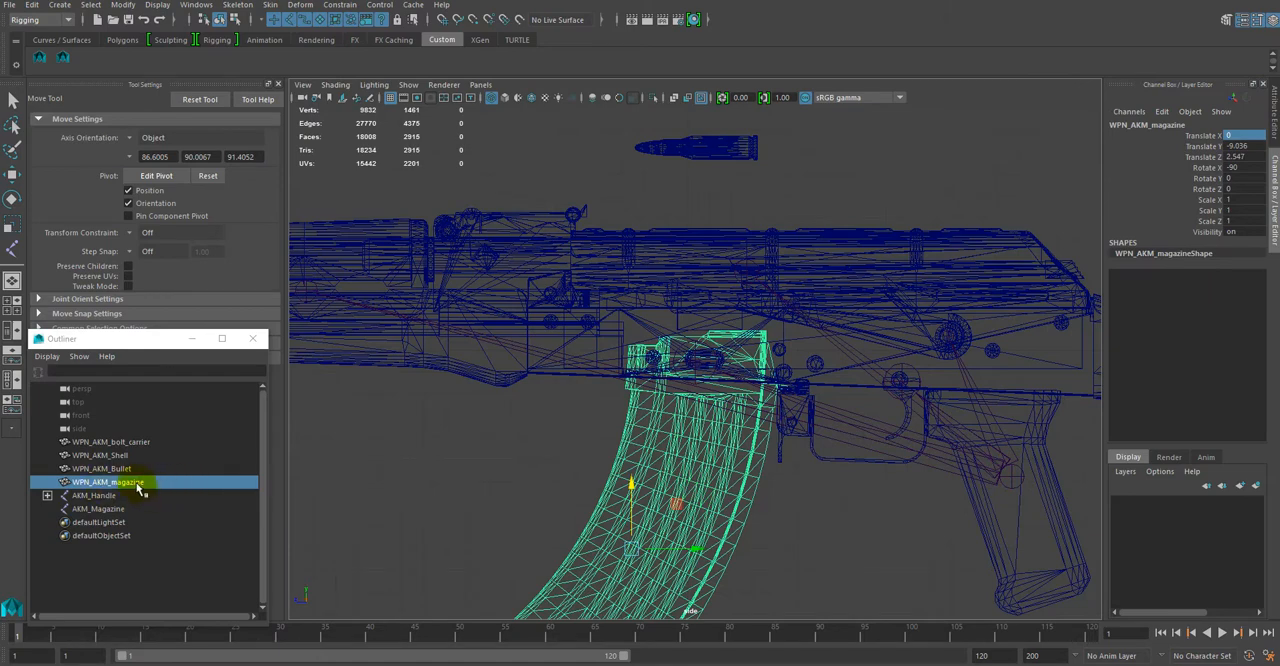
middle_click_drag(137, 484, 121, 514)
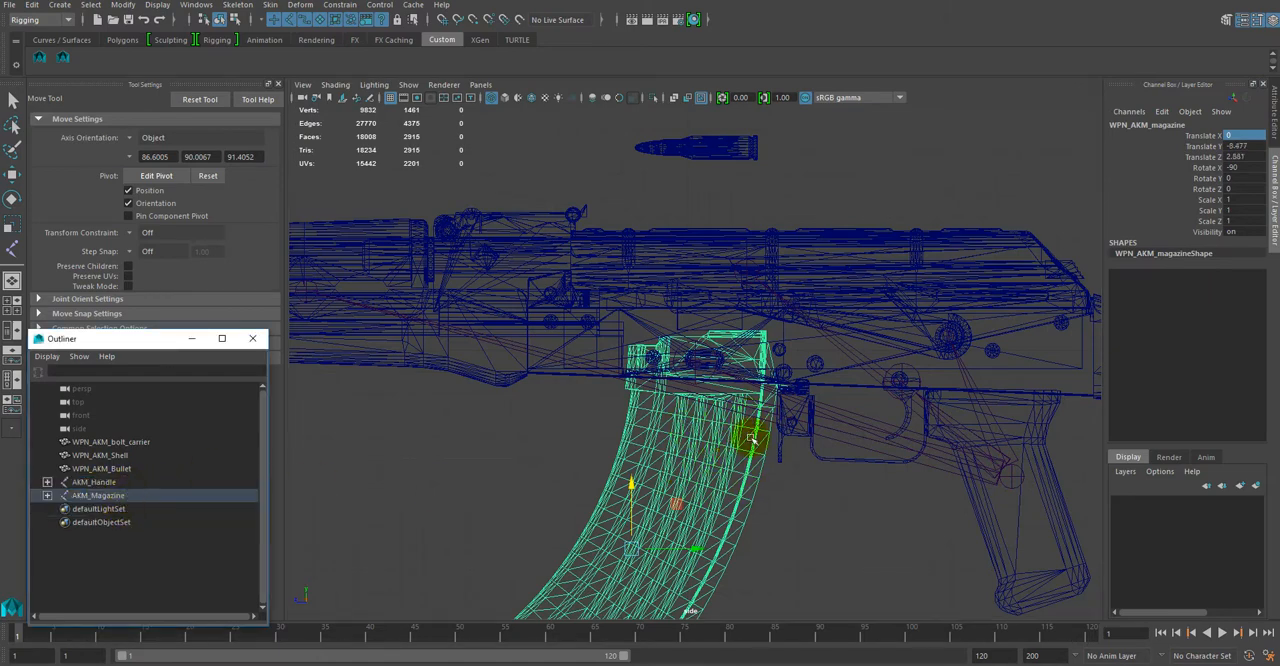
left_click(86, 498)
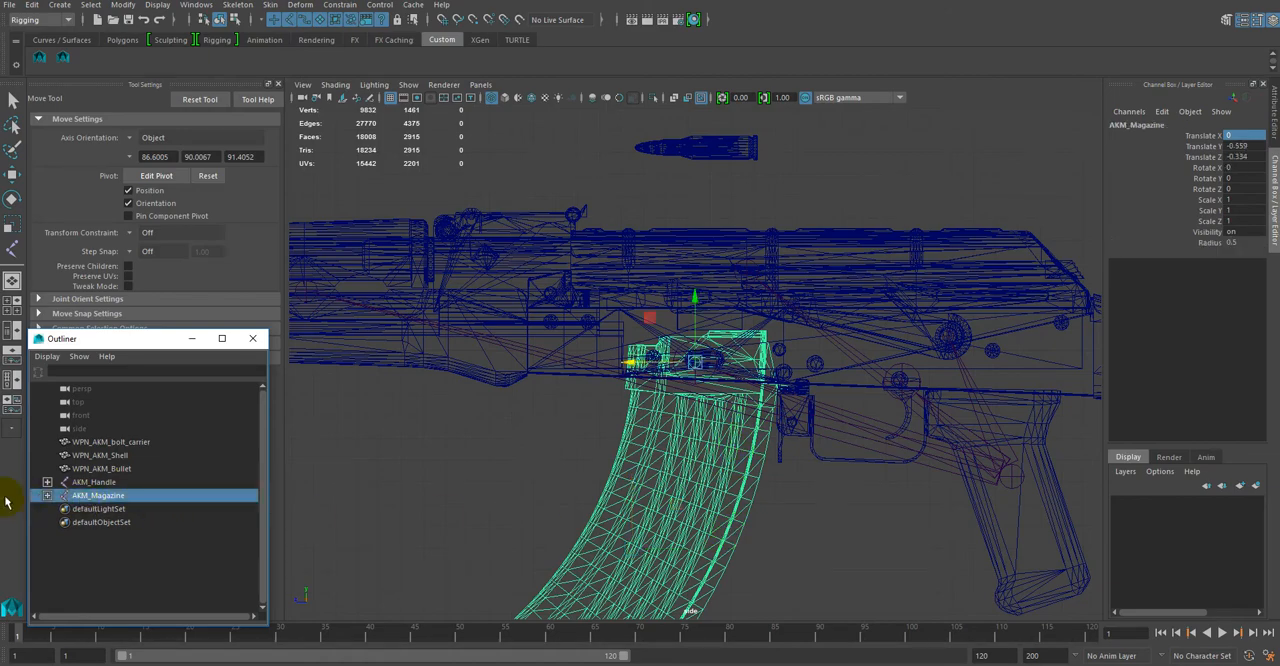
Step: In the perspective view, create a separate joint on the upper receiver with the Joint Tool and name it AKM_BoltCarrierGroup
left_click_drag(834, 506, 606, 508, "alt")
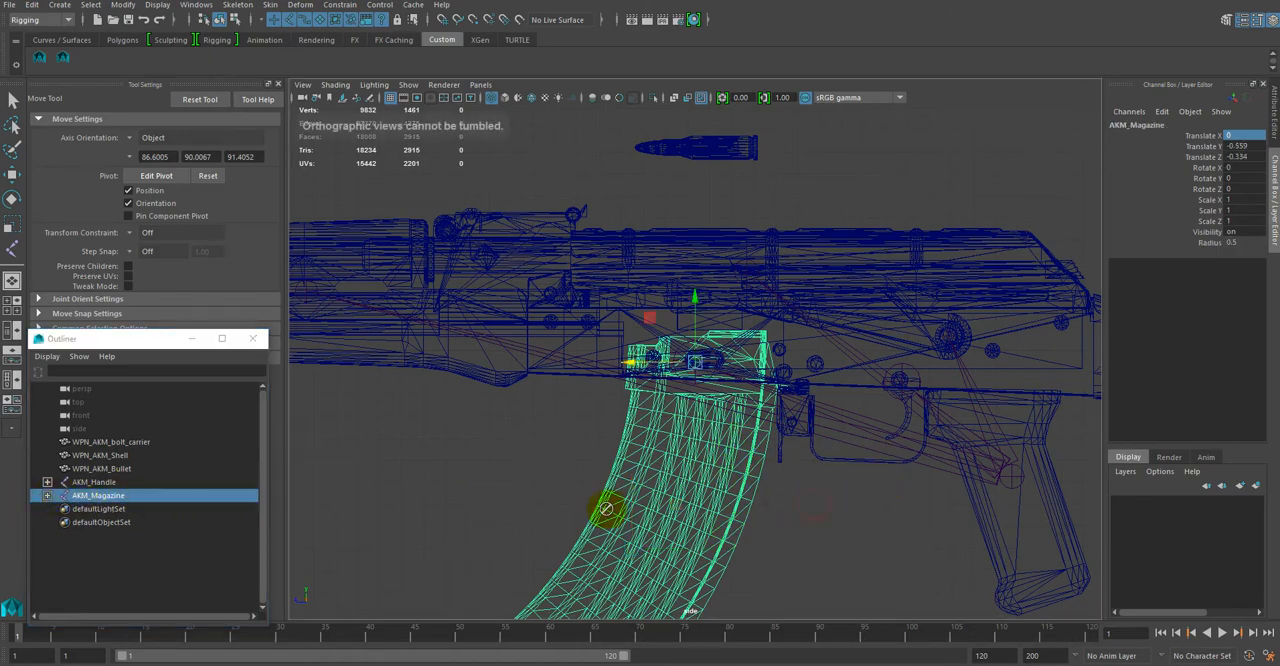
key("space")
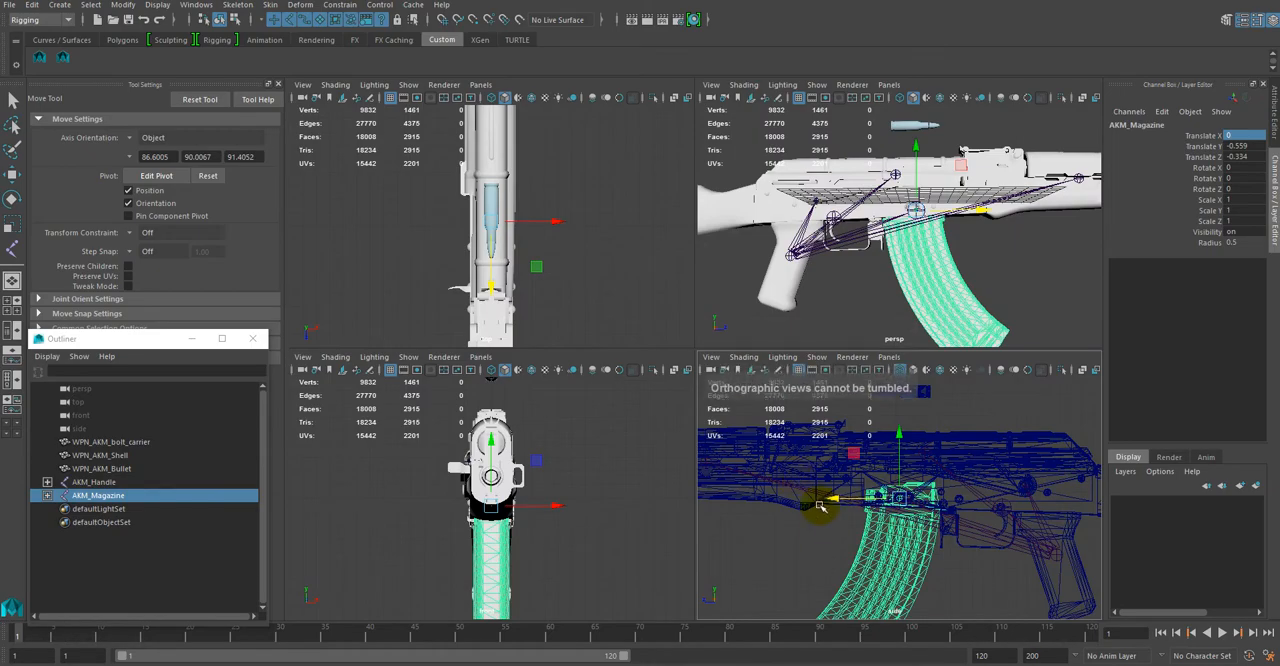
key("space")
scroll(854, 372, "down", 2)
scroll(880, 398, "up", 4)
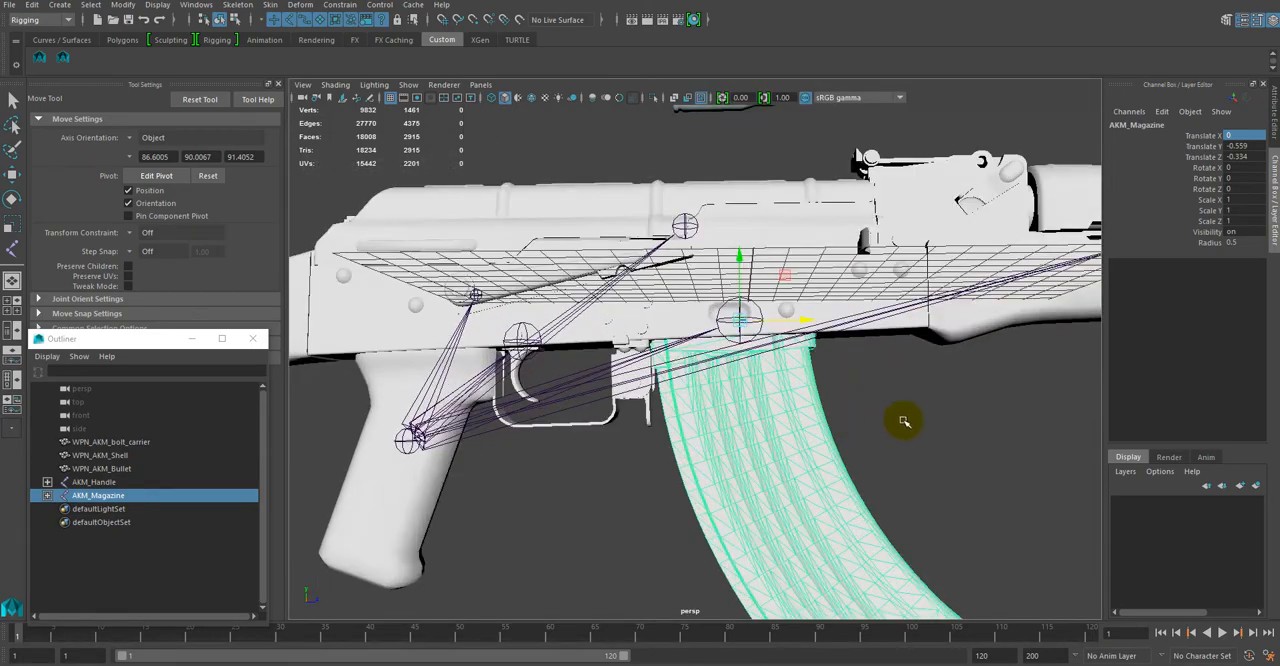
left_click(911, 421)
mouse_move(873, 410)
left_mouse_down("alt")
mouse_move(871, 423)
mouse_move(980, 437)
mouse_move(1000, 423)
mouse_move(871, 423)
left_mouse_up("alt")
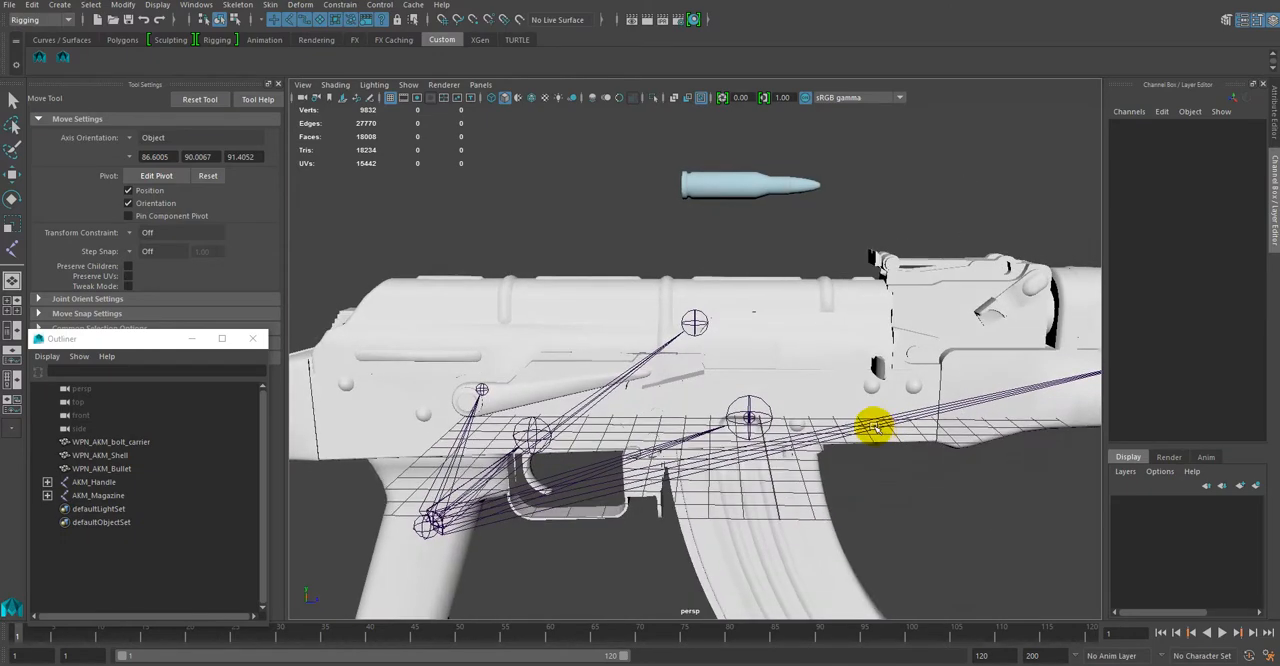
left_click(222, 442)
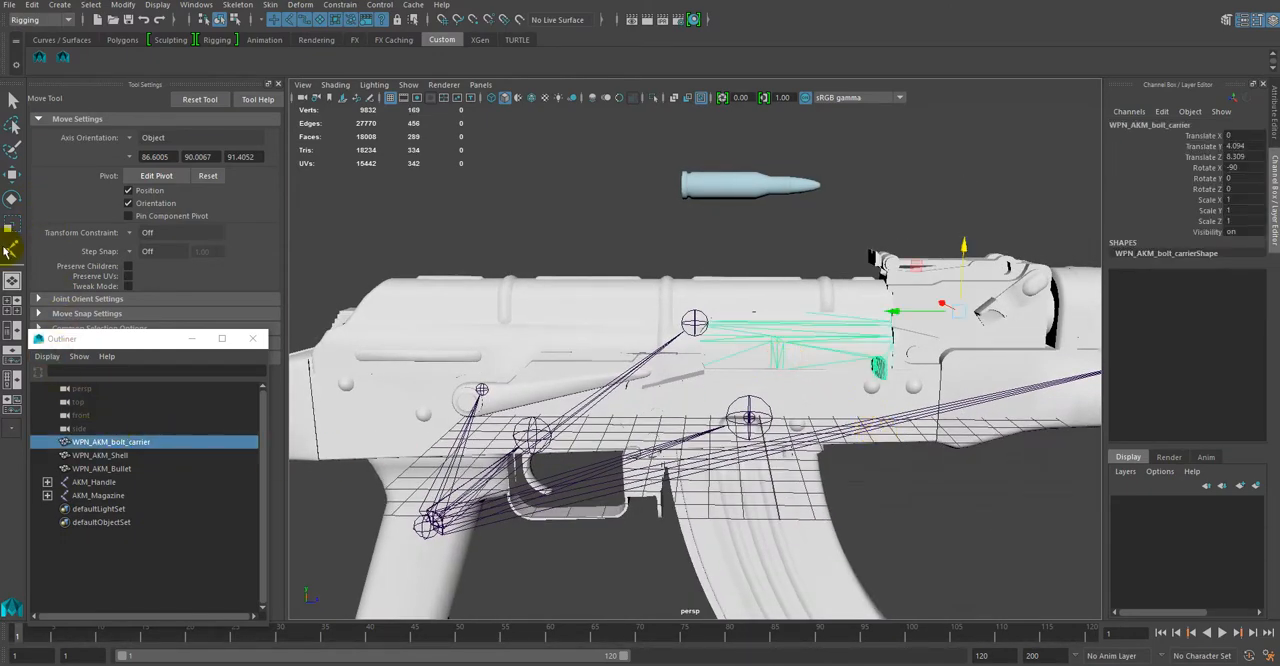
left_click(10, 248)
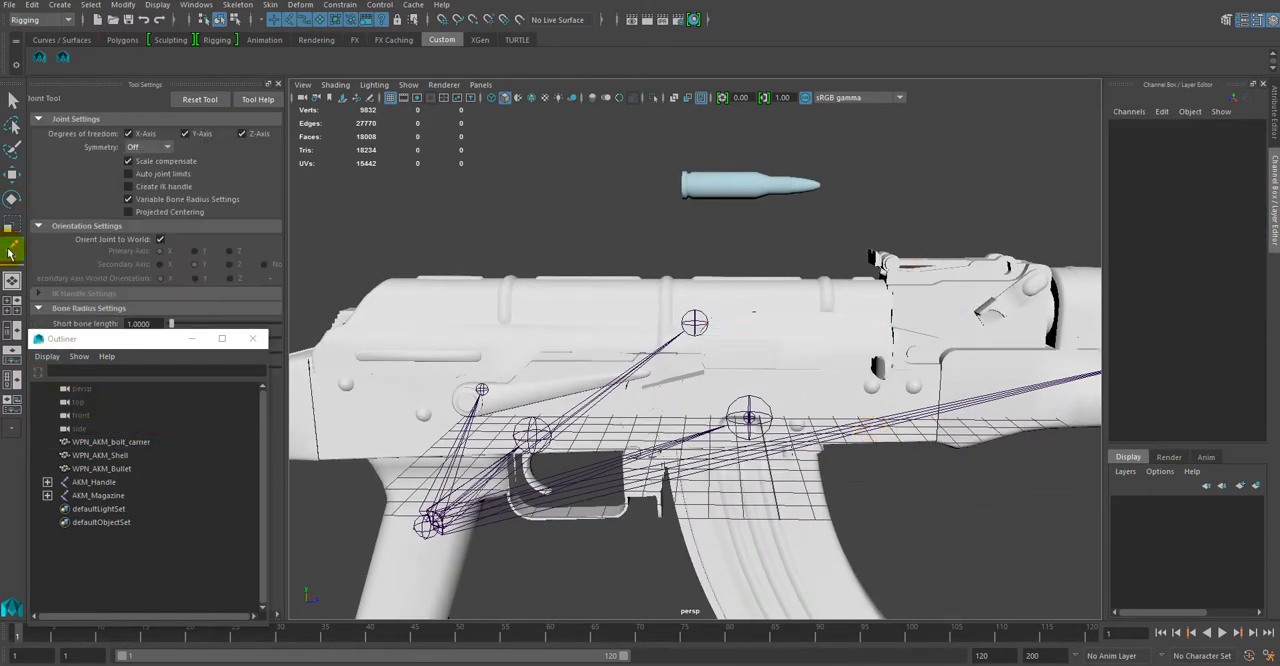
left_click(105, 442)
left_click(775, 296)
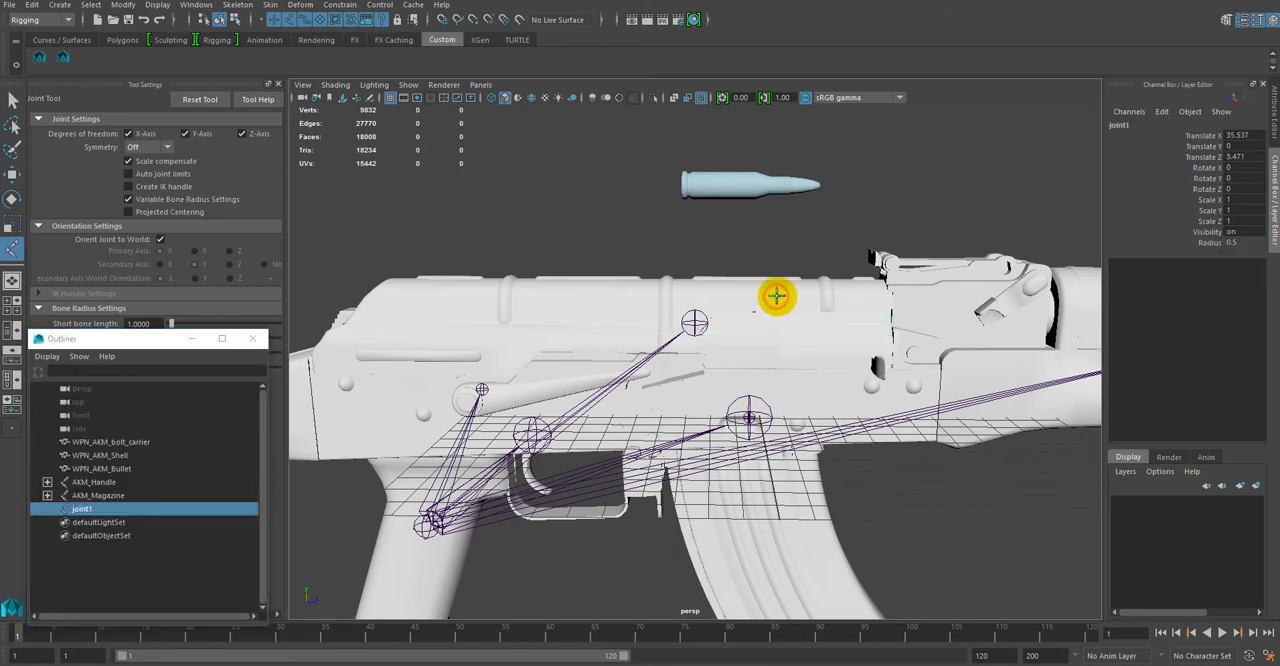
double_click(93, 510)
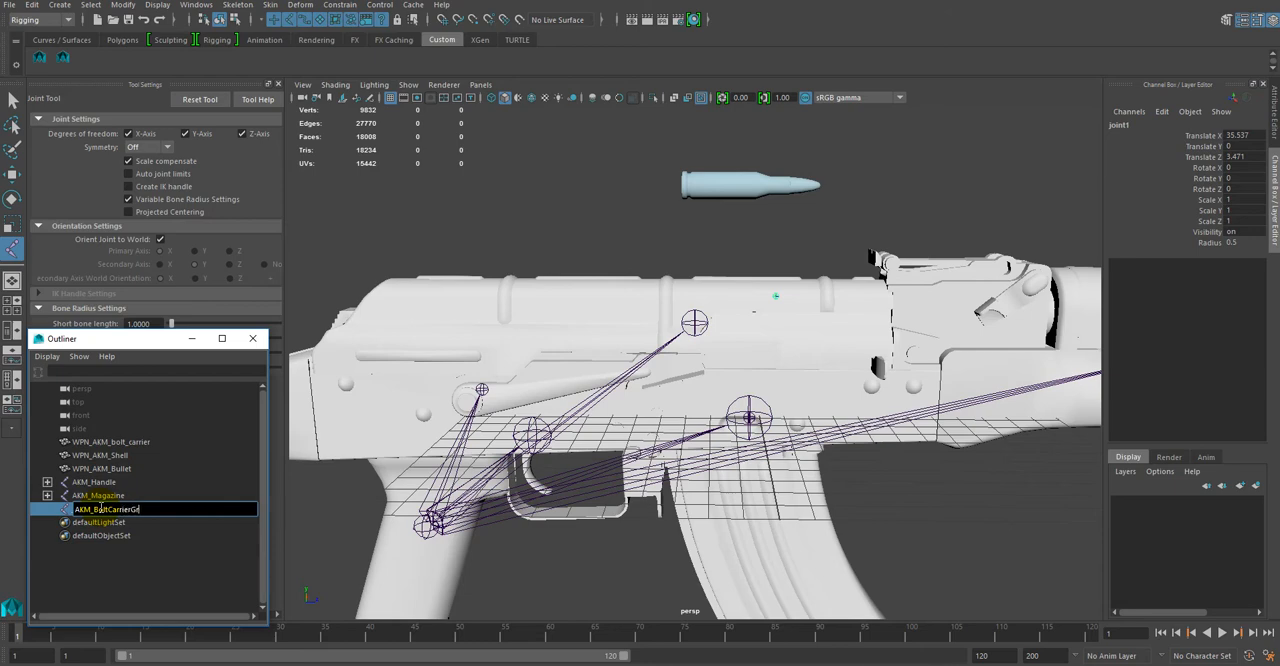
key("Return")
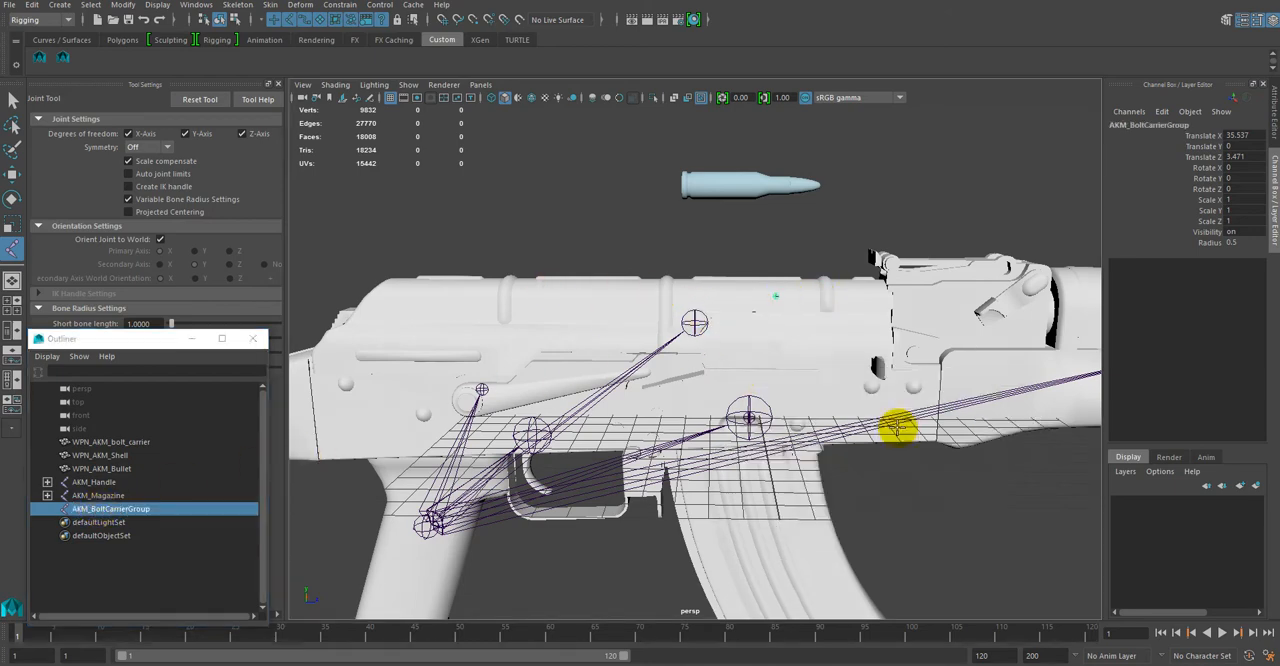
Step: In the side view, move the AKM_BoltCarrierGroup joint into the upper receiver, to about Translate Y 3.563 and Translate Z -2.472
key("space")
key("space")
scroll(671, 449, "up", 6)
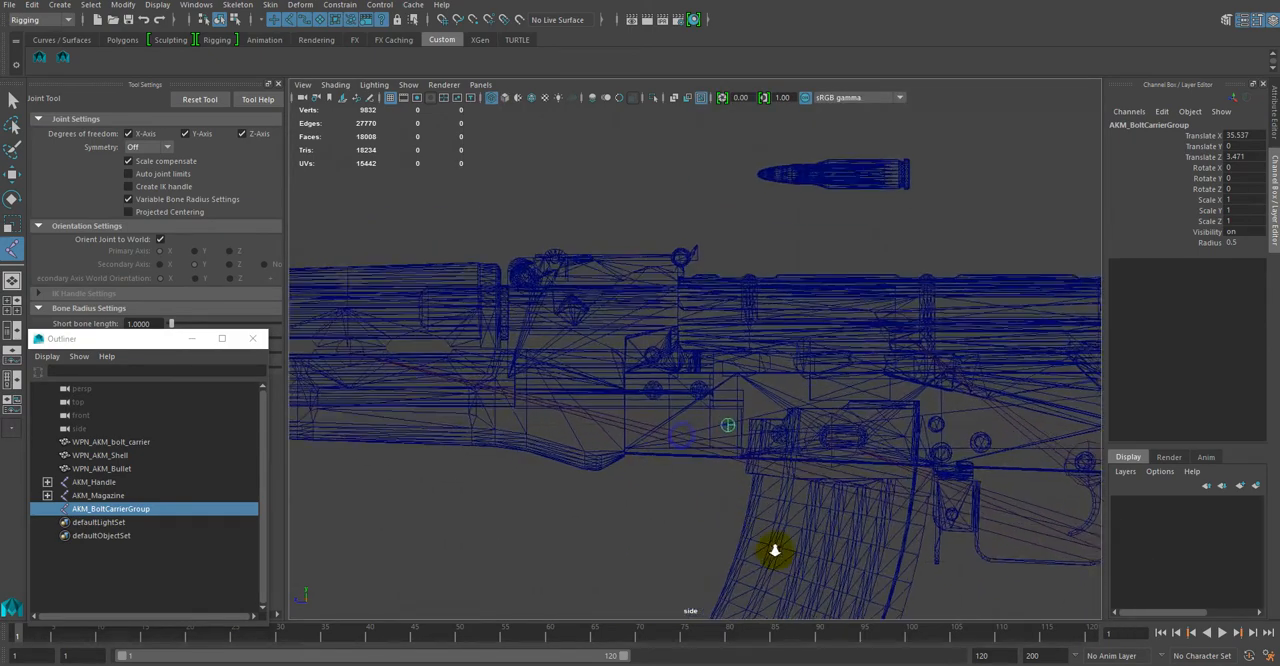
middle_click_drag(776, 507, 714, 500, "alt")
scroll(600, 446, "up", 1)
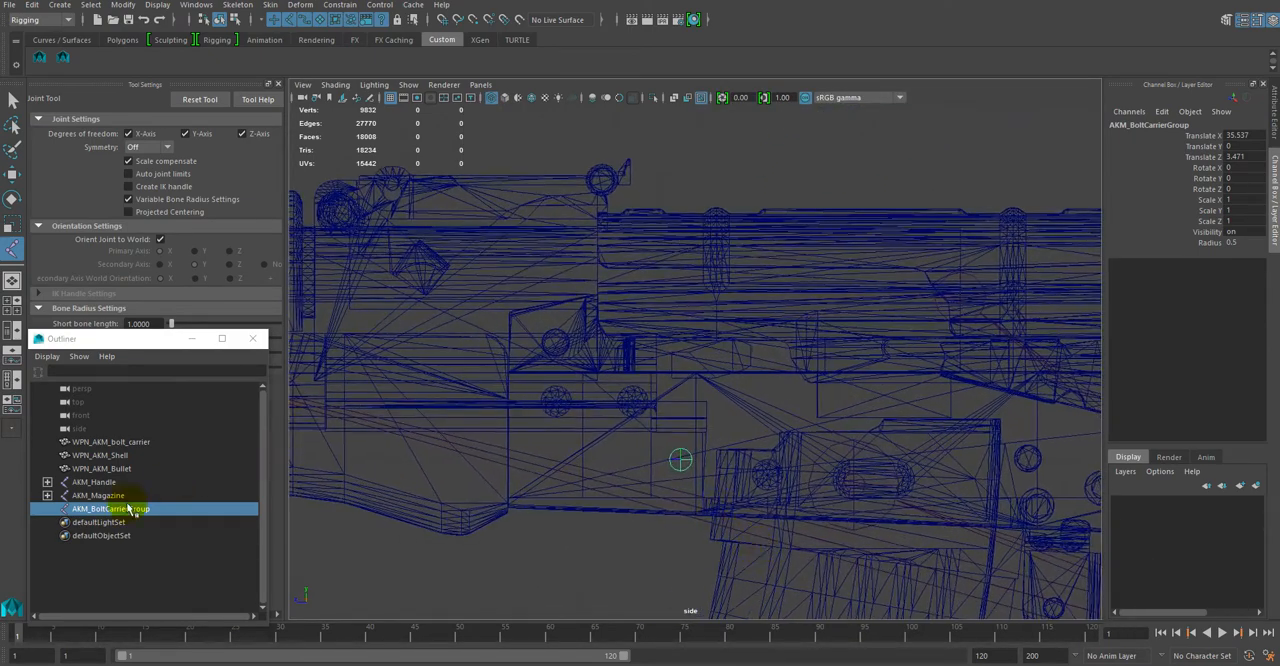
left_click(12, 174)
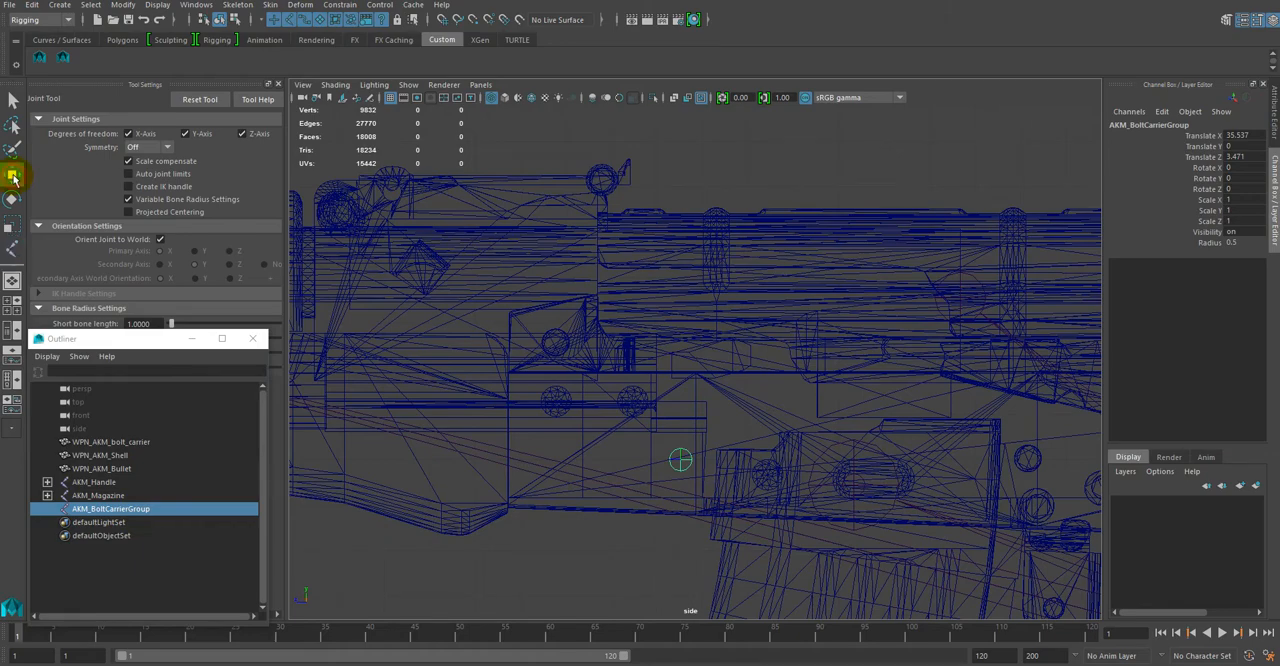
left_click(144, 511)
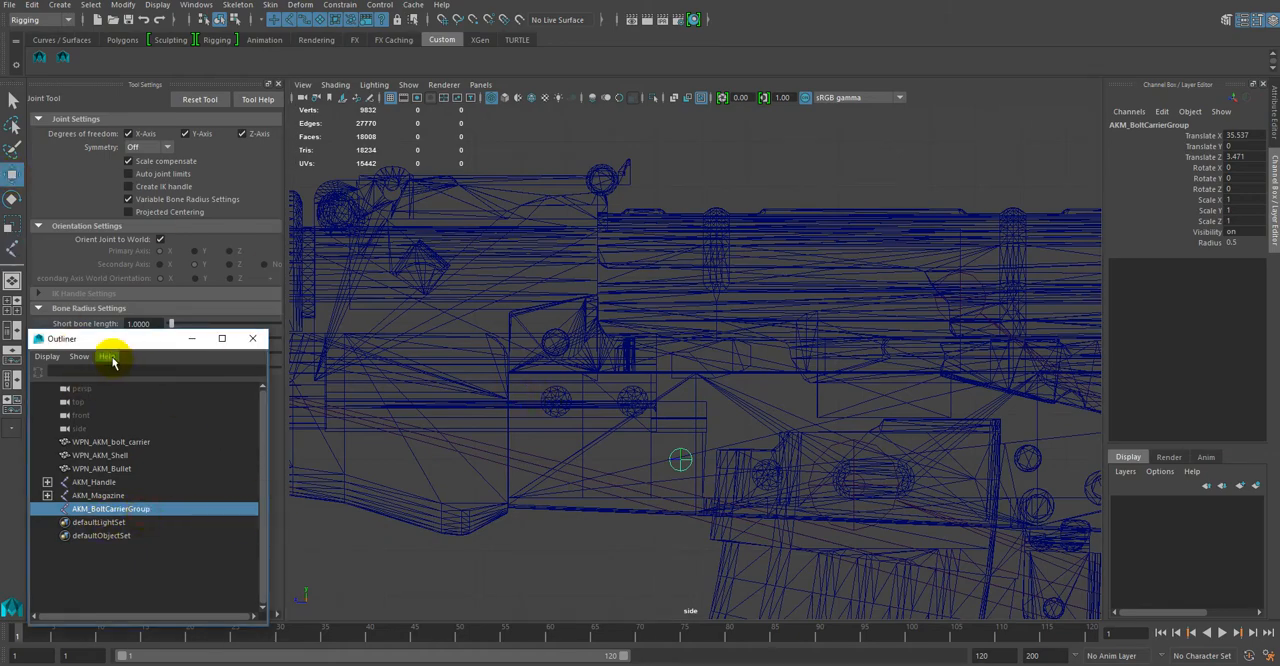
left_click(516, 567)
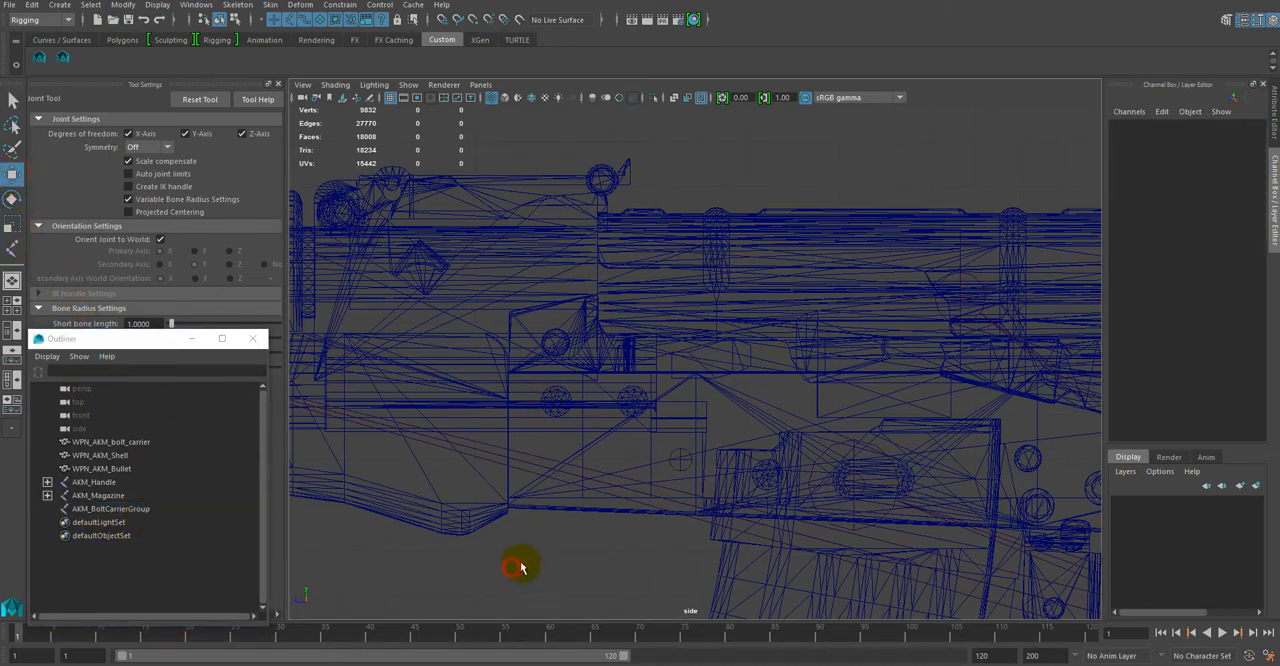
left_click(688, 459)
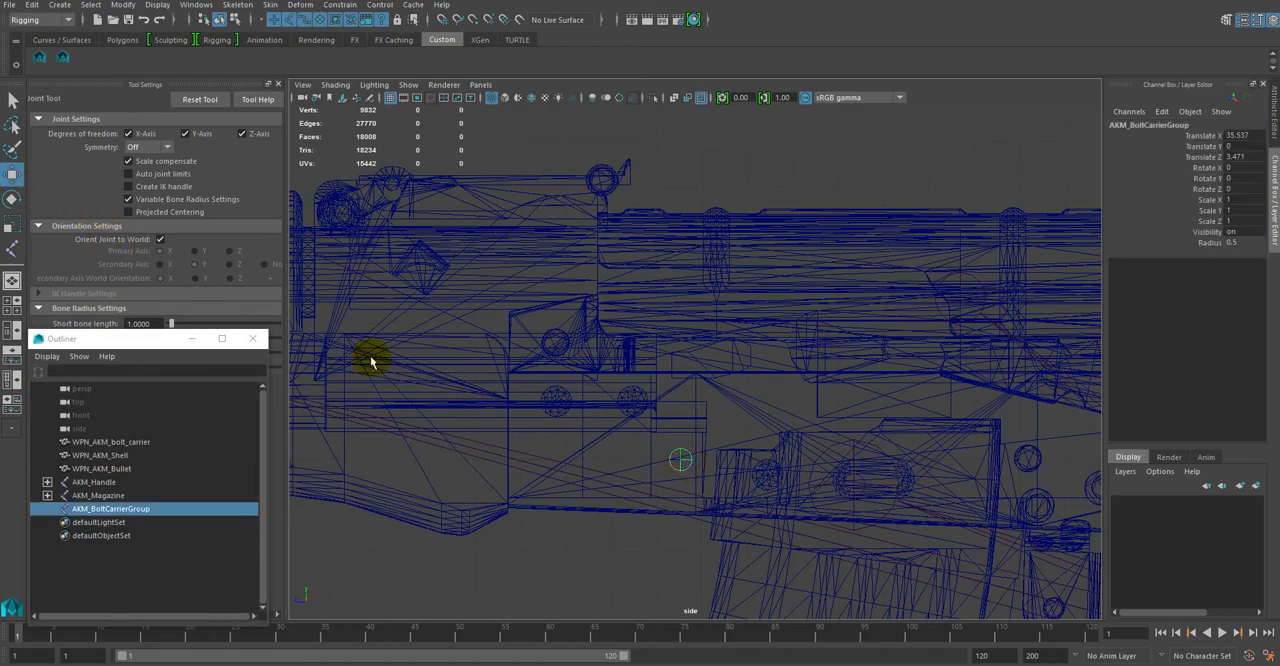
scroll(703, 485, "down", 3)
key("w")
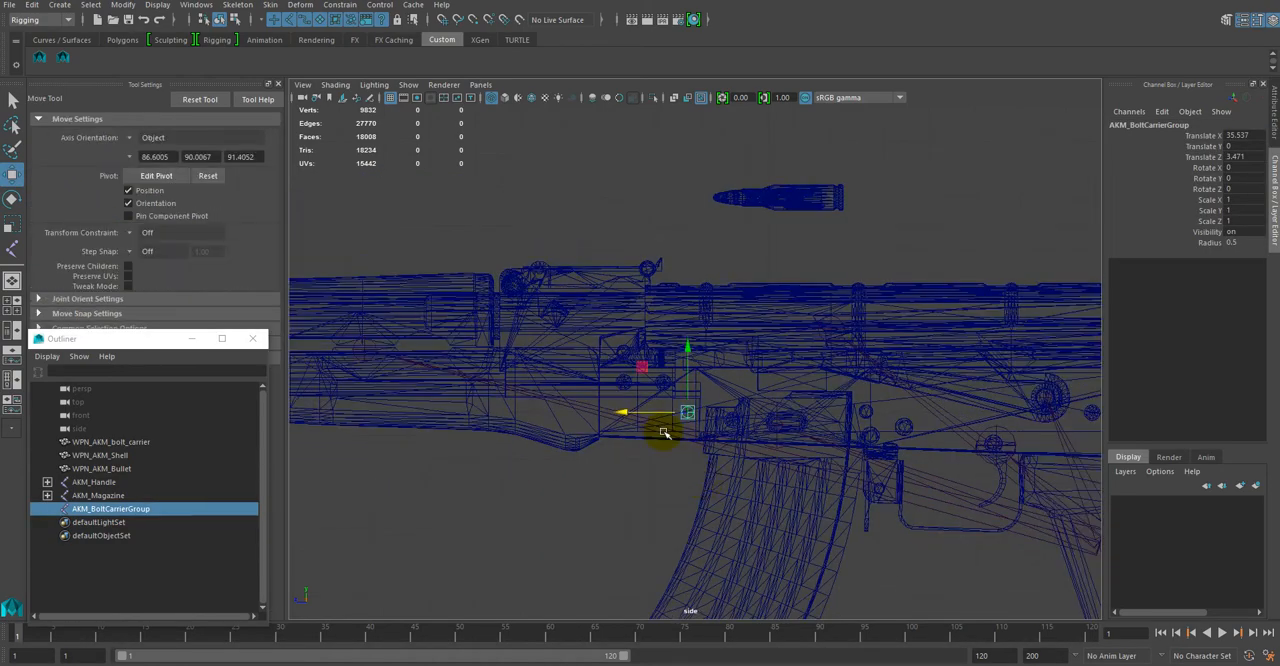
scroll(664, 432, "up", 4)
left_click_drag(624, 456, 958, 268)
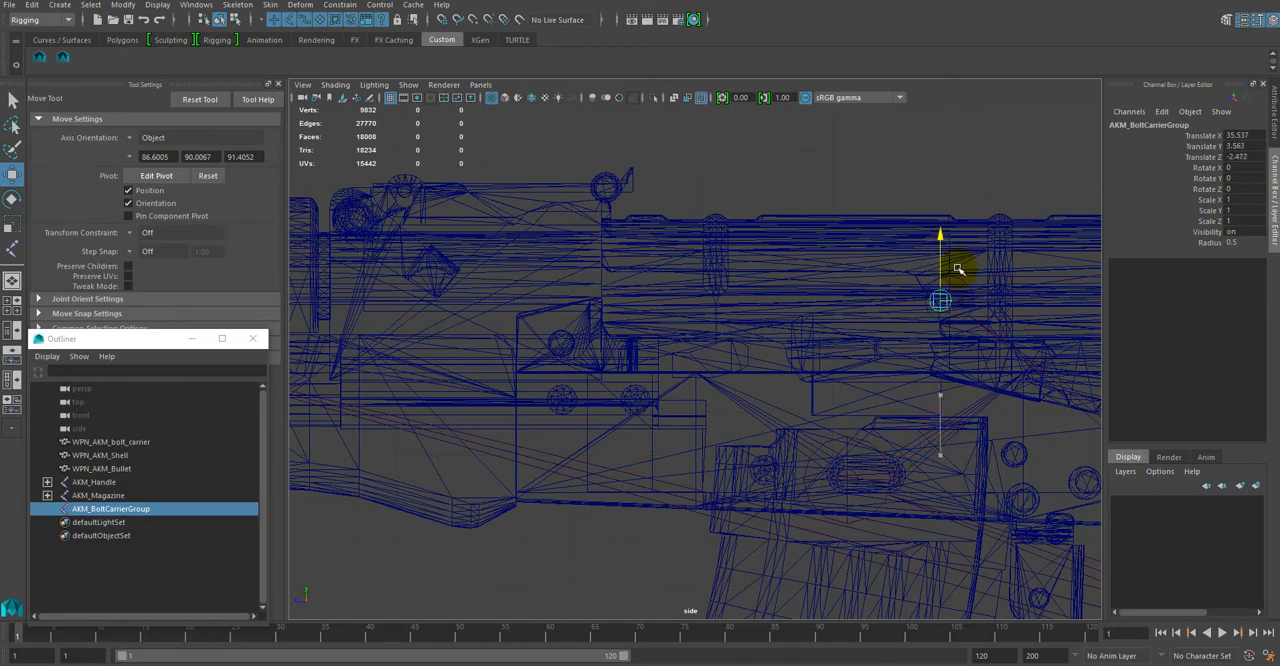
Step: Align the AKM_BoltCarrierGroup joint with the centre of the larger receiver joint, at about Translate Y 3.568 and Translate Z -2.677
middle_click_drag(872, 366, 683, 411, "alt")
right_click_drag(808, 452, 880, 614, "alt")
middle_click_drag(834, 394, 640, 426, "alt")
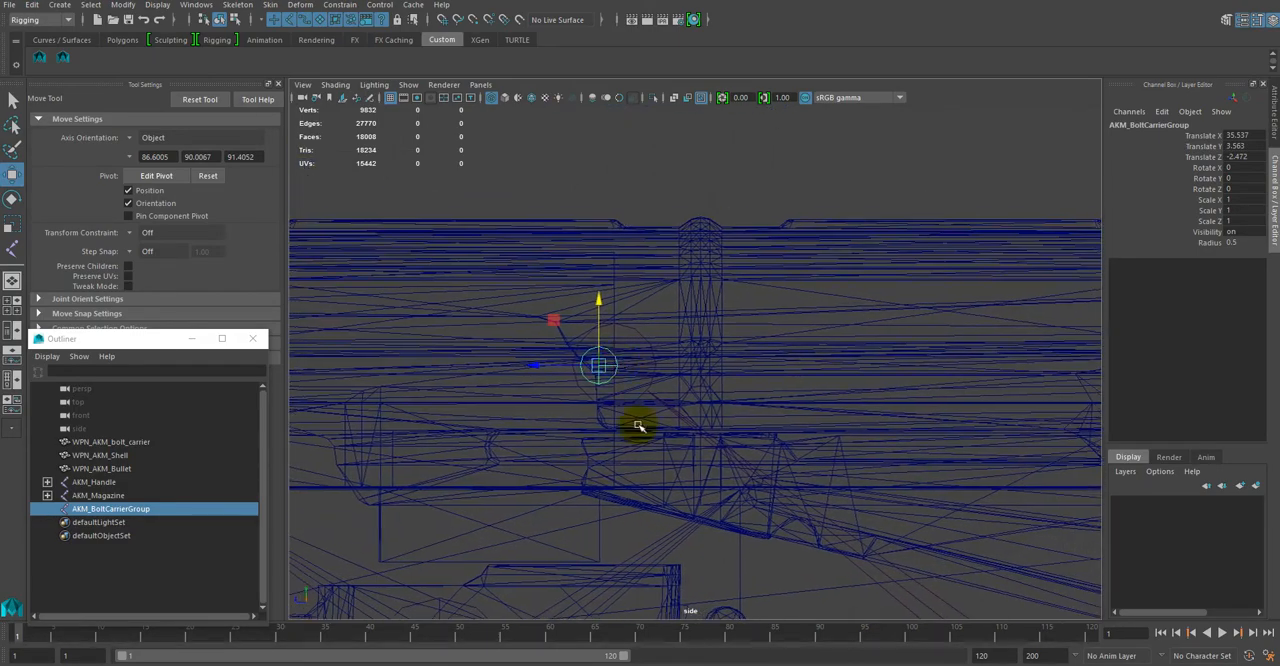
right_click_drag(560, 375, 621, 454, "alt")
middle_click_drag(536, 393, 680, 417, "alt")
right_click_drag(680, 417, 937, 657, "alt")
right_click_drag(652, 458, 702, 509, "alt")
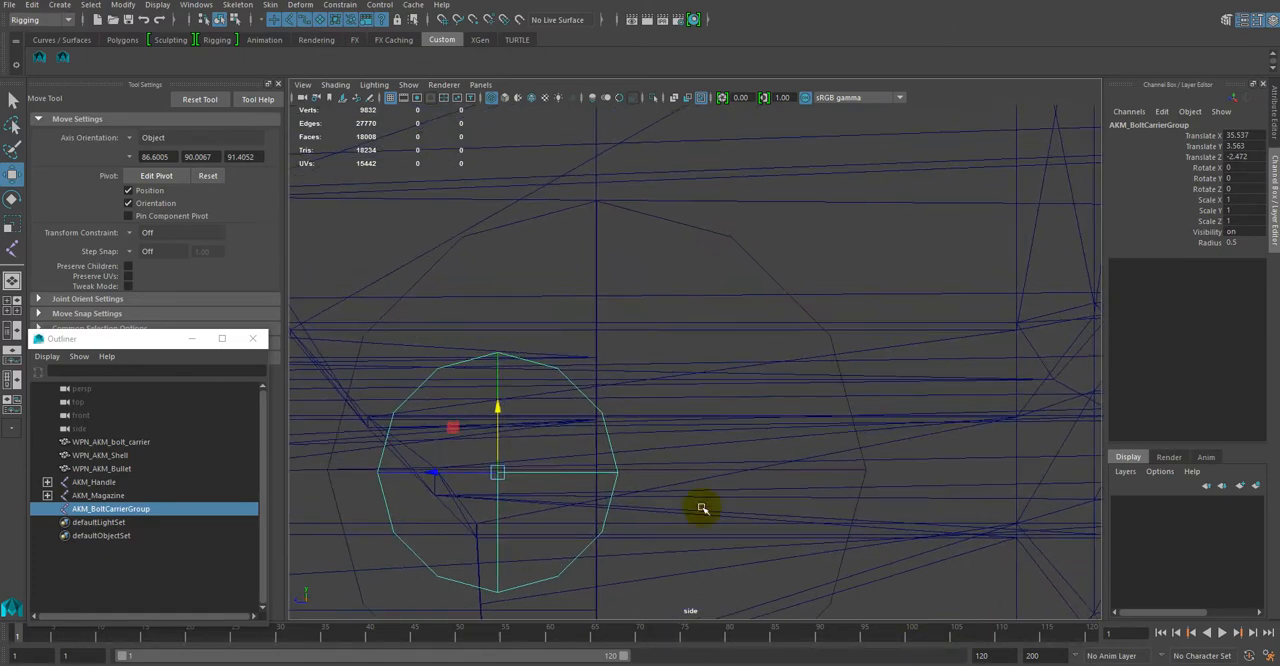
left_click_drag(499, 403, 499, 401)
left_click_drag(432, 474, 532, 474)
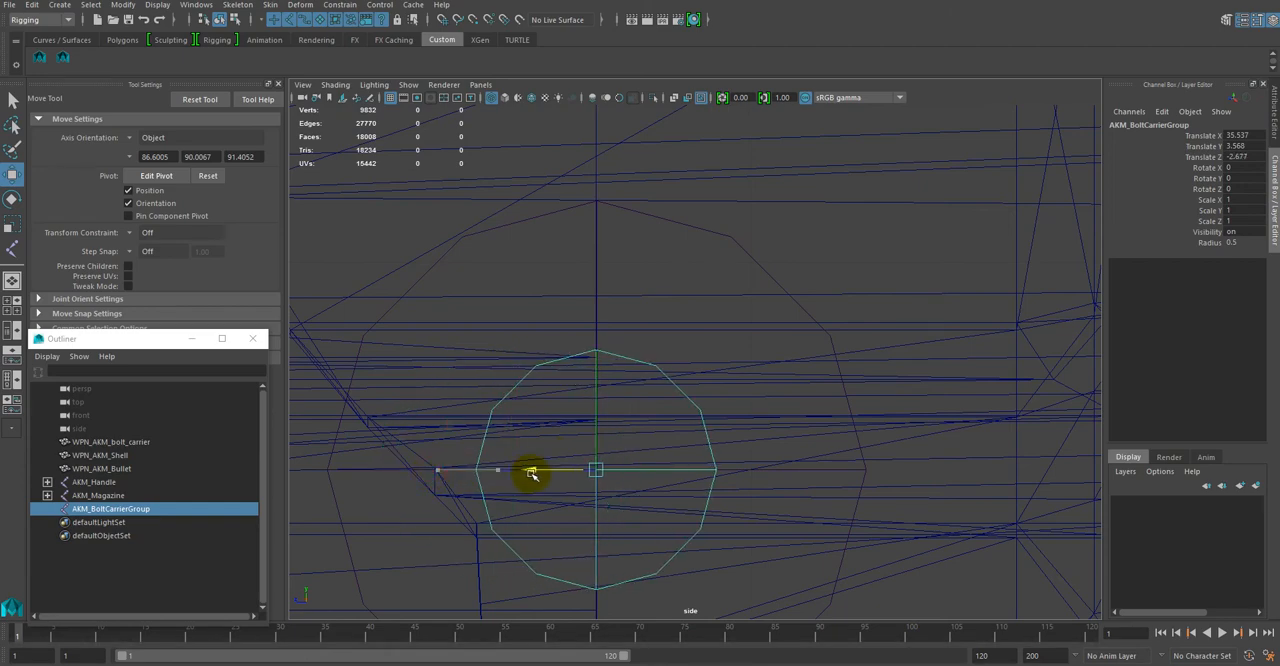
Step: Nudge the AKM_BoltCarrierGroup joint along Z to about -2.678 at close range
scroll(587, 564, "up", 6)
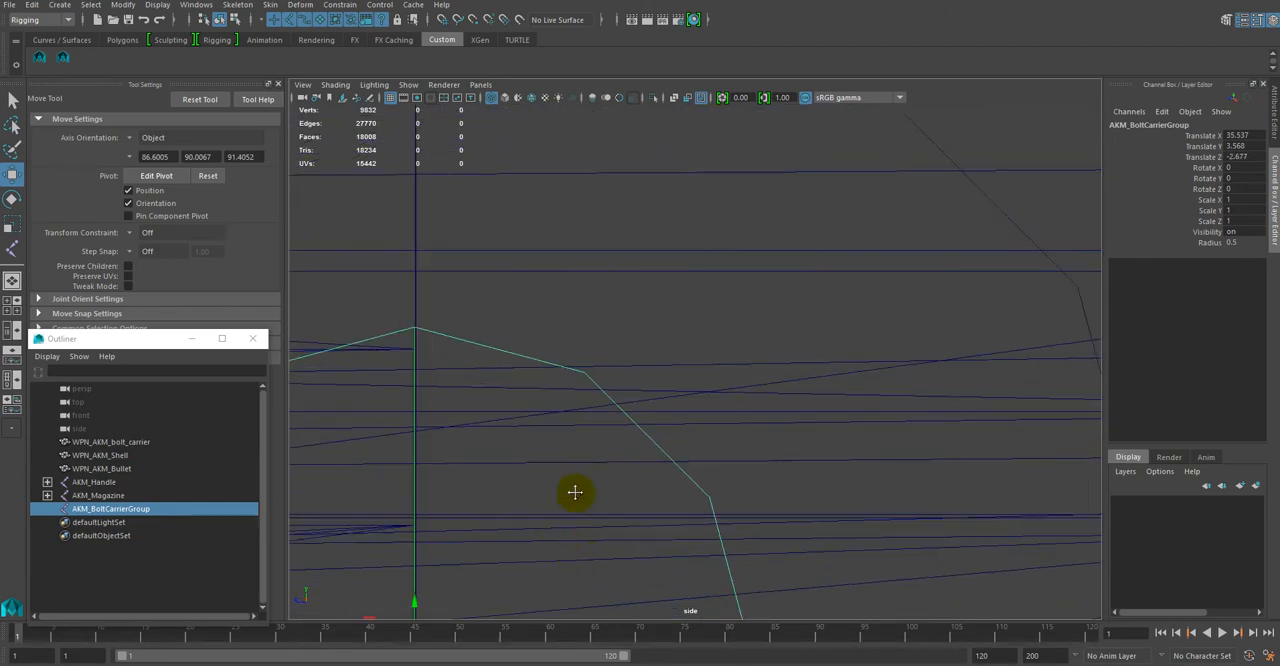
middle_click_drag(574, 491, 809, 206, "alt")
right_click_drag(709, 343, 1000, 536, "alt")
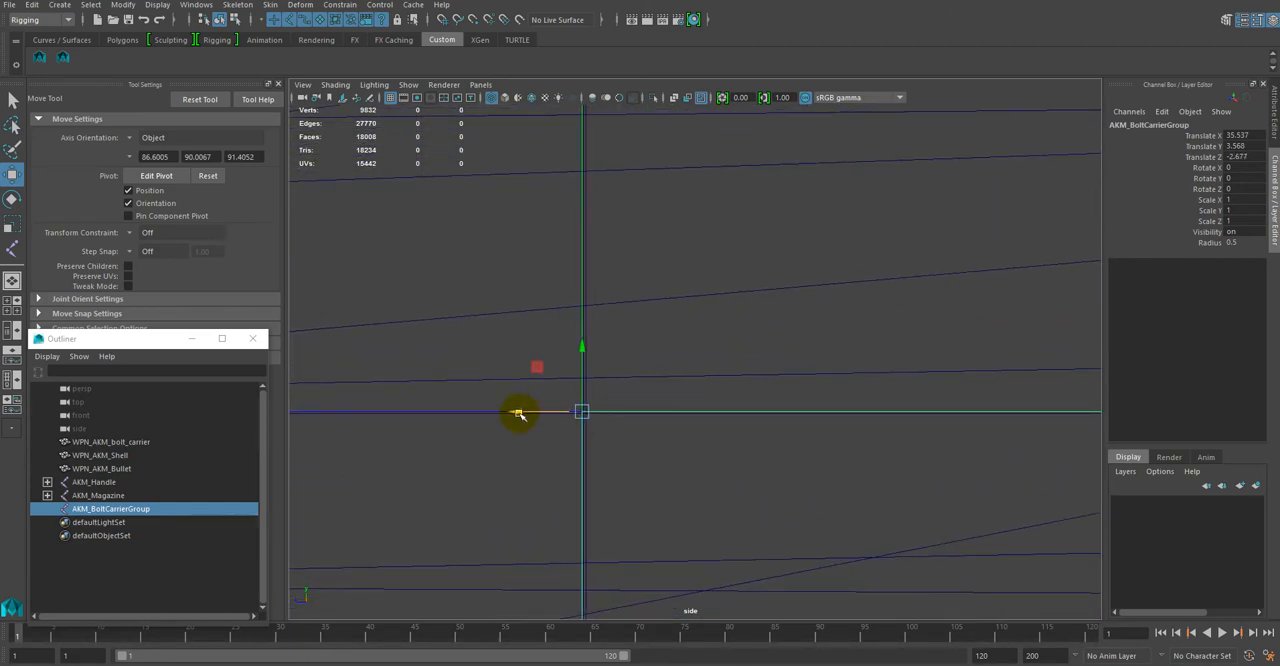
left_click_drag(519, 414, 522, 414)
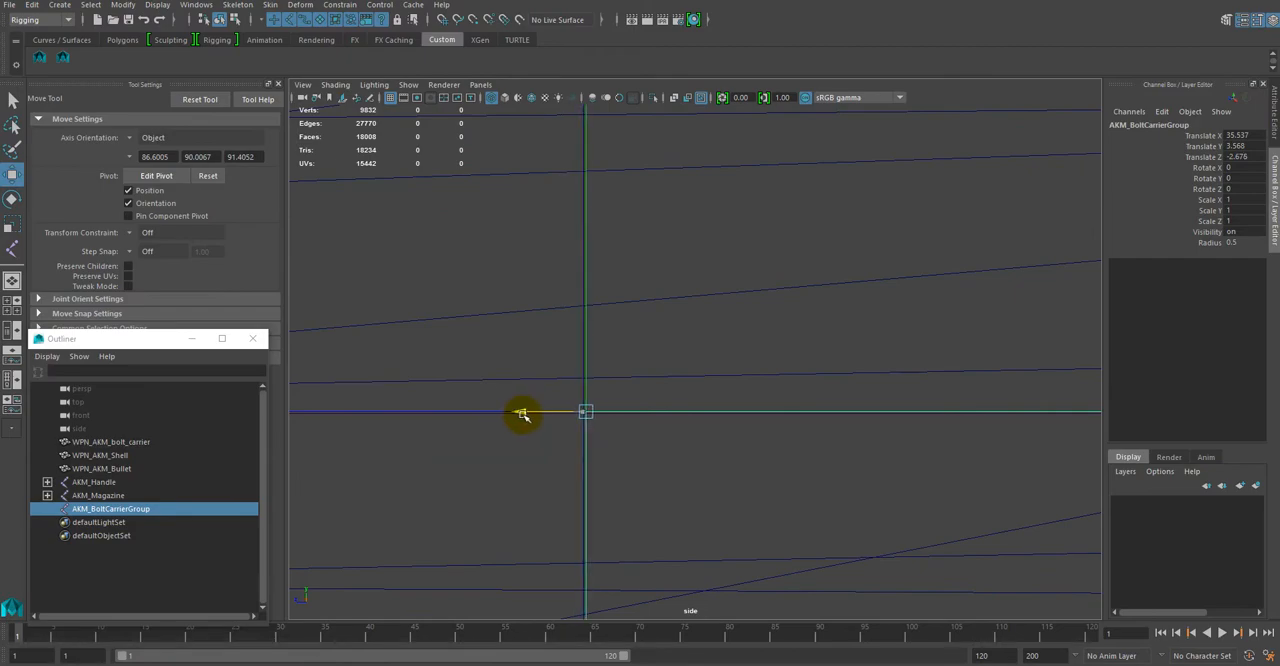
right_click_drag(813, 481, 688, 362, "alt")
scroll(690, 355, "up", 8)
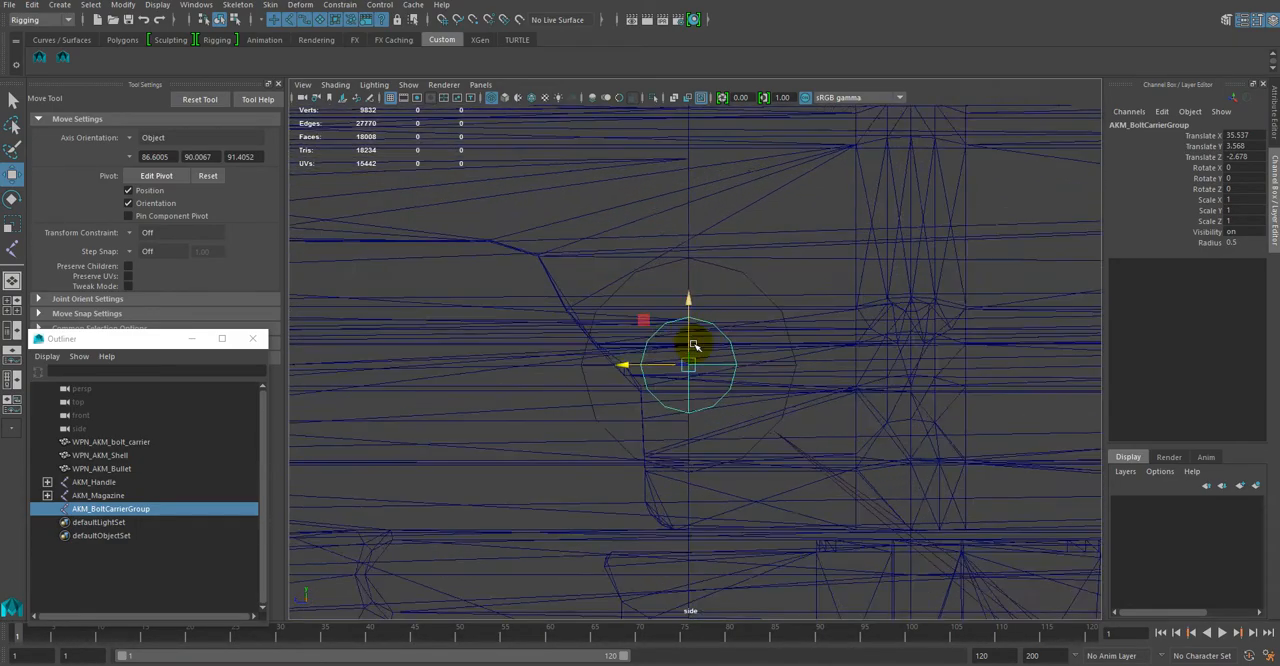
Step: Fine-tune the AKM_BoltCarrierGroup joint along Z against the vertical centre line of the larger joint
scroll(696, 343, "up", 2)
middle_click_drag(746, 266, 731, 309, "alt")
scroll(738, 404, "up", 5)
scroll(740, 406, "up", 3)
scroll(766, 435, "up", 4)
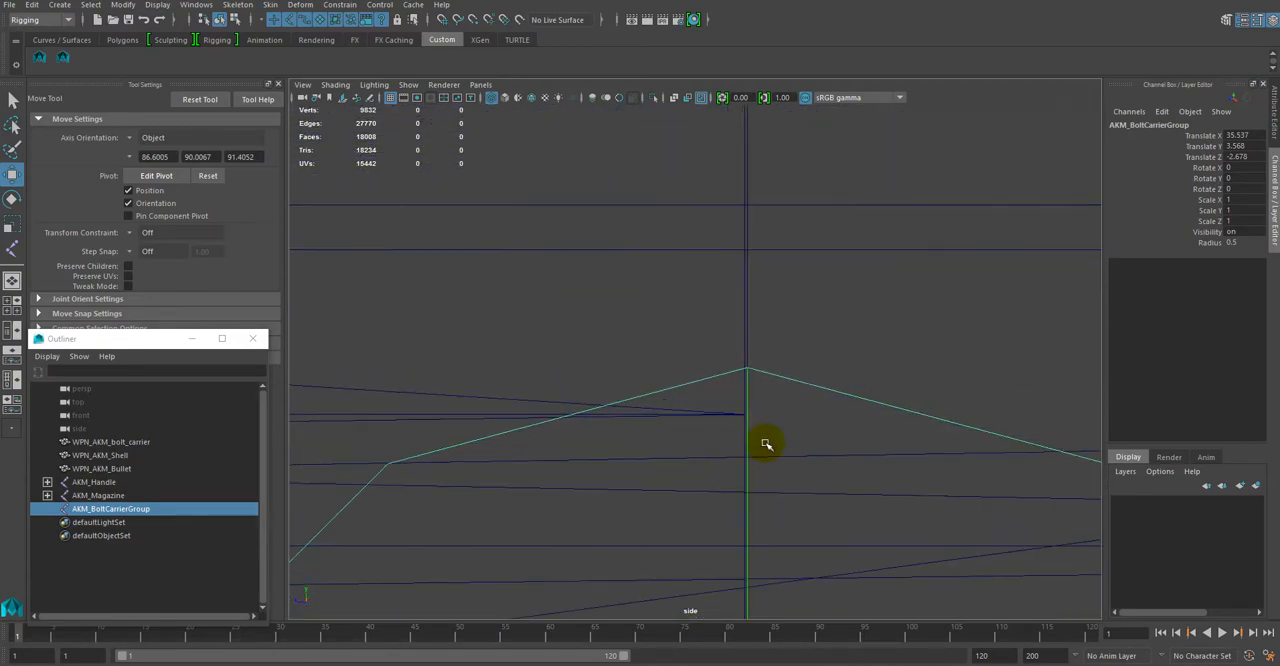
middle_click_drag(777, 451, 736, 308, "alt")
scroll(737, 330, "down", 12)
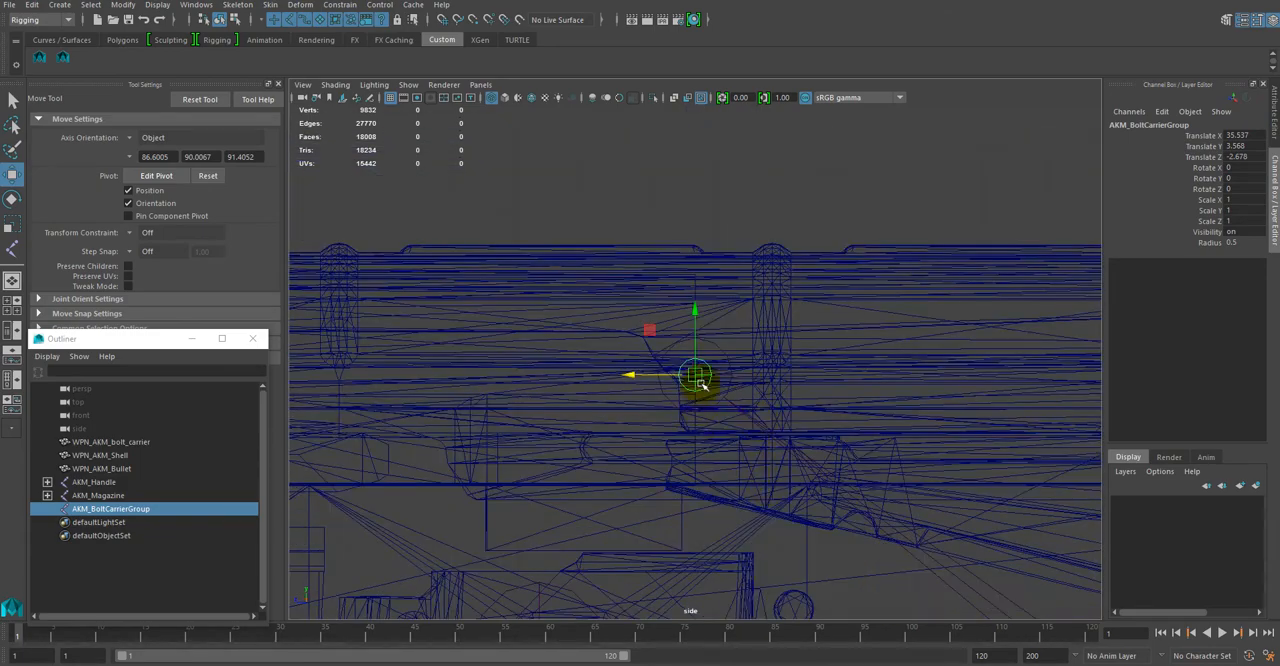
scroll(698, 385, "up", 6)
scroll(669, 457, "up", 8)
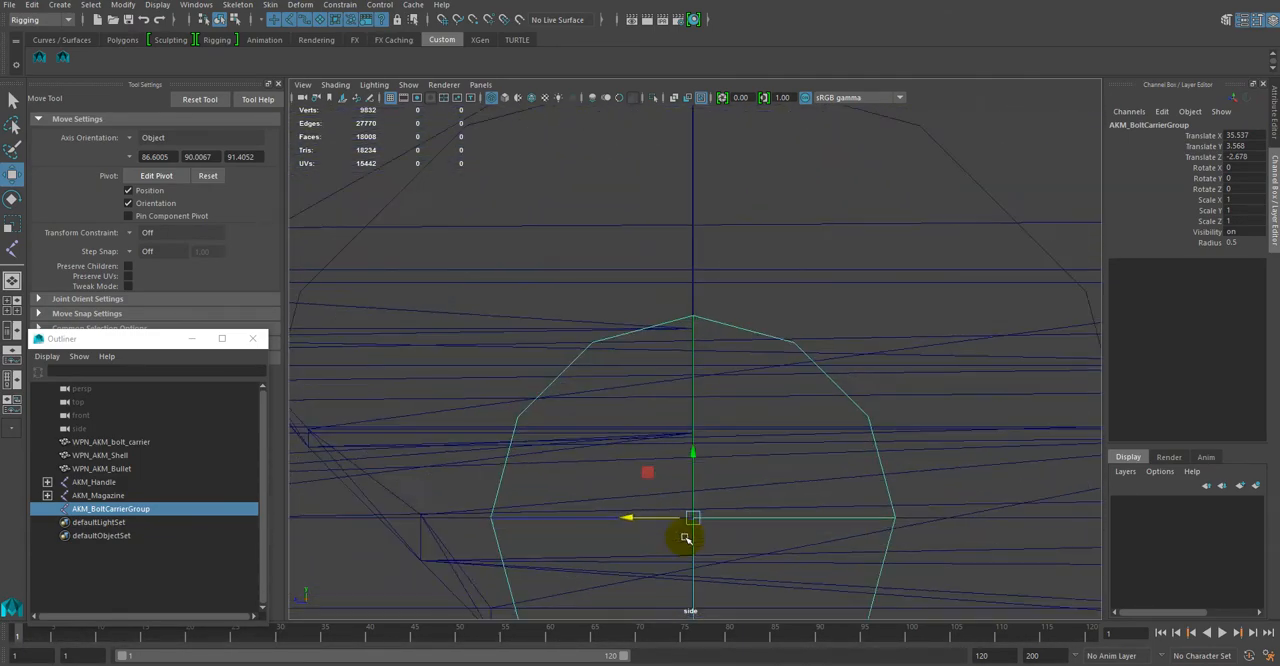
scroll(669, 457, "up", 4)
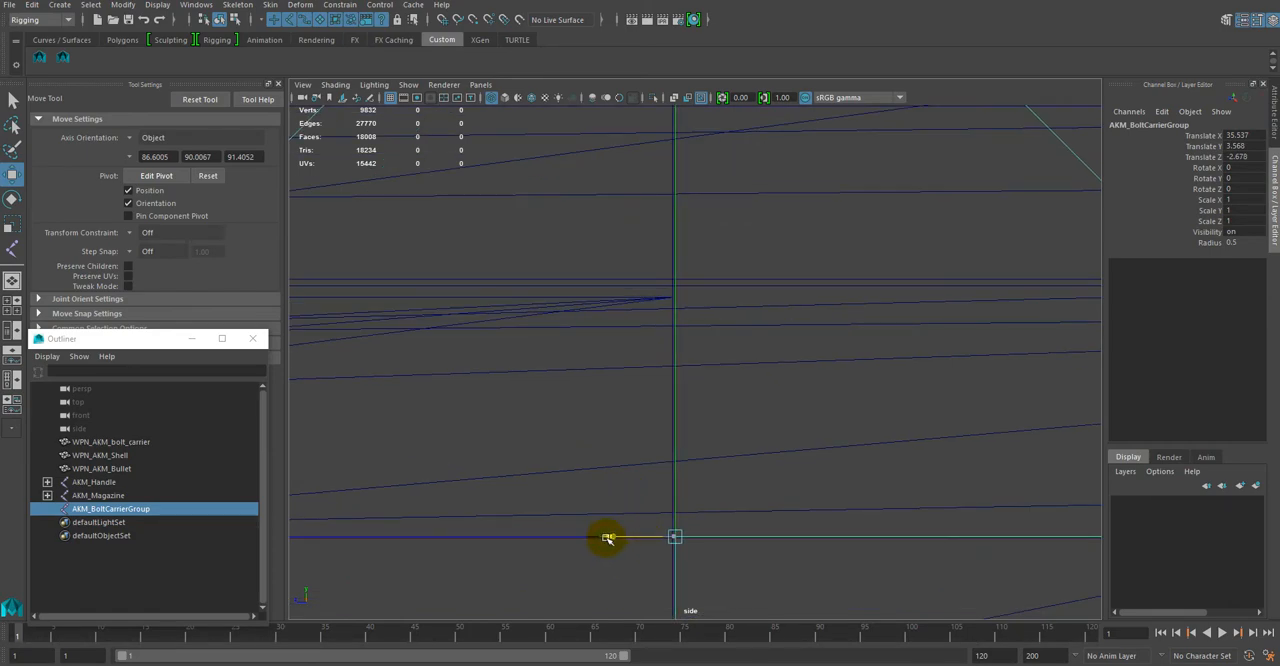
left_click_drag(606, 538, 608, 539)
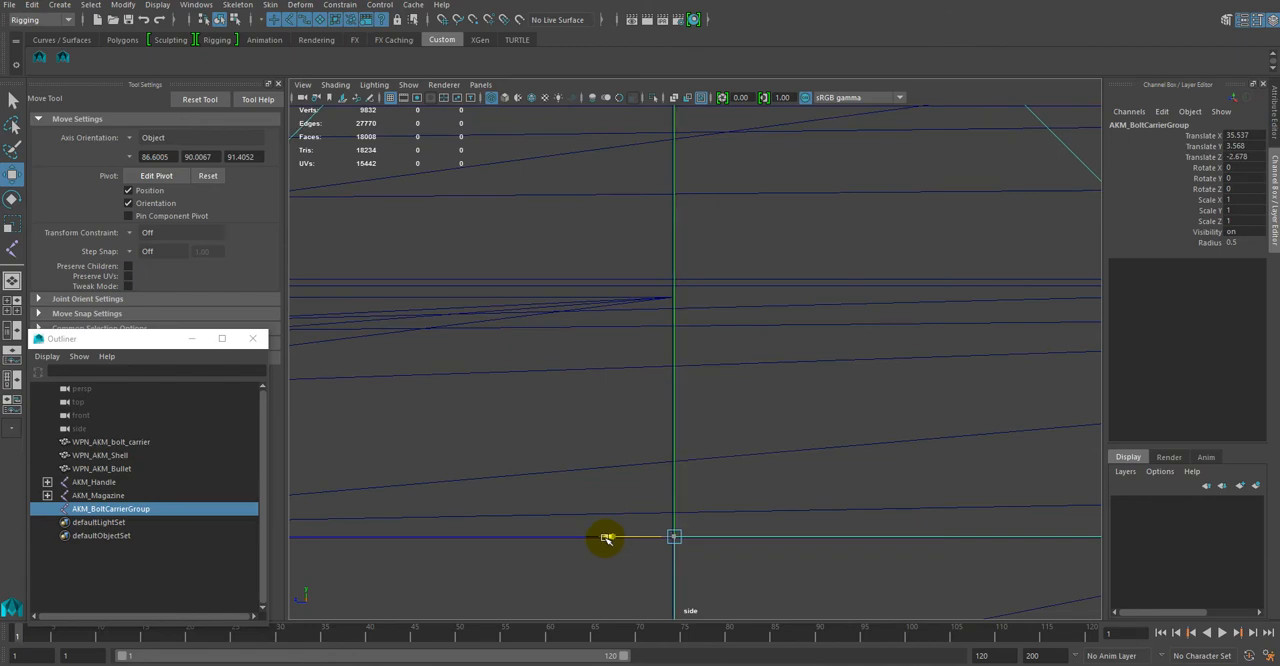
left_click_drag(606, 538, 608, 539)
Step: Nudge the AKM_BoltCarrierGroup joint by a tiny amount along Z towards the vertical centre line of the larger joint
middle_click_drag(751, 564, 726, 398, "alt")
scroll(670, 397, "up", 8)
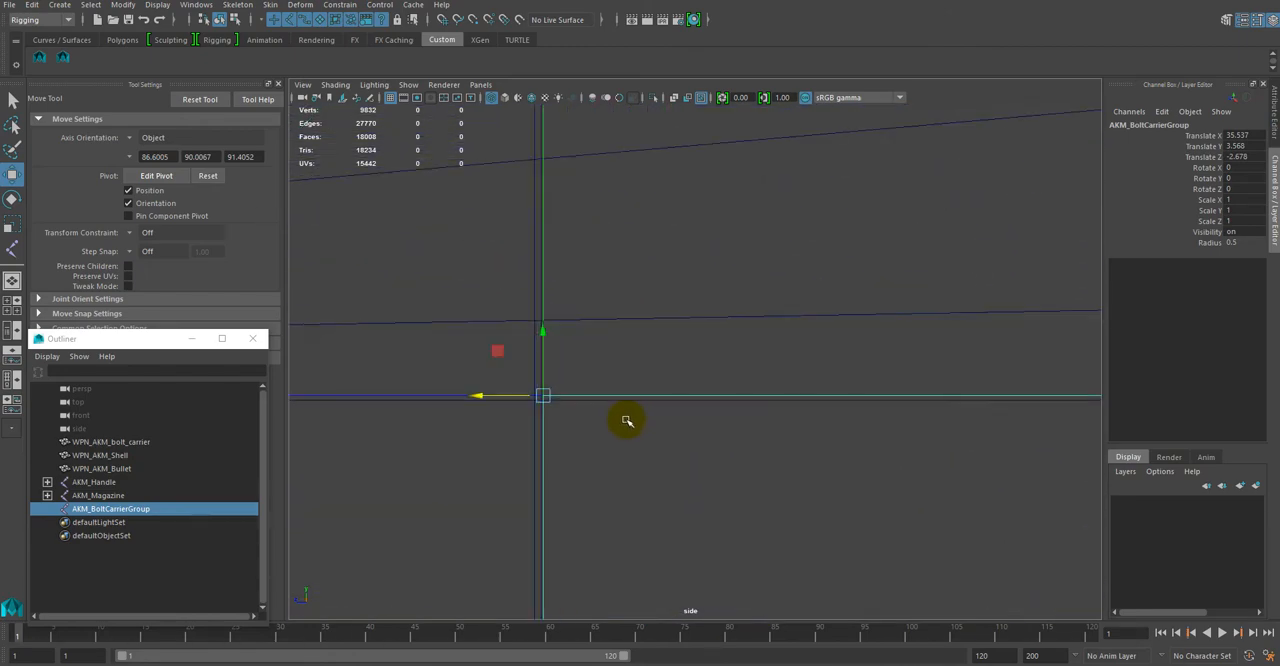
left_click_drag(400, 418, 399, 418)
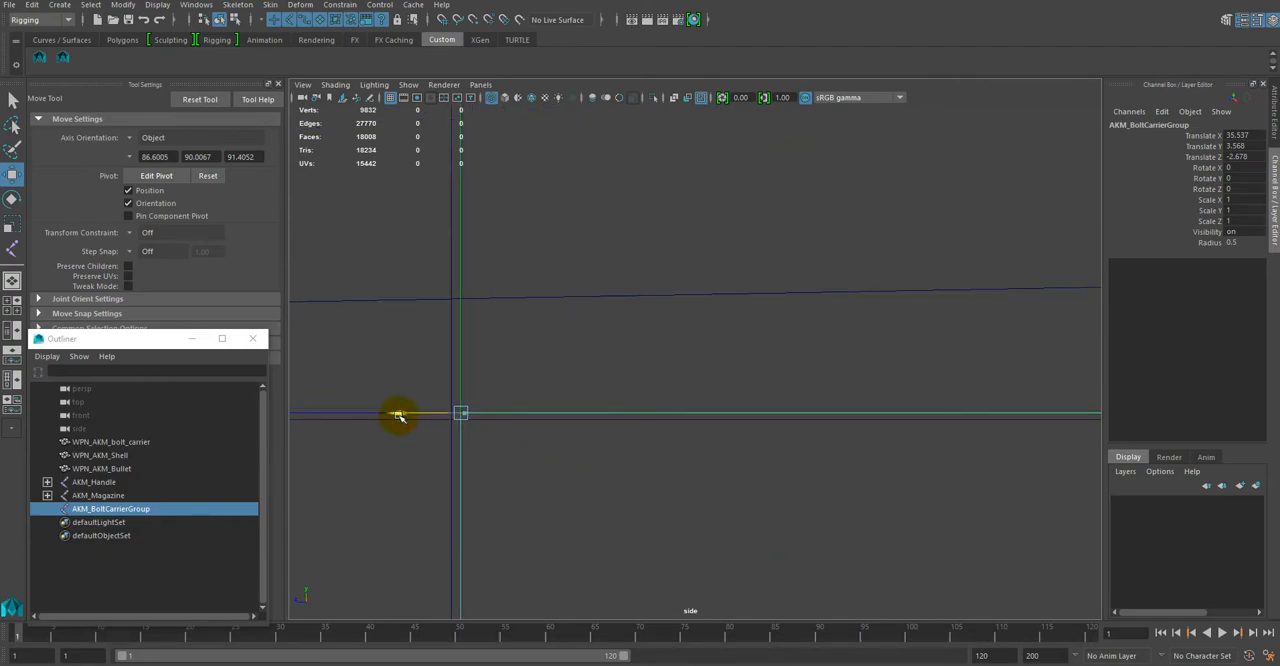
key("f")
right_click_drag(590, 418, 696, 391, "alt")
key("f")
Step: Lower the AKM_BoltCarrierGroup joint slightly along Y onto the horizontal centre line of the larger joint, and deselect it
scroll(696, 391, "up", 10)
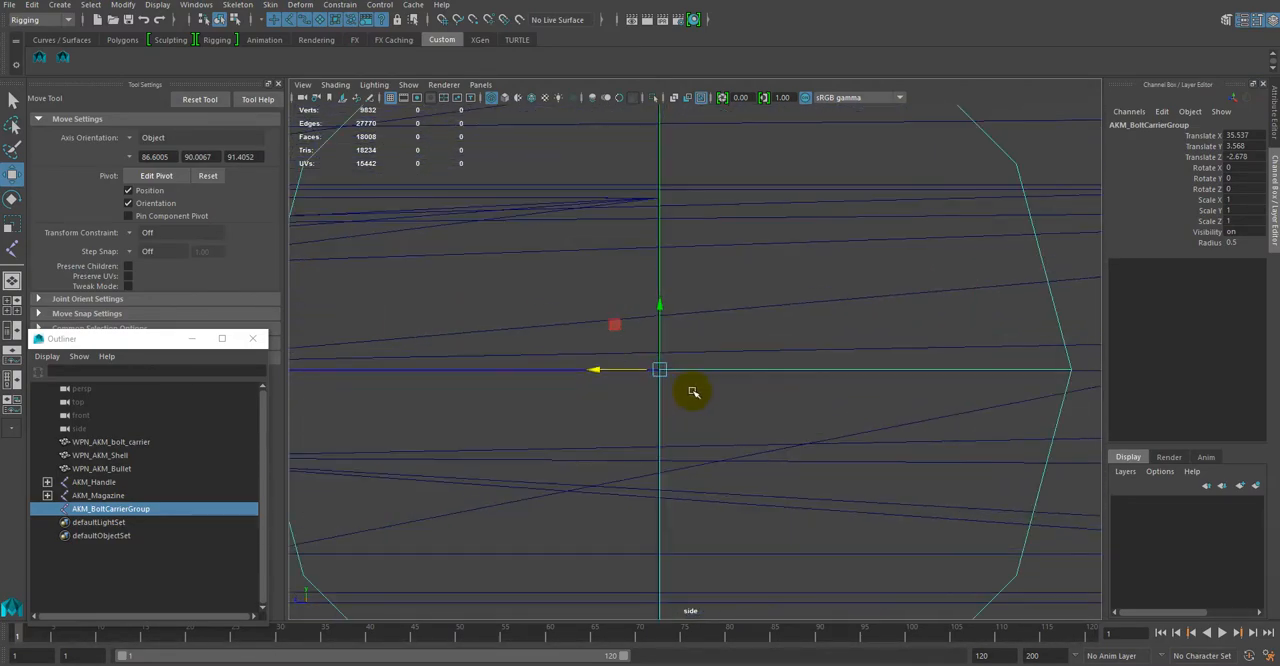
scroll(693, 393, "up", 6)
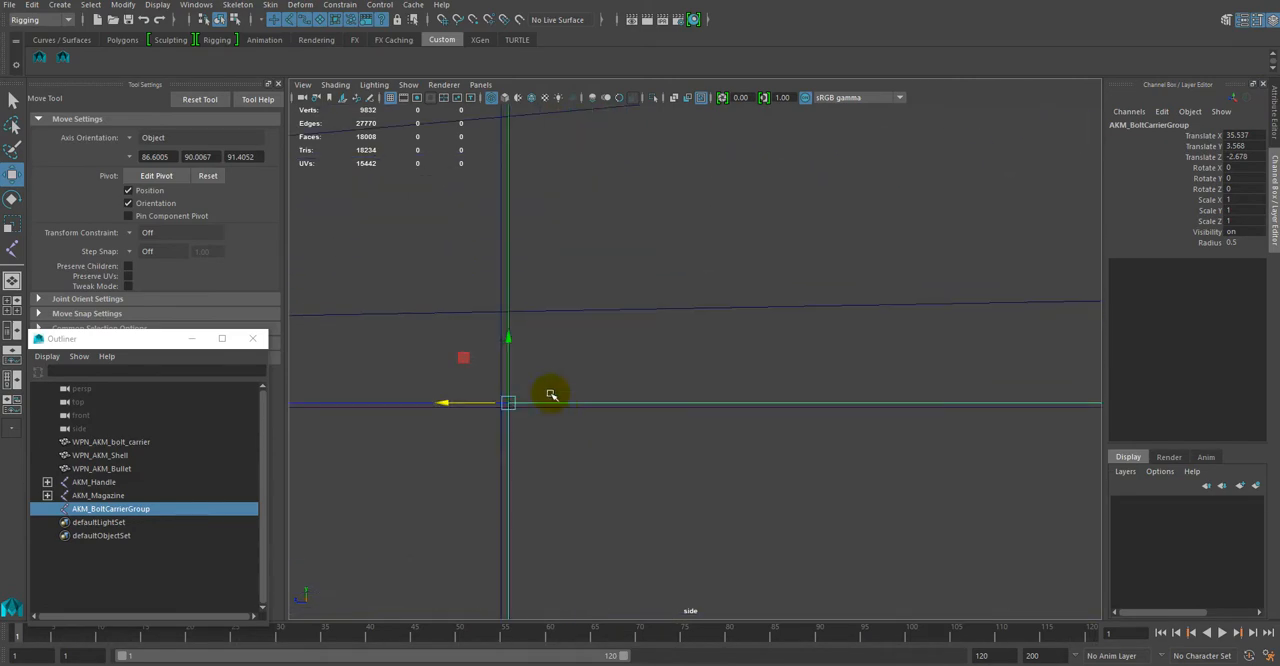
left_click_drag(508, 339, 509, 344)
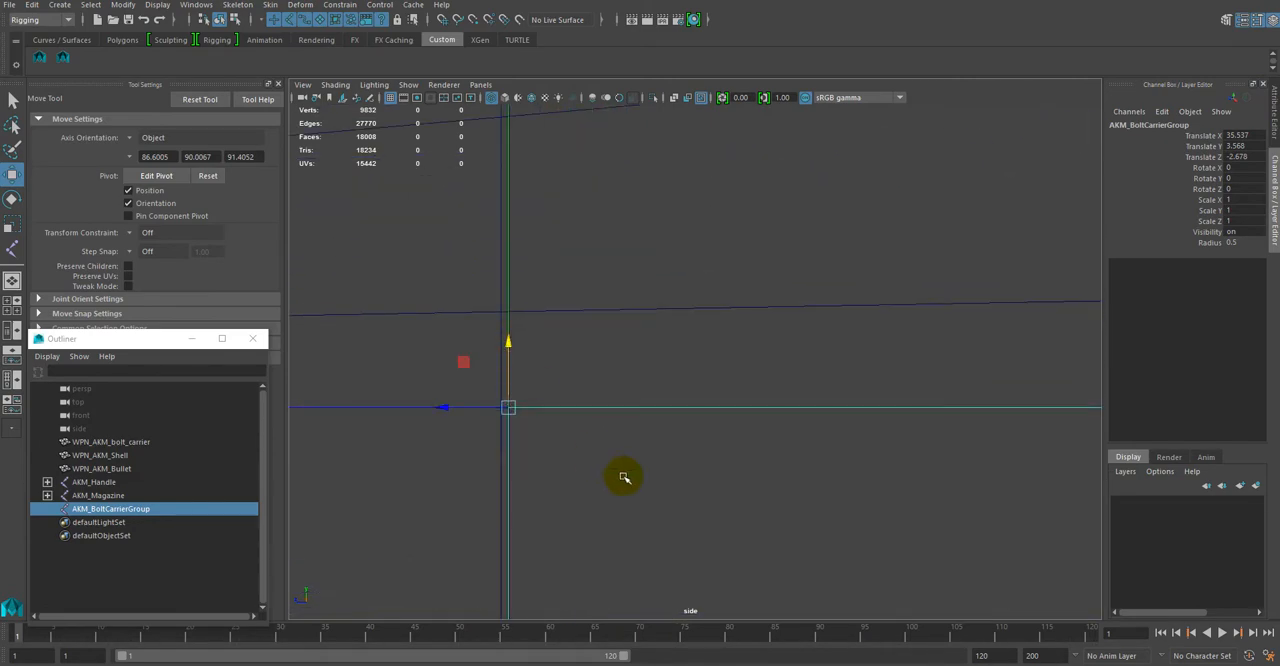
scroll(628, 478, "down", 15)
scroll(628, 478, "down", 1)
left_click(472, 283)
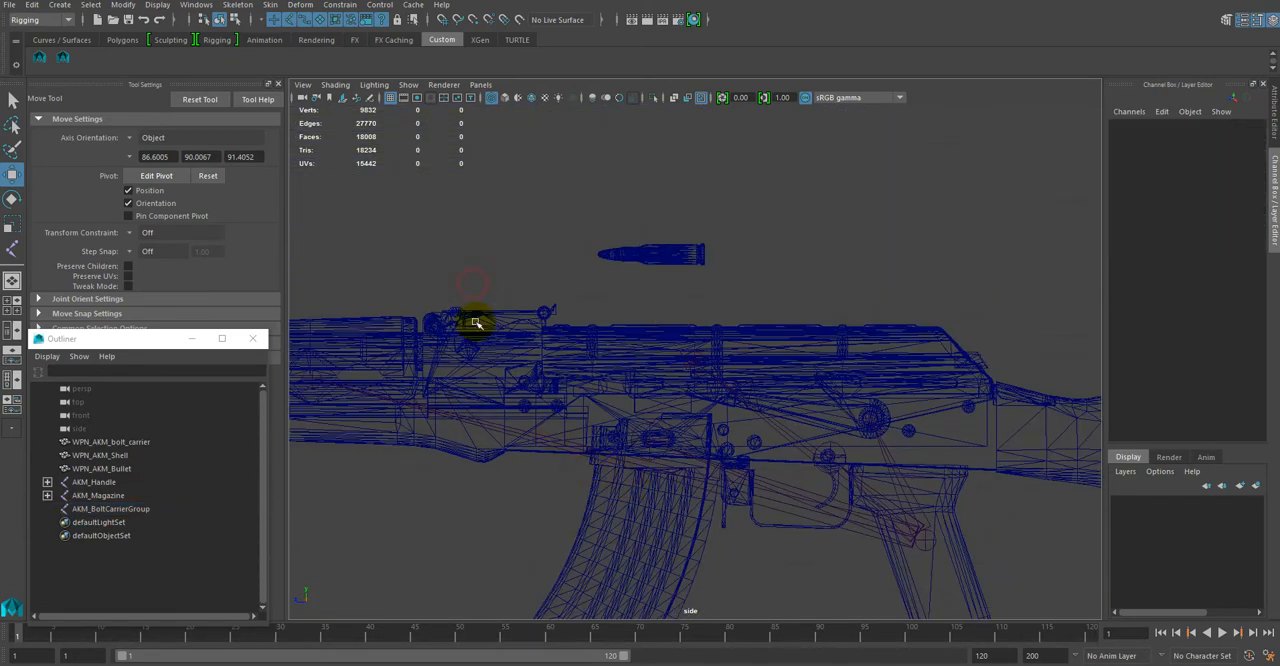
Step: Return to the perspective view and parent the WPN_AKM_bolt_carrier mesh under the AKM_BoltCarrierGroup joint
key("space")
key("space")
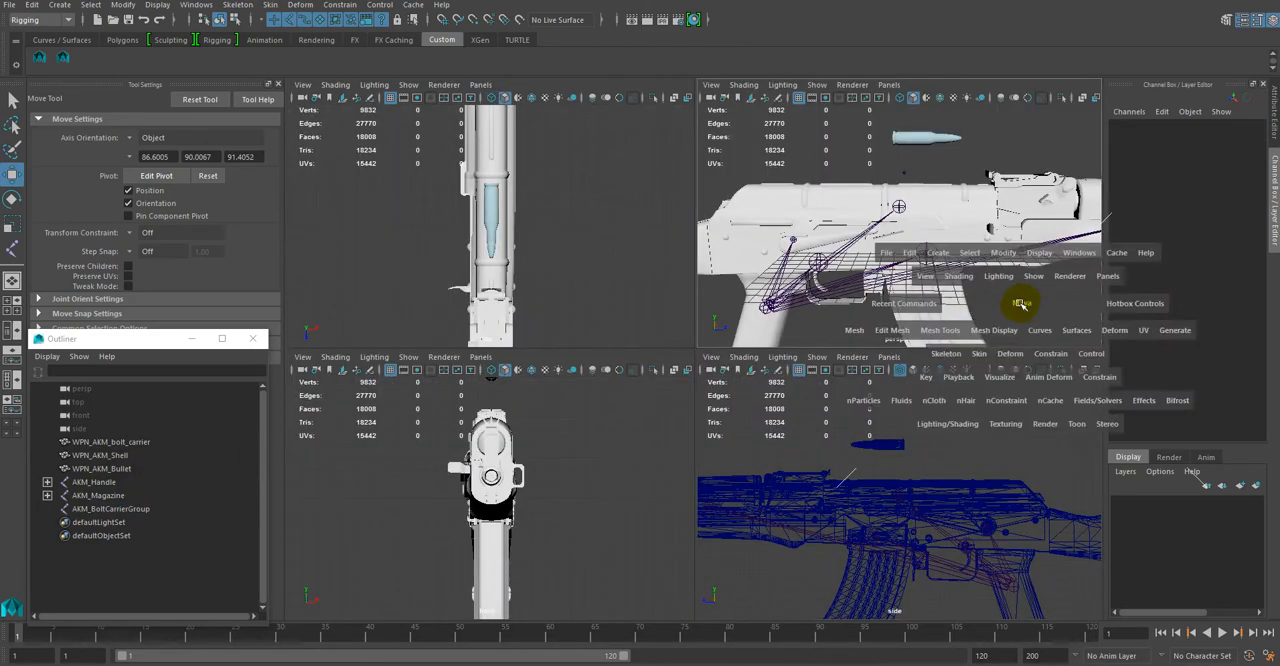
left_click(110, 442)
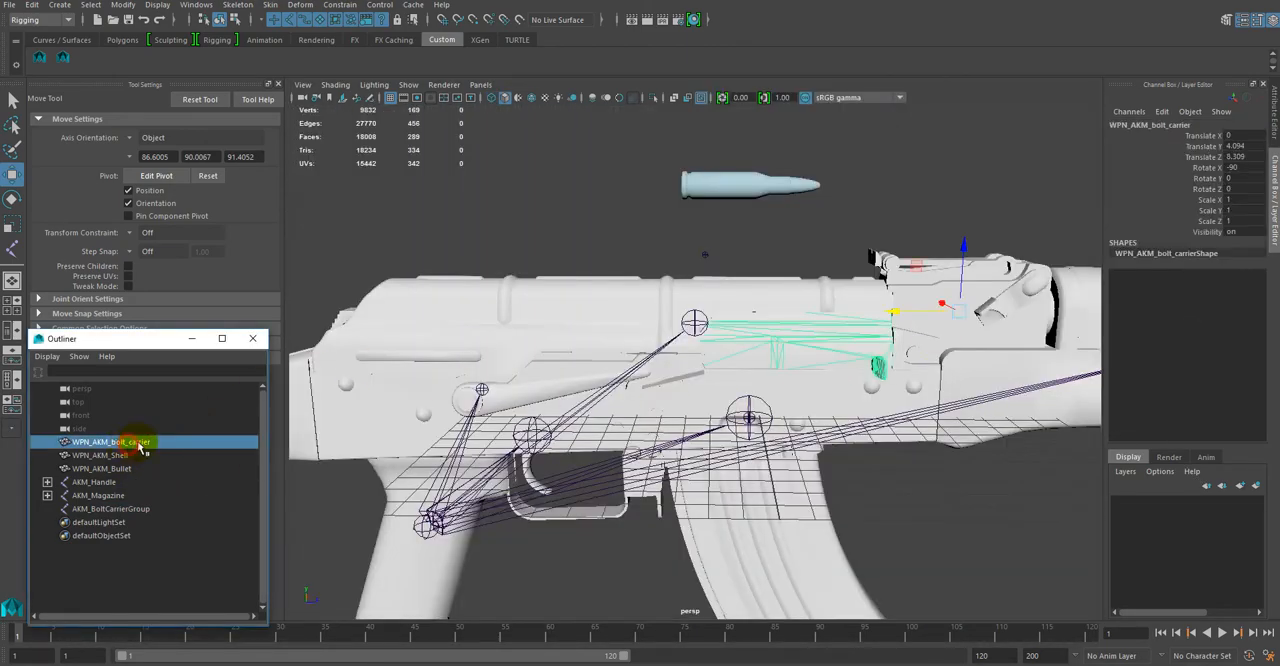
left_click_drag(159, 444, 127, 514)
left_click(47, 496)
left_click(47, 496)
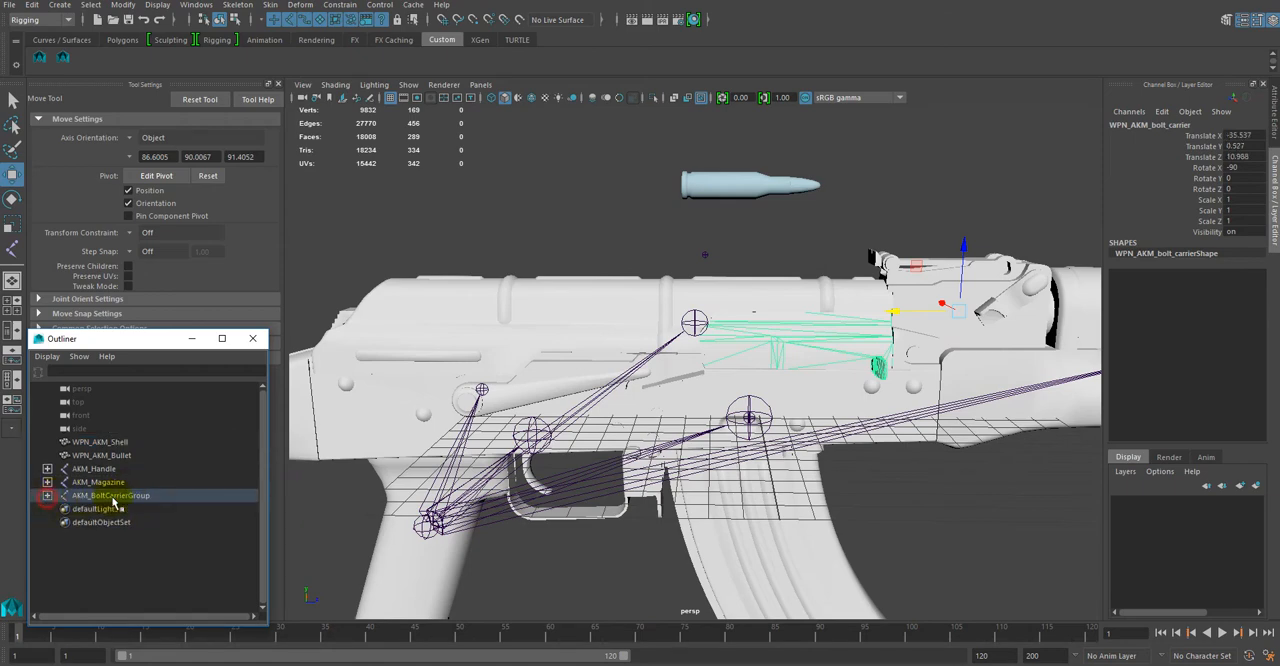
left_click(138, 496)
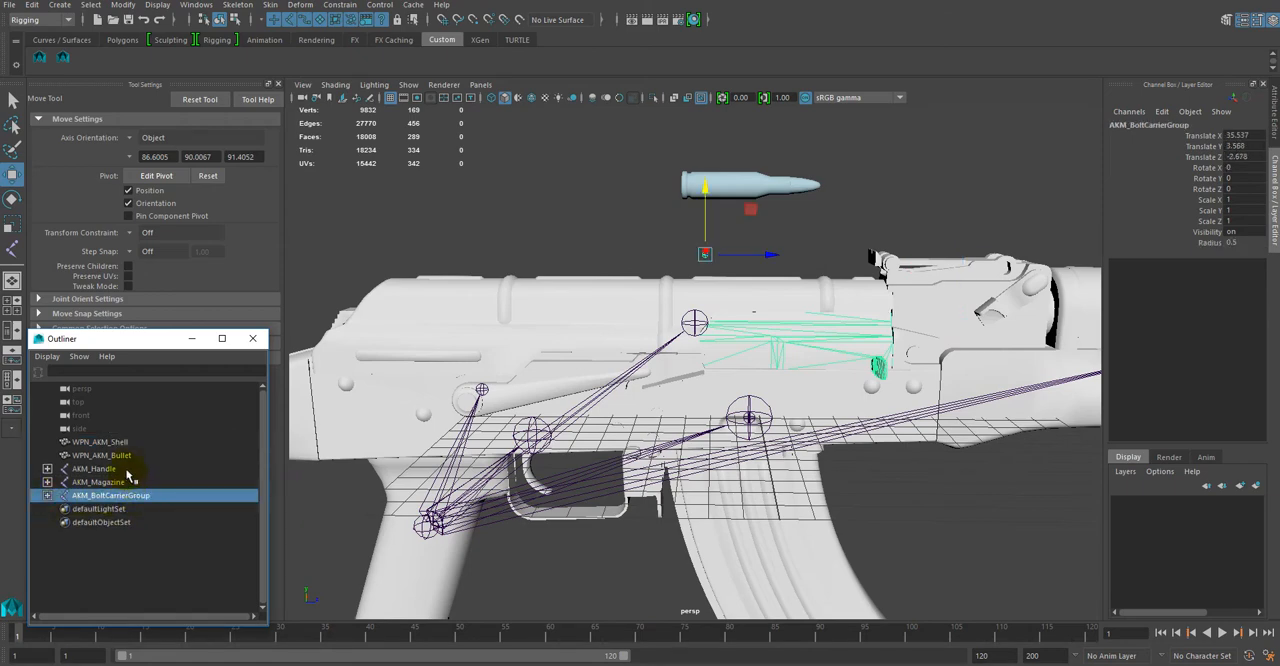
Step: Identify the WPN_AKM_Bullet and WPN_AKM_Shell meshes and create a new standalone joint for the cartridge with the Joint tool
left_click(130, 456)
left_click(137, 443)
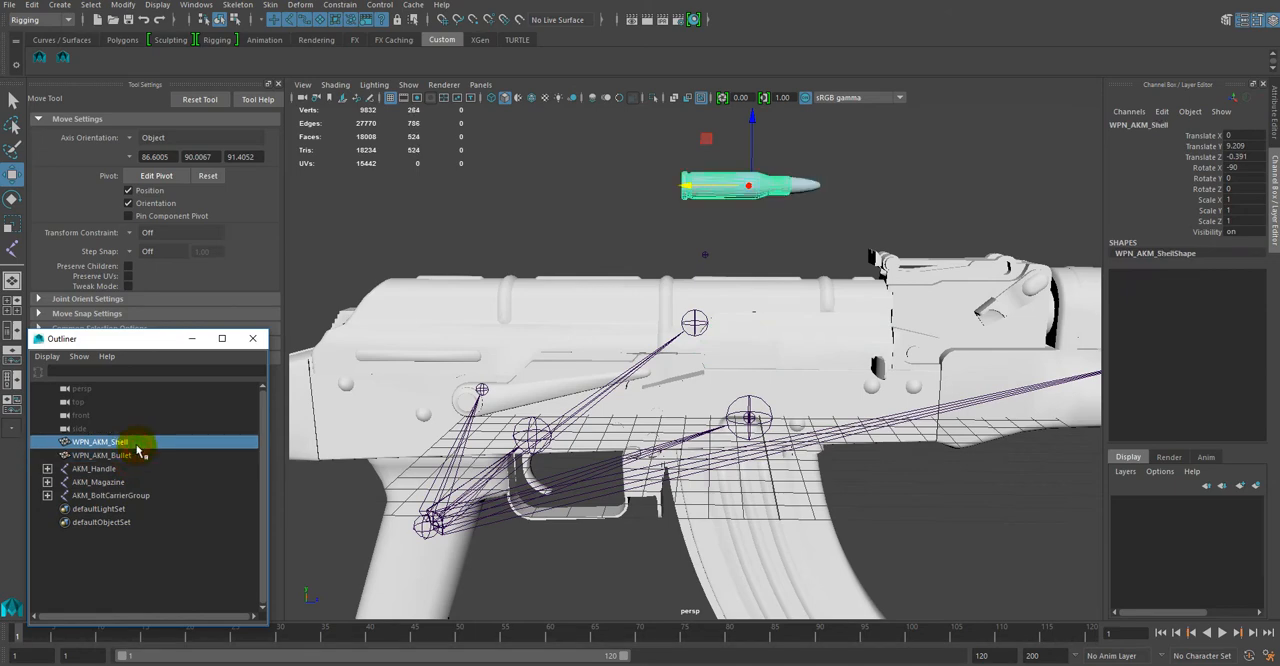
left_click(625, 248)
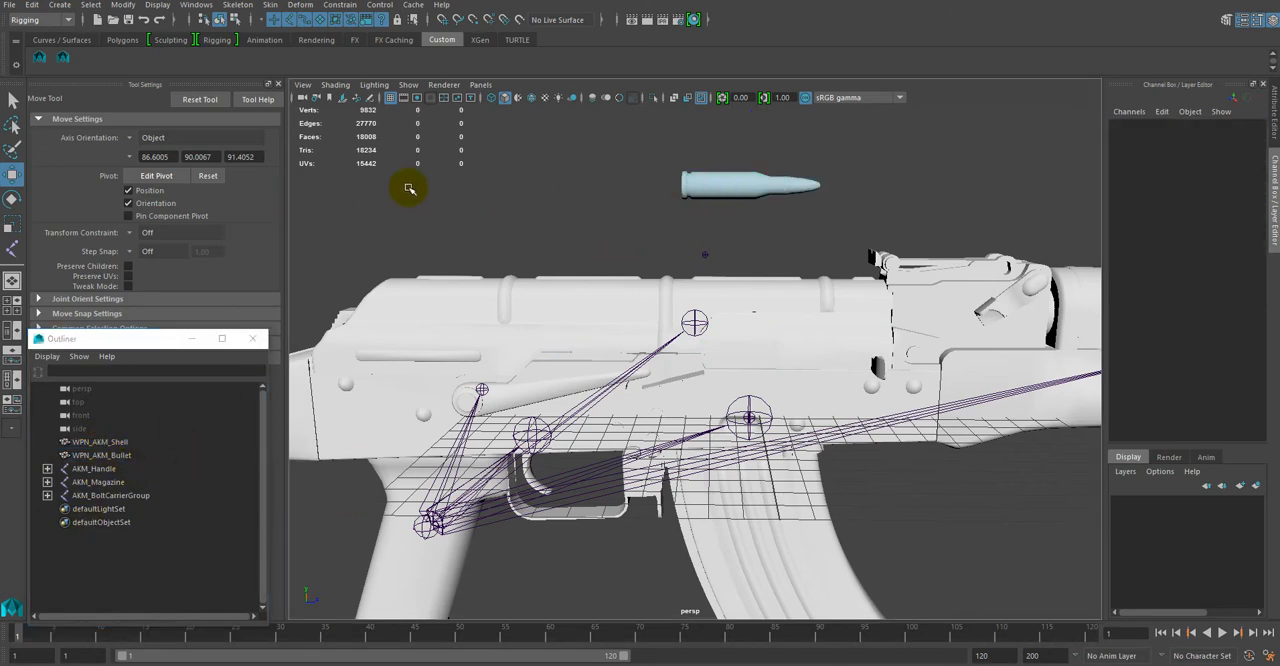
left_click(12, 248)
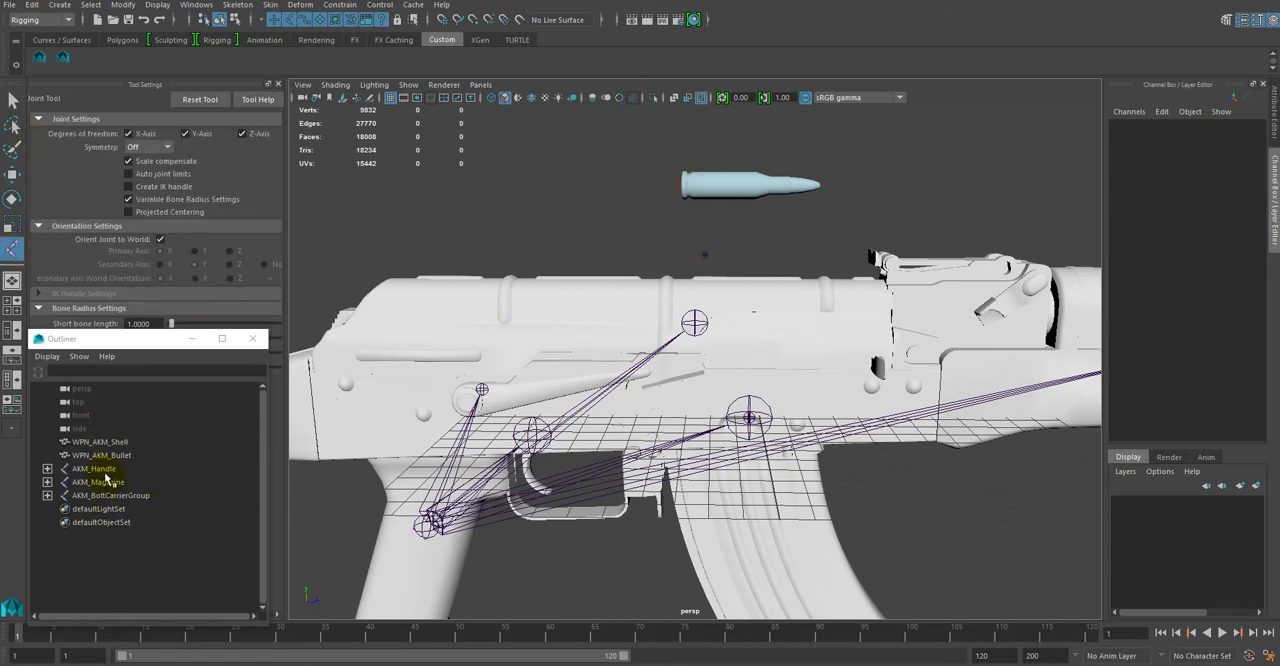
left_click(100, 442)
left_click(706, 178)
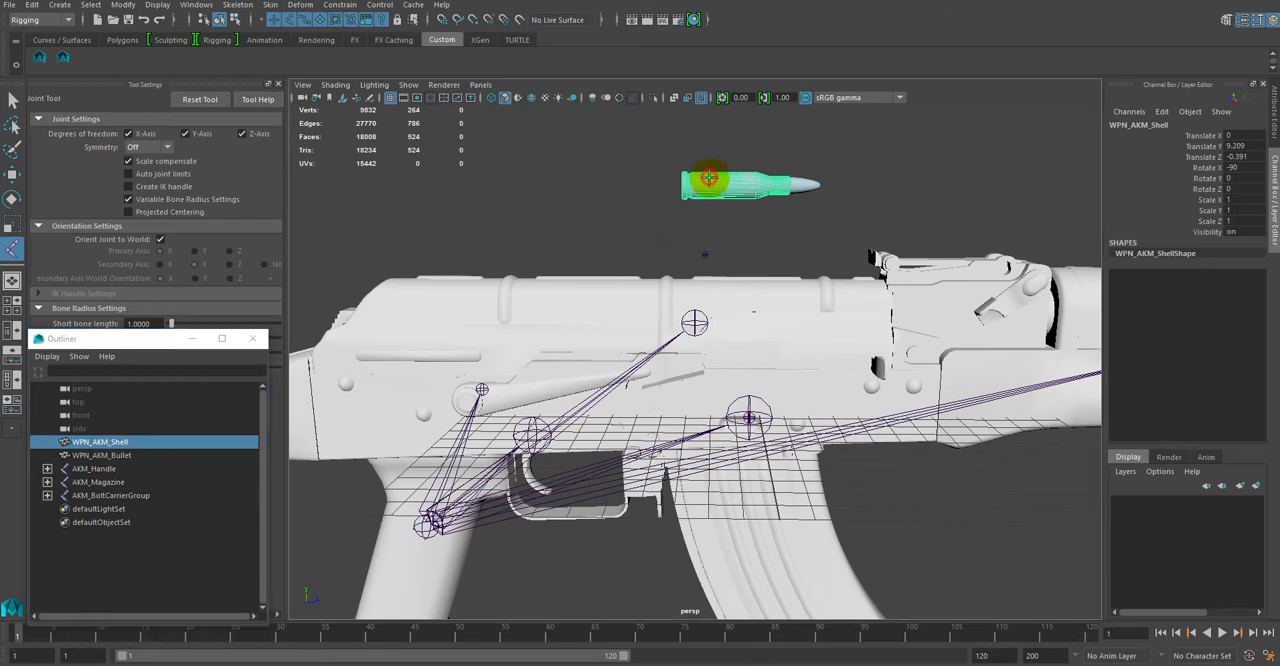
left_click_drag(698, 186, 742, 451, "alt")
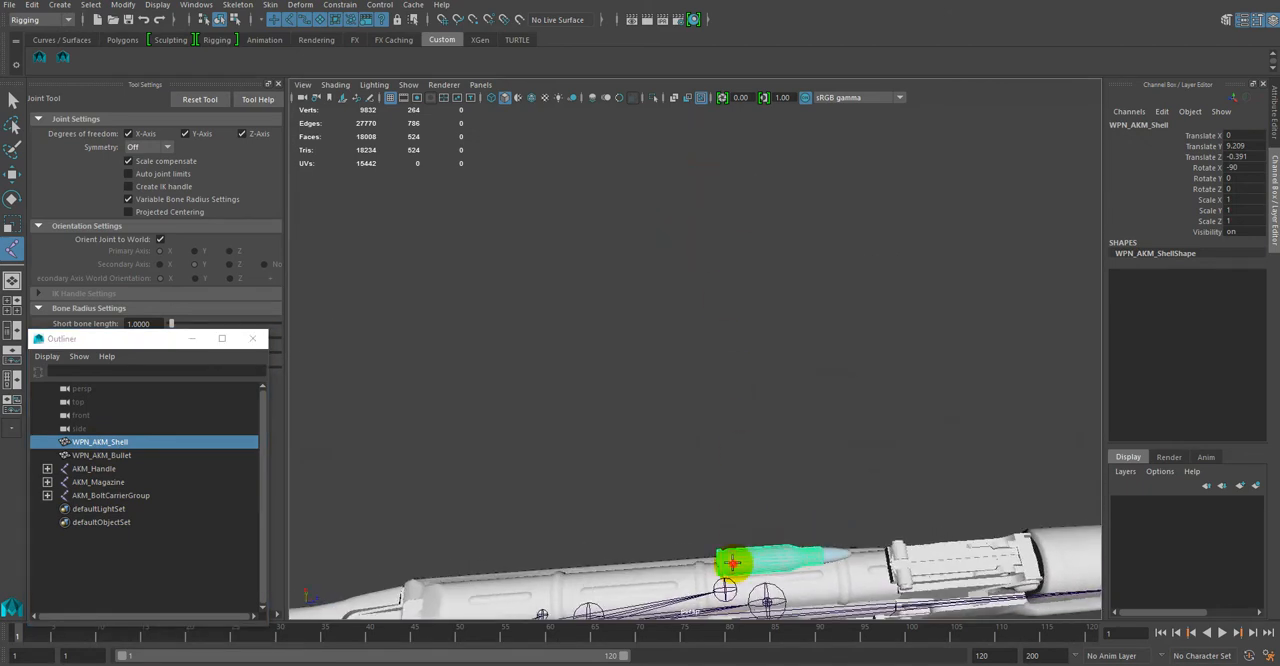
left_click(734, 564)
left_click_drag(747, 517, 689, 491, "alt")
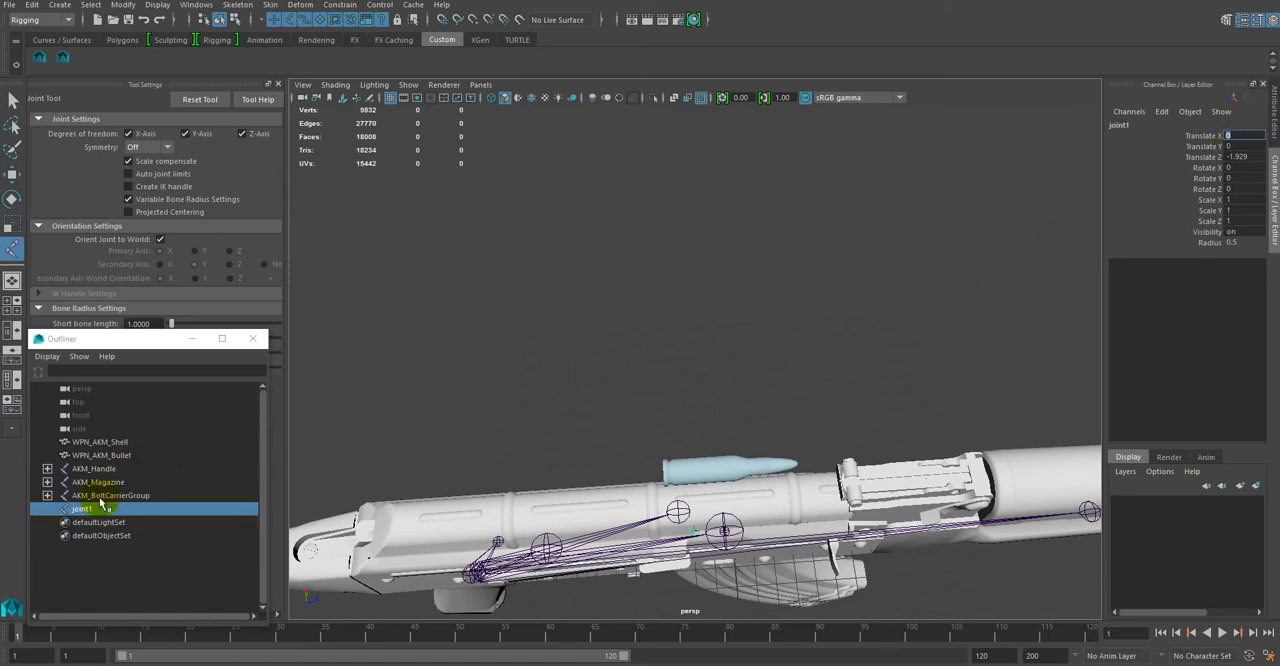
Step: Move the new joint to the rear of the cartridge, at about Translate Y 9.212 and Translate Z -3.158
left_click(13, 175)
left_click_drag(598, 436, 614, 345, "alt")
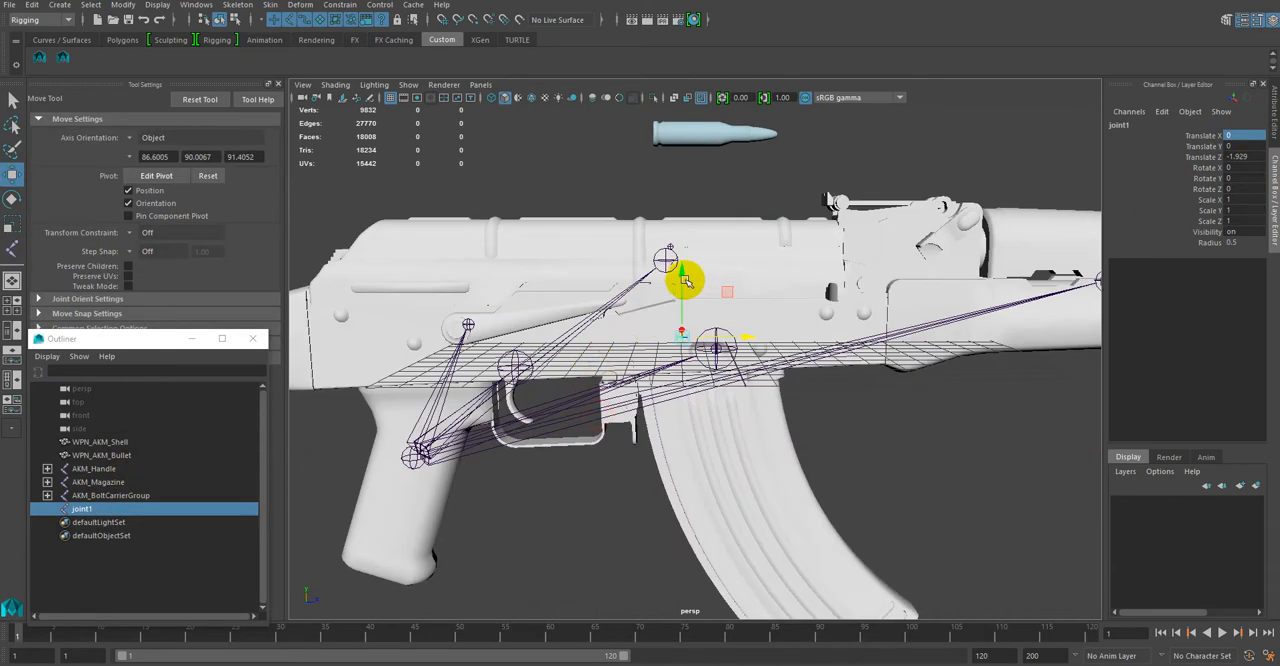
left_click_drag(682, 273, 681, 66)
key("f")
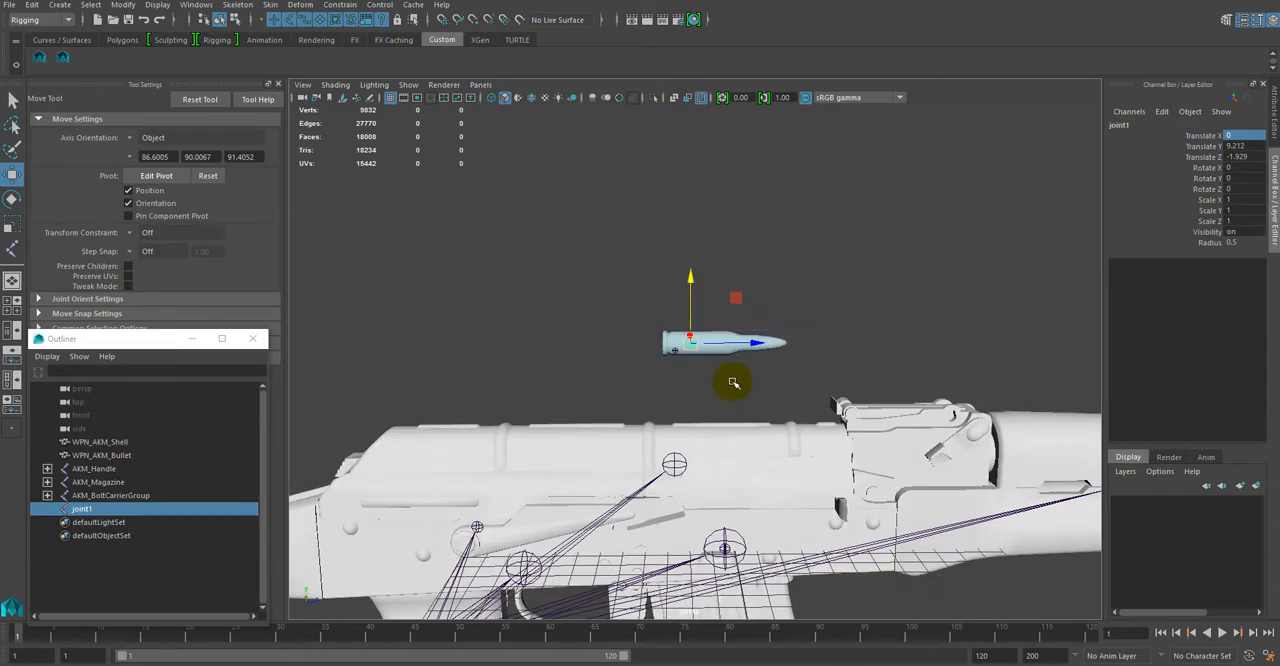
left_click_drag(745, 325, 634, 317)
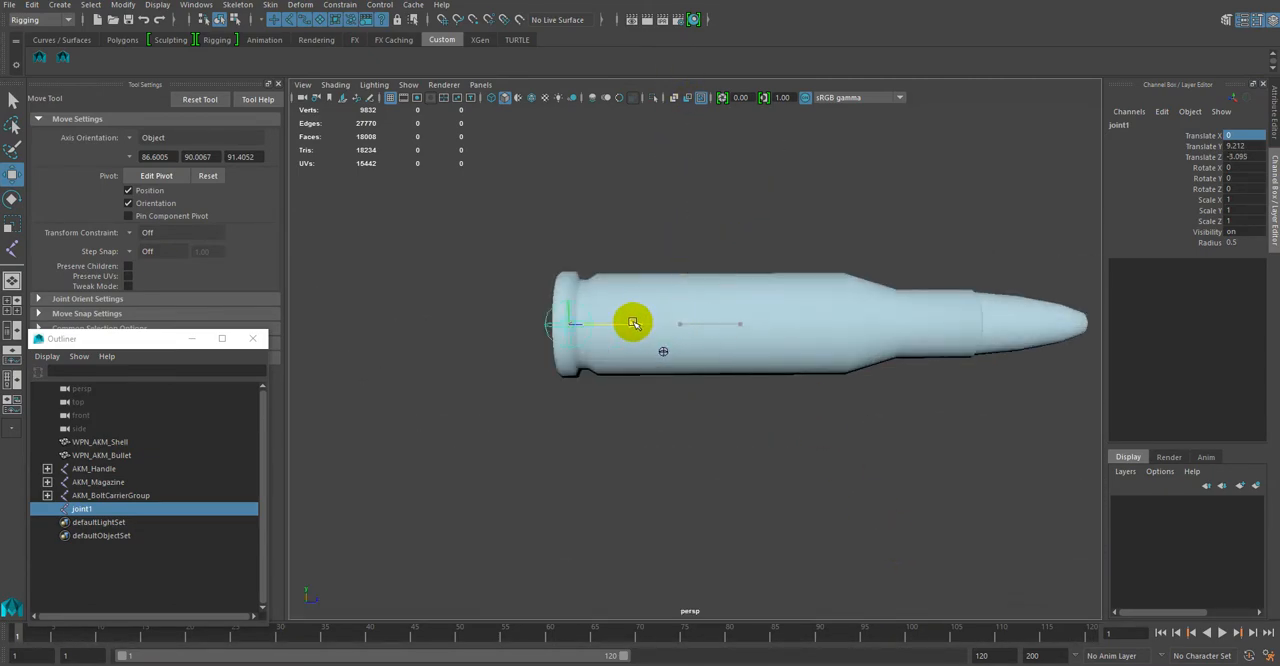
middle_click_drag(689, 471, 745, 490, "alt")
left_click_drag(788, 545, 779, 537, "alt")
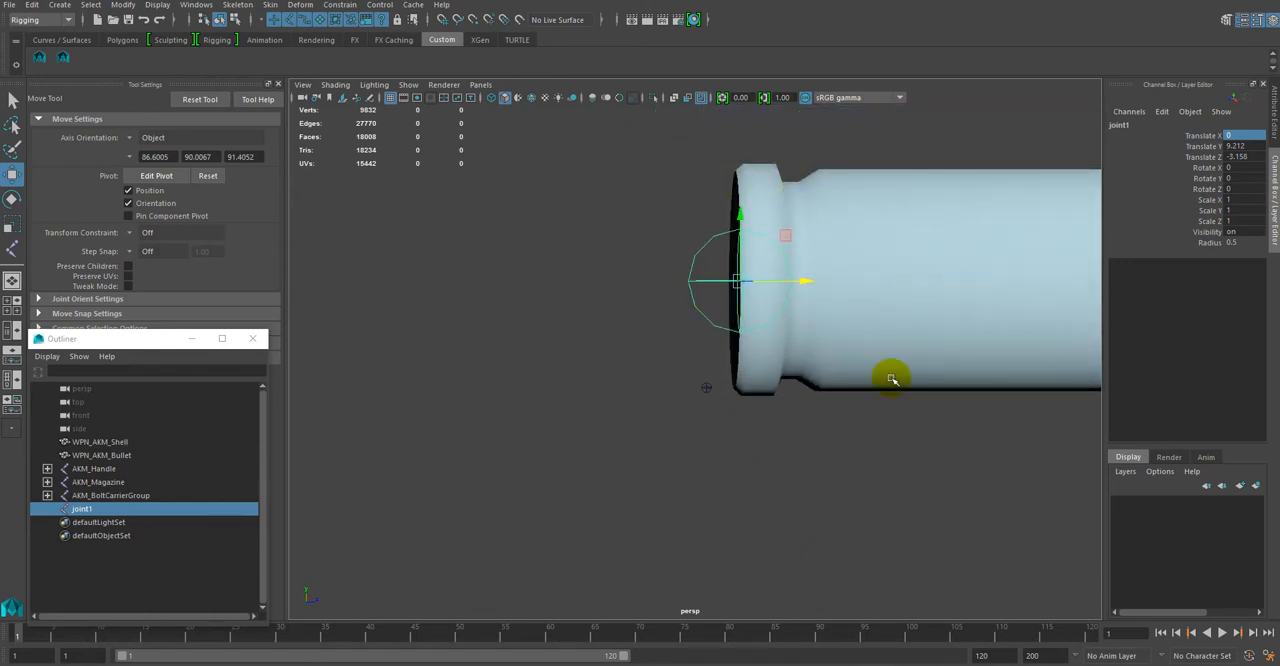
Step: Rename the new joint at the cartridge base as AkM_Bullet
right_click_drag(881, 444, 816, 310, "alt")
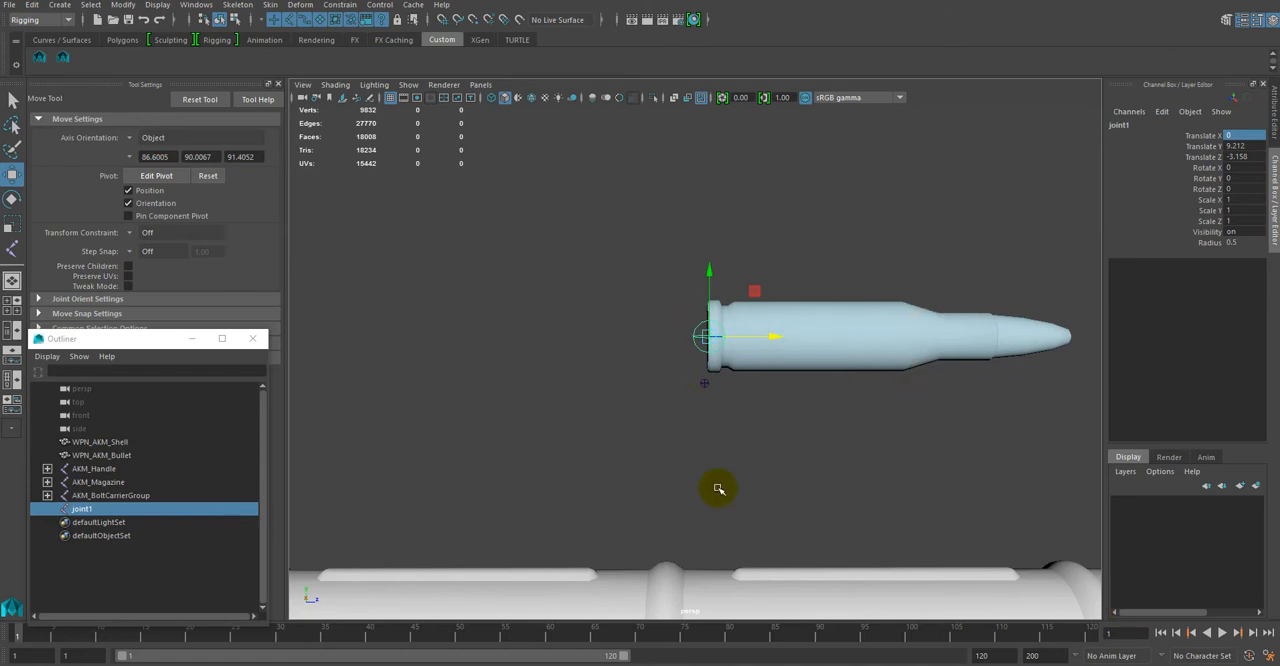
double_click(119, 509)
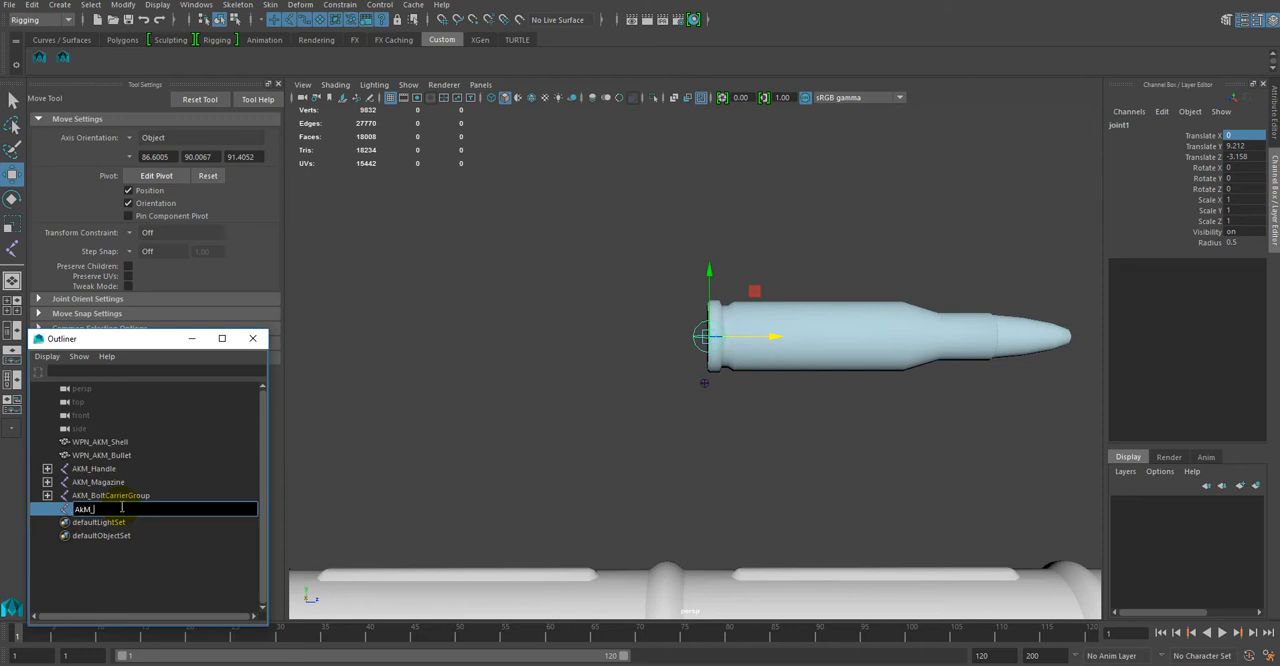
key("Return")
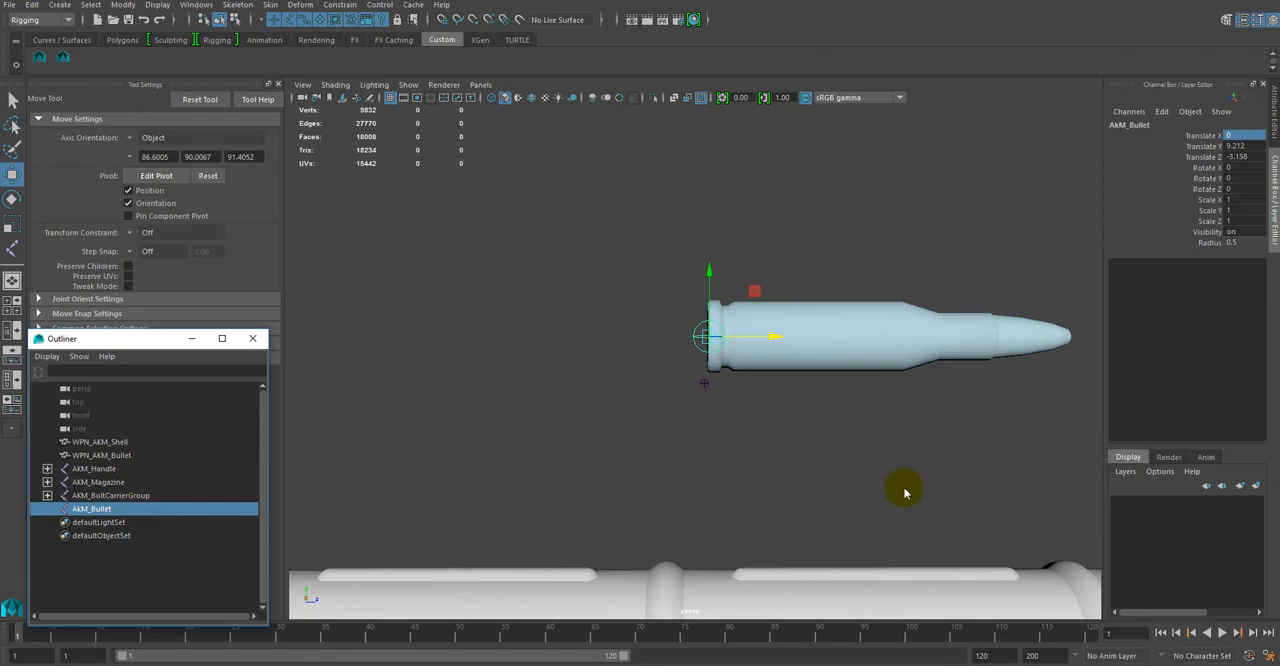
Step: In the side view, lower the AkM_Bullet joint onto the cartridge's horizontal centre line, at about Translate Y 9.209
key("space")
key("space")
scroll(724, 228, "up", 8)
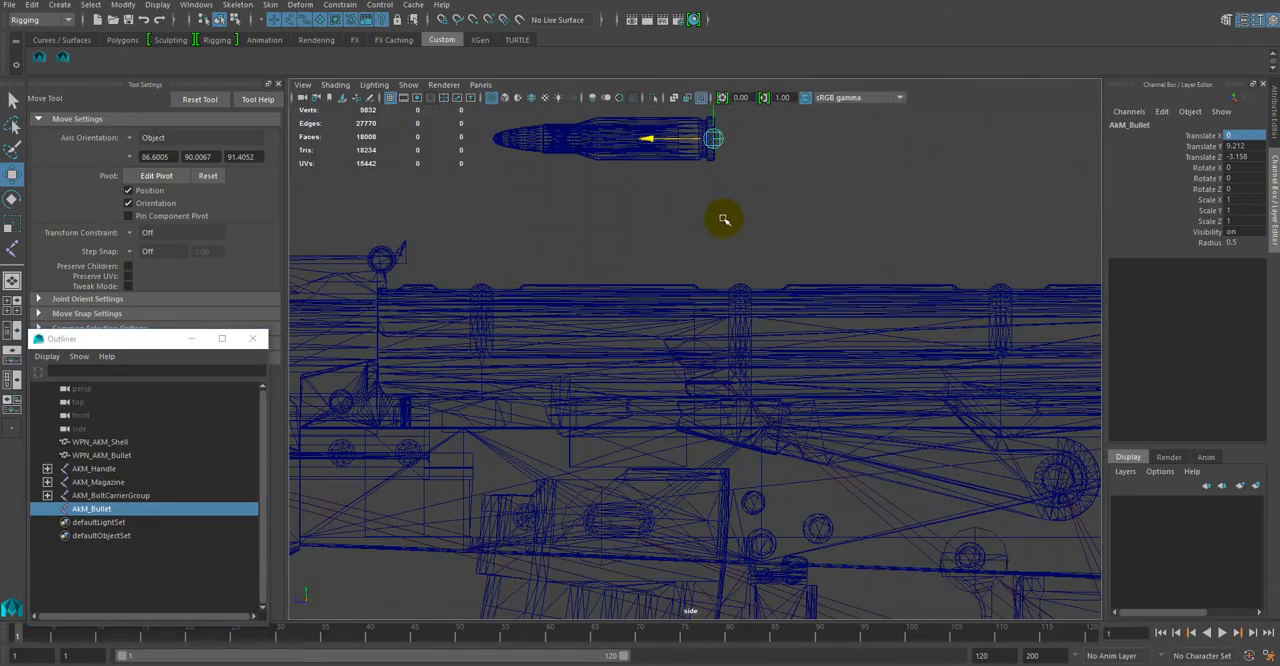
middle_click_drag(733, 221, 735, 634, "alt")
right_click_drag(735, 634, 949, 662, "alt")
middle_click_drag(796, 505, 570, 509, "alt")
right_click_drag(660, 480, 925, 660, "alt")
middle_click_drag(715, 507, 942, 338, "alt")
right_click_drag(771, 393, 880, 525, "alt")
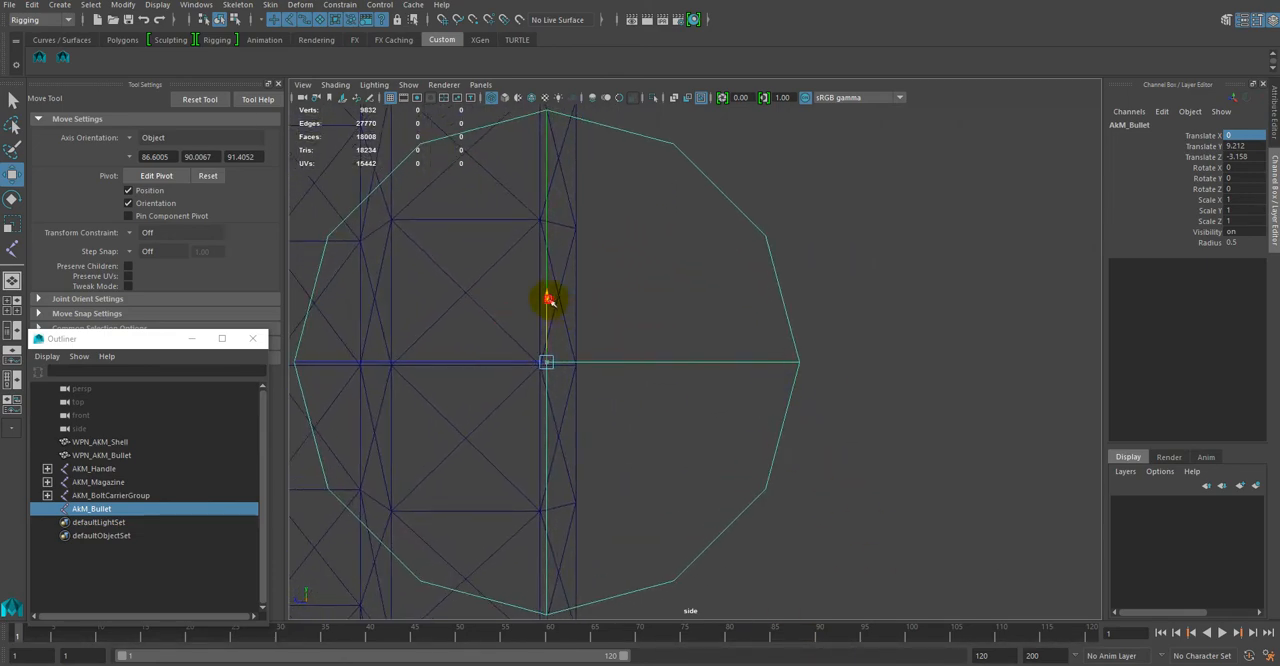
left_click_drag(548, 299, 548, 303)
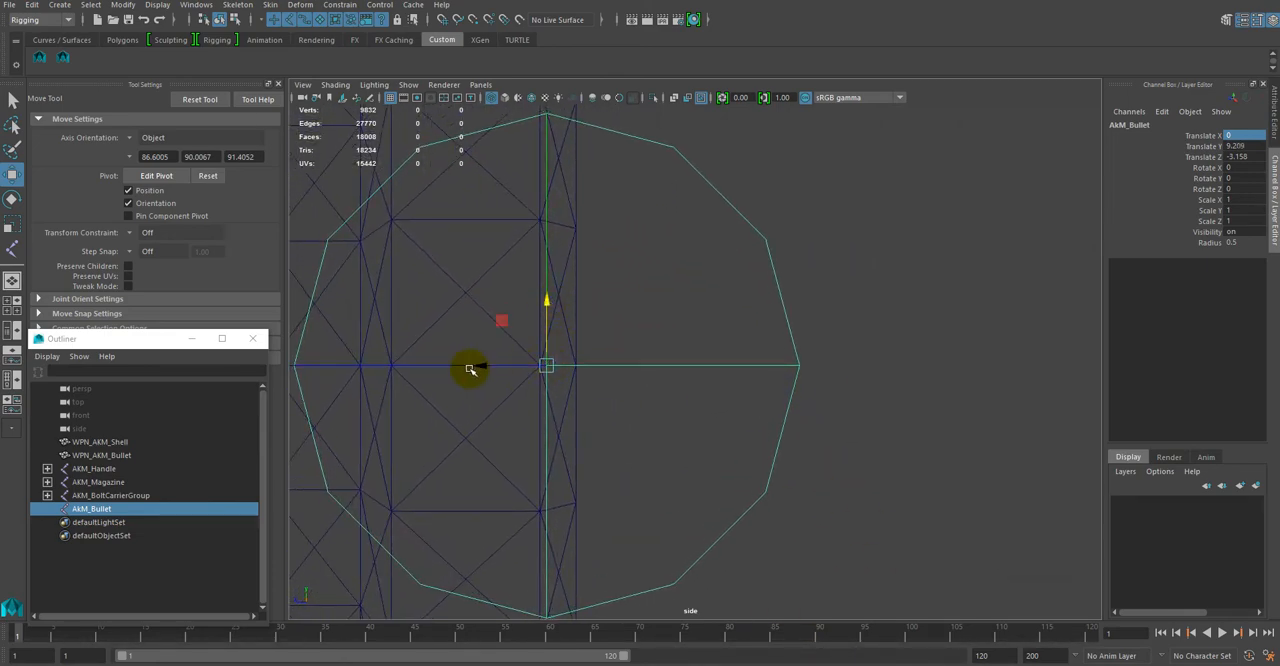
Step: Shift the AkM_Bullet joint along Z to the rear face of the shell, at about Translate Z -3.188
left_click_drag(470, 370, 512, 366)
right_click_drag(754, 474, 974, 537, "alt")
right_click_drag(774, 429, 1000, 565, "alt")
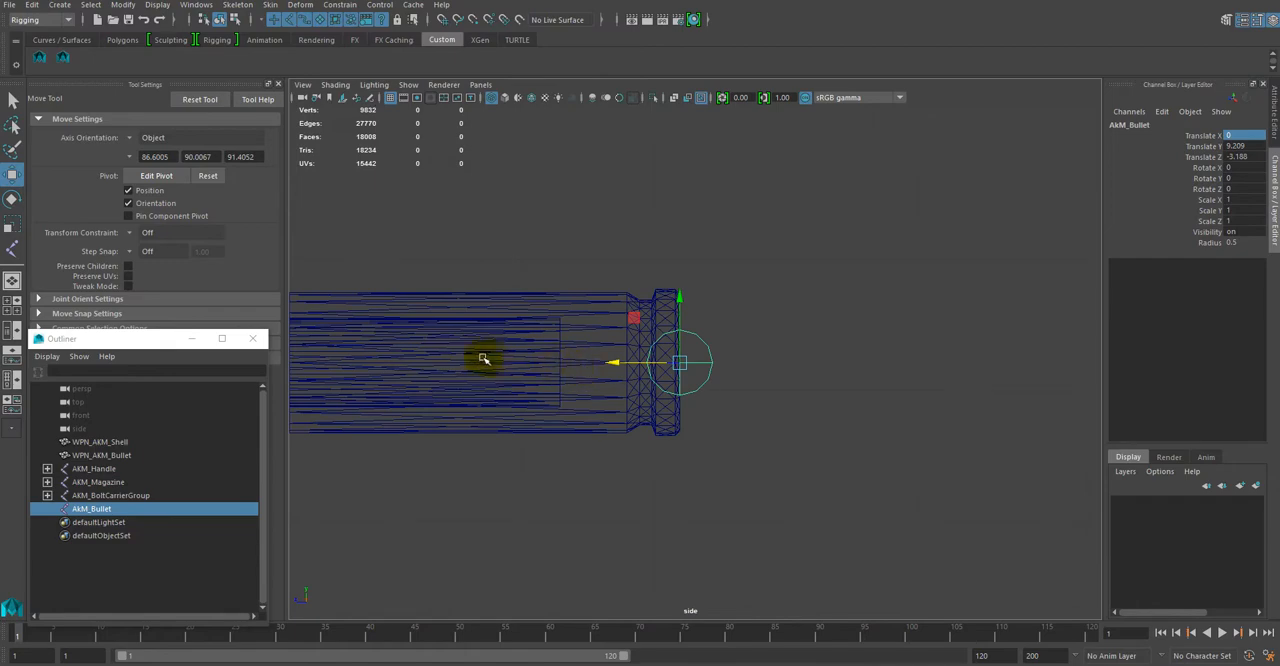
right_click_drag(819, 469, 751, 457, "alt")
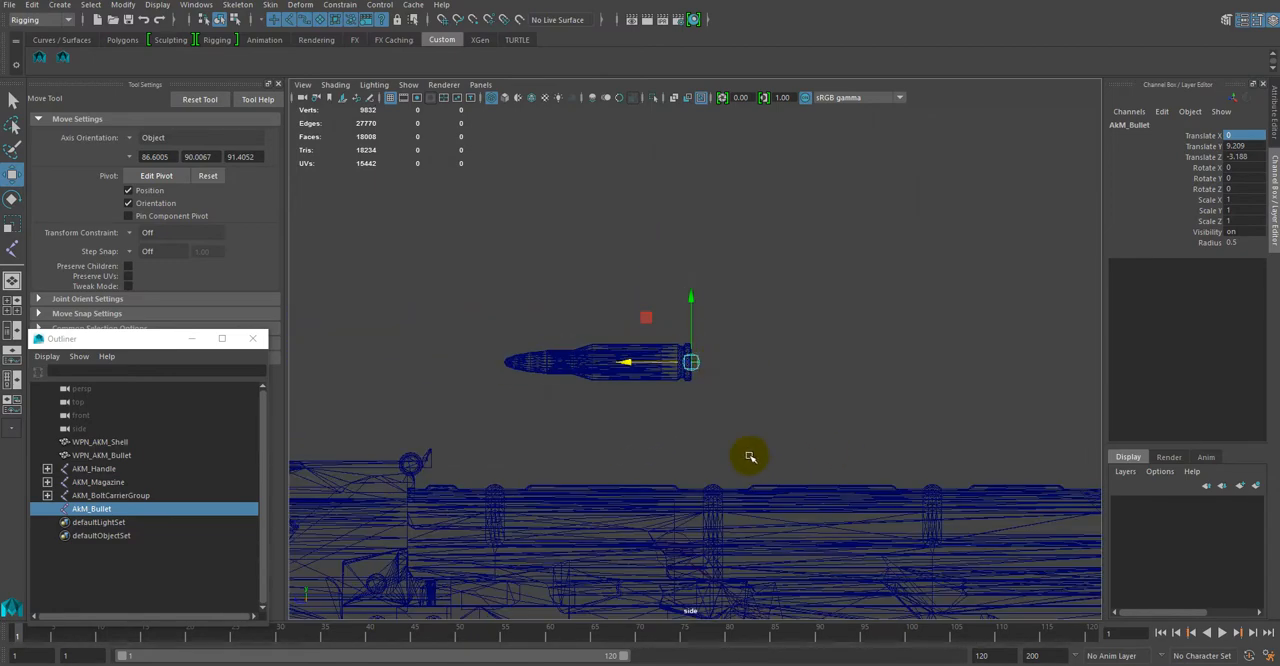
Step: Parent the WPN_AKM_Shell and WPN_AKM_Bullet meshes under the AkM_Bullet joint, check both children in the hierarchy, and clear the selection
left_click(133, 443)
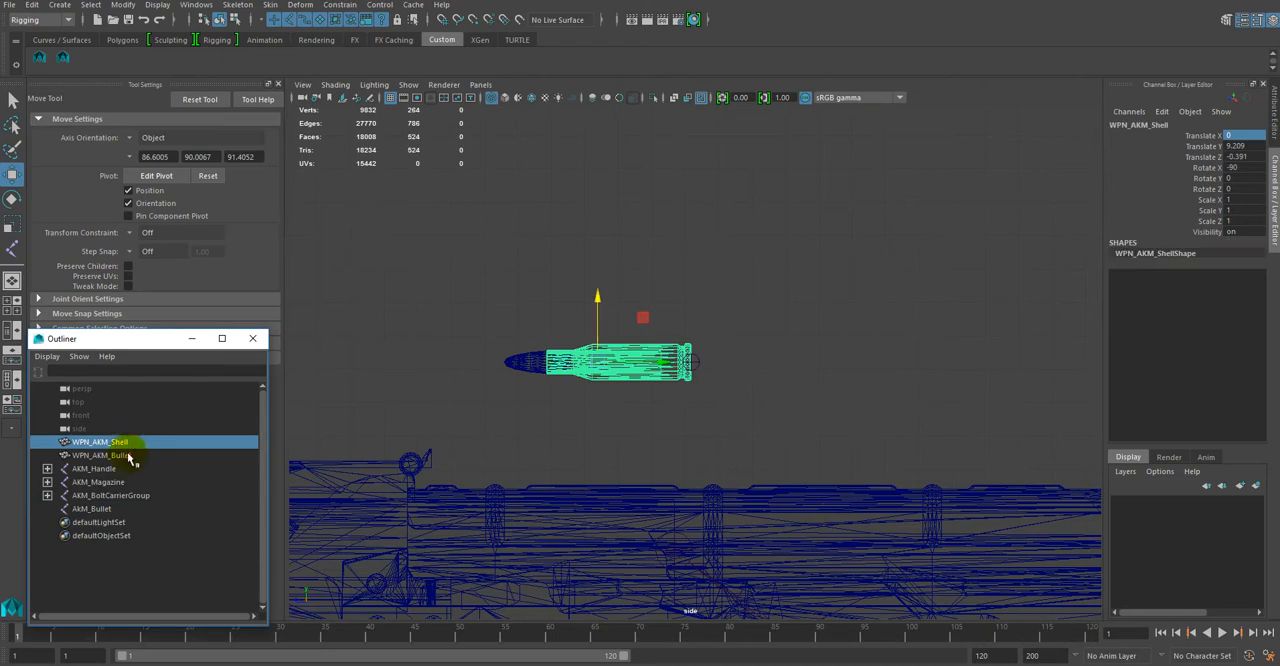
left_click(131, 456)
left_click(142, 445, "ctrl")
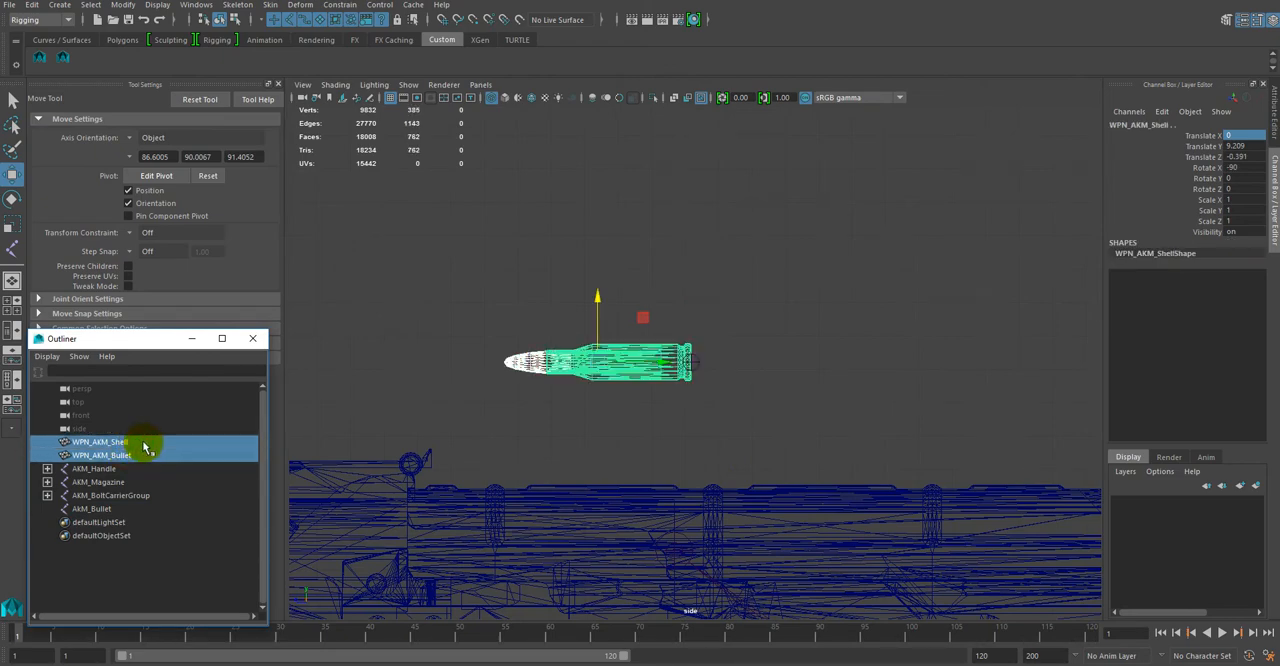
left_click_drag(146, 449, 108, 517)
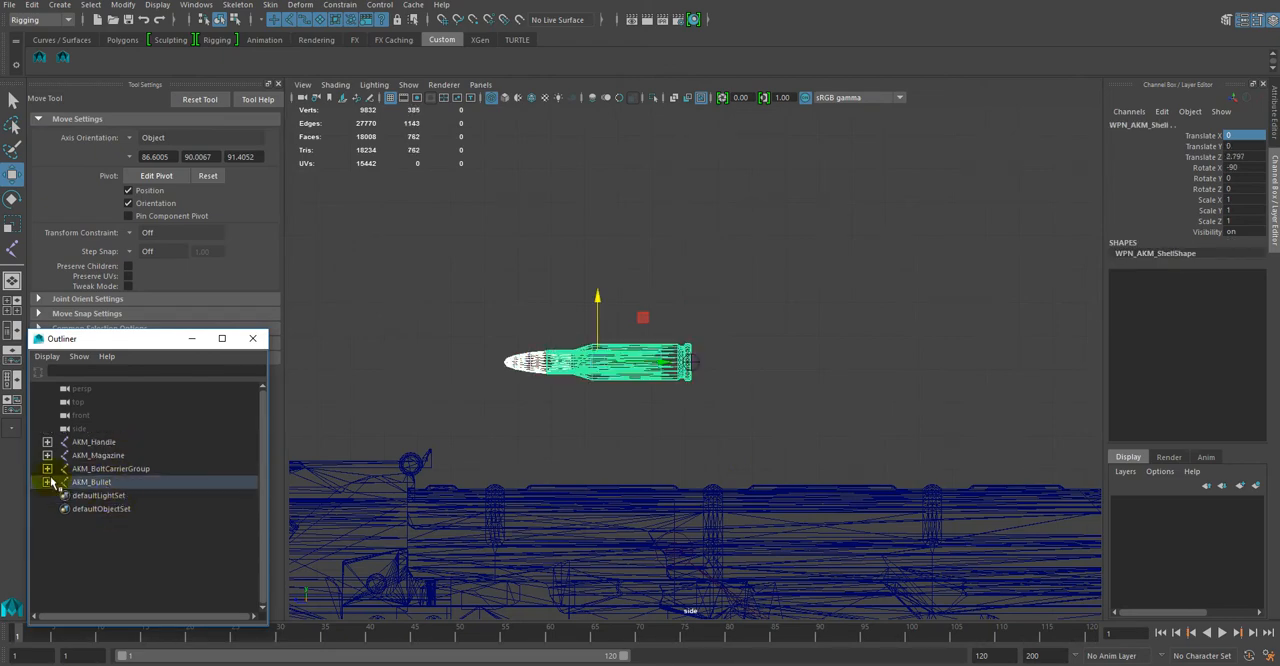
left_click(47, 482)
left_click(125, 497)
left_click(127, 510)
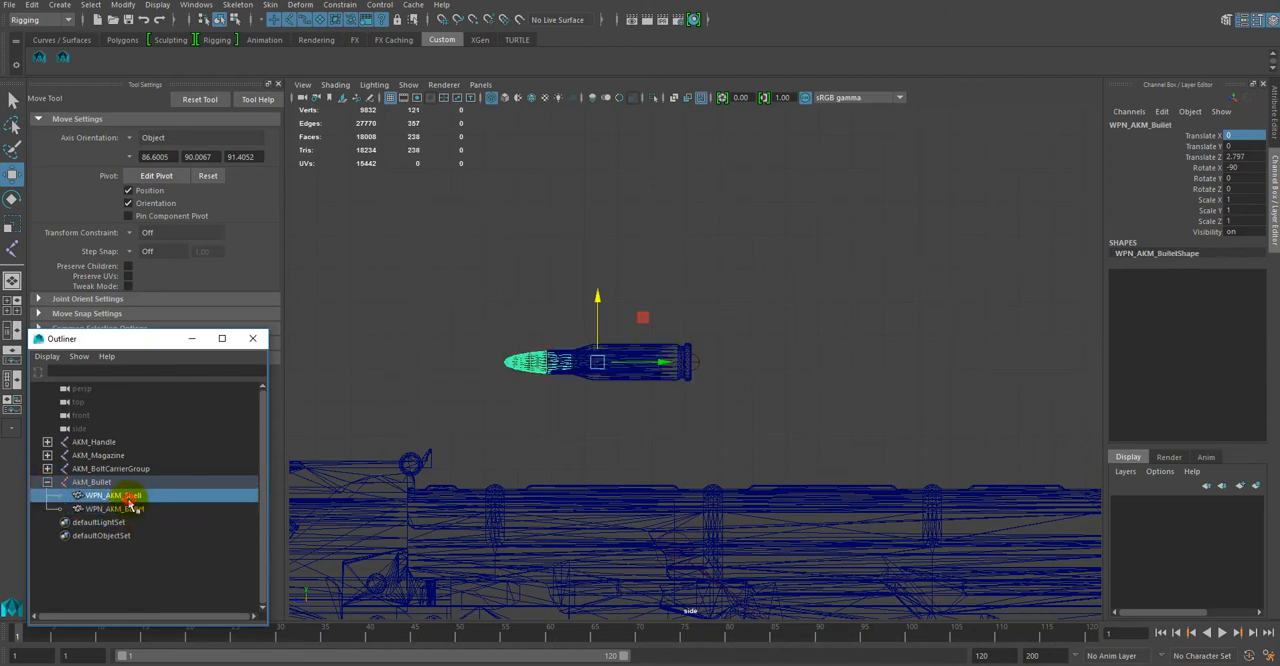
left_click(705, 427)
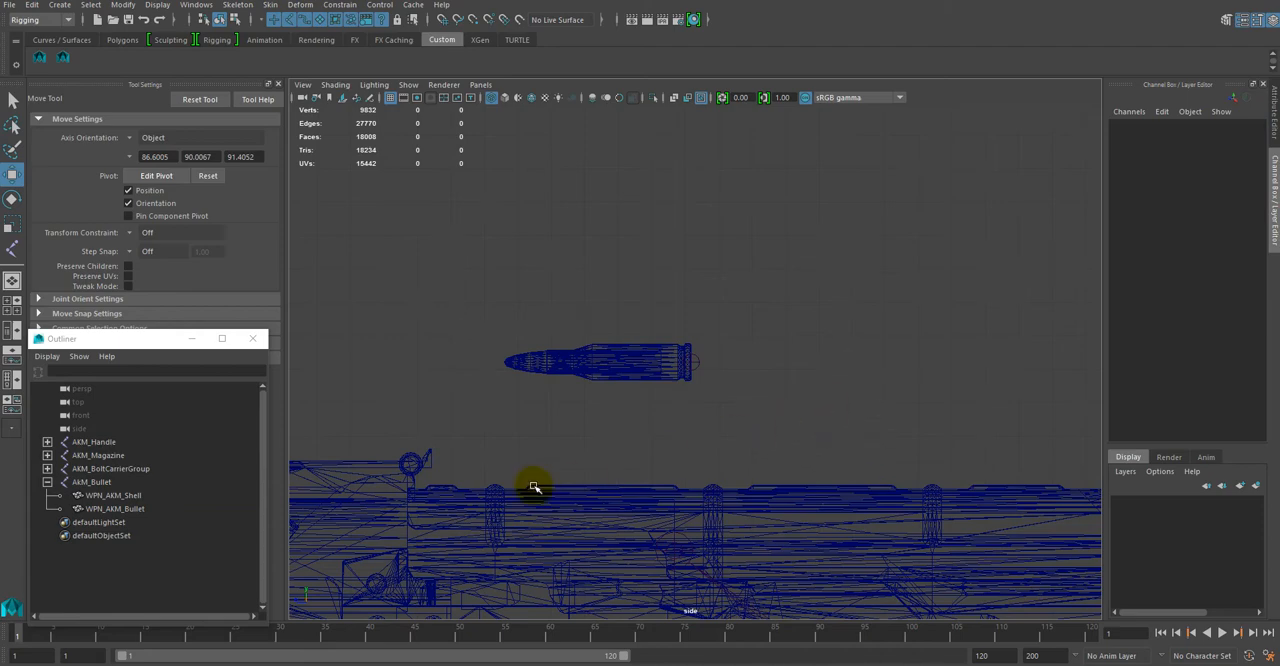
left_click(751, 424)
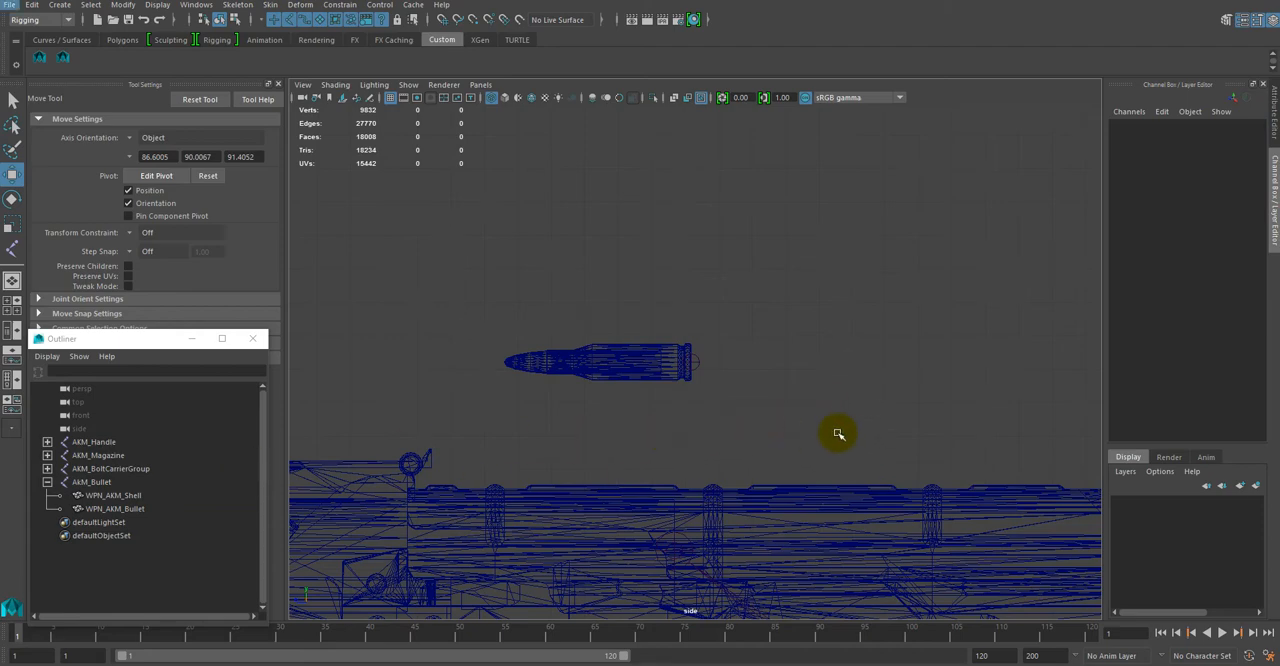
left_click(757, 348)
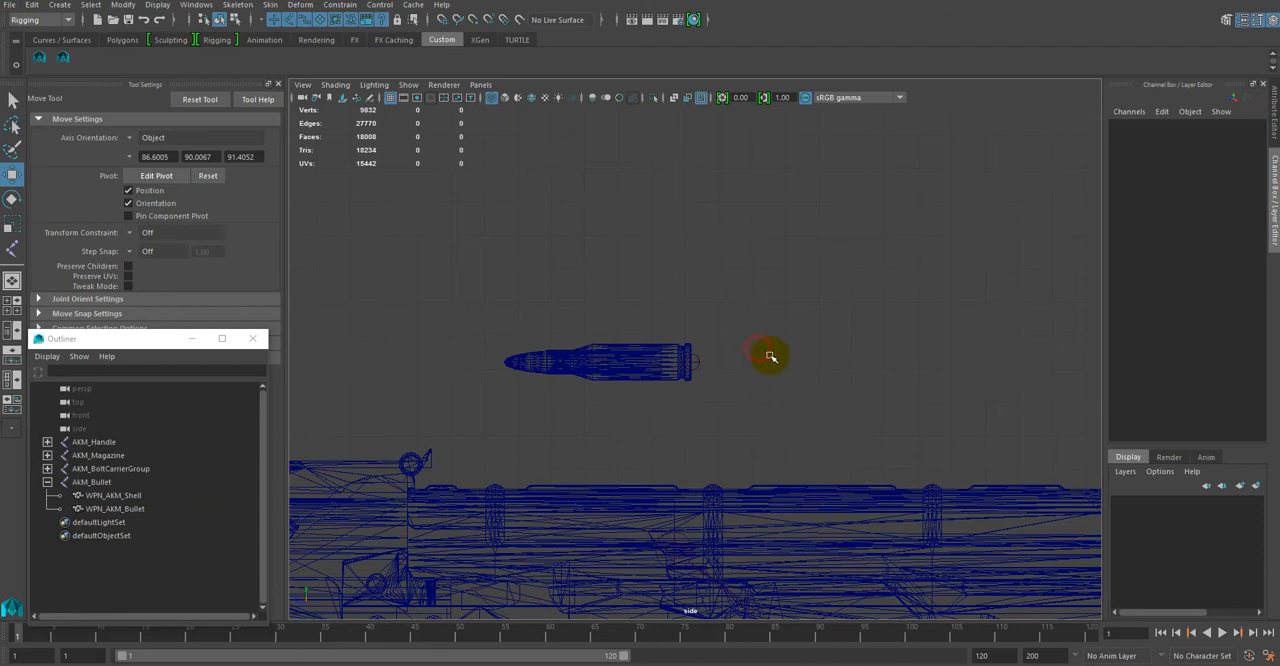
Step: Duplicate the AkM_Bullet joint together with its WPN_AKM_Shell and WPN_AKM_Bullet meshes using Duplicate Special
key("space")
key("space")
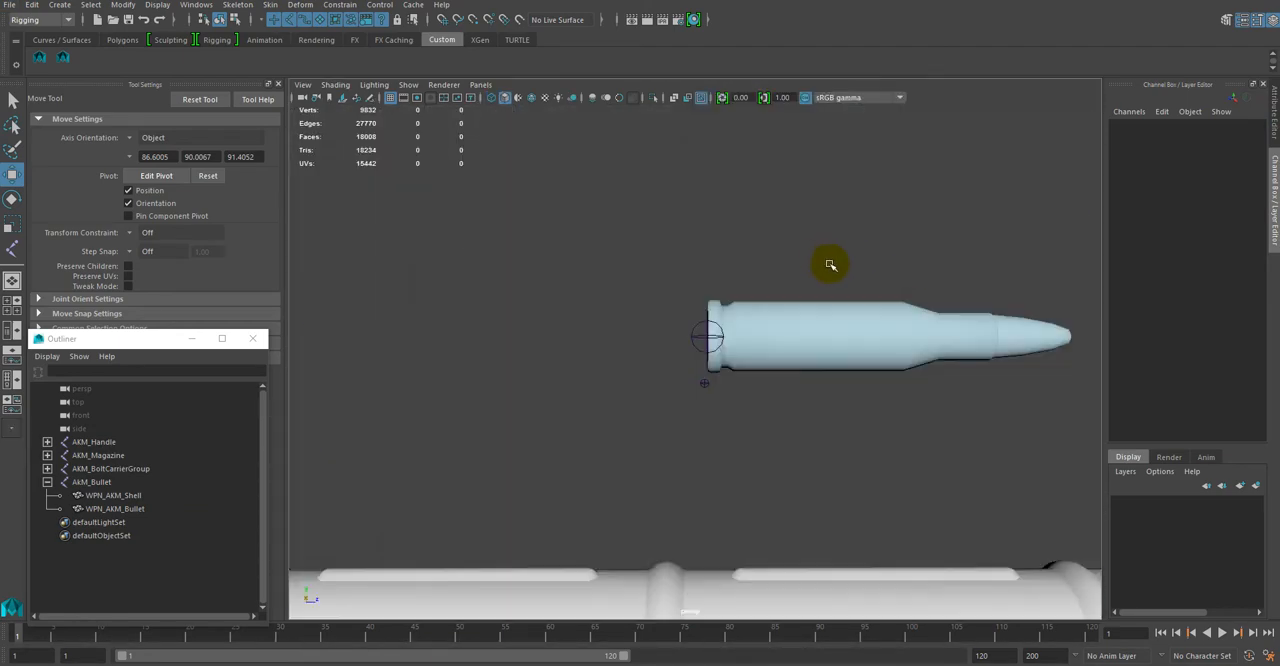
left_click_drag(817, 432, 763, 431, "alt")
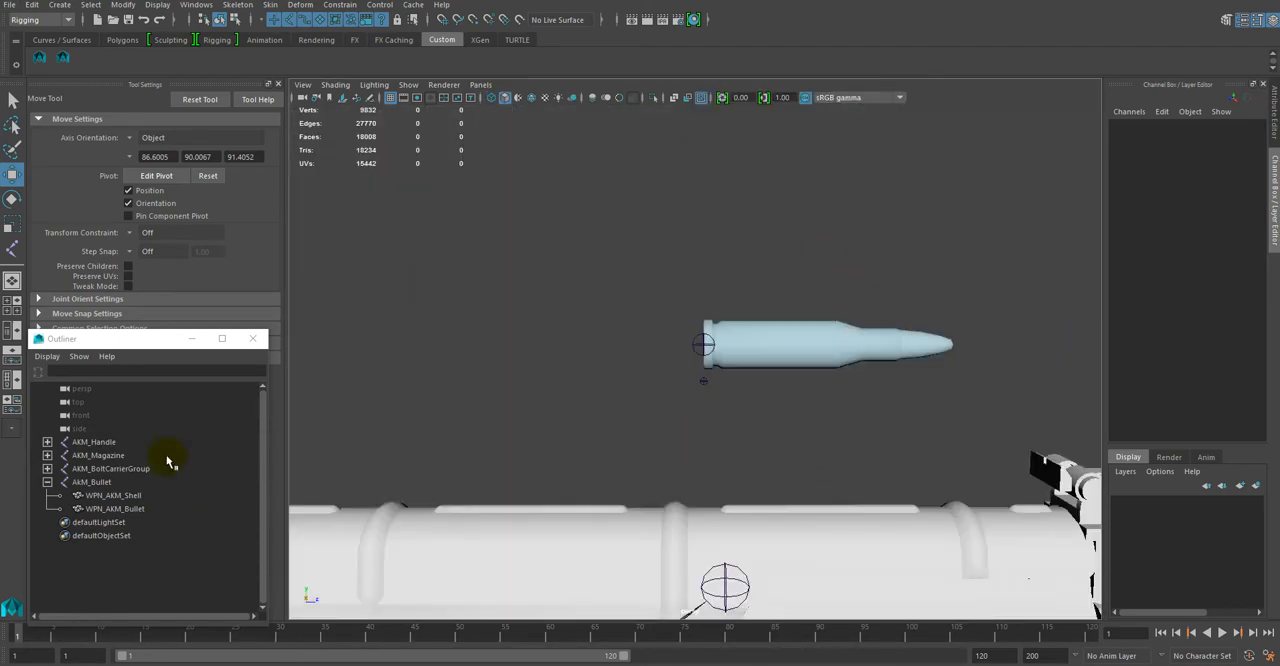
left_click(47, 482)
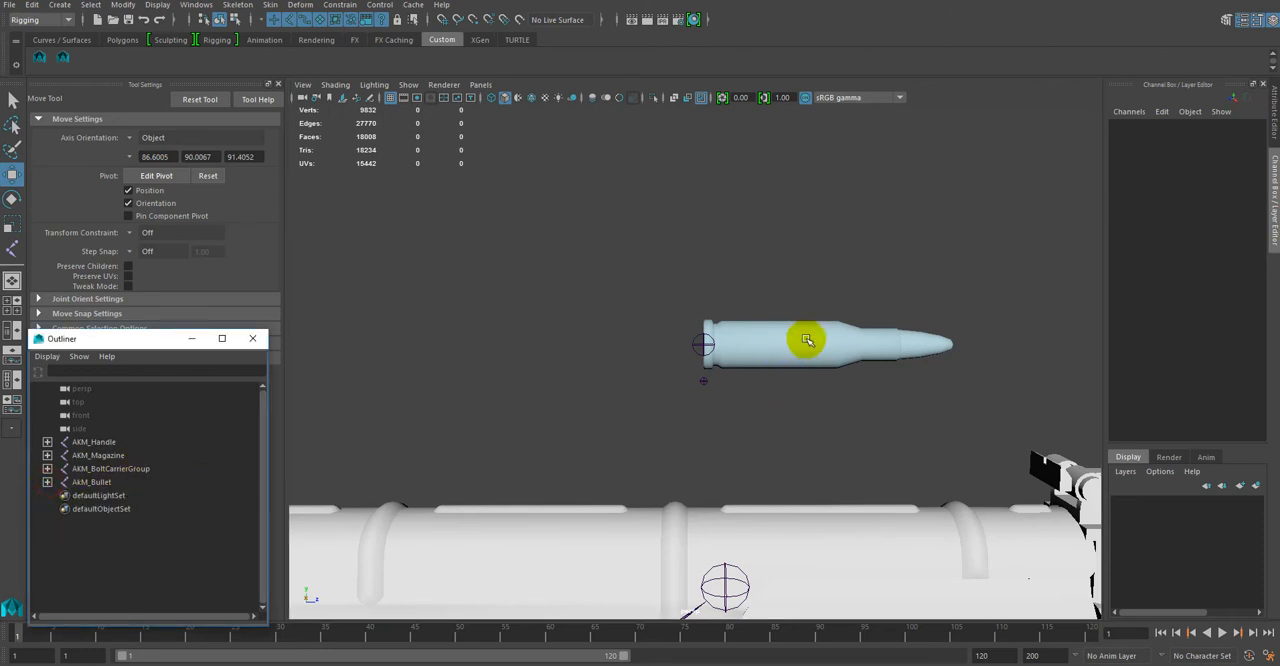
left_click(85, 483)
left_click(47, 482)
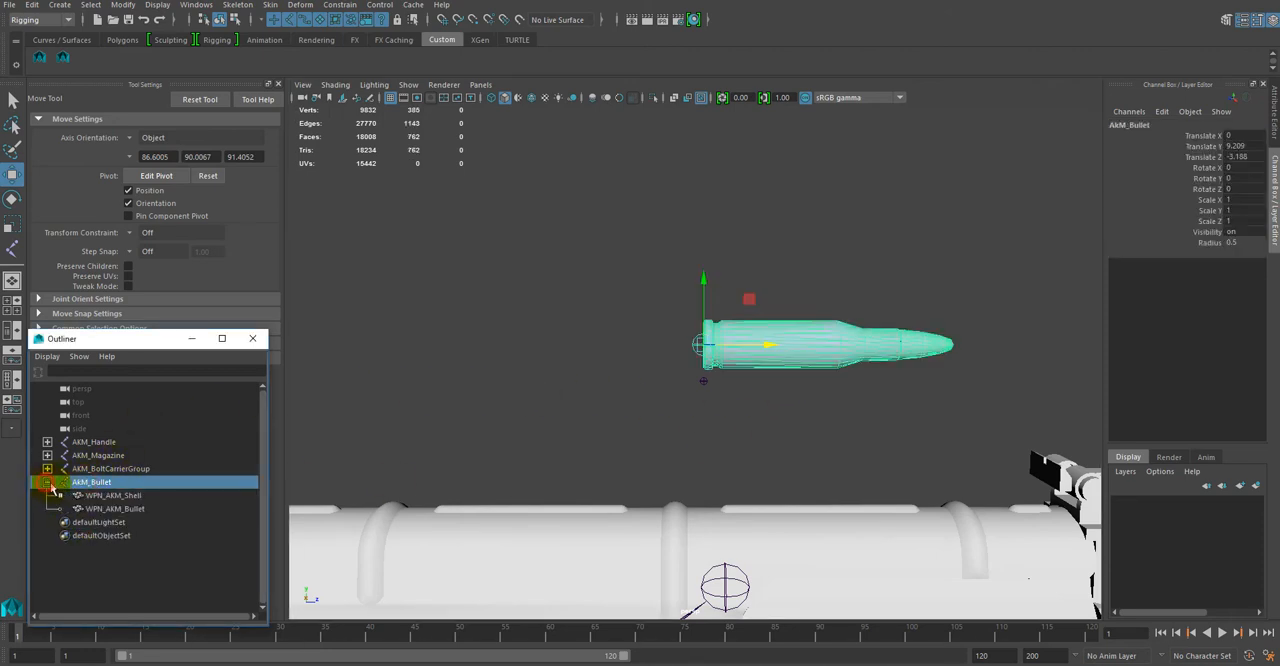
left_click(116, 510, "shift")
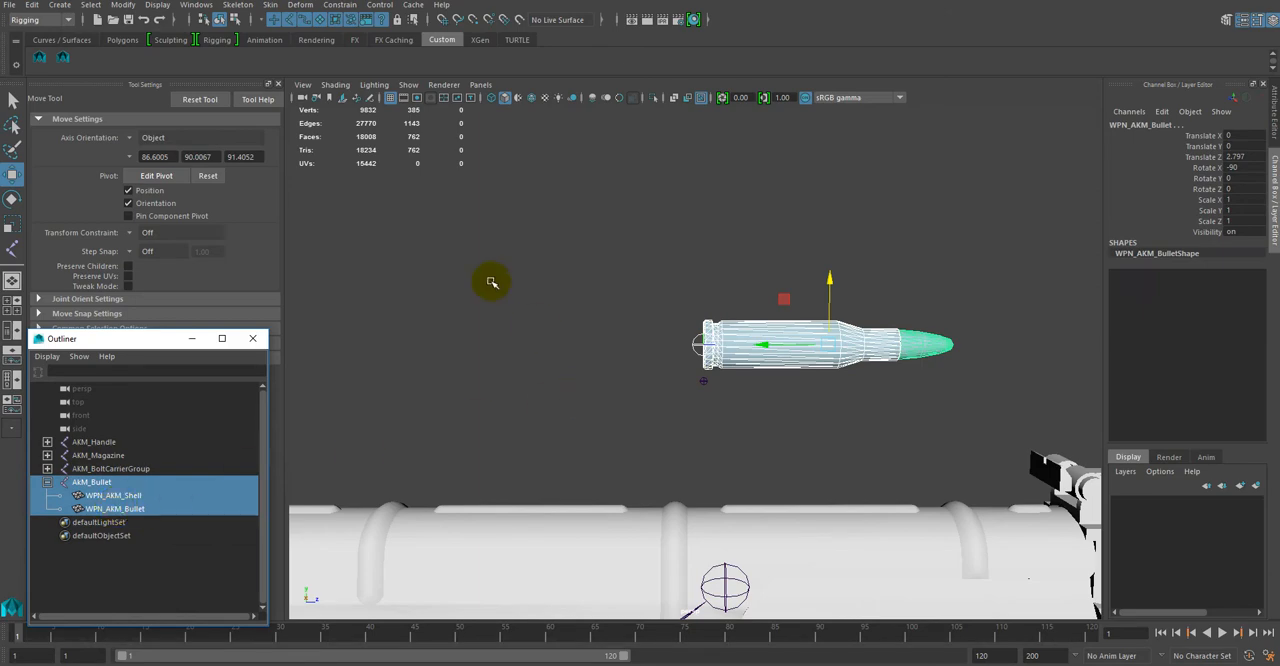
left_click(31, 7)
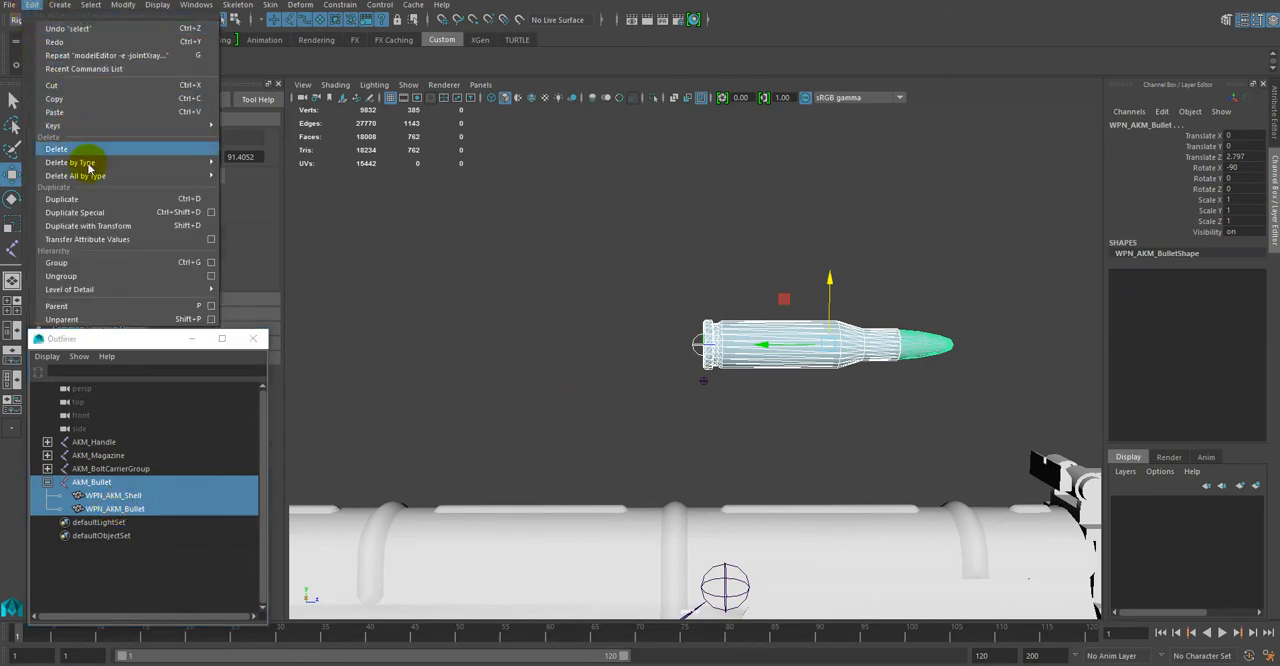
left_click(101, 213)
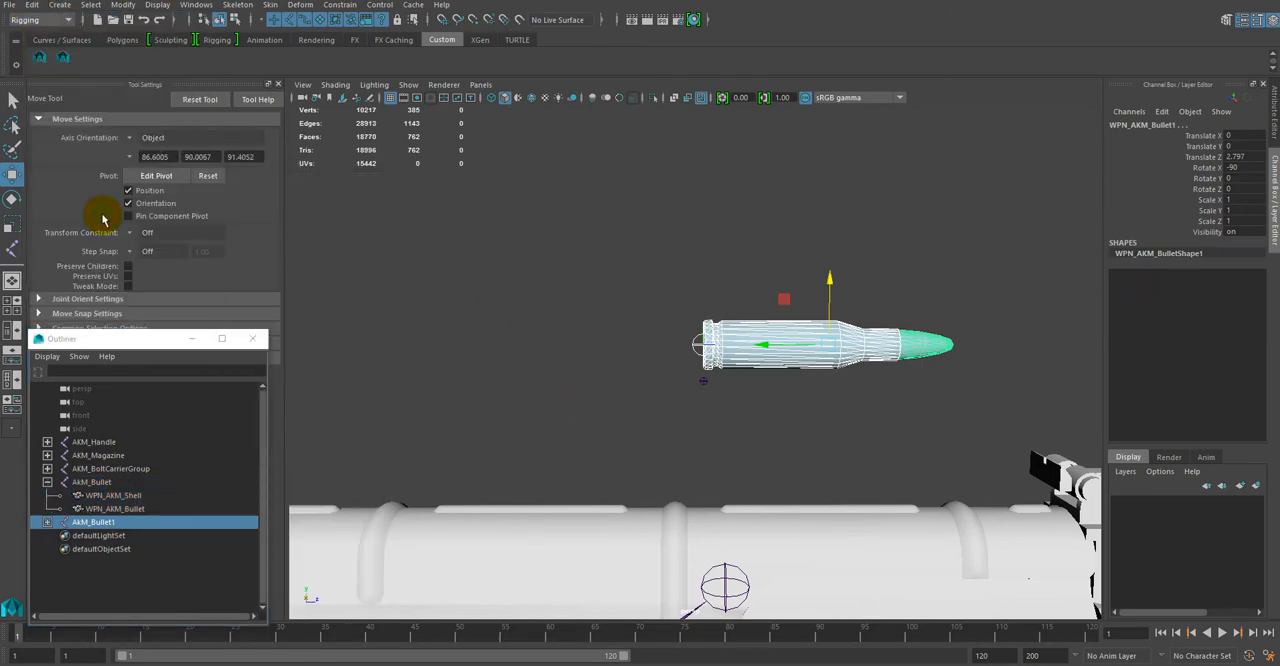
Step: Rename the duplicated joint as AKM_Shell and correct the capitalisation of the original cartridge joint's name to AKM_Bullet
double_click(120, 523)
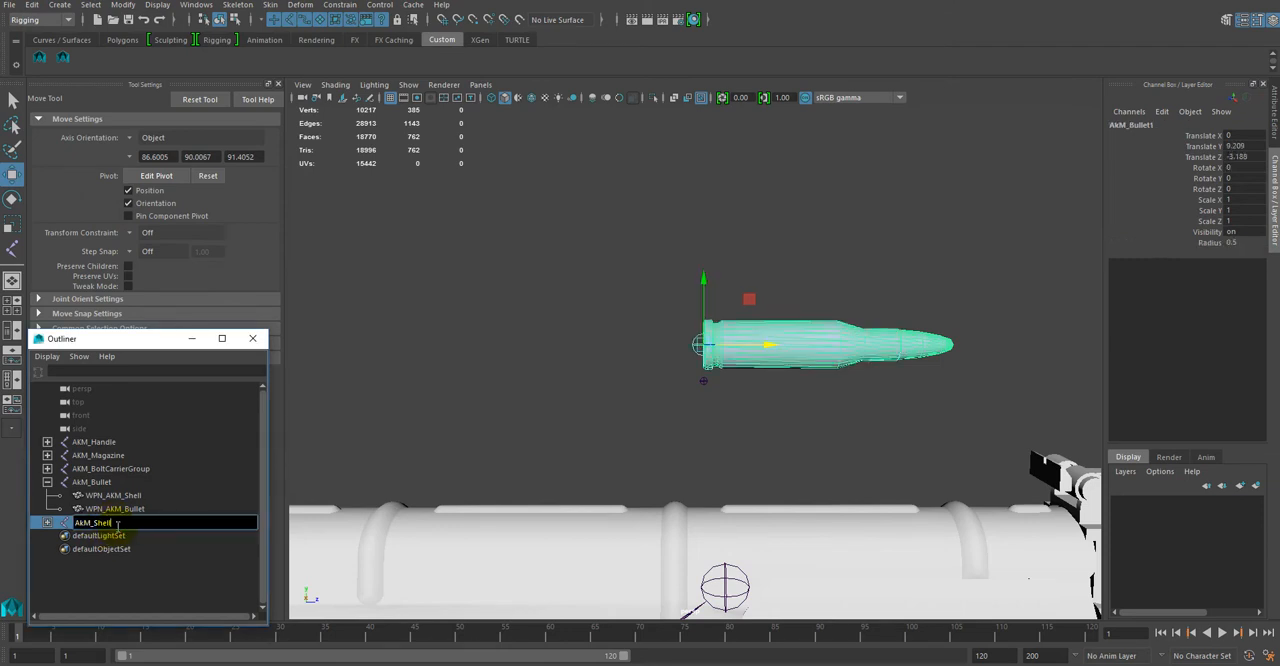
type("Shell")
key("Return")
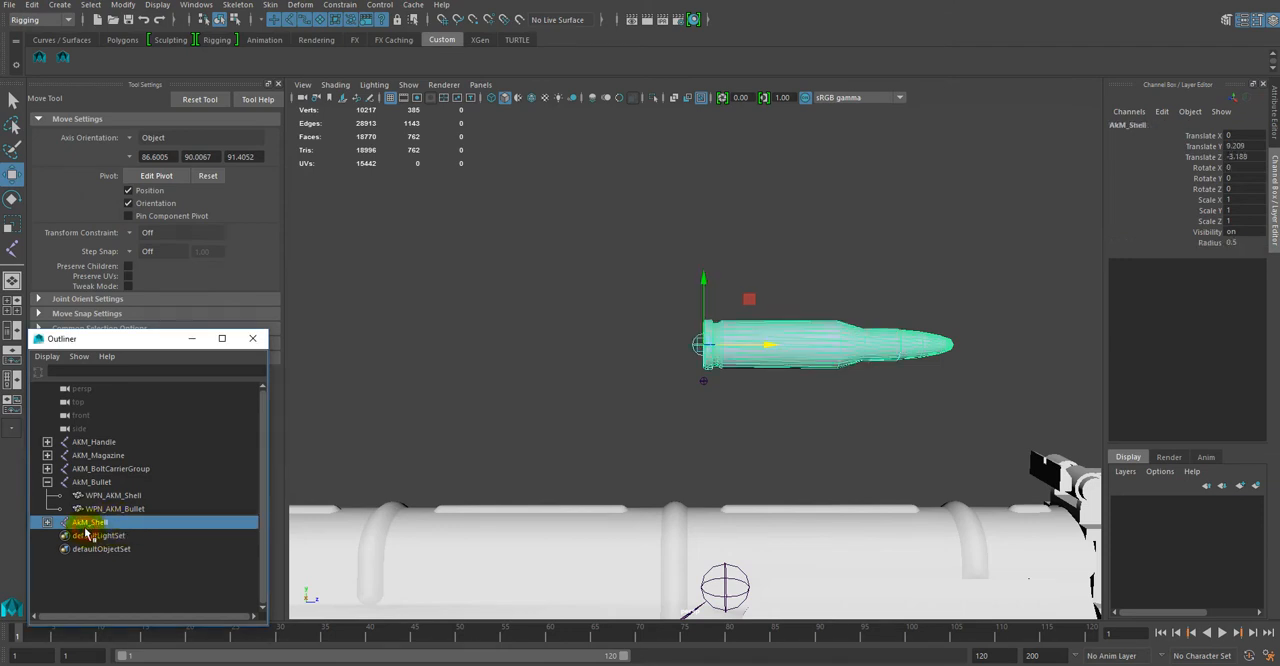
double_click(82, 523)
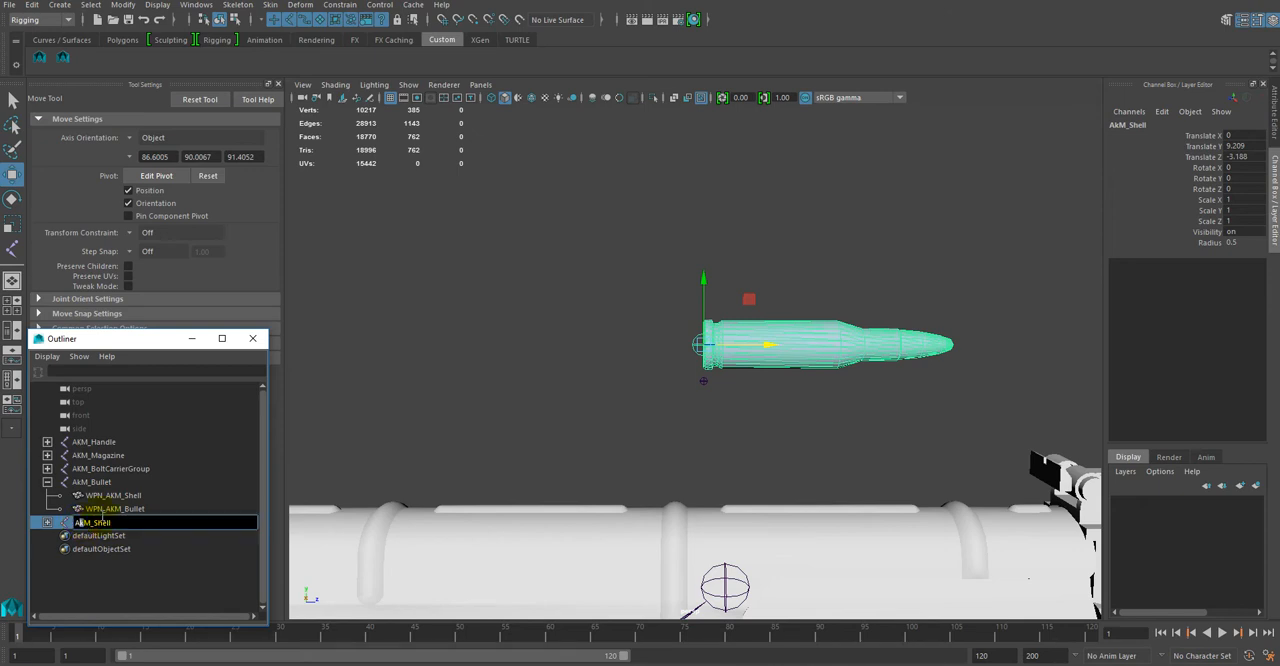
key("Return")
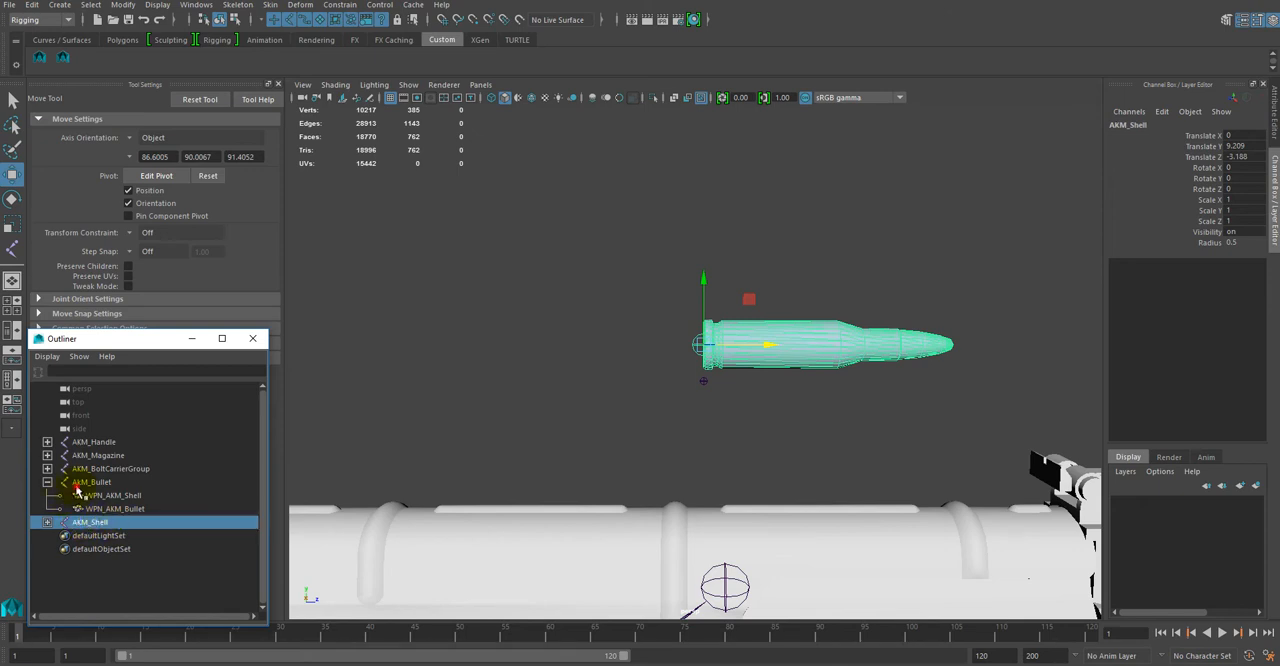
left_click(80, 483)
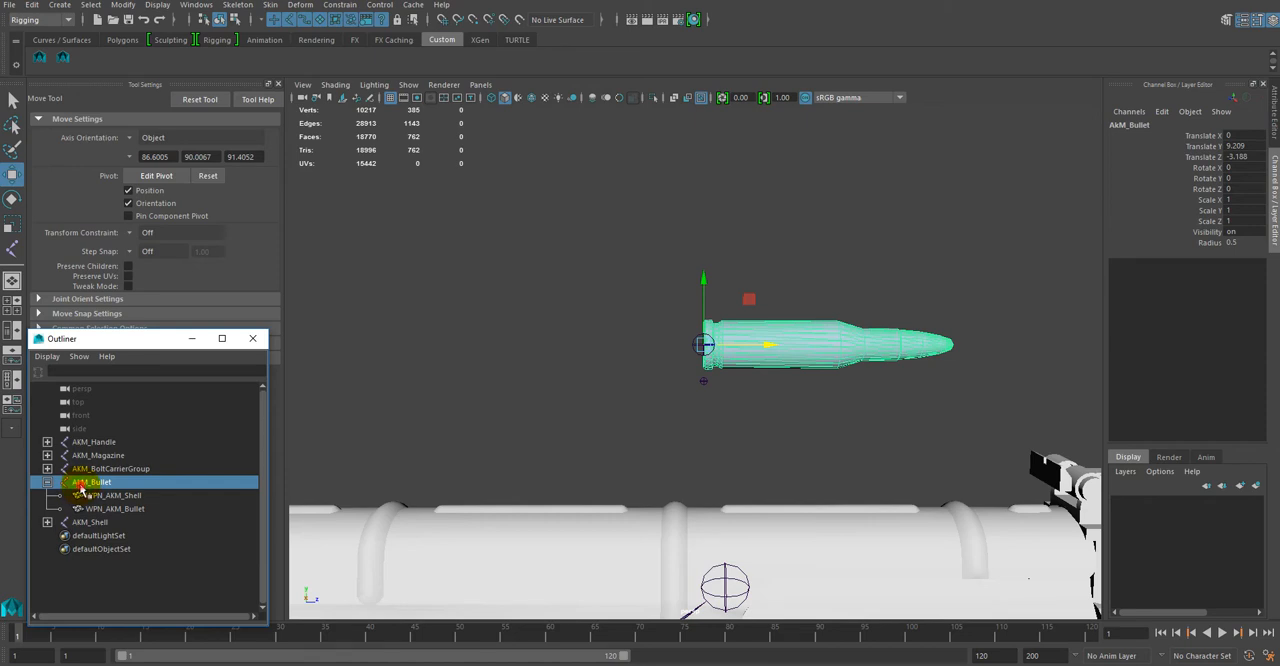
double_click(82, 483)
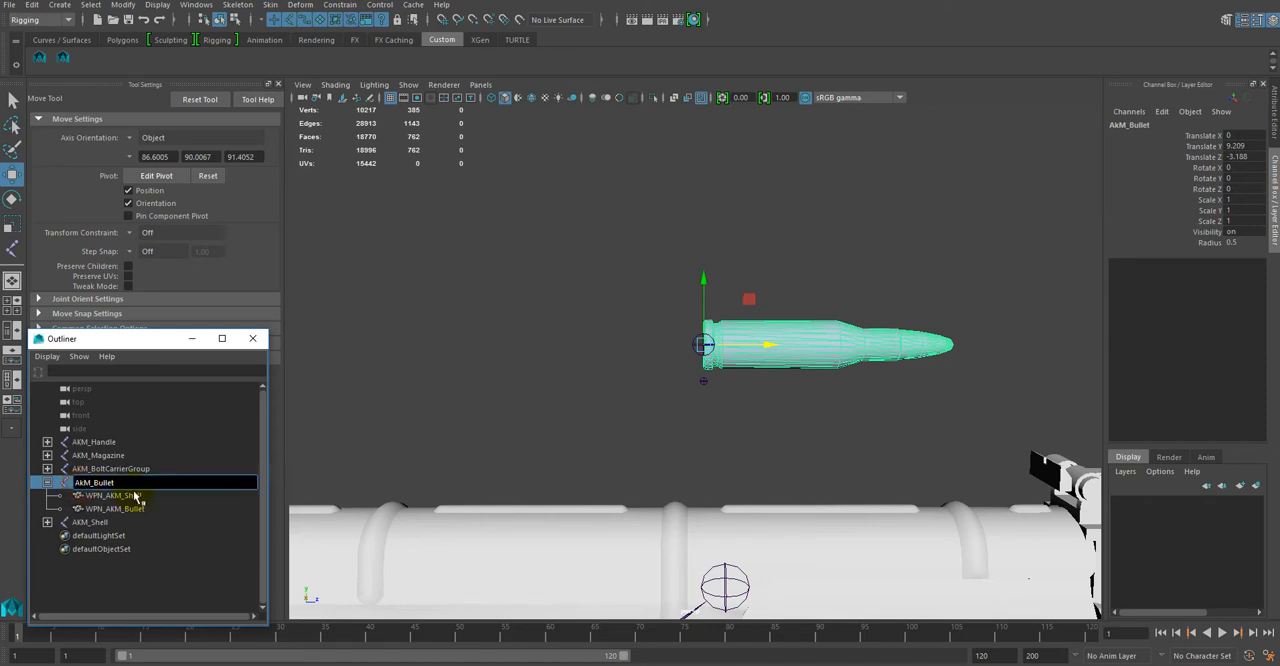
key("Return")
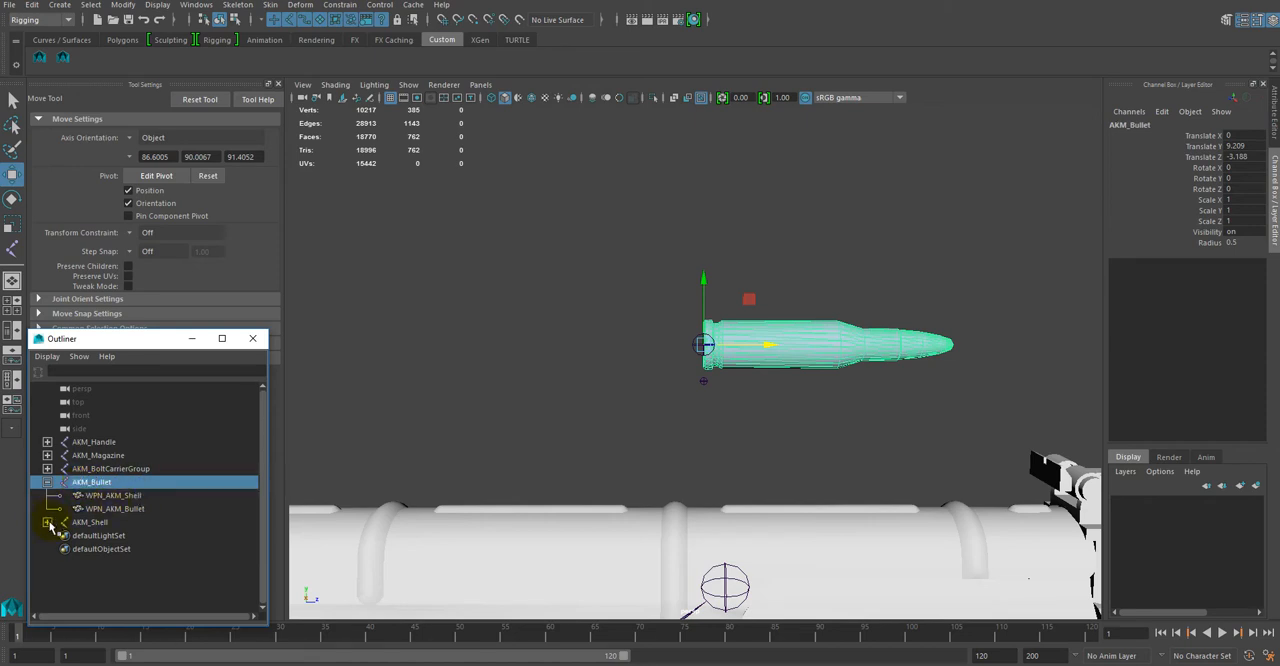
Step: Delete the duplicated bullet mesh under the AKM_Shell joint and rename the remaining shell mesh as WPN_AKM_ShellEmpty
left_click(48, 523)
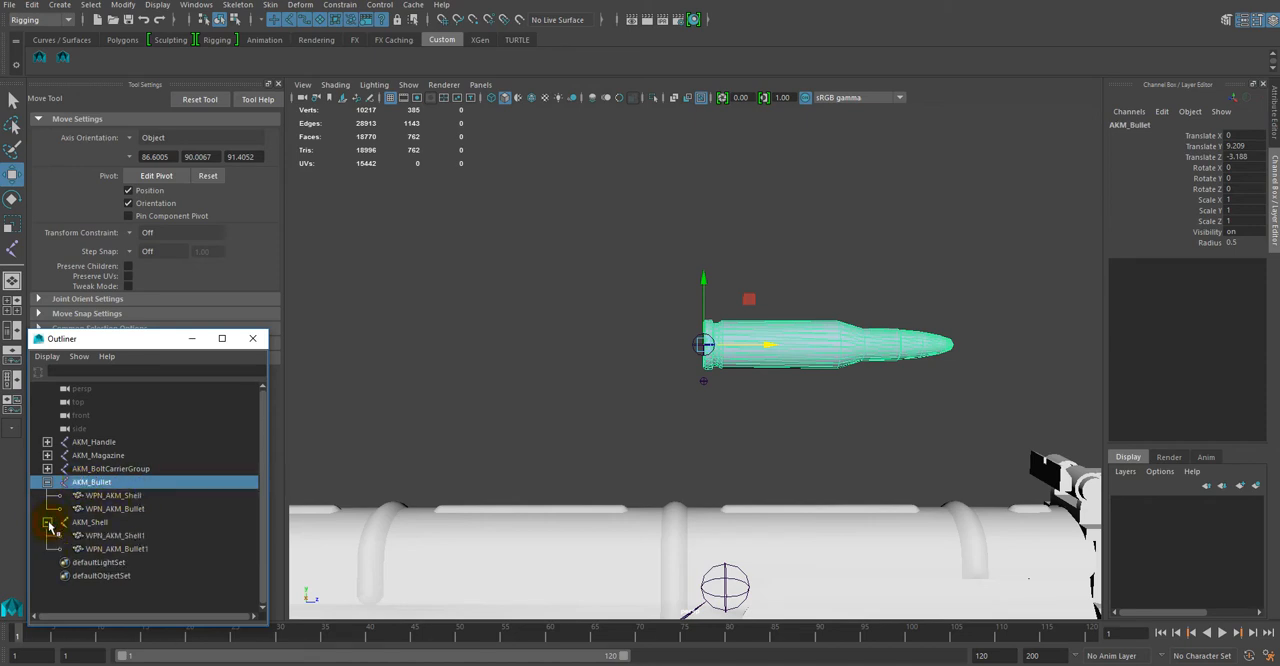
left_click(138, 551)
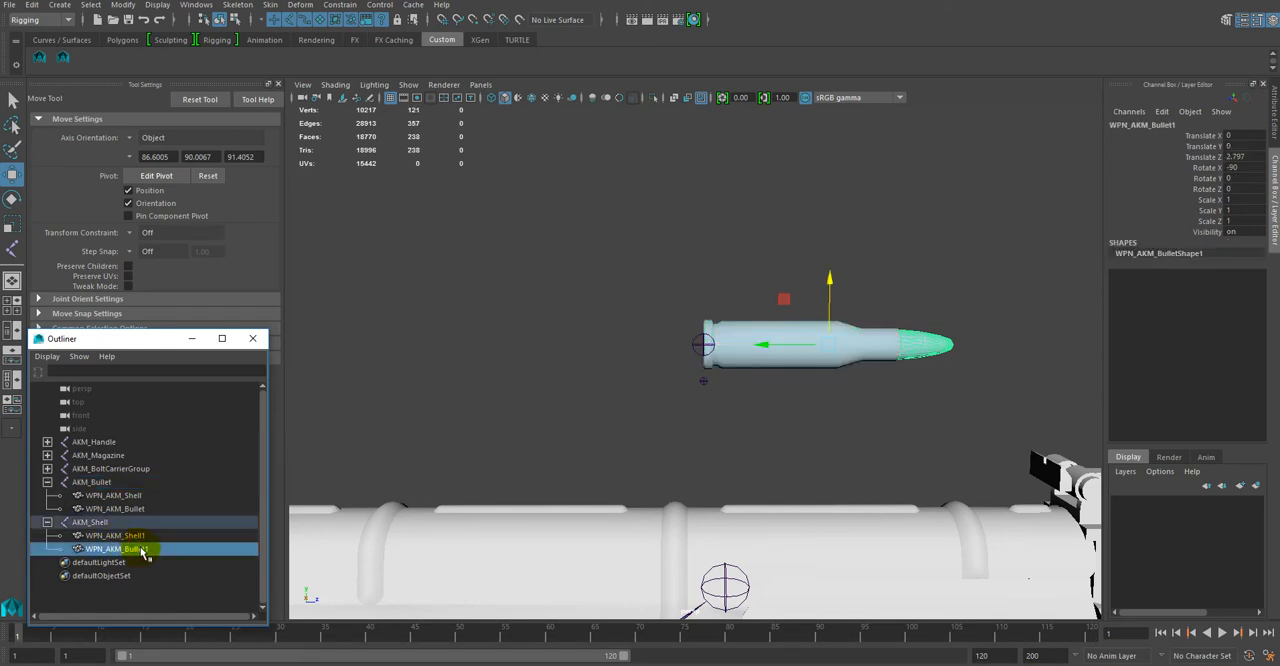
key("Delete")
double_click(140, 537)
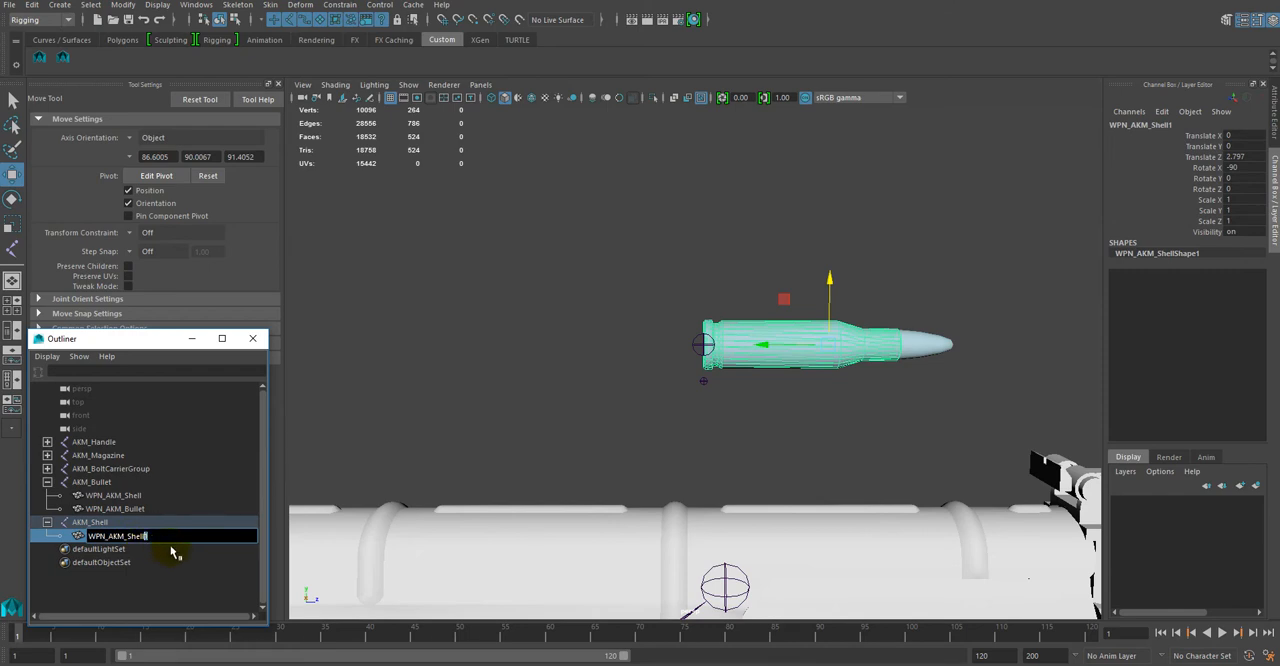
key("Return")
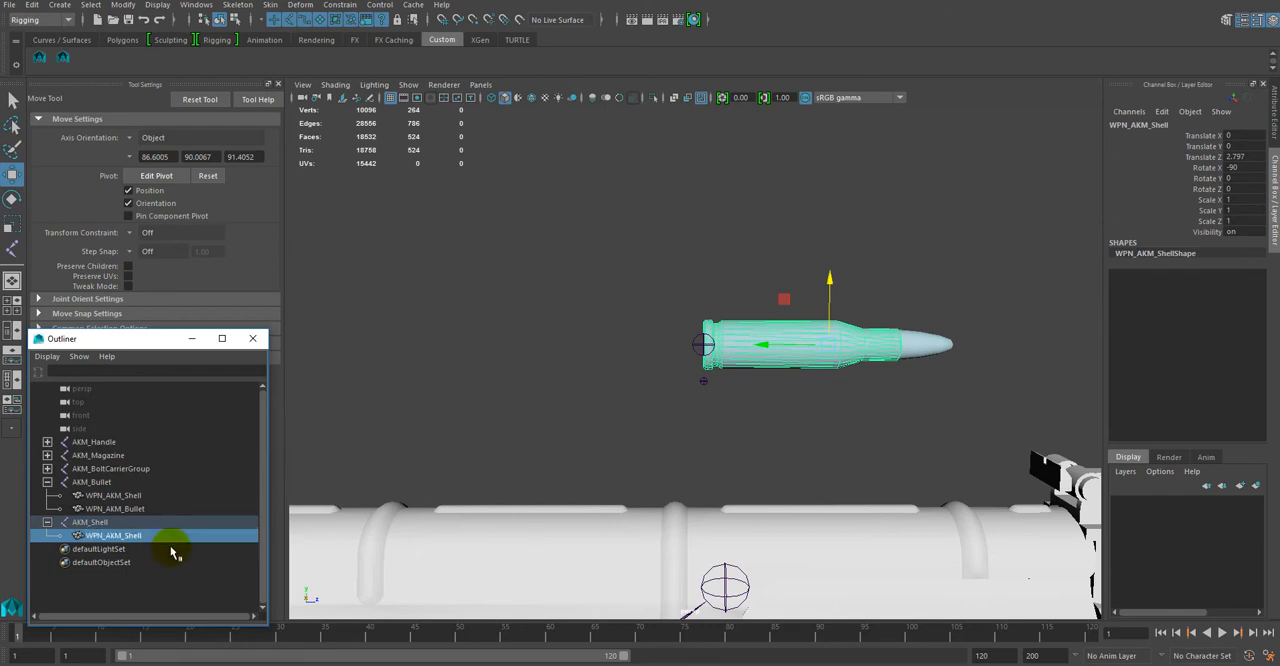
double_click(140, 537)
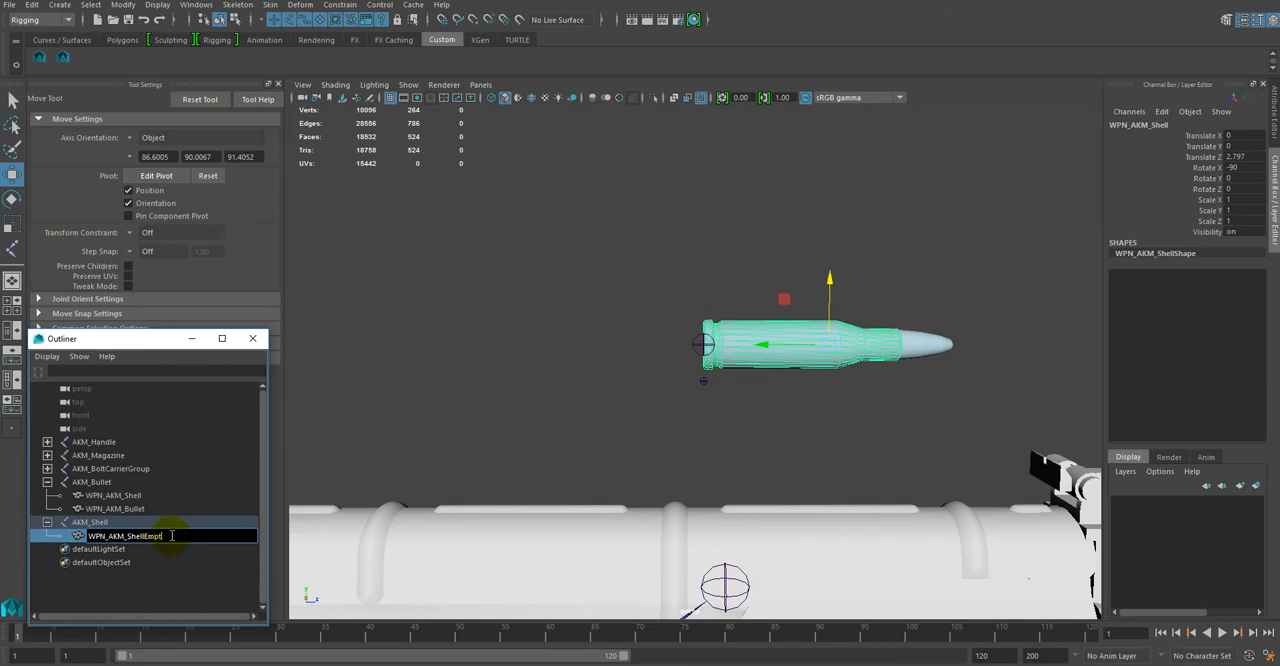
key("Return")
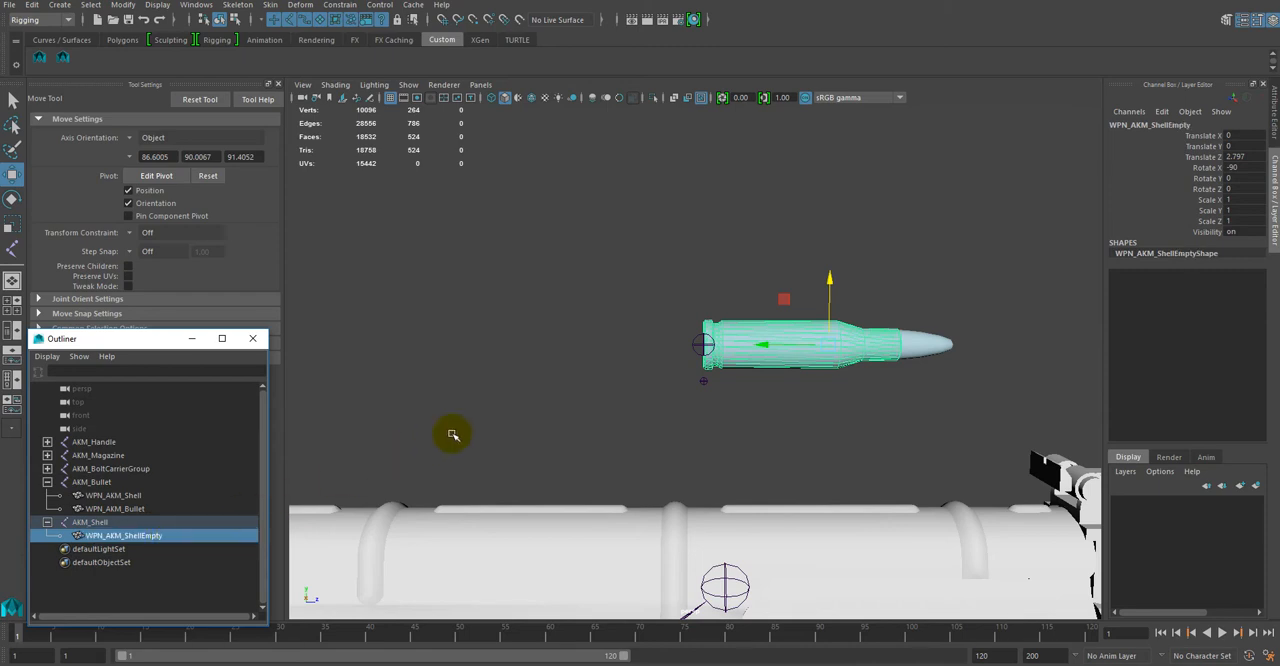
Step: Switch the AKM_Bullet joint's Visibility off to inspect the empty shell on its own, switch it back on, and clear the selection
left_click(110, 524)
left_click(48, 523)
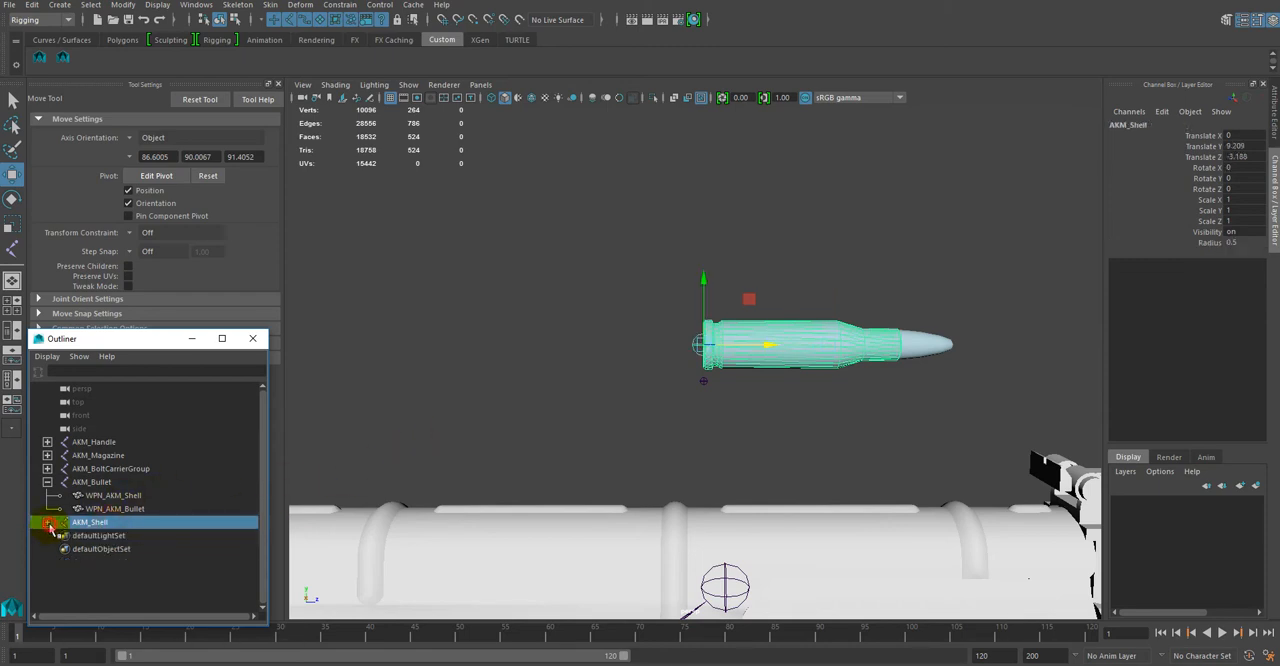
left_click(47, 483)
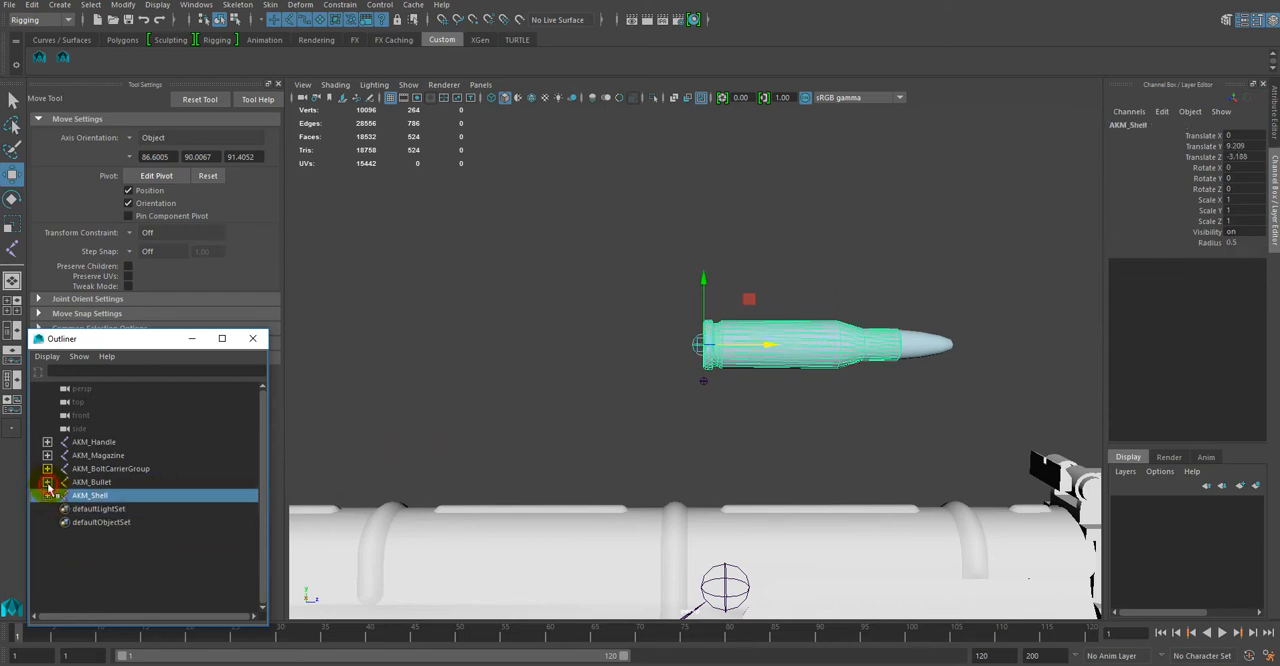
left_click(91, 482)
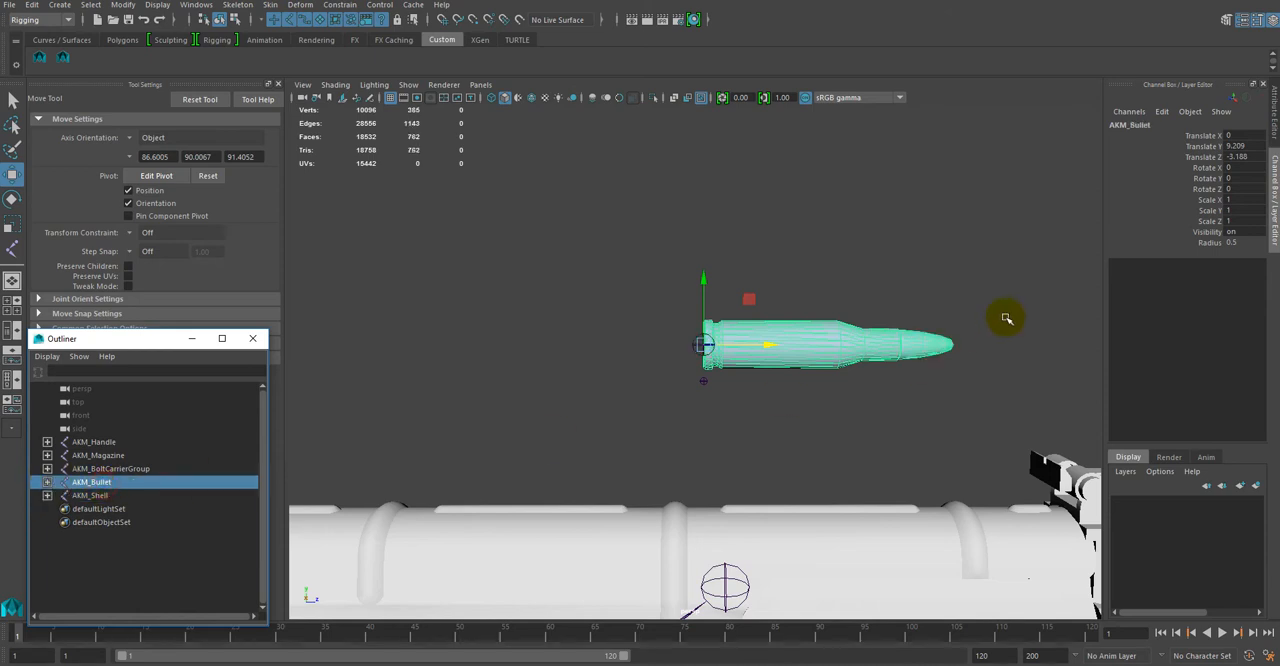
double_click(1234, 232)
type("0")
key("Return")
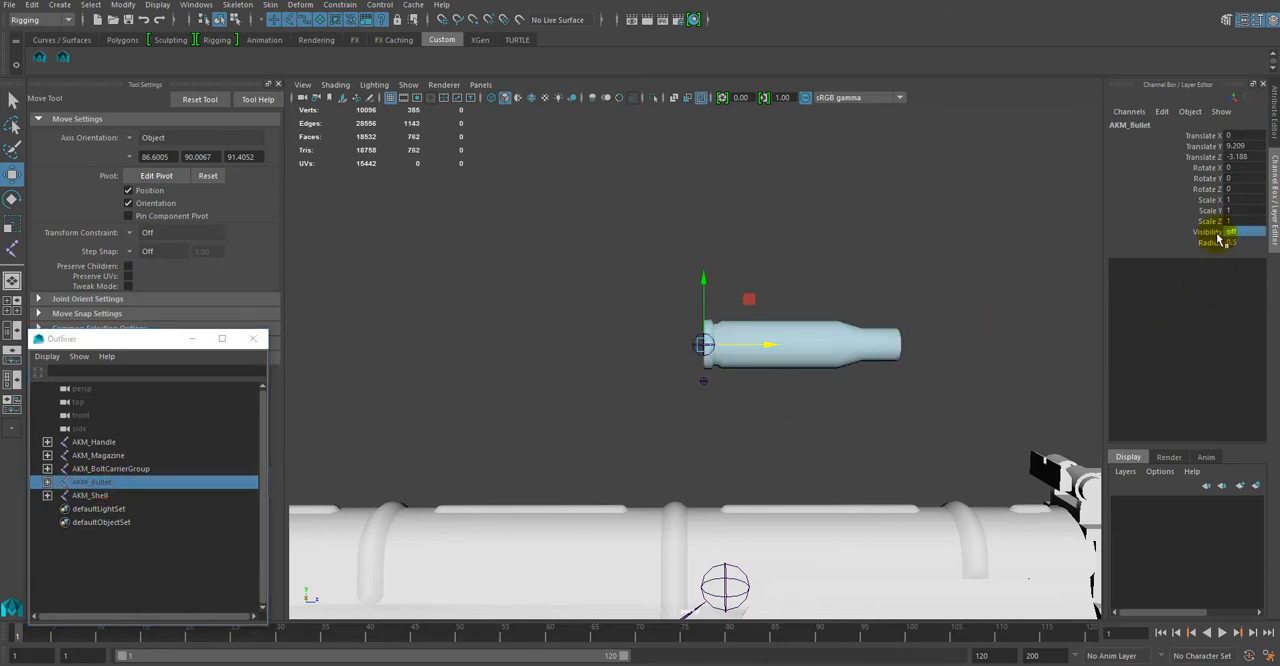
left_click_drag(763, 423, 821, 420, "alt")
left_click(714, 344)
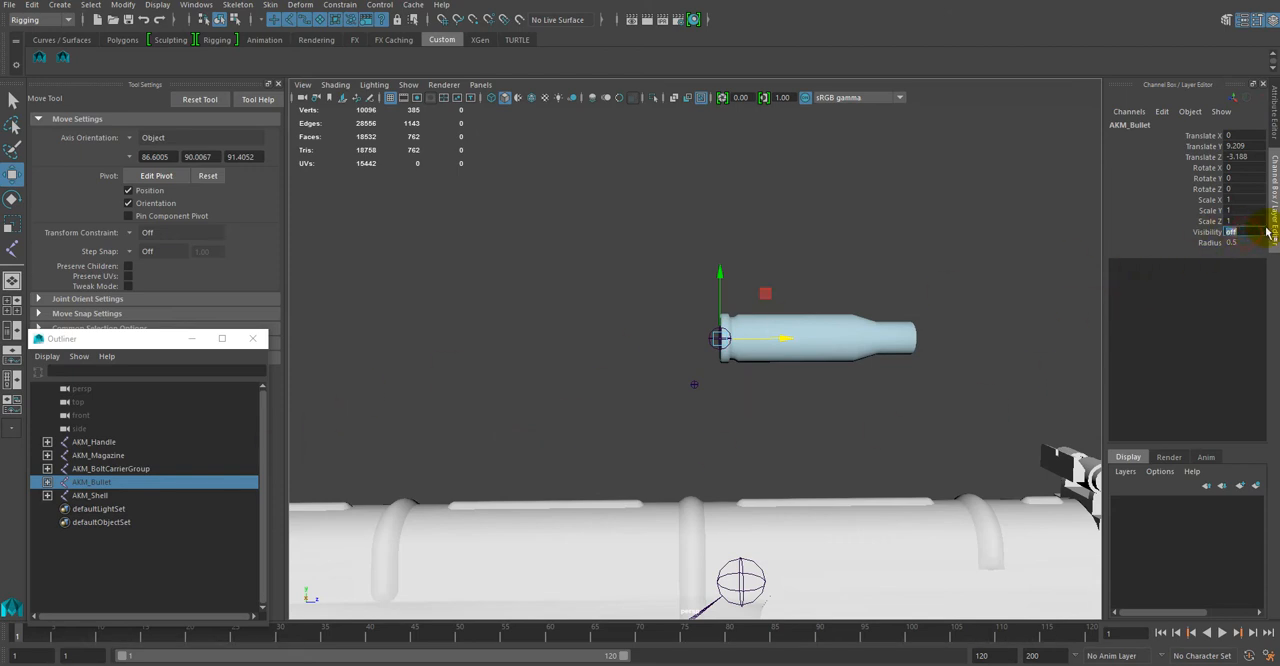
type("1")
key("Return")
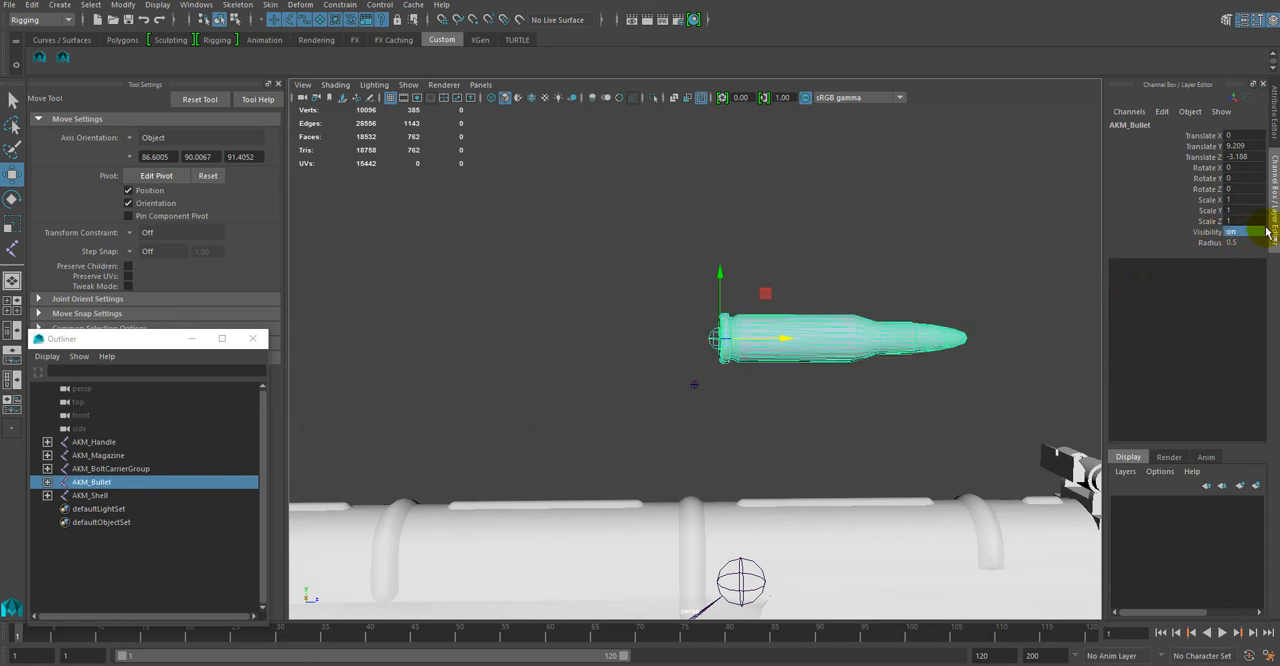
left_click(823, 243)
Step: Unparent the WPN_AKM_bolt_carrier mesh from the AKM_BoltCarrierGroup joint, moving it to the top level of the hierarchy
left_click_drag(608, 457, 711, 374, "alt")
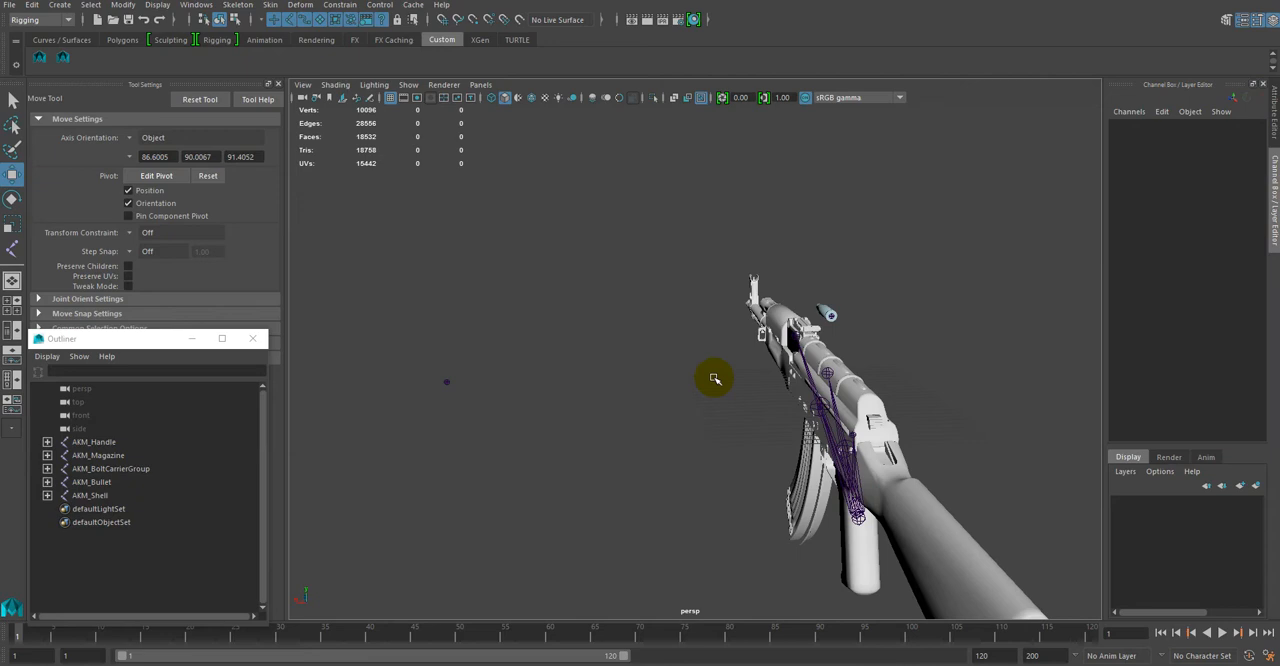
left_click(448, 381)
left_click(47, 469)
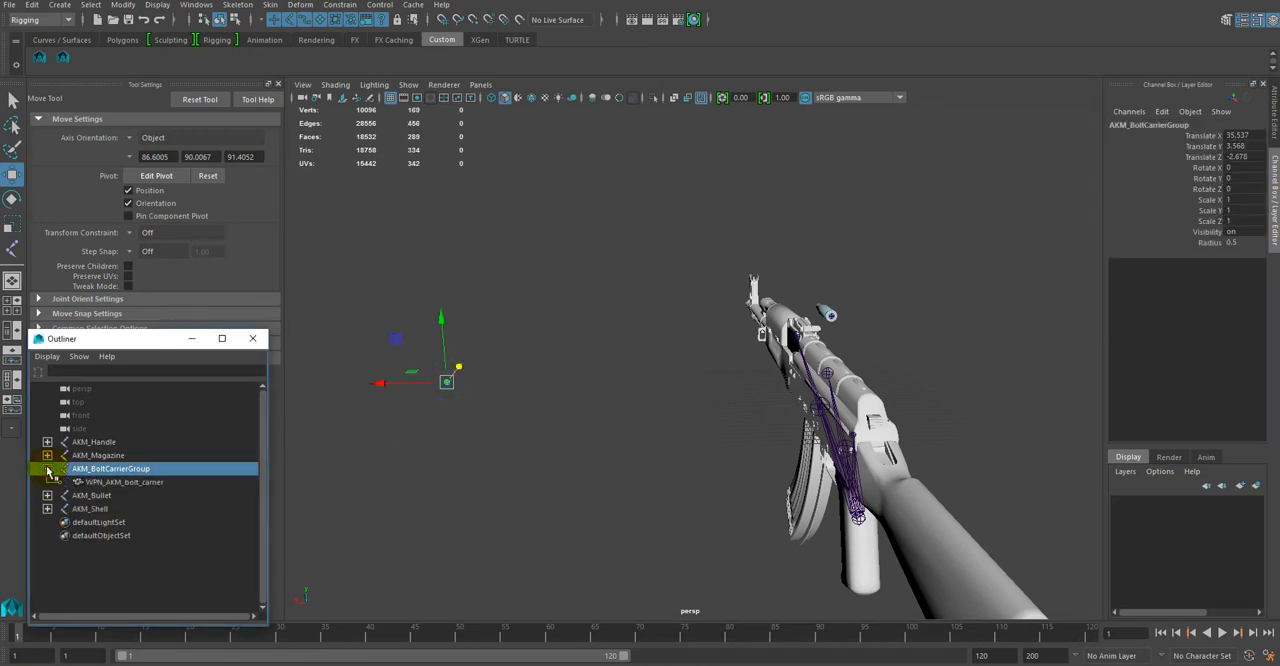
left_click_drag(449, 494, 380, 474, "alt")
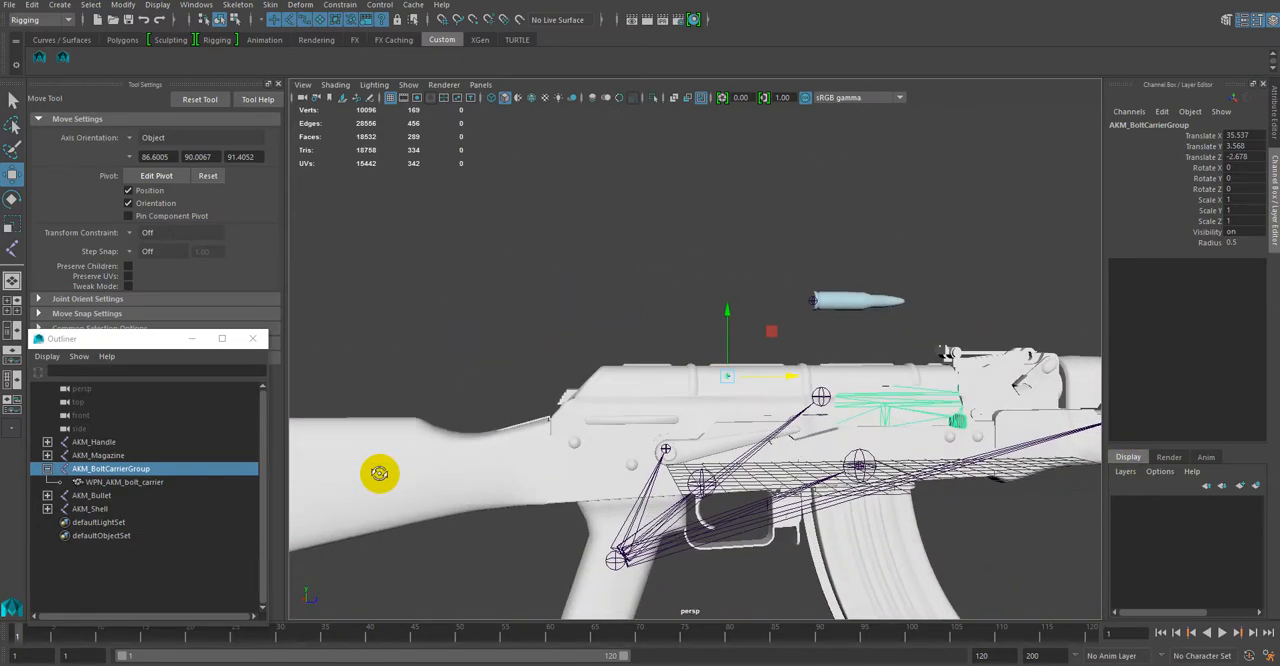
left_click(120, 483)
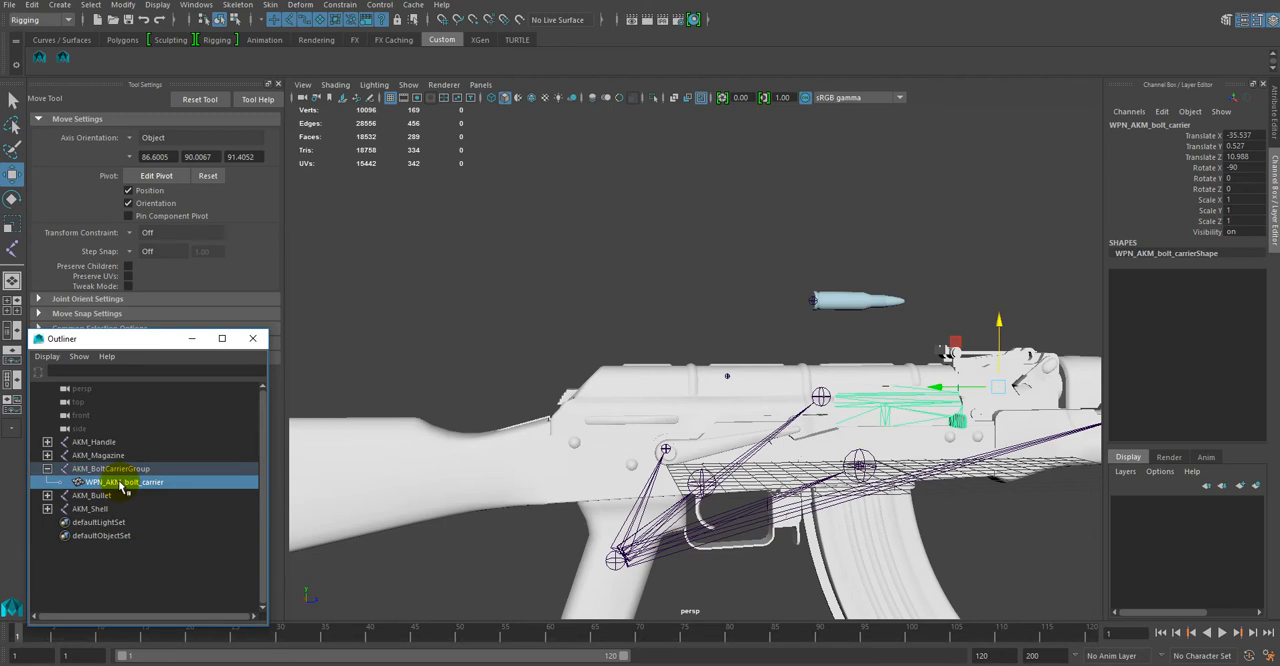
left_click_drag(122, 490, 128, 577)
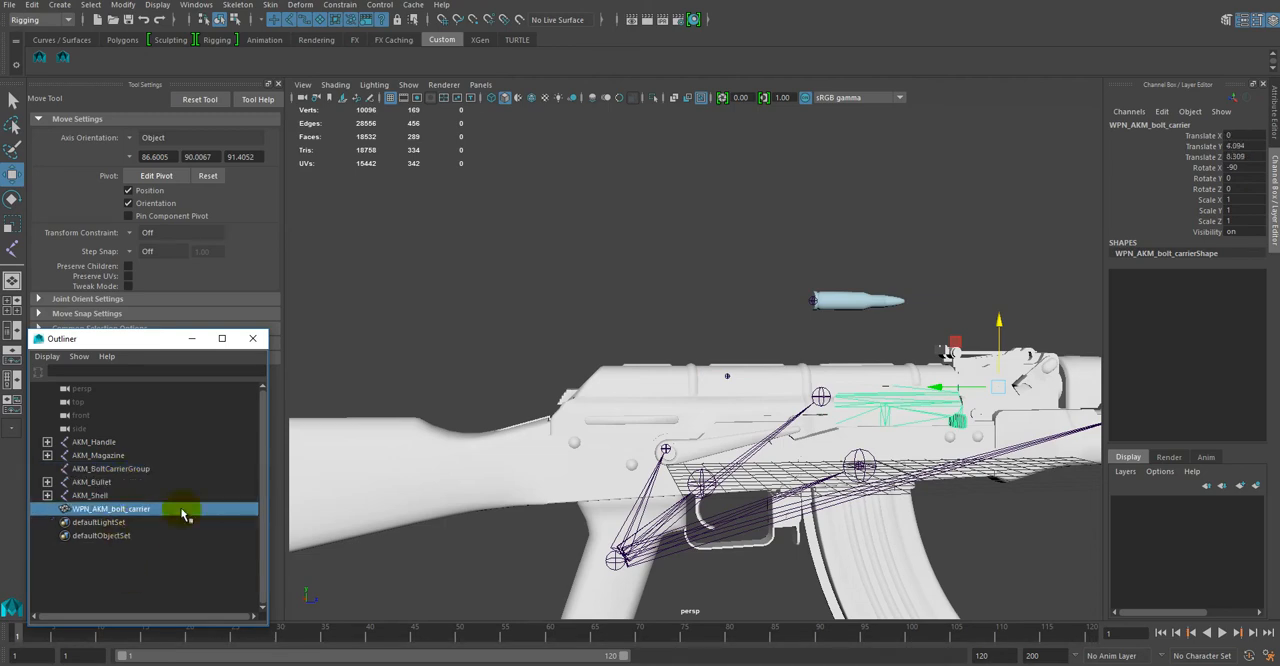
Step: Set the AKM_BoltCarrierGroup joint's Translate X to 0 to centre it on the rifle
left_click_drag(574, 334, 700, 352, "alt")
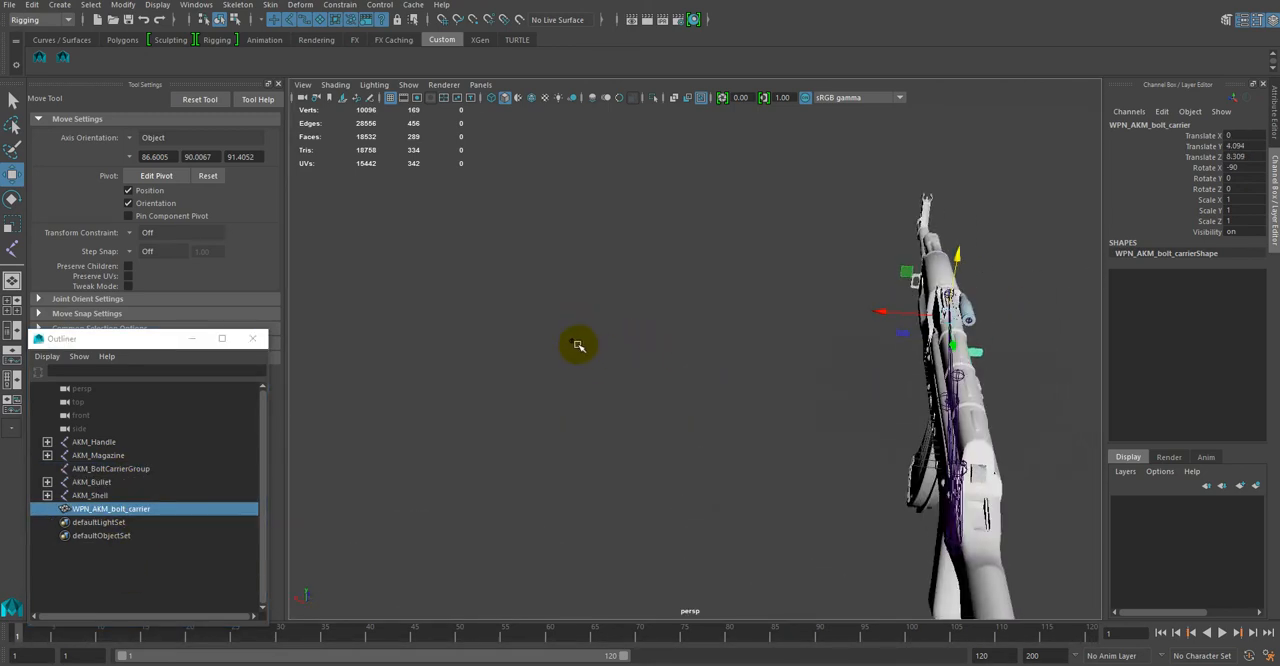
left_click(573, 342)
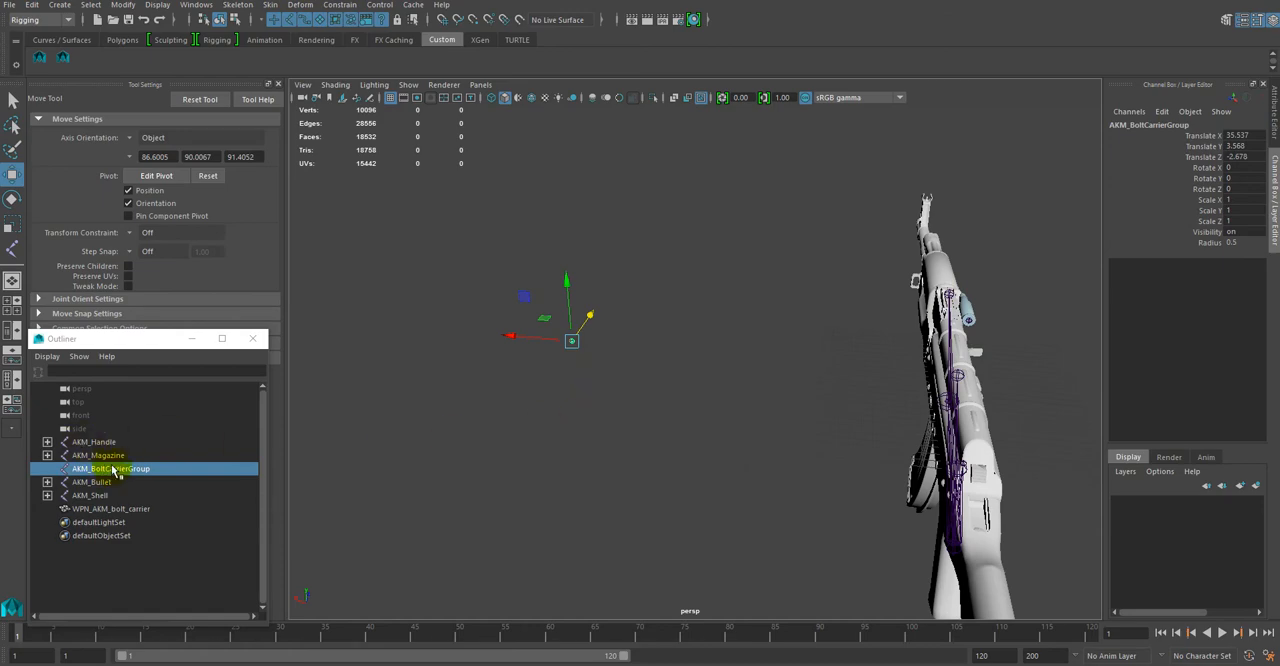
type("0")
key("Return")
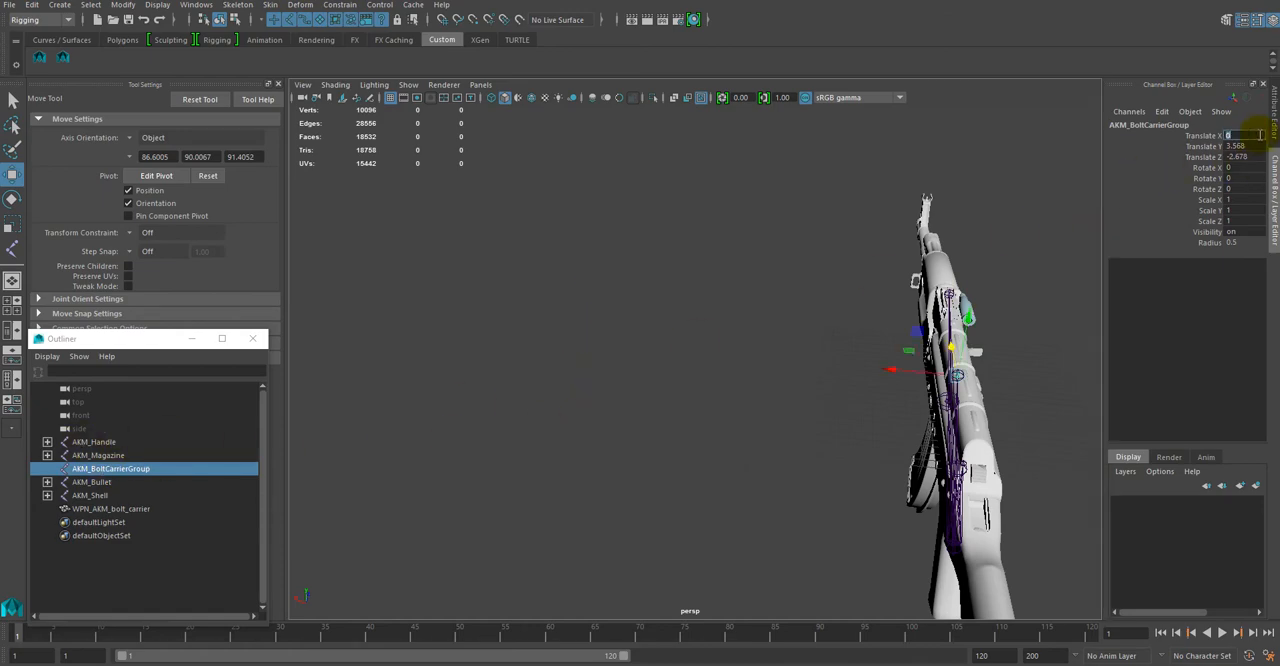
left_click_drag(882, 330, 671, 372, "alt")
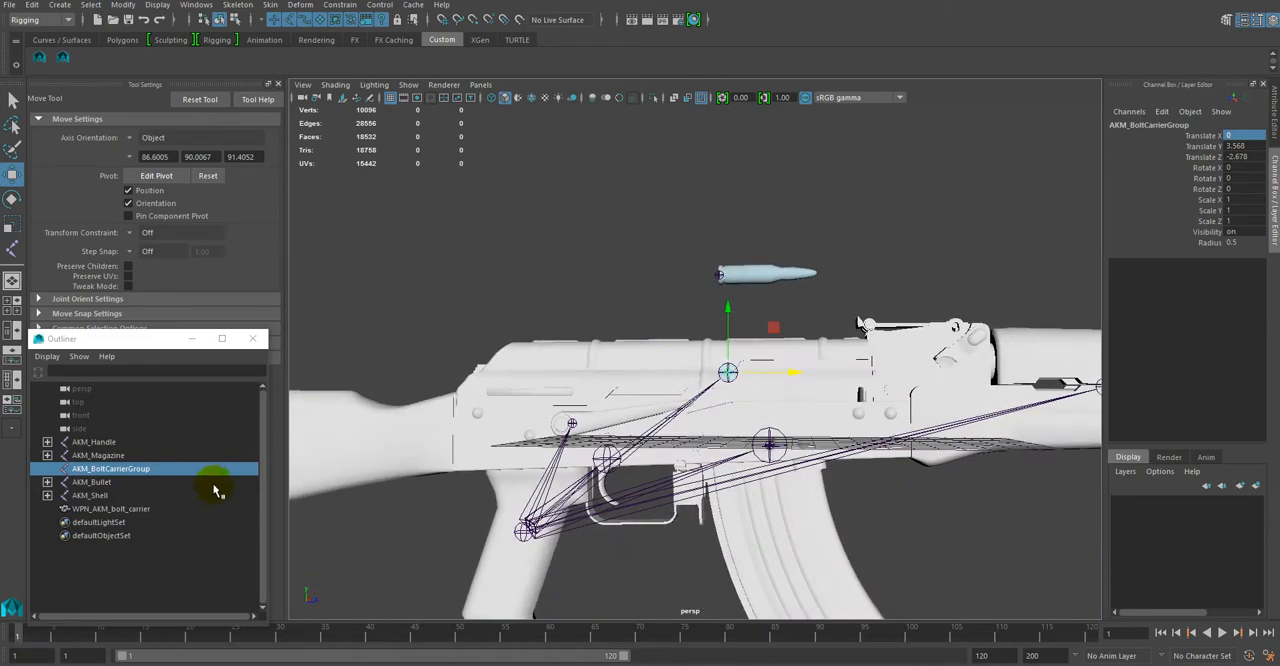
Step: Parent the WPN_AKM_bolt_carrier mesh under the AKM_BoltCarrierGroup joint and select that joint
left_click(108, 510)
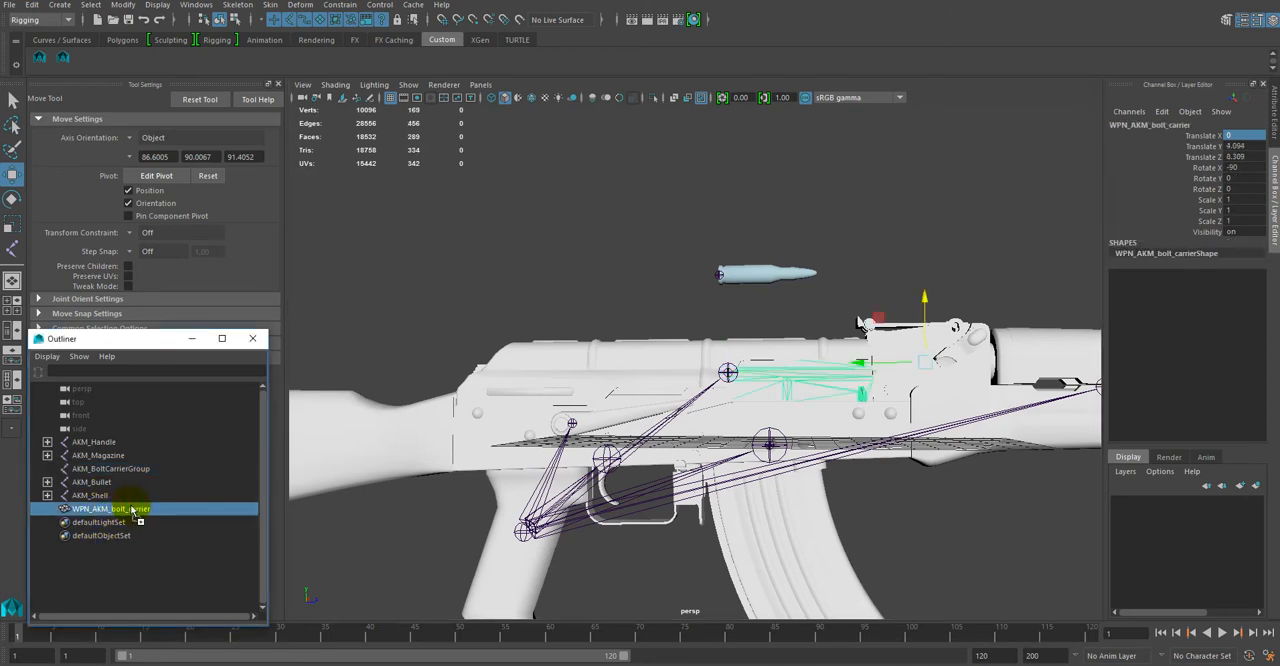
middle_click_drag(133, 511, 125, 473)
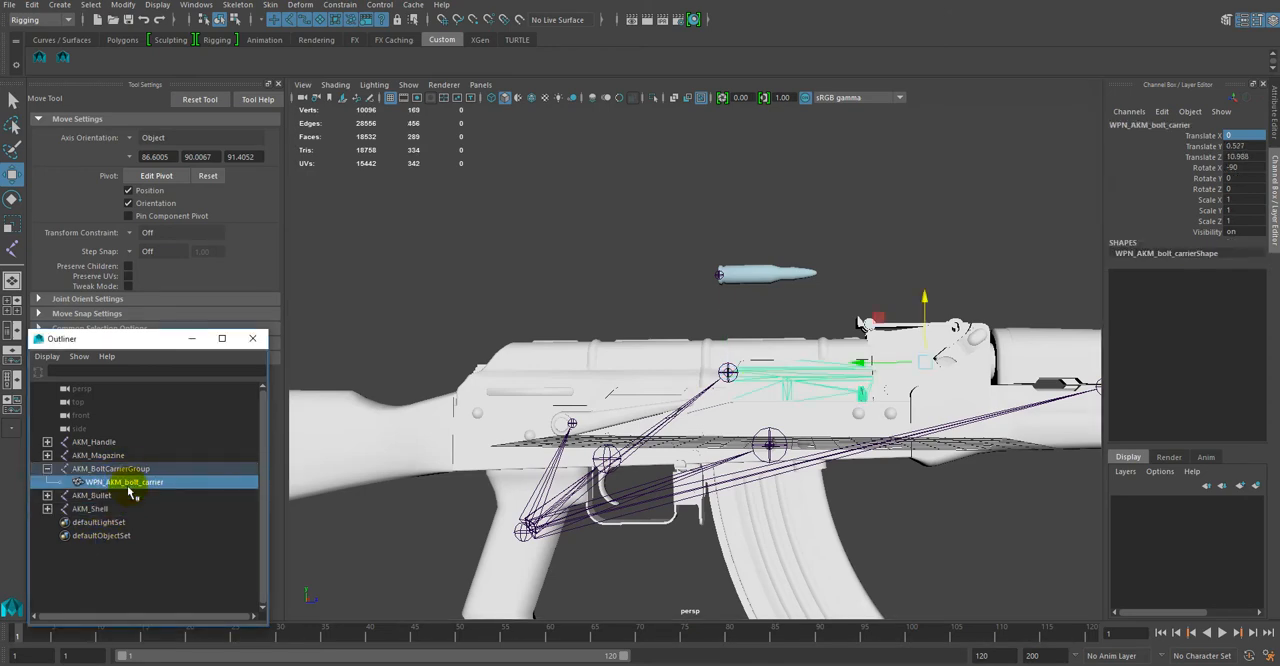
left_click(133, 469)
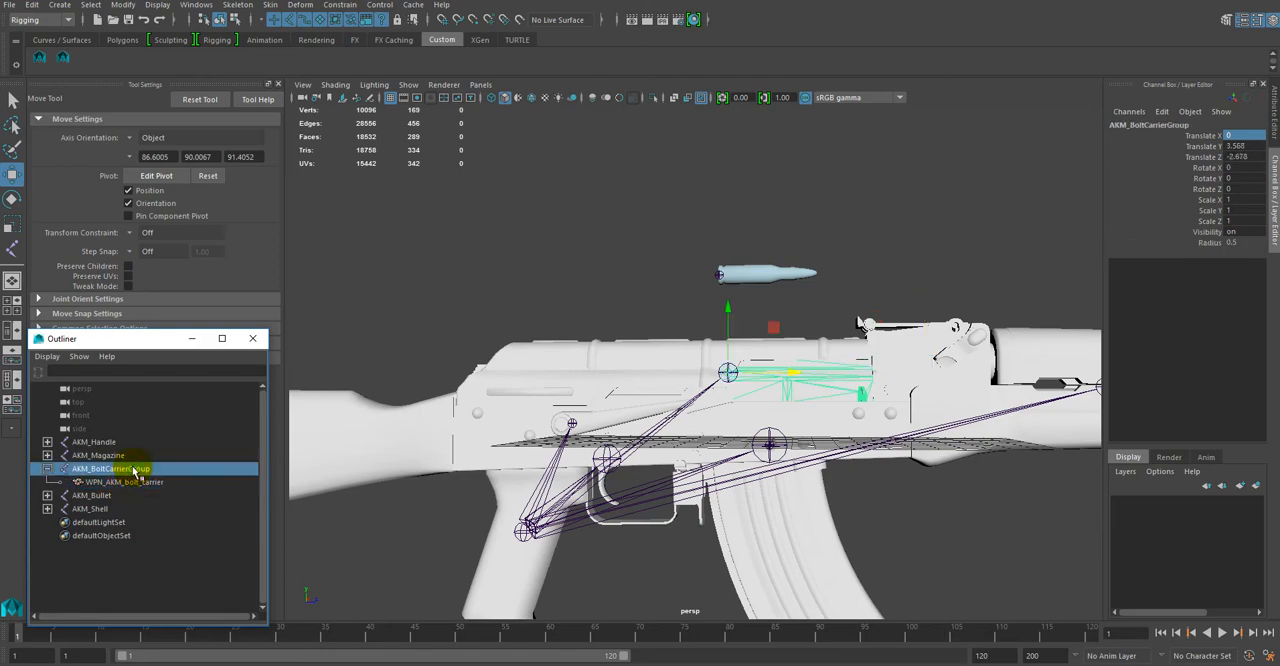
Step: Try moving the AKM_BoltCarrierGroup joint together with its bolt carrier mesh, and undo the move
left_click_drag(480, 286, 634, 403, "alt")
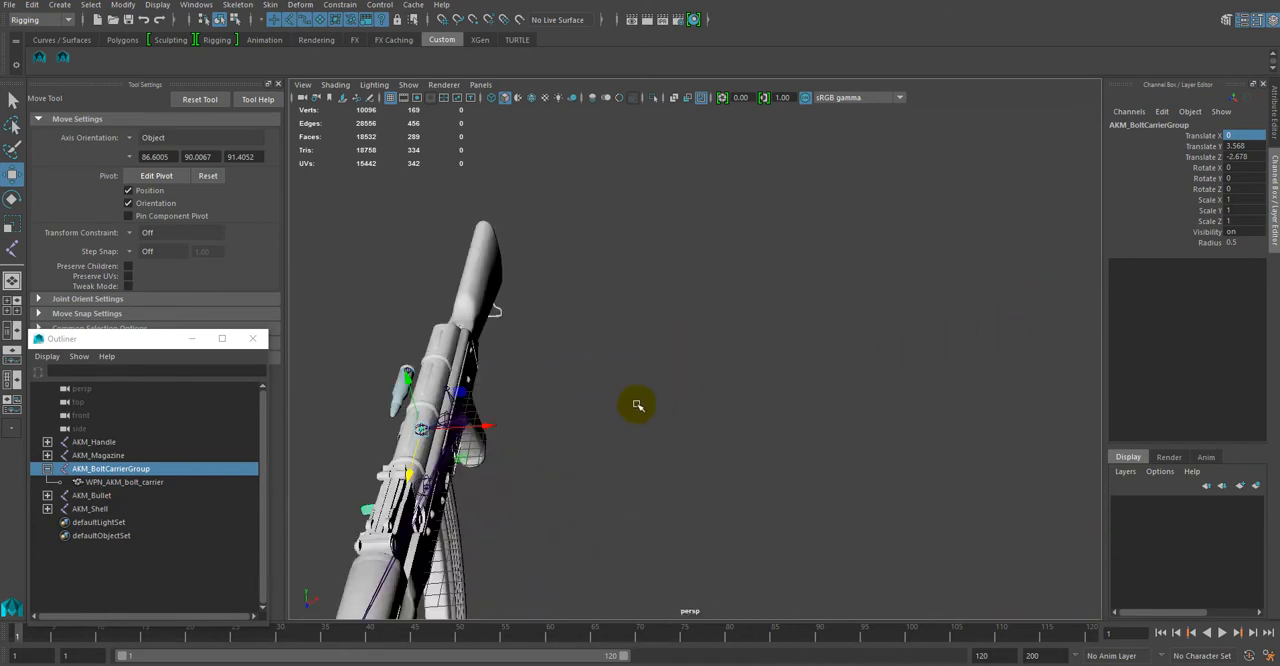
left_click_drag(485, 430, 626, 520)
key("ctrl+z")
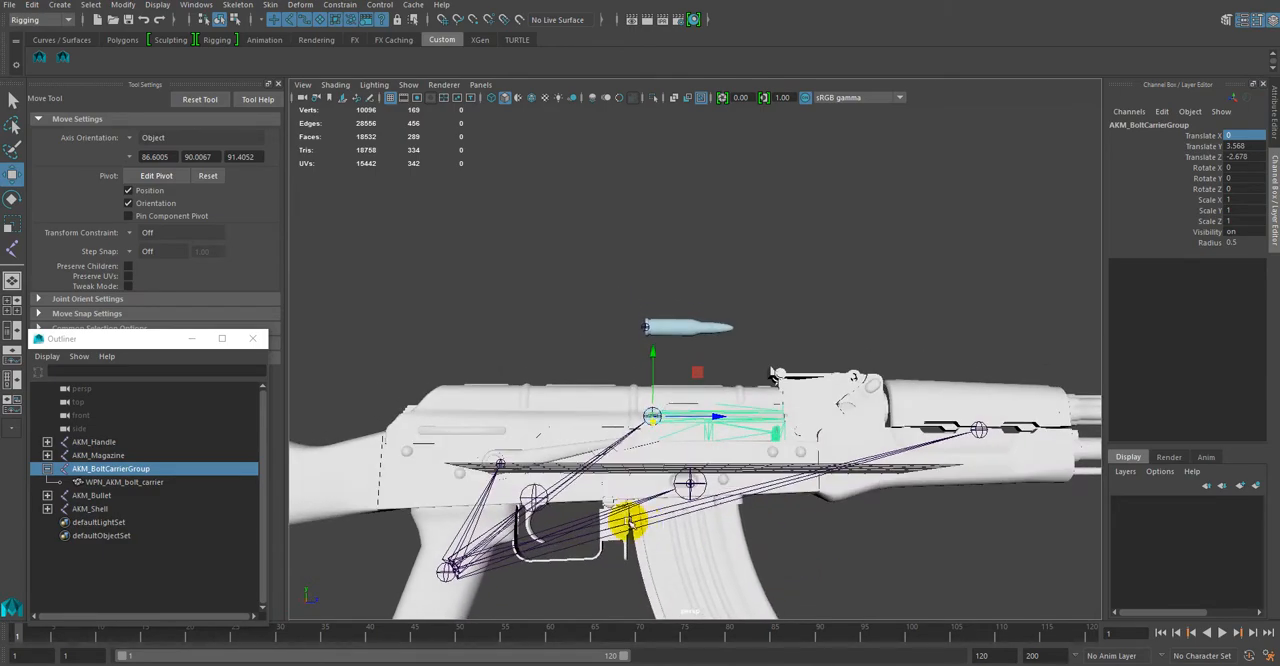
Step: Collapse the AKM_BoltCarrierGroup hierarchy, clear the selection, and examine the rifle's joints, receiver and sights from several angles
left_click_drag(889, 543, 623, 471, "alt")
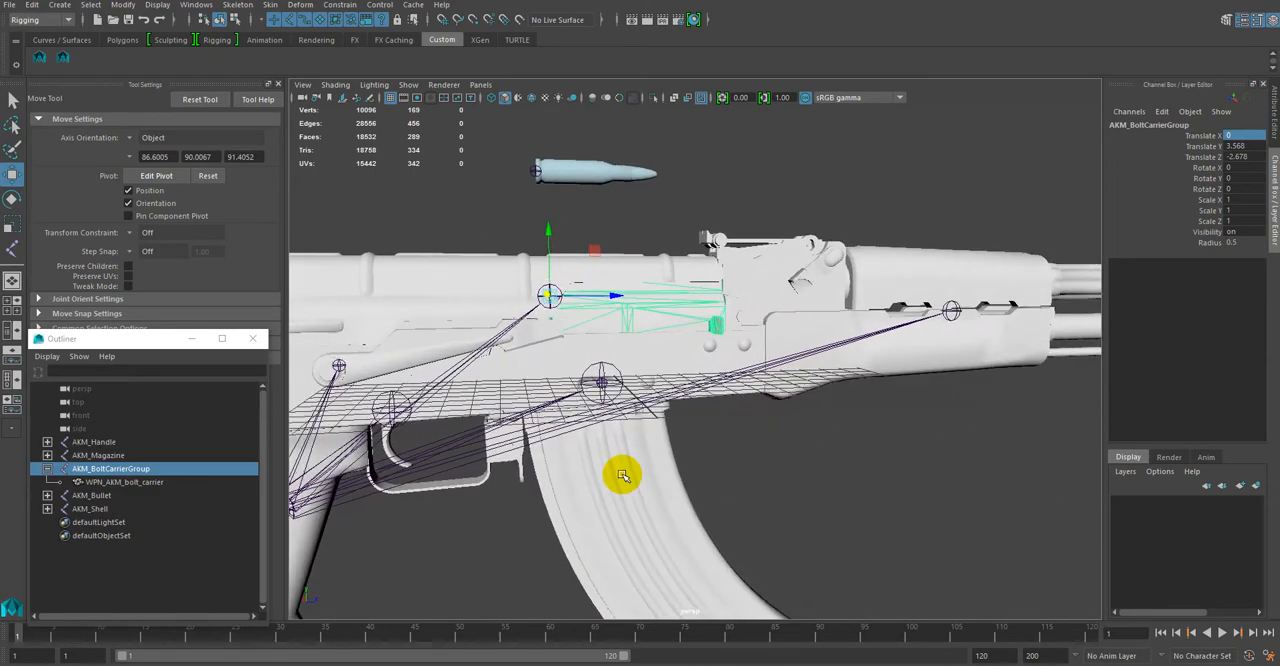
left_click(47, 468)
scroll(777, 471, "down", 5)
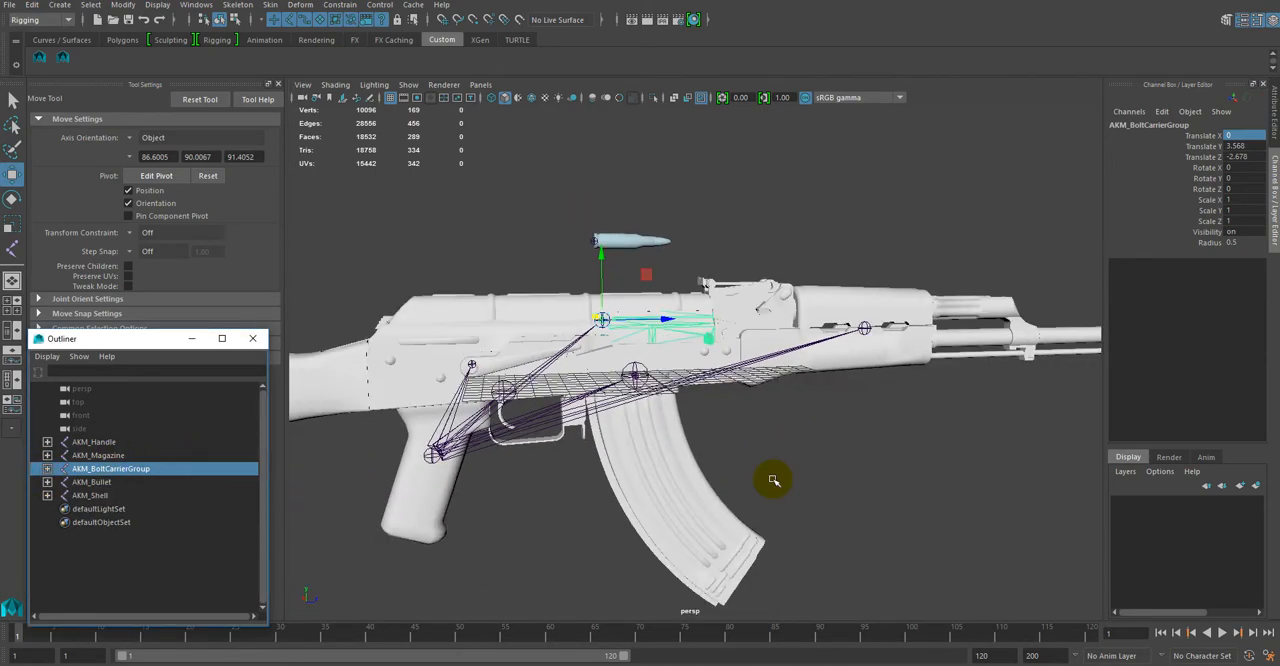
left_click_drag(822, 477, 693, 484, "alt")
left_click_drag(585, 469, 928, 512, "alt")
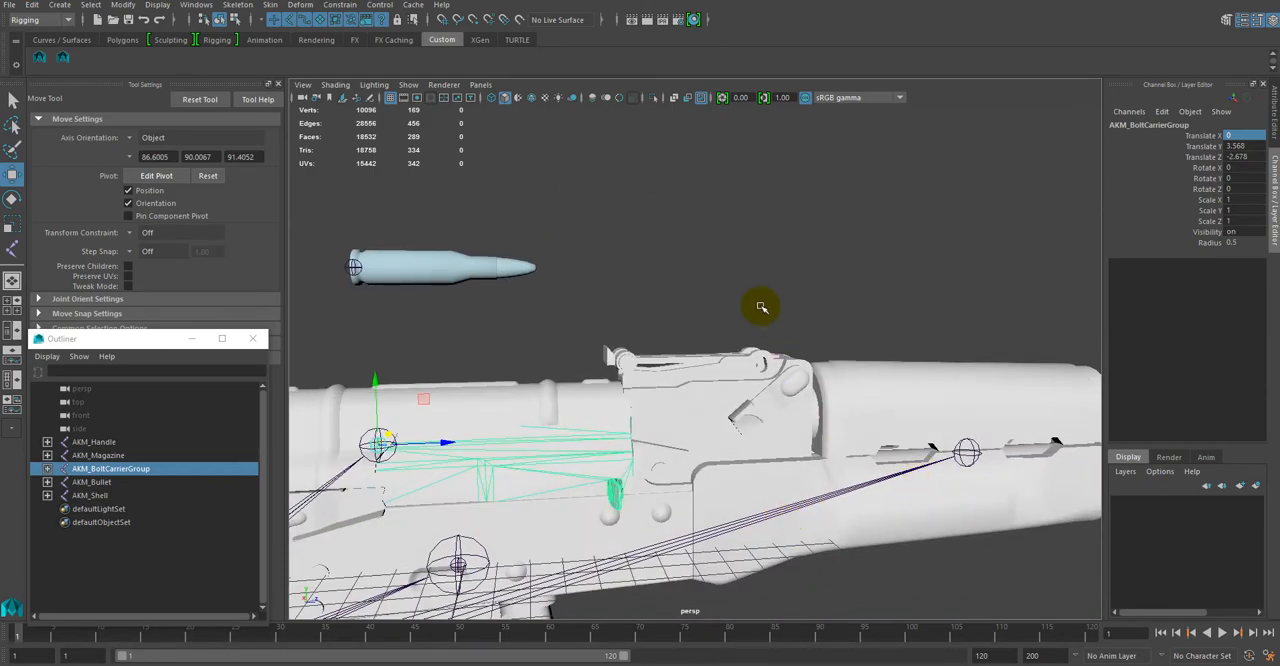
right_click_drag(760, 306, 1075, 276, "alt")
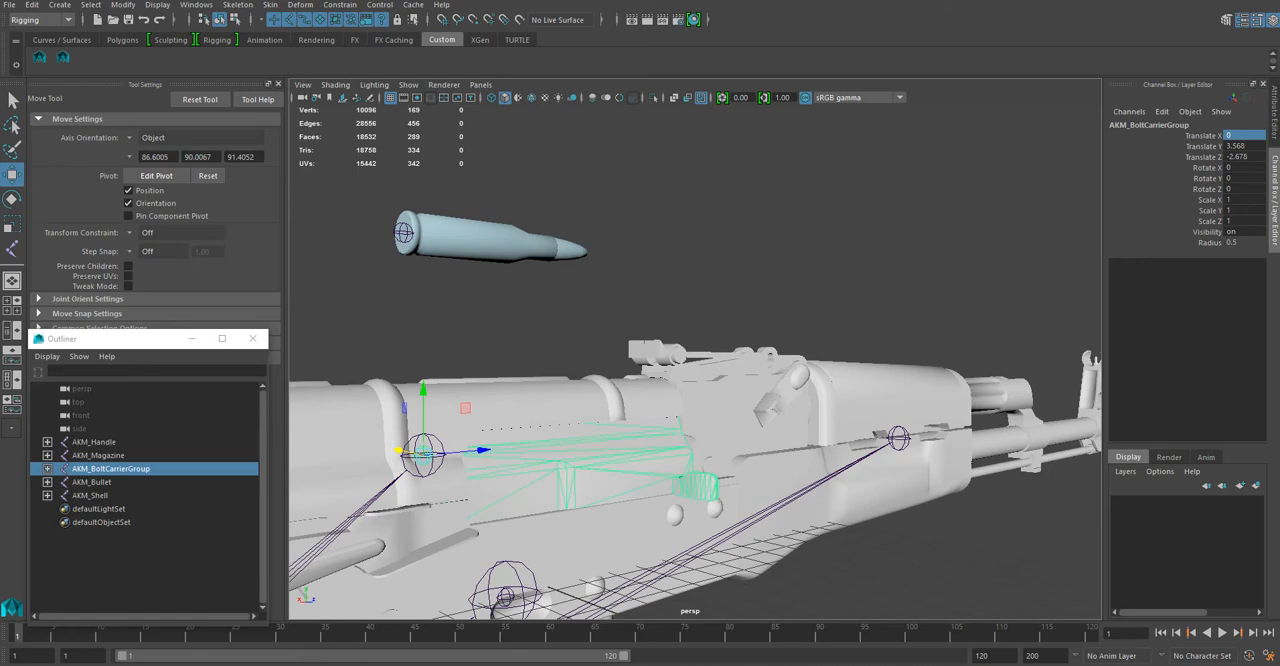
left_click(866, 281)
scroll(860, 286, "down", 5)
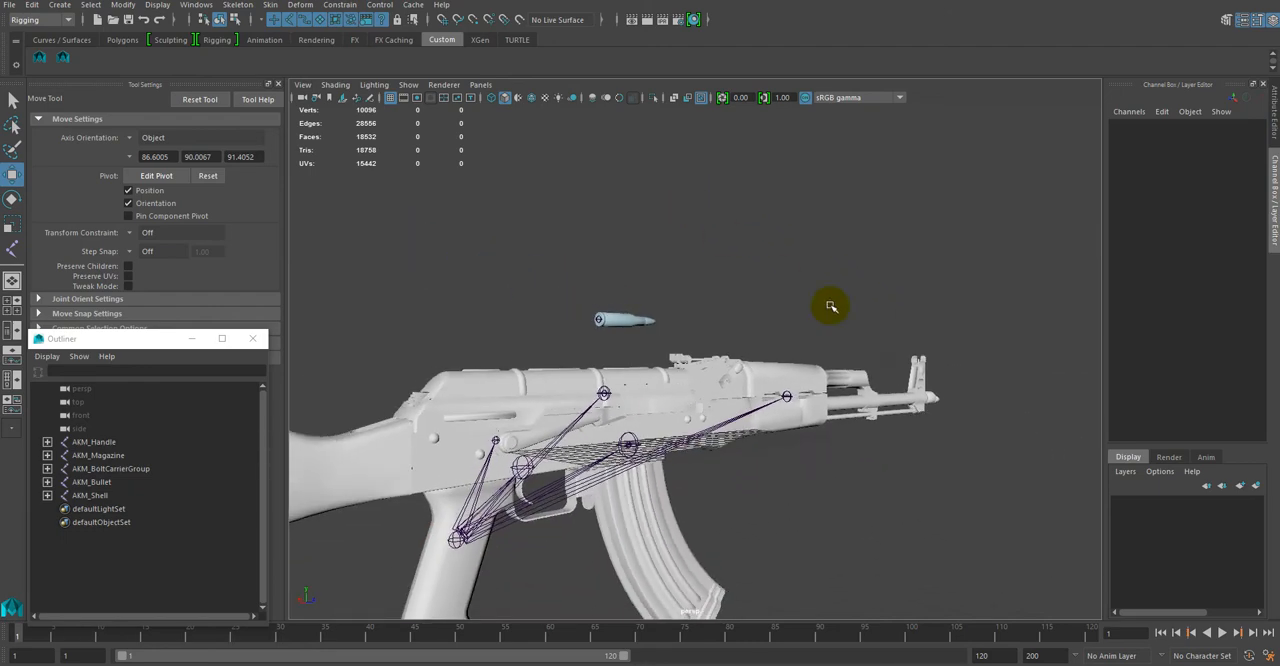
left_click_drag(855, 317, 903, 334, "alt")
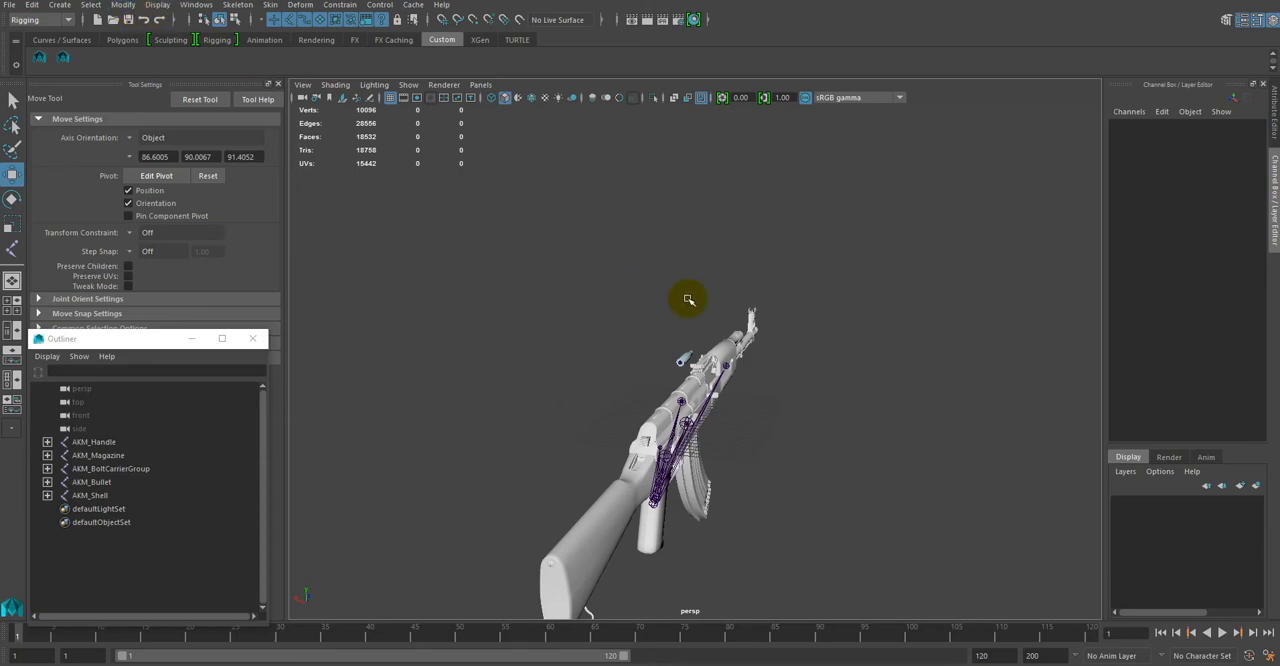
right_click_drag(648, 266, 870, 394, "alt")
left_click_drag(870, 394, 634, 443, "alt")
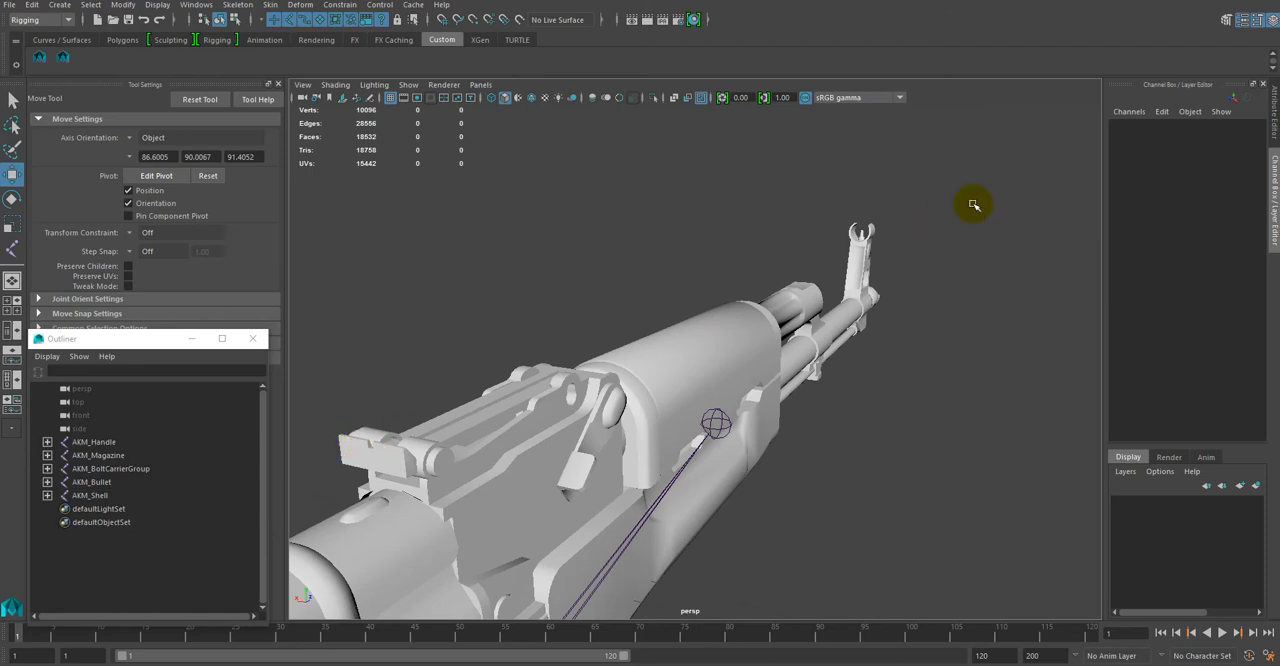
scroll(862, 357, "down", 3)
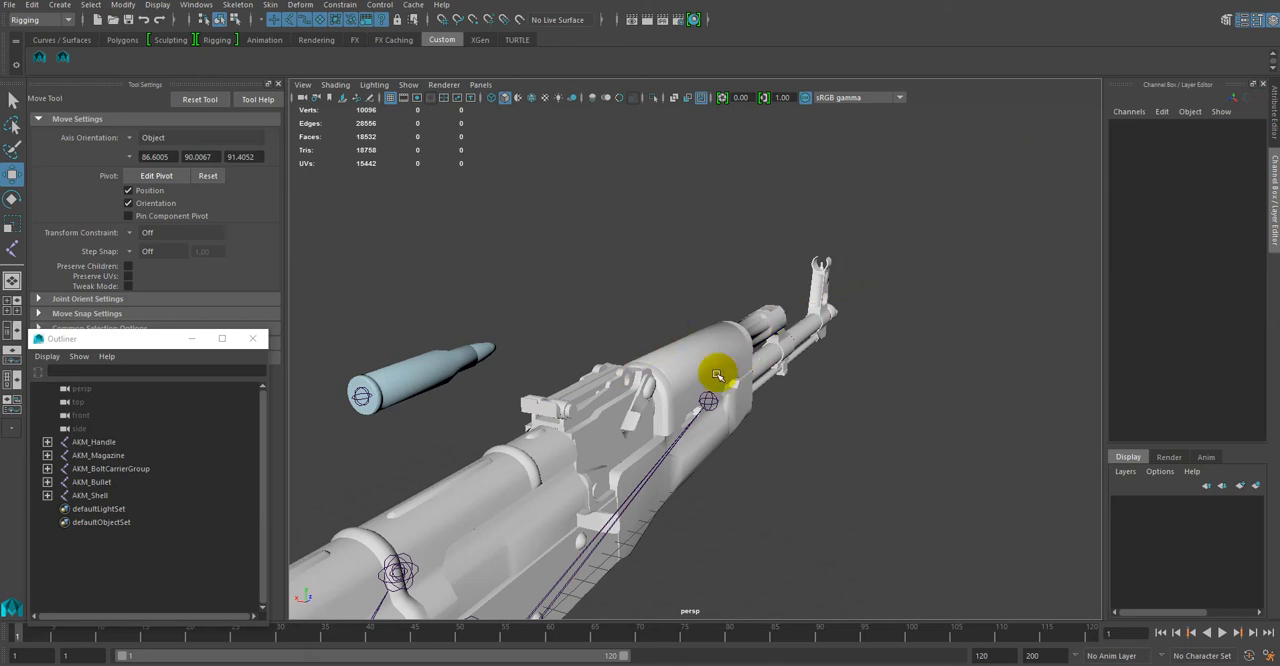
left_click_drag(568, 477, 572, 471, "alt")
right_click_drag(588, 443, 724, 490, "alt")
left_click_drag(724, 490, 491, 457, "alt")
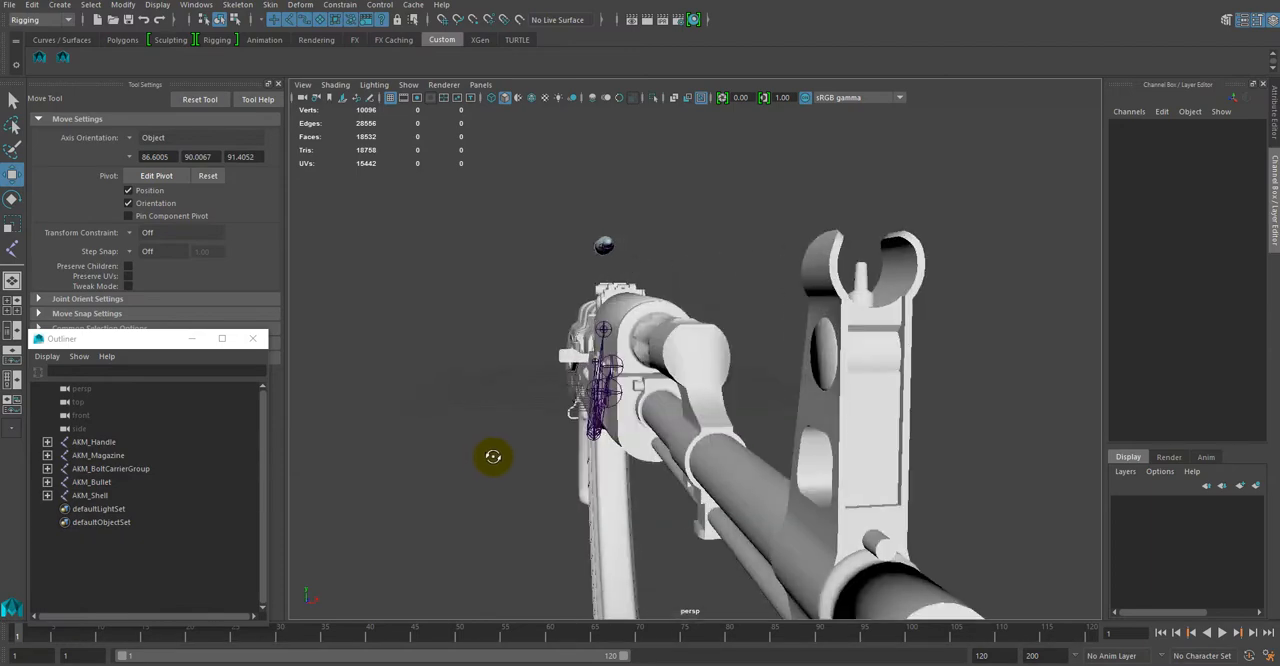
Step: Select the WPN_AKM_rear_sight_leaf mesh, inspect its rotation pivot with the Rotate tool, and clear the selection
left_click(851, 283)
left_click_drag(851, 286, 834, 374, "alt")
left_click(604, 393)
left_click_drag(772, 426, 860, 394, "alt")
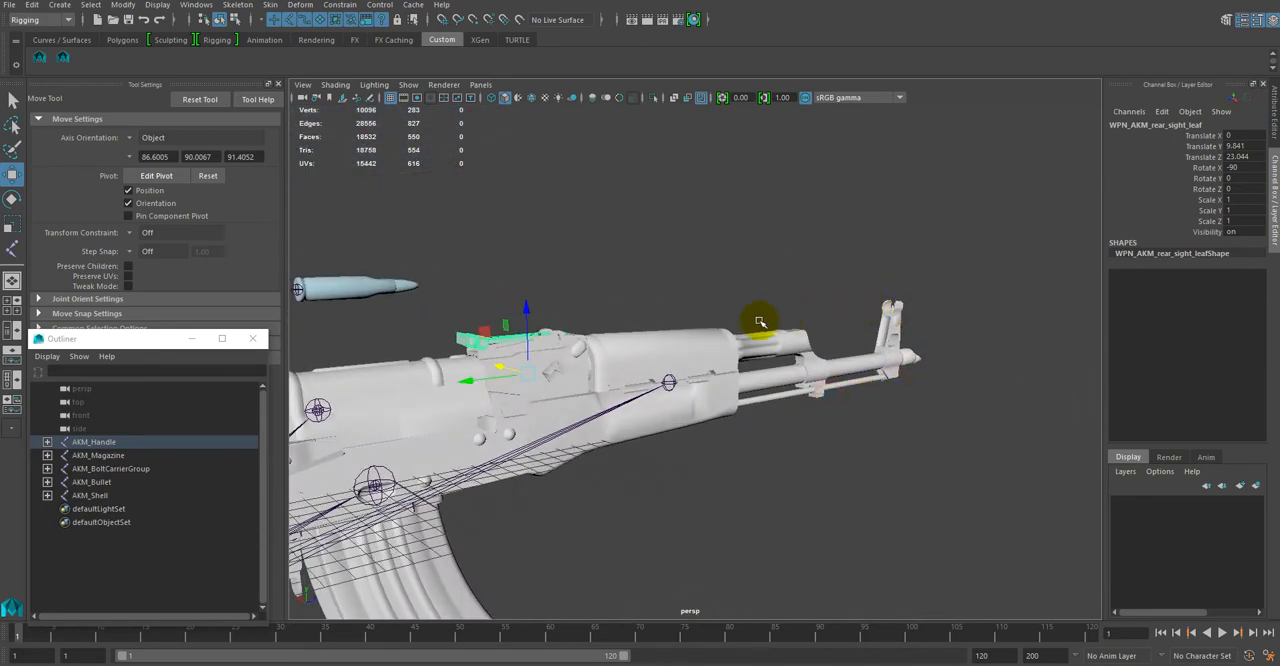
right_click_drag(426, 370, 566, 456, "alt")
left_click_drag(566, 457, 617, 457, "alt")
key("e")
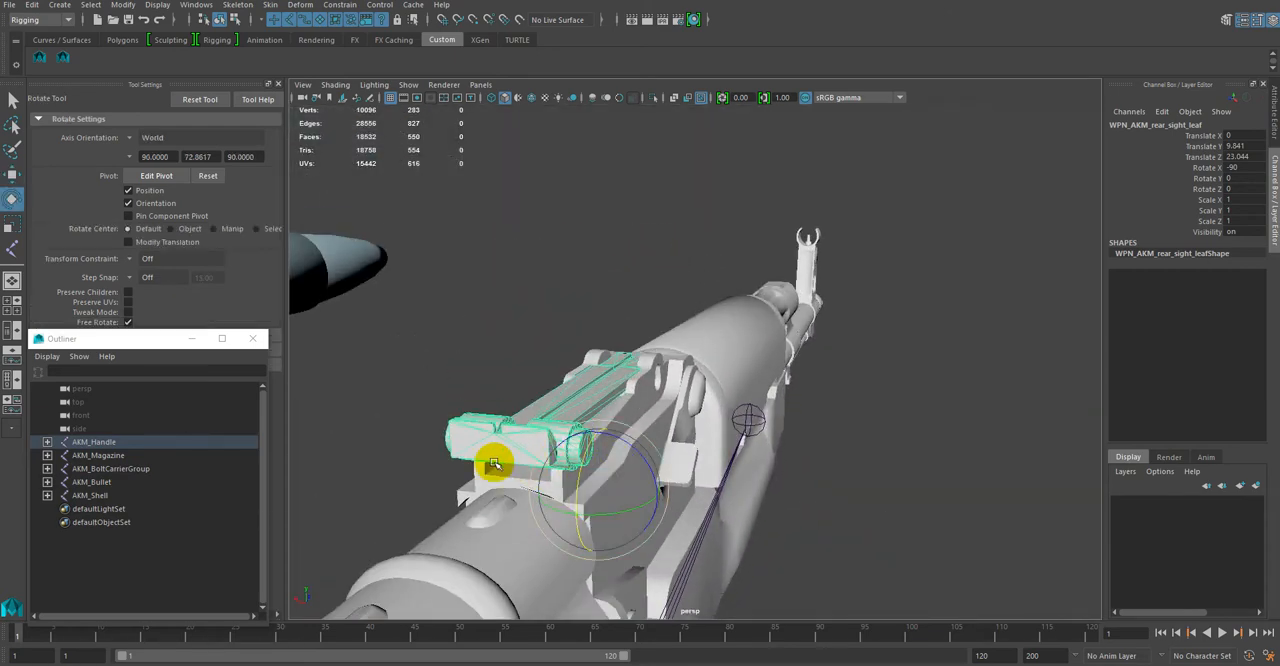
left_click(850, 512)
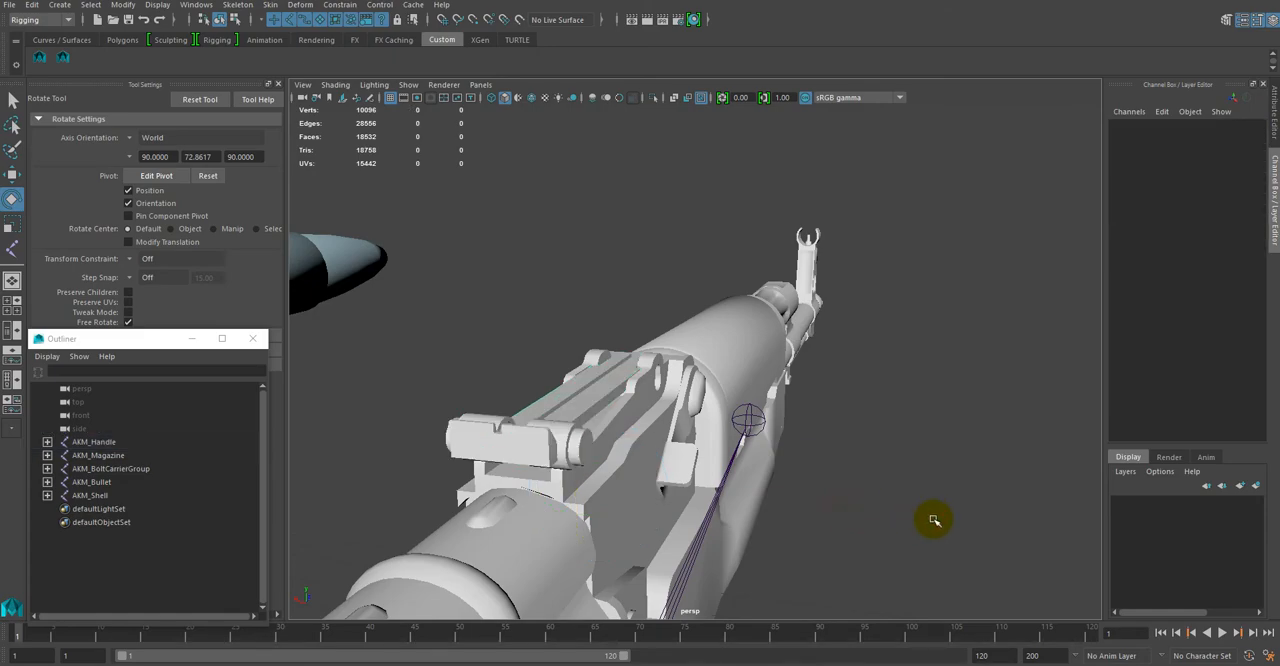
Step: Examine the rear sight's hinge and the joint layout along the receiver from the side
left_click_drag(931, 517, 796, 496, "alt")
right_click_drag(796, 496, 806, 457, "alt")
left_click_drag(806, 457, 834, 514, "alt")
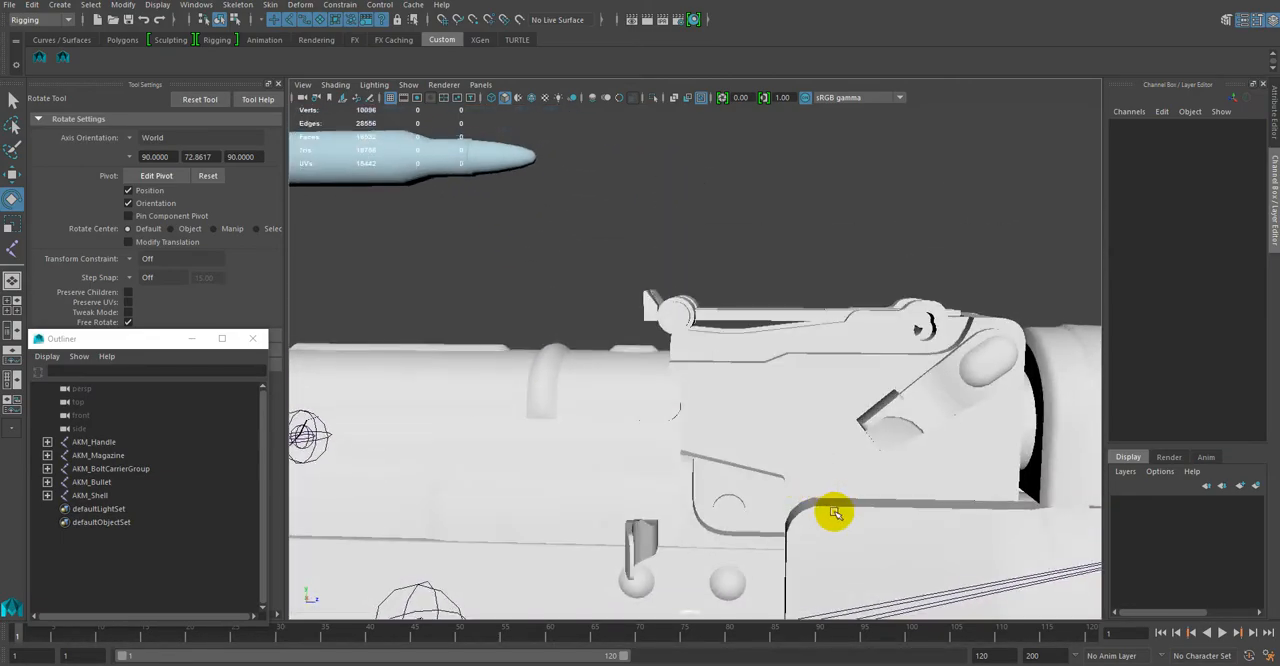
right_click_drag(834, 514, 707, 415, "alt")
left_click_drag(707, 415, 747, 449, "alt")
right_click_drag(747, 449, 767, 376, "alt")
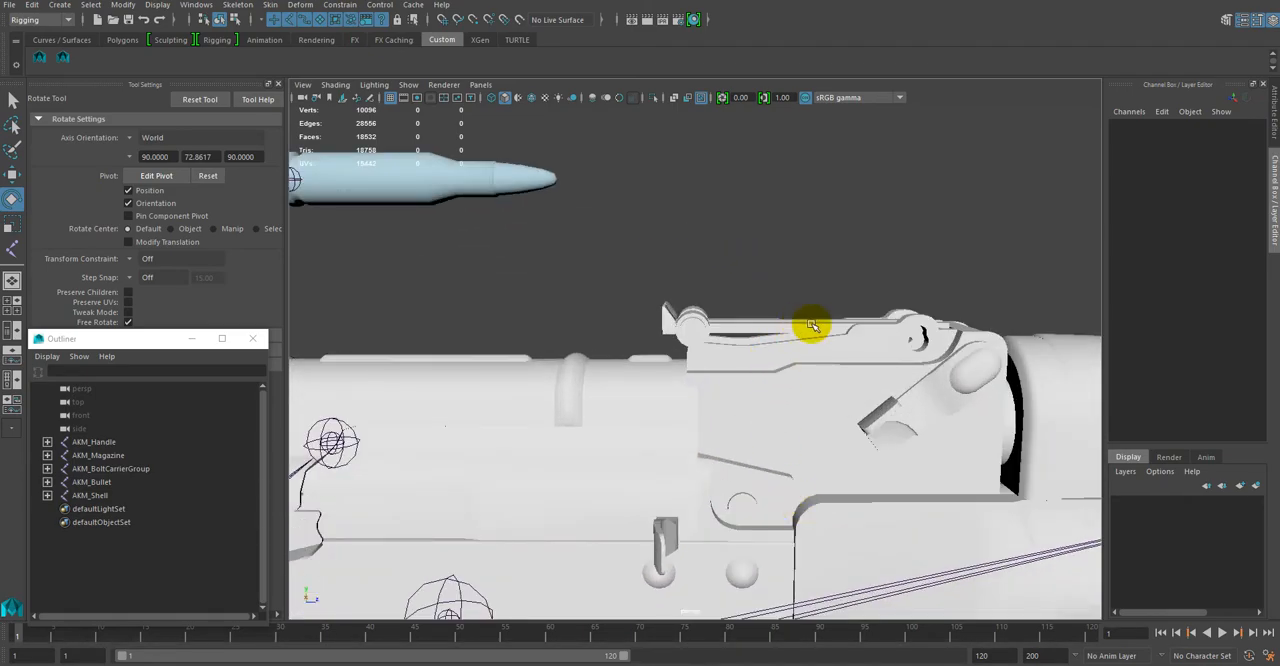
right_click_drag(714, 449, 651, 406, "alt")
middle_click_drag(651, 406, 983, 232, "alt")
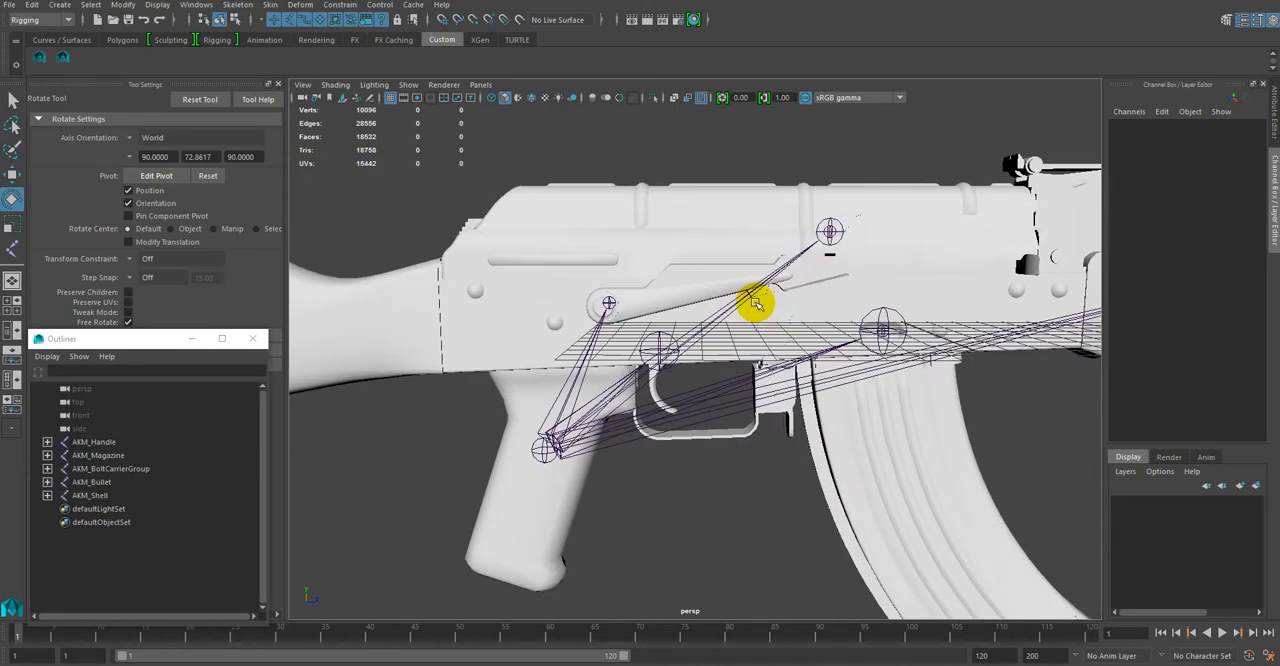
right_click_drag(691, 480, 677, 437, "alt")
middle_click_drag(692, 464, 596, 465, "alt")
right_click_drag(606, 466, 658, 522, "alt")
middle_click_drag(612, 485, 657, 517, "alt")
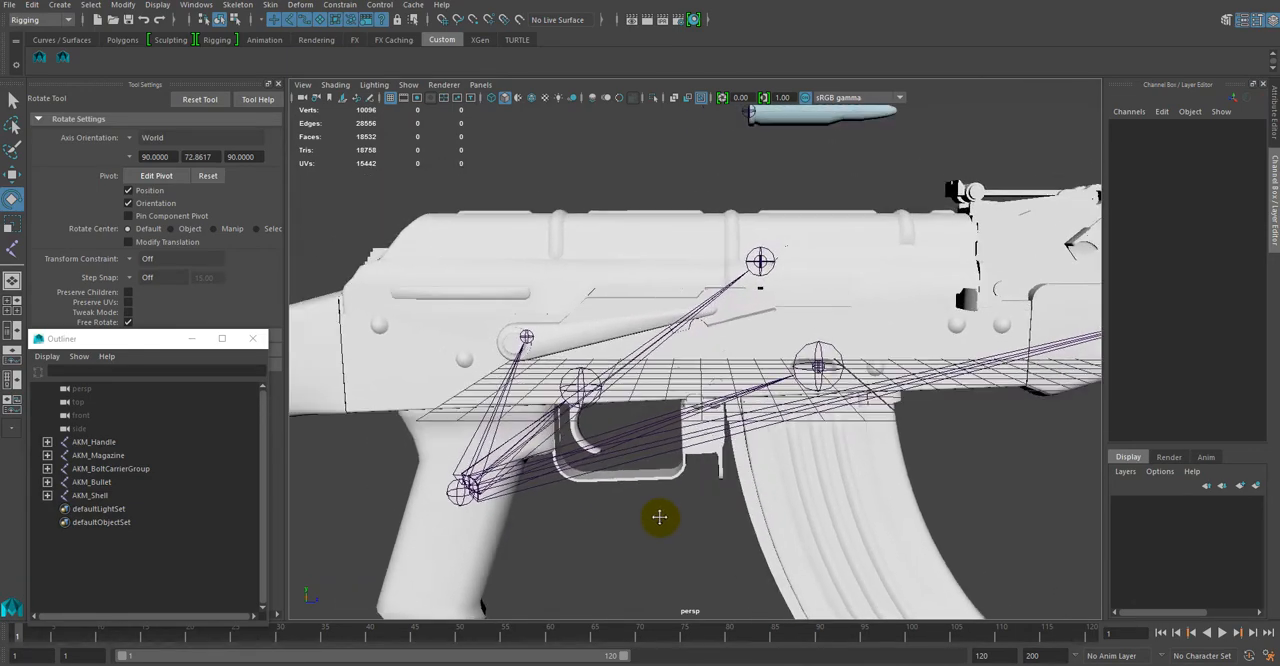
Step: Select the AKM_Handle joint and expand its hierarchy to examine the child joints and meshes
left_click(95, 442)
left_click_drag(711, 517, 778, 518, "alt")
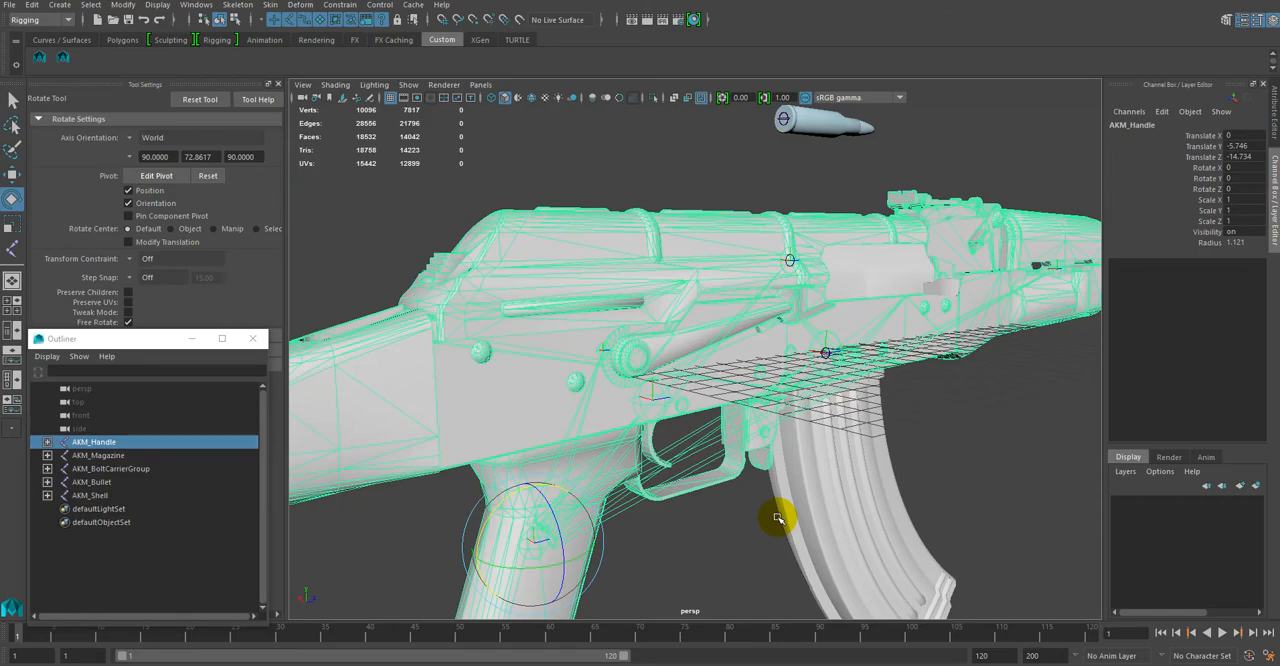
left_click_drag(736, 548, 718, 500, "alt")
left_click(46, 441)
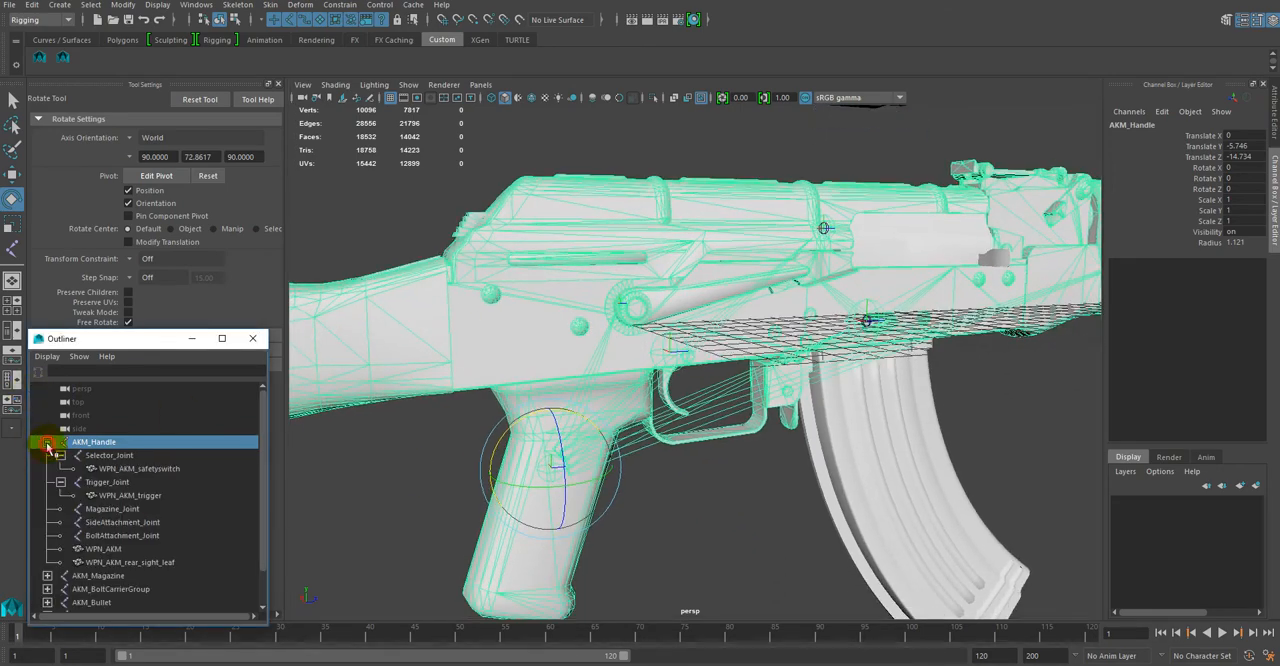
left_click(141, 456)
left_click(133, 443)
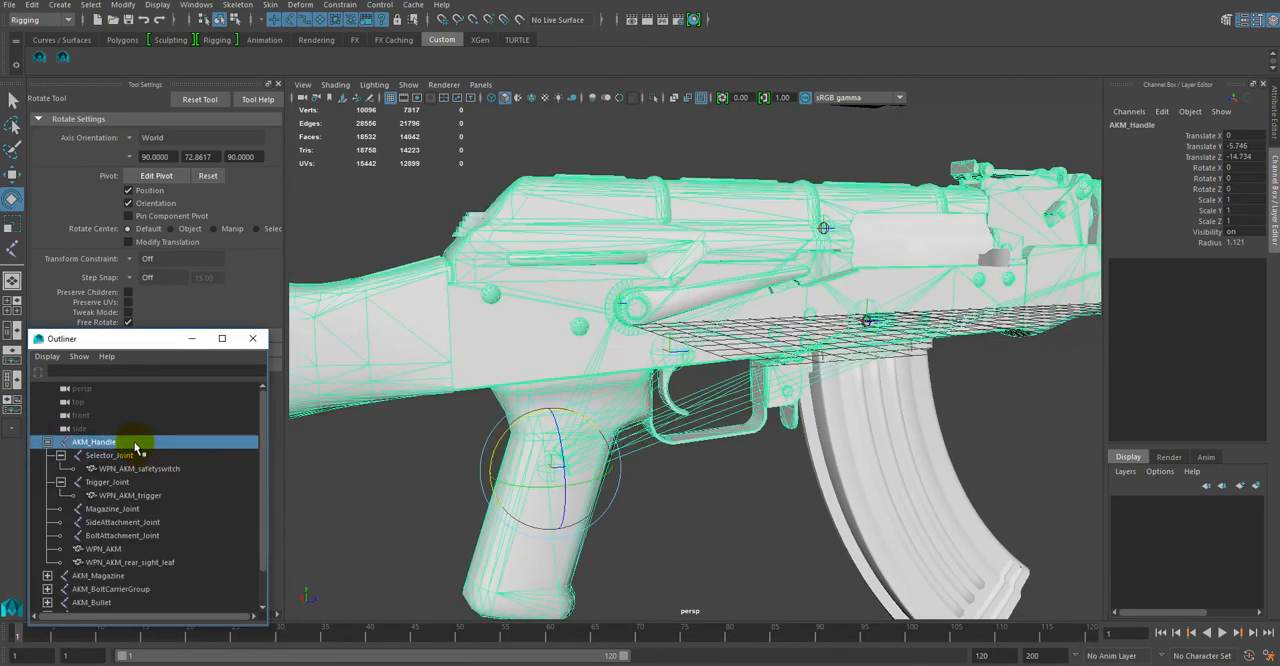
left_click_drag(806, 549, 857, 537, "alt")
left_click_drag(982, 512, 669, 549, "alt")
Step: Create a child joint of AKM_Handle above the magazine with the Joint Tool and rename it Rear_Sight_Joint
left_click(145, 440)
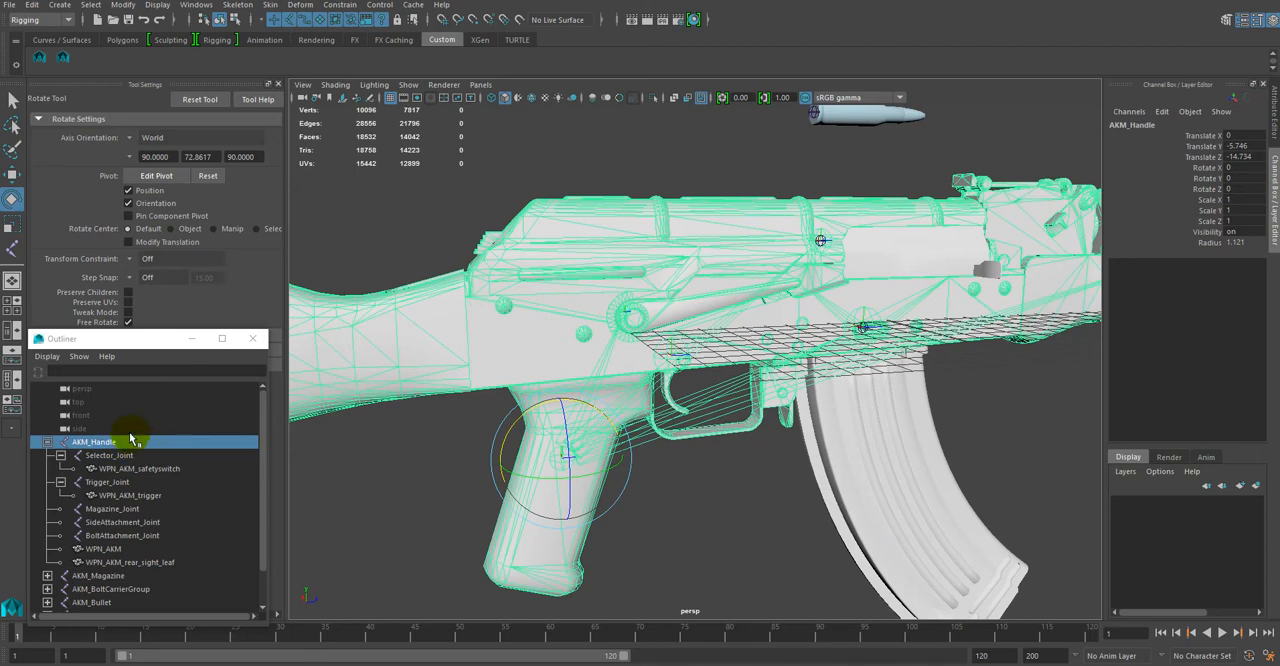
left_click(14, 252)
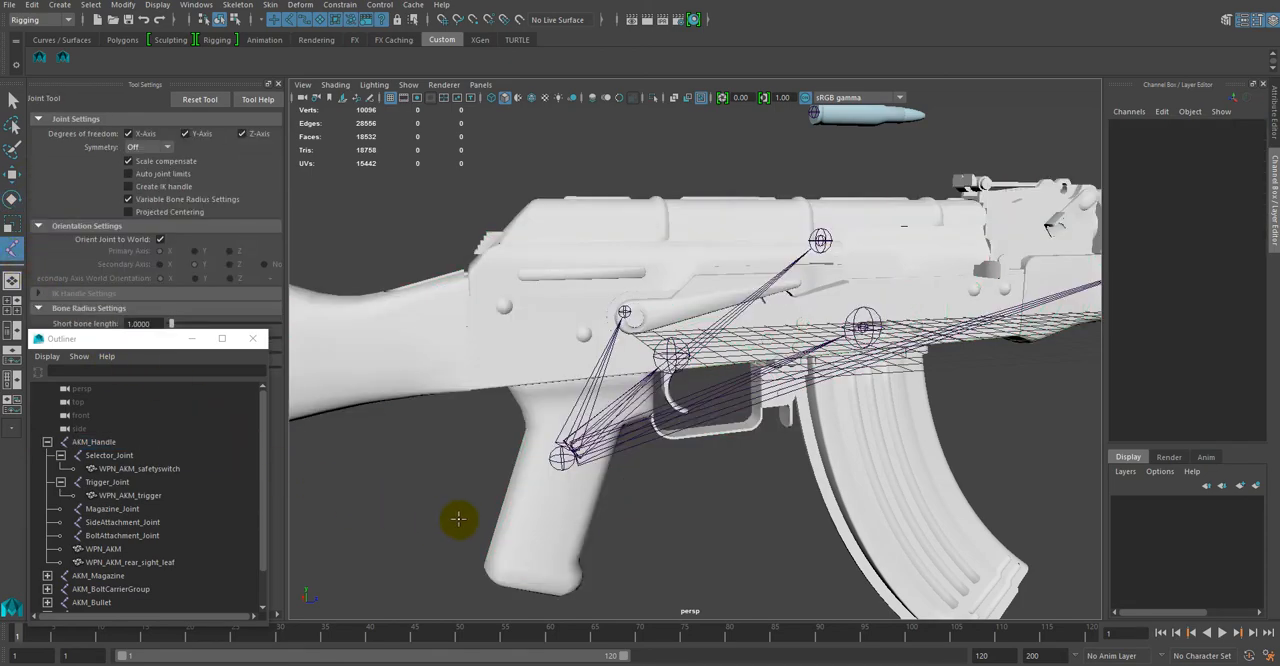
left_click(117, 442)
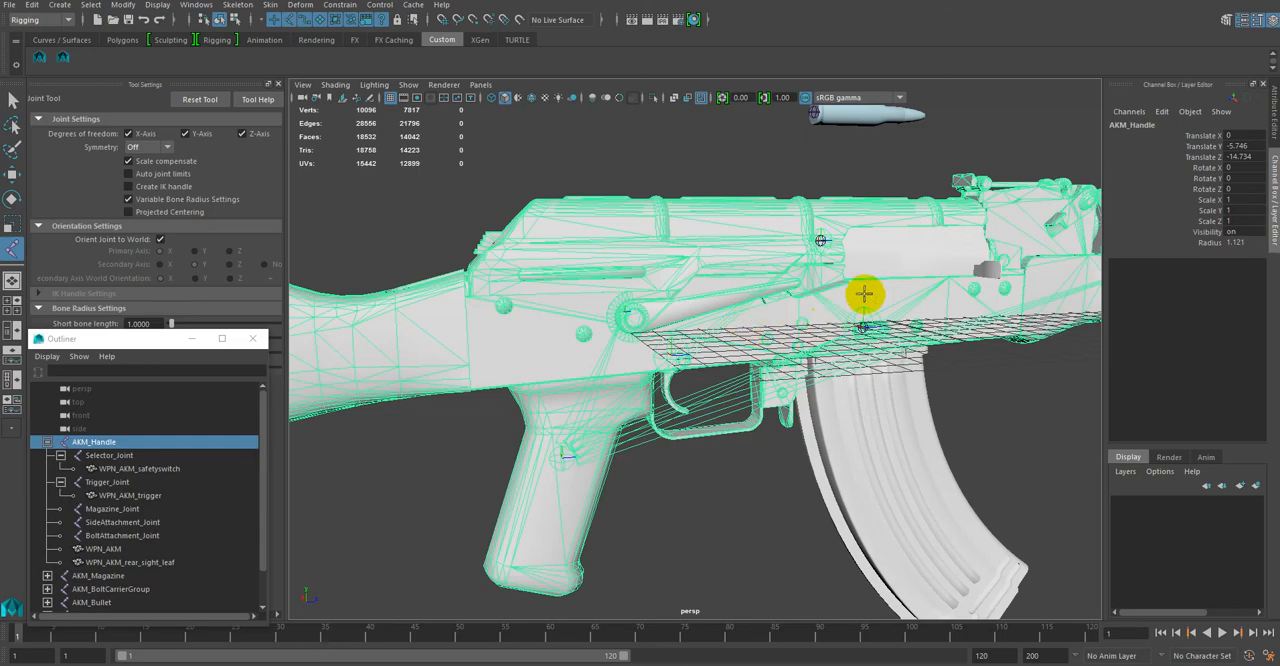
left_click_drag(866, 291, 894, 341, "alt")
left_click(894, 341)
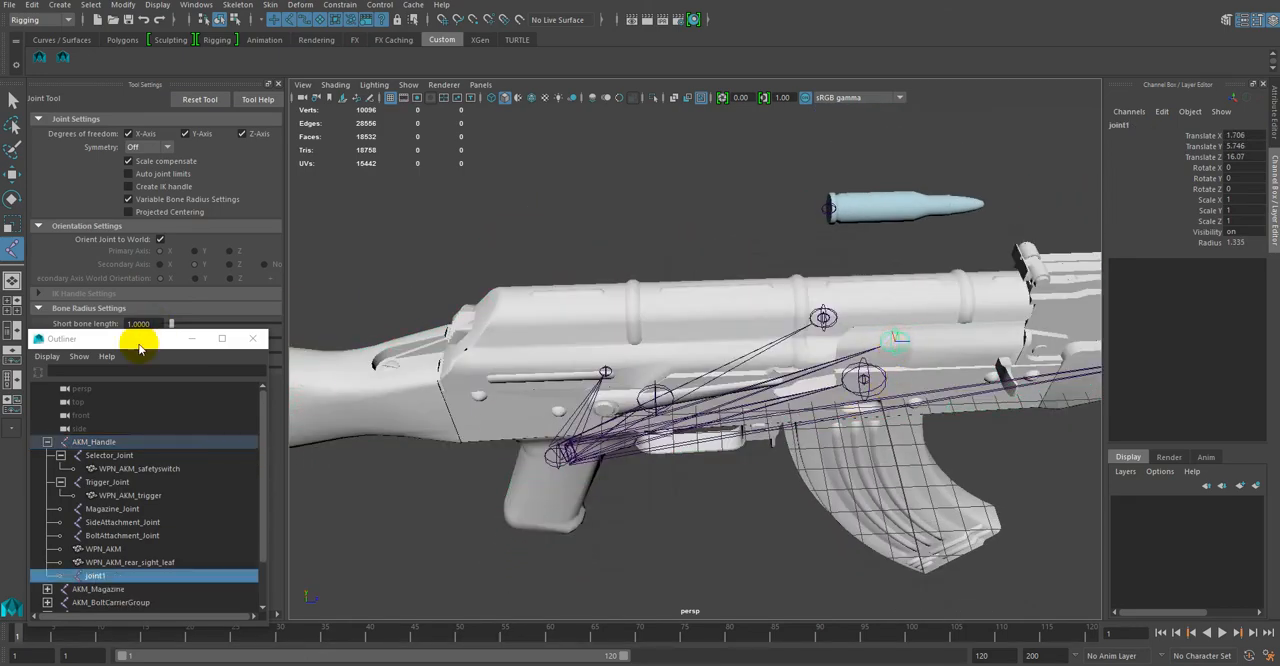
double_click(110, 577)
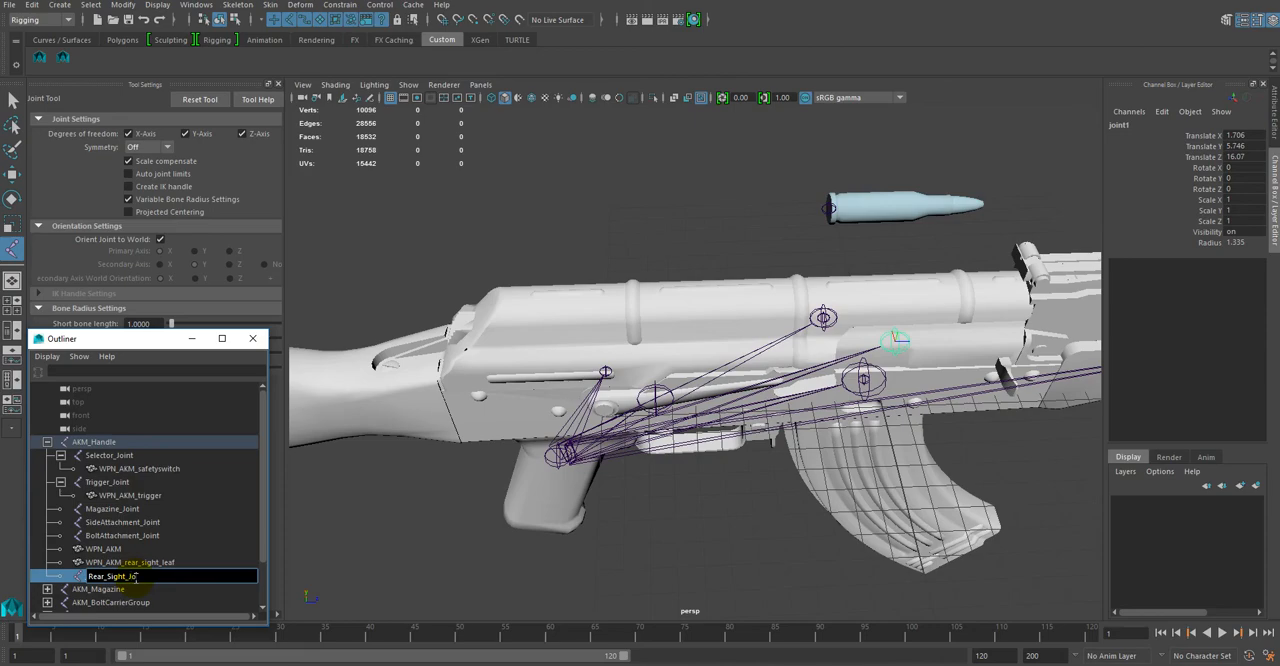
key("Return")
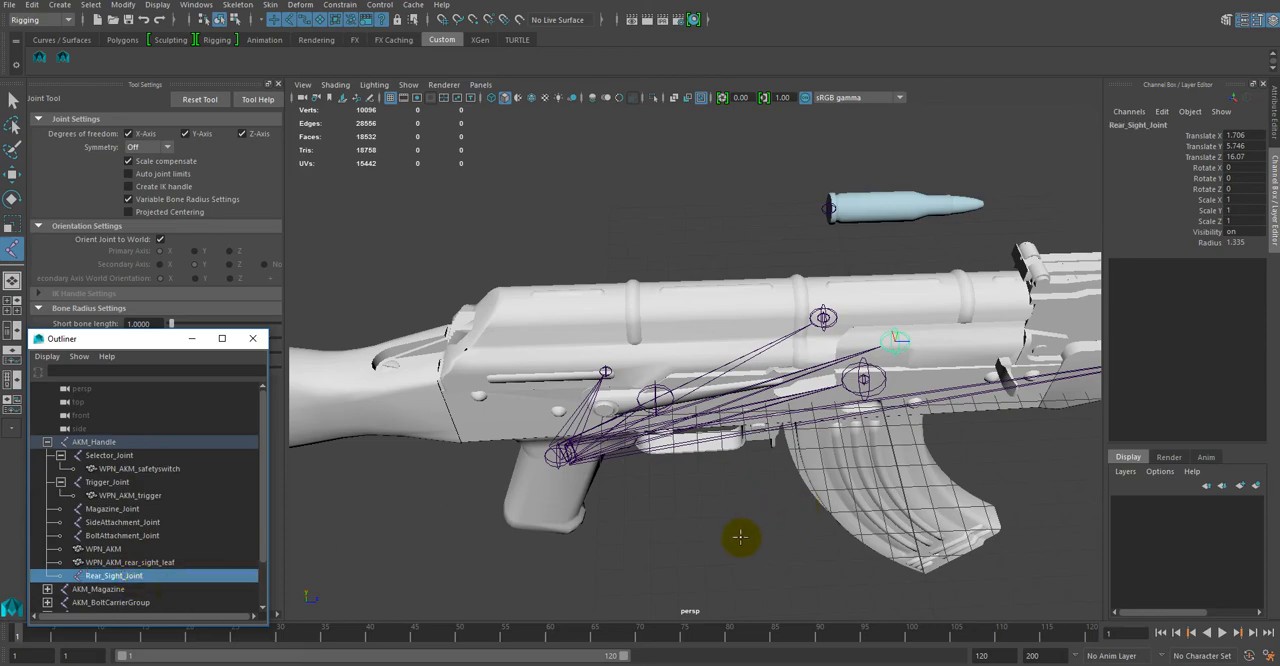
Step: Try moving the BoltAttachment_Joint forward along the rifle with the Move Tool, and undo the move
scroll(764, 474, "up", 2)
middle_click_drag(764, 474, 563, 472, "alt")
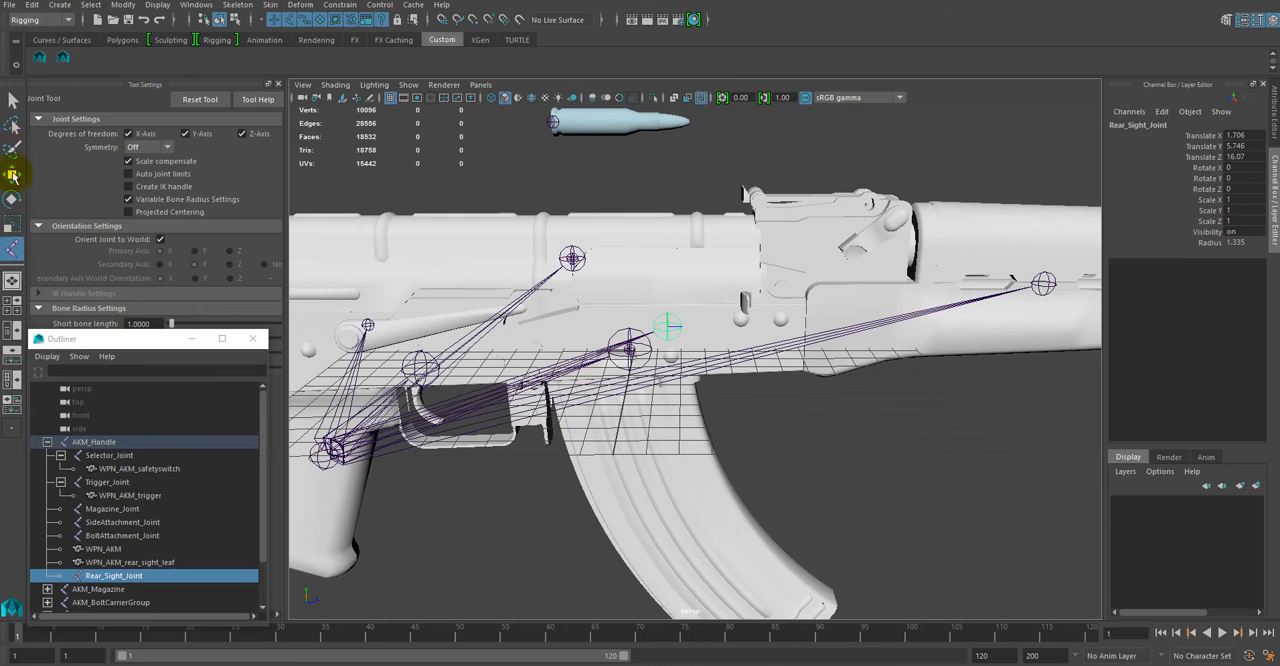
left_click(13, 174)
left_click(568, 255)
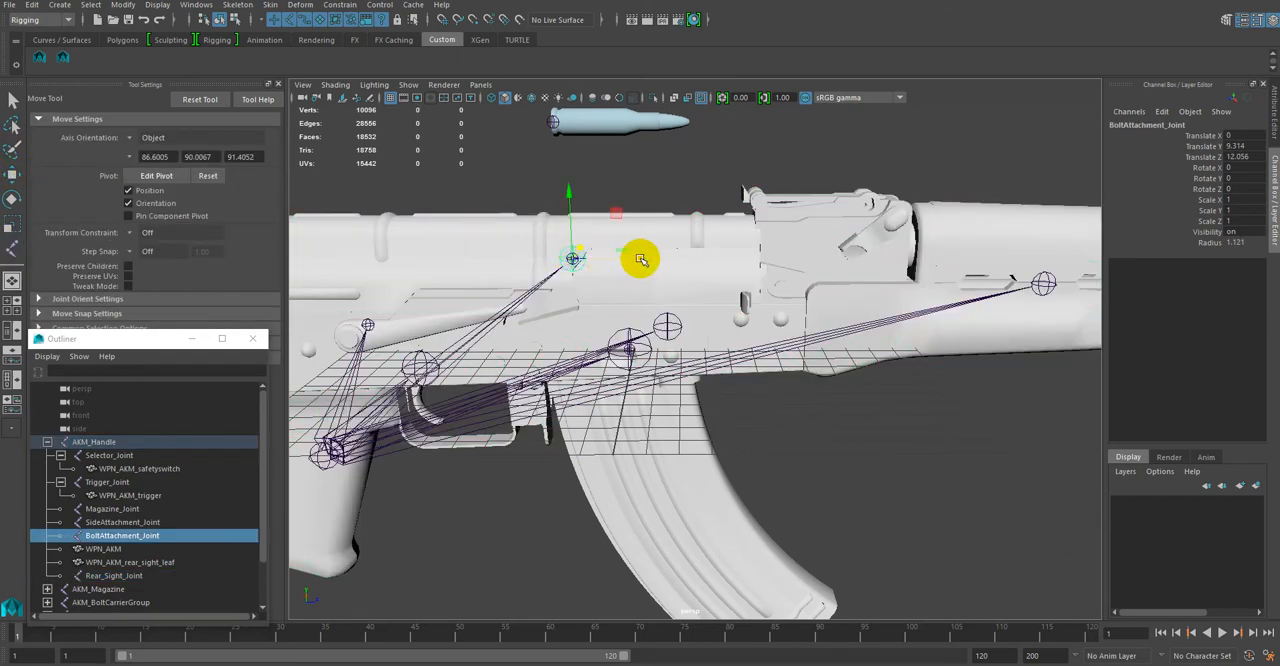
left_click_drag(640, 259, 745, 261)
key("ctrl+z")
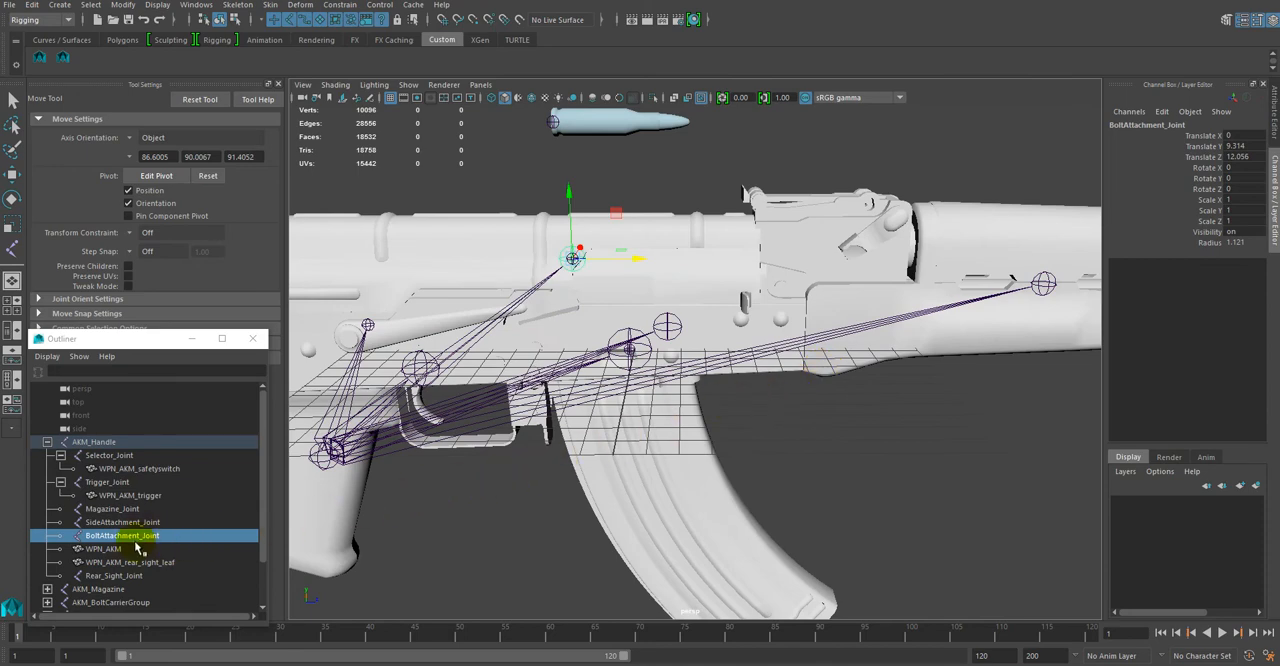
Step: Centre the Rear_Sight_Joint on the rifle by setting its Translate X to 0
left_click(134, 576)
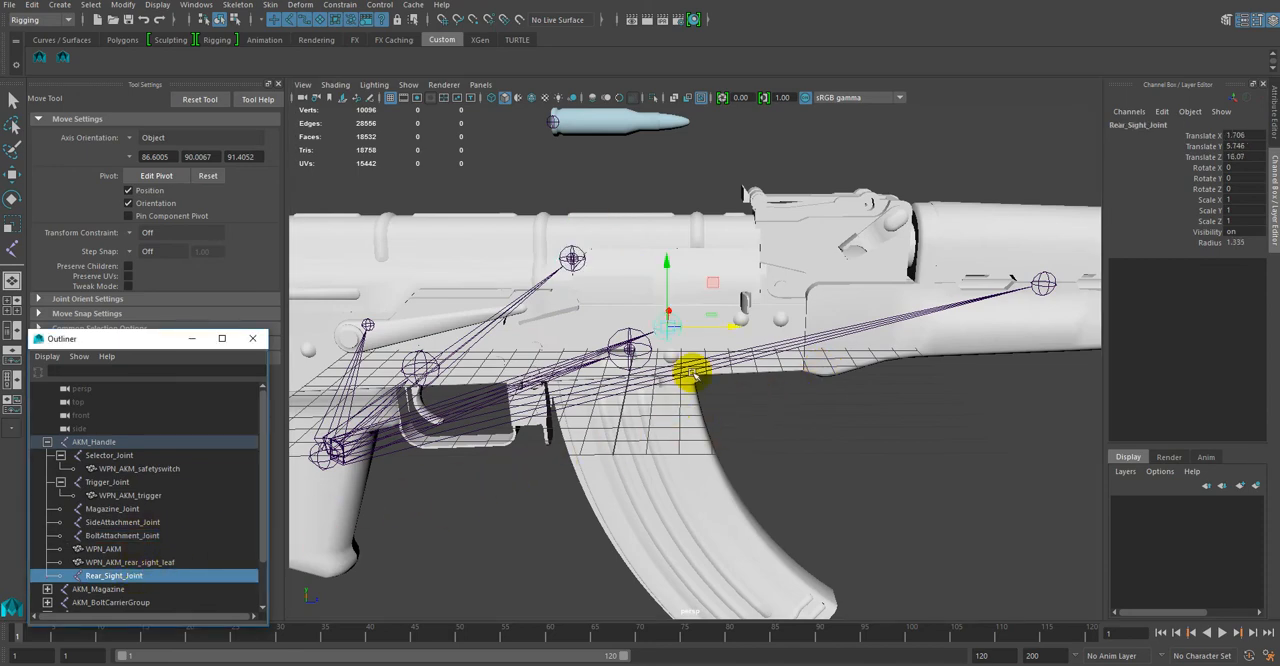
left_click_drag(731, 332, 737, 326)
left_click_drag(738, 326, 737, 326)
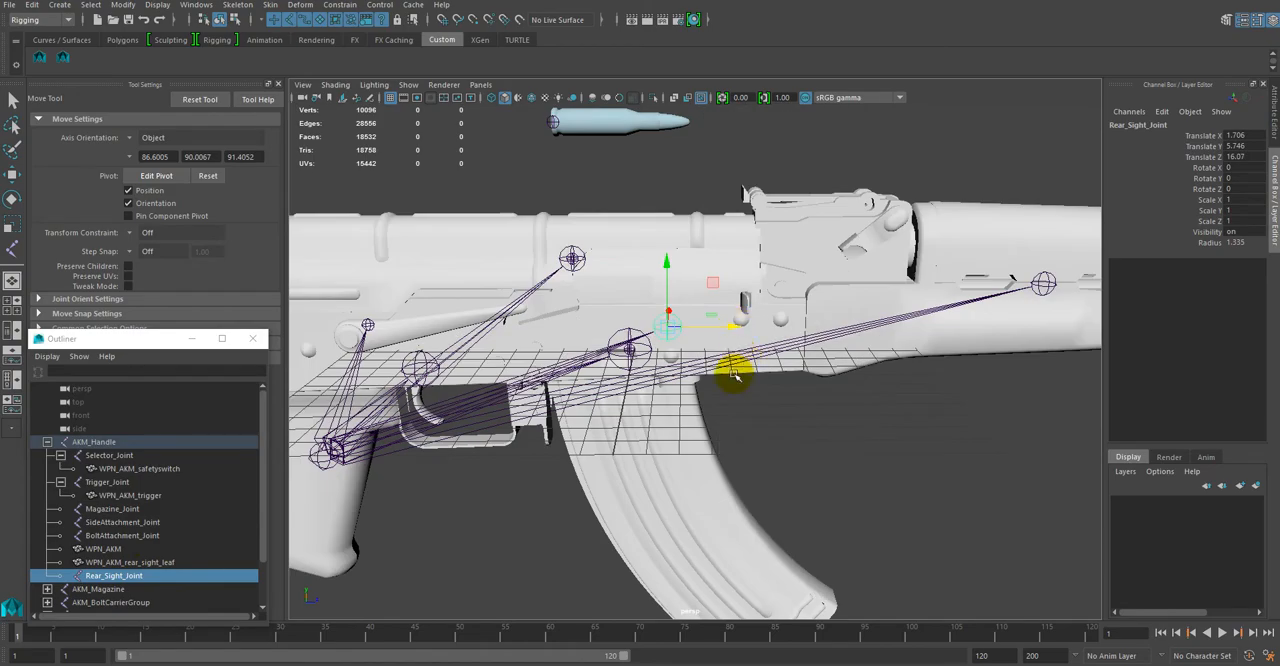
left_click_drag(840, 481, 1040, 401, "alt")
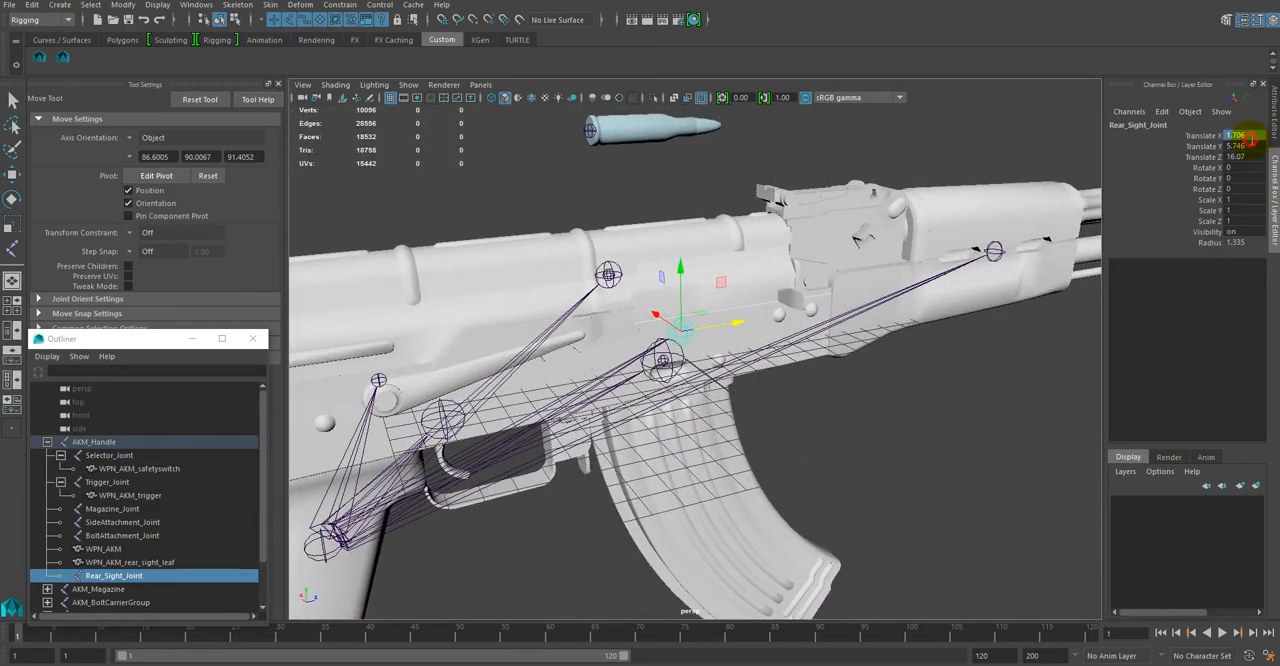
type("0")
key("Return")
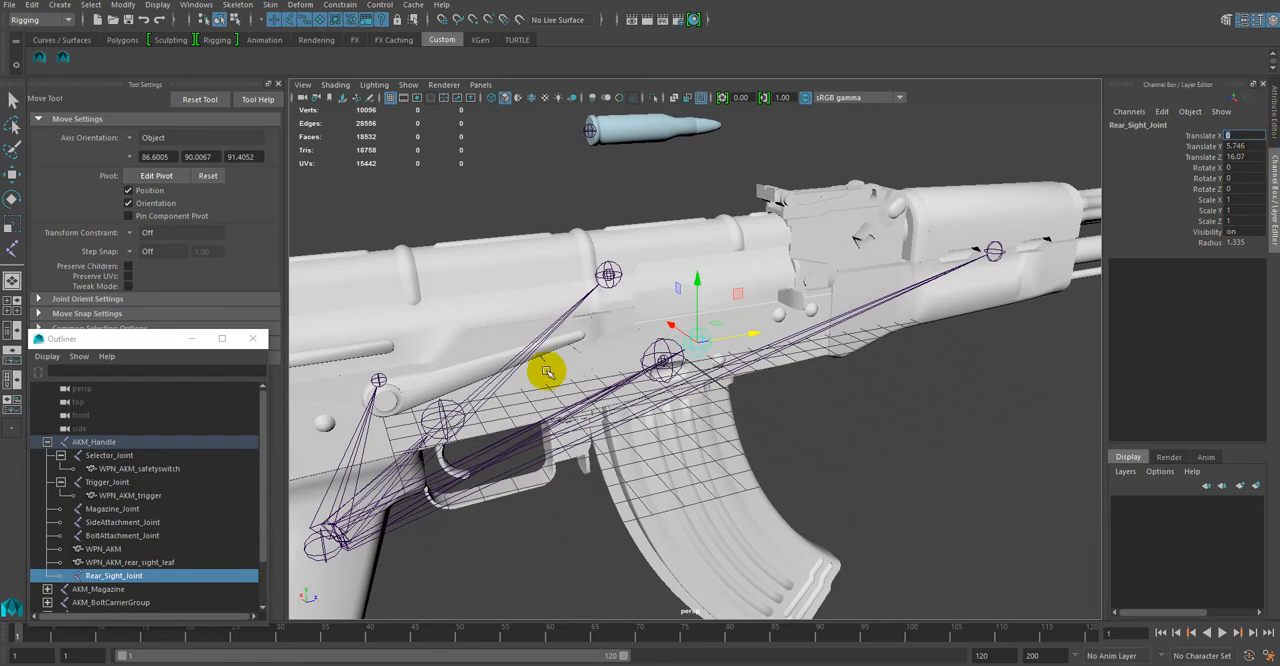
Step: Try moving the Rear_Sight_Joint forward along the rifle, and undo the move
left_click(452, 593)
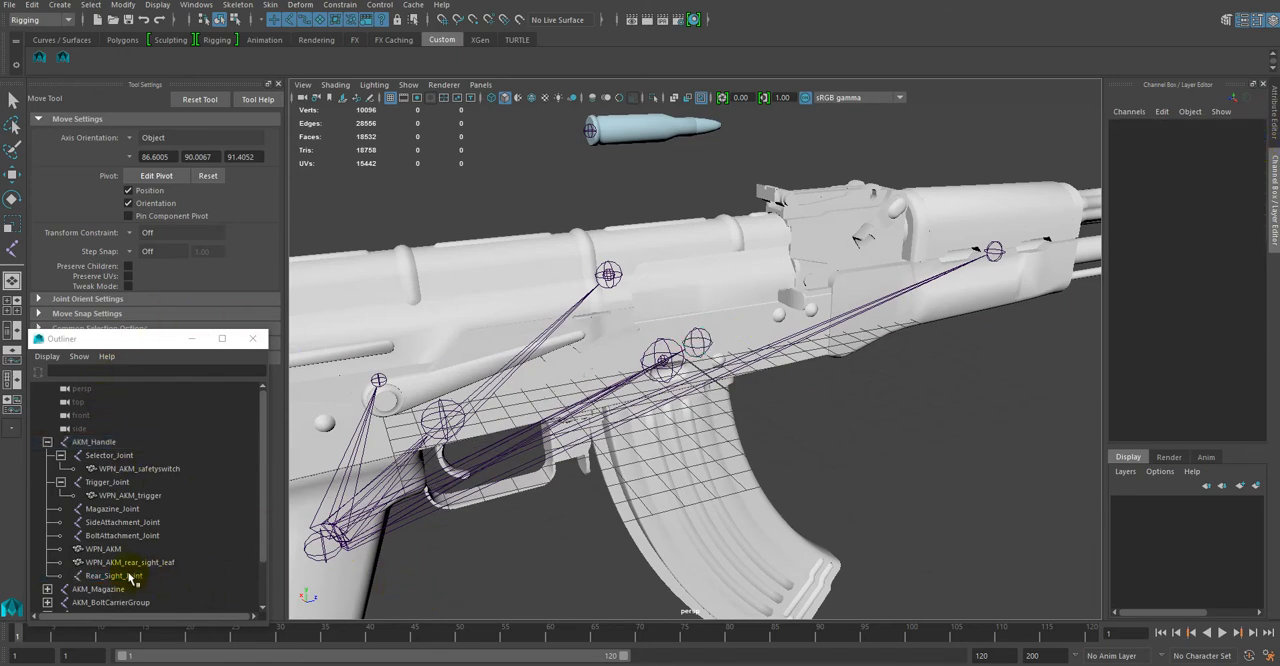
left_click(130, 577)
left_click(737, 337)
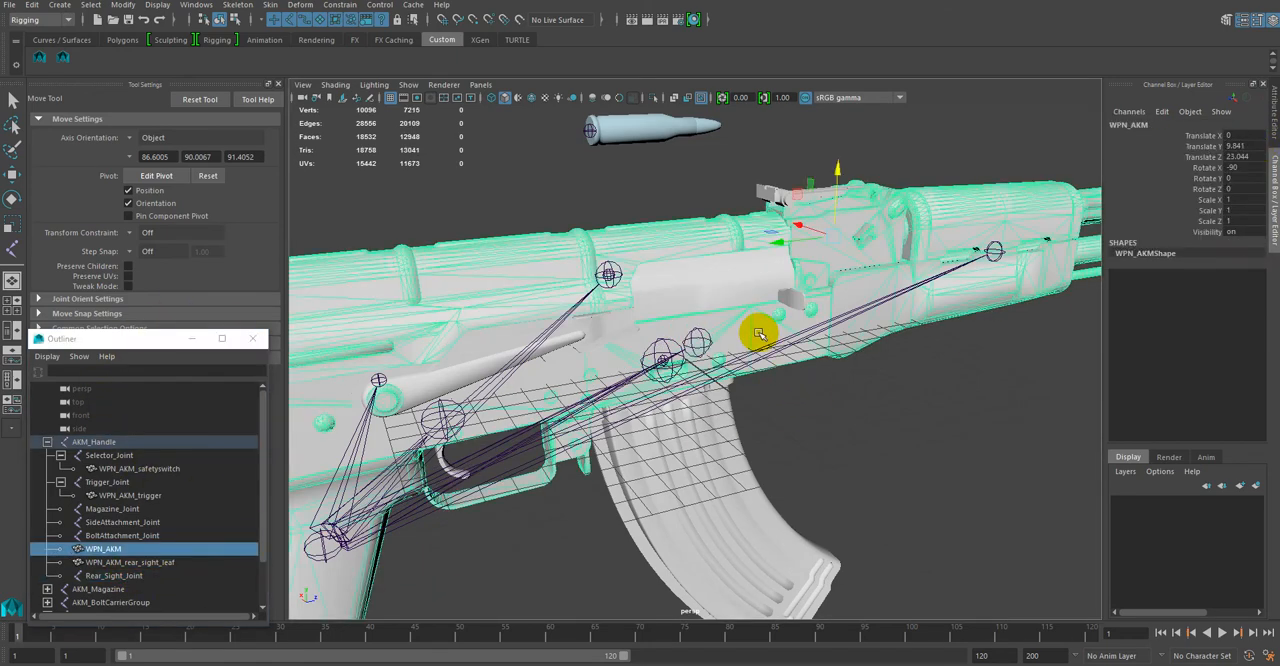
left_click(957, 494)
left_click(115, 578)
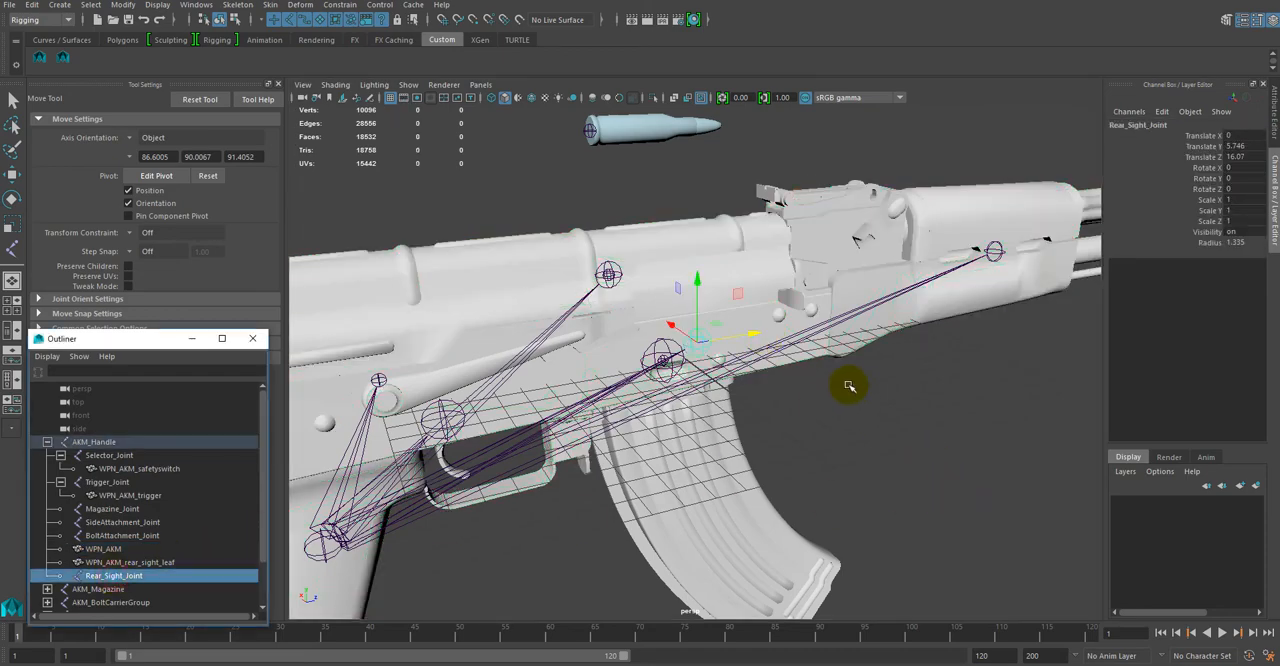
left_click_drag(751, 337, 888, 327, "alt")
middle_click_drag(888, 327, 943, 329)
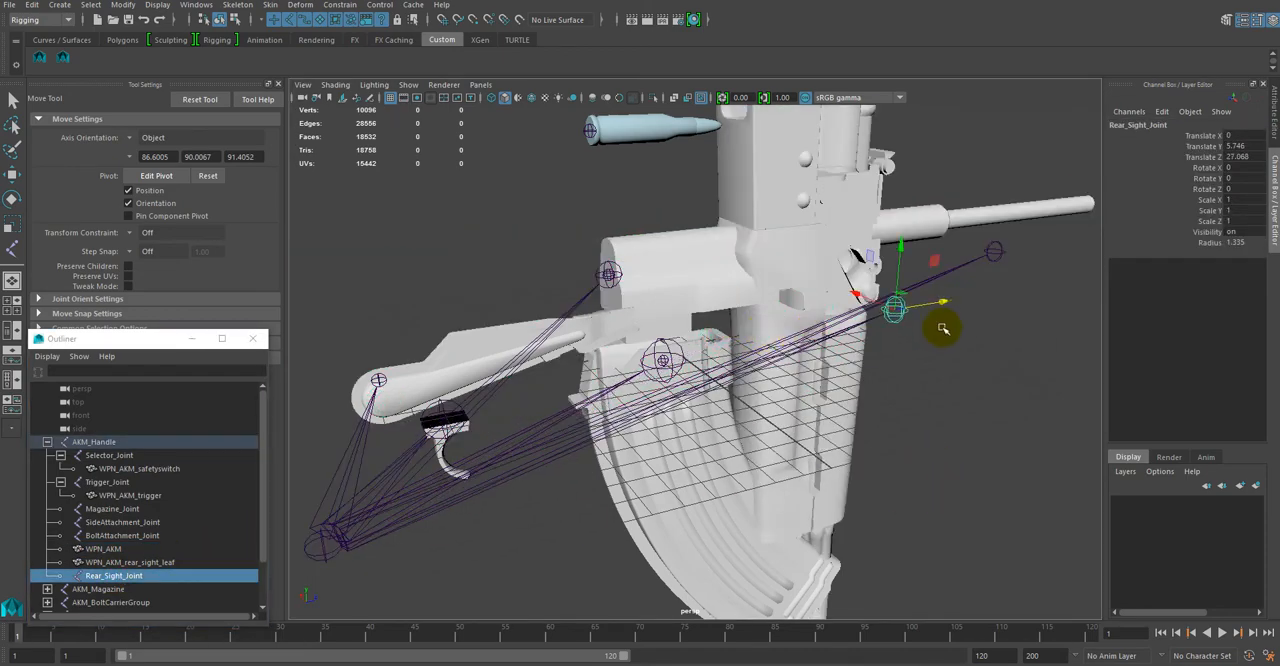
key("ctrl+z")
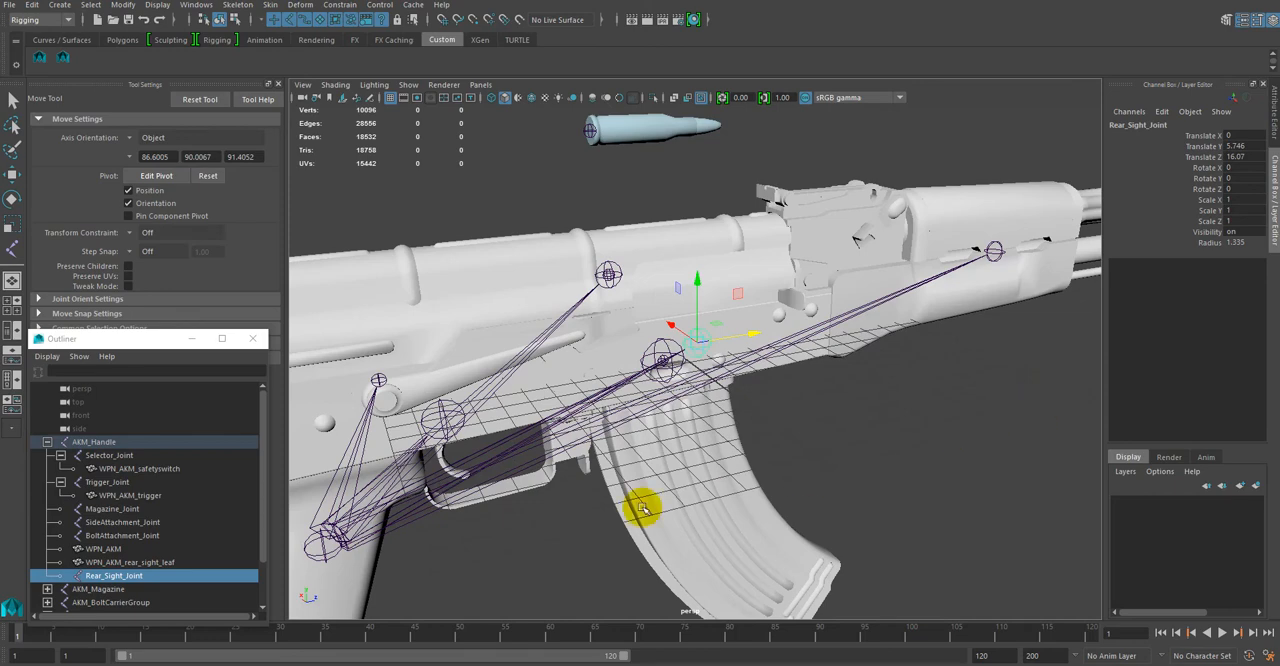
Step: Unparent the WPN_AKM_safetyswitch, WPN_AKM_trigger, WPN_AKM and WPN_AKM_rear_sight_leaf meshes from the AKM_Handle hierarchy
scroll(105, 483, "down", 2)
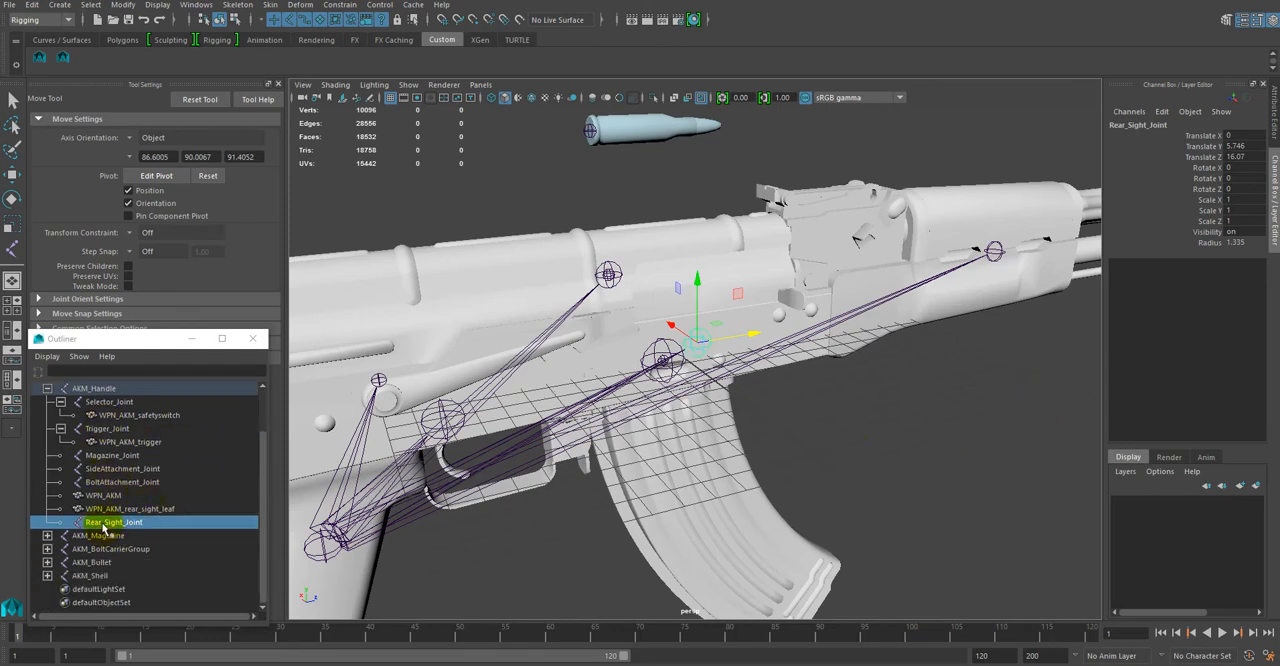
scroll(120, 528, "up", 2)
middle_click_drag(125, 478, 120, 438)
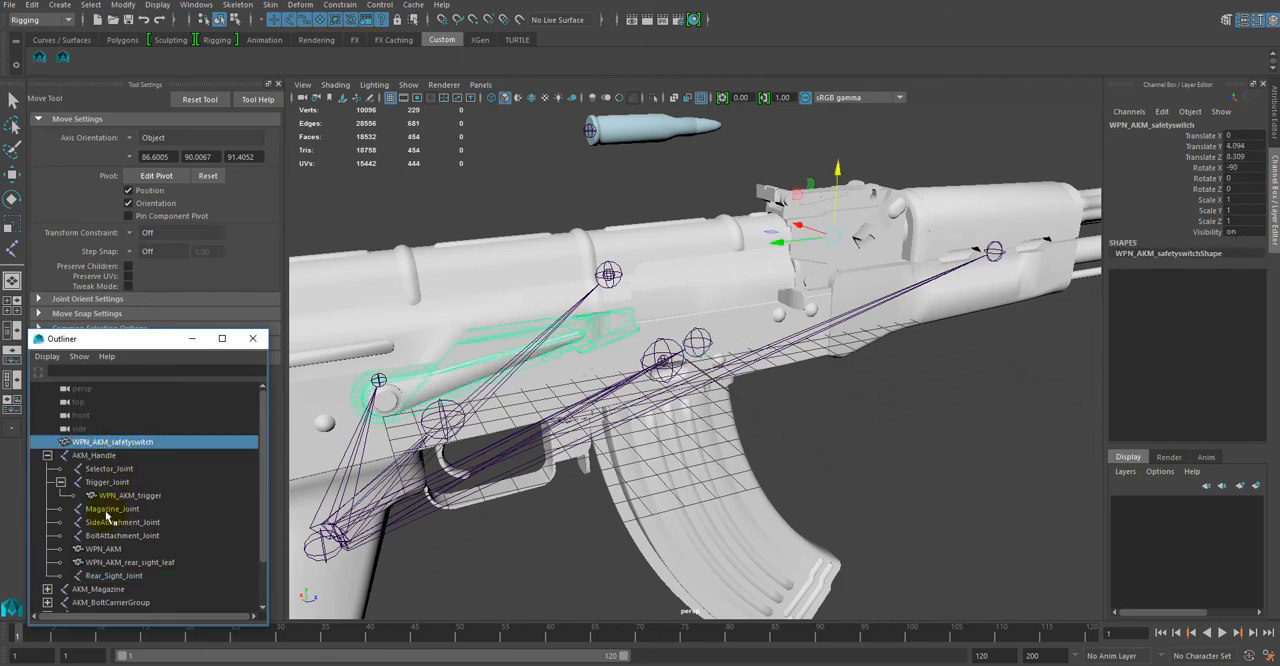
middle_click_drag(113, 505, 110, 455)
middle_click_drag(108, 551, 110, 458)
middle_click_drag(93, 568, 99, 482)
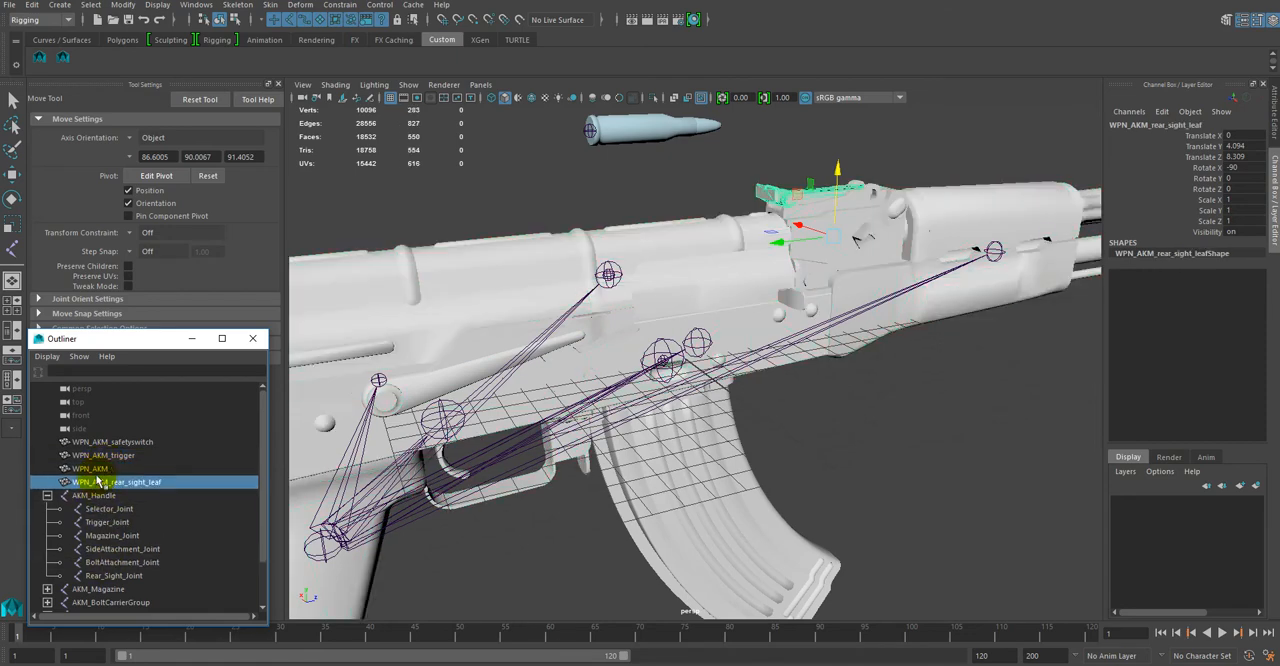
Step: Move the Rear_Sight_Joint forward and up to the rear sight's hinge, at about Translate Y 11.776 and Translate Z 24.564
left_click(113, 576)
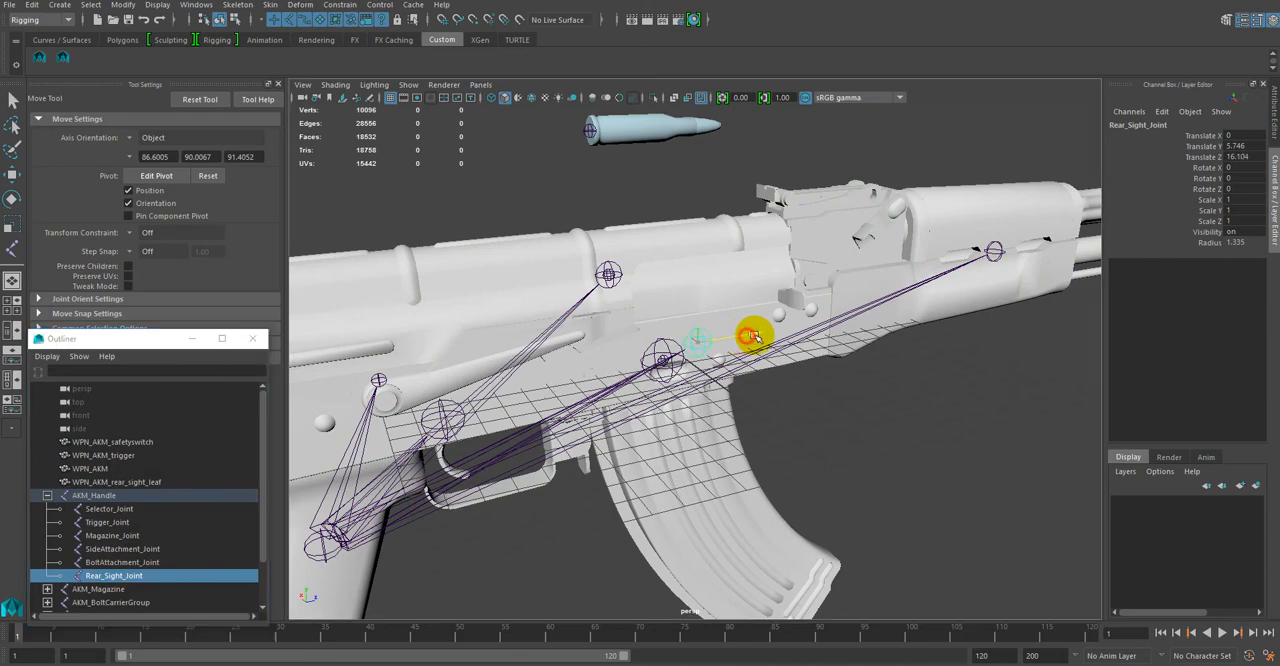
left_click_drag(752, 337, 937, 324)
left_click_drag(980, 423, 921, 411, "alt")
left_click_drag(906, 286, 909, 134)
left_click(976, 191)
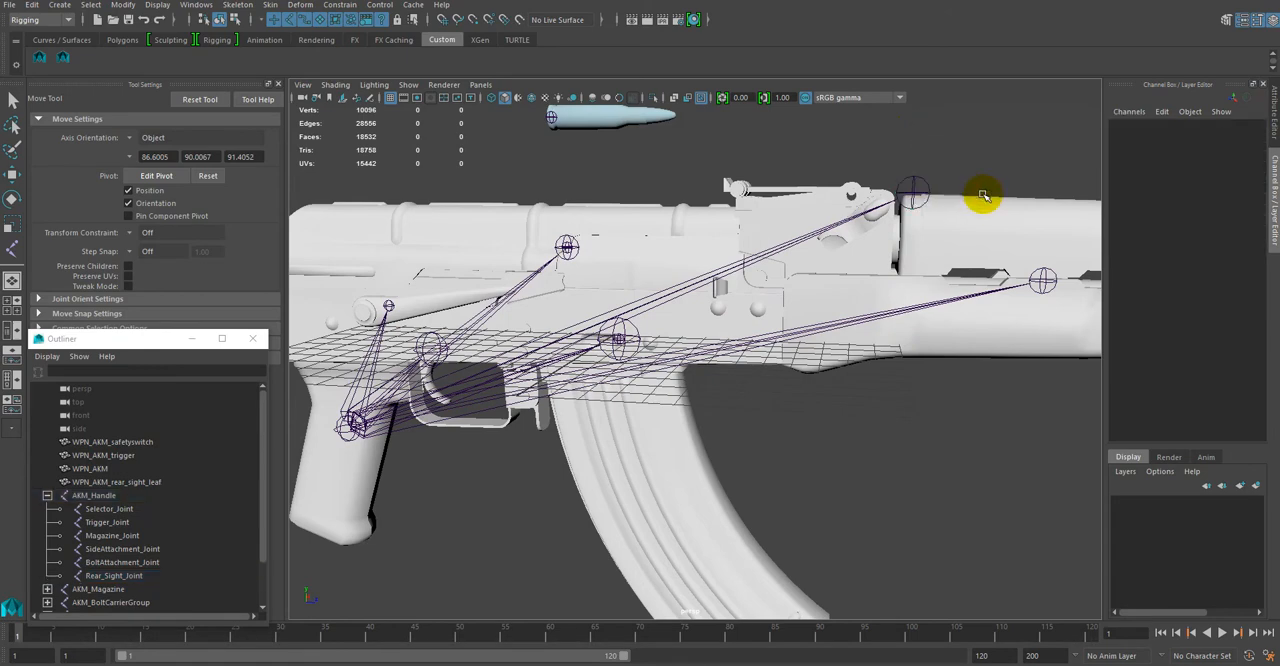
left_click(914, 180)
left_click_drag(966, 194, 914, 200)
Step: In the wireframe side view, align the Rear_Sight_Joint along the rifle with the rear sight's hinge hole, at about Translate Z 24.554
key("space")
key("space")
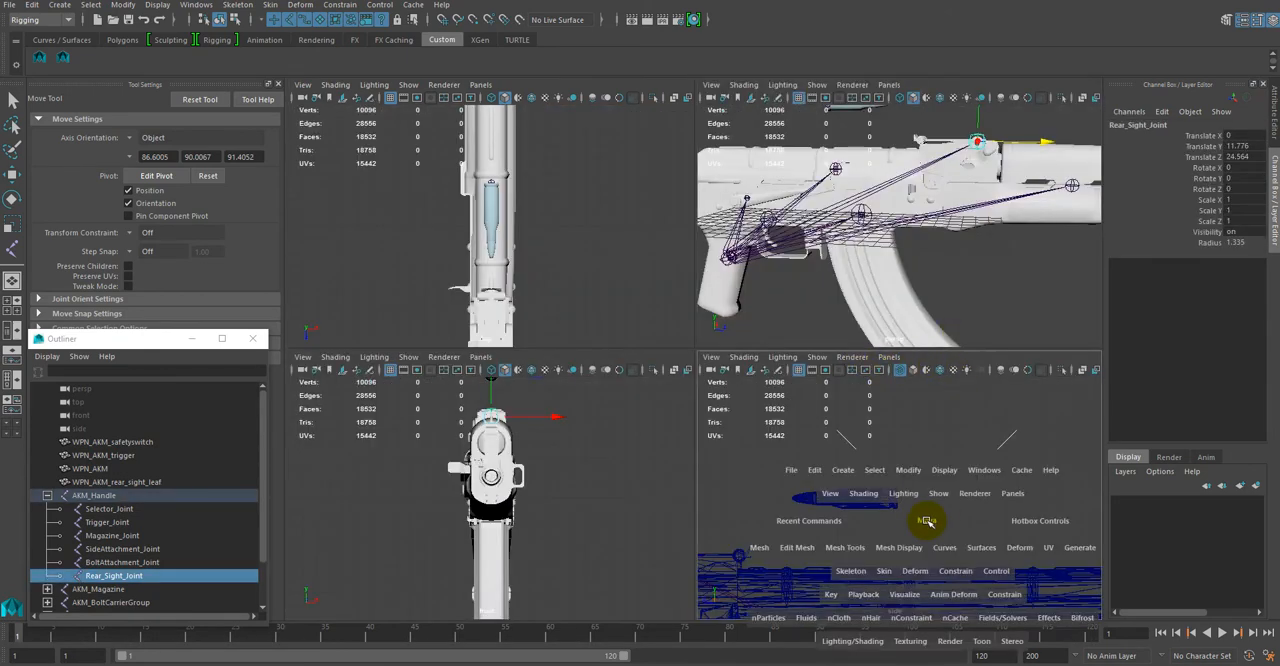
scroll(423, 500, "up", 3)
scroll(400, 470, "up", 2)
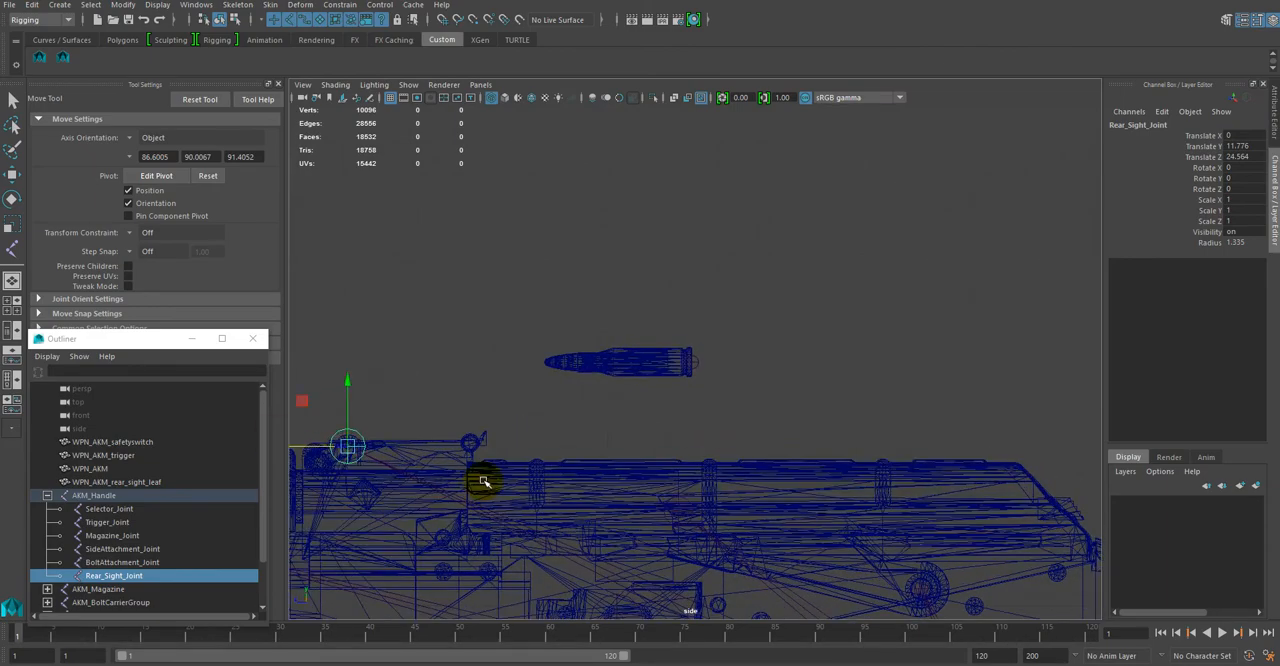
middle_click_drag(486, 480, 557, 425)
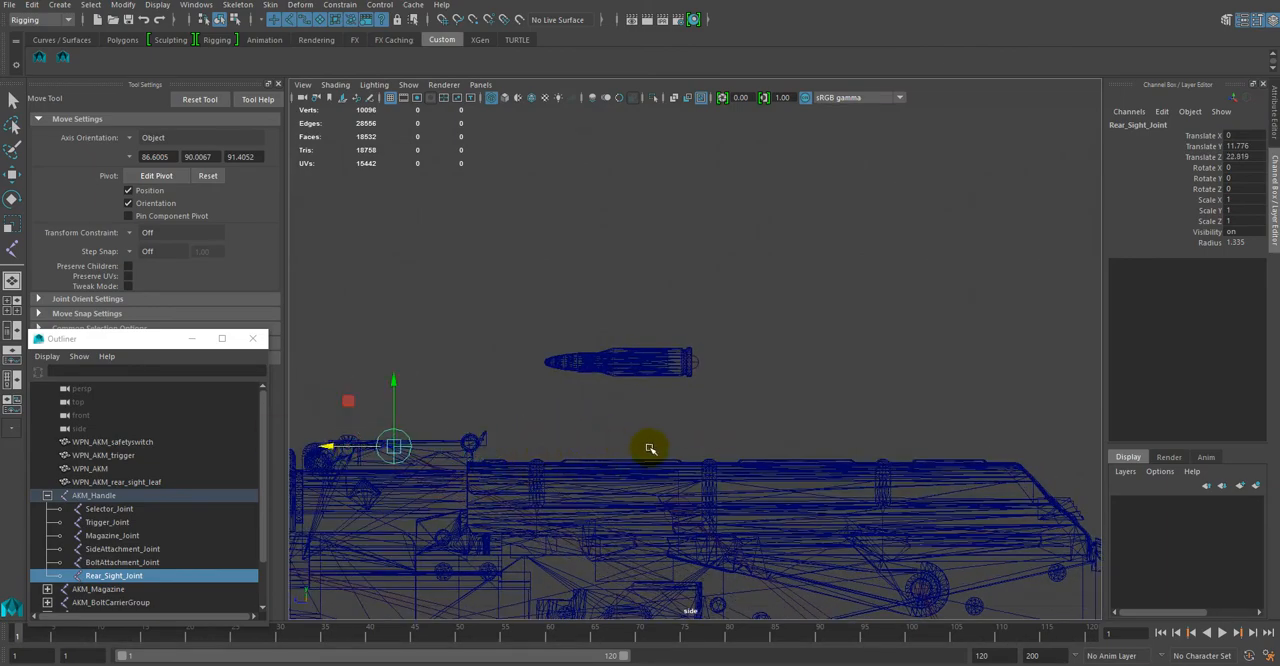
middle_click_drag(649, 447, 922, 395, "alt")
scroll(600, 466, "up", 6)
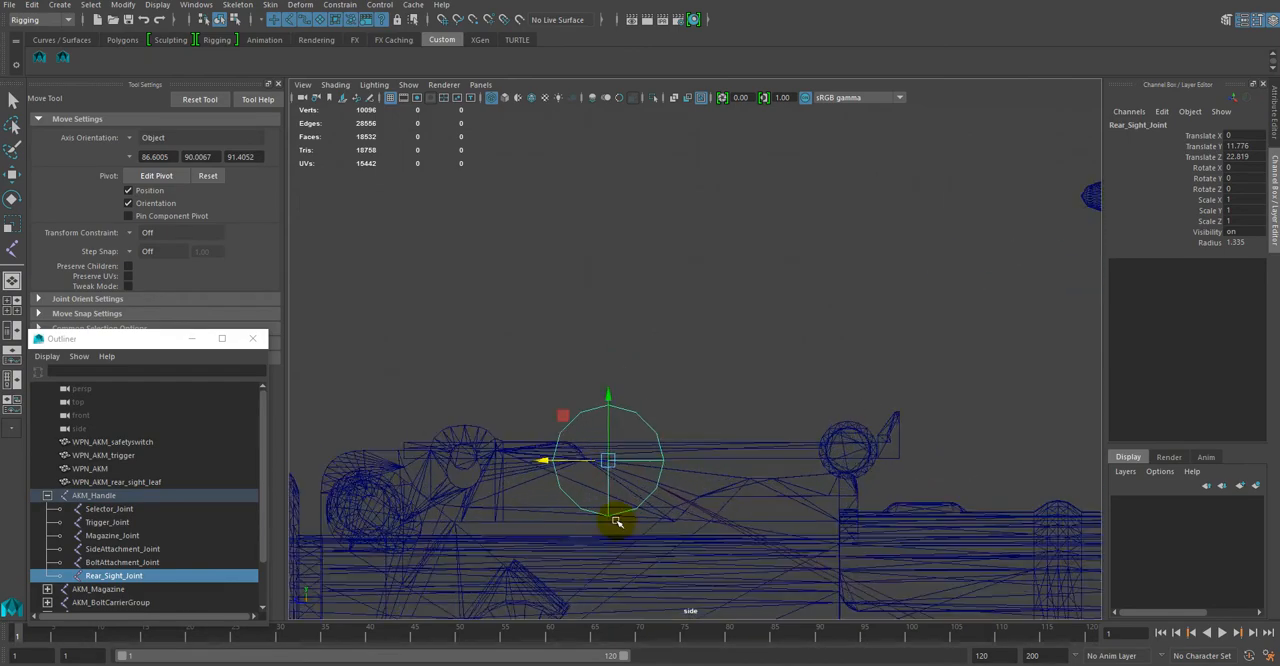
scroll(617, 521, "up", 1)
middle_click_drag(739, 372, 955, 288, "alt")
scroll(940, 324, "up", 1)
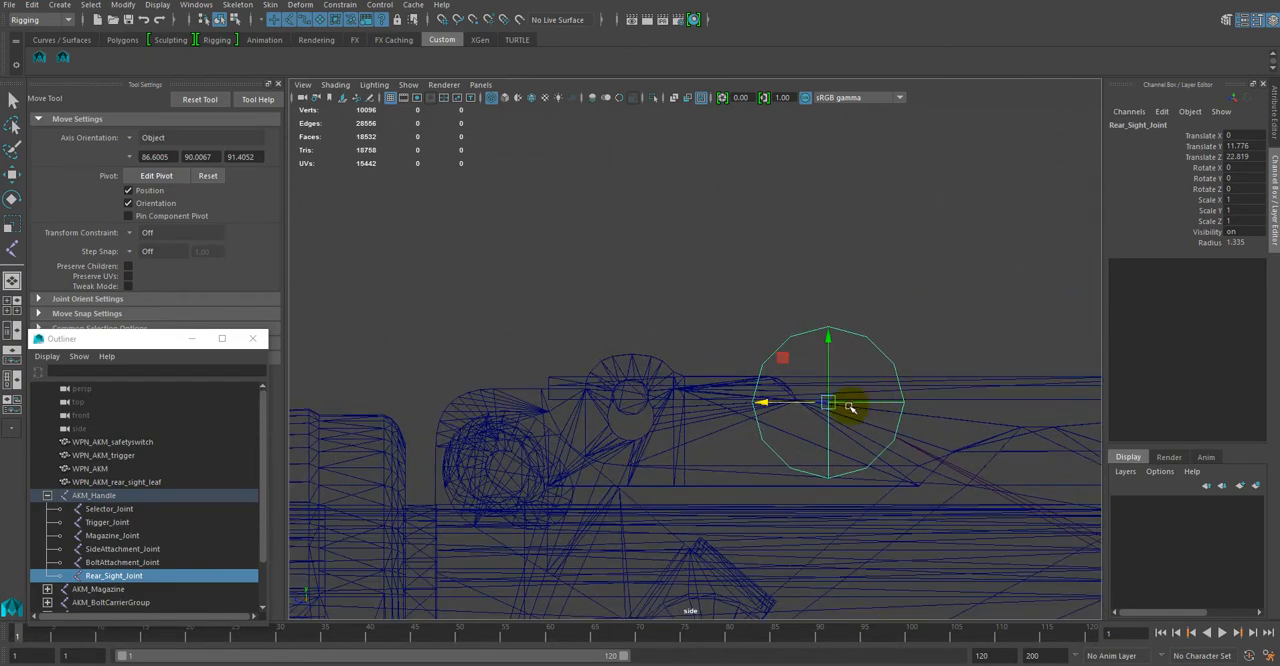
left_click_drag(766, 404, 569, 400)
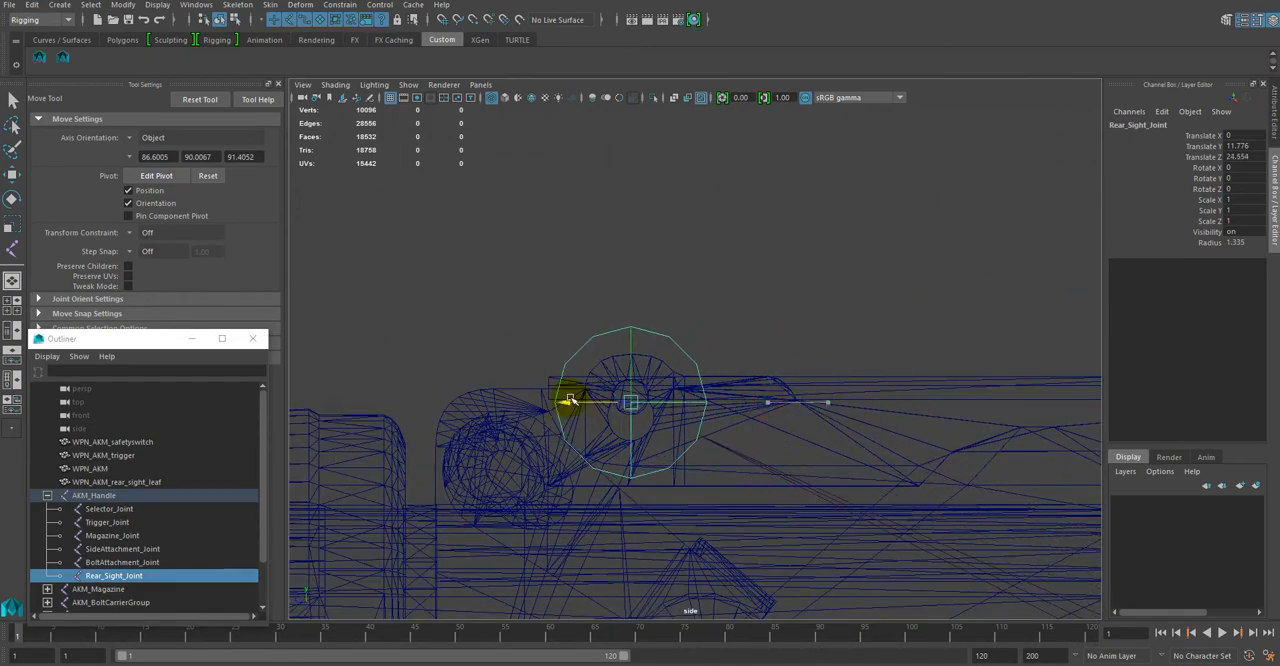
Step: Fine-tune the Rear_Sight_Joint to the centre of the hinge hole by raising it to about Translate Y 11.831
right_click_drag(758, 337, 1050, 524, "alt")
middle_click_drag(854, 511, 970, 487, "alt")
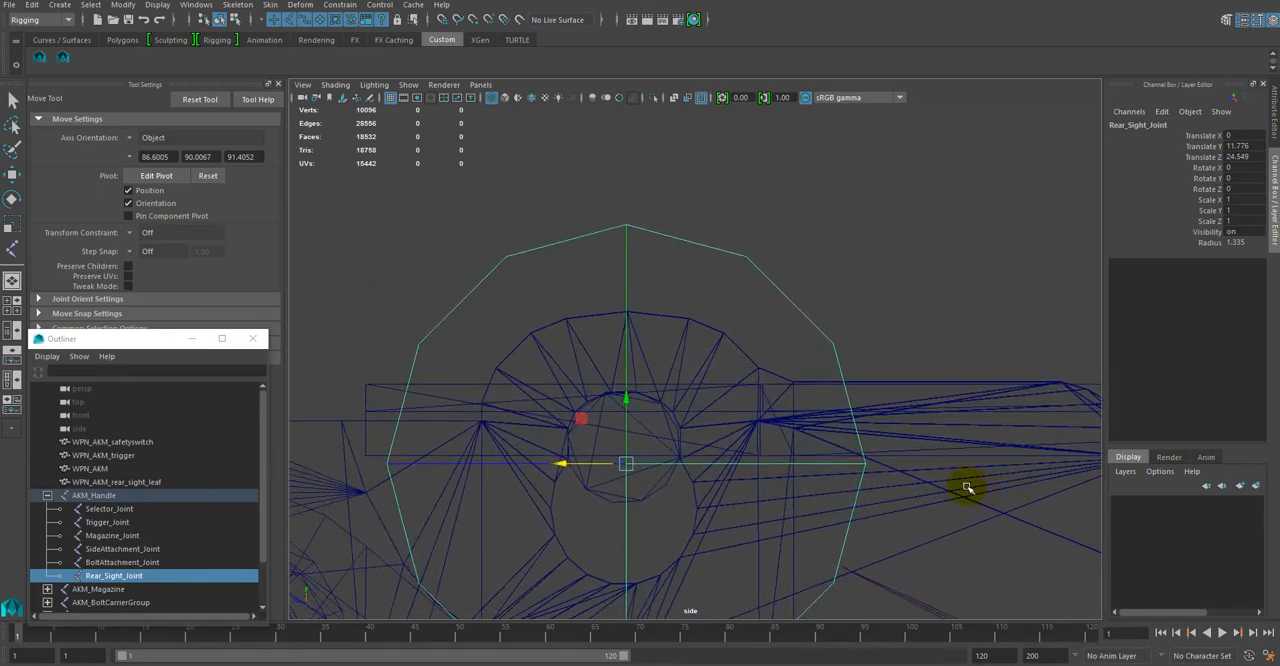
left_click_drag(628, 404, 625, 380)
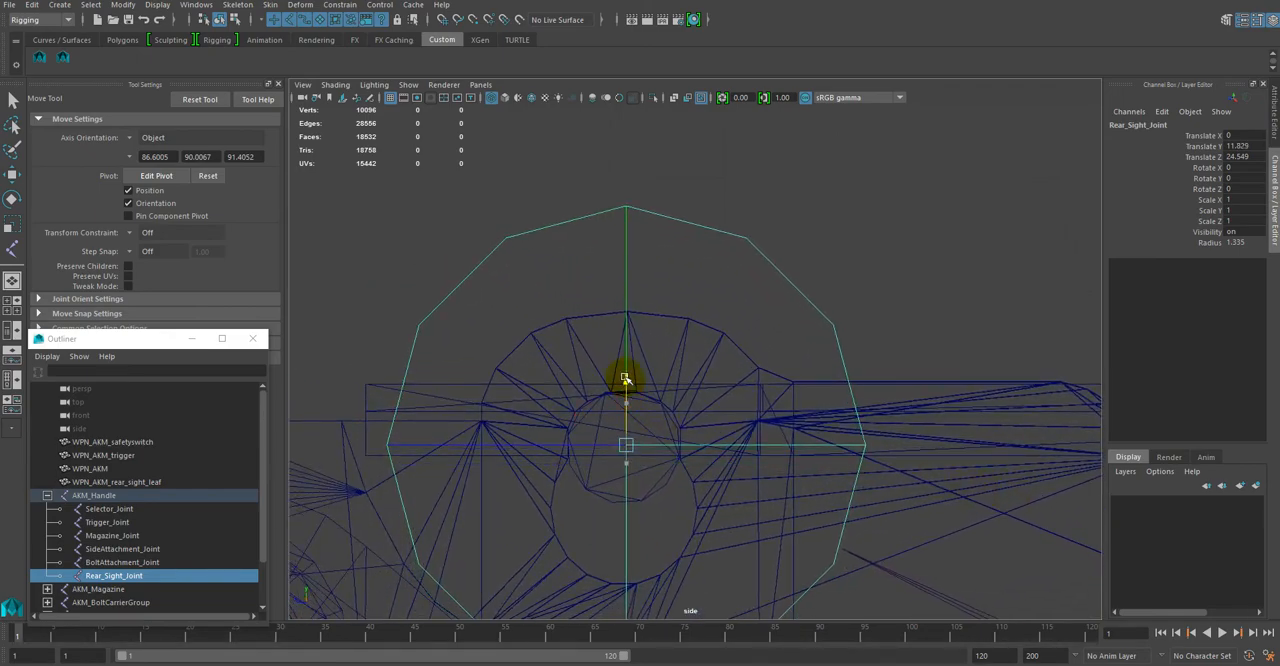
left_click_drag(563, 451, 563, 450)
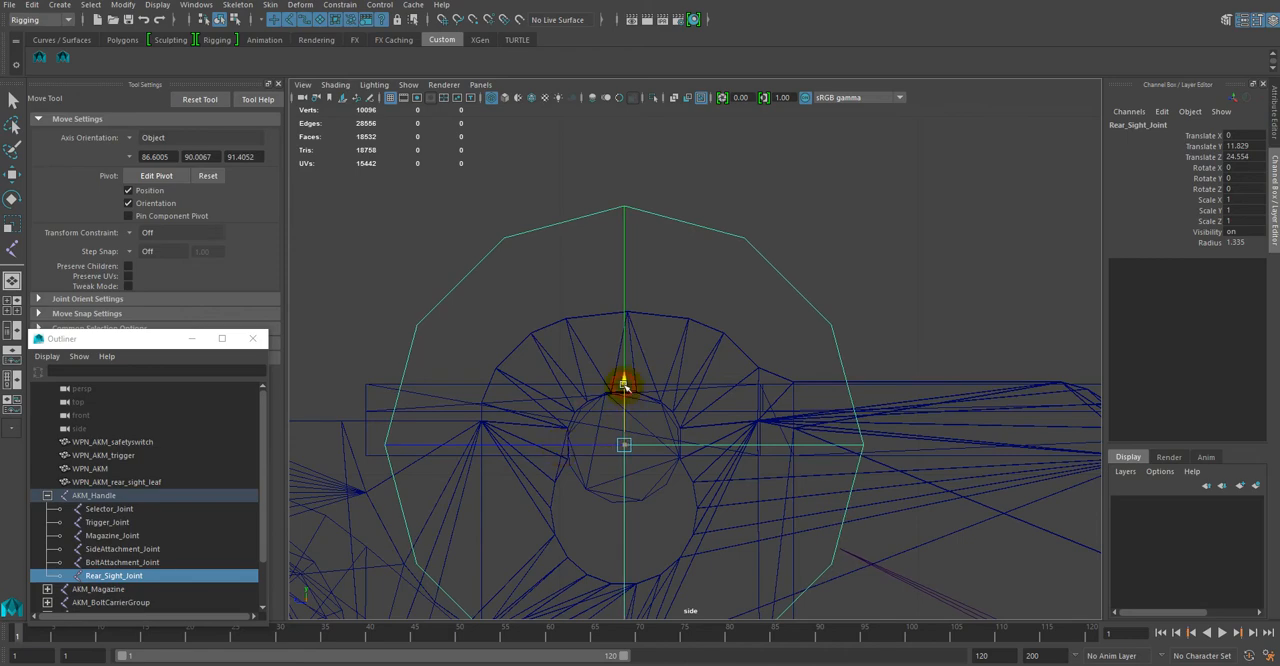
left_click_drag(622, 385, 622, 384)
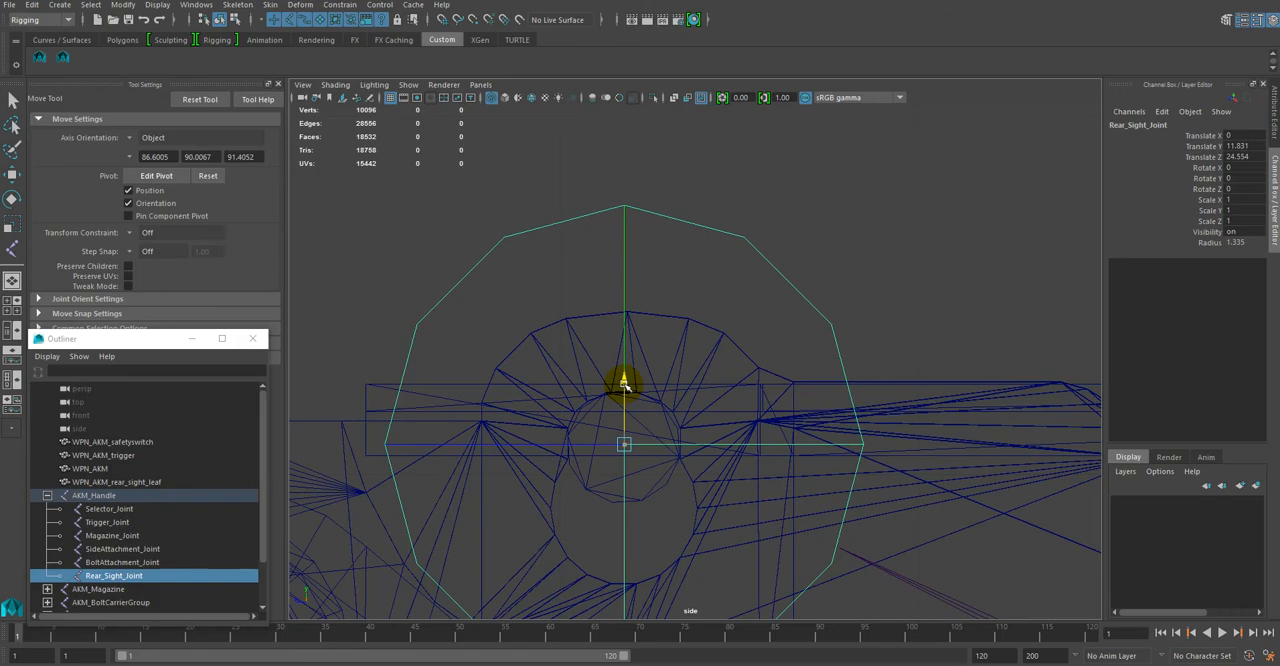
right_click_drag(905, 438, 795, 373, "alt")
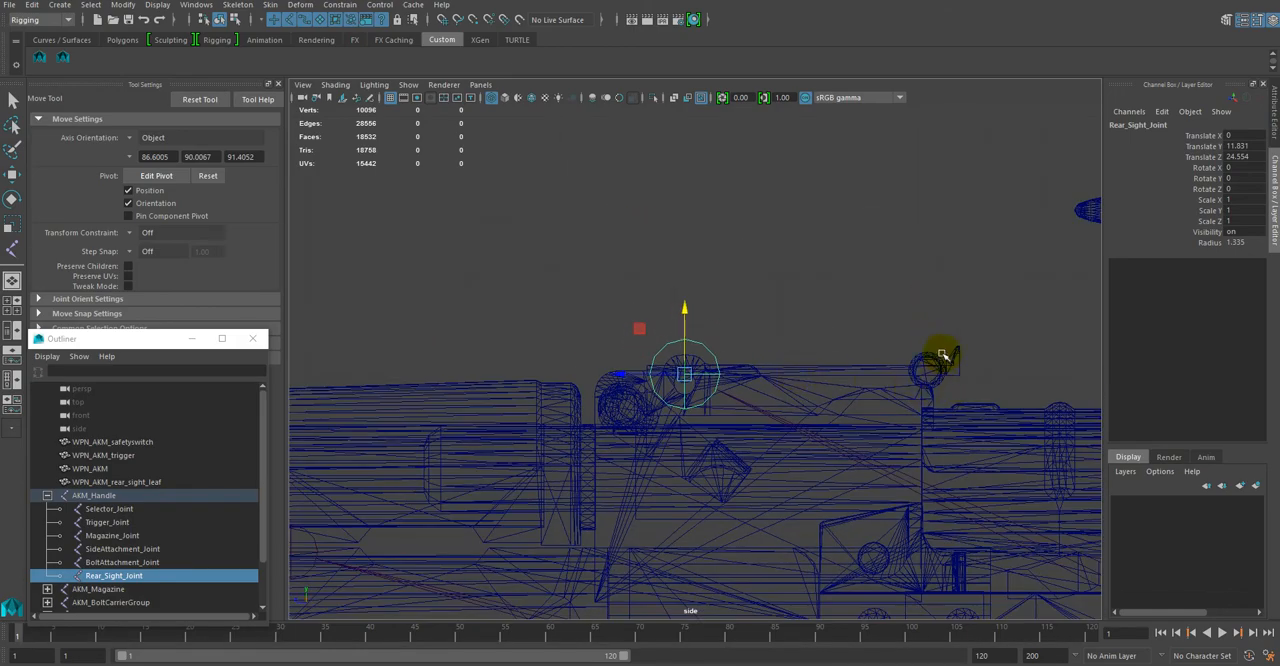
right_click_drag(785, 345, 797, 295, "alt")
left_click(797, 295)
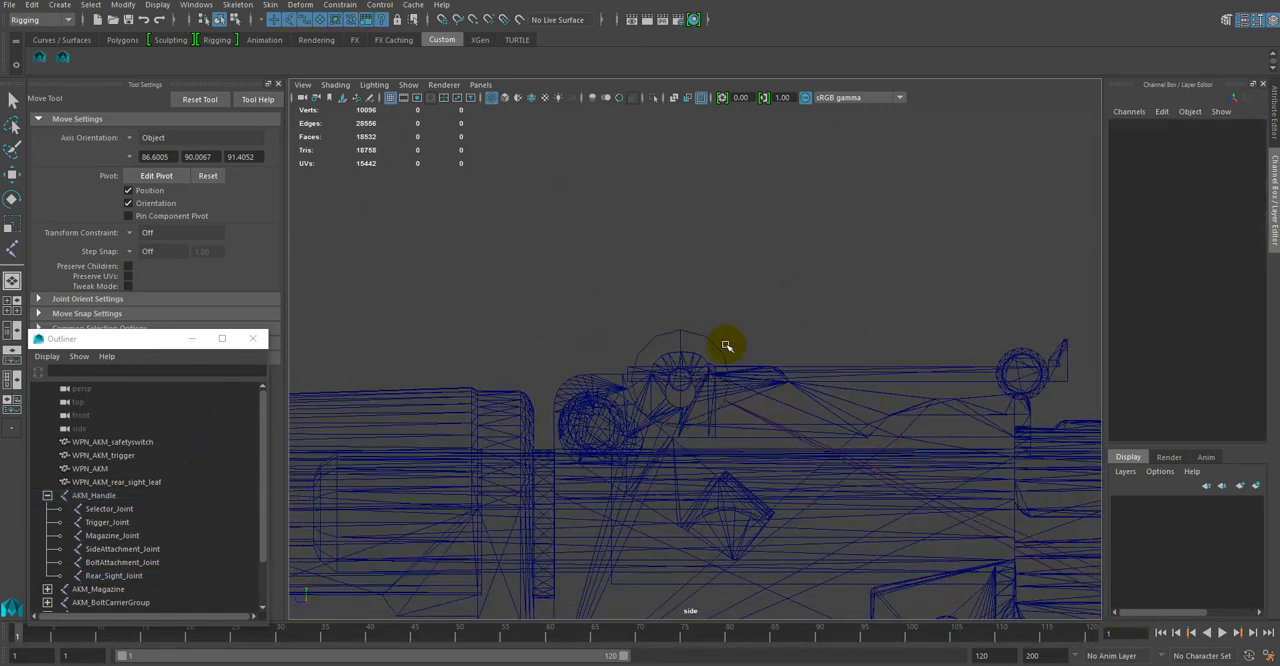
Step: Return to the perspective view and parent the WPN_AKM_rear_sight_leaf mesh under Rear_Sight_Joint
key("space")
middle_click_drag(994, 287, 879, 373, "alt")
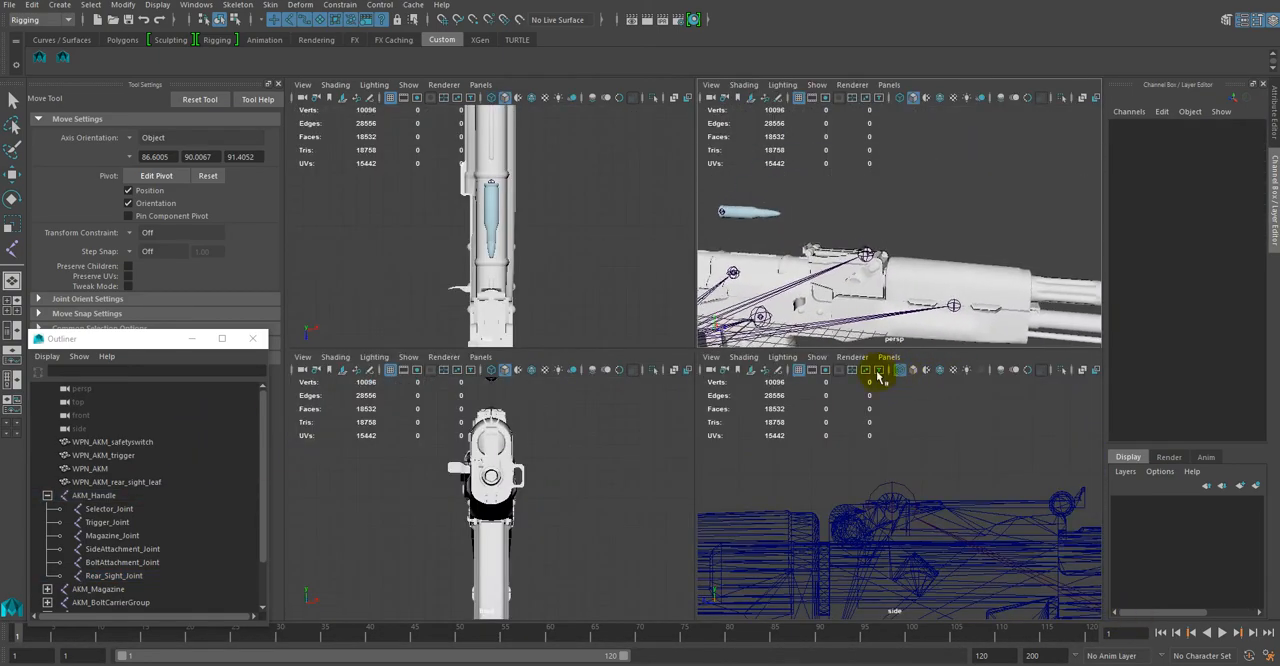
key("space")
left_click_drag(809, 277, 784, 316, "alt")
right_click_drag(783, 315, 812, 358, "alt")
middle_click_drag(141, 485, 141, 578)
left_click_drag(474, 451, 726, 270, "alt")
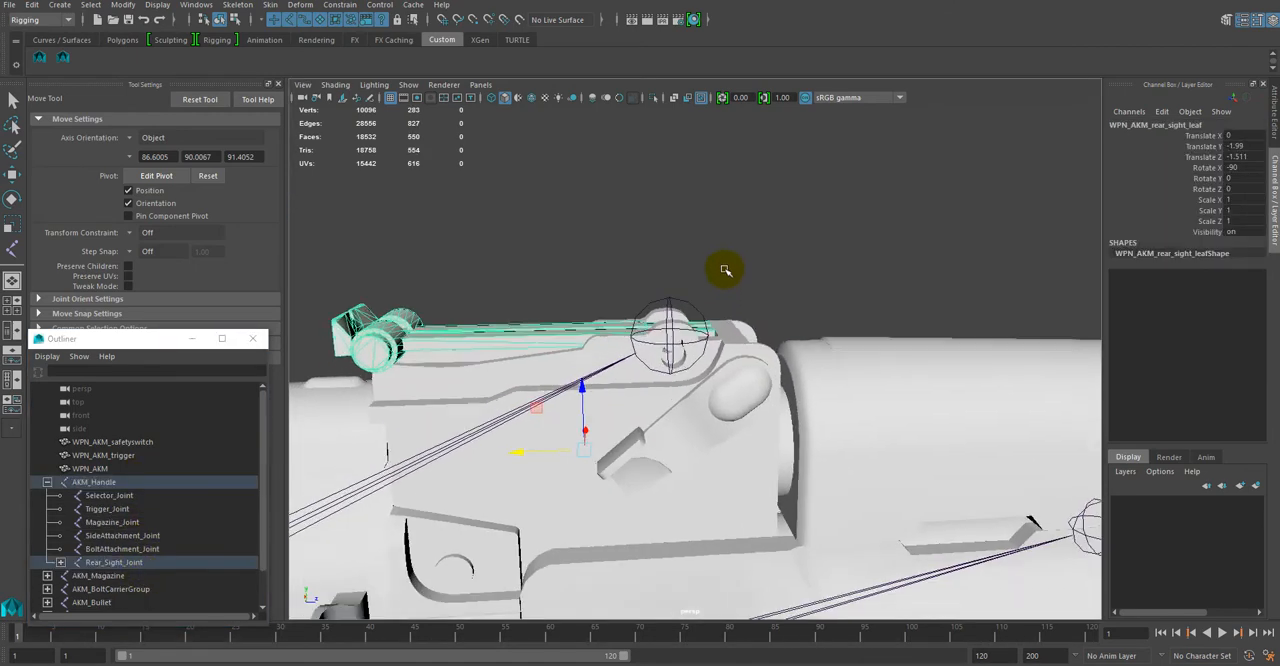
Step: Test the rear sight leaf's hinge movement by rotating the Rear_Sight_Joint slightly around its X axis
right_click_drag(726, 270, 746, 263, "alt")
left_click_drag(746, 263, 748, 266, "alt")
left_click(649, 250)
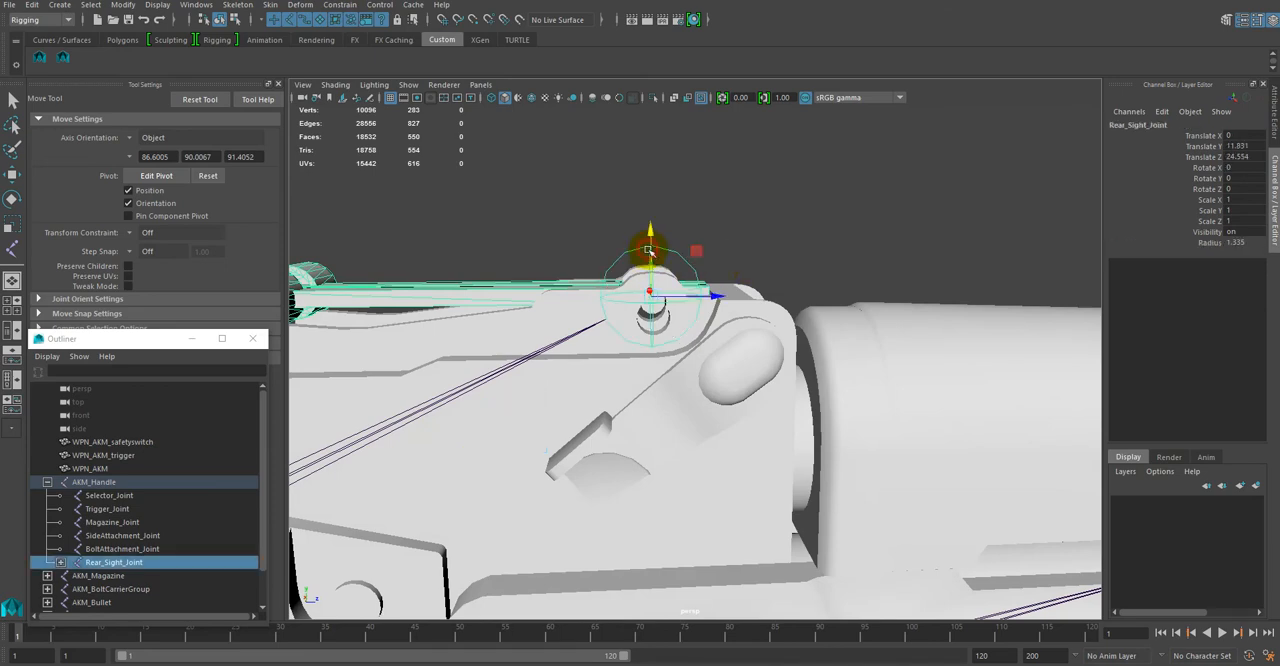
key("e")
left_click_drag(663, 246, 671, 240)
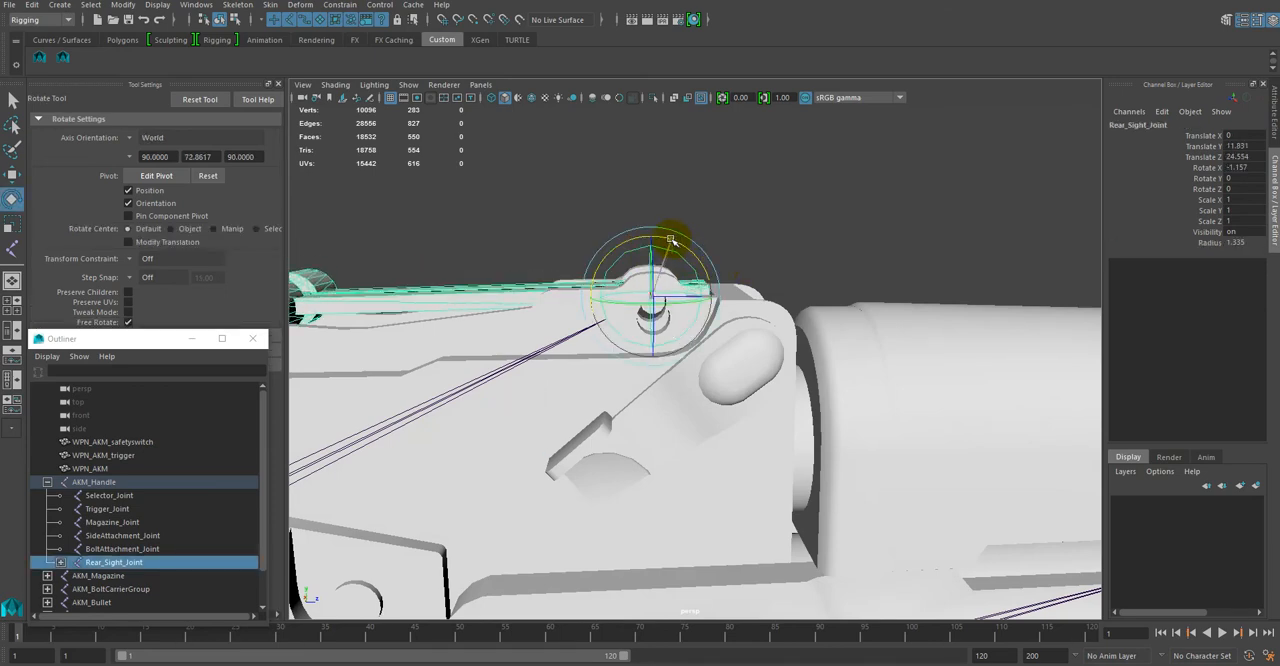
key("ctrl+z")
left_click_drag(528, 212, 599, 210, "alt")
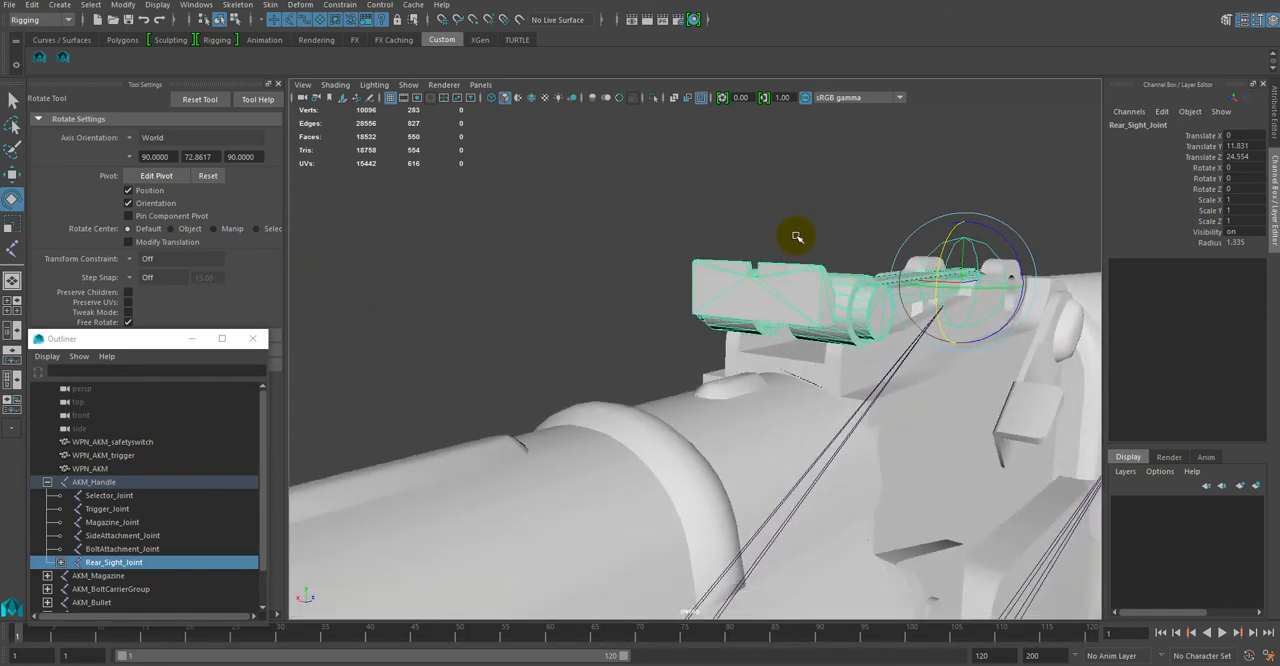
left_click_drag(938, 259, 941, 258)
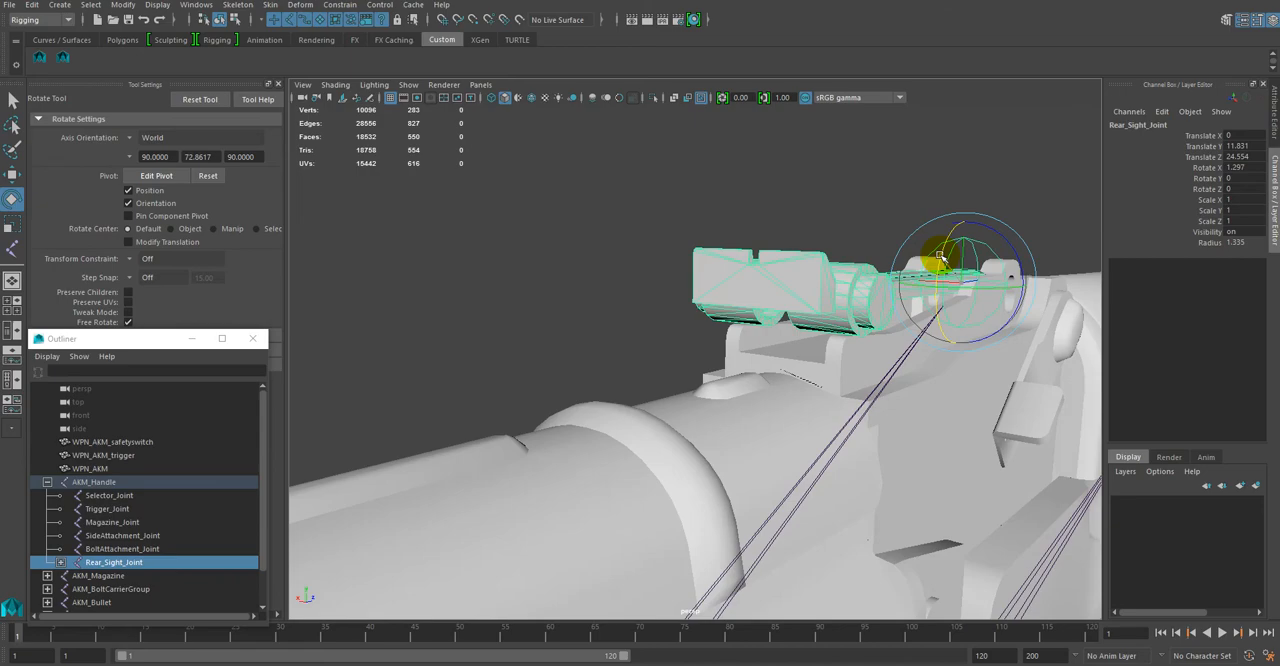
left_click_drag(803, 183, 563, 266, "alt")
left_click_drag(608, 432, 640, 347, "alt")
Step: Parent WPN_AKM under AKM_Handle, WPN_AKM_trigger under Trigger_Joint and WPN_AKM_safetyswitch under Selector_Joint
left_click(597, 276)
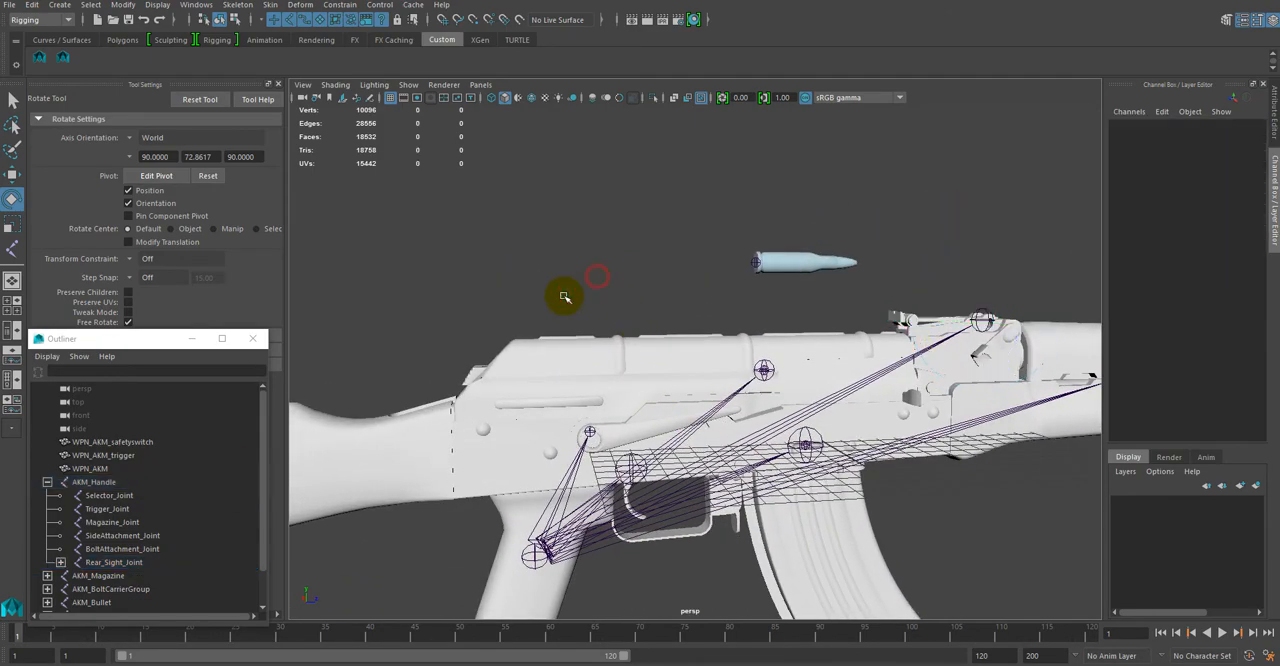
left_click(90, 469)
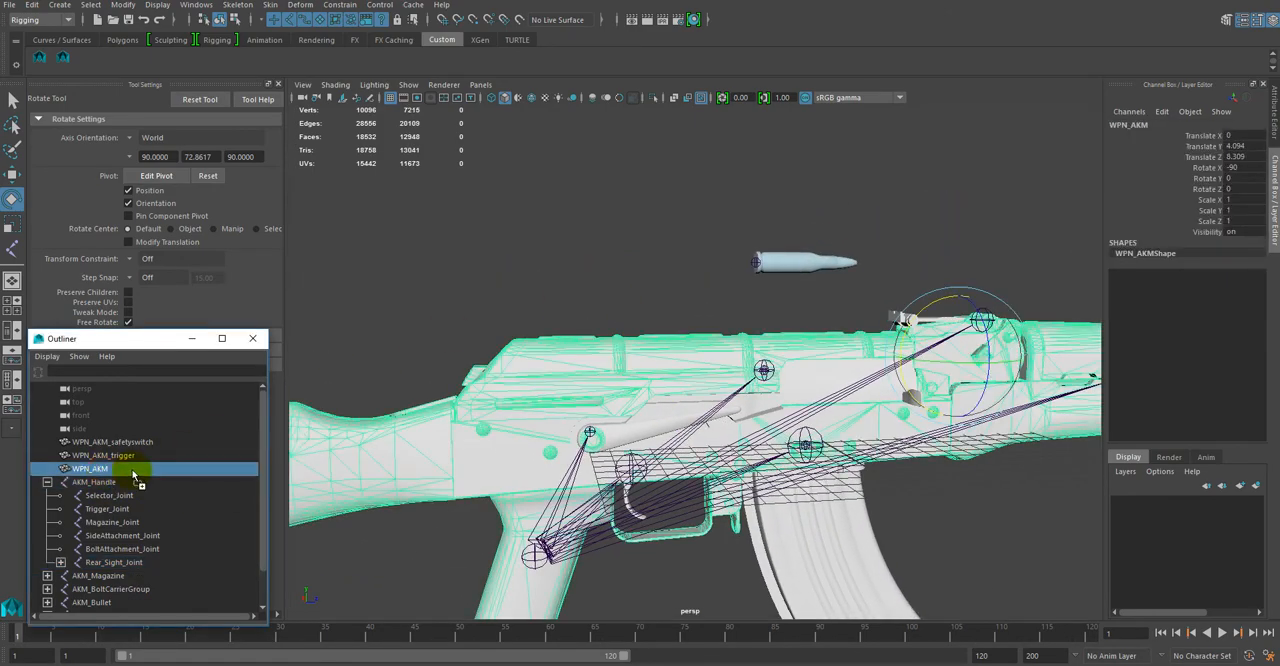
mouse_move(133, 475)
left_mouse_down()
mouse_move(135, 535)
mouse_move(108, 484)
mouse_move(122, 458)
mouse_move(133, 498)
left_mouse_up()
left_click_drag(125, 443, 145, 470)
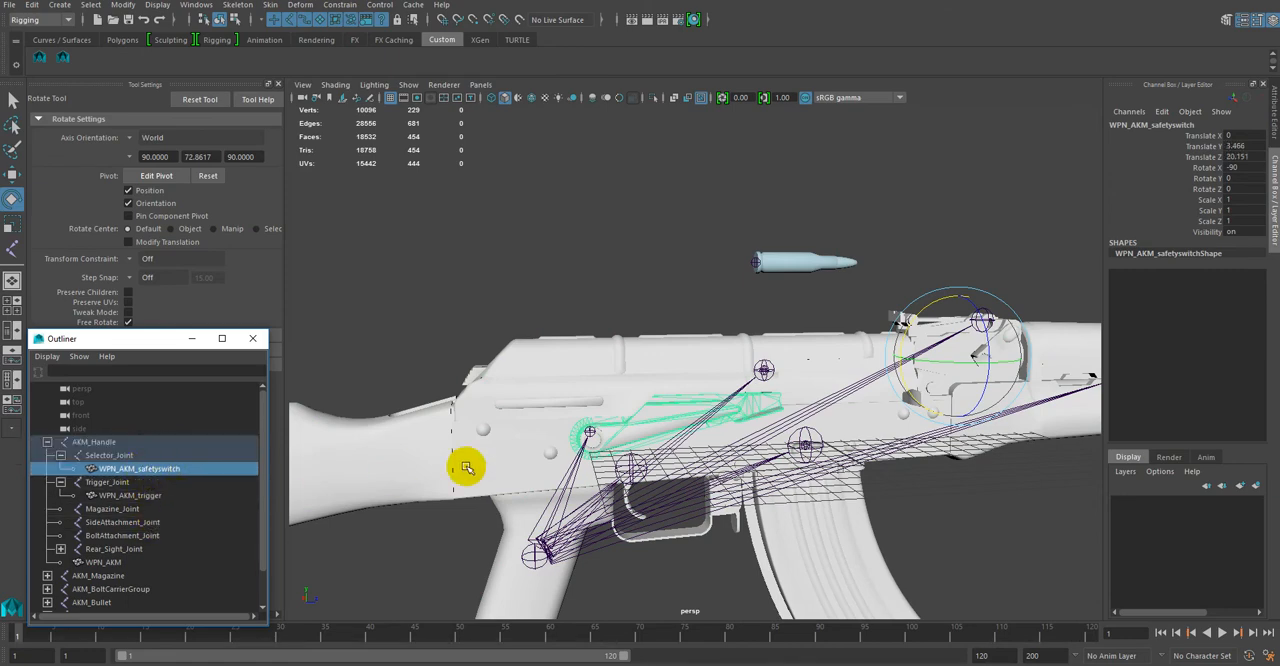
Step: Test the safety switch and trigger movement by rotating Selector_Joint and Trigger_Joint, undoing each test rotation
left_click(118, 455)
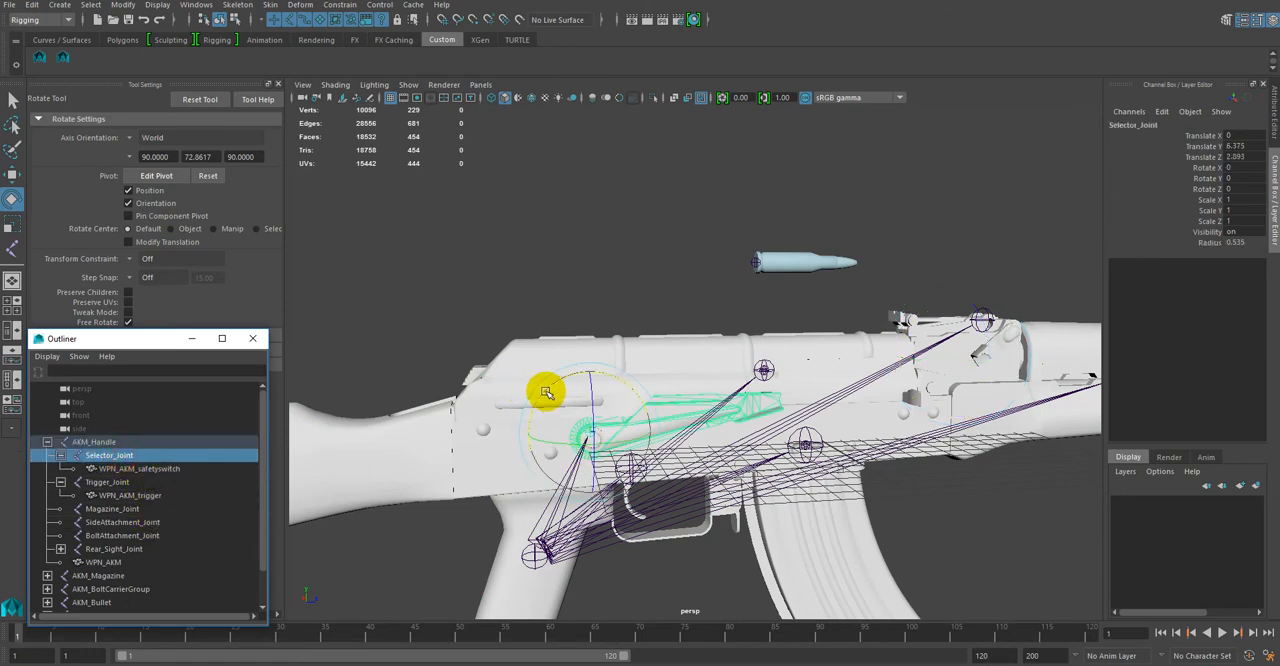
left_click_drag(543, 391, 707, 453, "alt")
key("ctrl+z")
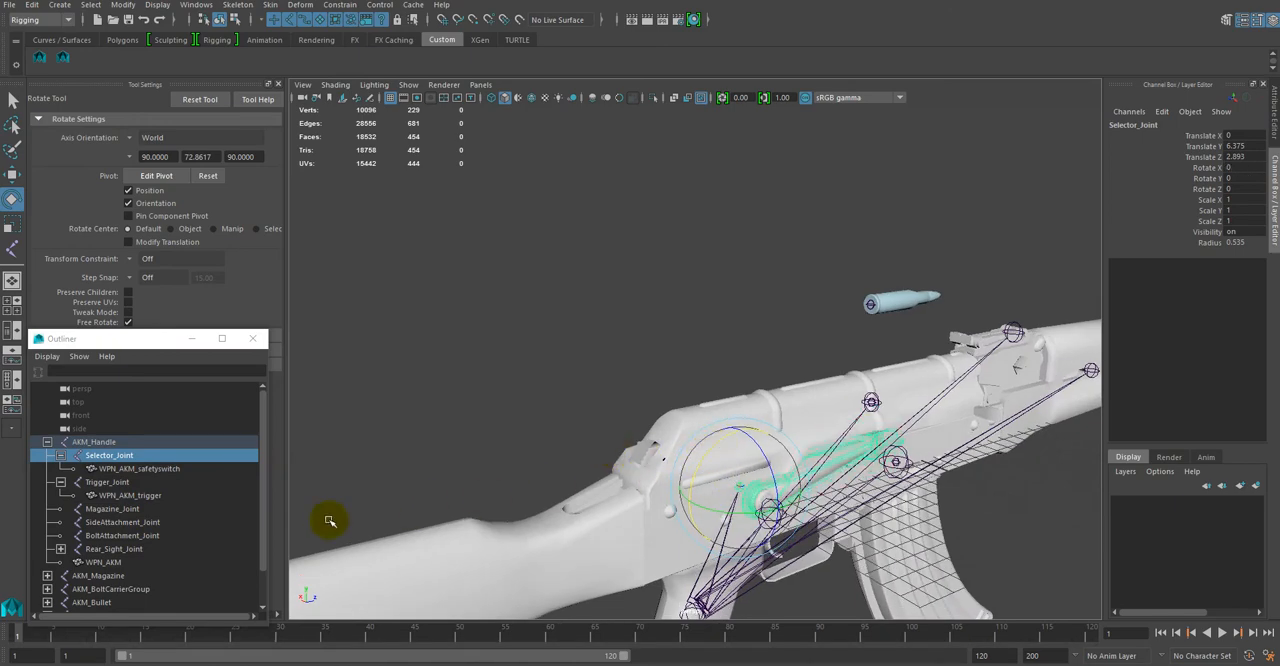
left_click(112, 482)
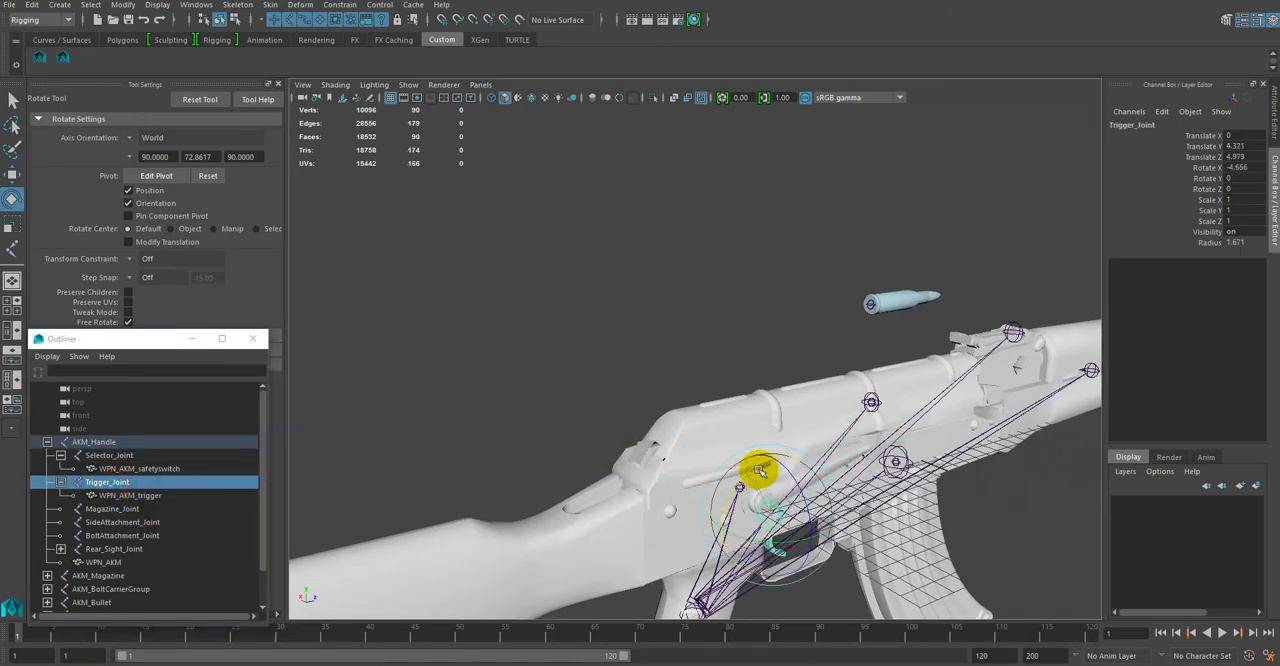
left_click_drag(708, 362, 645, 353, "alt")
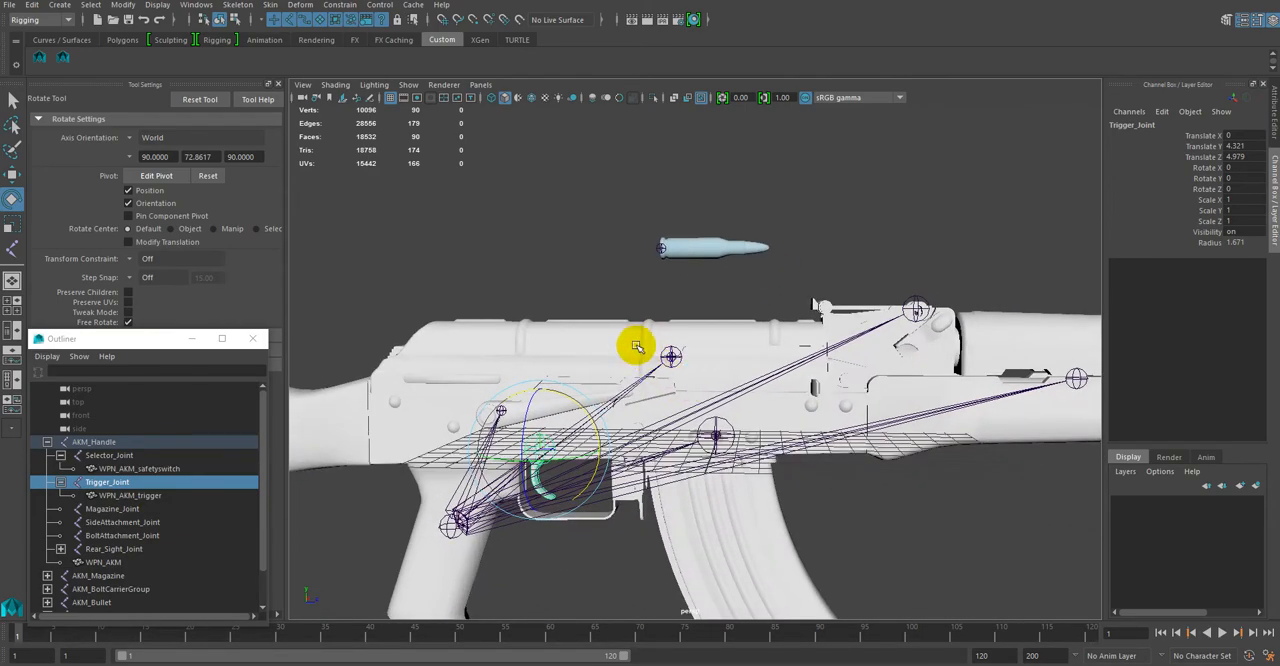
right_click_drag(597, 286, 556, 286, "alt")
left_click_drag(556, 286, 540, 261, "alt")
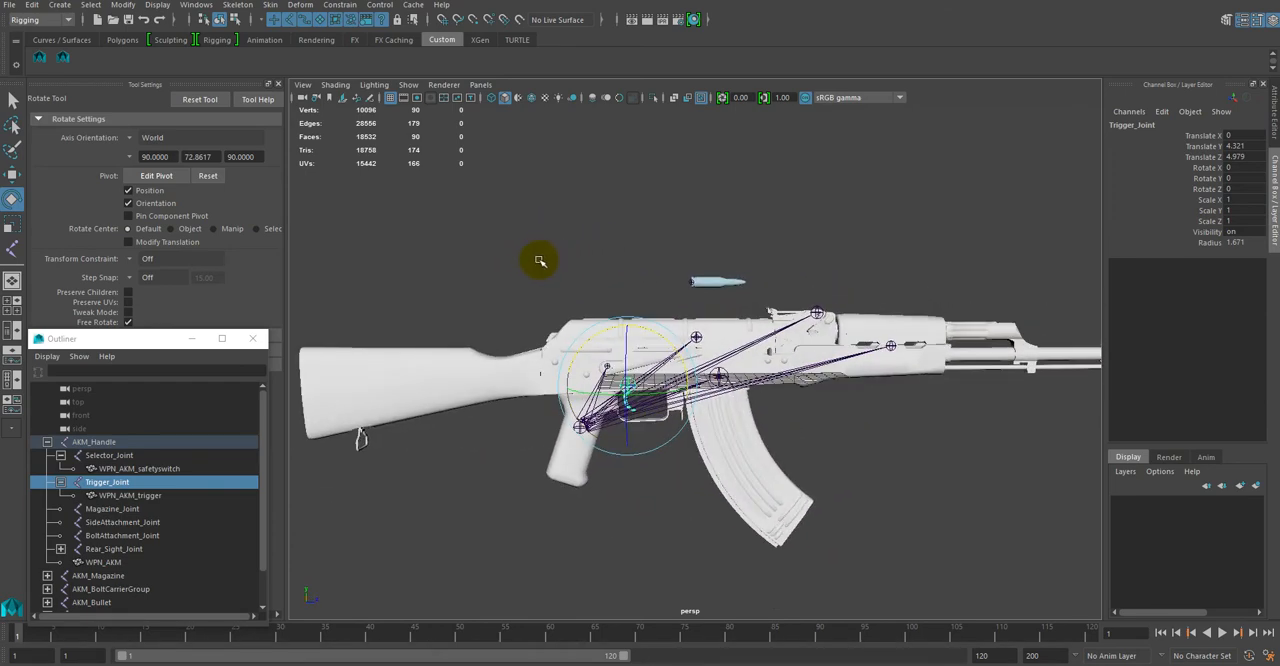
Step: Review the AKM_Handle hierarchy and check the AKM_Magazine, AKM_BoltCarrierGroup, AKM_Bullet and AKM_Shell root joints
left_click(400, 564)
left_click(47, 441)
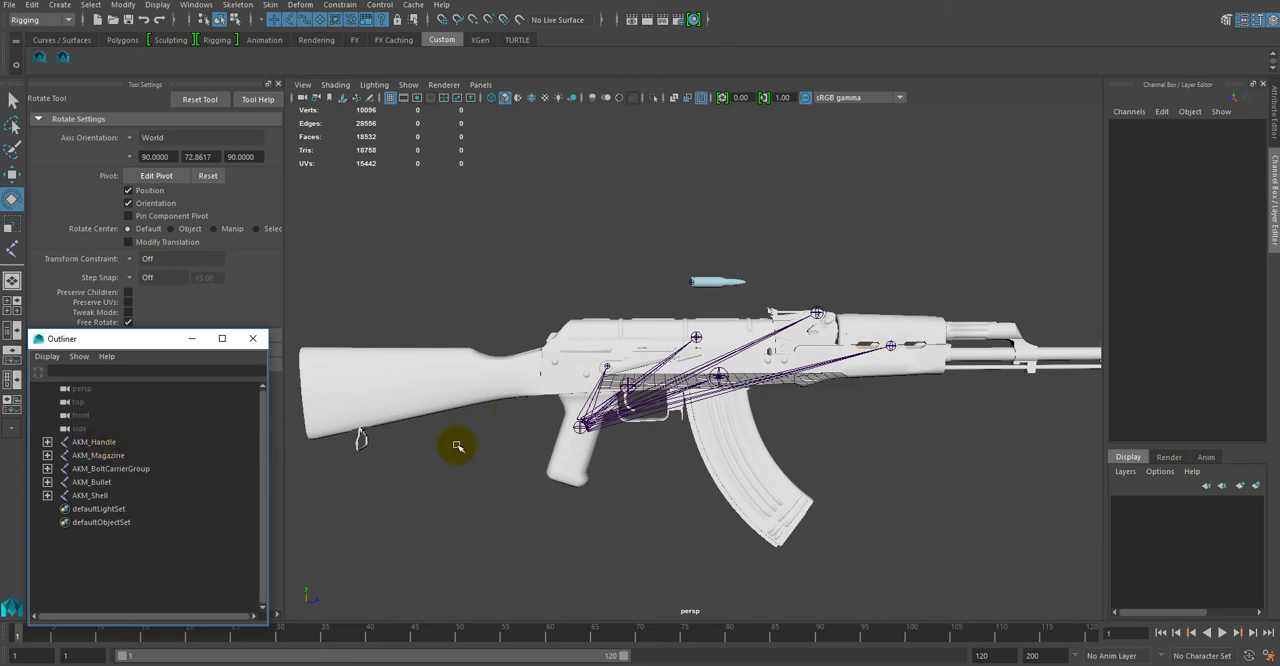
left_click(94, 442)
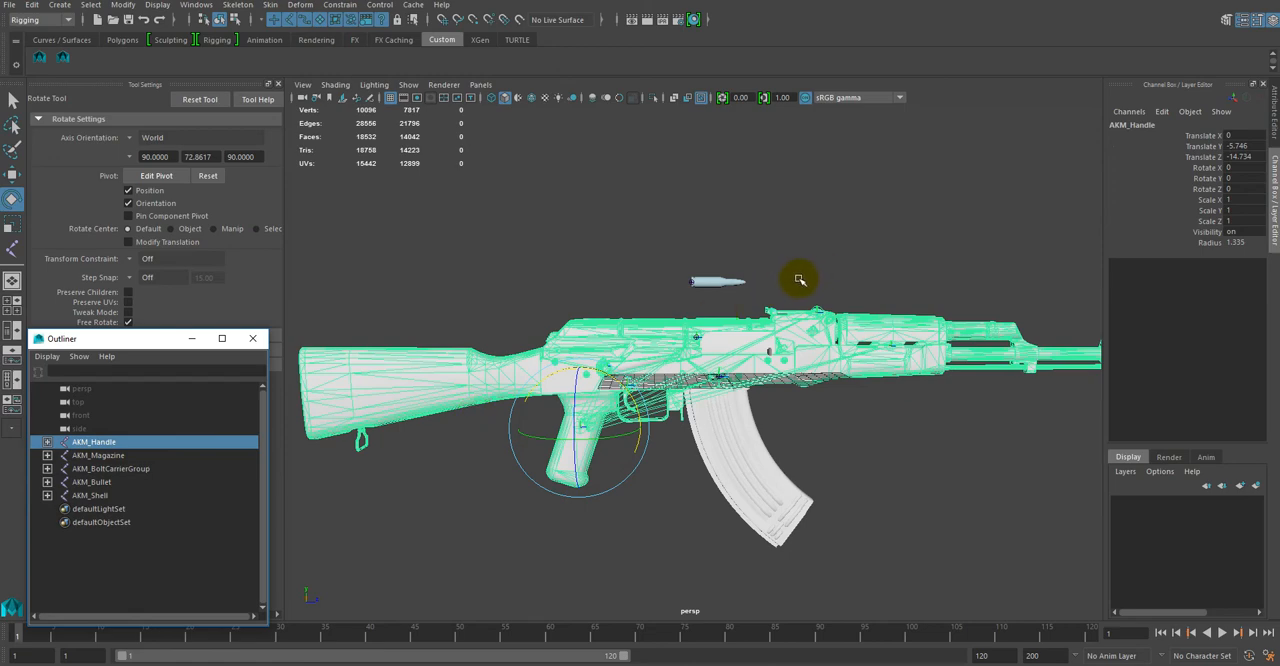
left_click(47, 443)
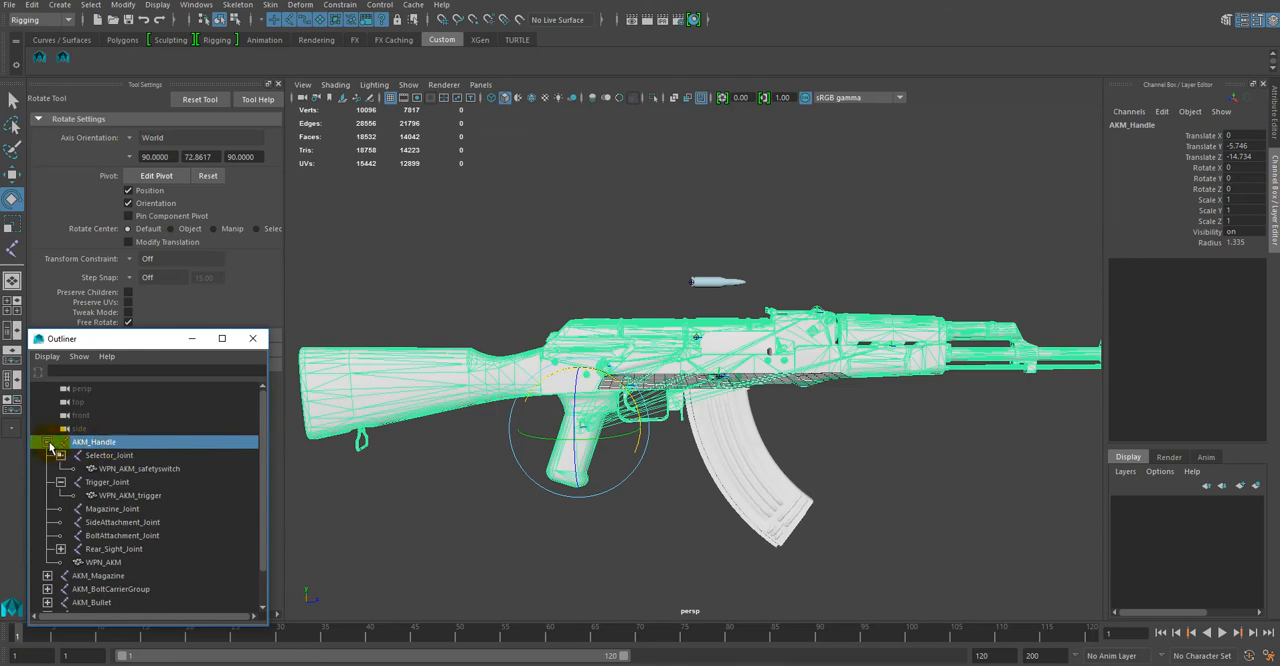
left_click(128, 495)
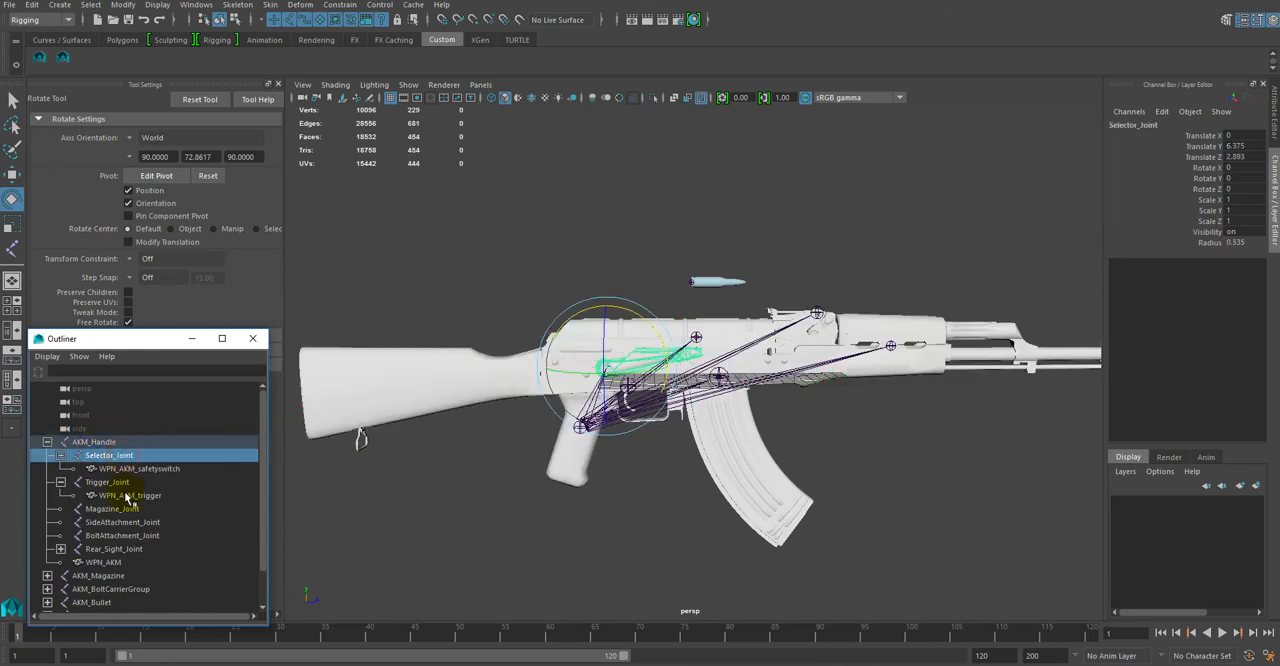
left_click(114, 549)
left_click(60, 549)
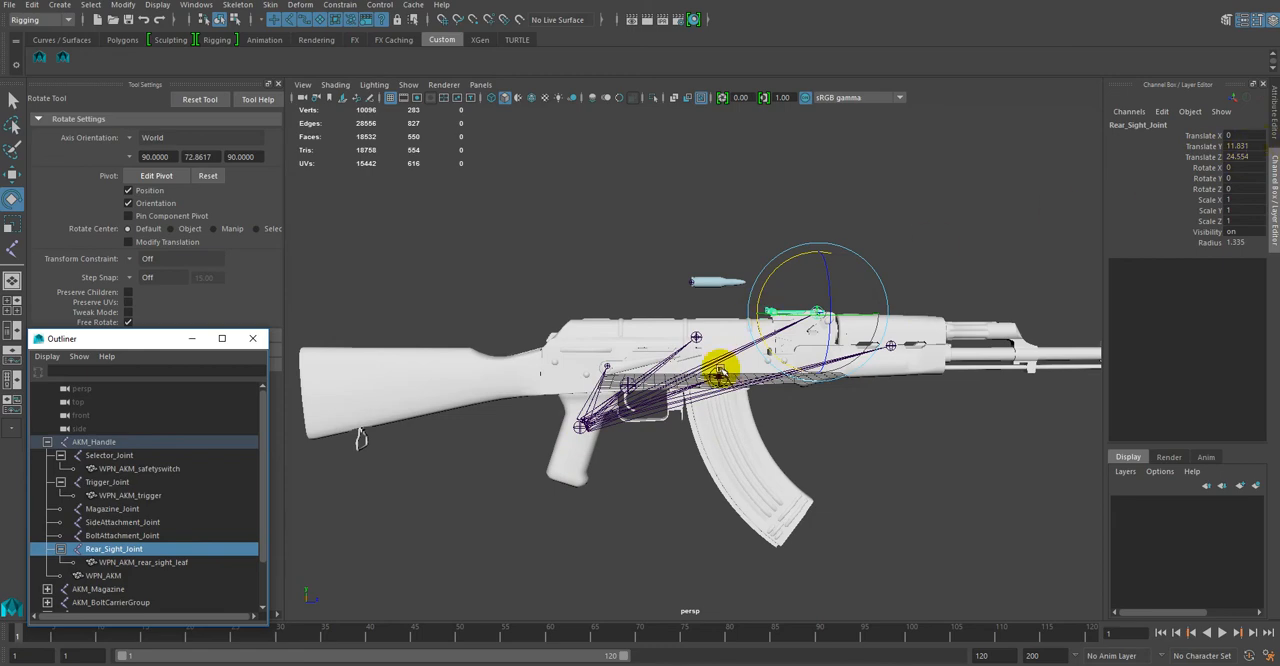
left_click(94, 444)
left_click(46, 442)
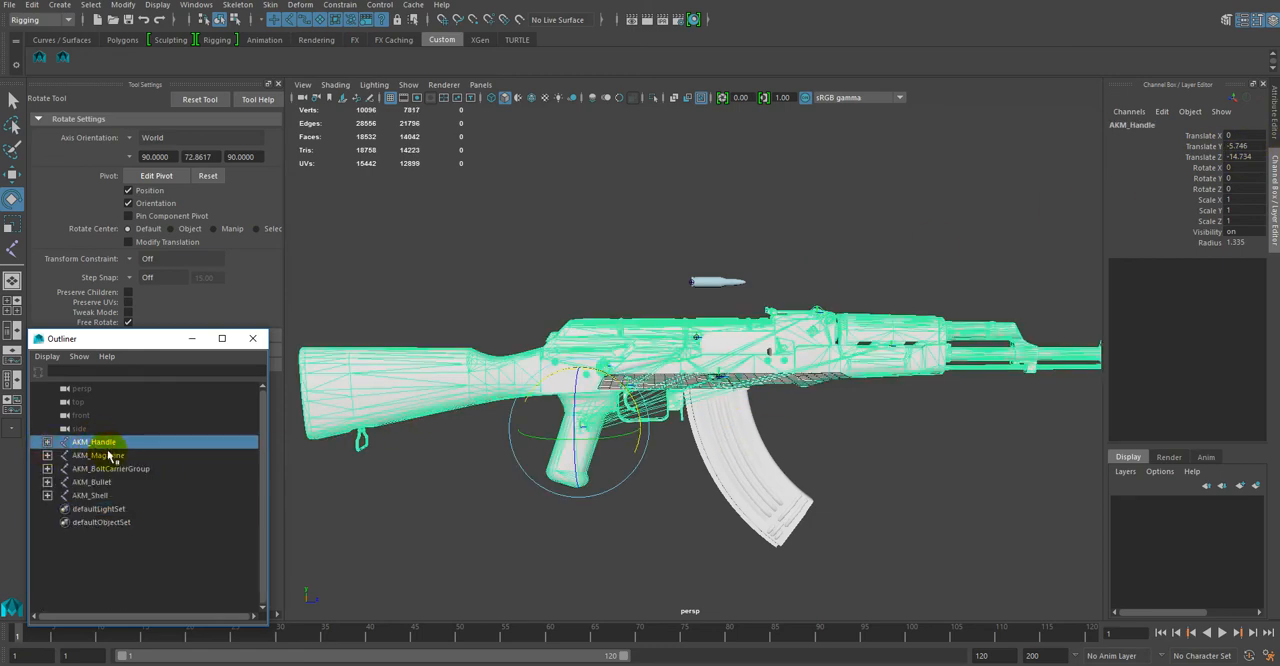
left_click(108, 455)
left_click(112, 469)
left_click(97, 484)
left_click(96, 496)
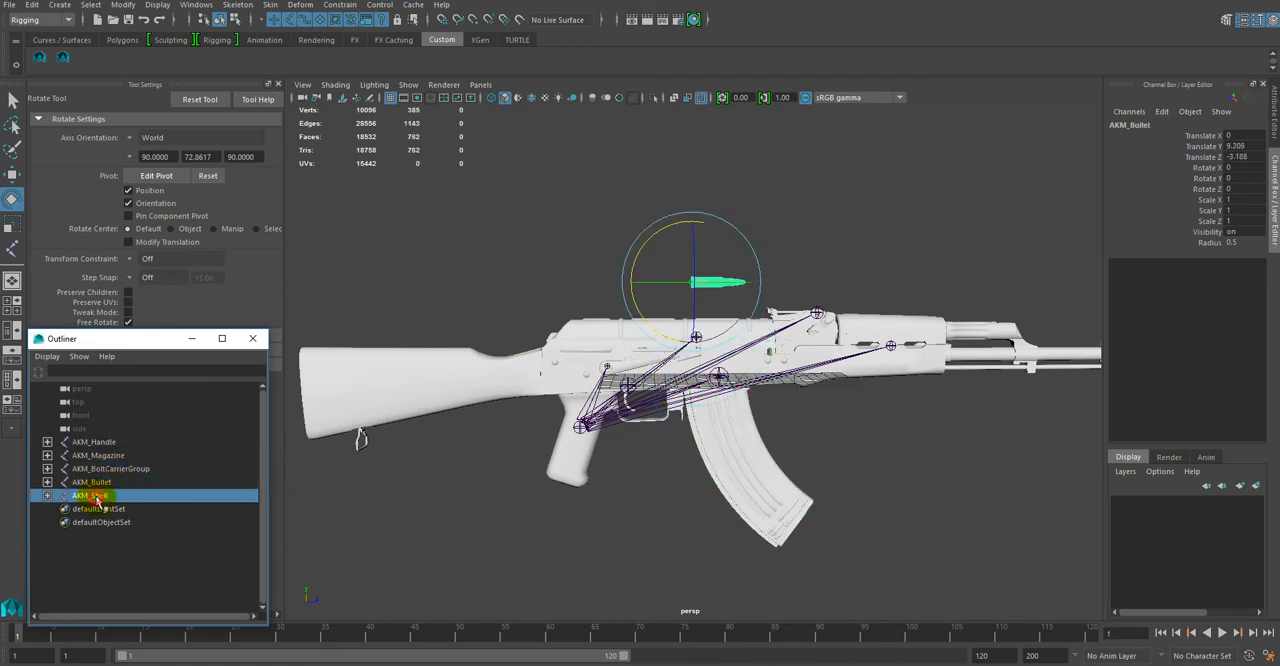
Step: Save the scene as AKM.ma in the desktop's TutorialFiles\AKM folder, overwriting the existing file
left_click(94, 442)
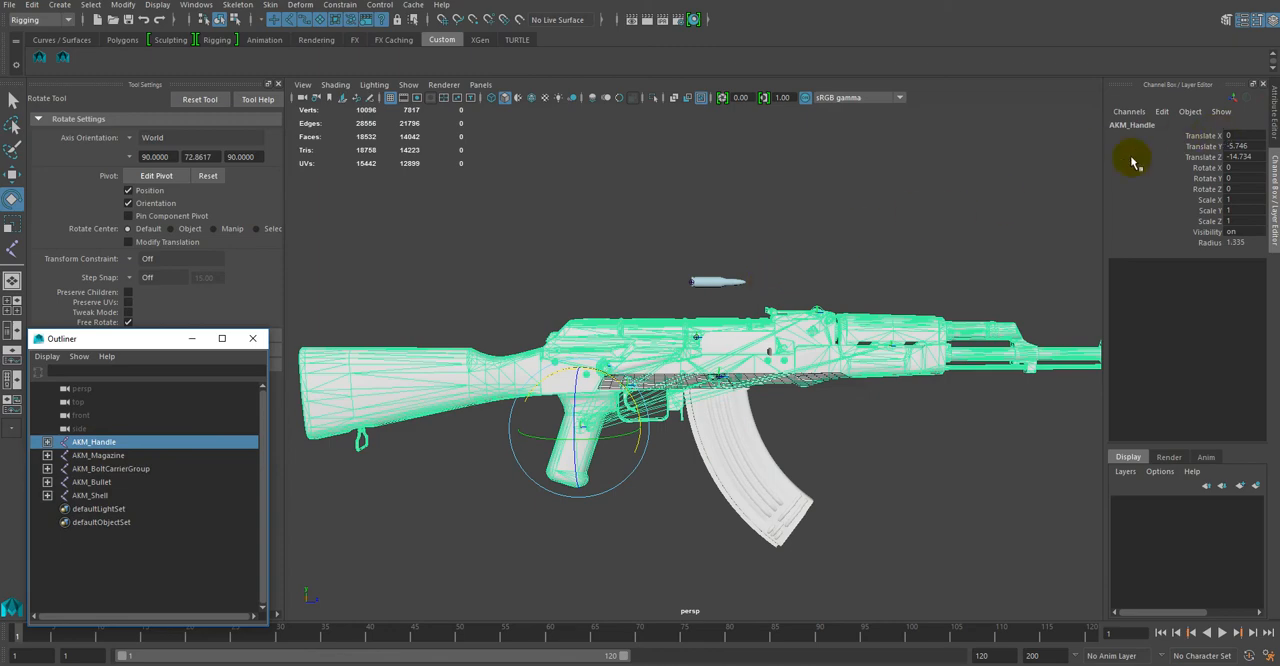
left_click(9, 5)
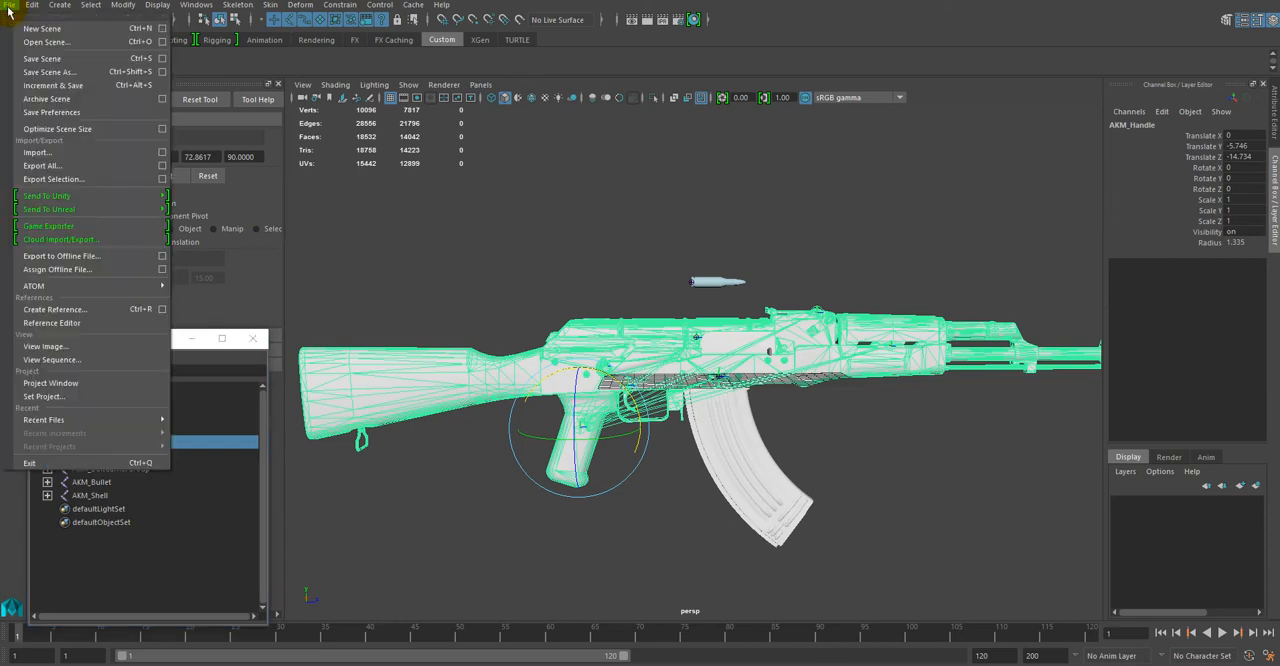
left_click(65, 74)
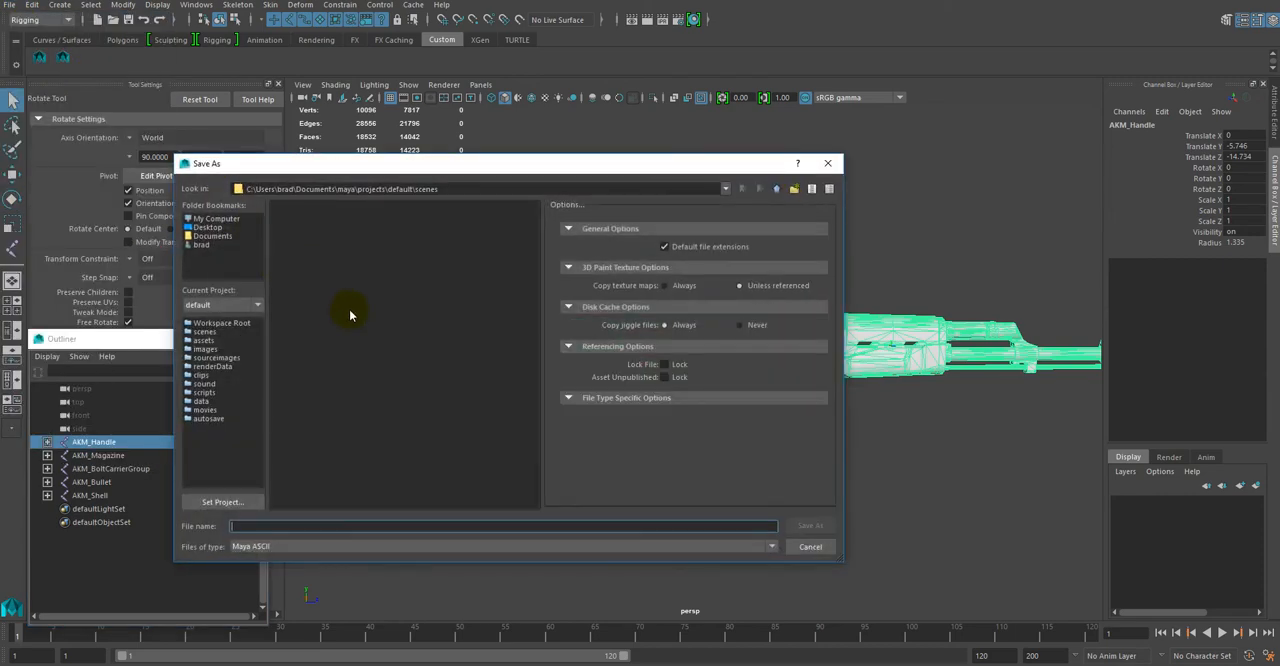
left_click(211, 244)
left_click(207, 228)
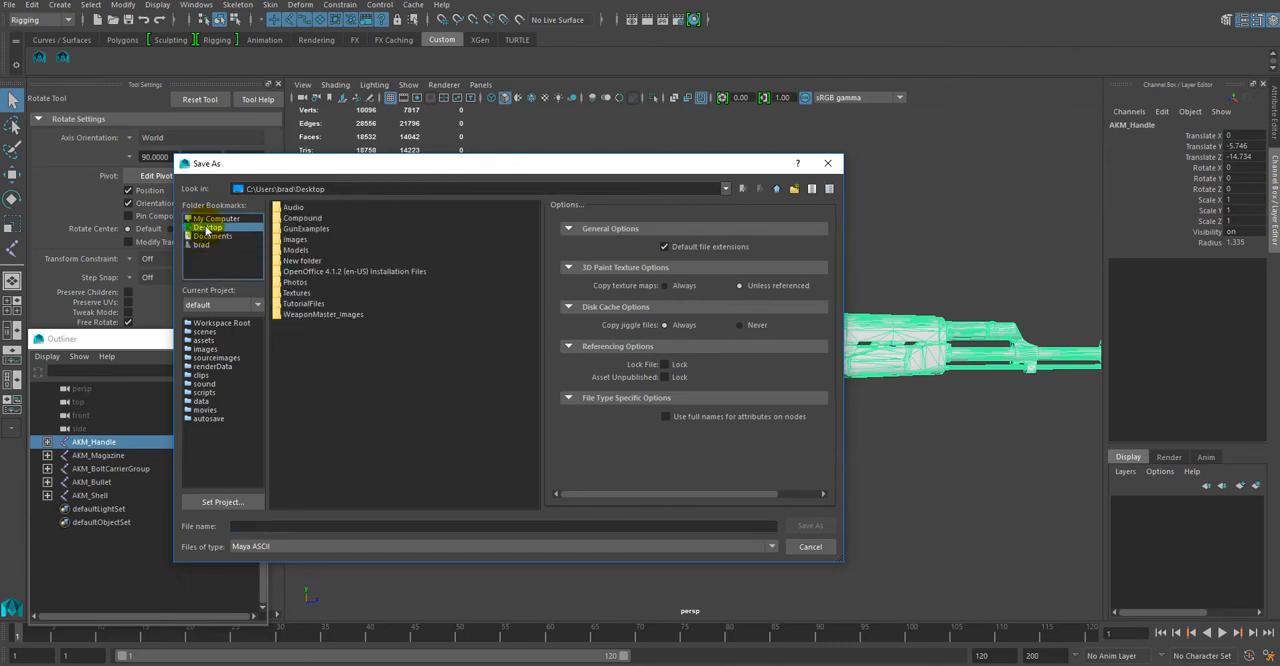
double_click(306, 305)
double_click(292, 208)
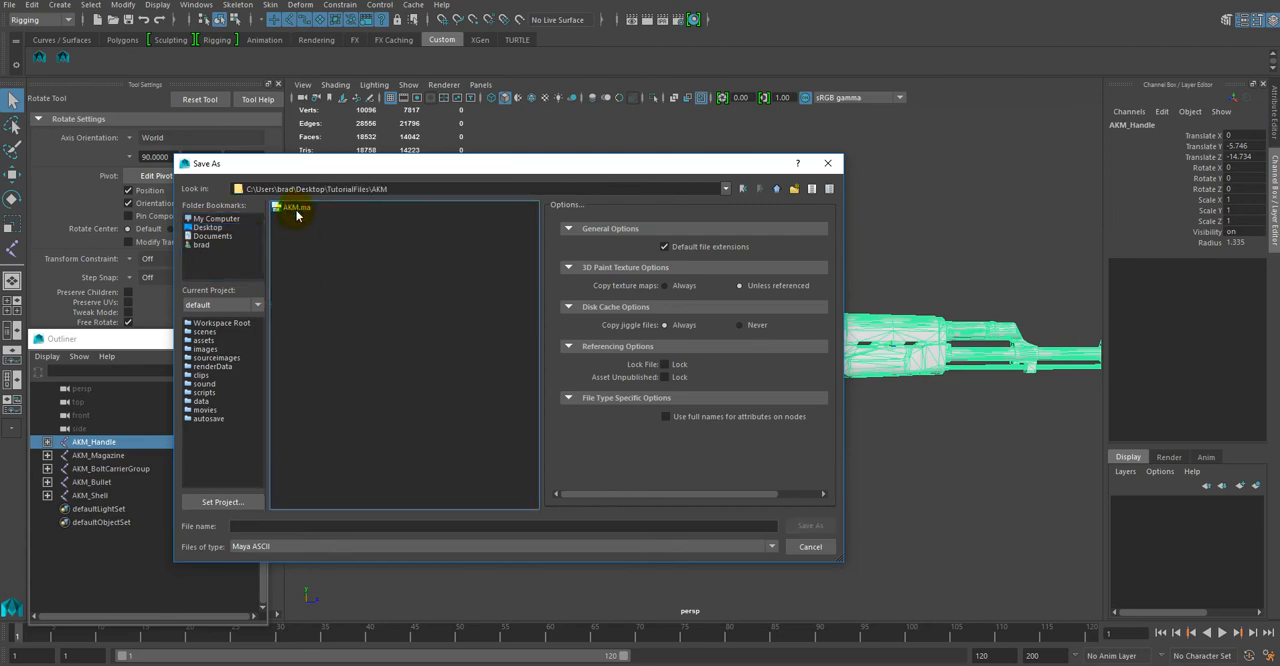
left_click(296, 207)
left_click(819, 530)
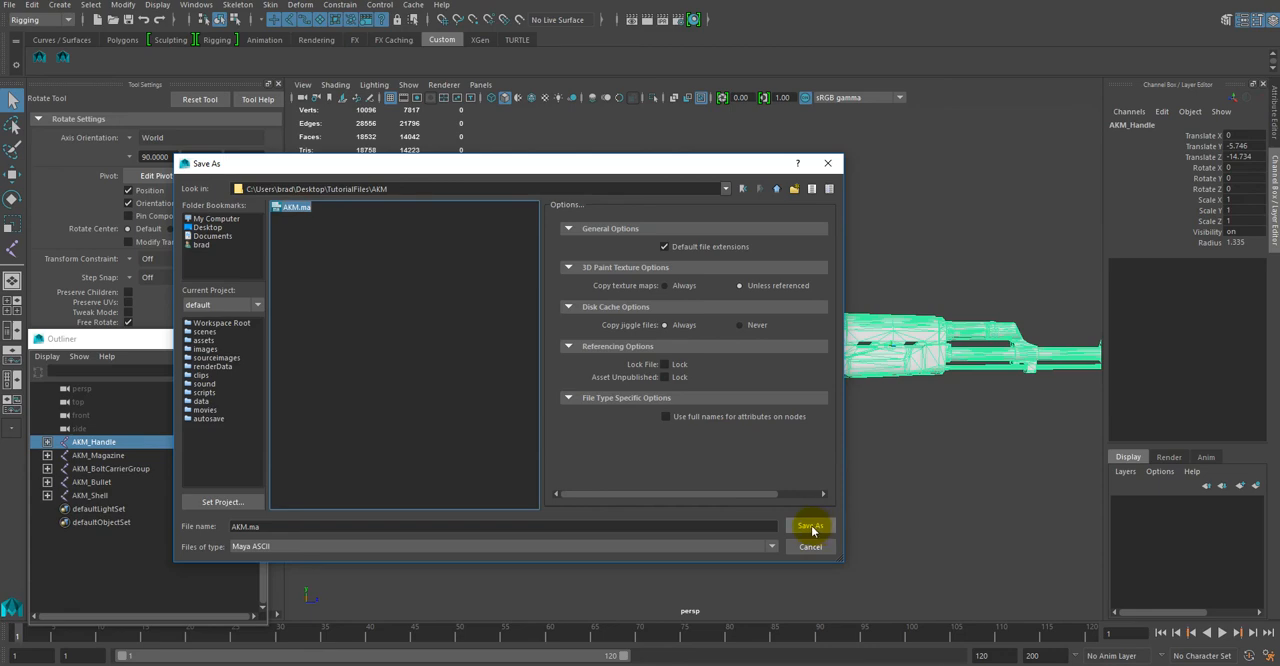
left_click(480, 382)
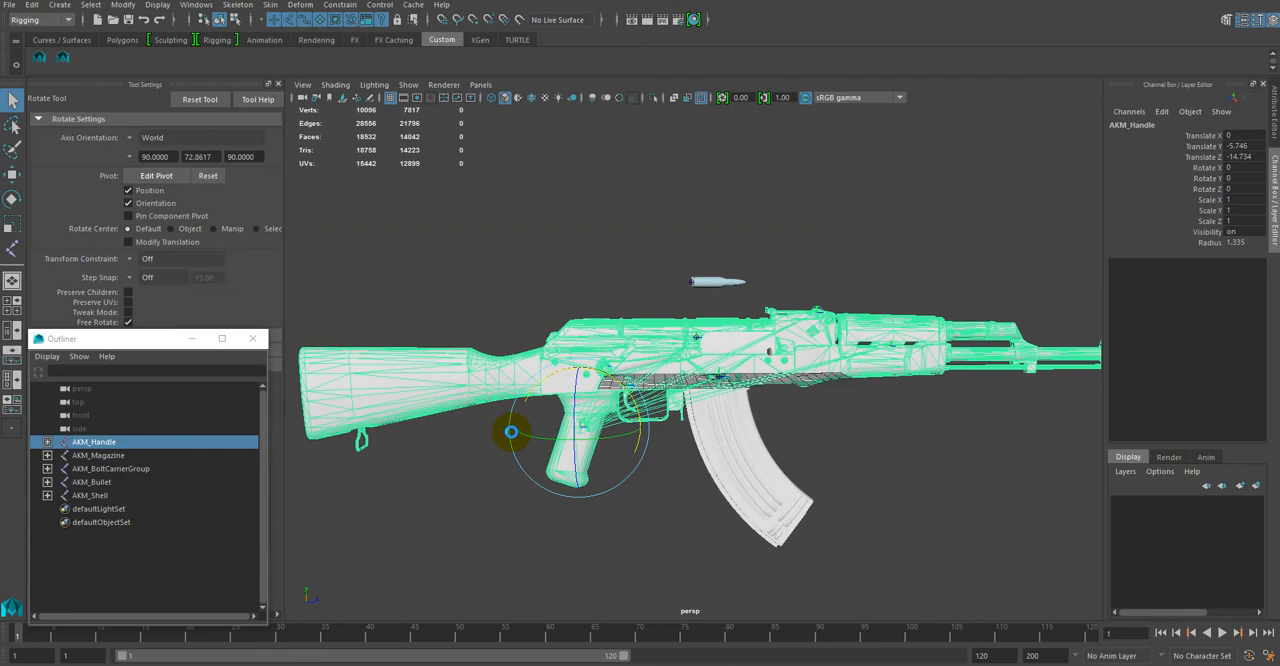
left_click(690, 542)
mouse_move(617, 523)
left_mouse_down("alt")
mouse_move(734, 514)
mouse_move(686, 506)
mouse_move(609, 520)
left_mouse_up("alt")
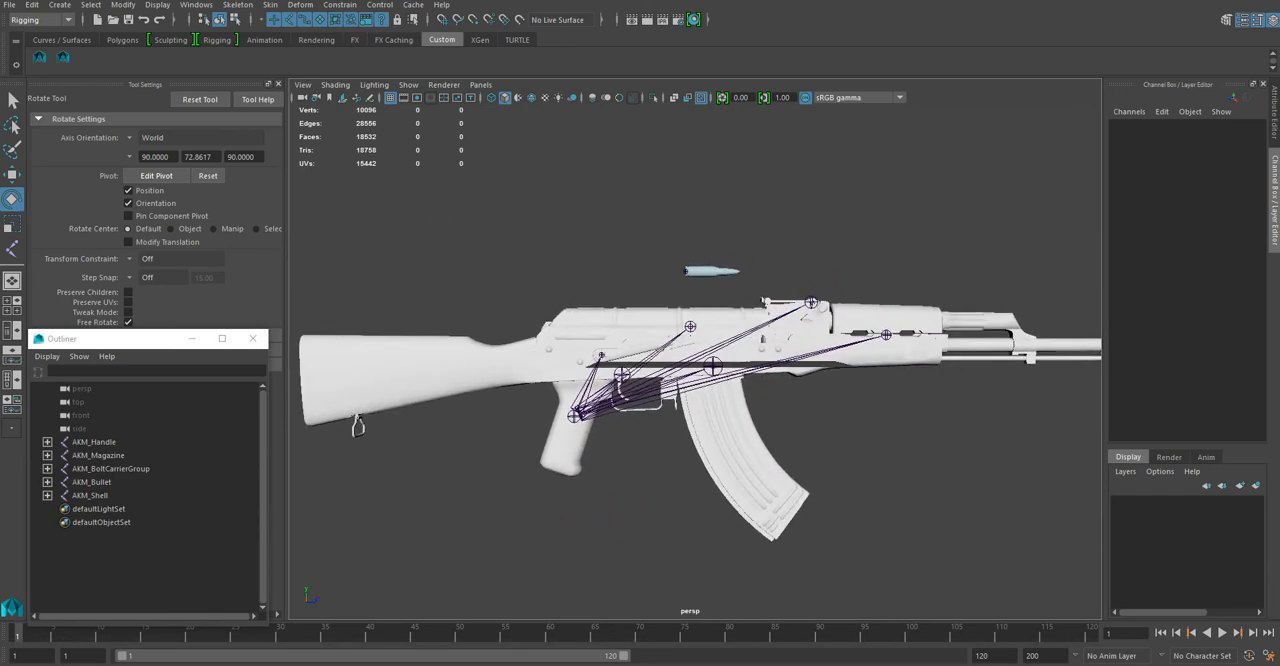
left_click(492, 491)
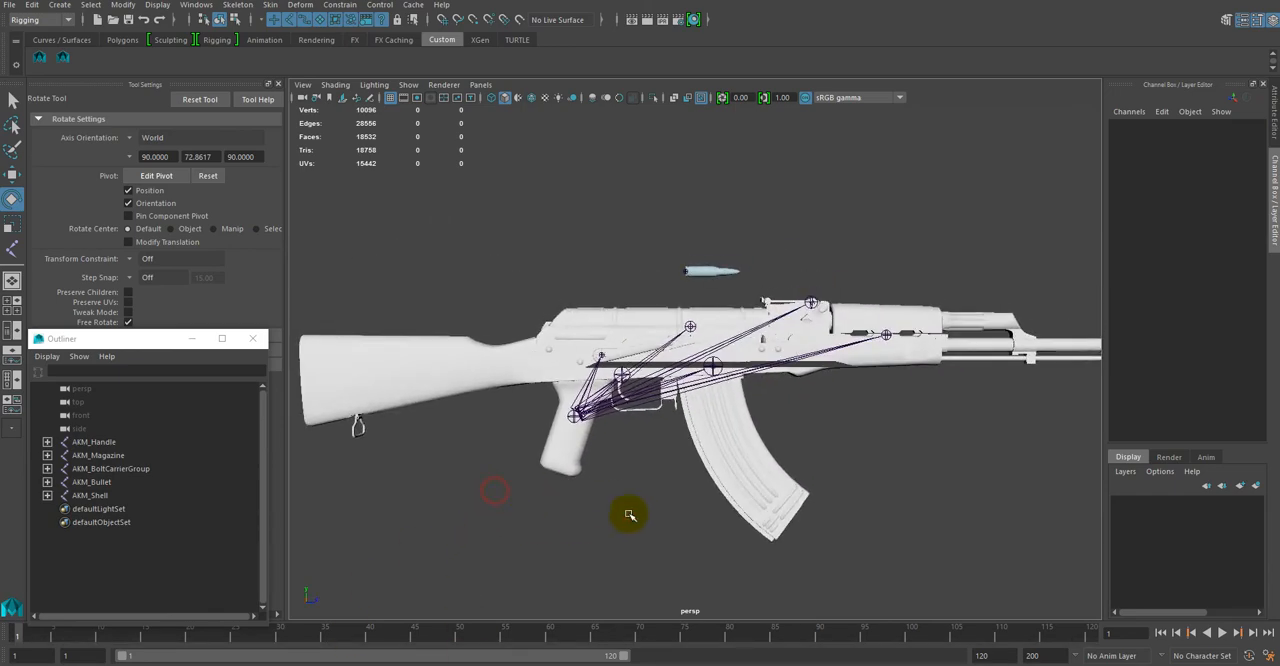
right_click_drag(643, 494, 716, 573, "alt")
left_click_drag(609, 531, 668, 540, "alt")
right_click_drag(661, 539, 622, 499, "alt")
left_click_drag(622, 499, 578, 470, "alt")
Step: Move the AKM_Handle joint to the world origin by setting its Translate Y and Translate Z to 0
left_click(94, 441)
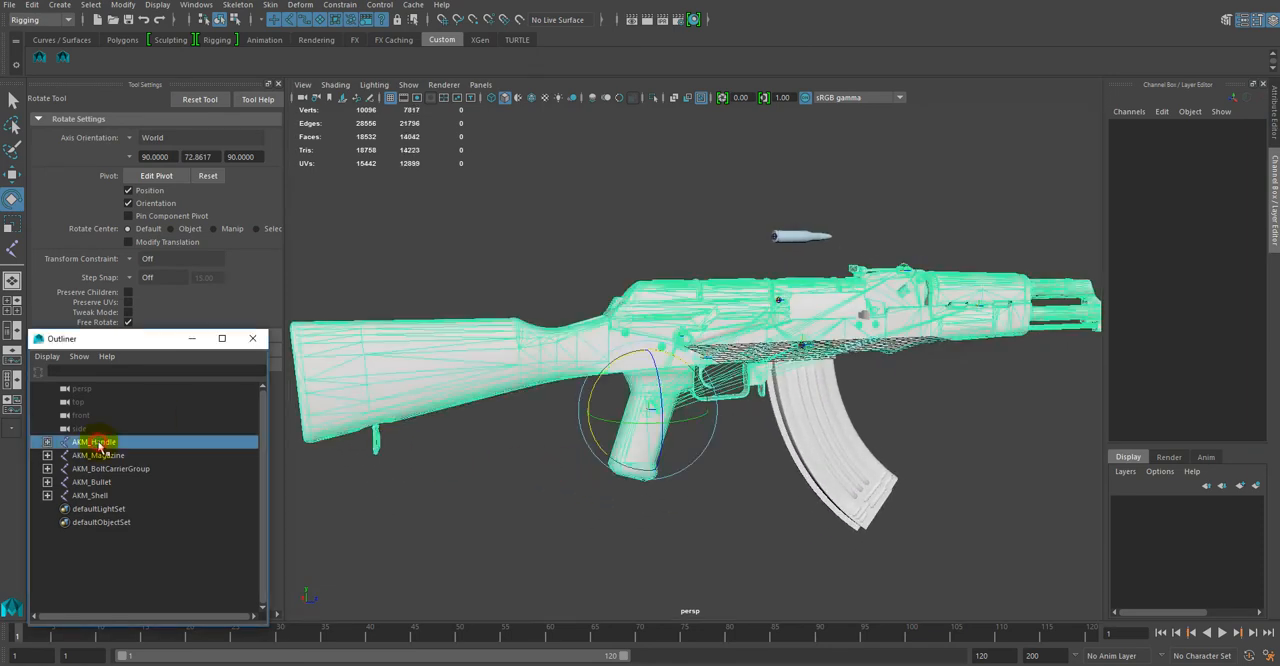
left_click(1238, 146)
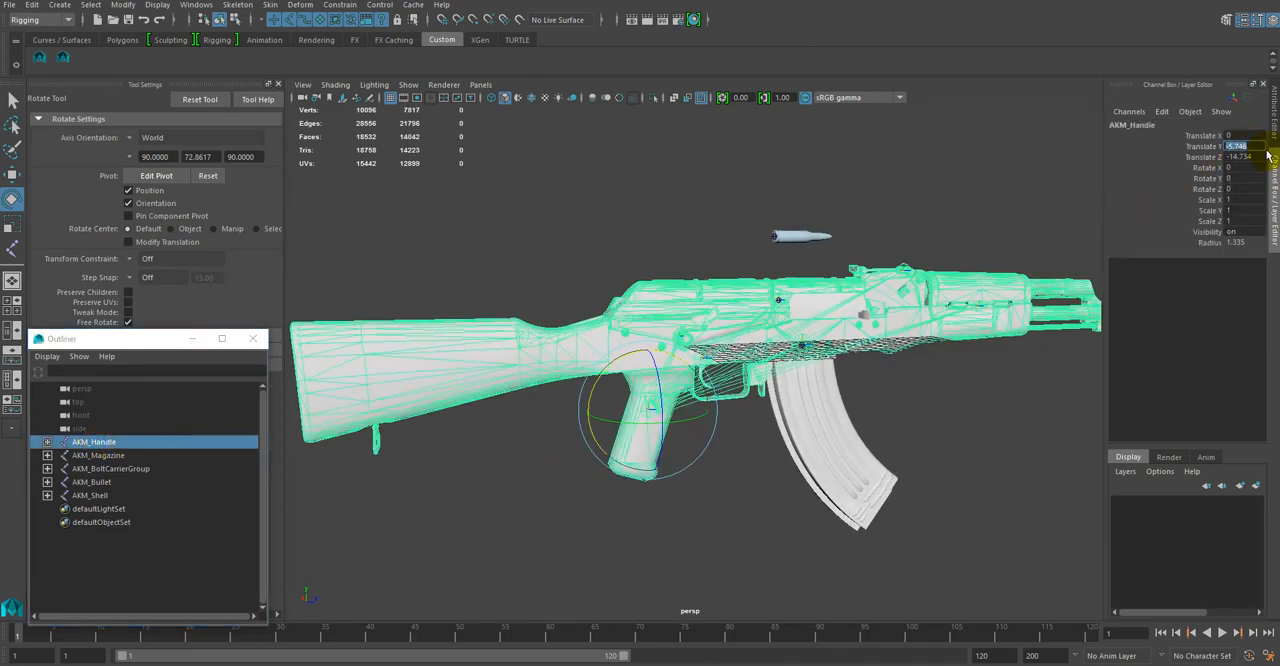
type("6")
key("Return")
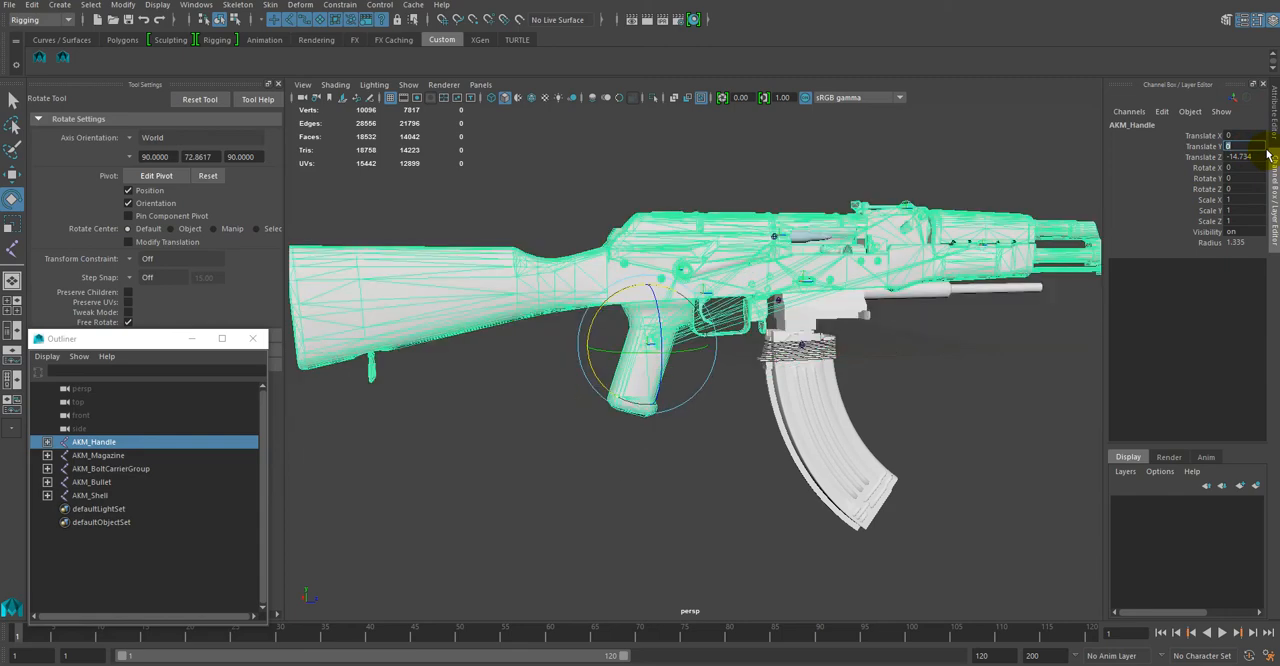
left_click(1244, 158)
type("0")
key("Return")
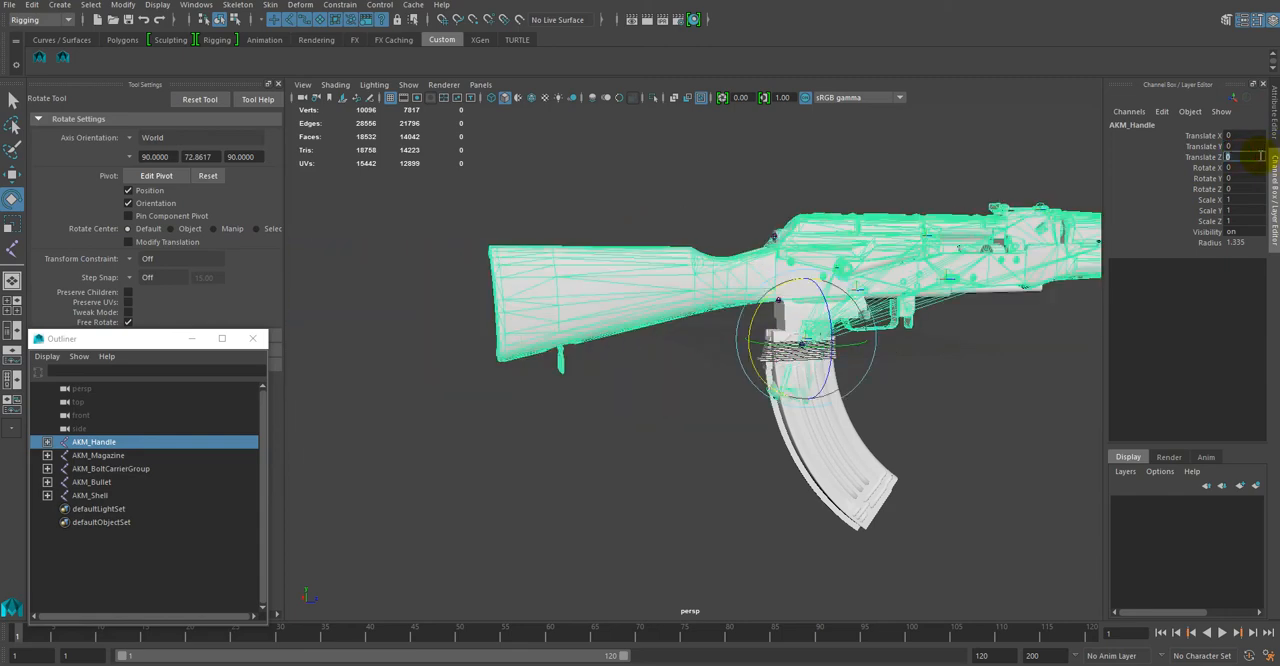
left_click_drag(980, 380, 935, 430, "alt")
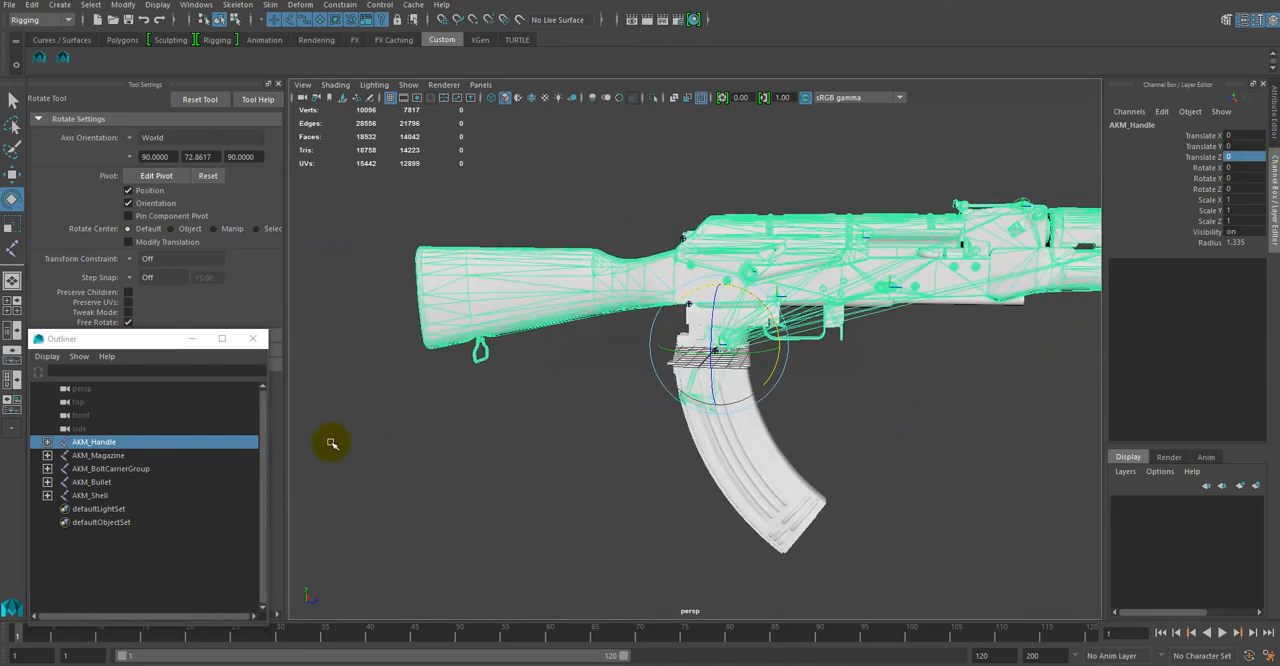
Step: Expand AKM_Handle and select its entire hierarchy of joints and meshes
left_click(47, 441, "shift")
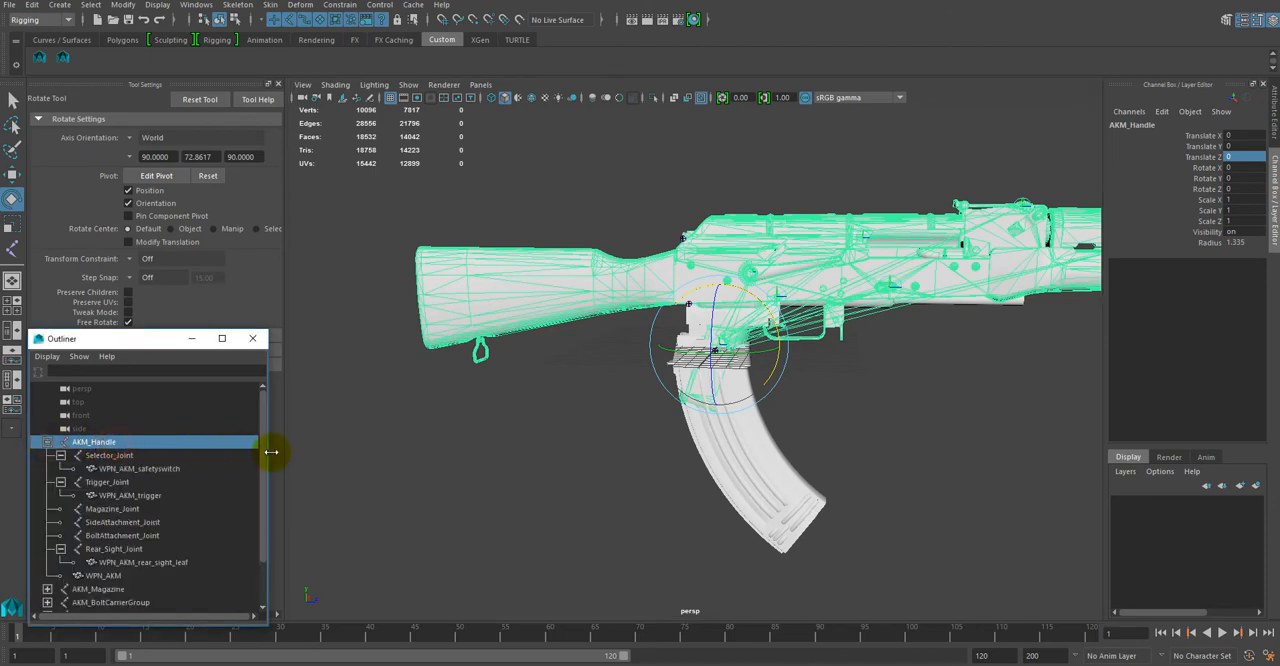
left_click(93, 5)
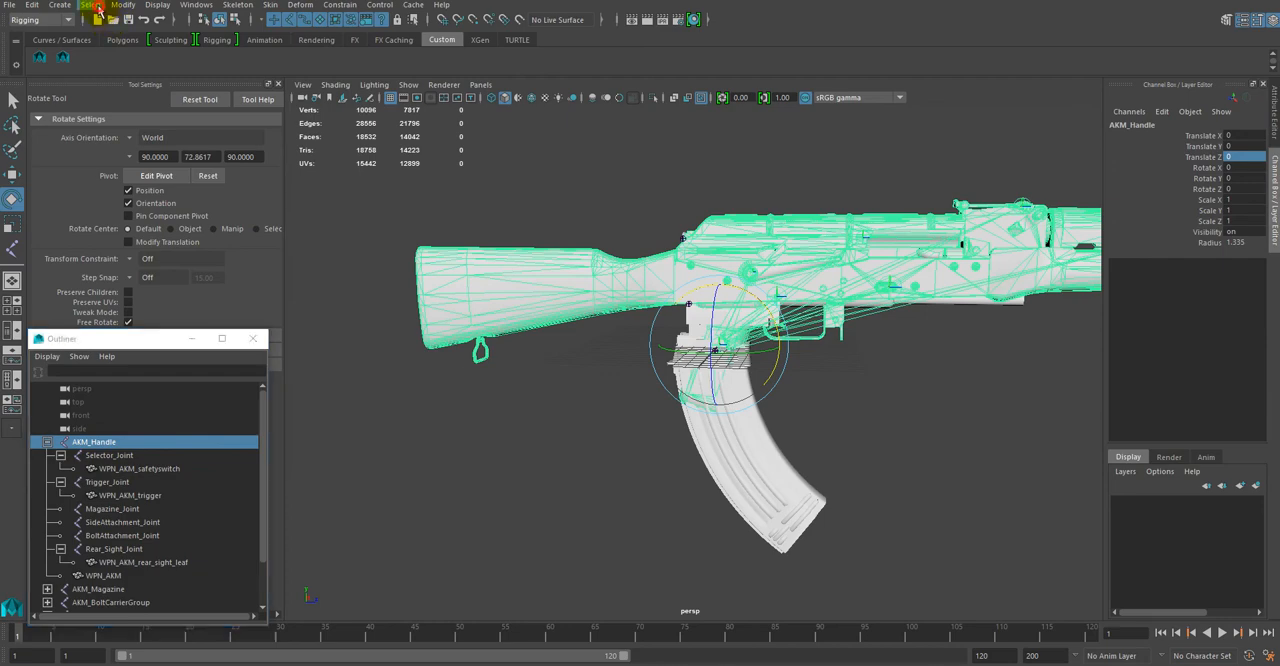
left_click(105, 73)
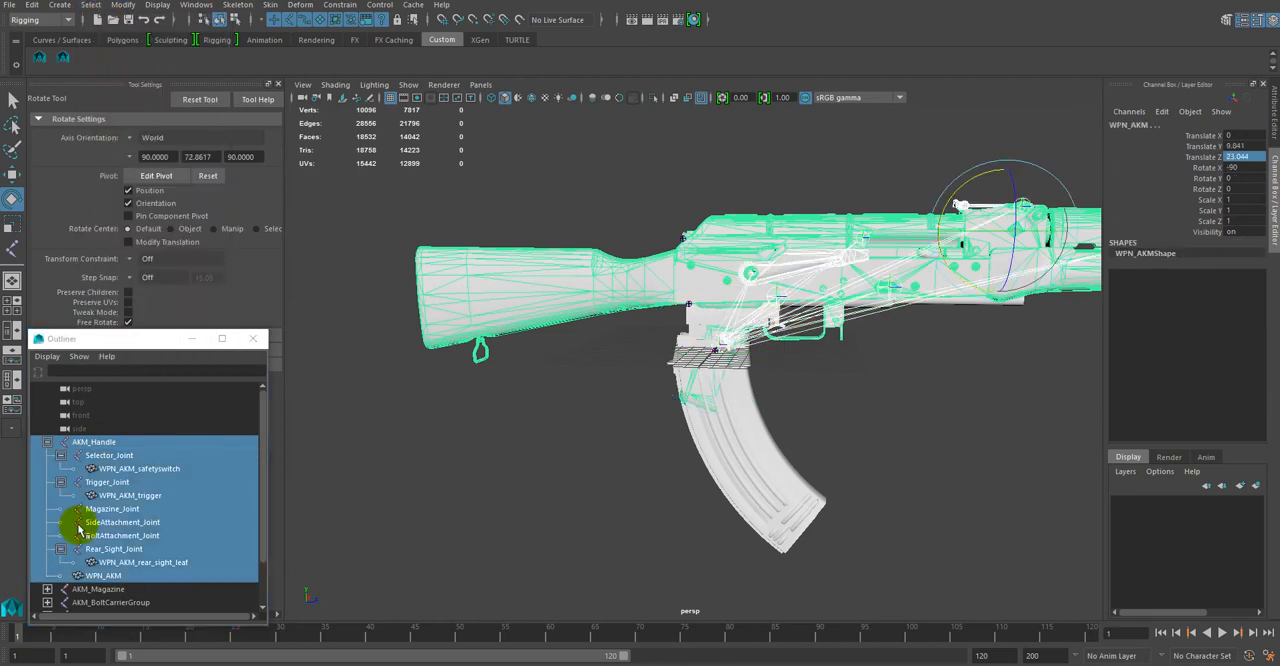
Step: Open Export Selection for the AKM_Handle hierarchy and examine the FBX geometry, animation, axis conversion and file format options
left_click(13, 6)
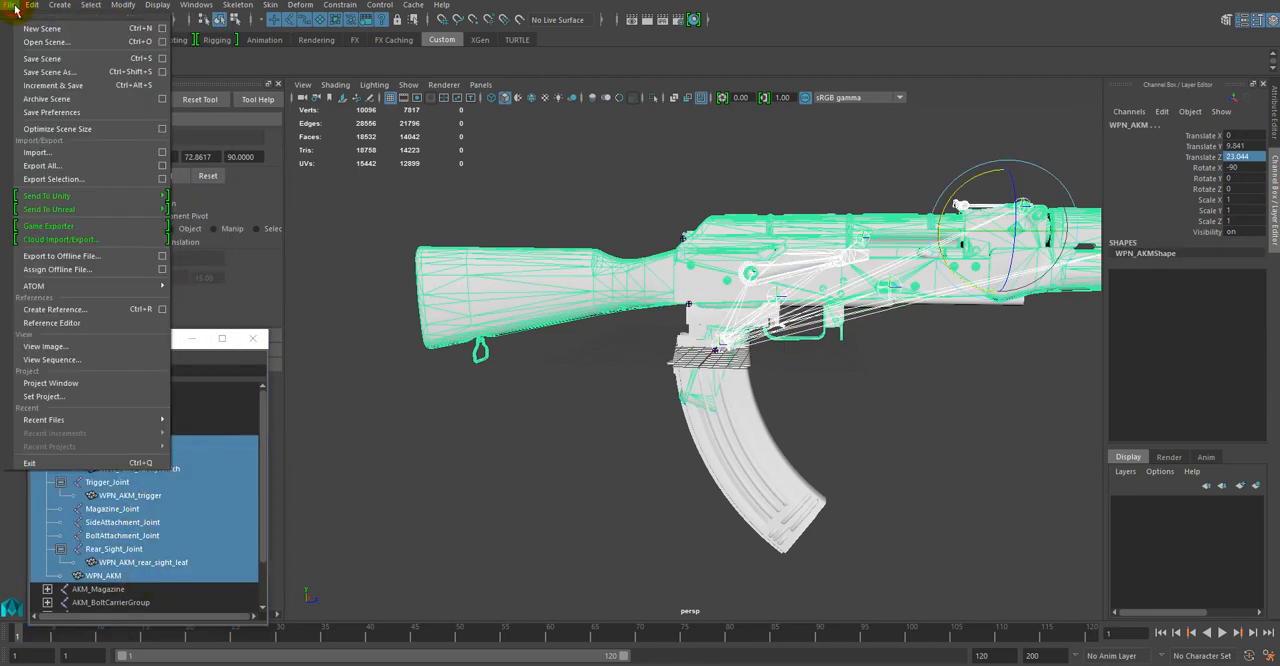
left_click(58, 180)
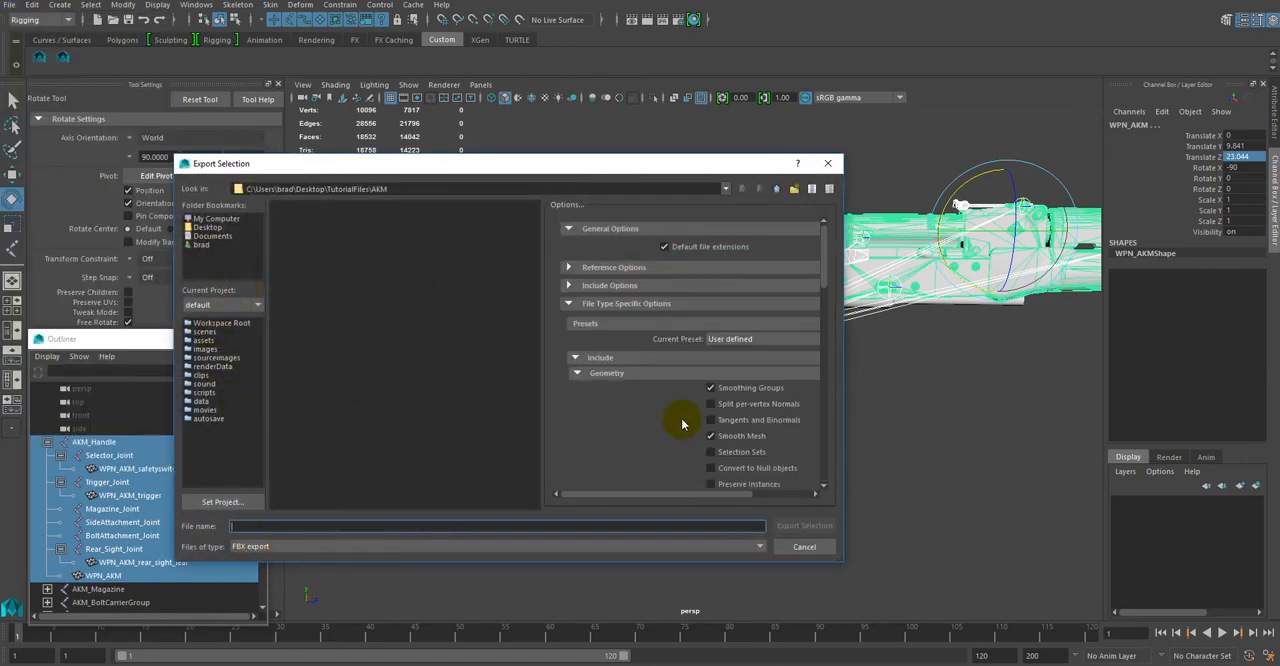
mouse_move(822, 251)
left_mouse_down()
mouse_move(820, 286)
mouse_move(818, 269)
left_mouse_up()
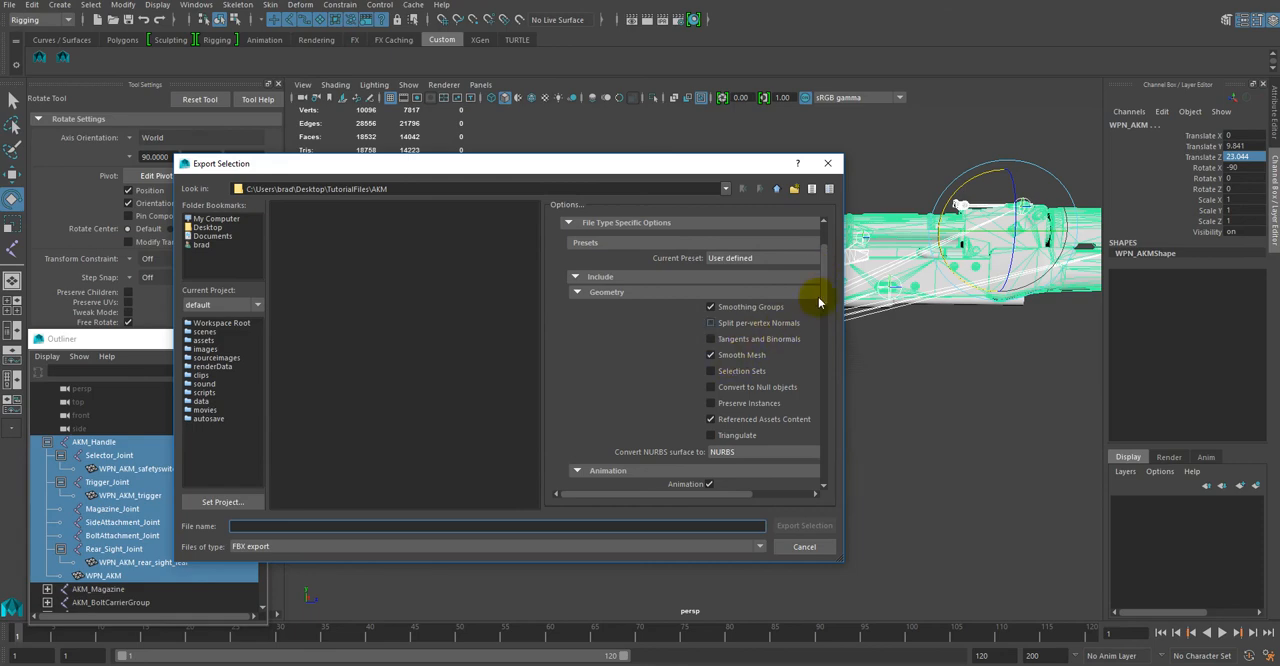
scroll(818, 297, "down", 5)
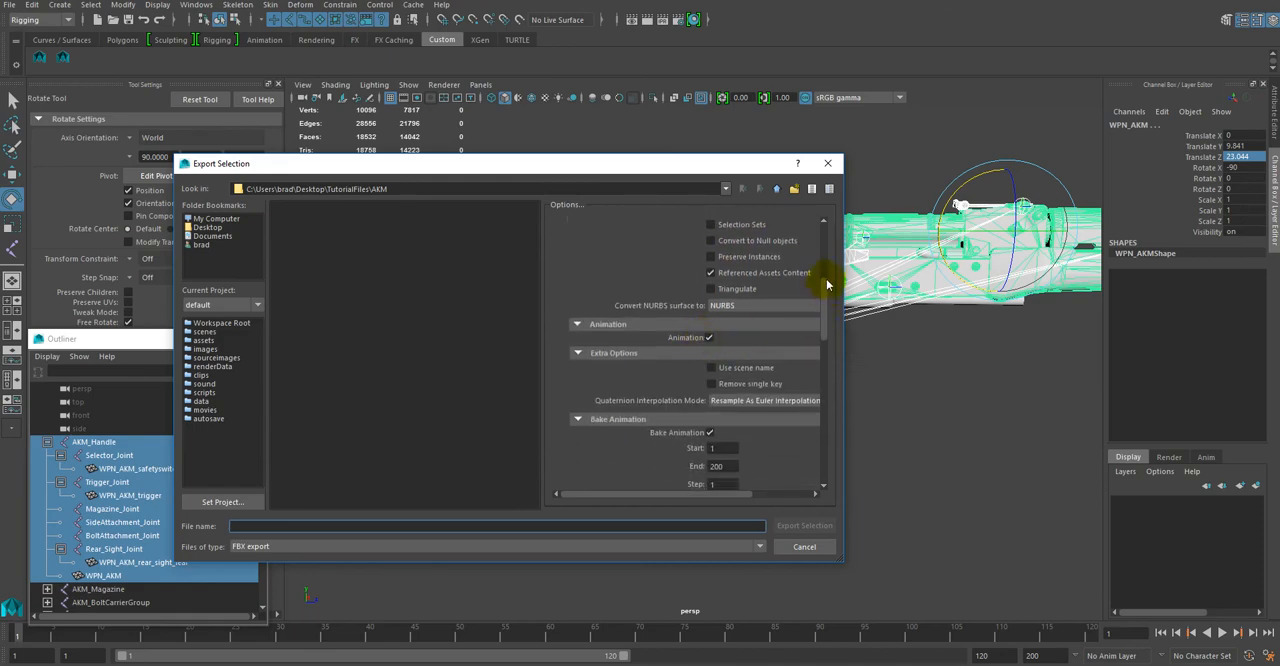
scroll(822, 295, "down", 4)
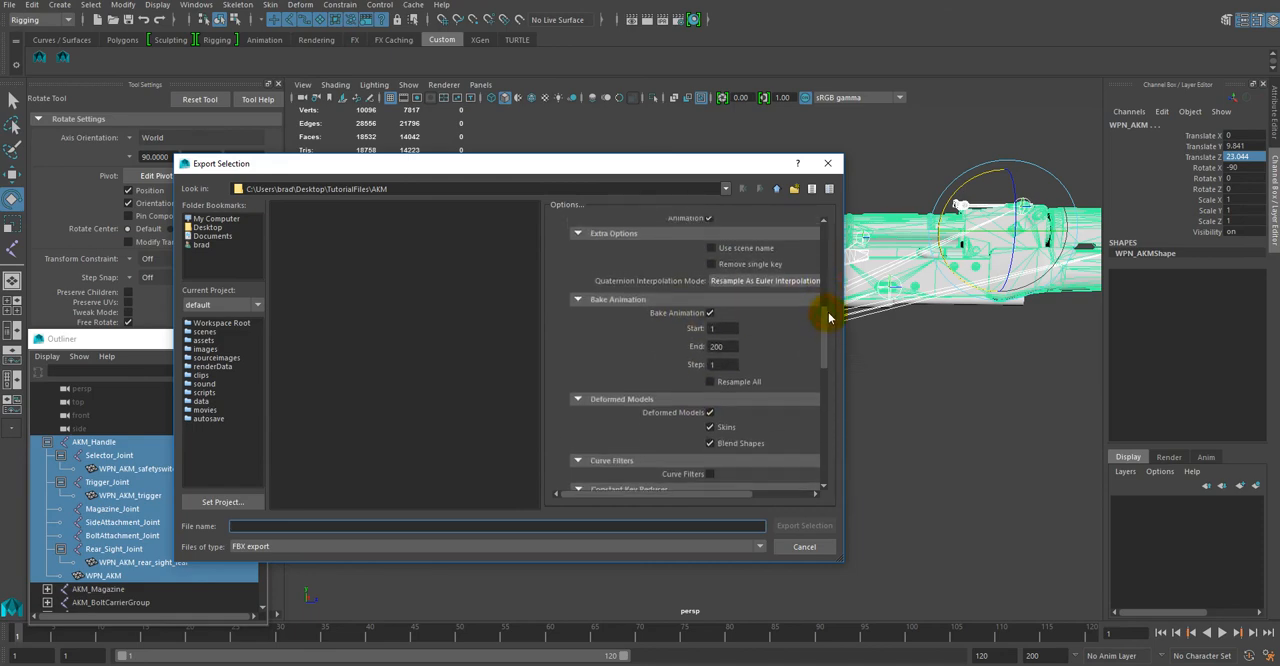
scroll(828, 317, "up", 3)
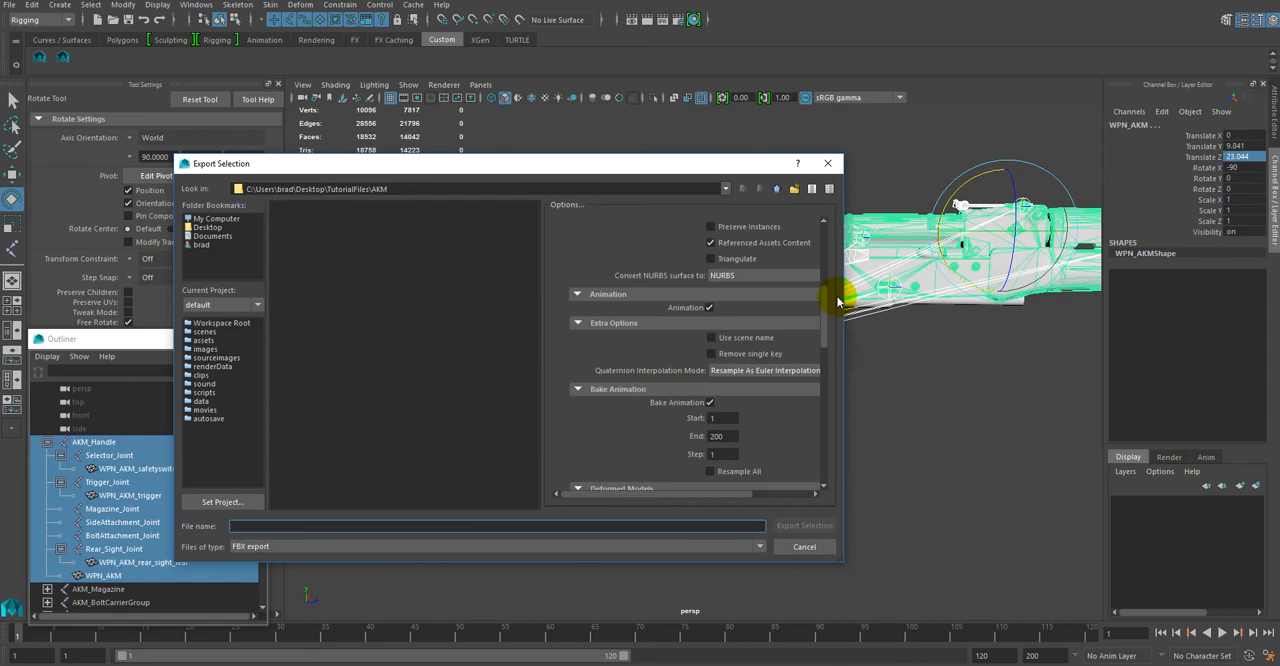
scroll(838, 303, "down", 3)
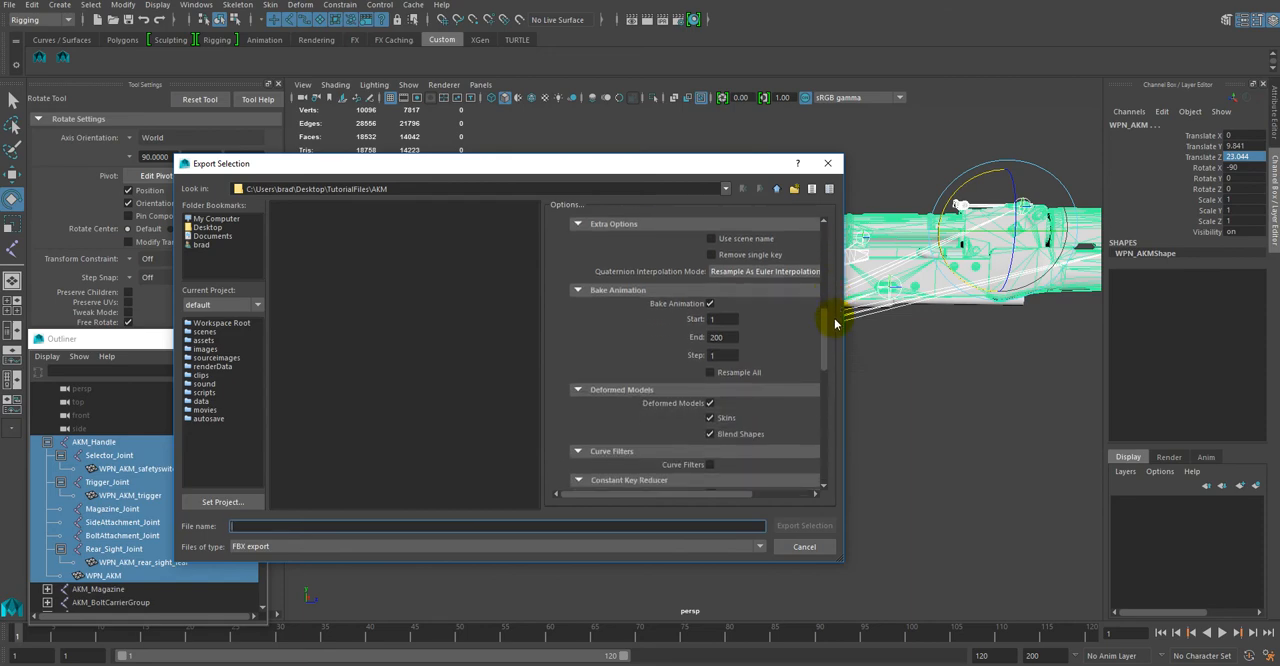
scroll(836, 326, "down", 1)
scroll(835, 328, "down", 10)
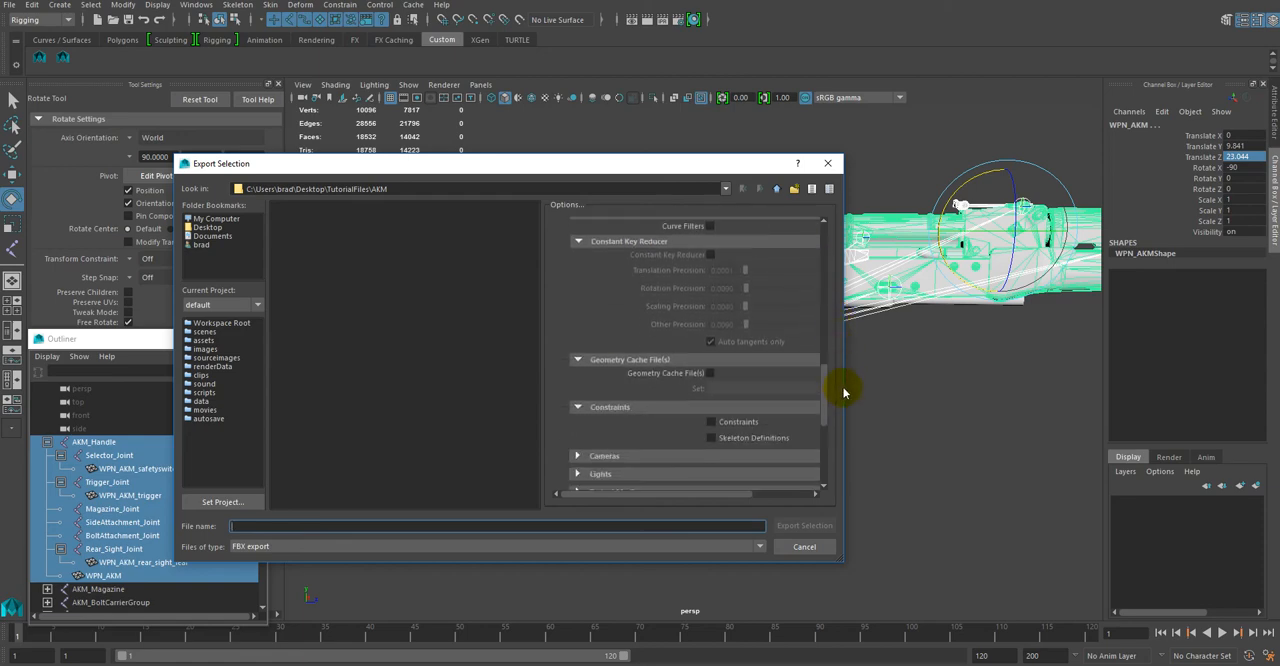
scroll(850, 410, "down", 5)
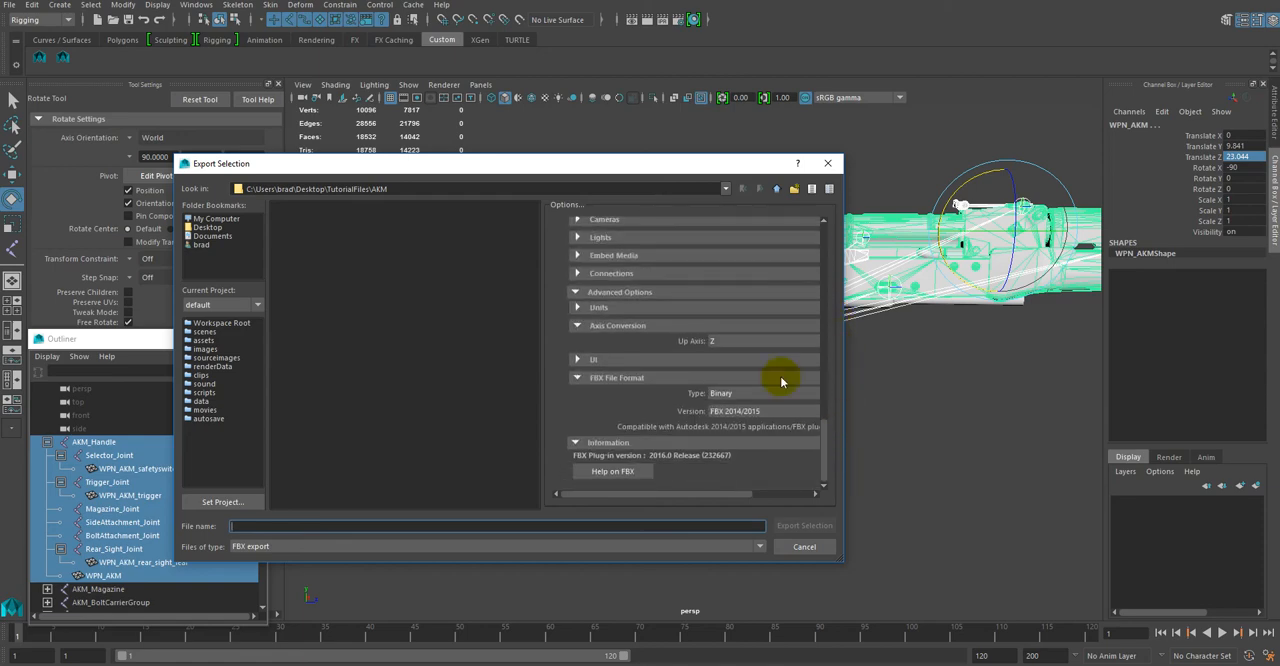
left_click(825, 436)
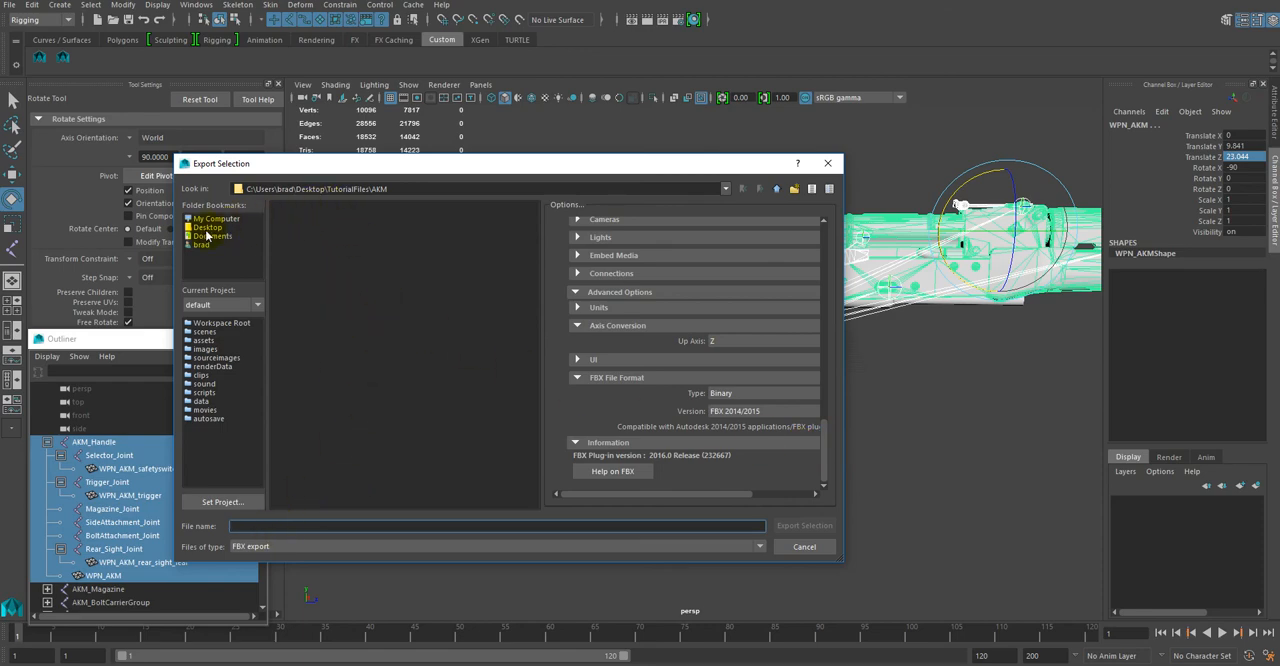
Step: Export the selected hierarchy as the FBX file AKM_Body into the desktop's TutorialFiles\AKM folder
left_click(208, 229)
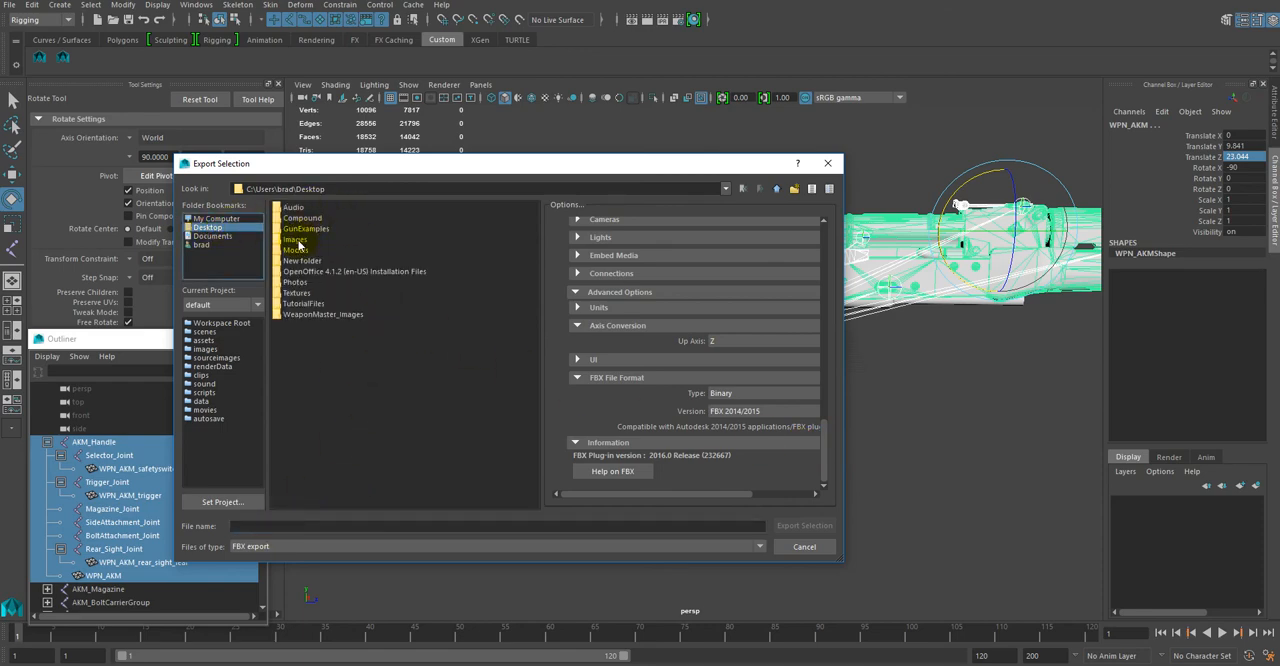
double_click(298, 303)
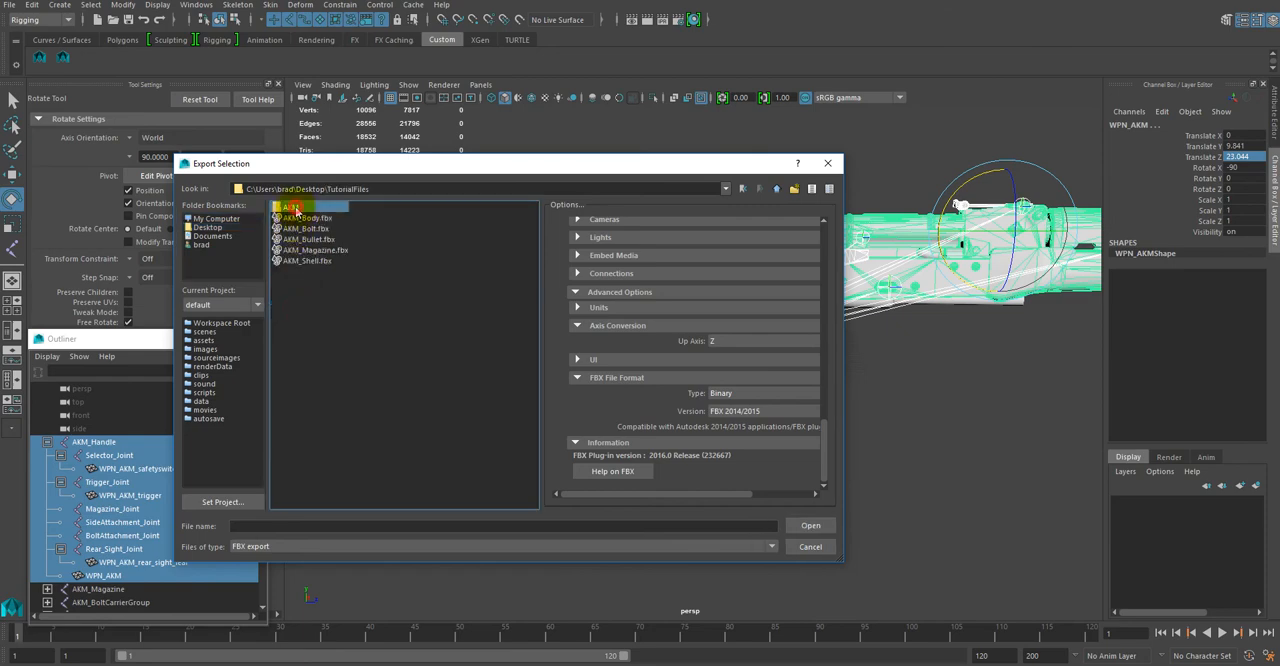
double_click(295, 208)
left_click(316, 526)
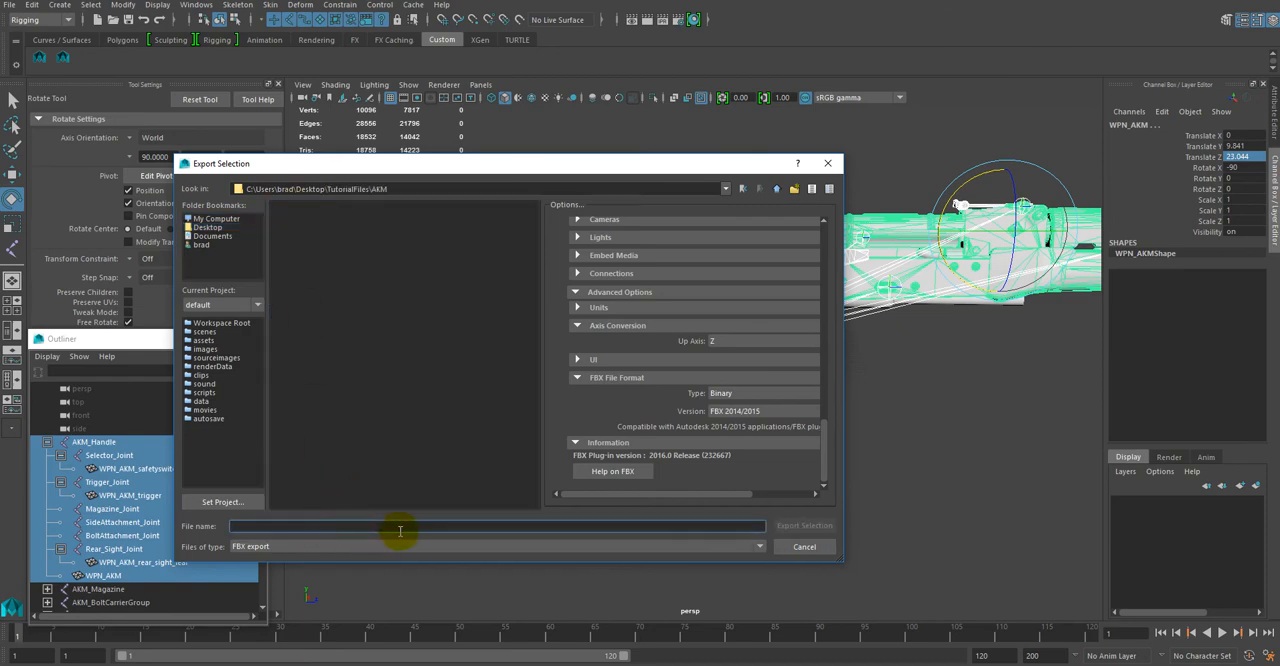
type("AKM_Body")
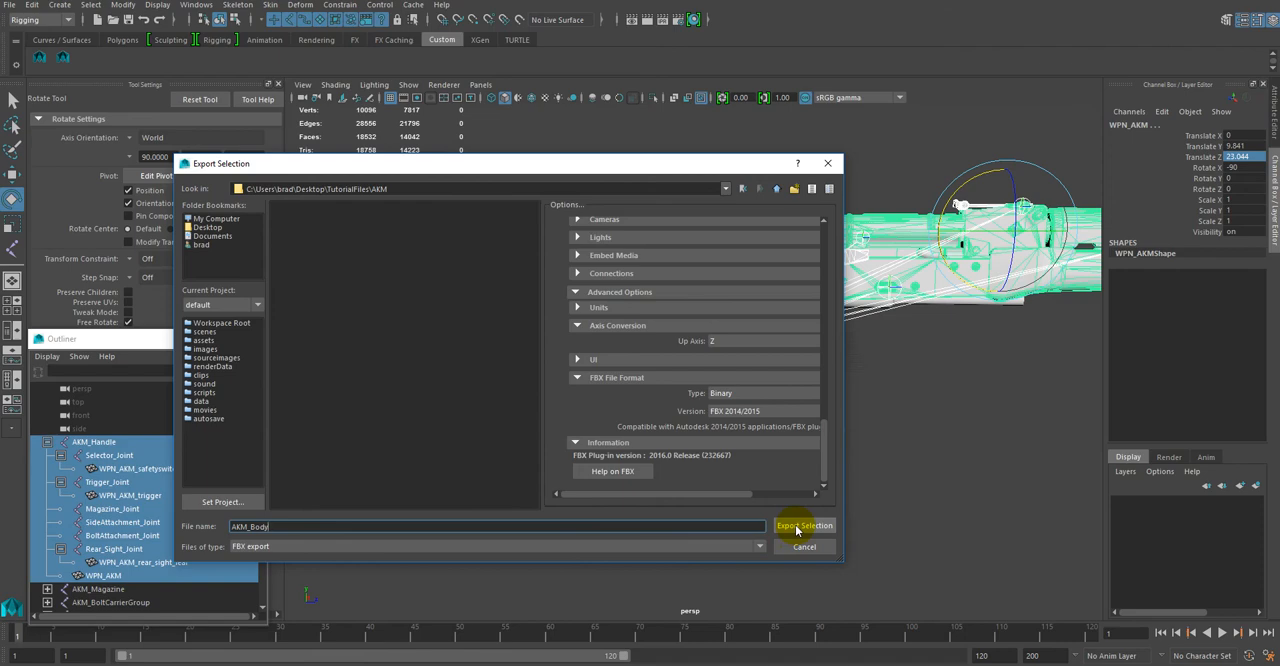
left_click(802, 526)
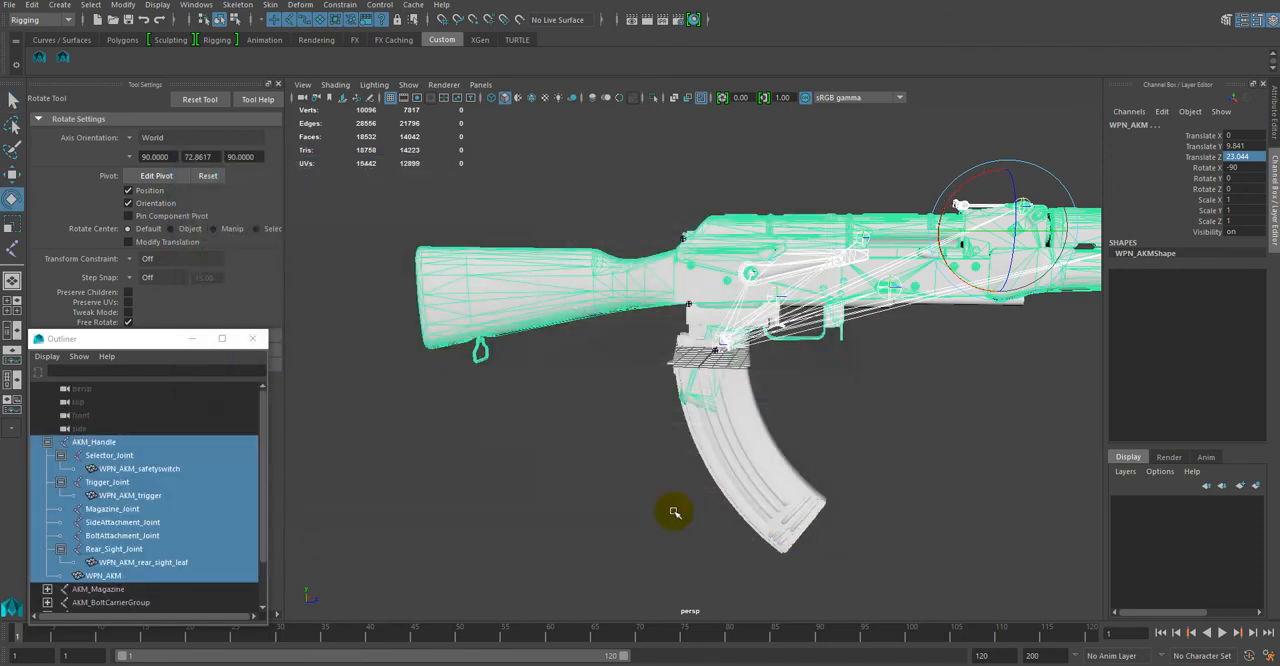
Step: Reduce the selection to the AKM_Handle root joint and collapse its hierarchy in the Outliner
left_click(105, 445)
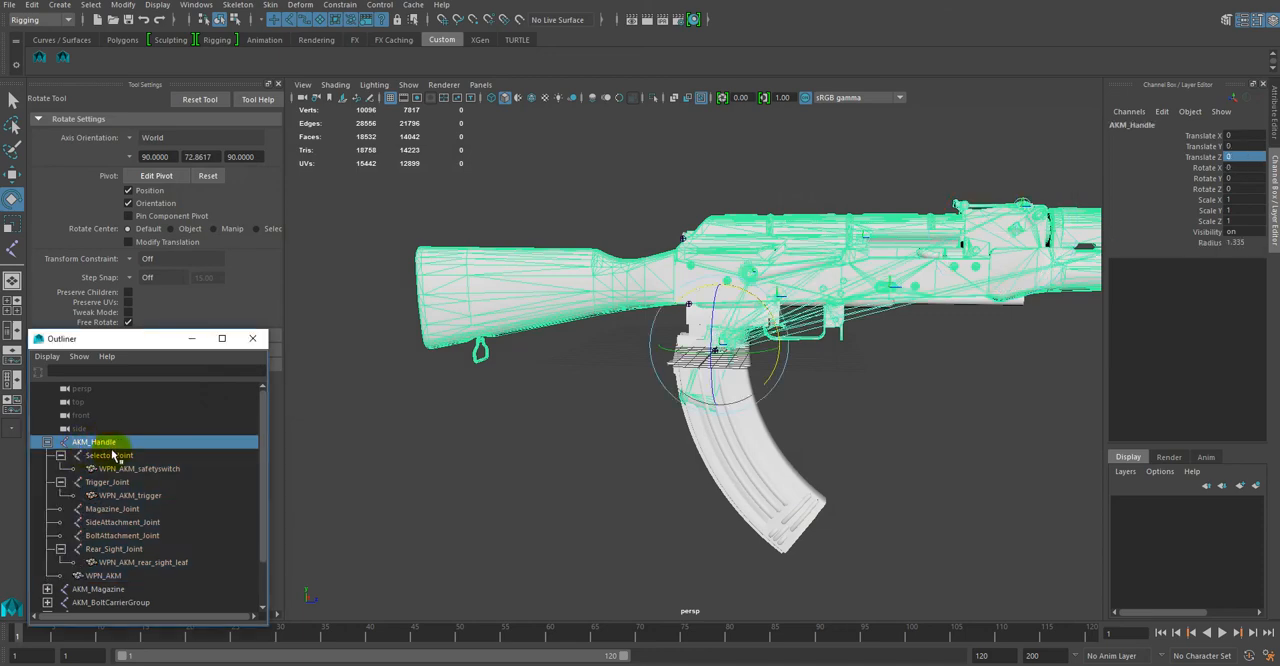
left_click(47, 442)
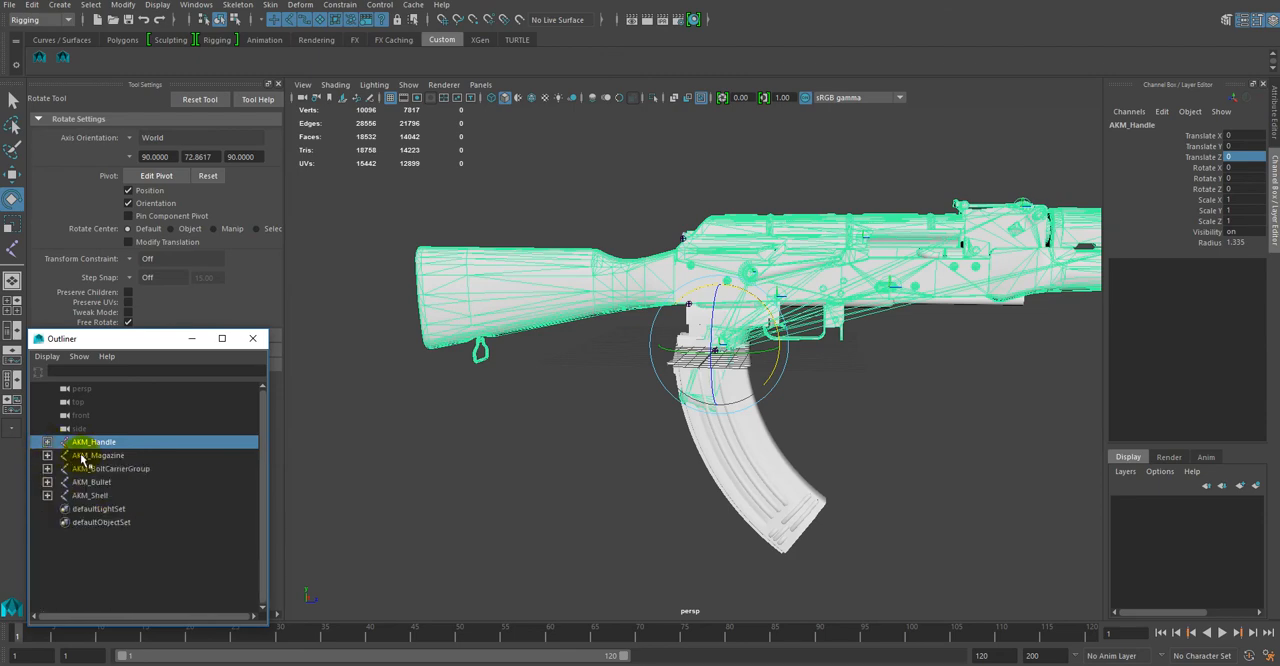
left_click(92, 455)
left_click(92, 442)
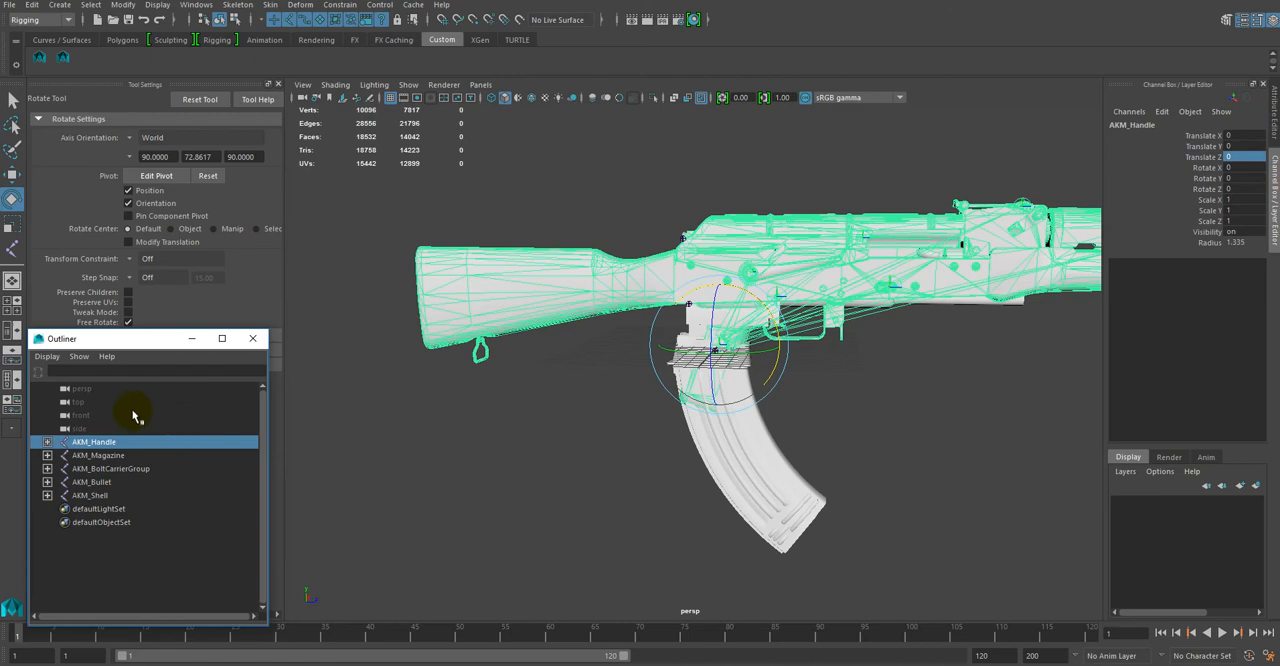
Step: Expand AKM_Handle and select its full hierarchy again, and return to the collapsed root joint alone
left_click(47, 442)
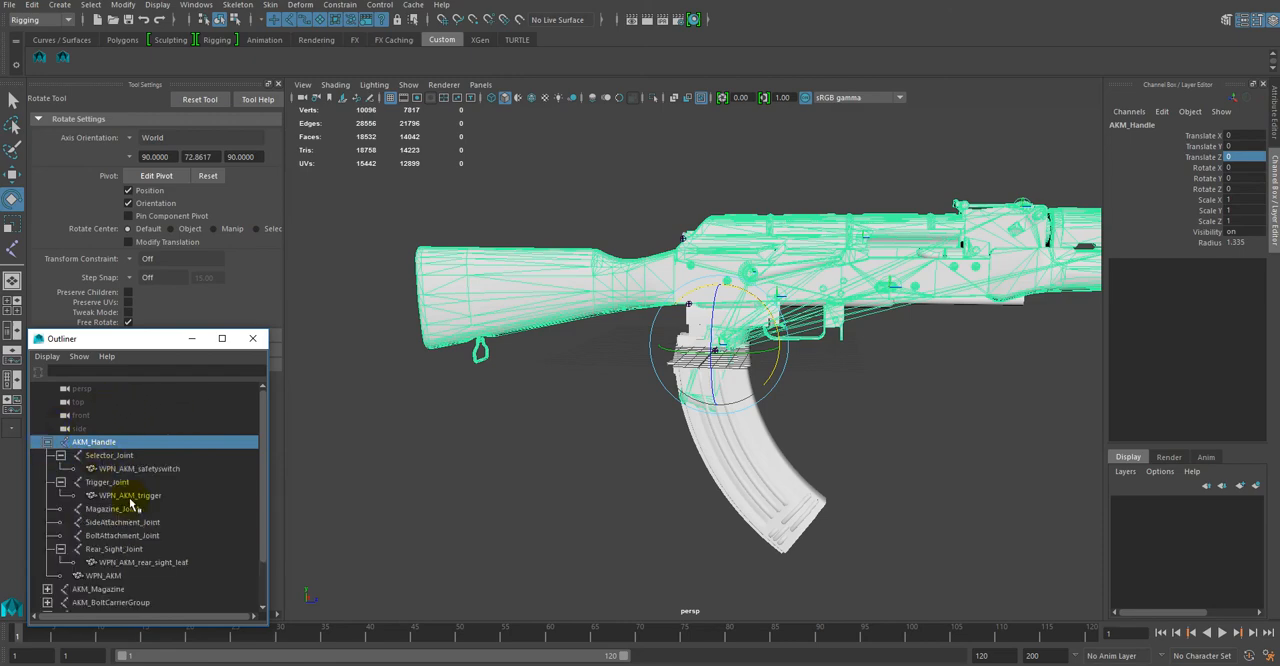
left_click(118, 575, "shift")
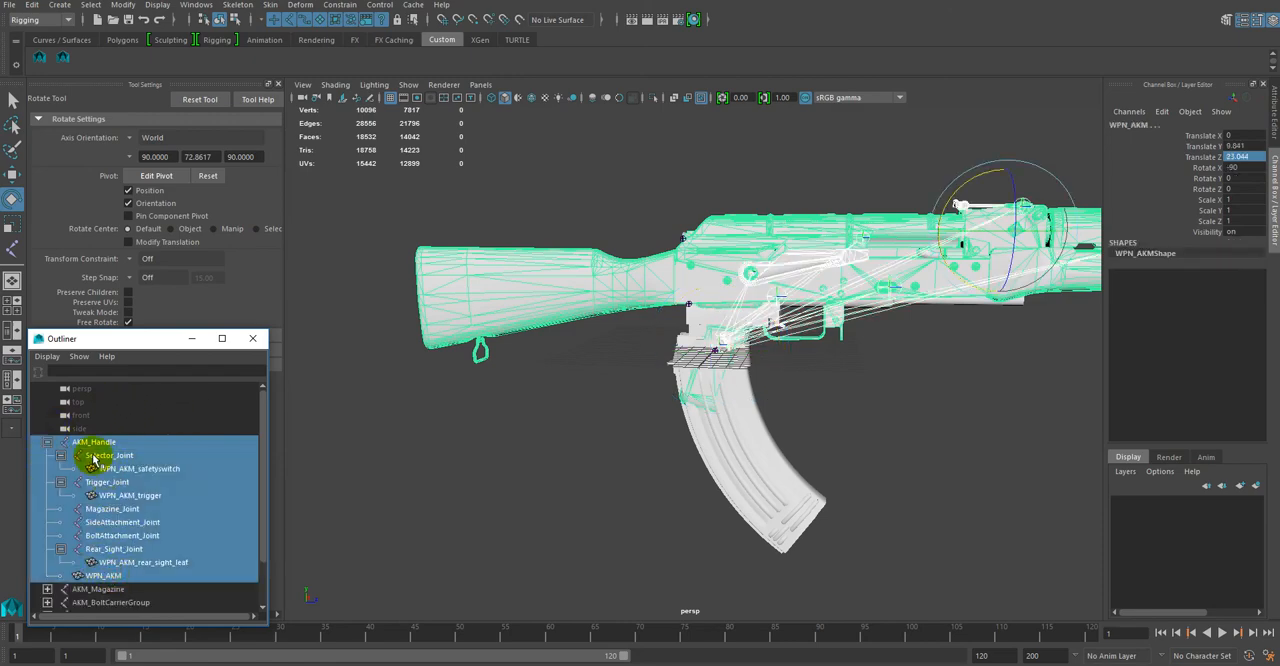
left_click(95, 442)
left_click(91, 5)
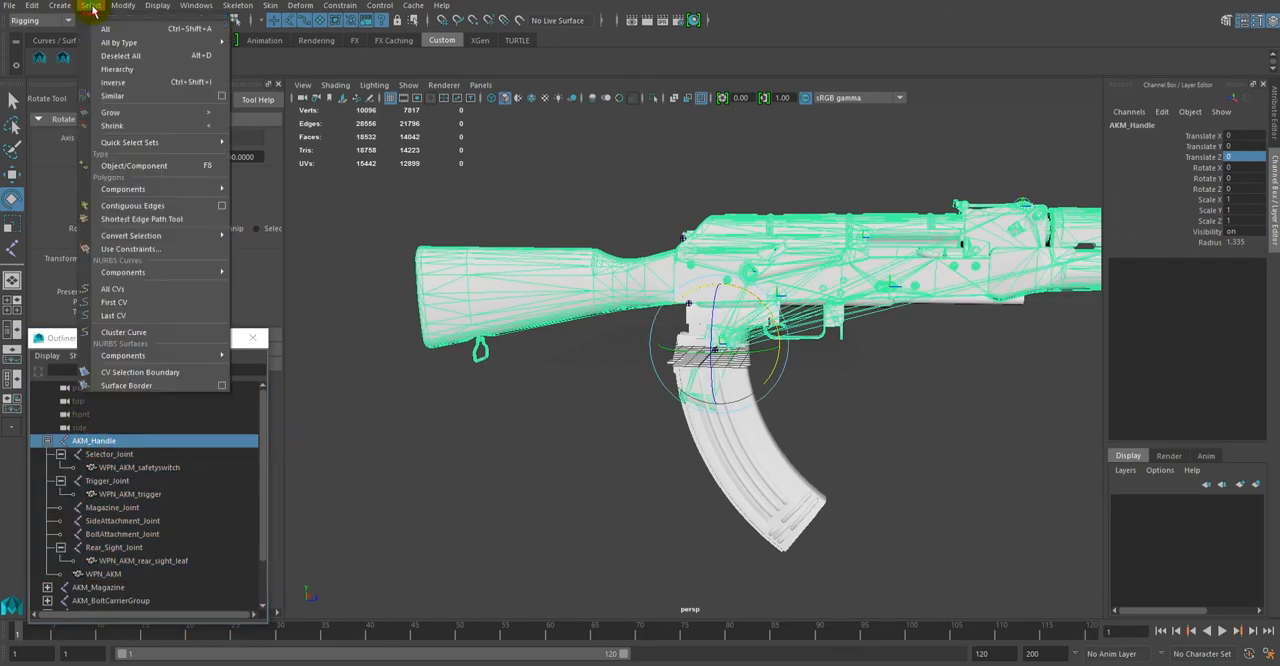
left_click(117, 69)
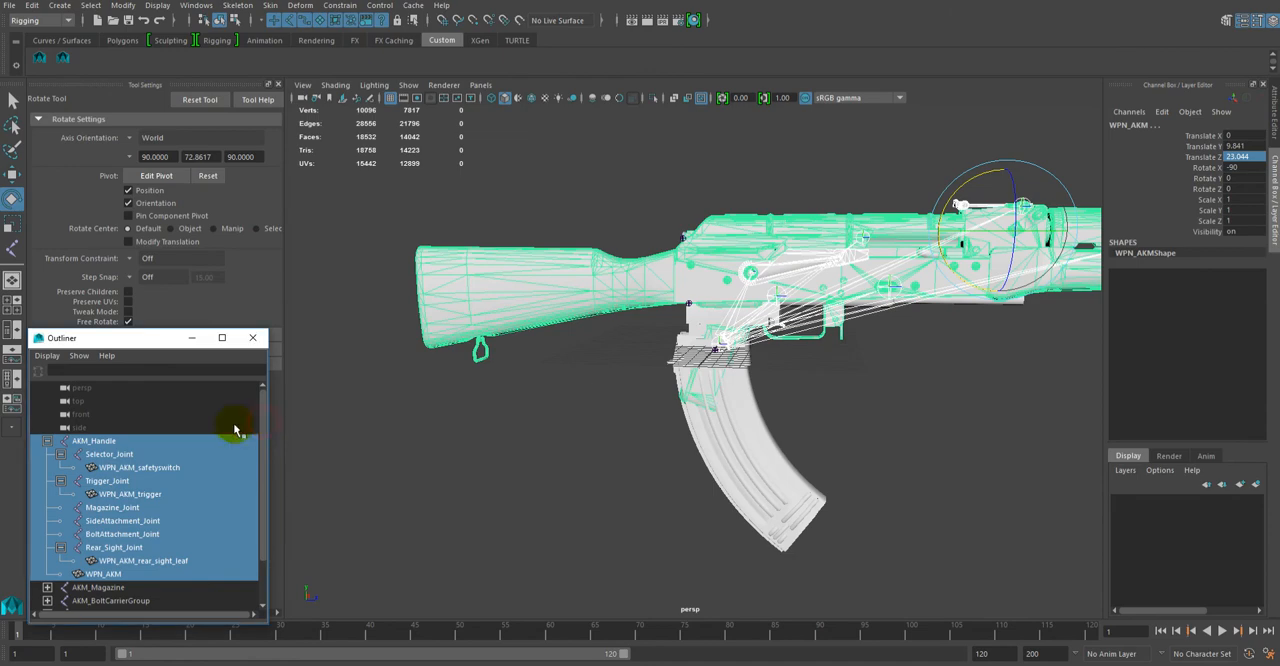
left_click(88, 441)
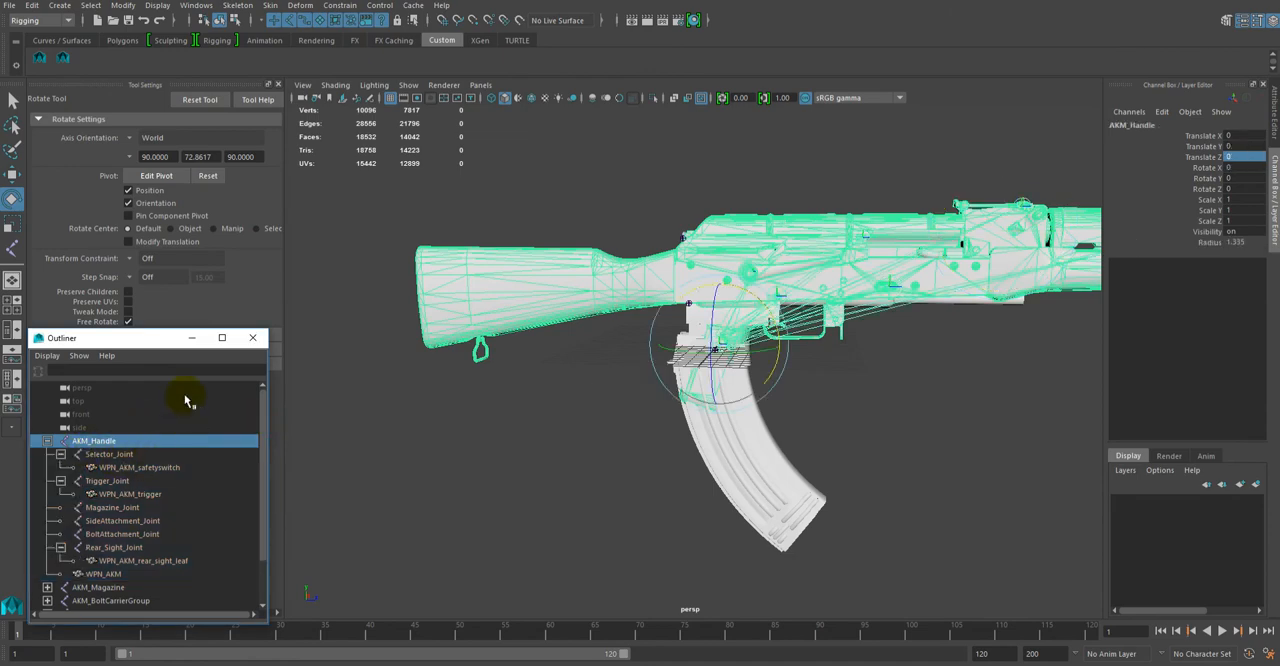
left_click(47, 441)
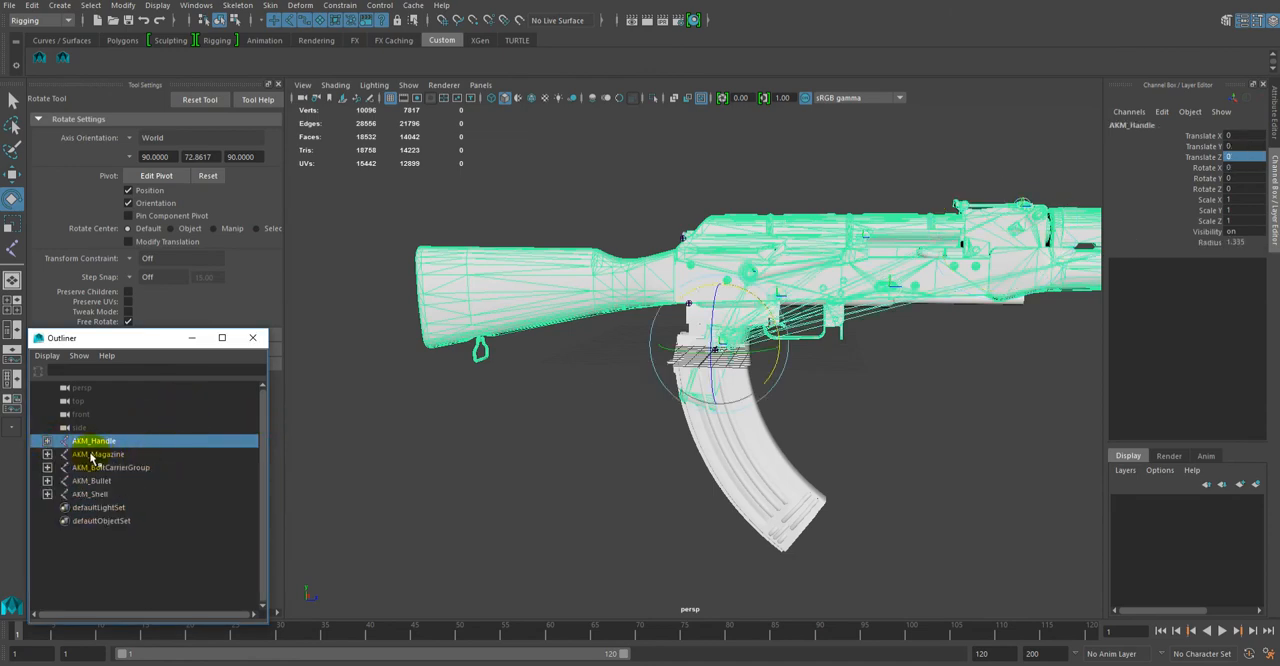
Step: Hide the exported rifle body by setting the AKM_Handle joint's Visibility to off
left_click(85, 455)
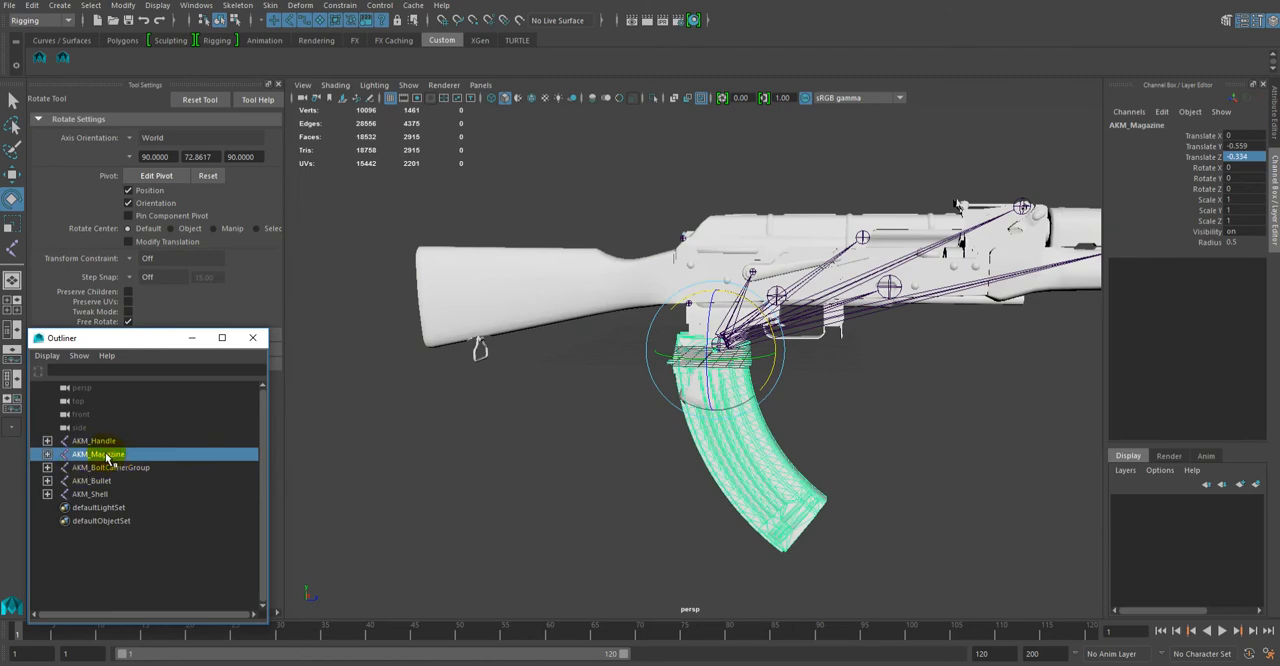
left_click(120, 441)
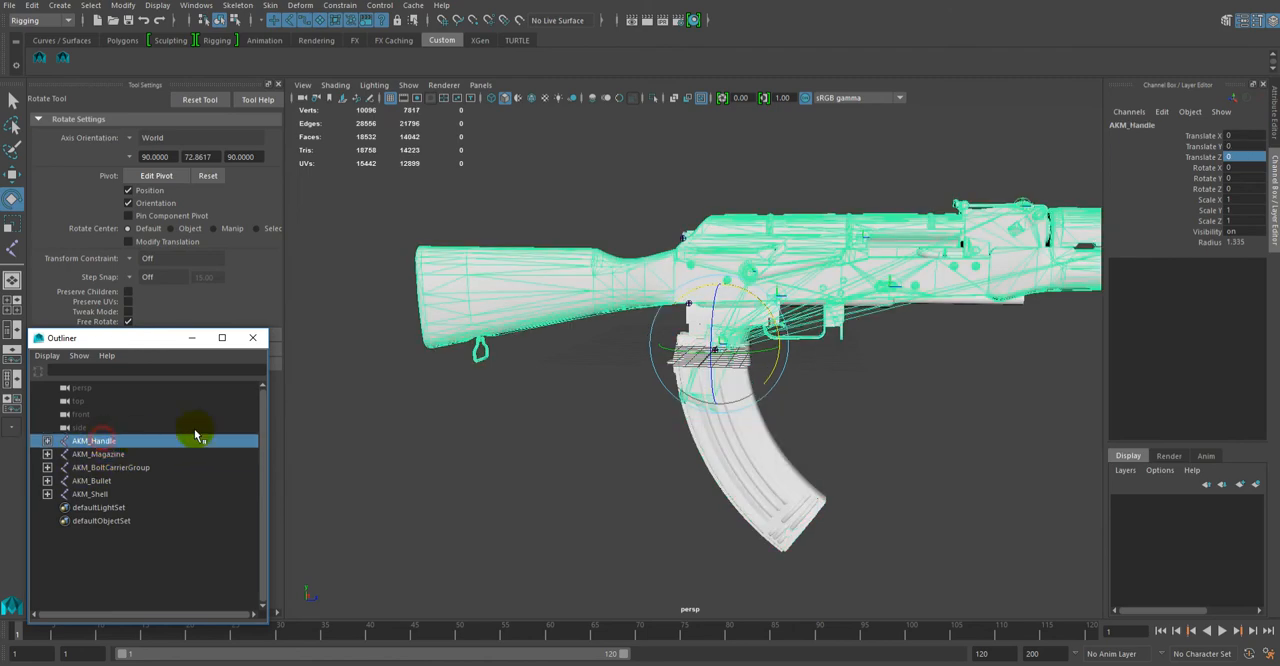
left_click(1258, 232)
type("off")
key("Return")
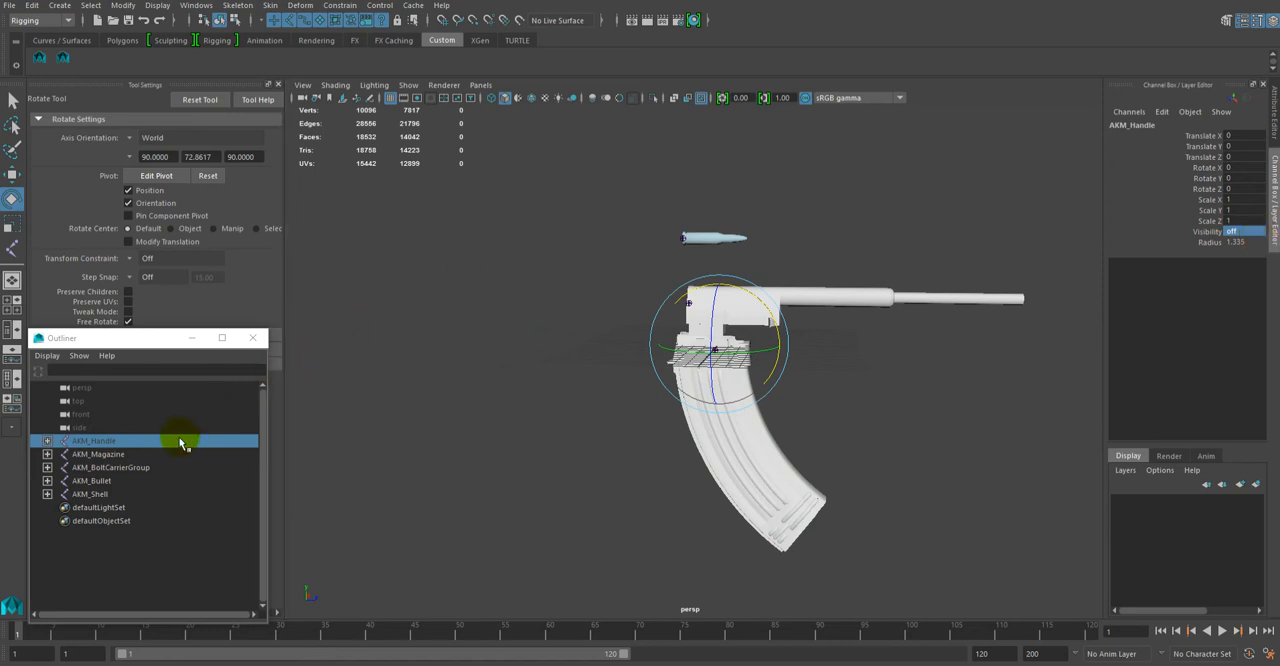
Step: Move the AKM_Magazine joint to the world origin by setting its Translate Y and Translate Z to 0
left_click(100, 454)
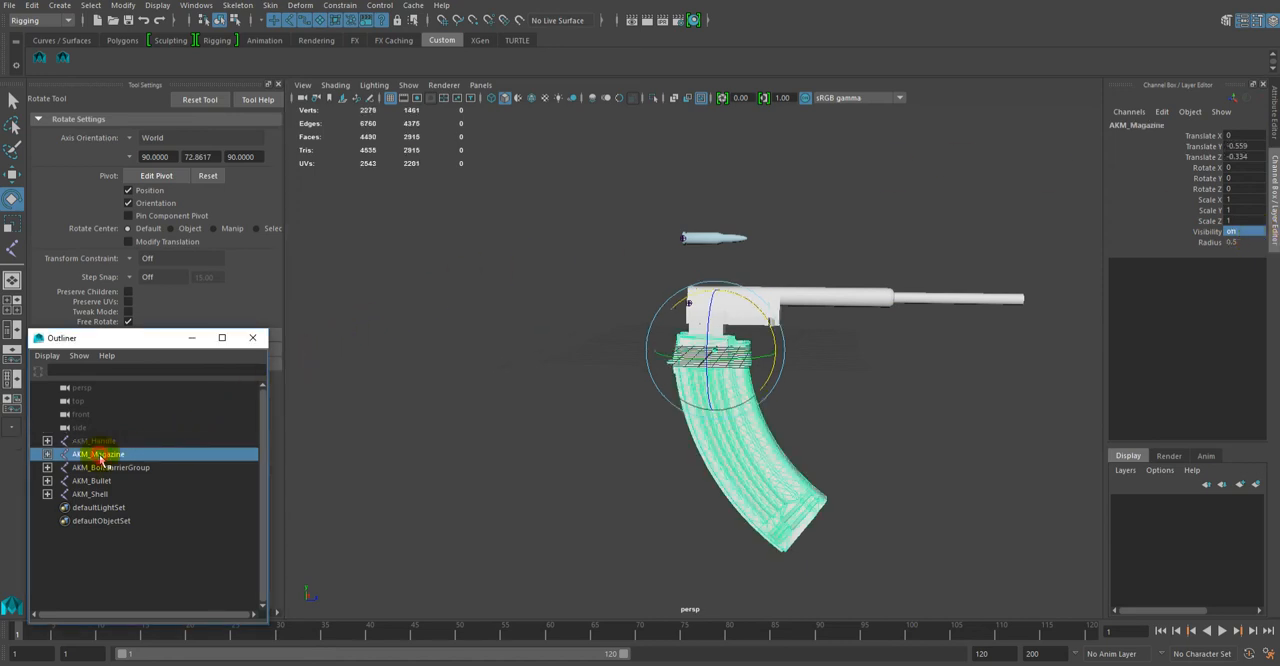
left_click(1256, 147)
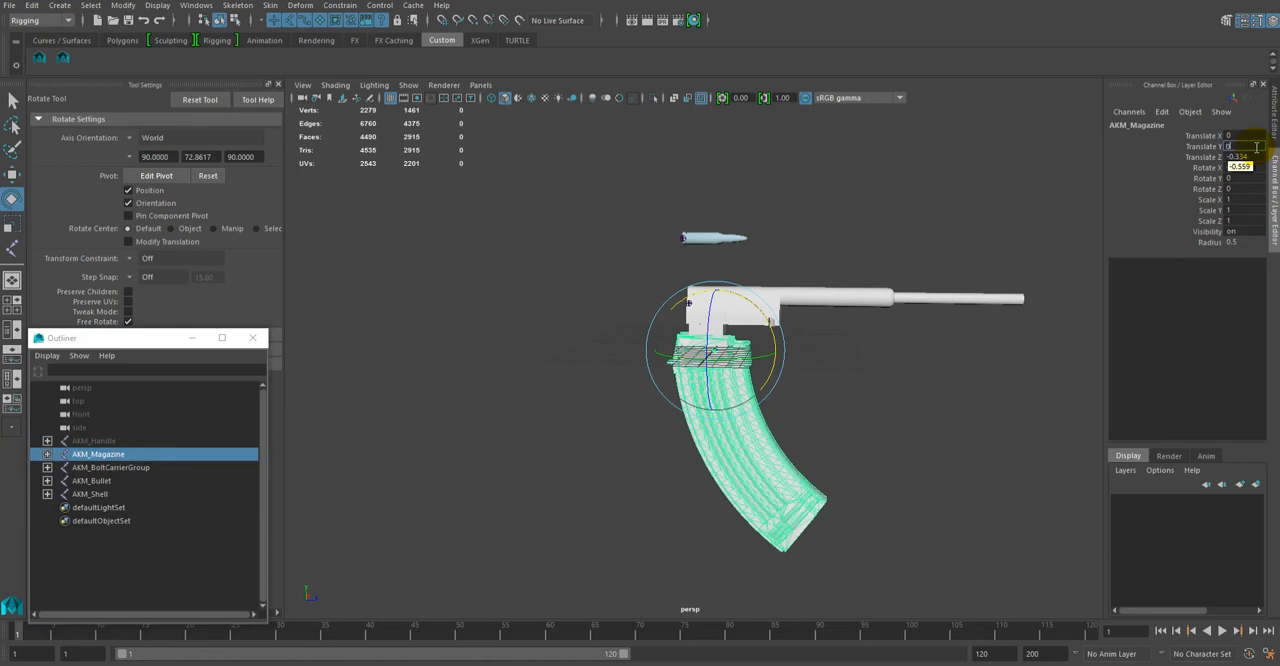
type("0")
key("Return")
left_click(1251, 159)
type("0")
key("Return")
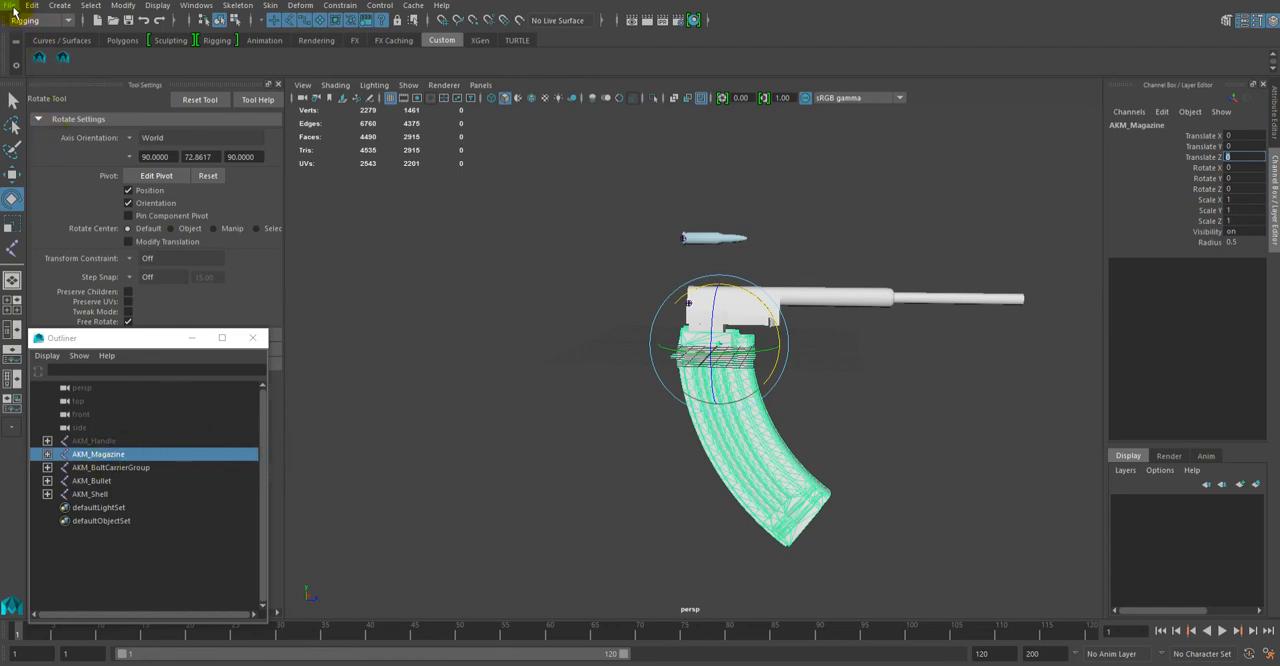
Step: Expand AKM_Magazine and select its entire hierarchy, including the WPN_AKM_magazine mesh
left_click(47, 454)
left_click(91, 6)
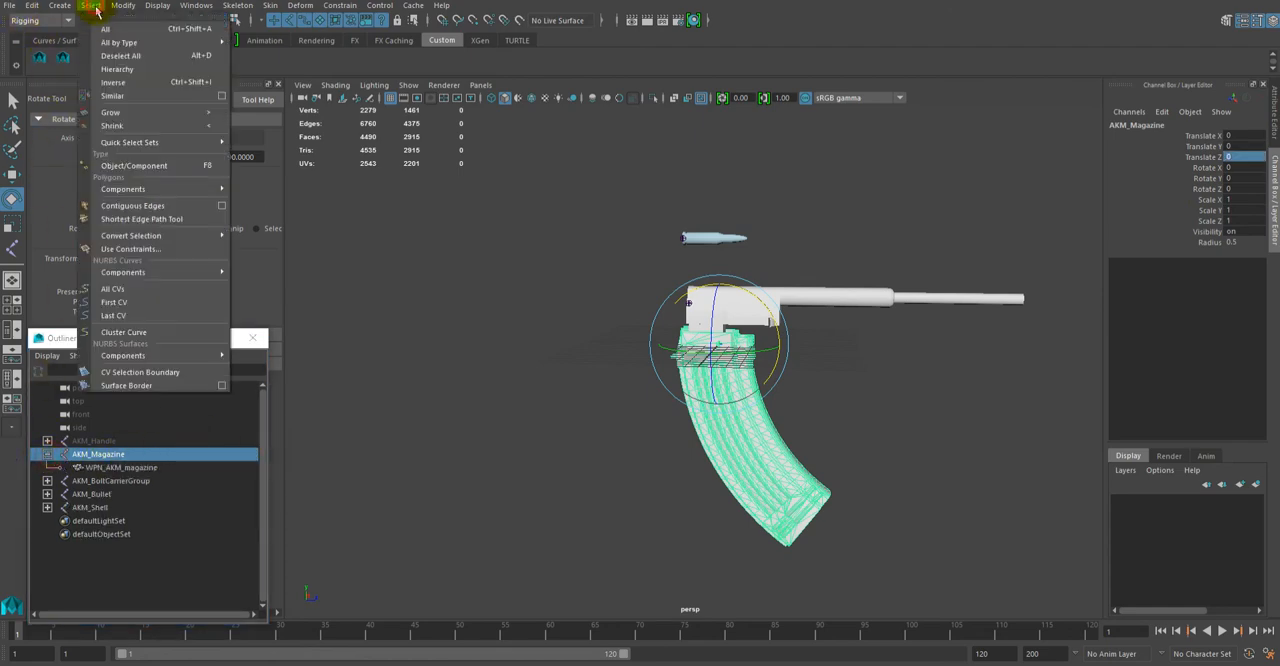
left_click(114, 66)
Step: Export the selected magazine hierarchy as an FBX file named AKM_Magazine in the TutorialFiles\AKM folder
left_click(9, 5)
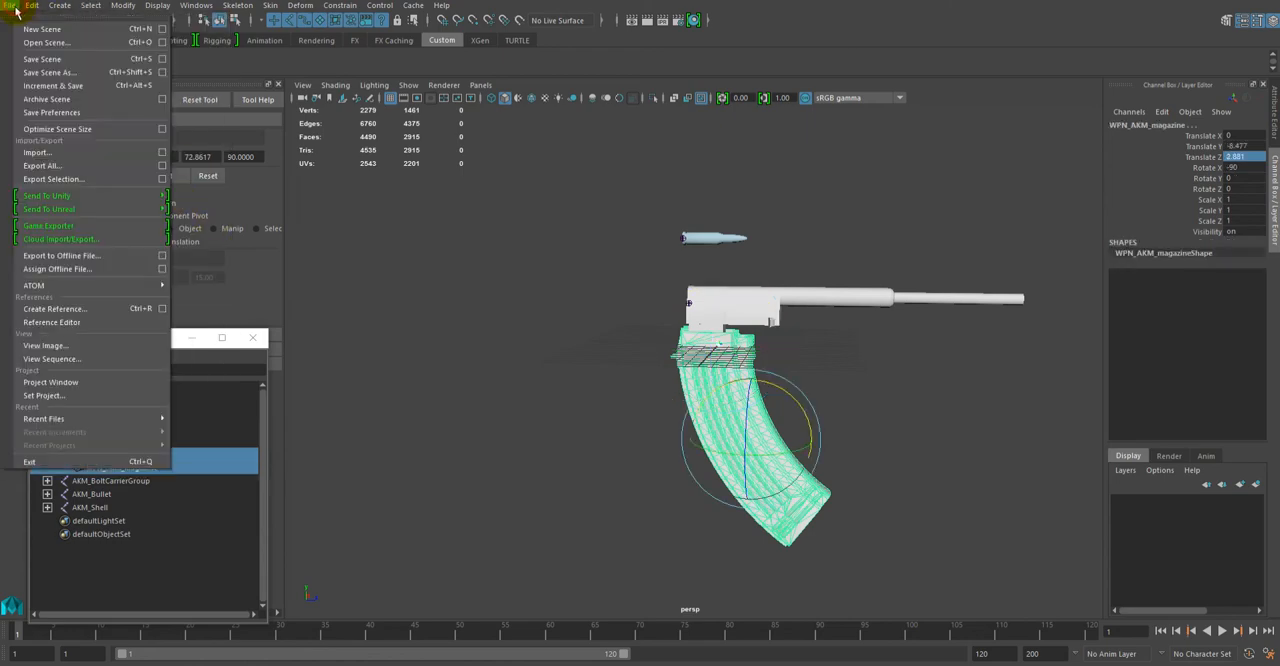
left_click(60, 178)
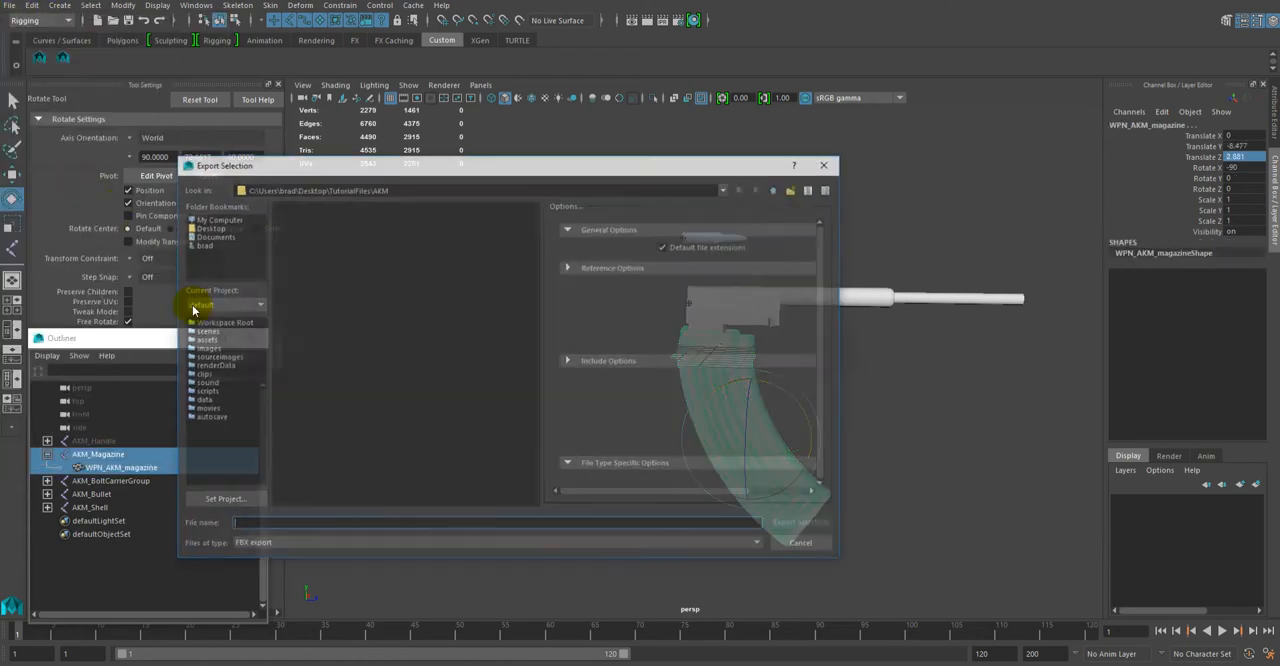
type("AK")
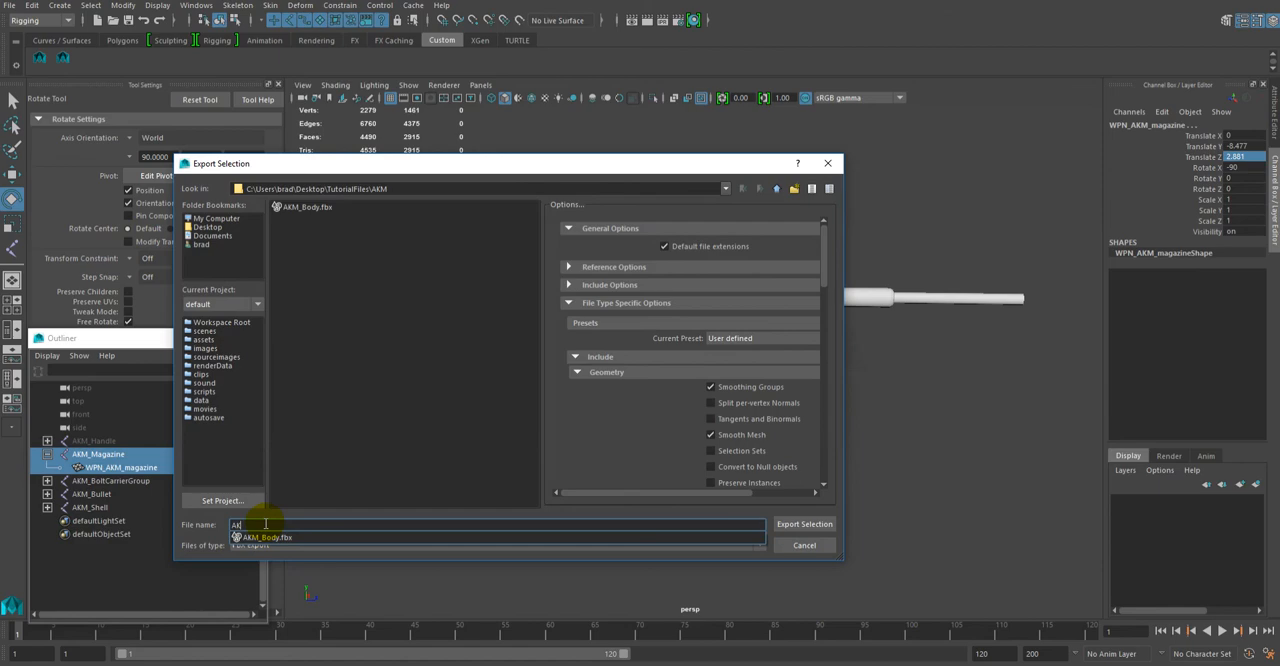
type("M_Magazine")
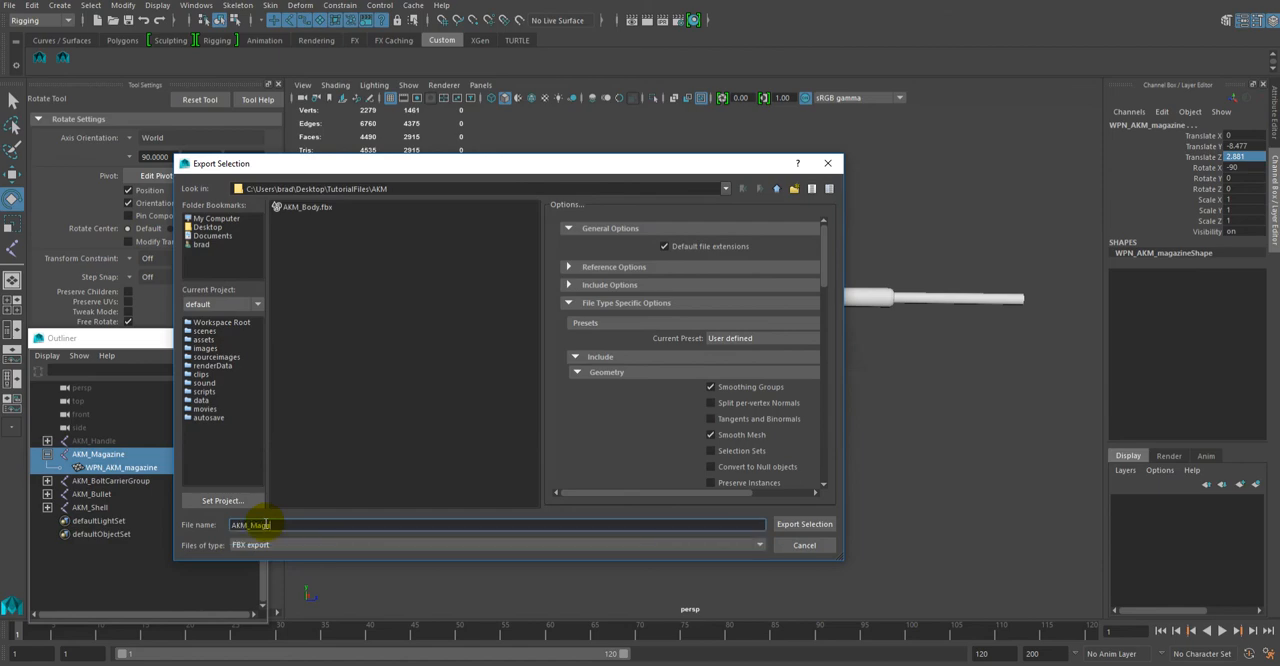
left_click(803, 525)
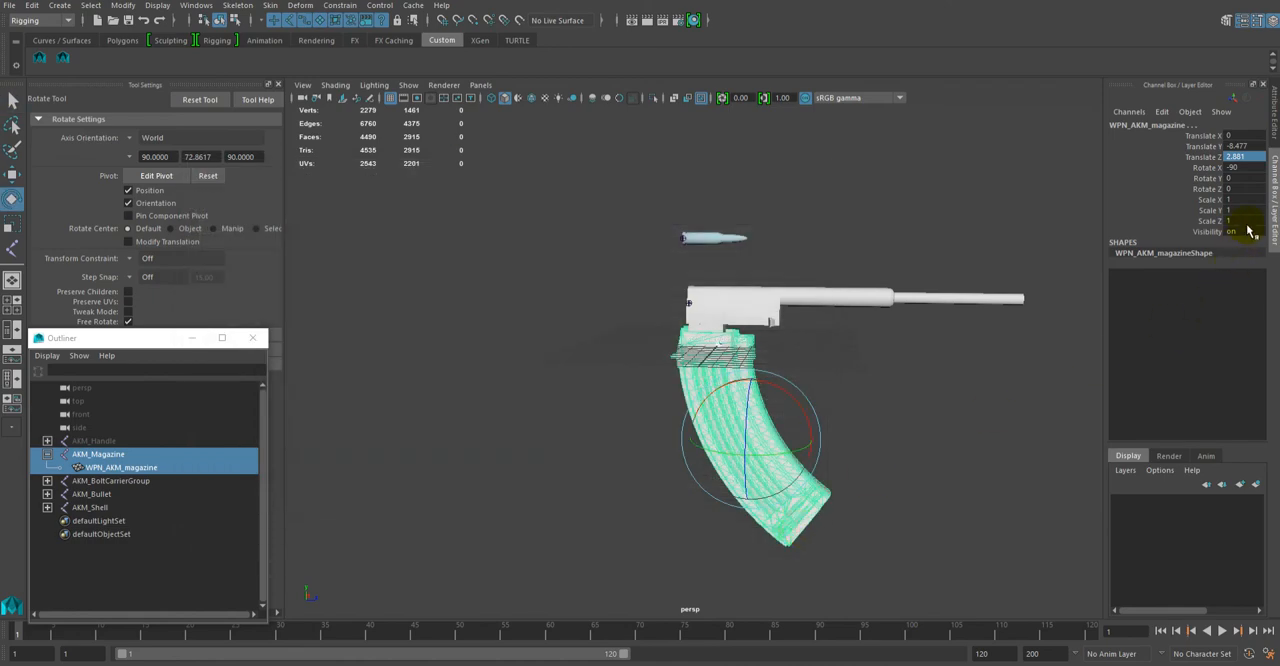
Step: Collapse the AKM_Magazine joint and hide the exported magazine by setting the joint's Visibility to off
left_click(100, 455)
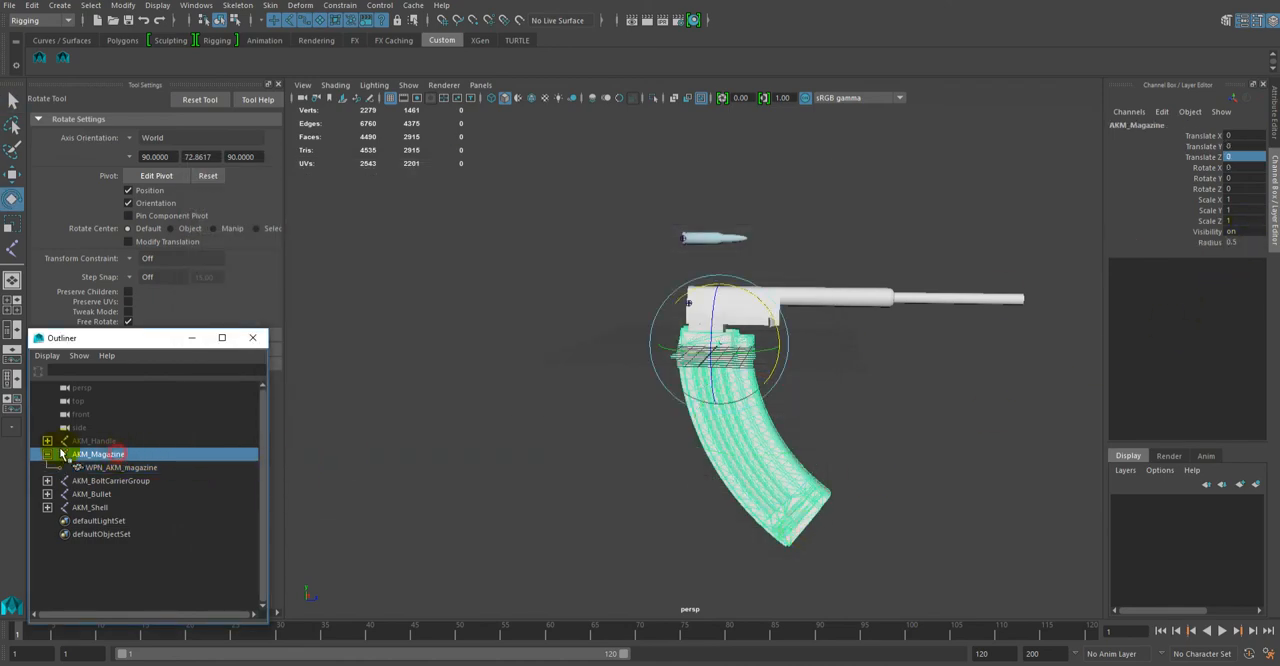
left_click(47, 455)
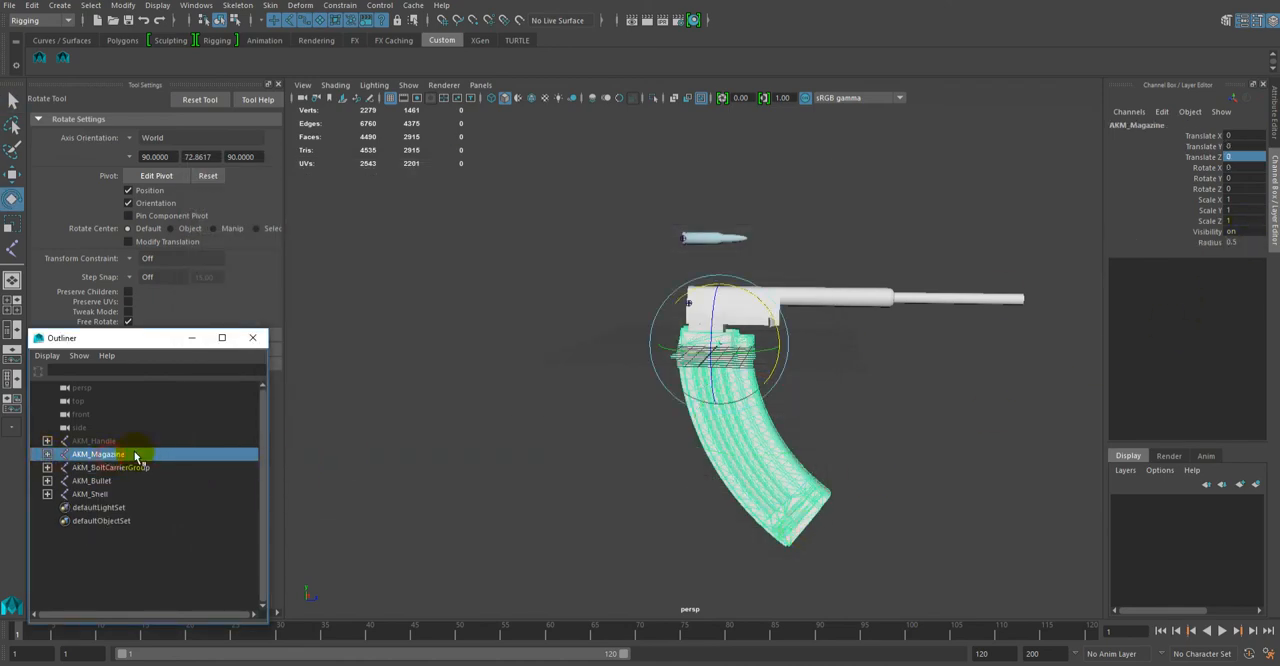
left_click(1249, 230)
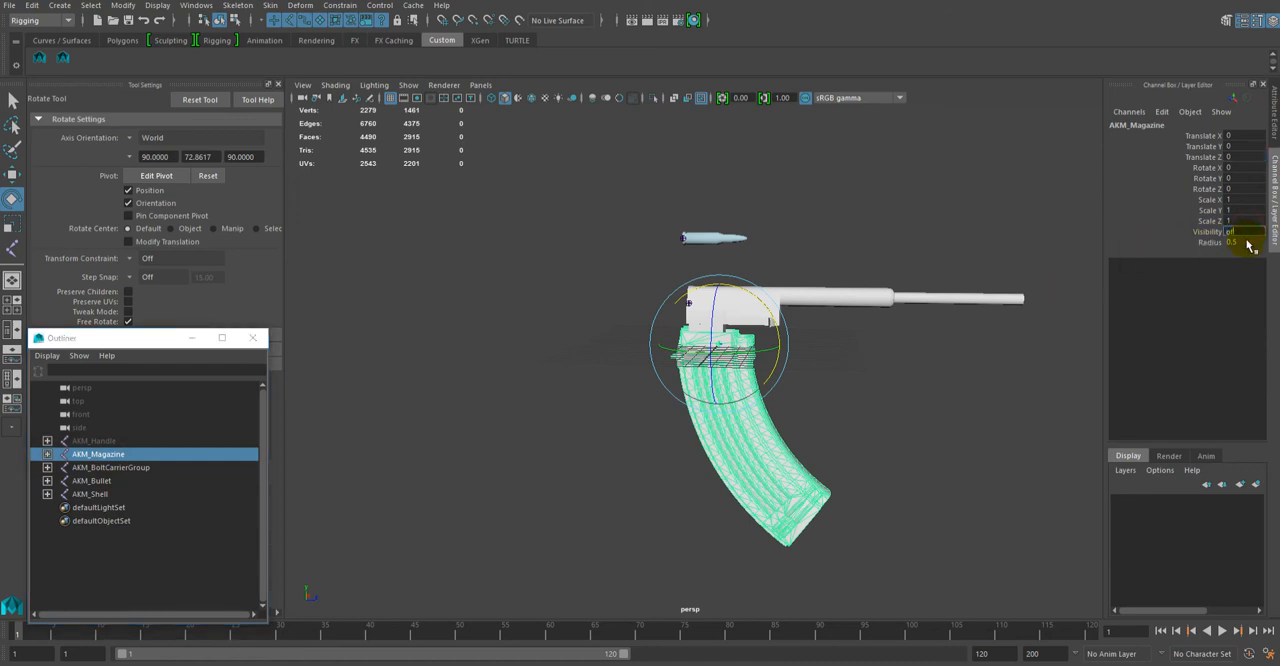
type("0")
key("Return")
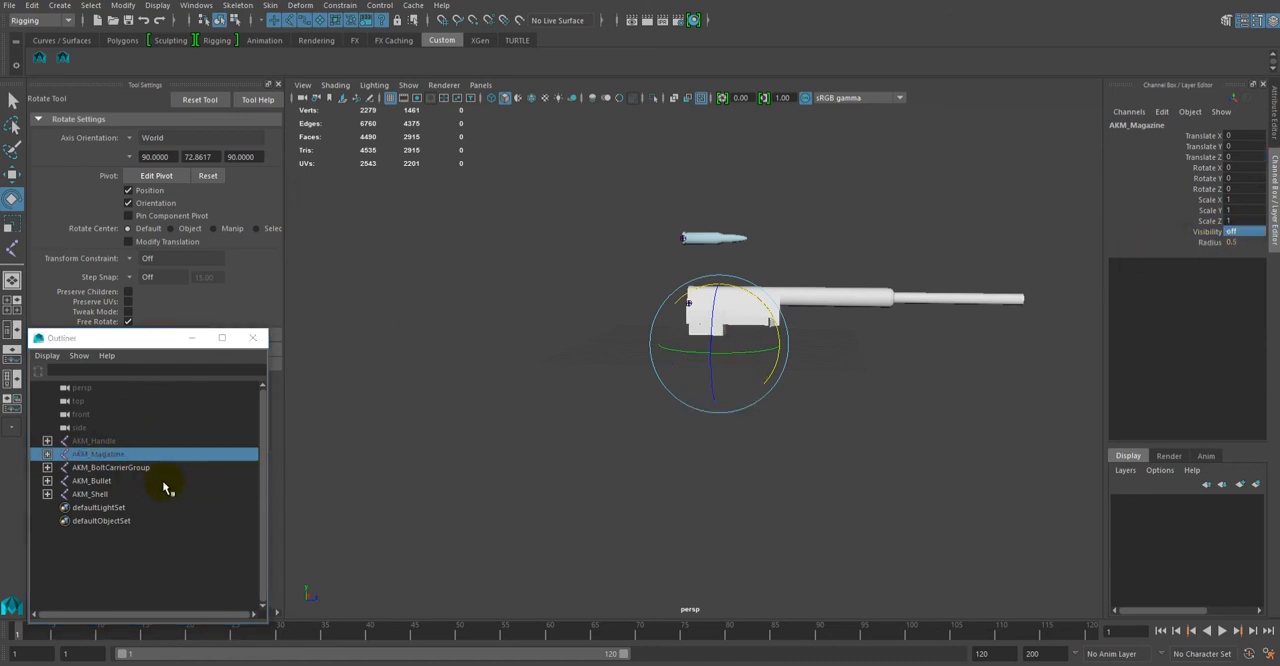
Step: Move the AKM_BoltCarrierGroup joint to the world origin by setting its Translate Y and Translate Z to 0
left_click(92, 467)
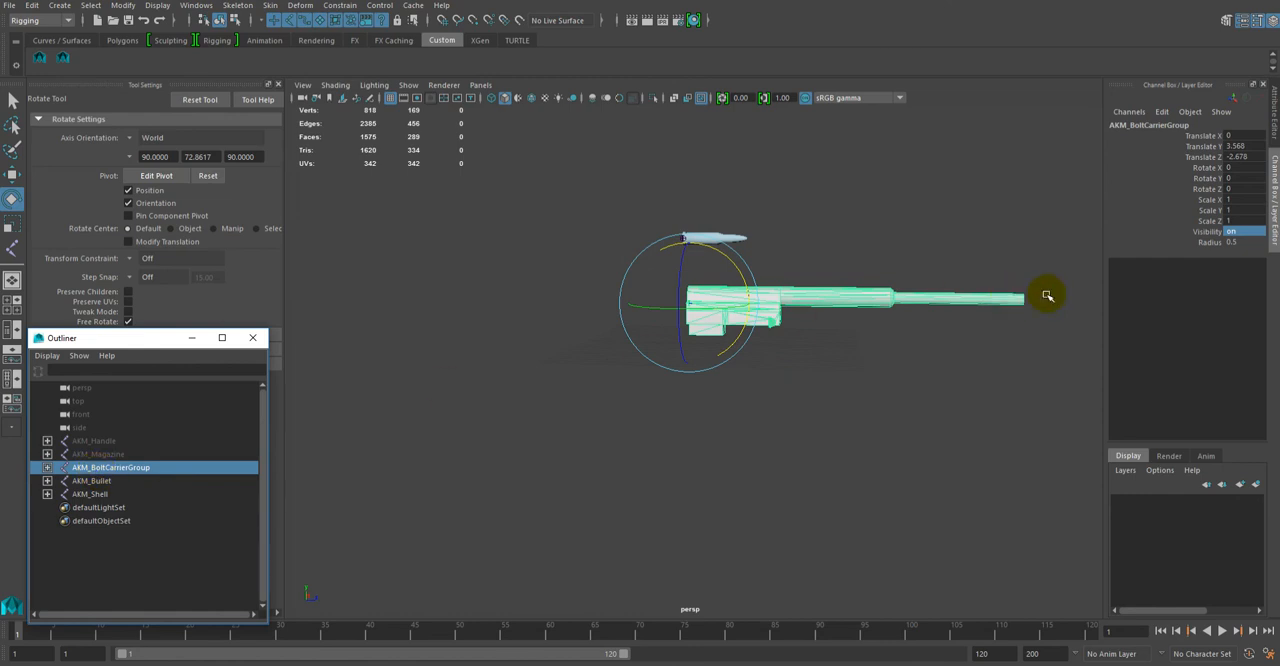
double_click(1240, 146)
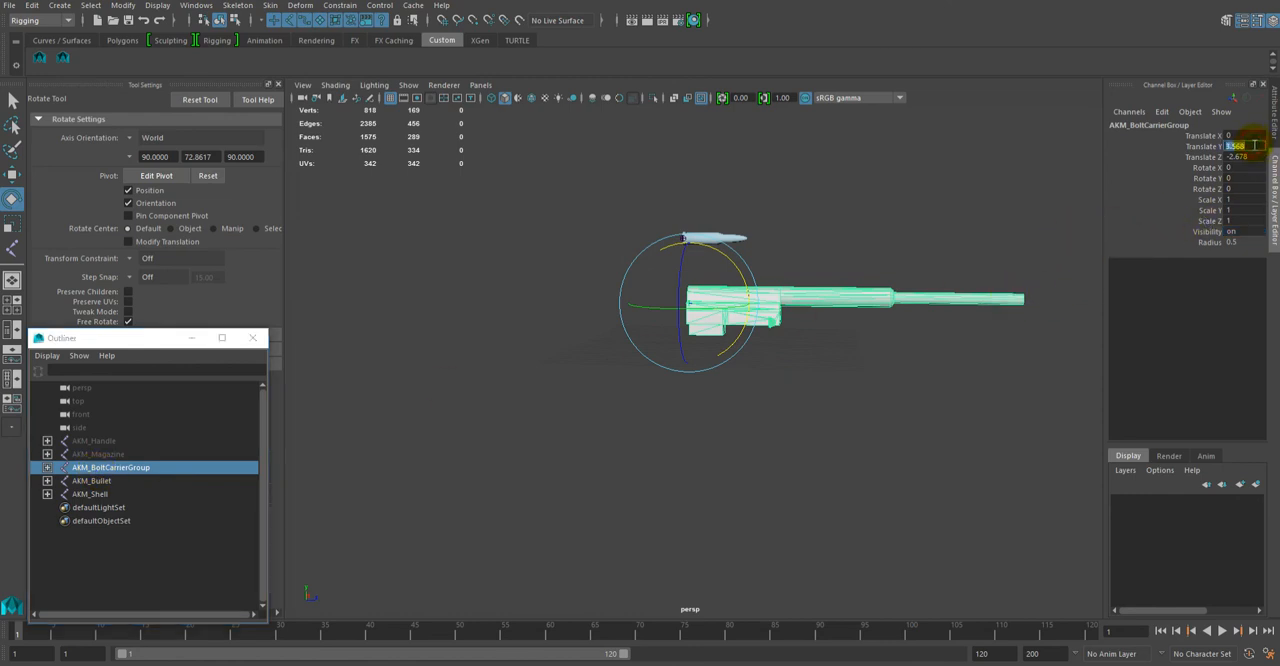
type("0")
double_click(1254, 158)
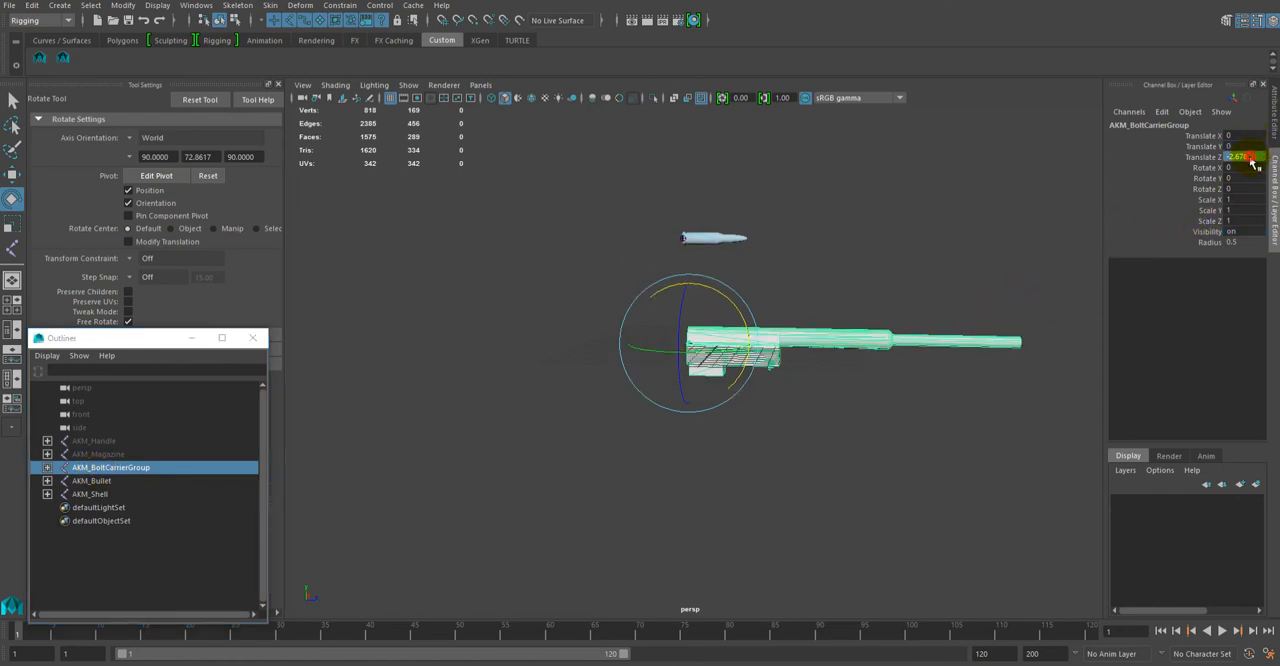
key("Return")
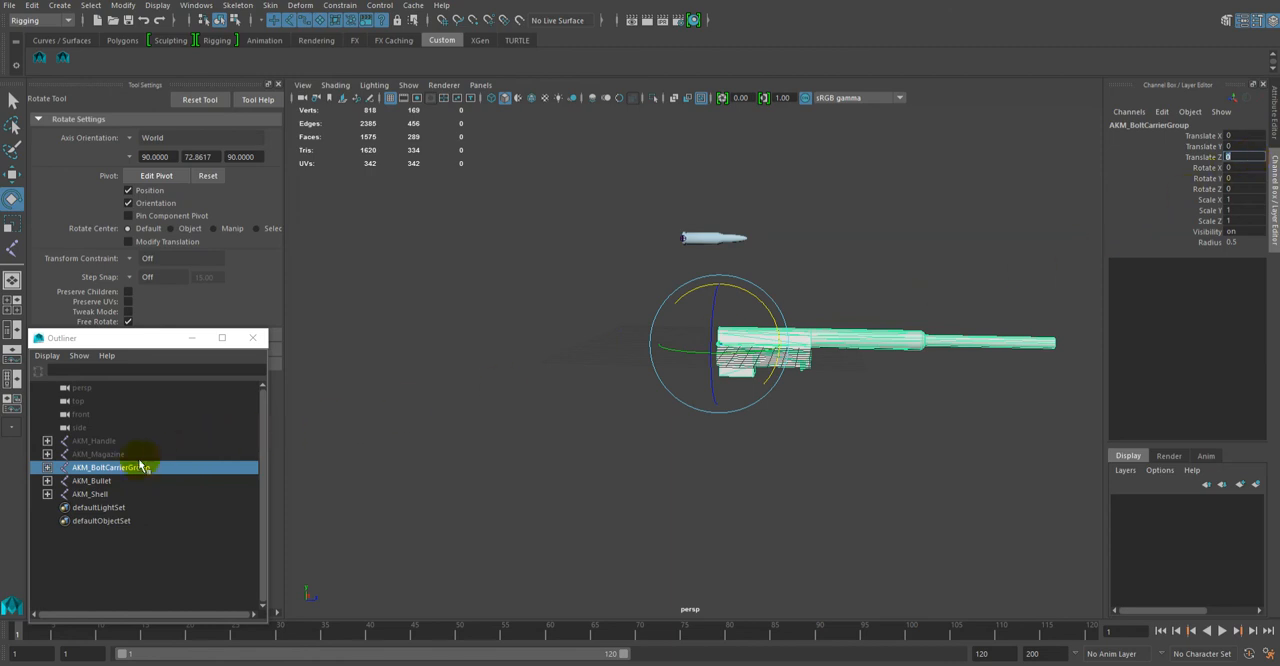
Step: Expand AKM_BoltCarrierGroup and select its entire hierarchy, including the WPN_AKM_bolt_carrier mesh
left_click(47, 467)
left_click(112, 481)
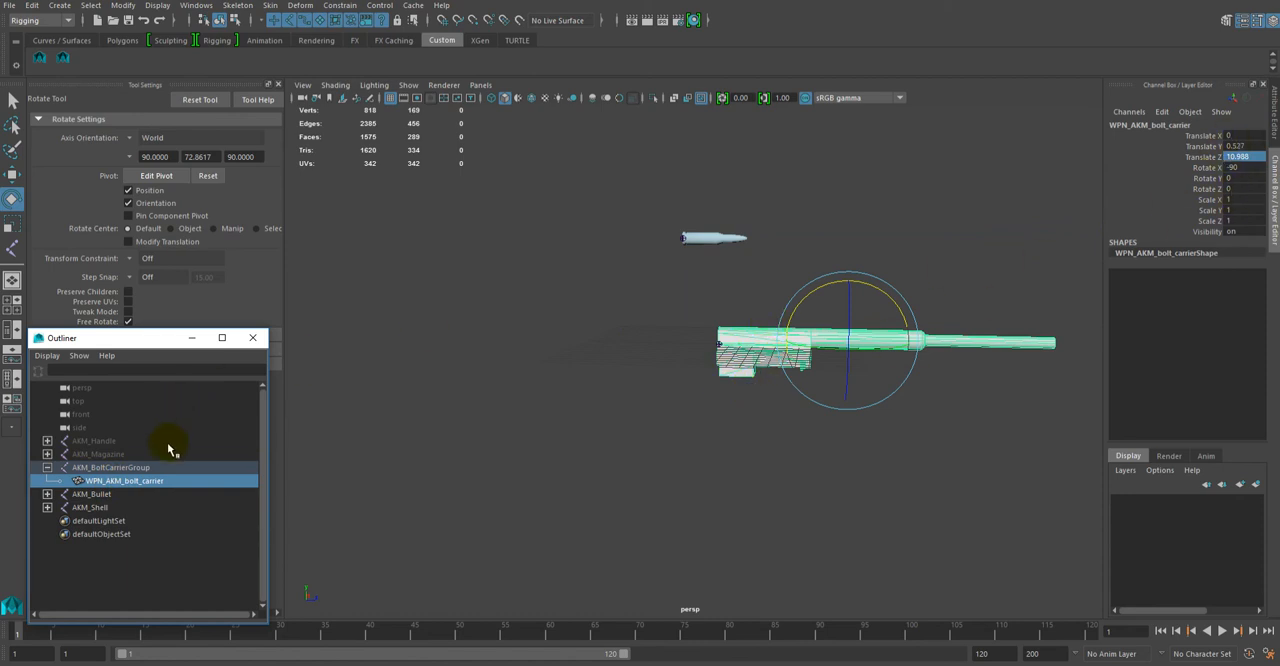
left_click(84, 467)
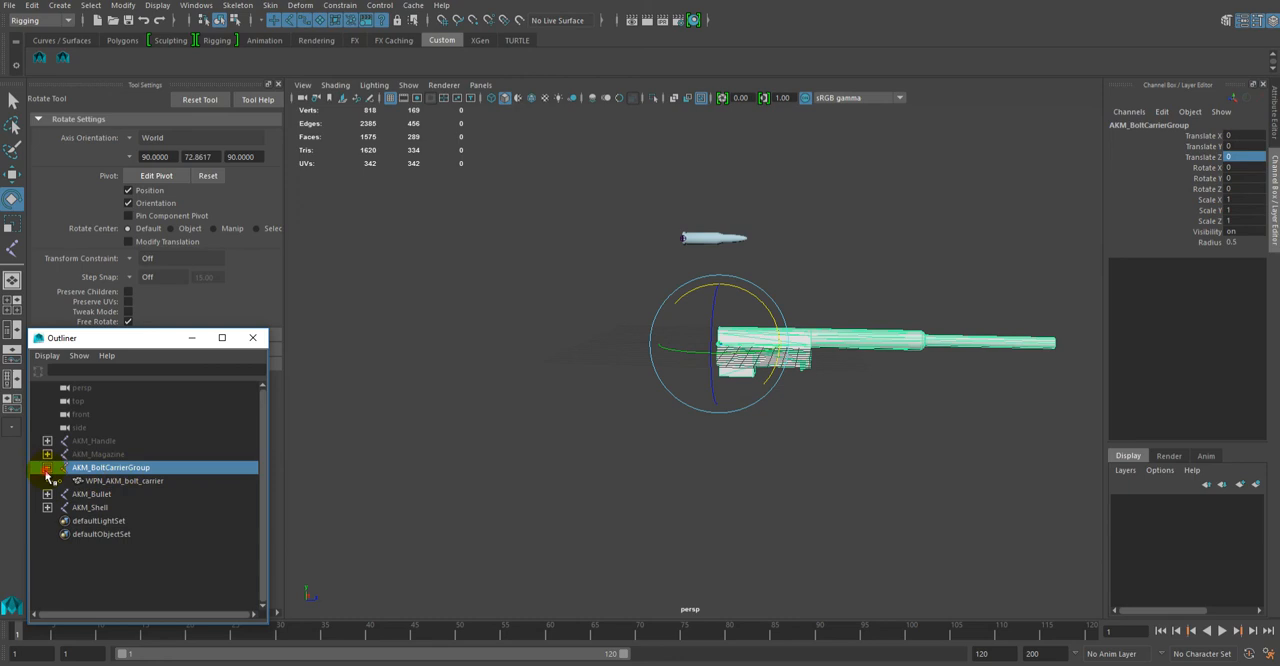
left_click(46, 467)
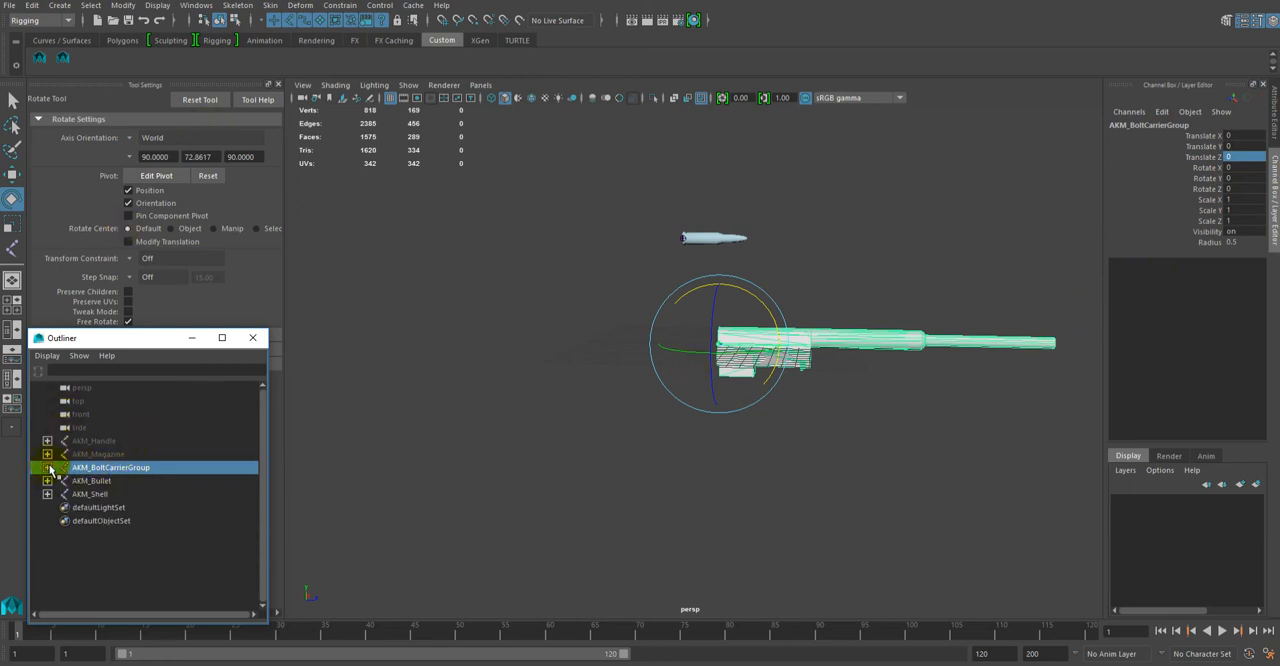
left_click(47, 467)
left_click(95, 8)
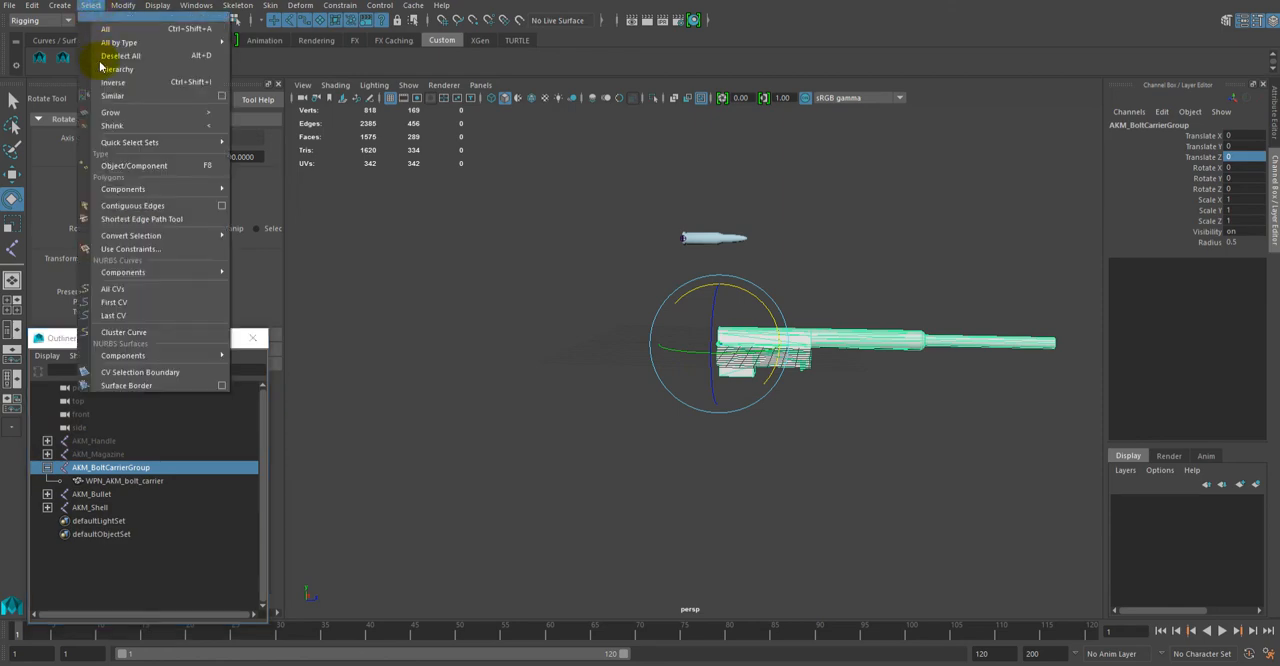
left_click(103, 70)
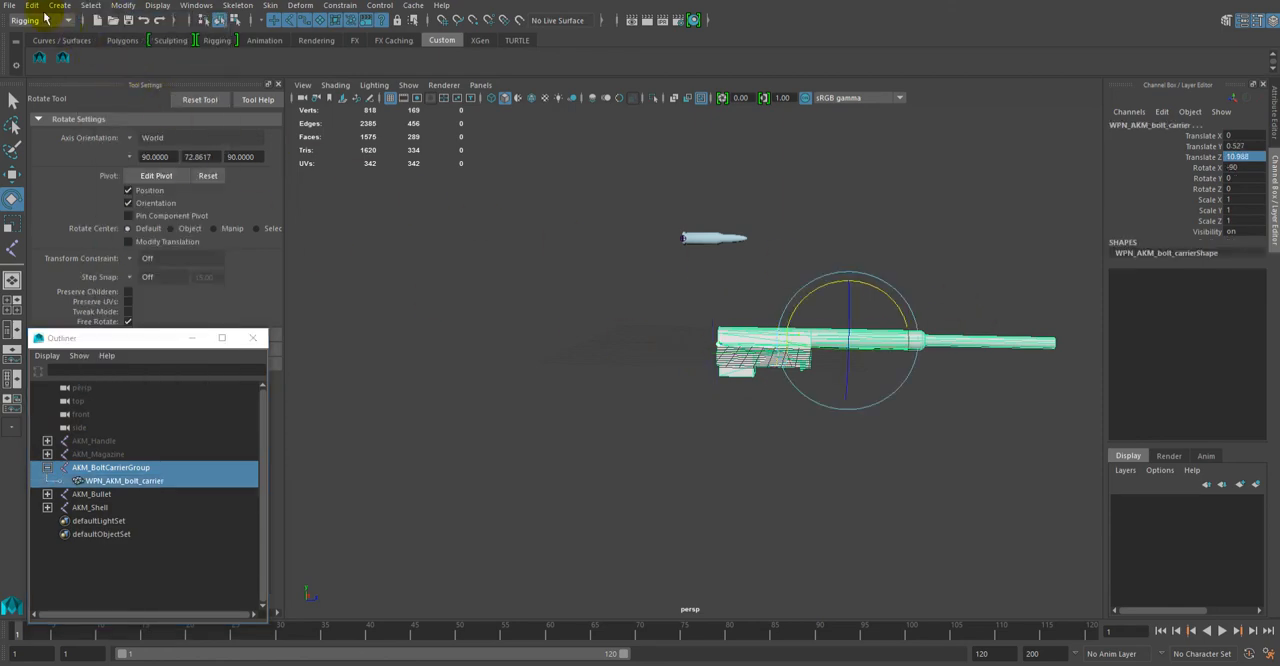
Step: Export the selected bolt carrier hierarchy as an FBX file named AKM_BoltCarrierGroup in the same AKM folder
left_click(10, 8)
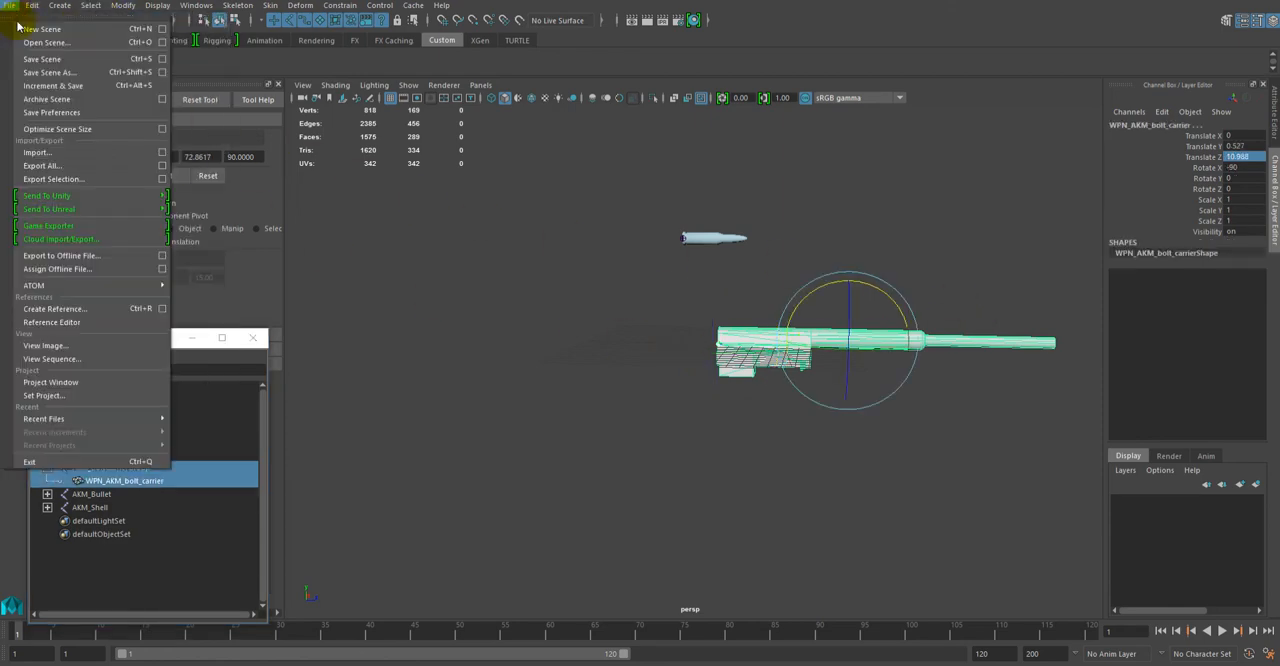
left_click(50, 178)
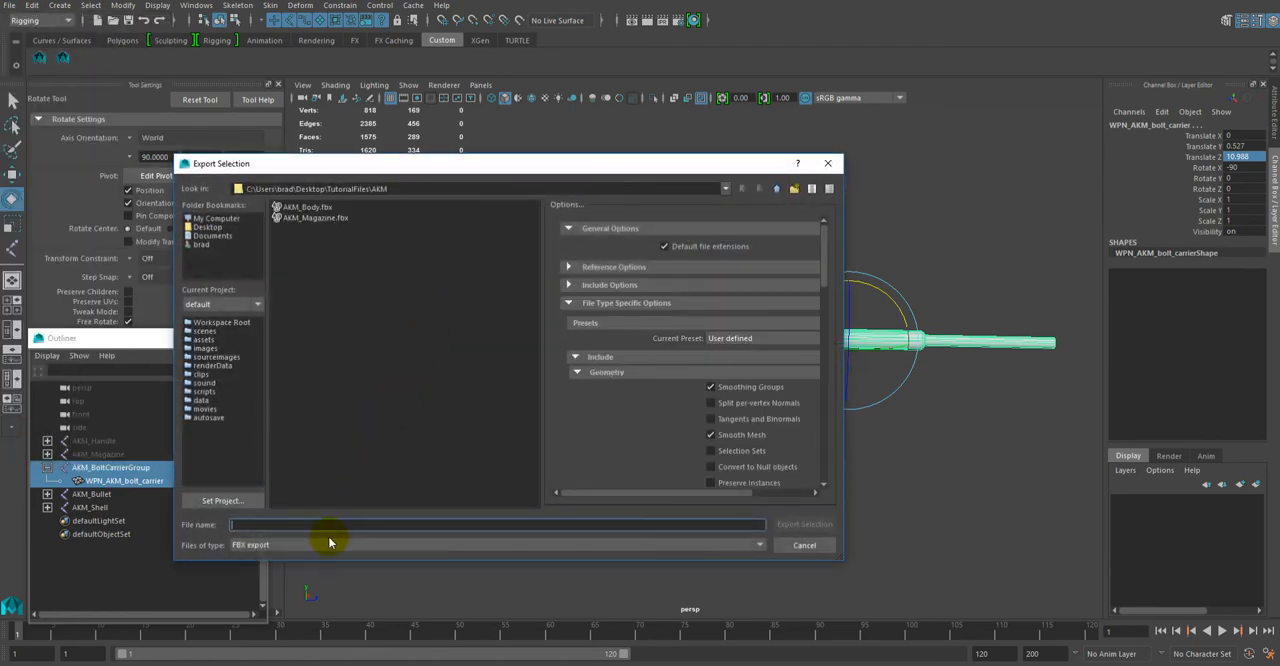
type("AKM_")
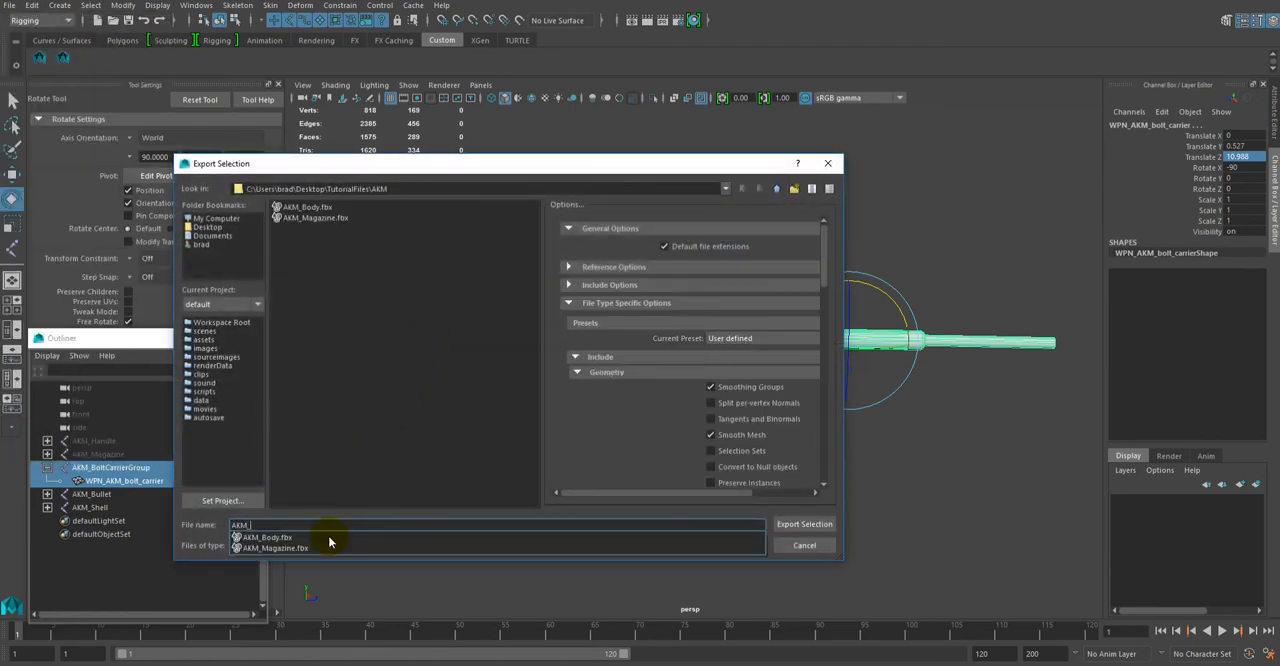
type("Bolt")
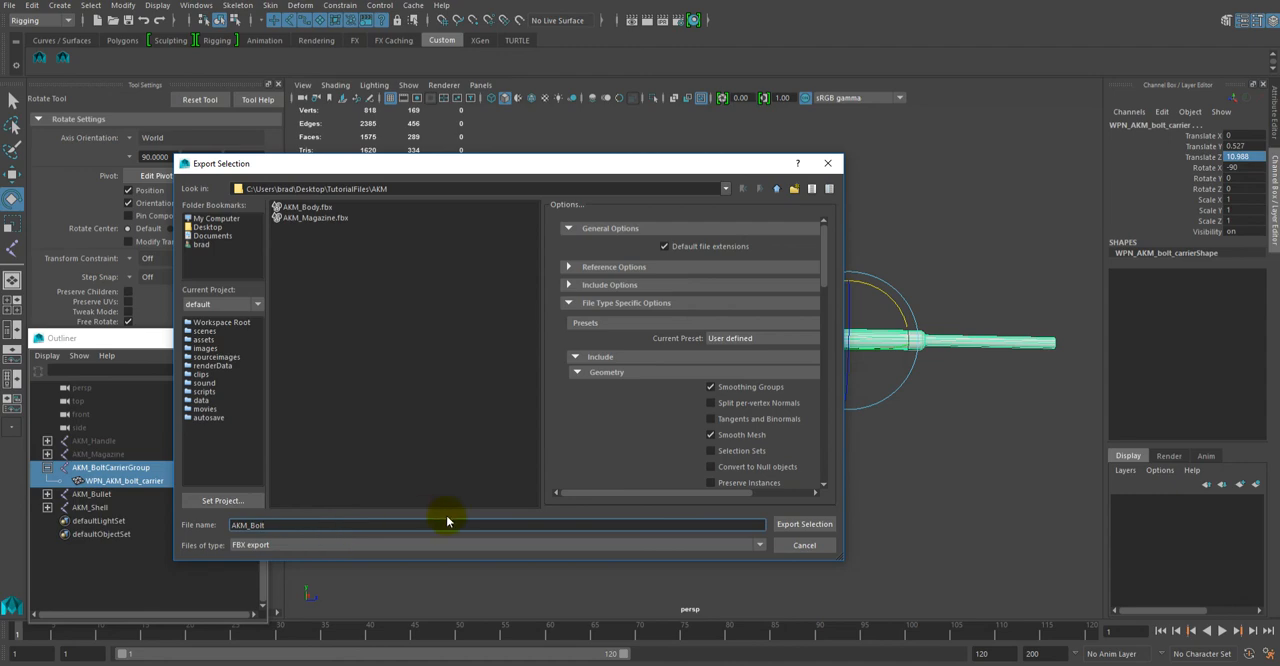
type("CarrierGroup")
left_click(806, 525)
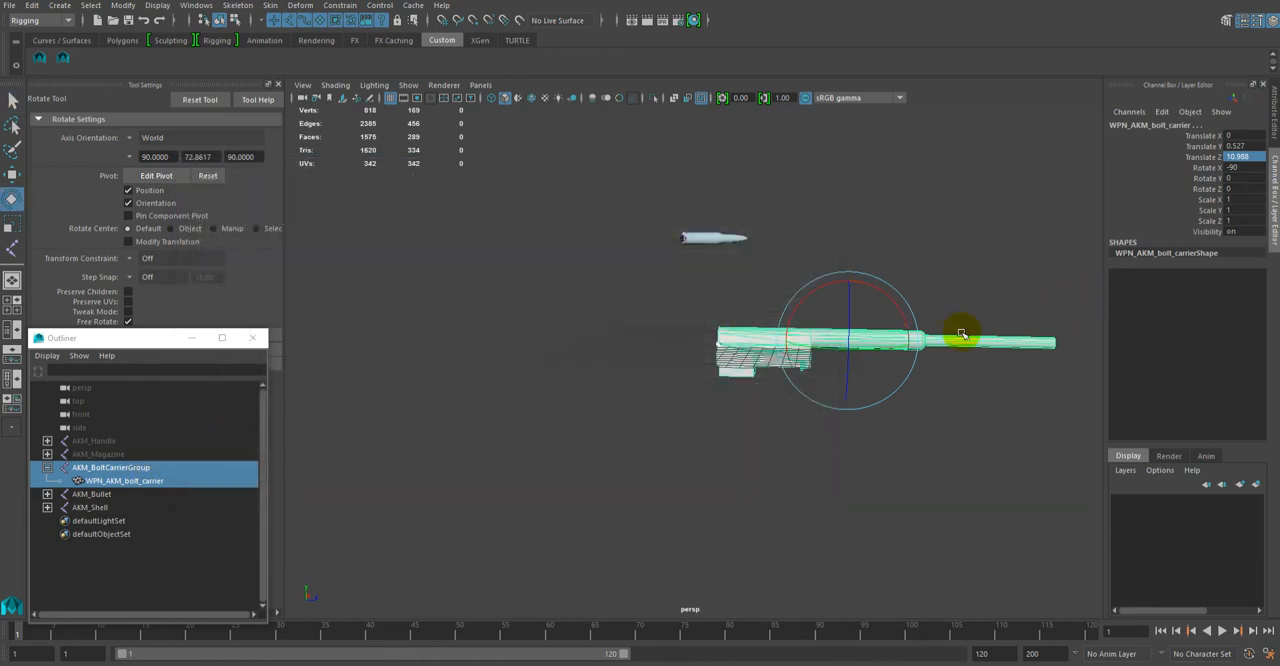
Step: Hide the exported bolt carrier by setting only the AKM_BoltCarrierGroup joint's Visibility to off, and collapse its hierarchy
left_click(408, 398)
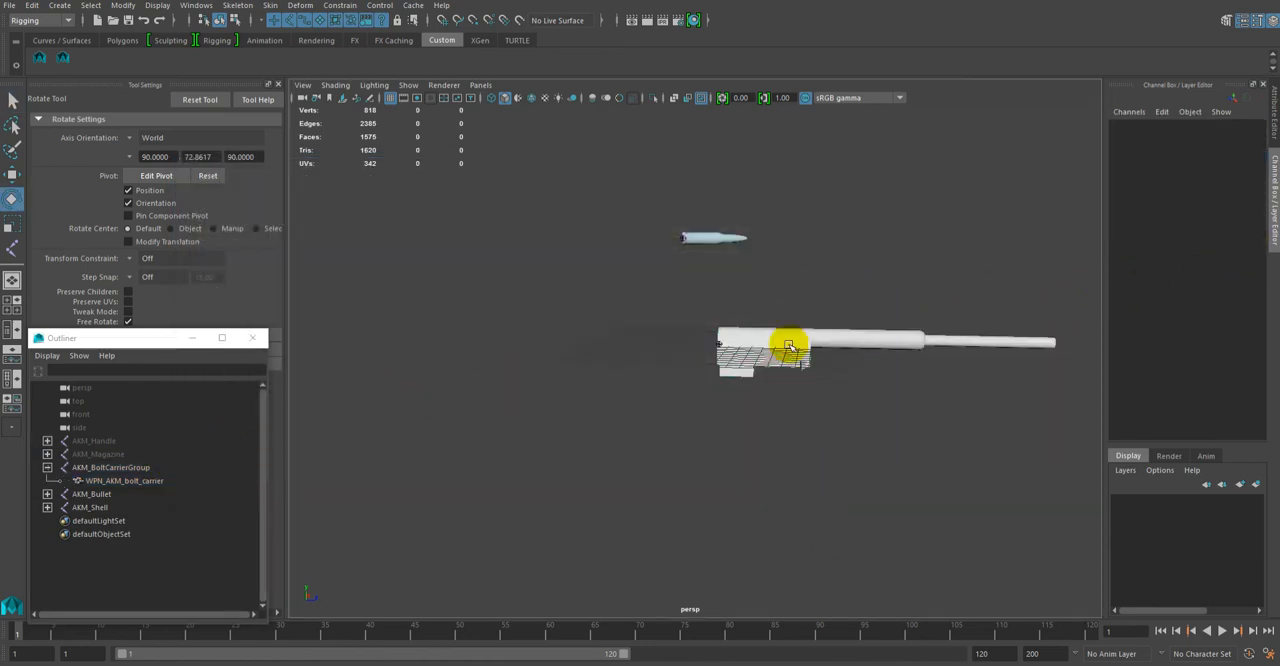
left_click(122, 467)
double_click(1238, 232)
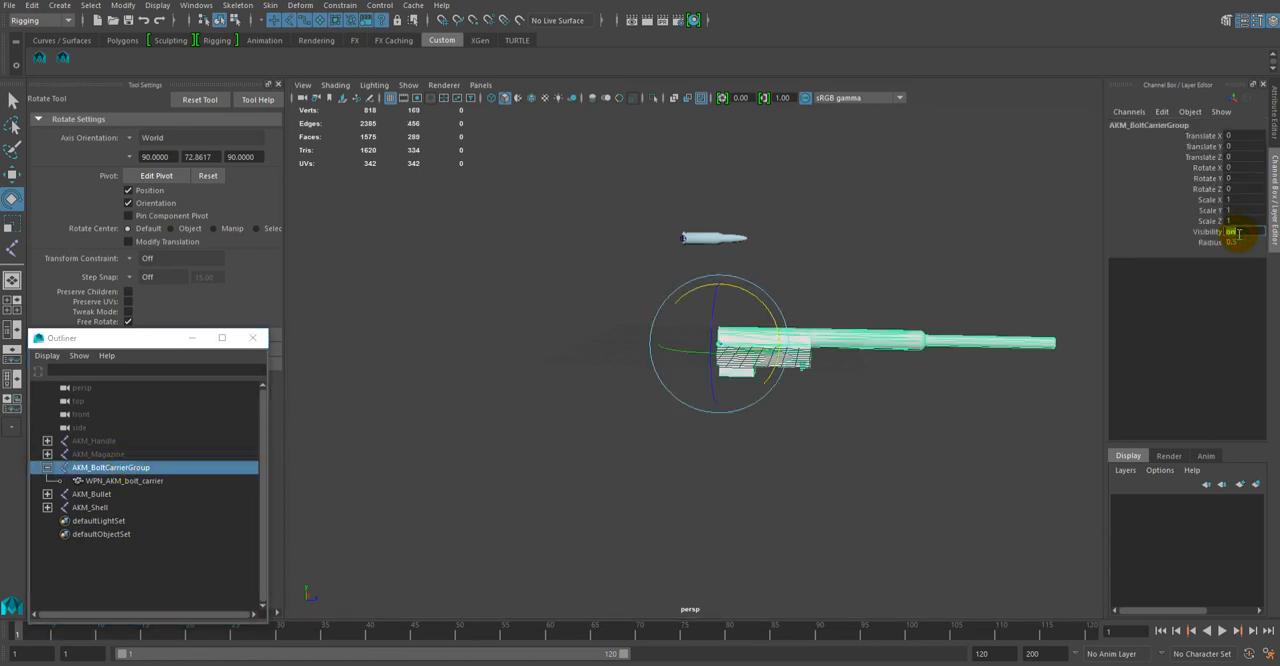
type("off")
key("Return")
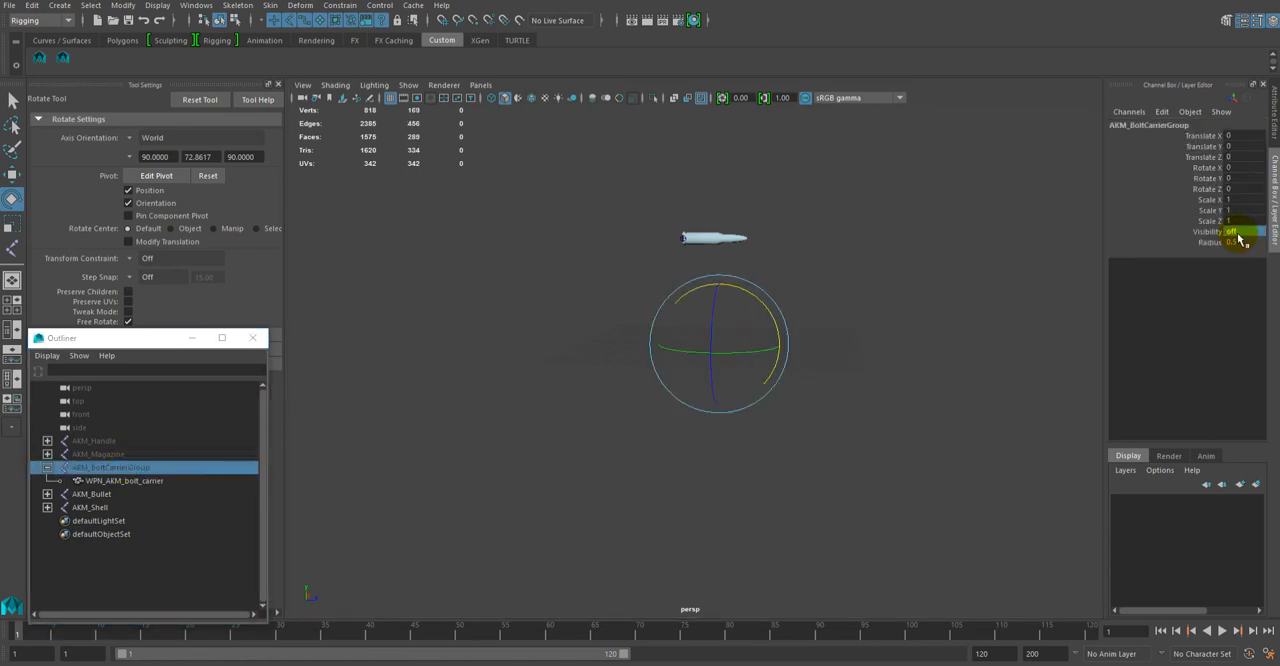
left_click(47, 469)
Step: Expand AKM_Bullet and select its entire hierarchy, including the WPN_AKM_Shell and WPN_AKM_Bullet meshes
left_click(124, 482)
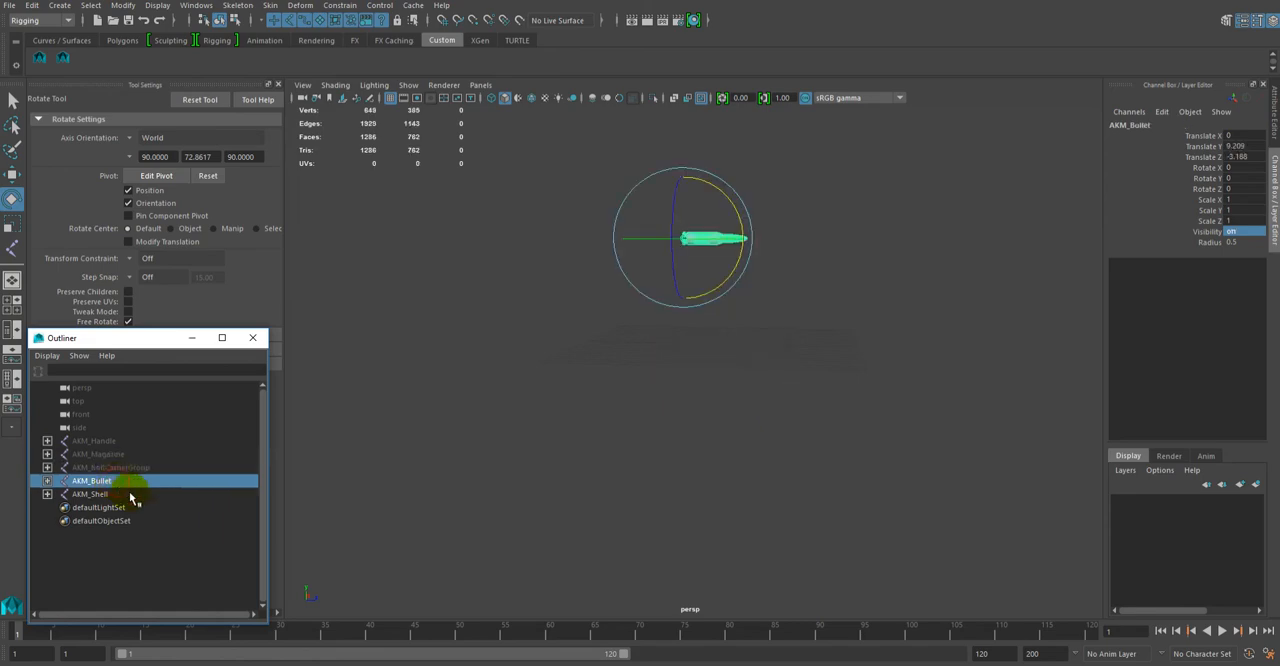
left_click(47, 481)
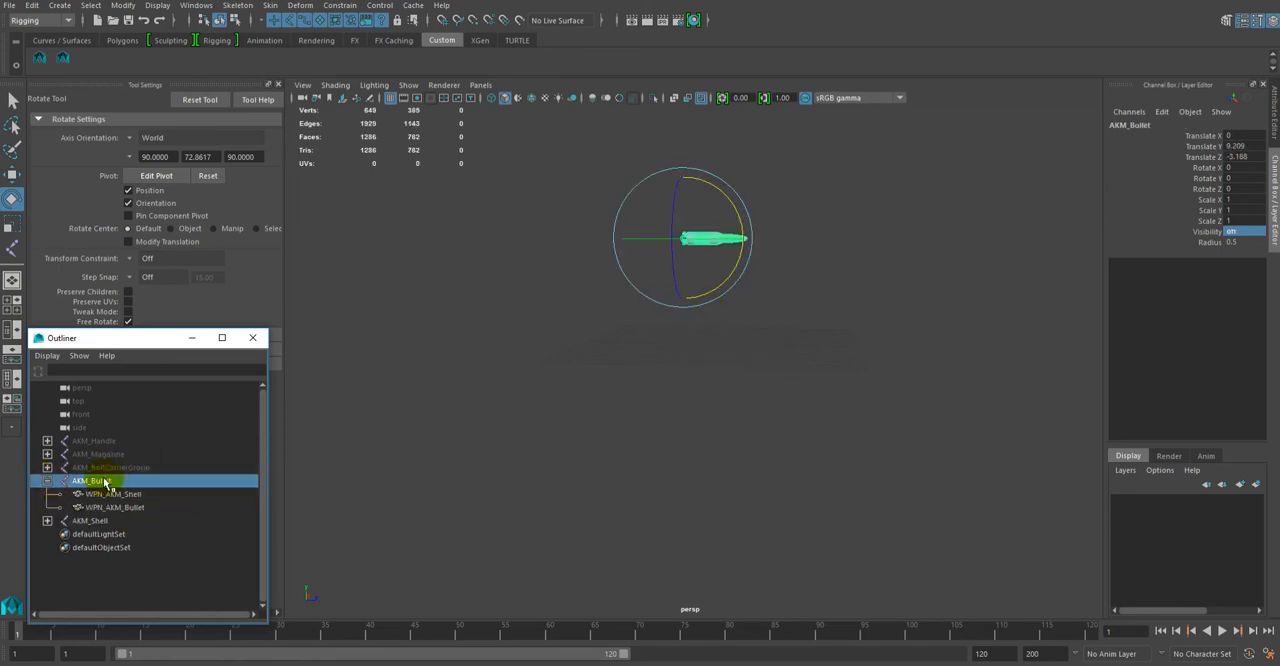
left_click(91, 6)
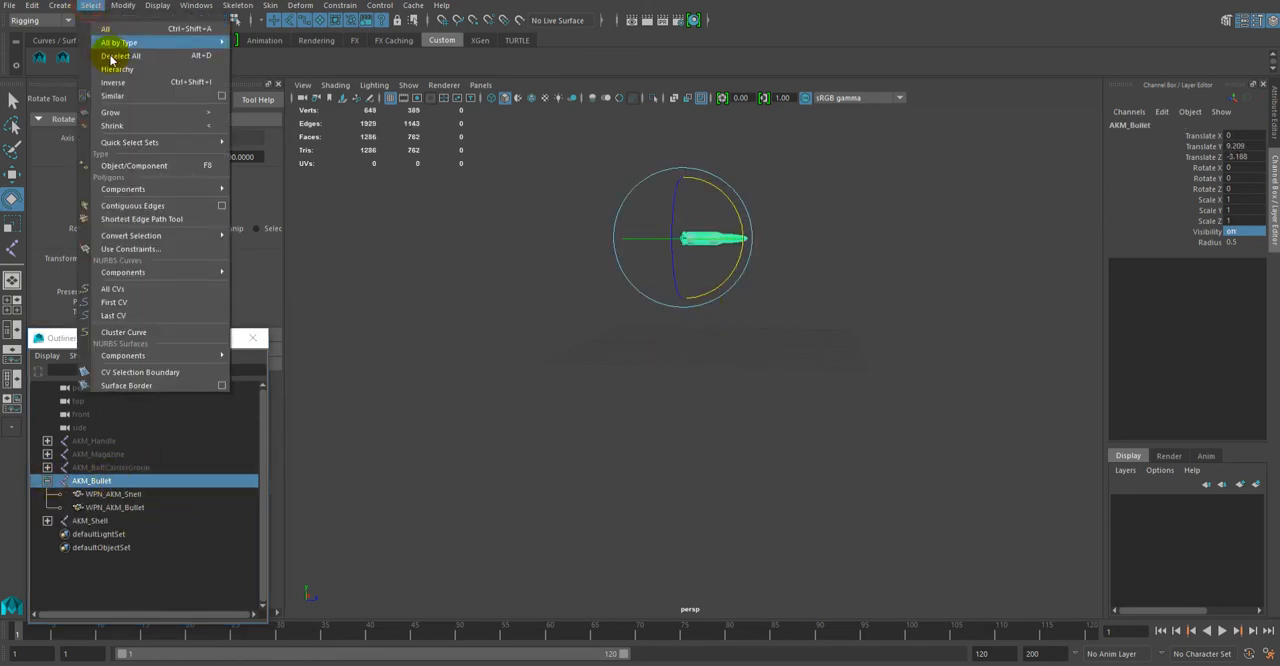
left_click(116, 70)
Step: Export the selected bullet hierarchy as an FBX file named AKM_Bullet, and hide it by setting Visibility to off
left_click(10, 5)
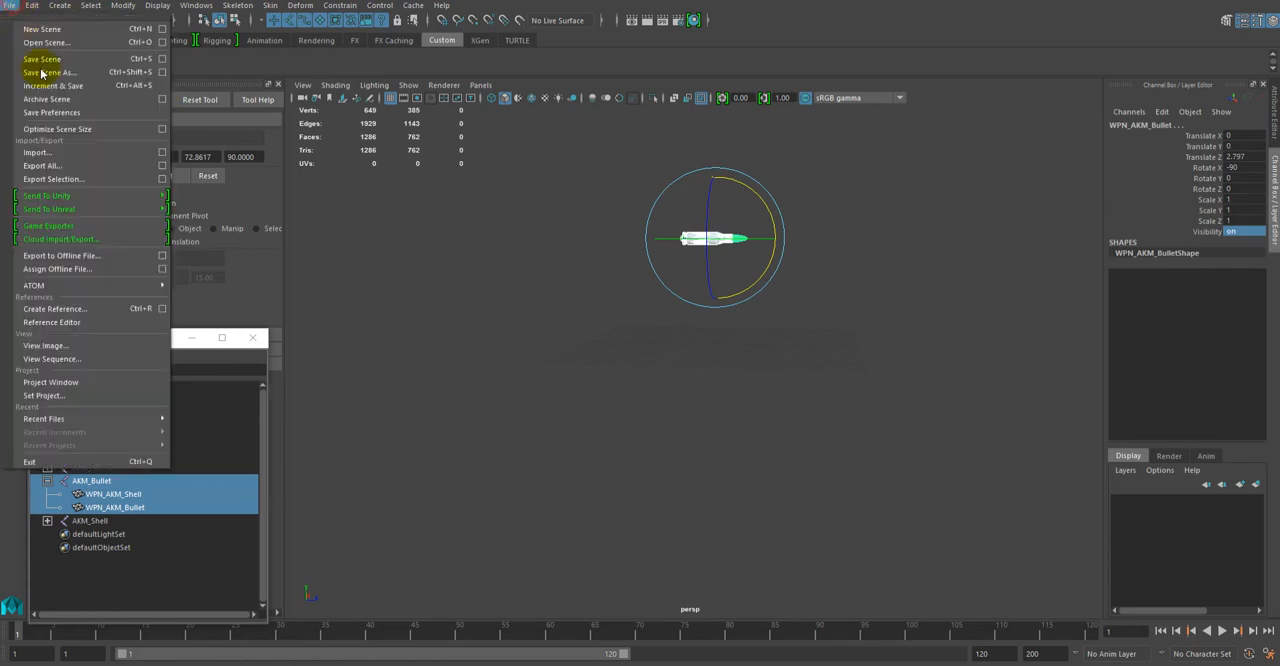
left_click(72, 180)
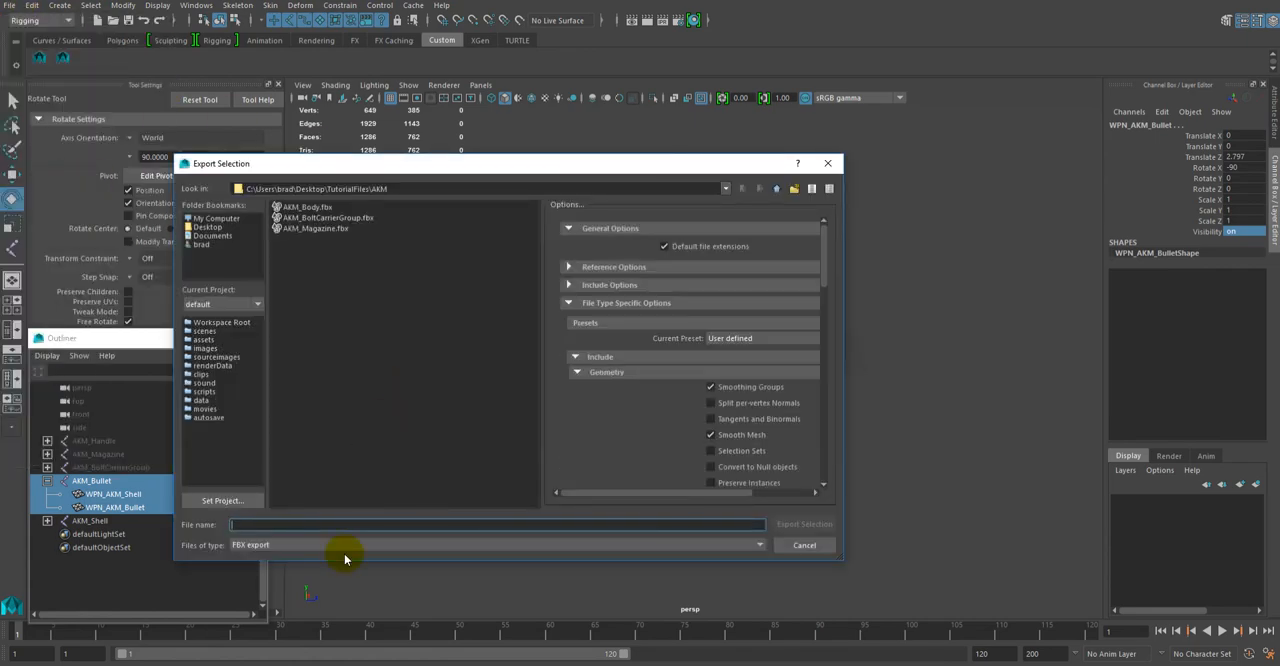
type("AKM_Bullet")
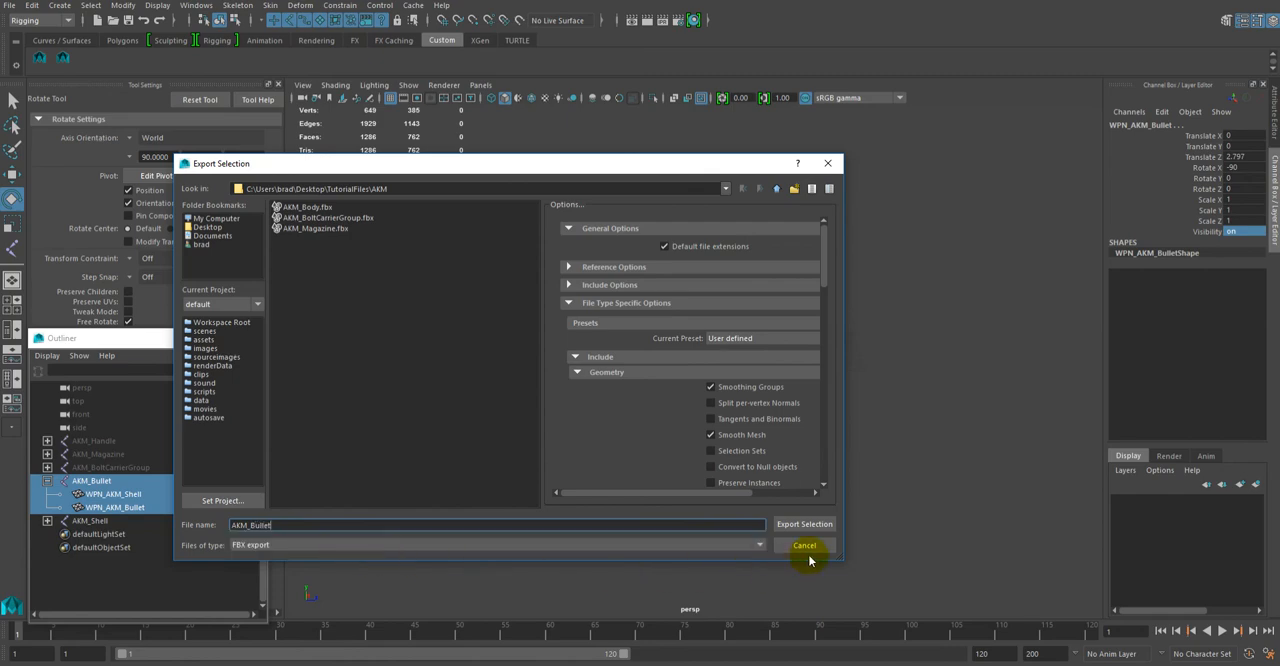
left_click(803, 523)
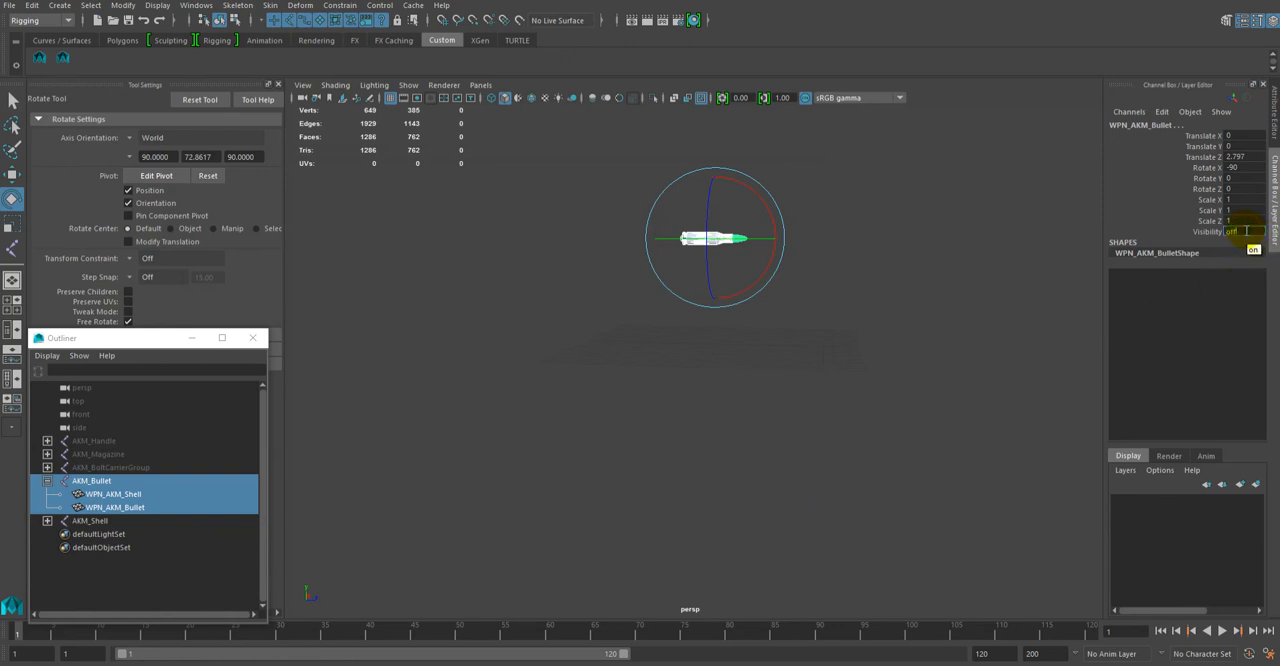
key("Return")
Step: Expand AKM_Shell and select its entire hierarchy, including the WPN_AKM_ShellEmpty mesh
left_click(50, 522)
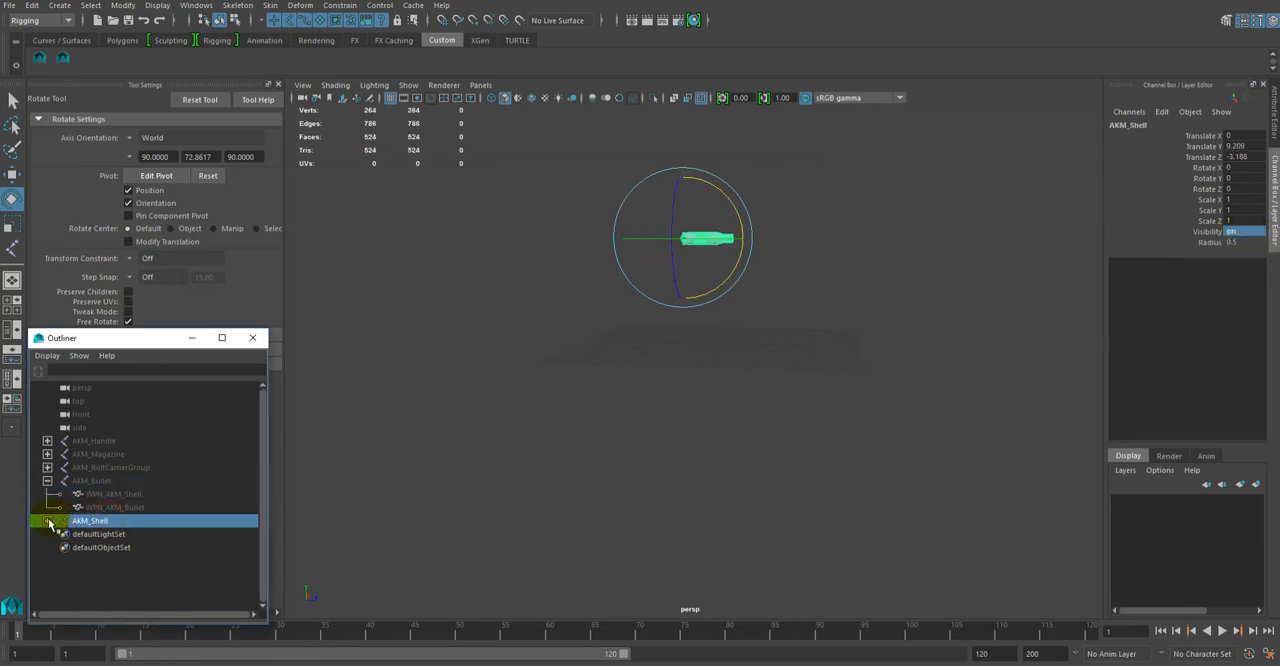
left_click(91, 5)
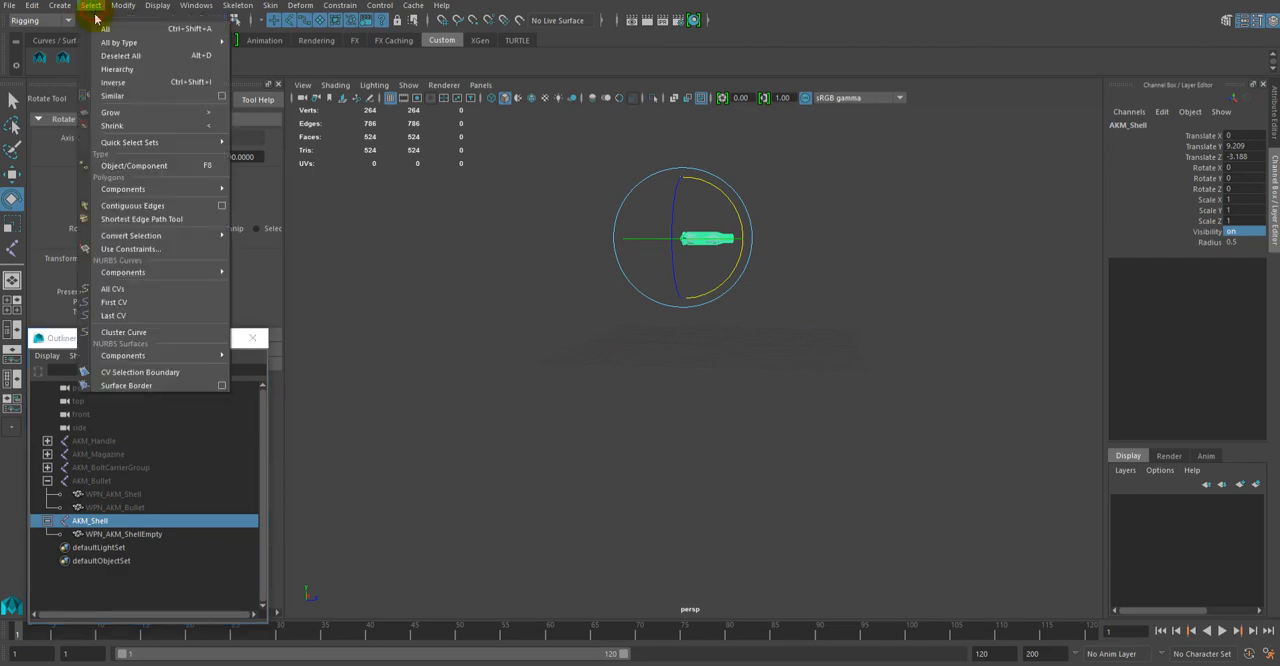
left_click(119, 70)
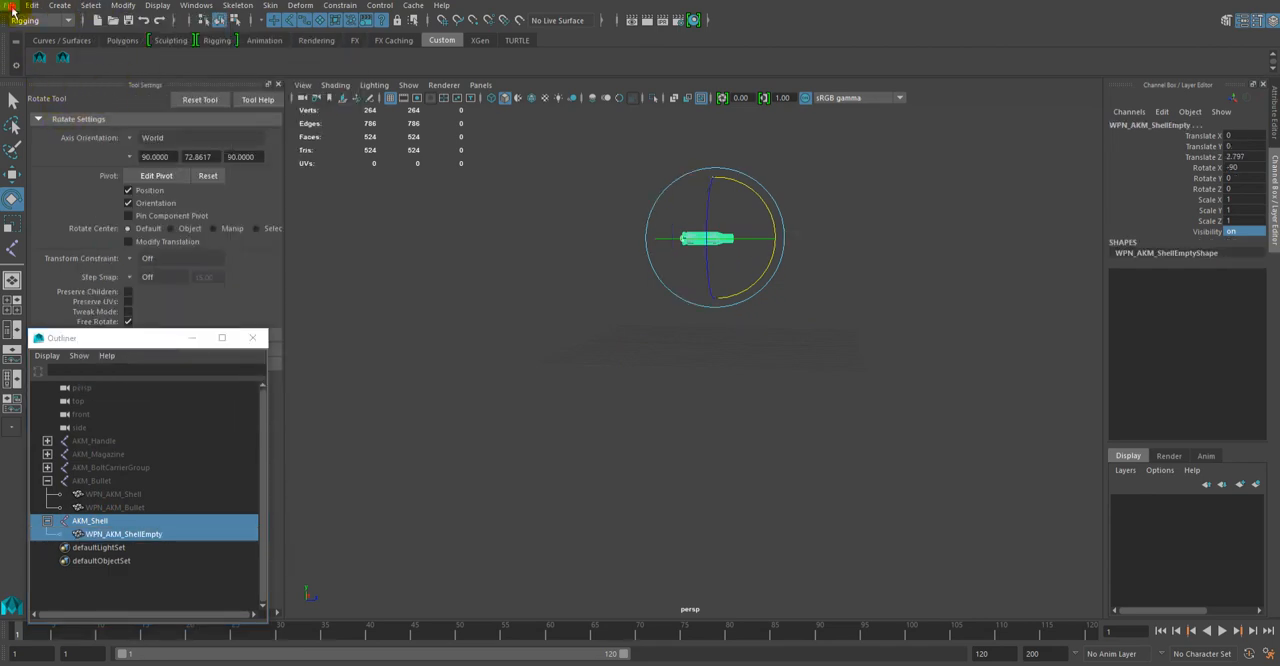
Step: Export the selected shell hierarchy as an FBX file named AKM_Shell in the same AKM folder
left_click(13, 6)
left_click(57, 177)
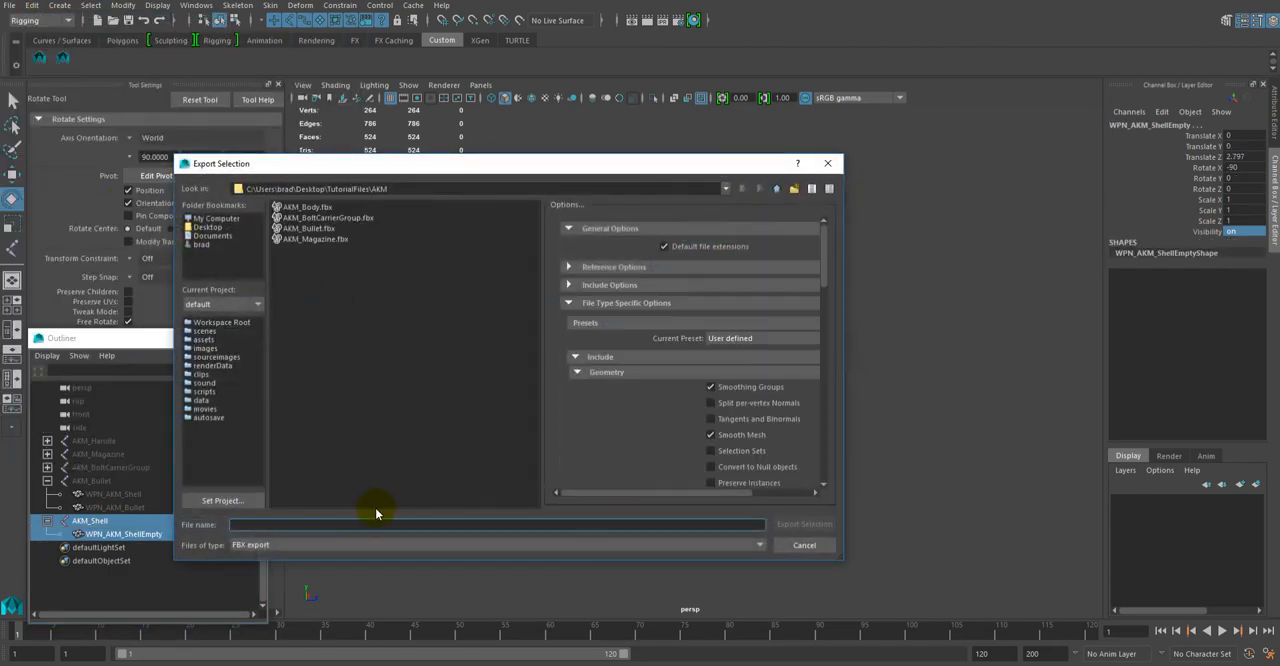
type("AKM_Sh")
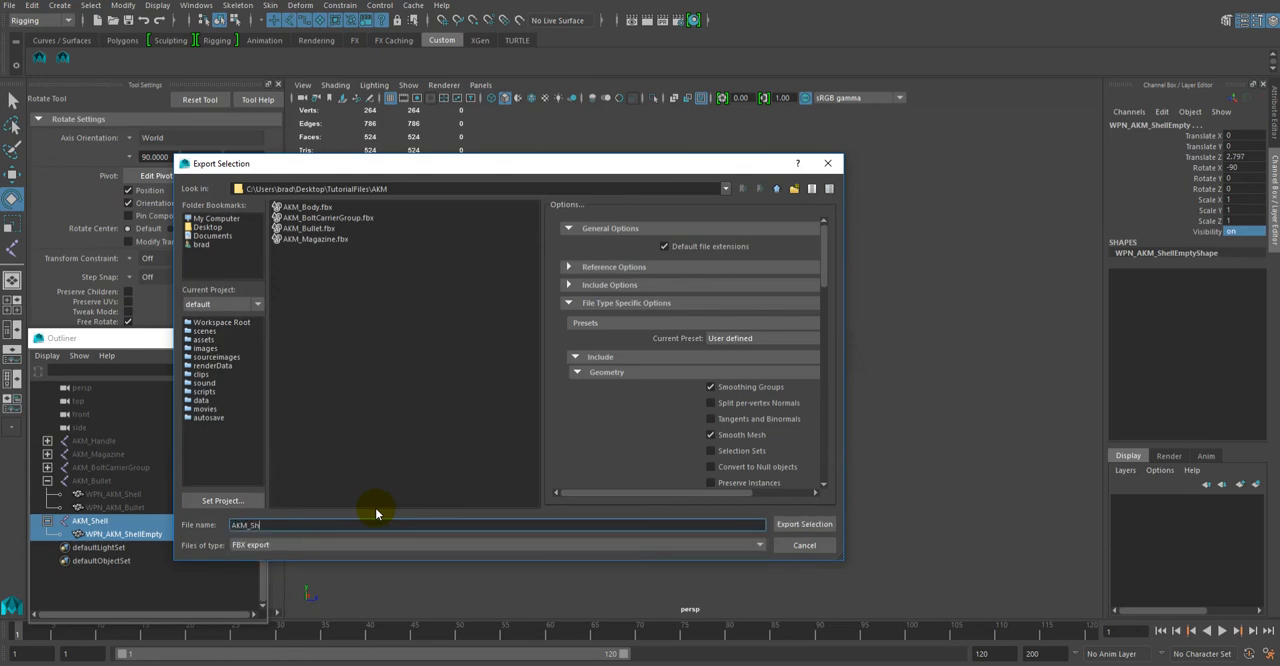
type("ell")
left_click(801, 526)
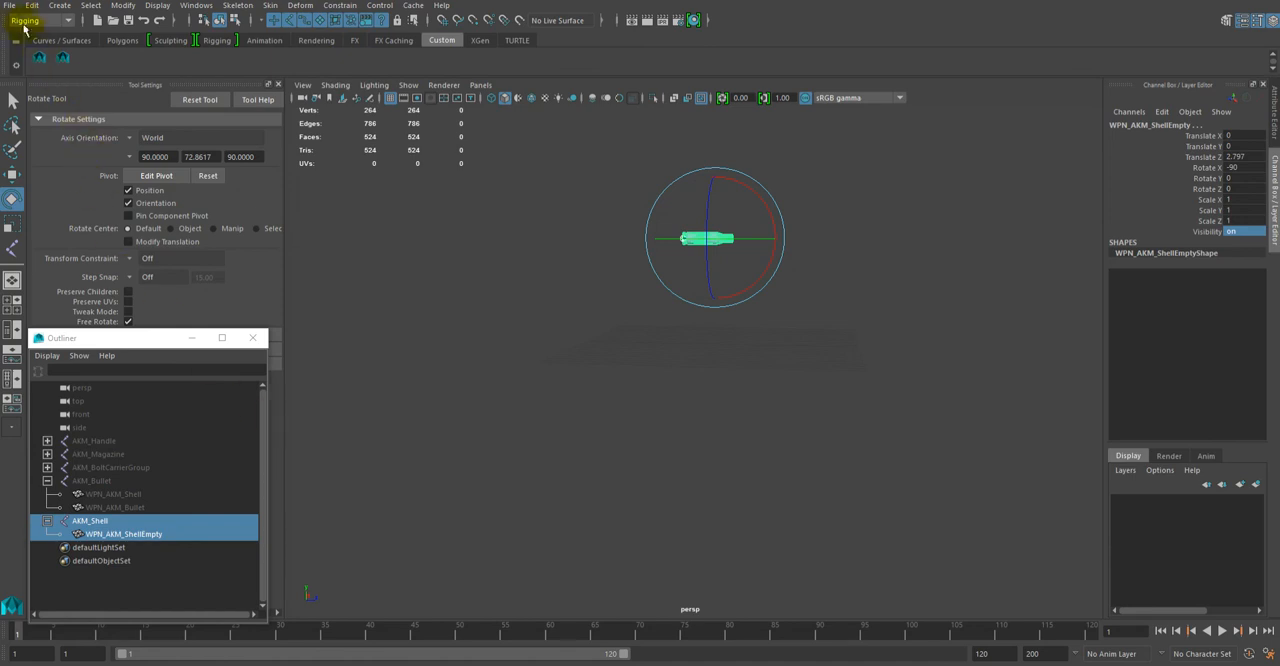
Step: Unhide the bullet by setting Visibility to on for the AKM_Bullet joint and its WPN_AKM_Shell and WPN_AKM_Bullet meshes
left_click(95, 484)
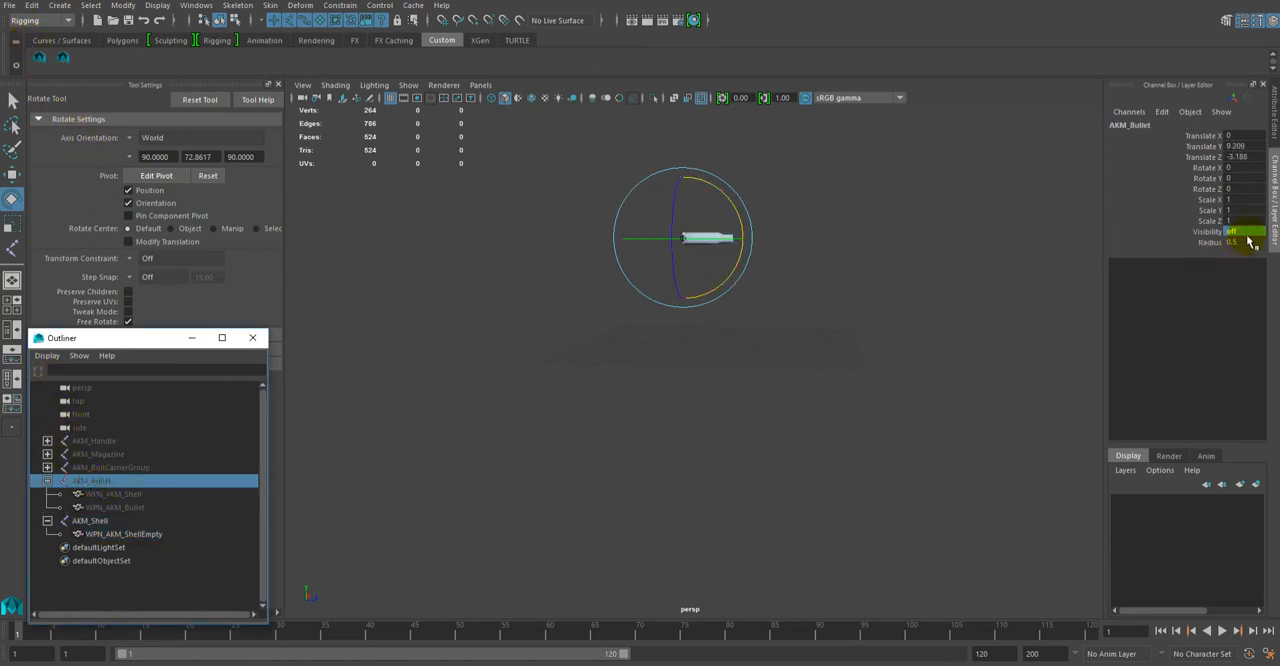
left_click(1258, 236)
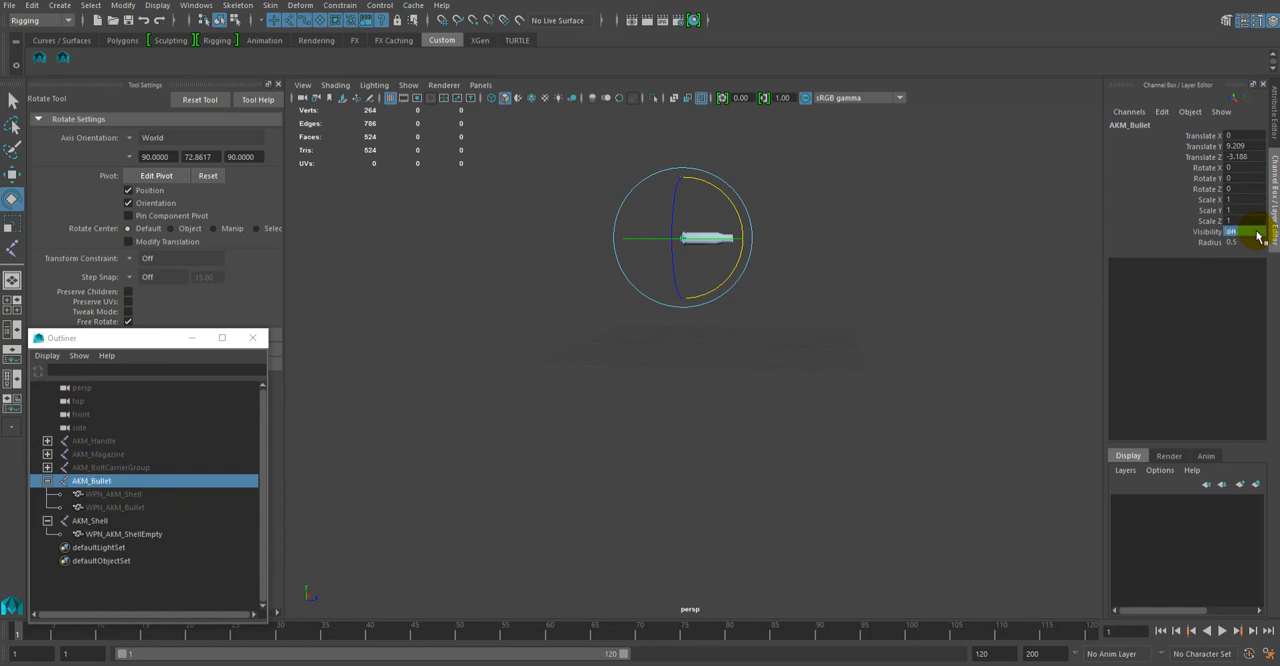
left_click(109, 470)
left_click(101, 484)
left_click(108, 509, "shift")
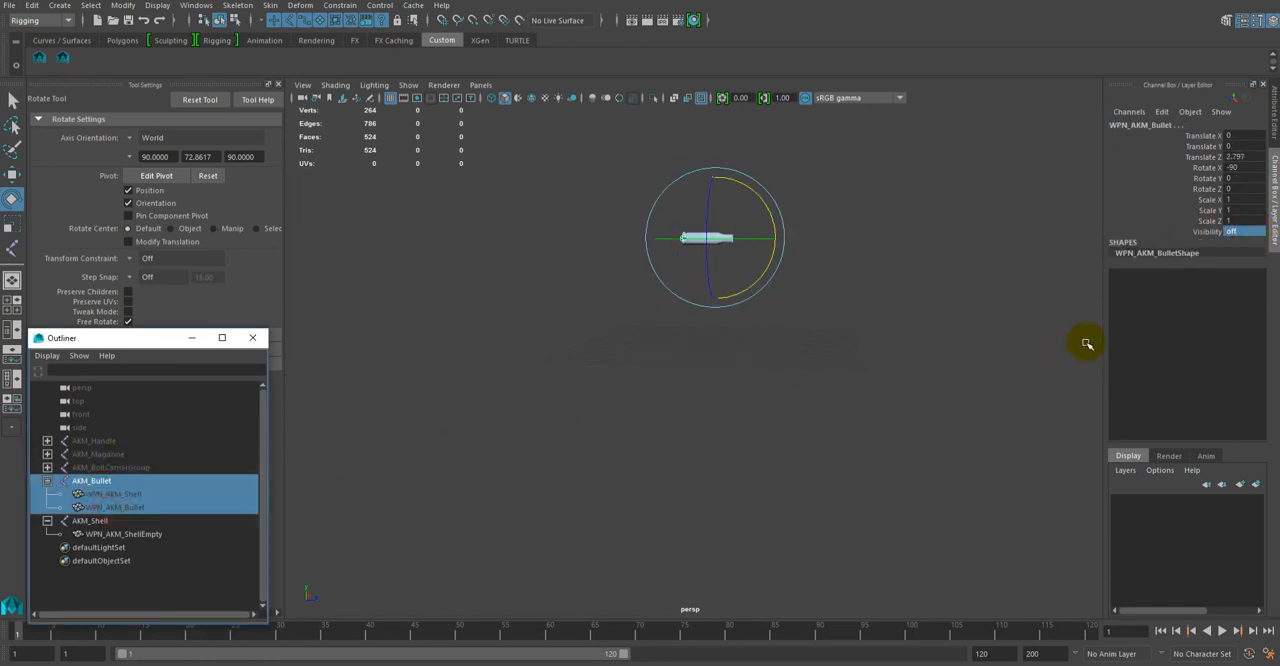
double_click(1238, 232)
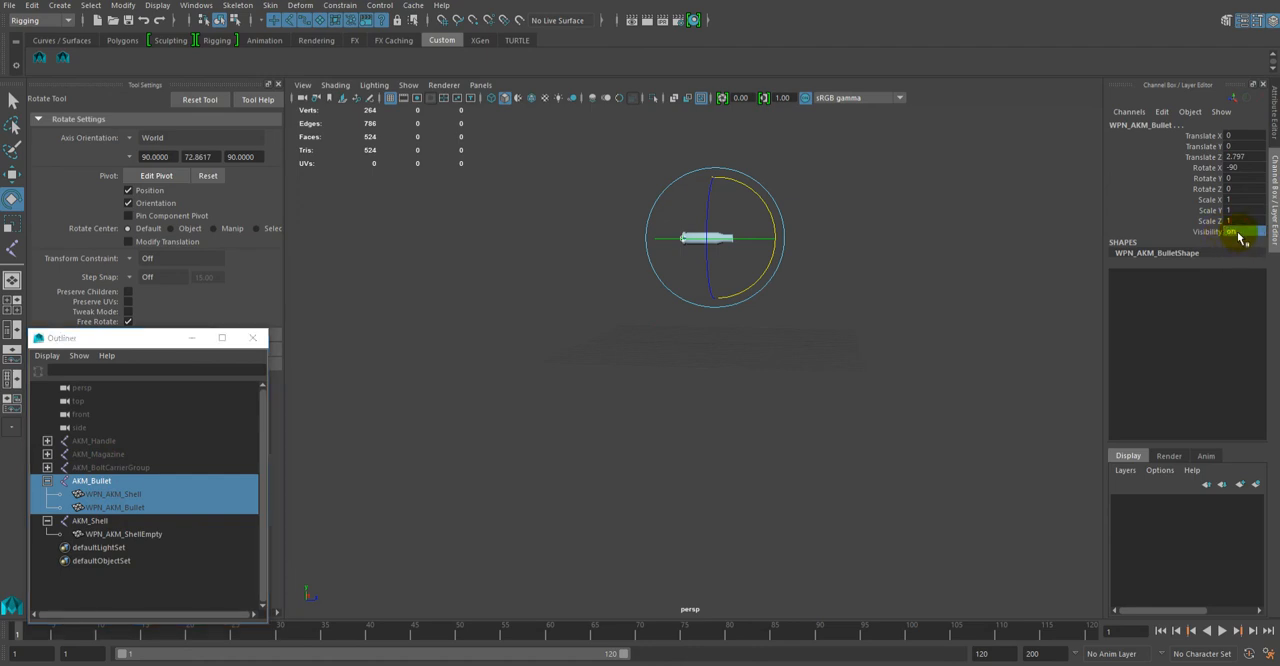
type("on")
key("Return")
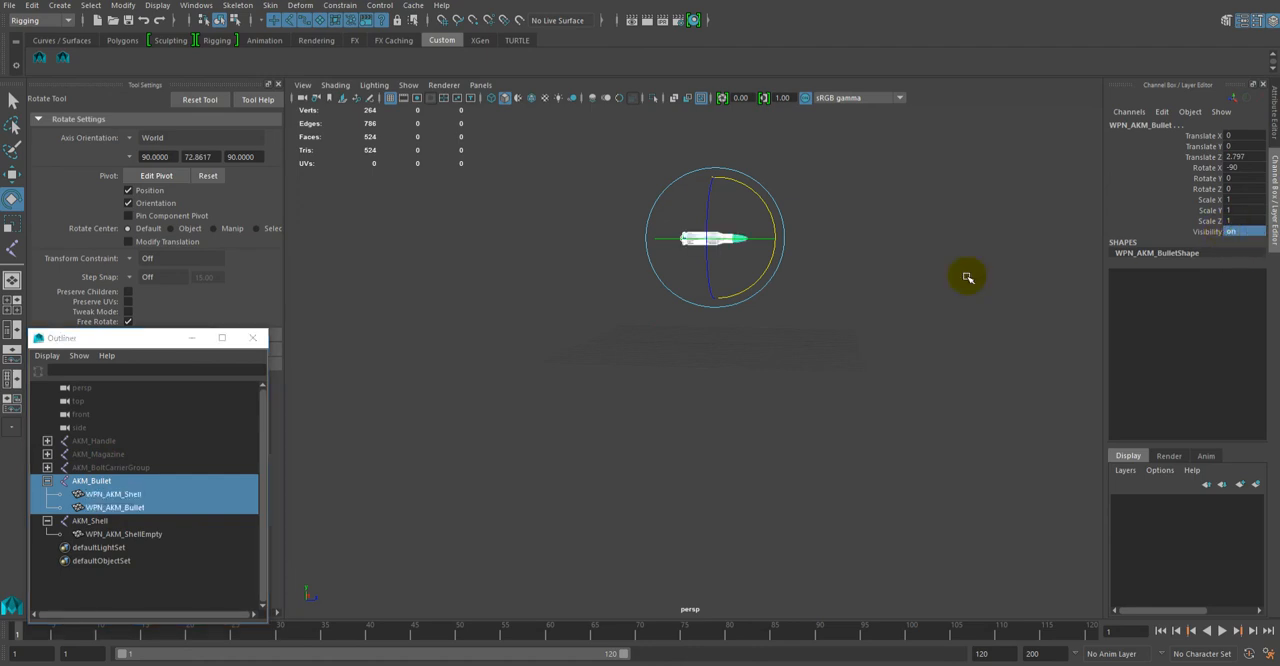
Step: Unhide the bolt carrier and magazine by setting Visibility to on for the AKM_BoltCarrierGroup and AKM_Magazine joints
left_click(108, 467)
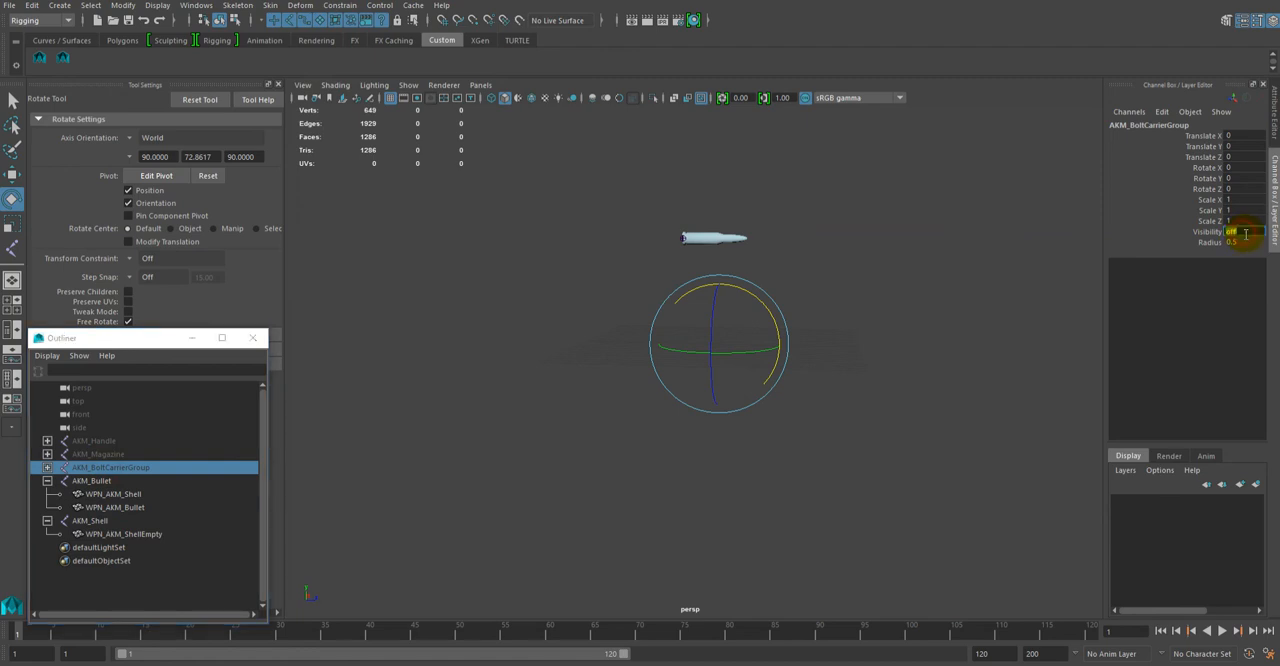
left_click(1243, 232)
type("on")
key("Return")
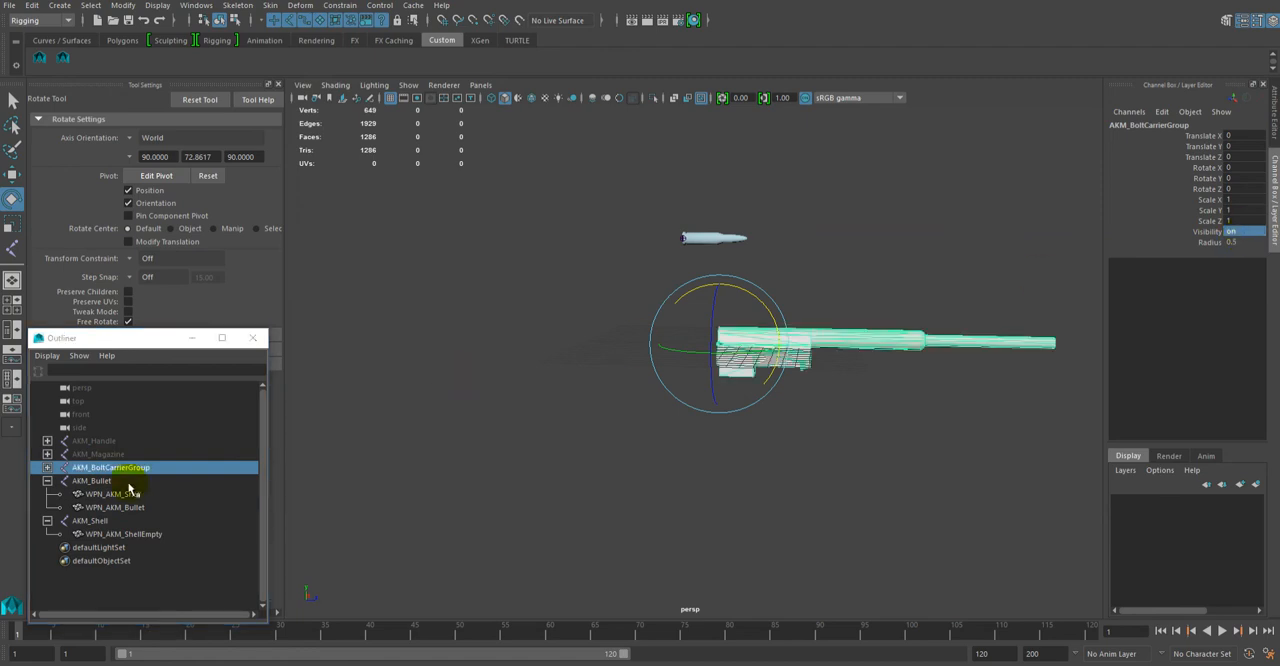
left_click(98, 454)
left_click(1248, 232)
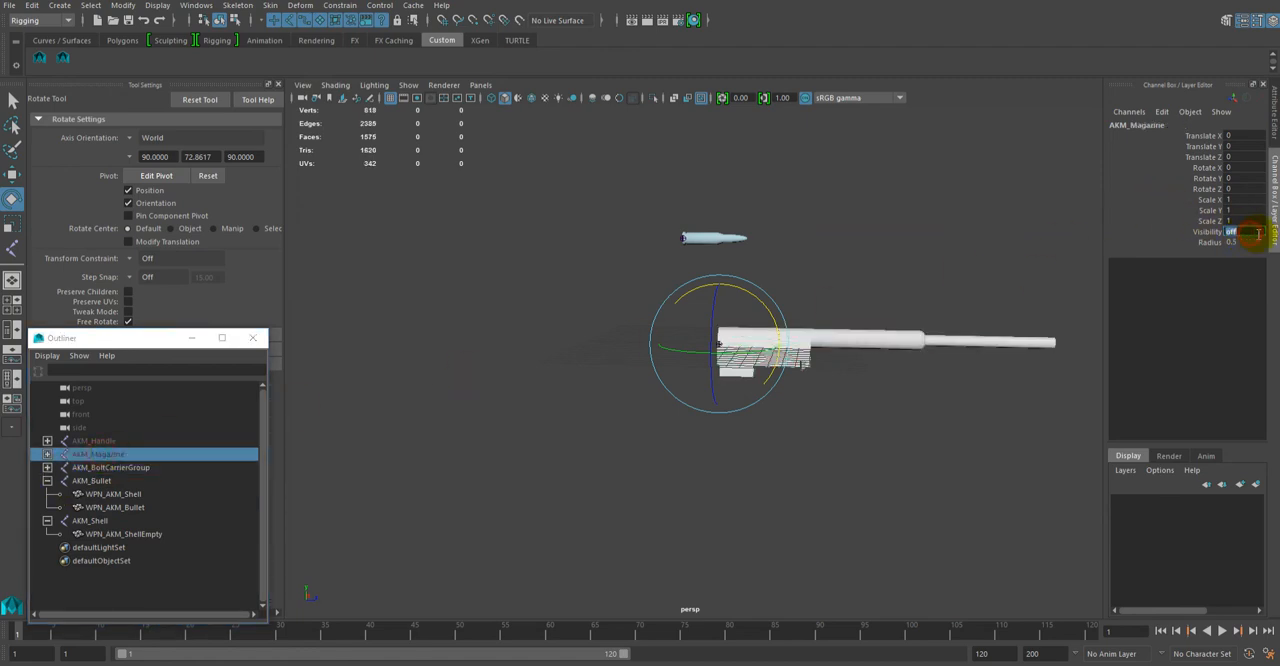
type("on")
key("Return")
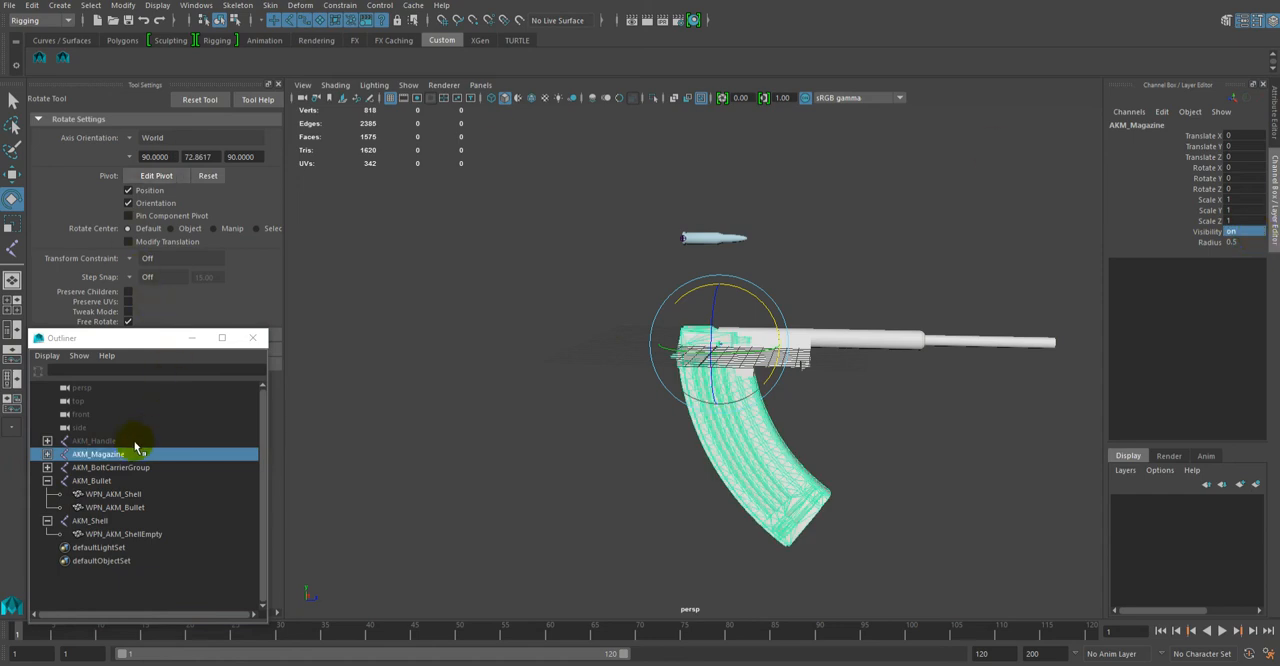
Step: Unhide the rifle body by setting the AKM_Handle joint's Visibility to on, and clear the selection
left_click(131, 442)
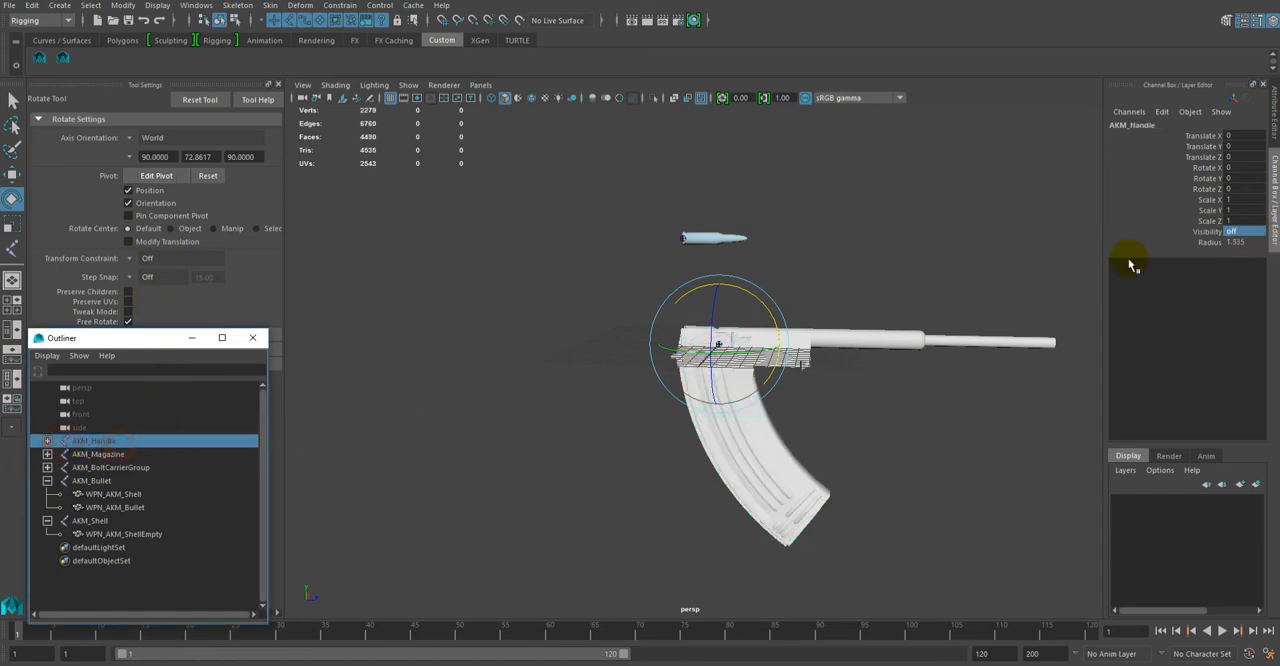
double_click(1236, 232)
type("1")
key("Return")
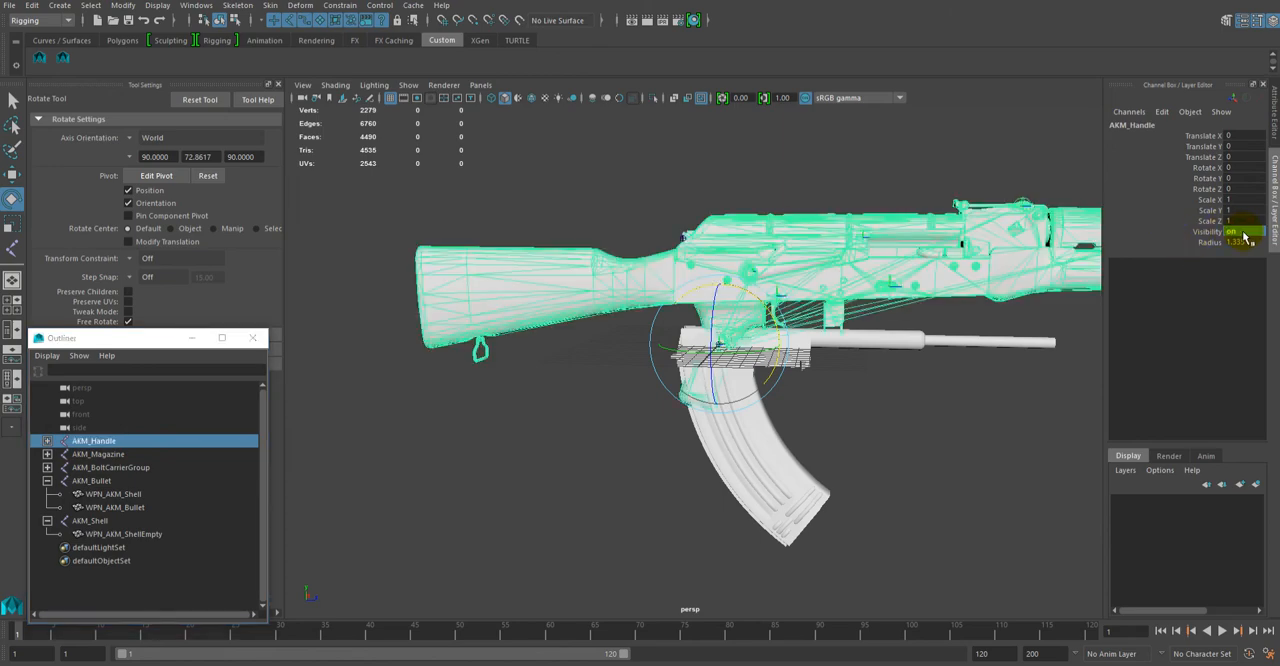
left_click(946, 485)
right_click_drag(1019, 514, 960, 463, "alt")
left_click_drag(960, 463, 855, 470, "alt")
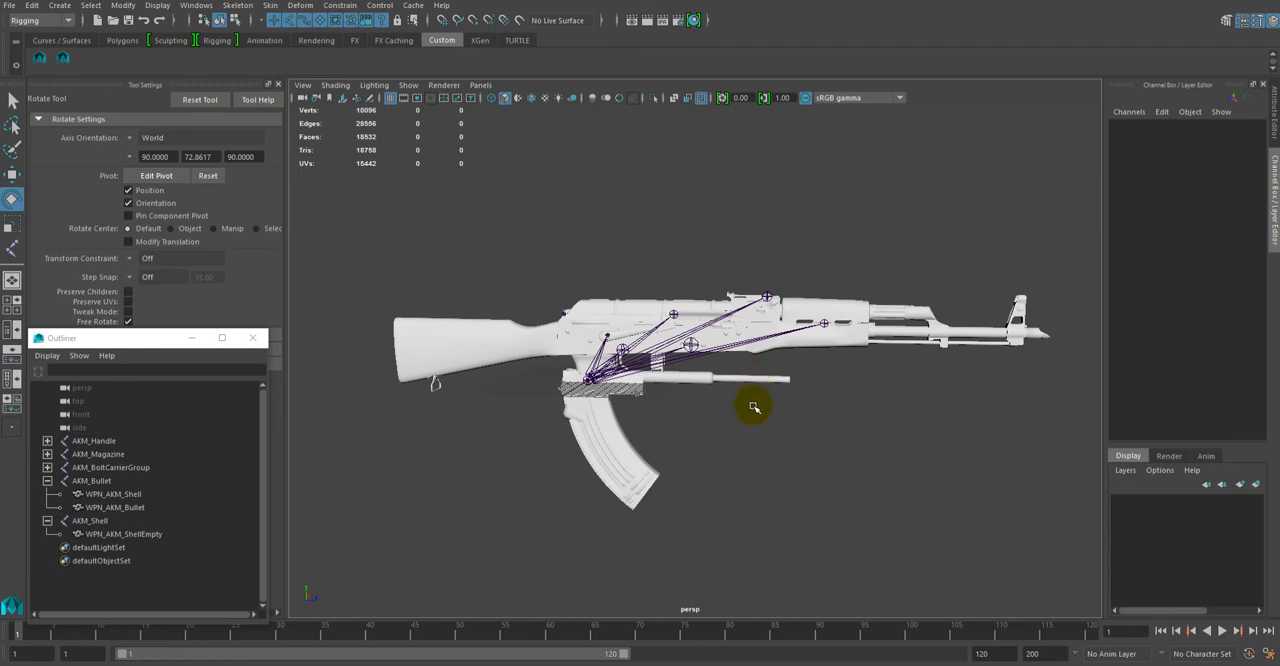
left_click_drag(780, 421, 809, 403, "alt")
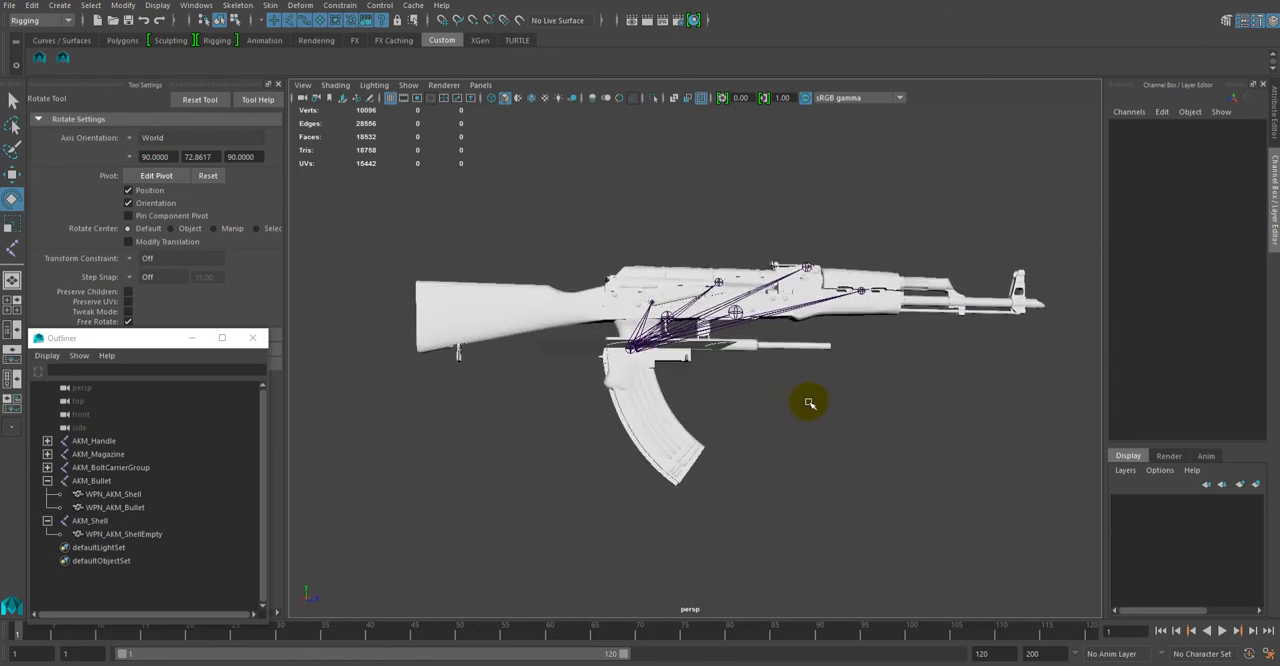